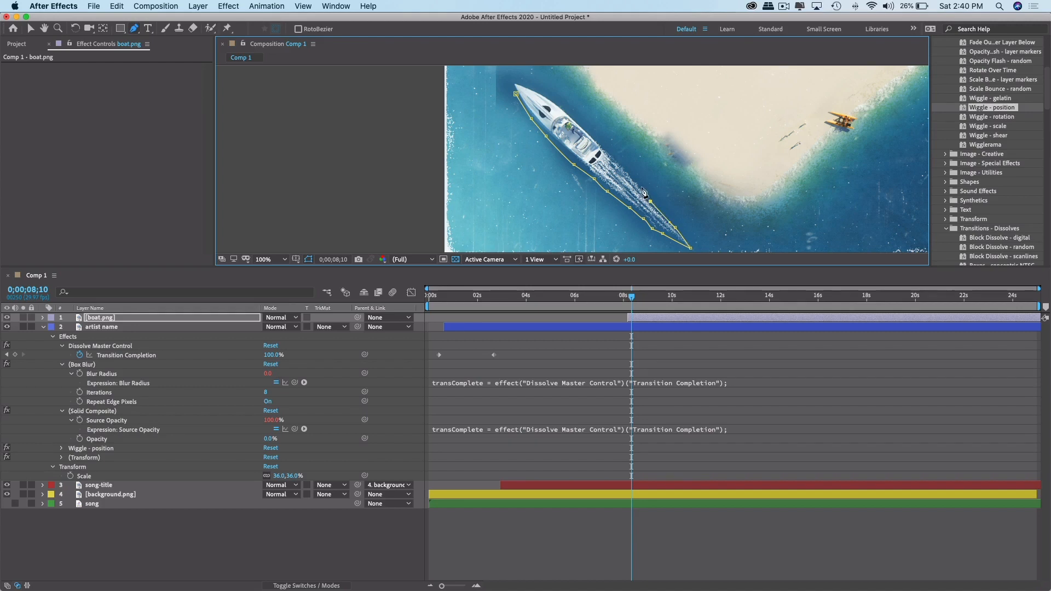
Finish the mask path along the upper side of the boat and its wake on the boat.png layer, closing it at the bow.
click(641, 188)
click(622, 162)
click(598, 138)
click(573, 117)
click(553, 100)
click(525, 85)
click(513, 81)
click(515, 96)
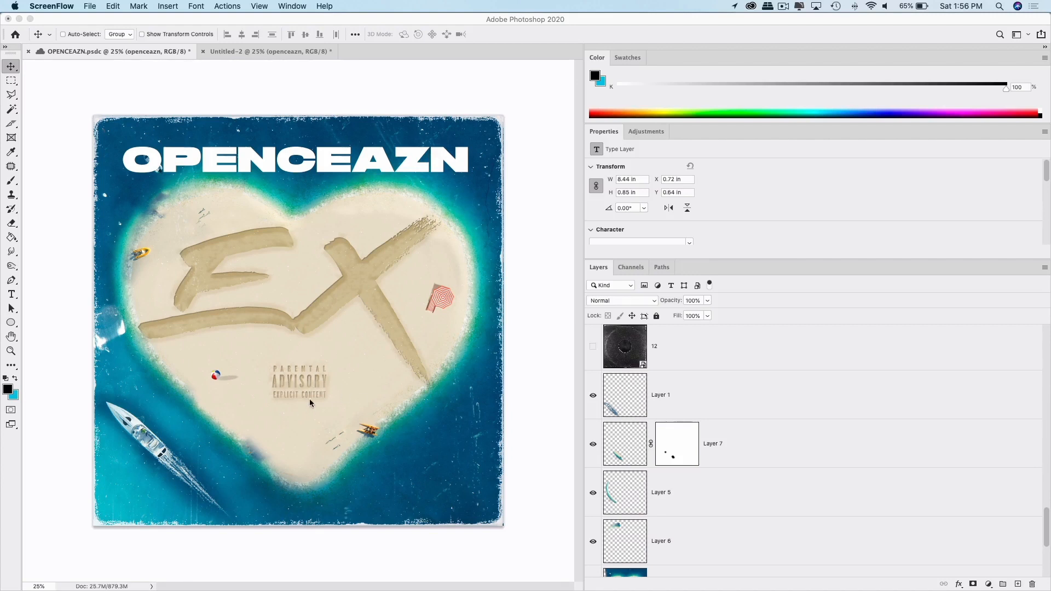
Switch to Photoshop and examine the OPENCEAZN.psdc layer stack, from the Background layer up to PARENTAL_ADVISORY.
scroll(611, 388, down, 5)
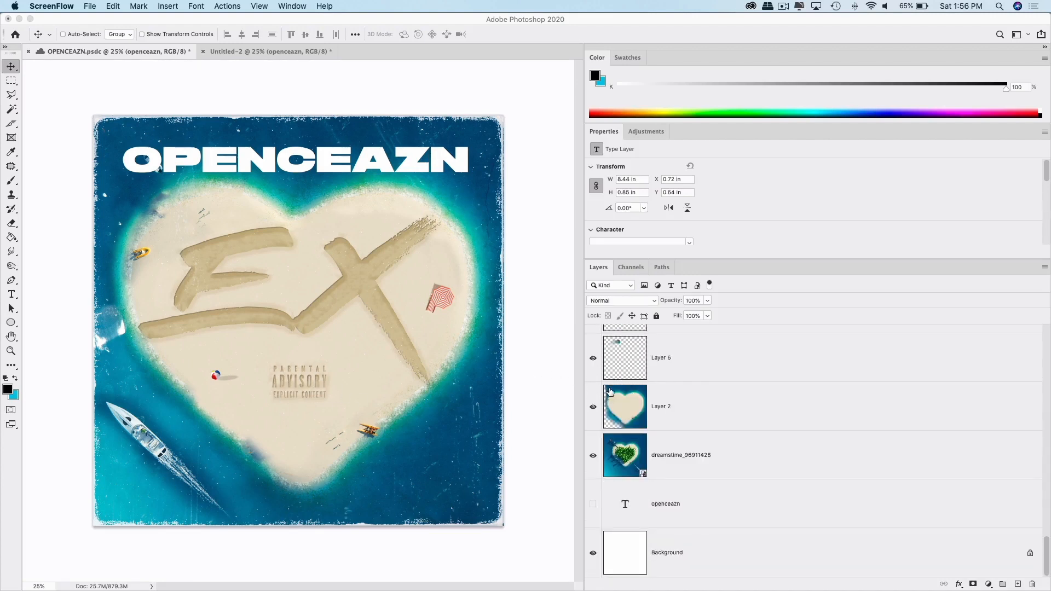
scroll(608, 491, up, 10)
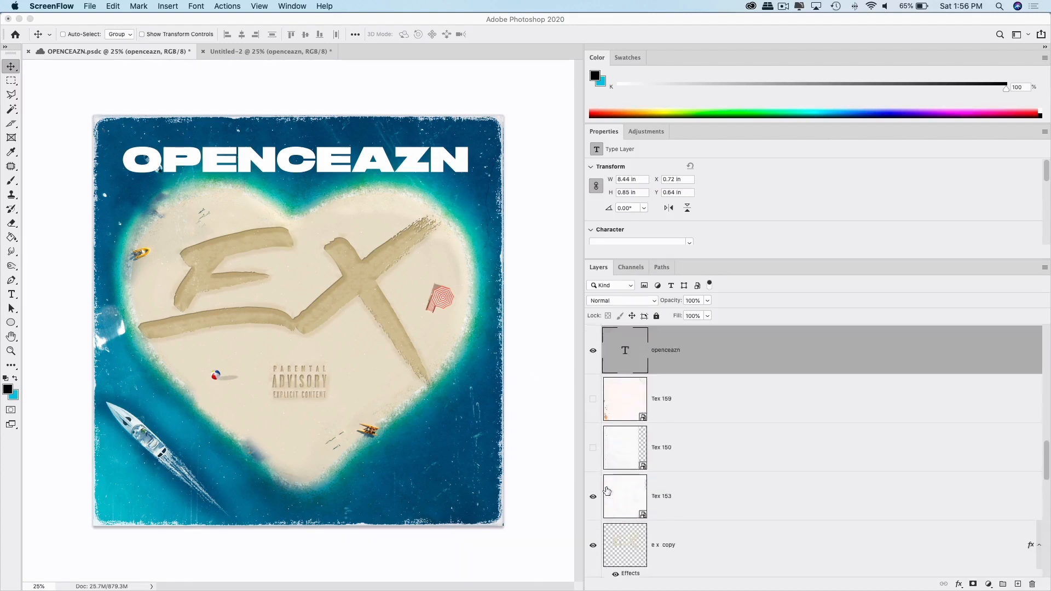
scroll(606, 491, up, 3)
scroll(597, 467, down, 6)
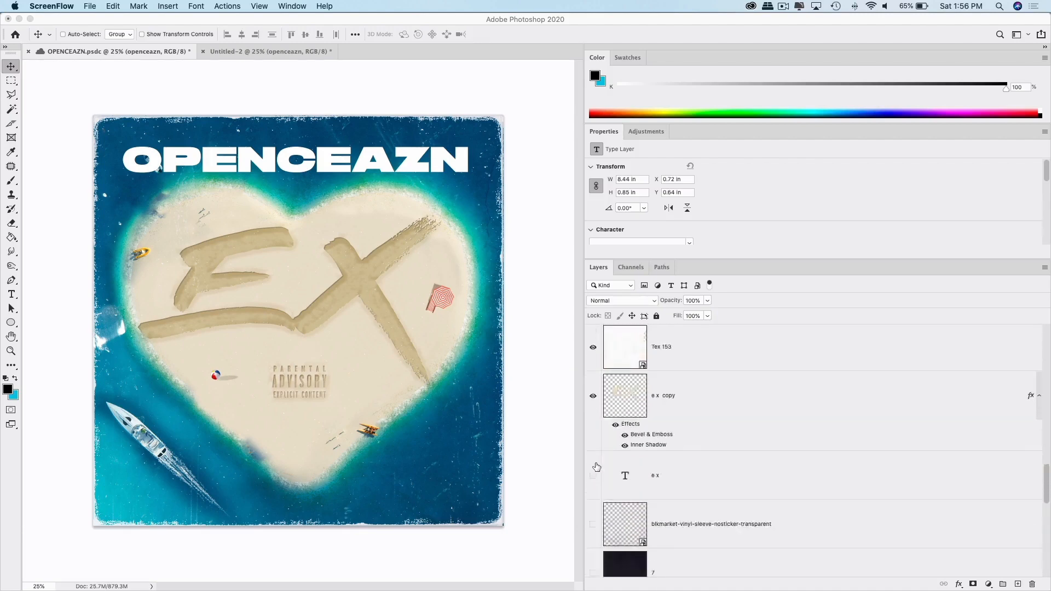
scroll(597, 467, down, 3)
scroll(597, 467, up, 8)
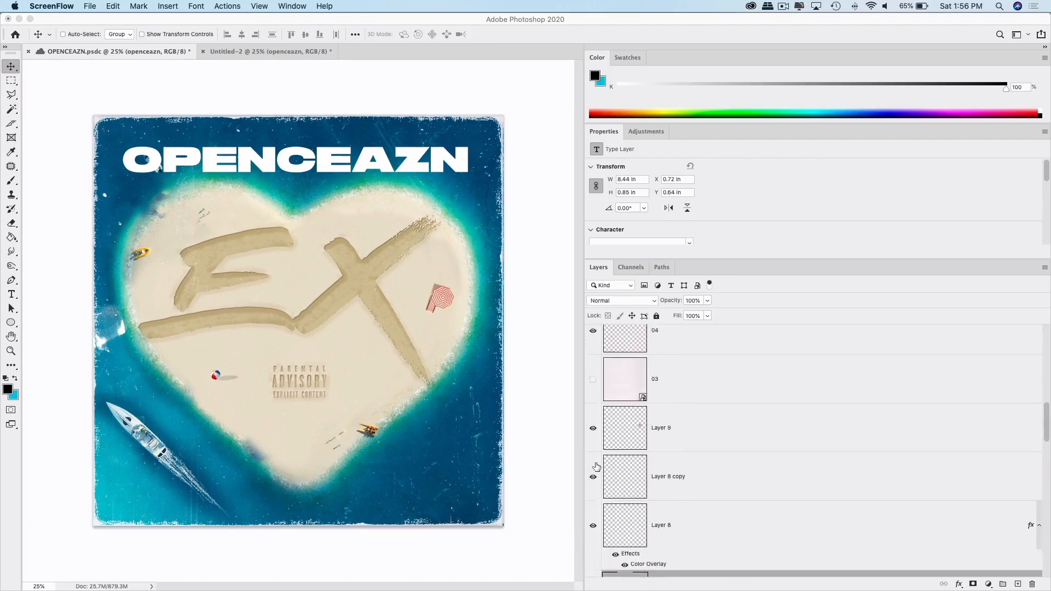
scroll(597, 467, up, 8)
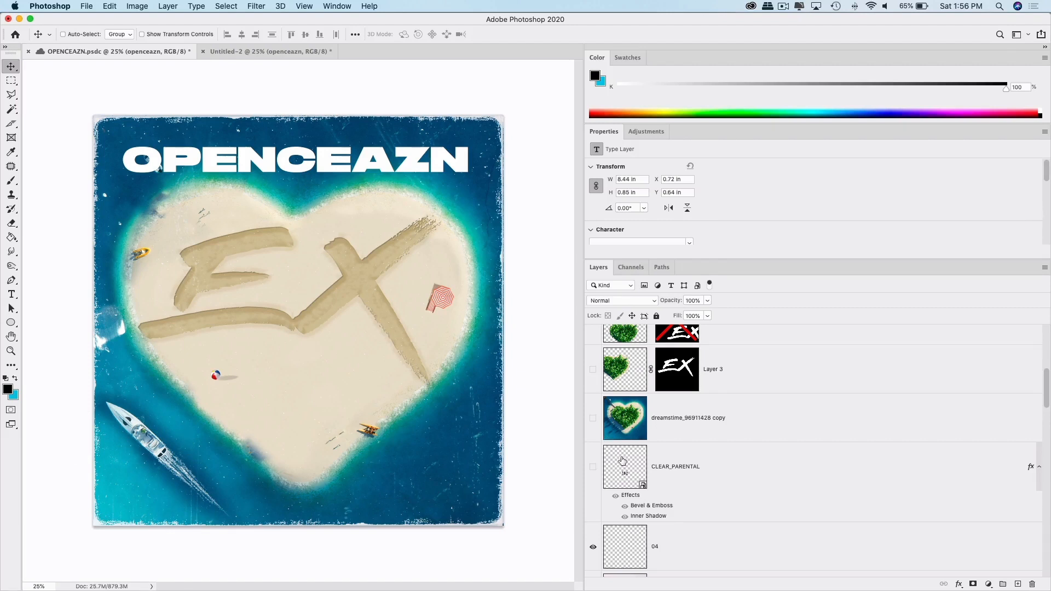
scroll(616, 468, down, 3)
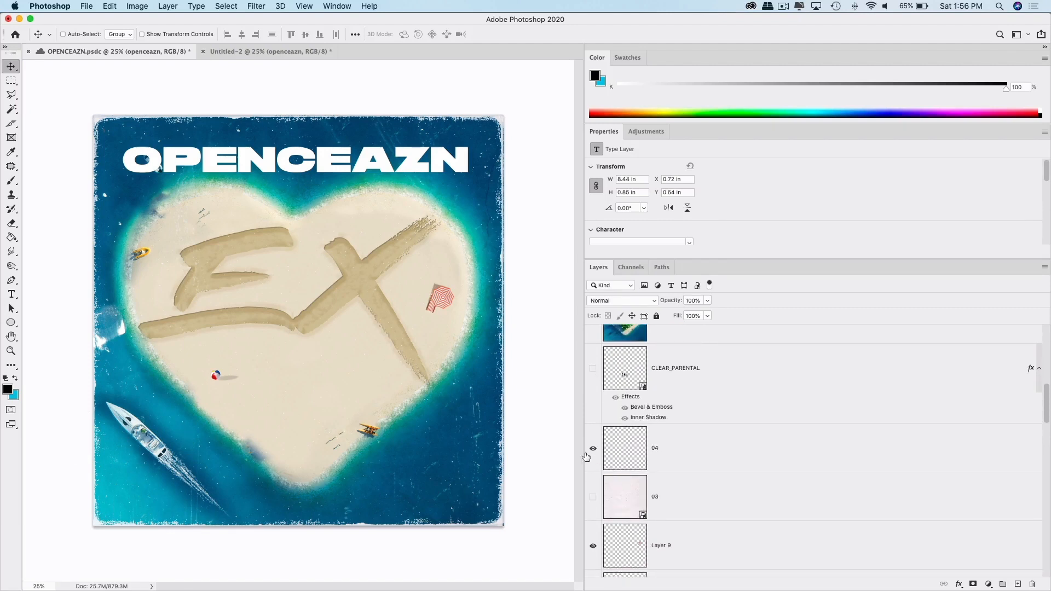
scroll(613, 463, up, 3)
scroll(613, 461, up, 2)
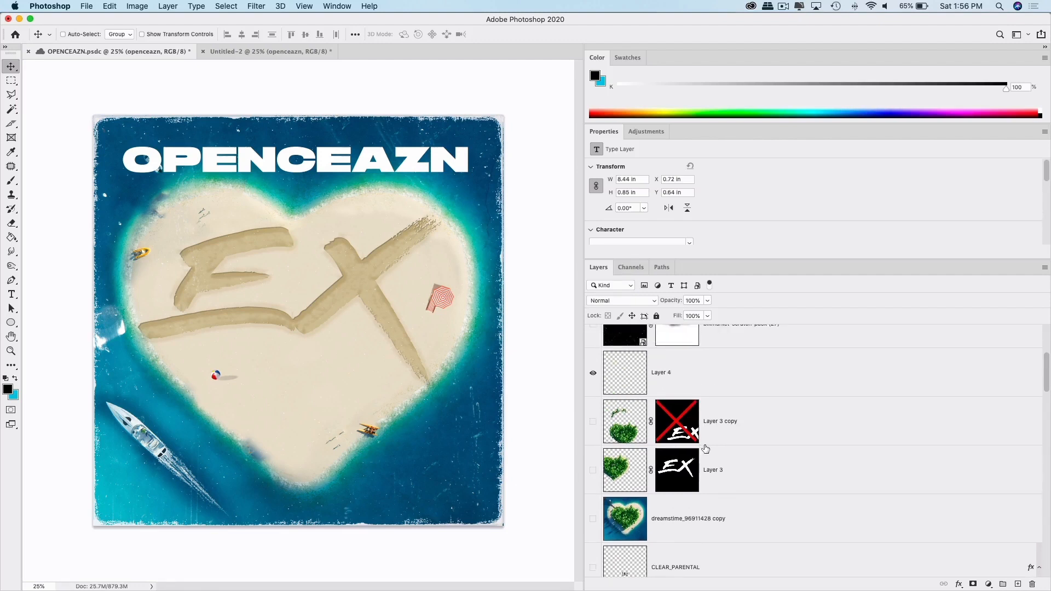
scroll(706, 441, up, 4)
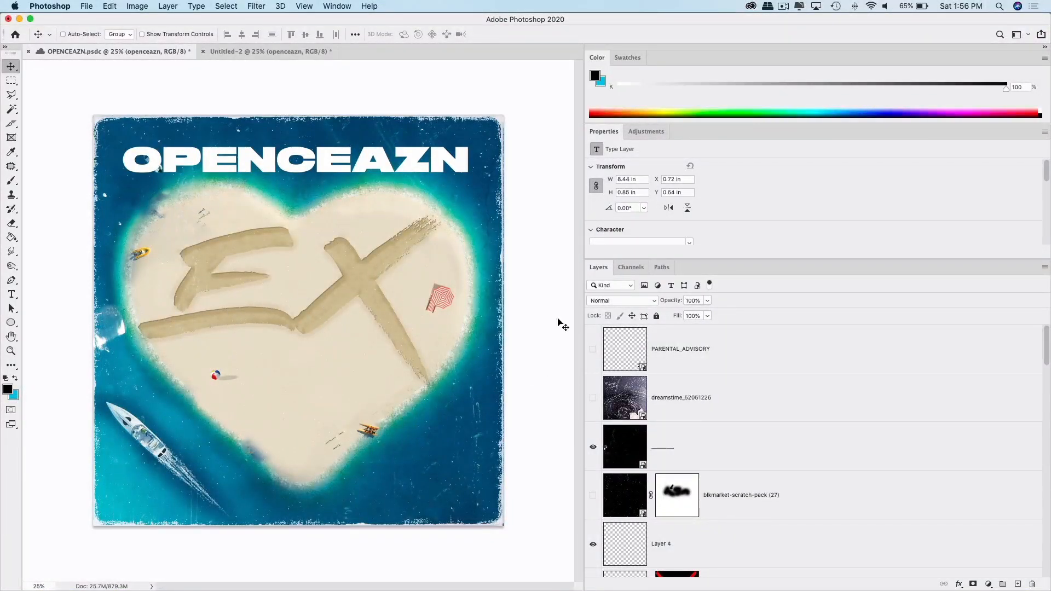
scroll(618, 370, down, 5)
scroll(618, 370, up, 5)
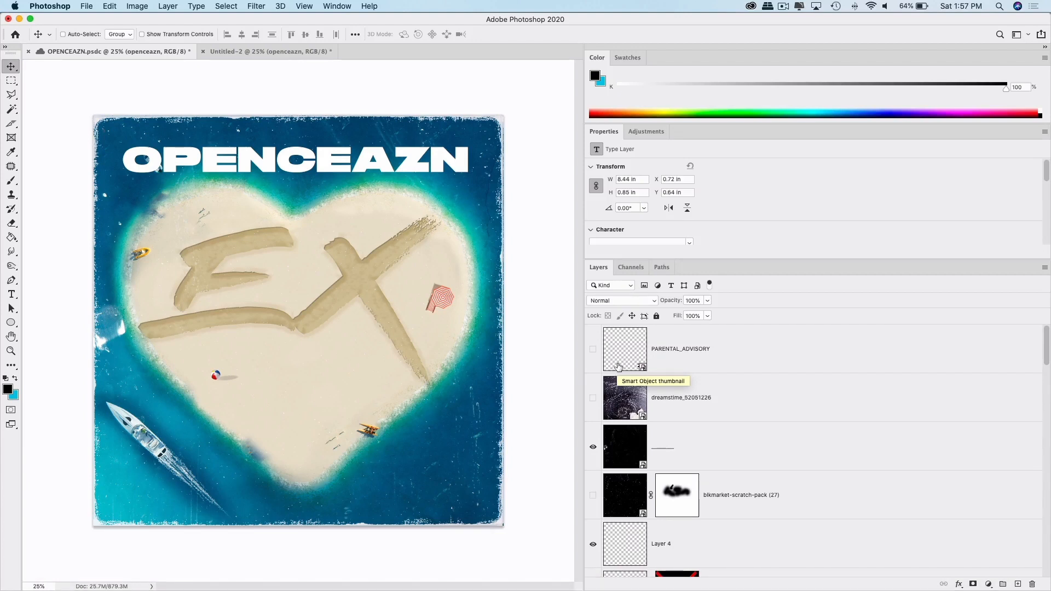
Label the openceazn text layer above Tex 159 yellow and hide it.
scroll(619, 366, down, 10)
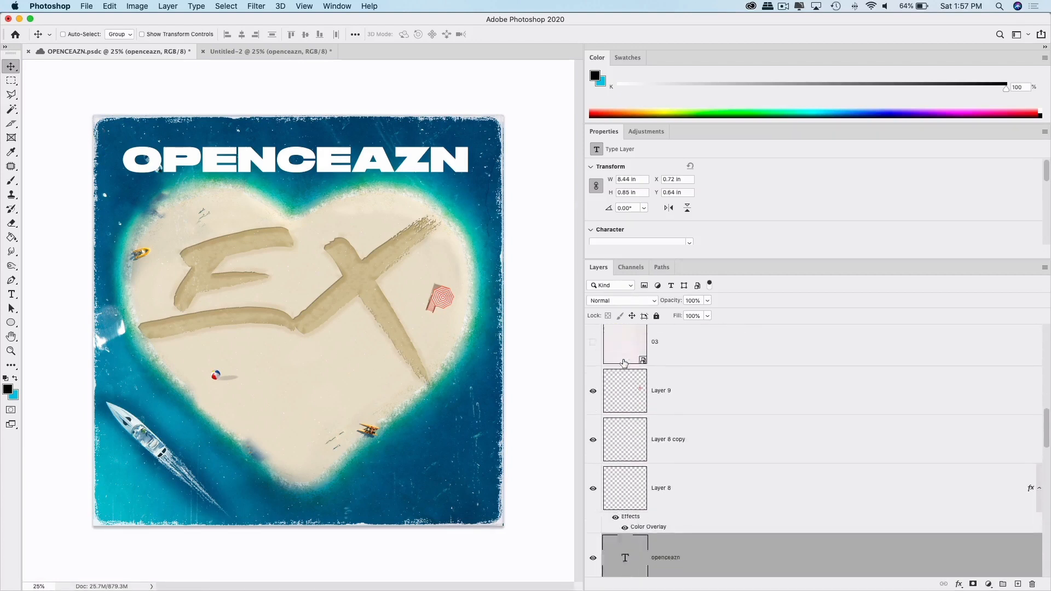
scroll(623, 383, down, 3)
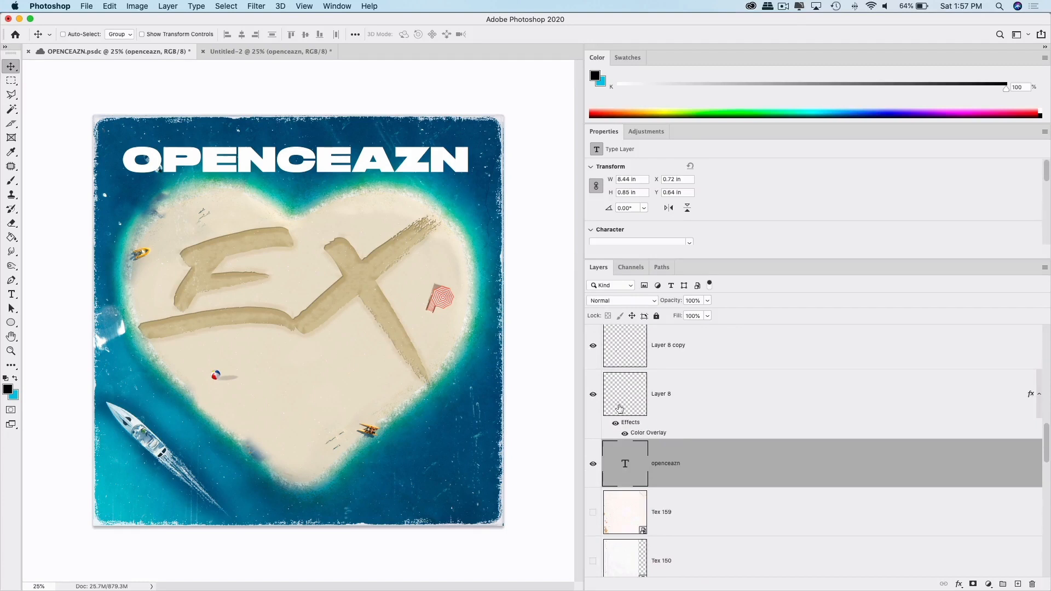
right_click(734, 463)
click(778, 513)
click(594, 465)
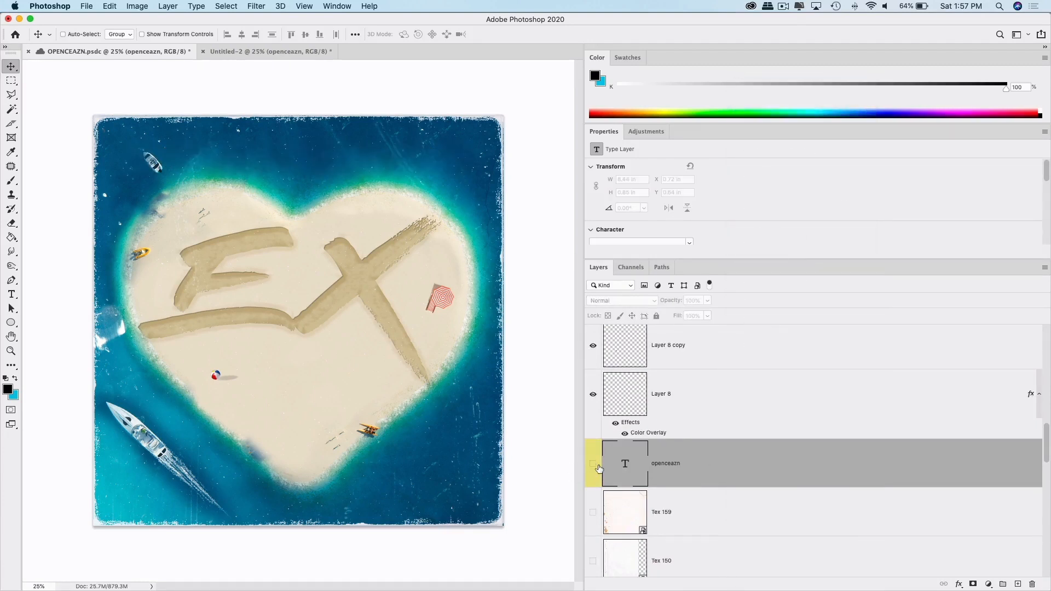
Label the e x copy layer orange and hide it.
scroll(605, 457, up, 5)
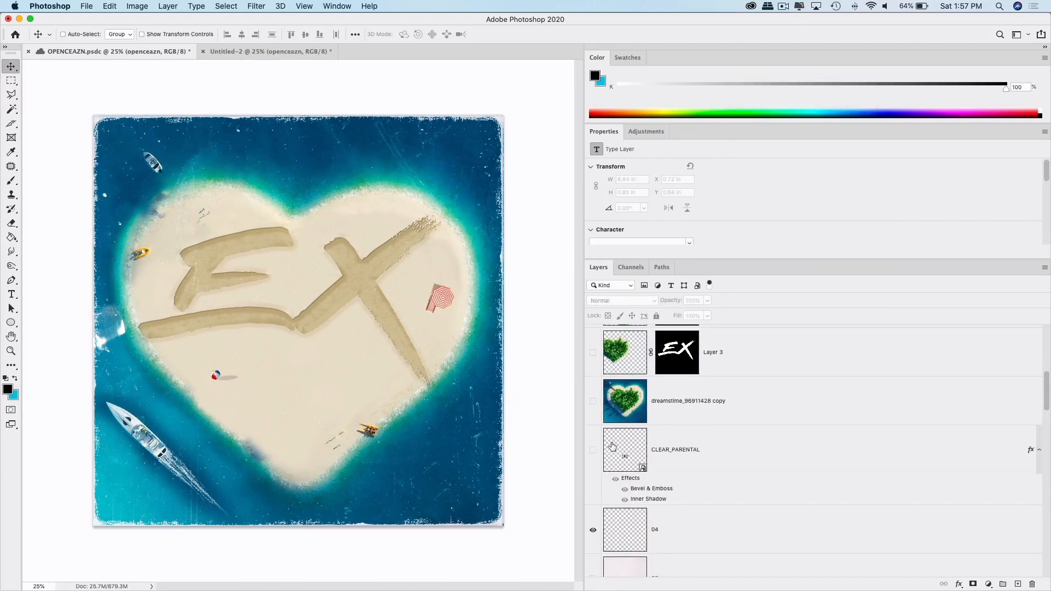
scroll(612, 446, up, 3)
scroll(612, 446, down, 15)
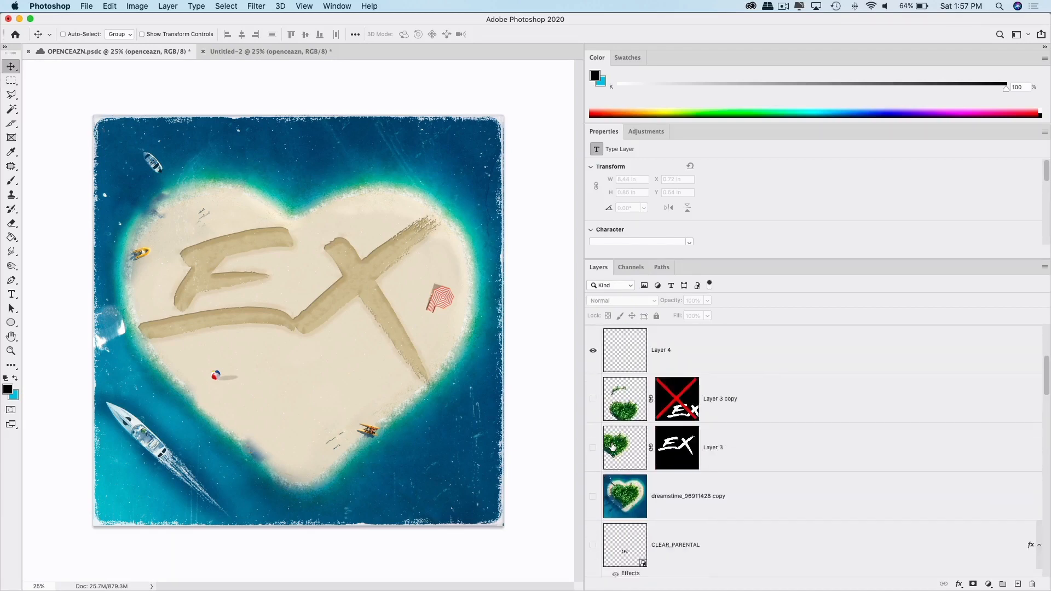
scroll(612, 446, down, 3)
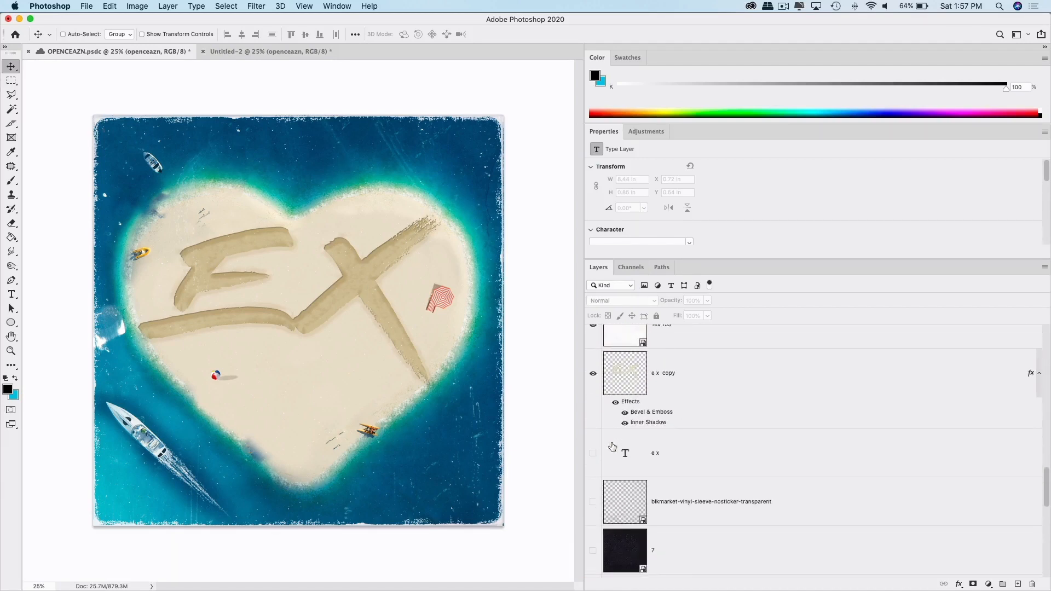
right_click(718, 373)
click(593, 374)
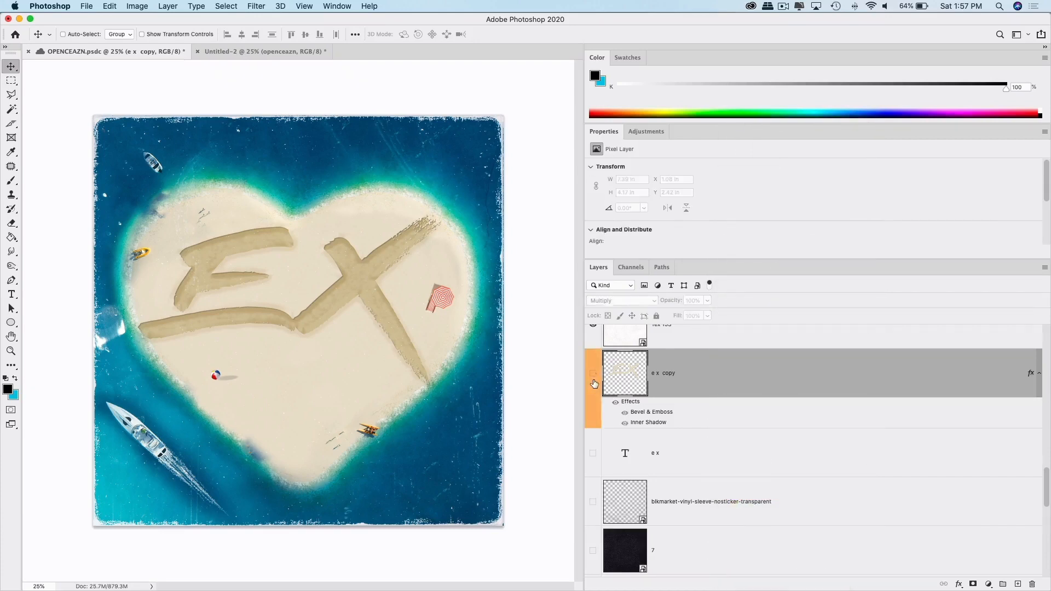
Hide Layer 1, which holds the large boat with its wake.
scroll(675, 413, up, 15)
scroll(676, 413, down, 15)
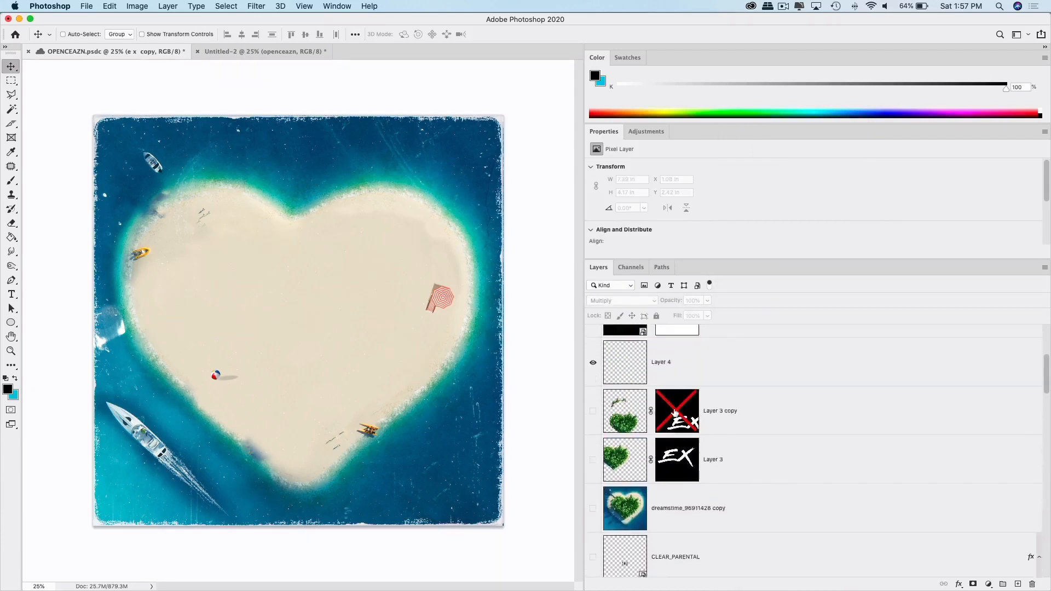
scroll(675, 413, up, 2)
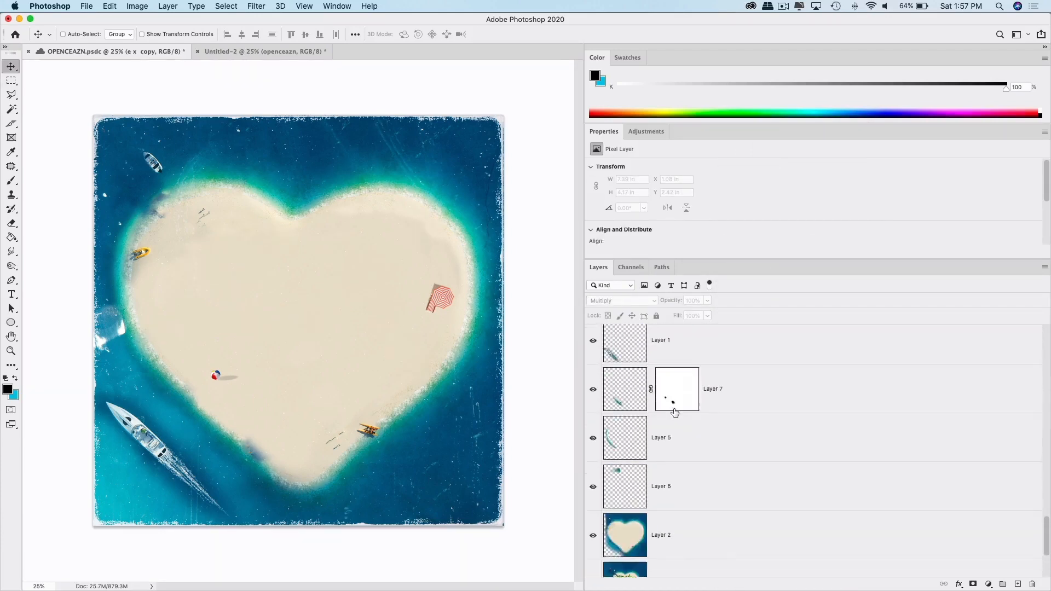
click(592, 359)
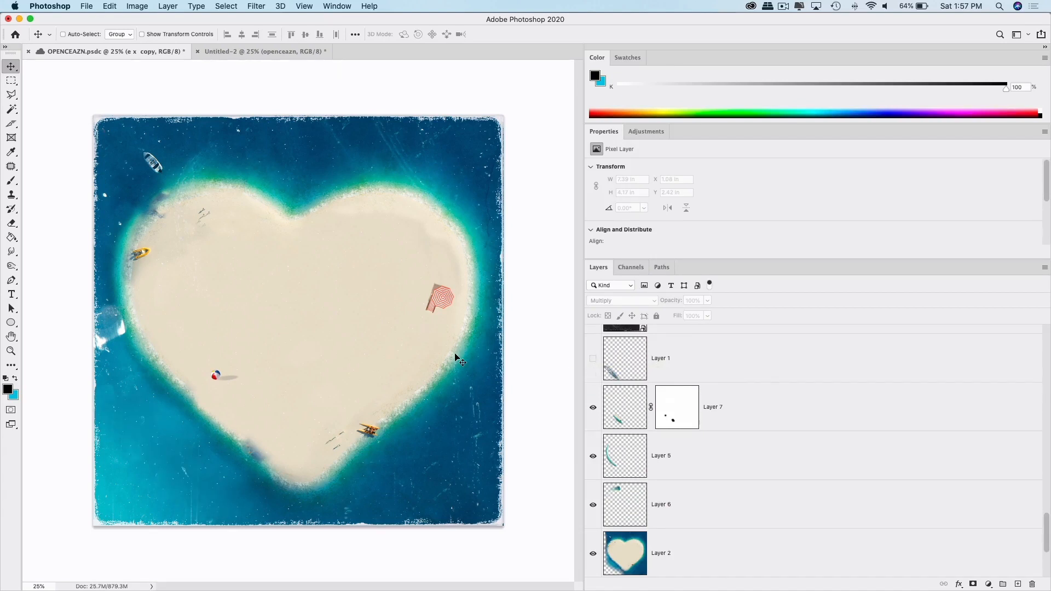
click(87, 6)
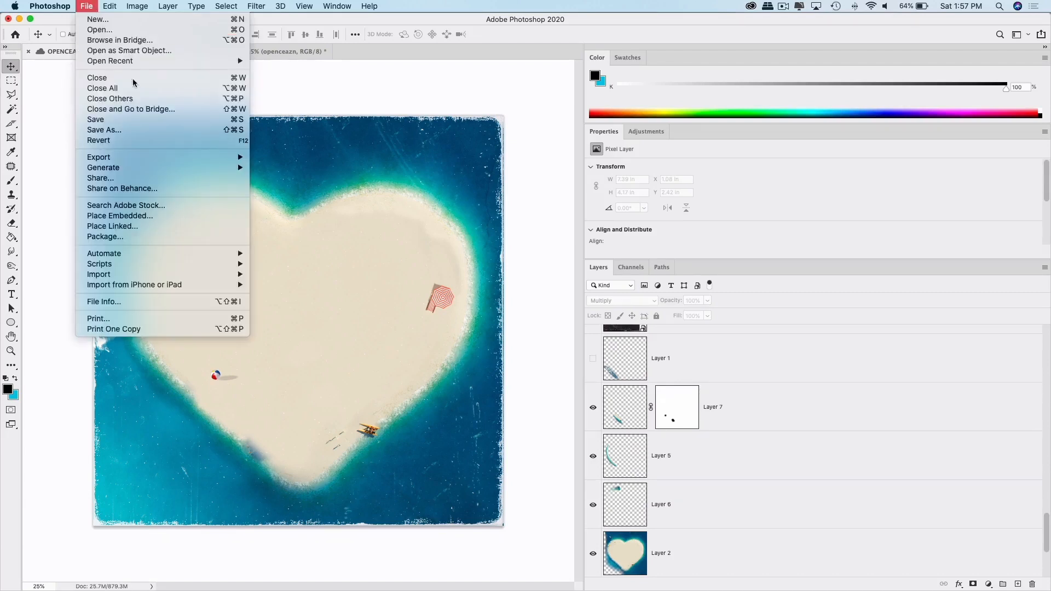
click(131, 130)
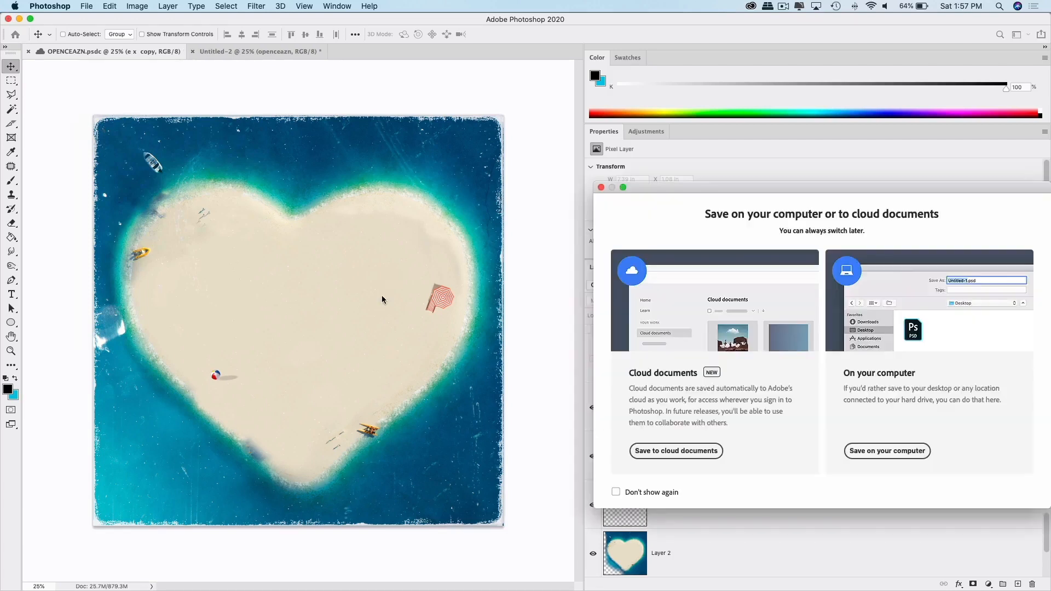
click(887, 451)
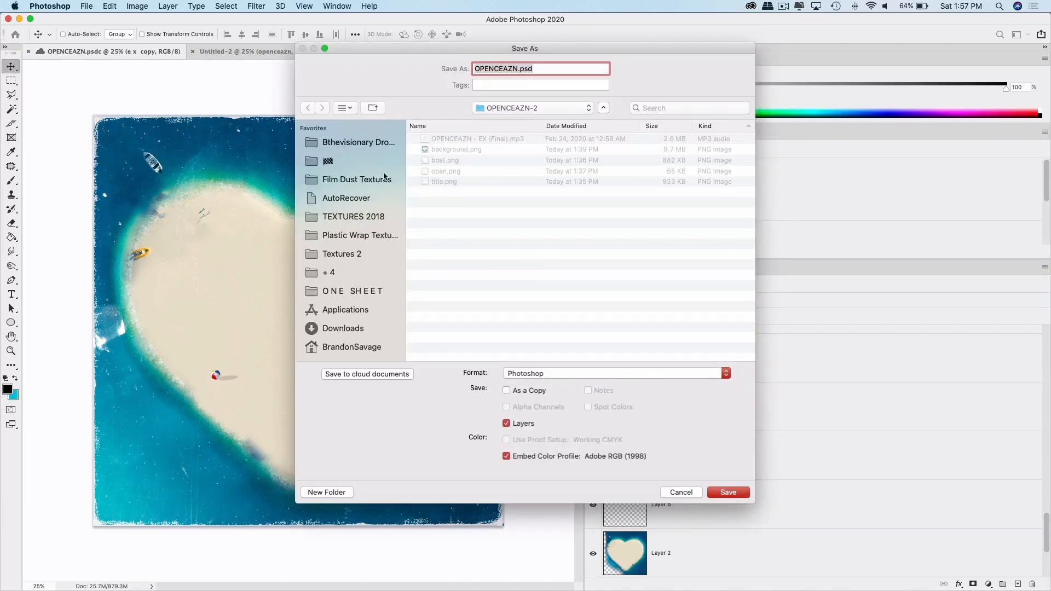
click(695, 493)
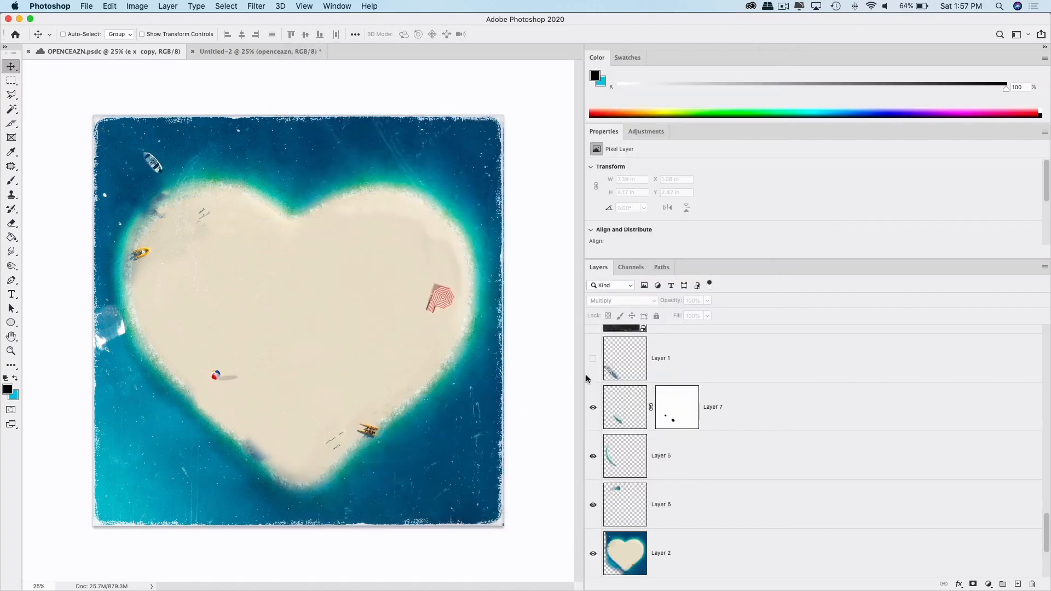
Select the yellow-labelled openceazn text layer, the e x copy layer and Layer 1 together.
scroll(612, 375, down, 3)
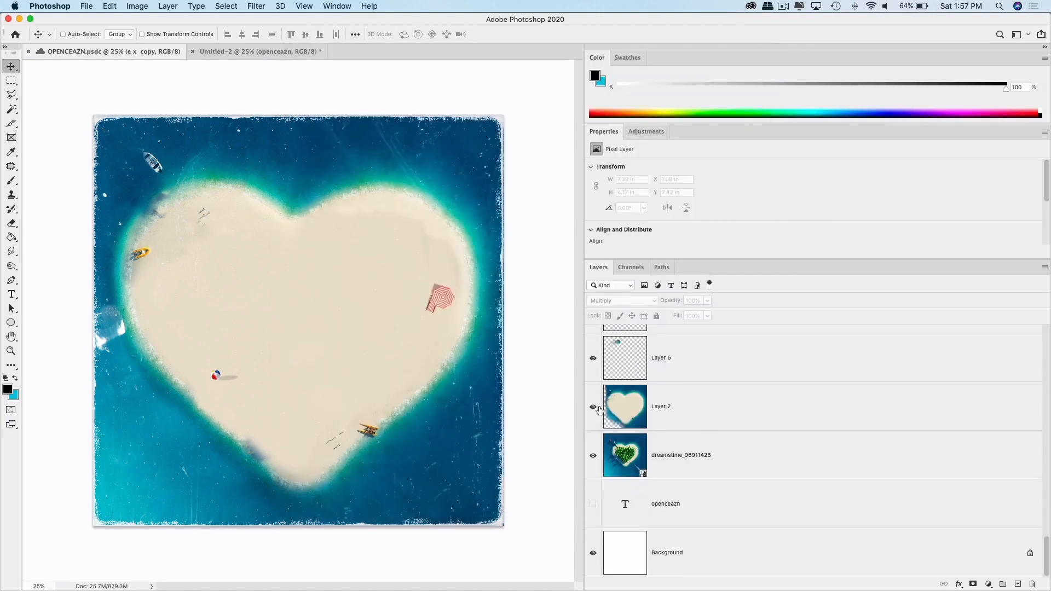
scroll(600, 446, up, 5)
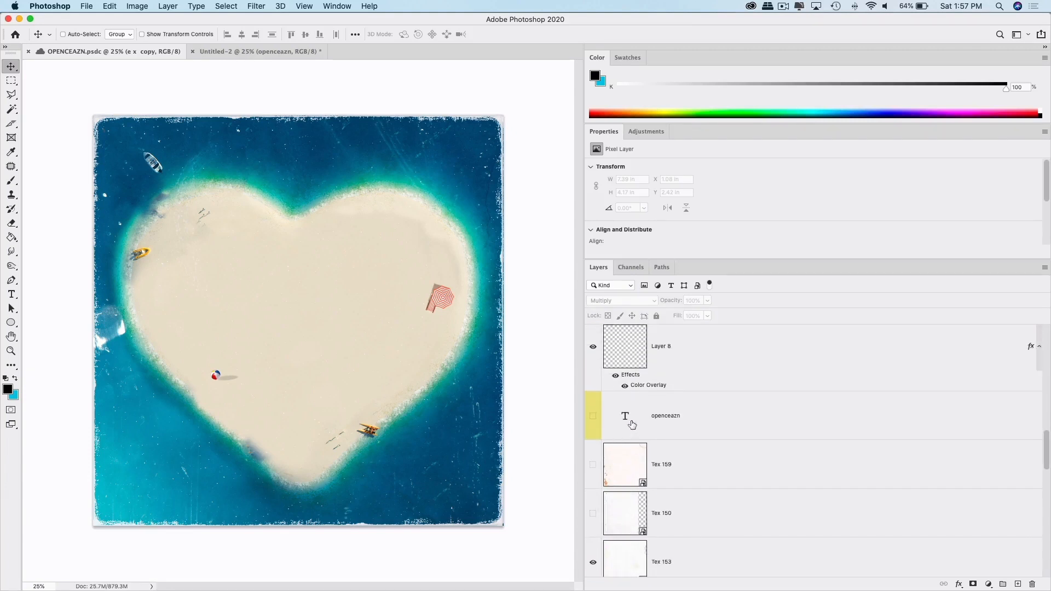
scroll(671, 428, down, 10)
scroll(671, 427, up, 5)
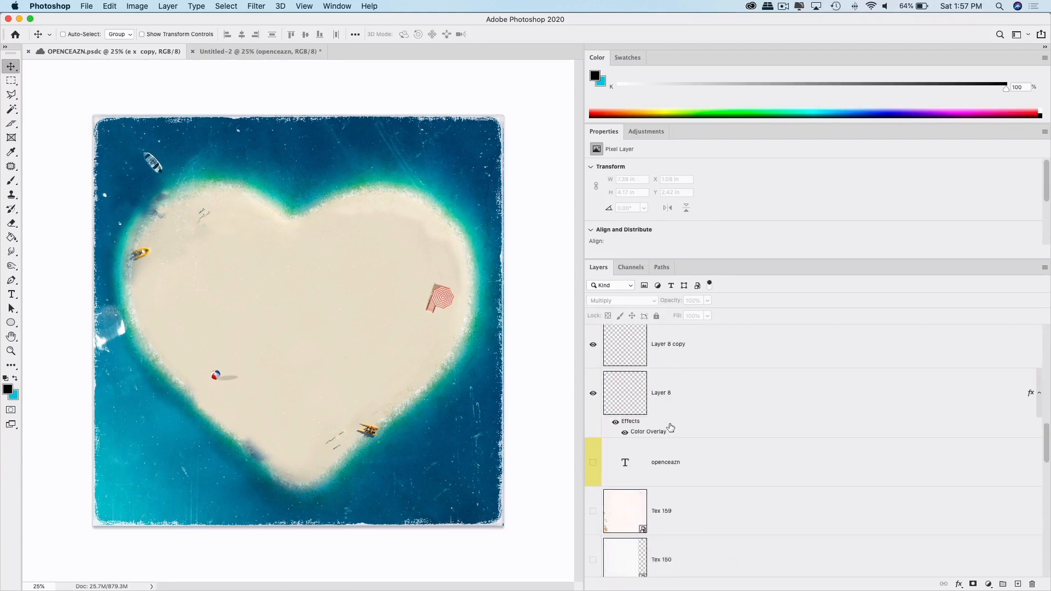
click(688, 458)
scroll(699, 398, down, 3)
scroll(698, 398, down, 10)
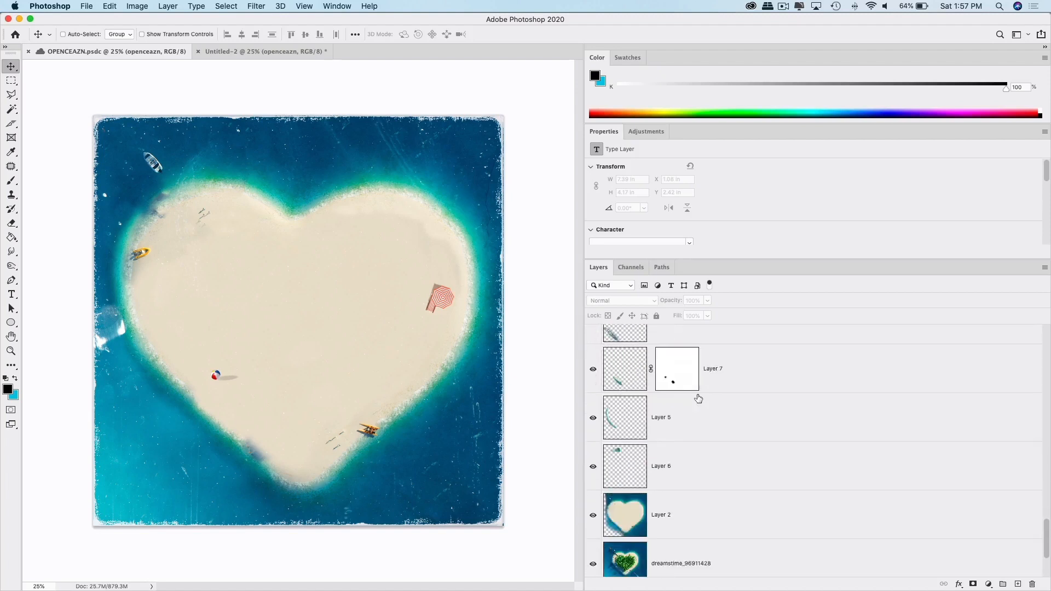
scroll(698, 398, up, 10)
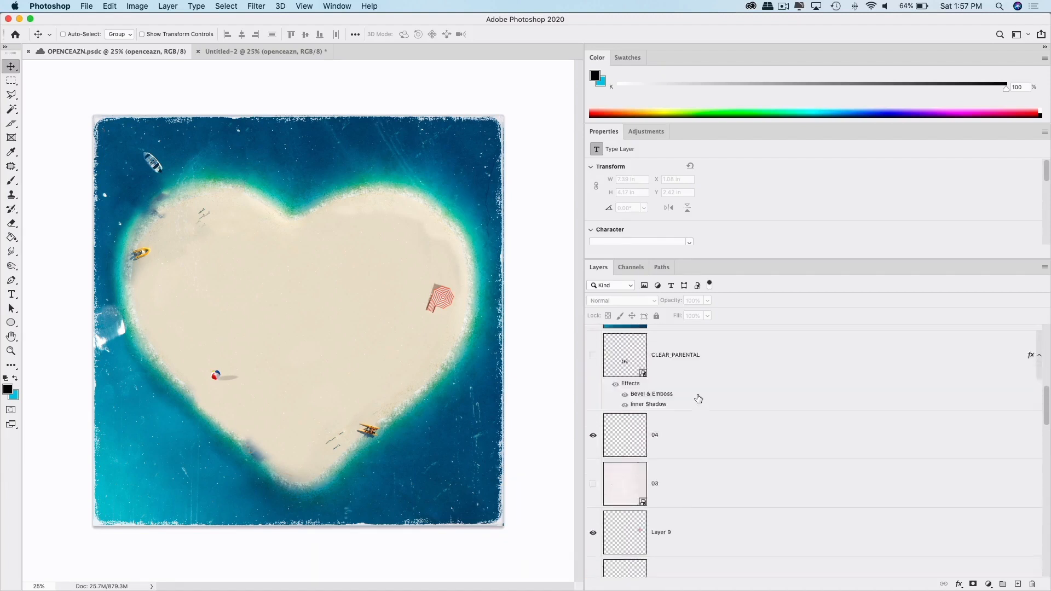
scroll(699, 399, down, 5)
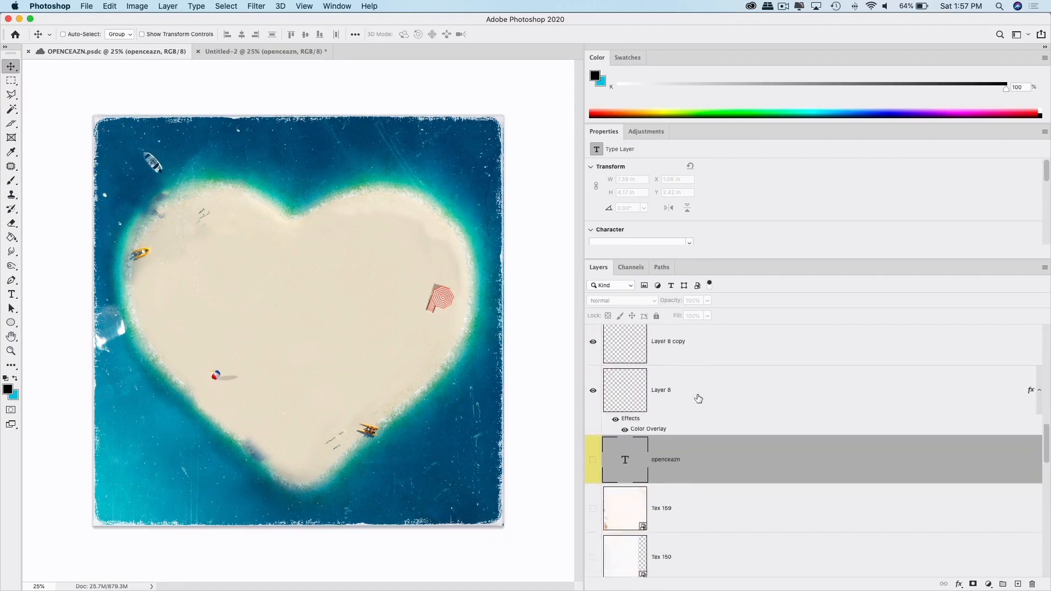
scroll(699, 398, down, 5)
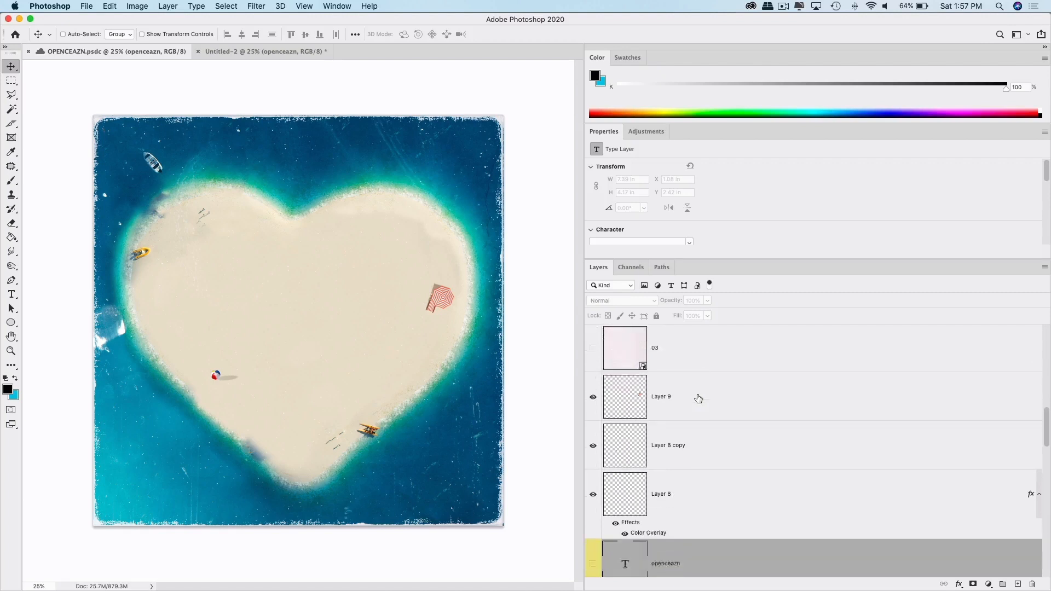
scroll(700, 389, up, 3)
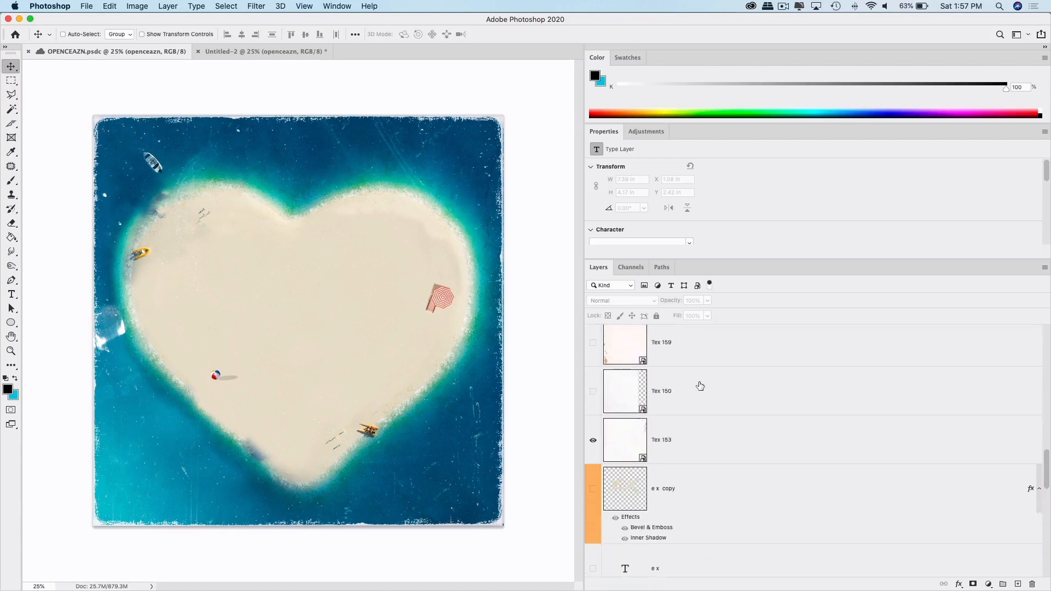
click(713, 501)
scroll(709, 460, down, 10)
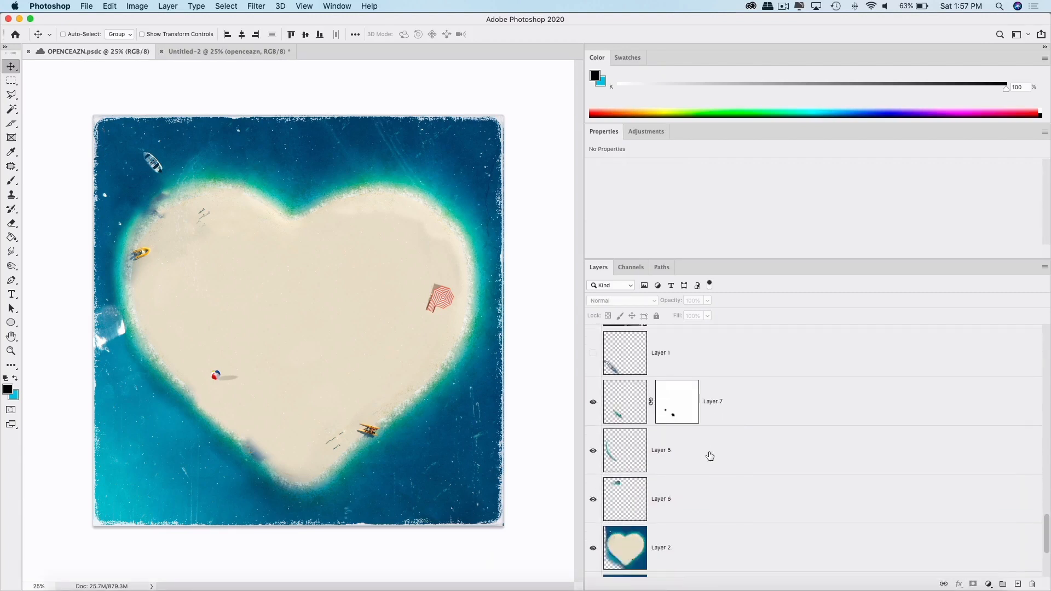
click(715, 368)
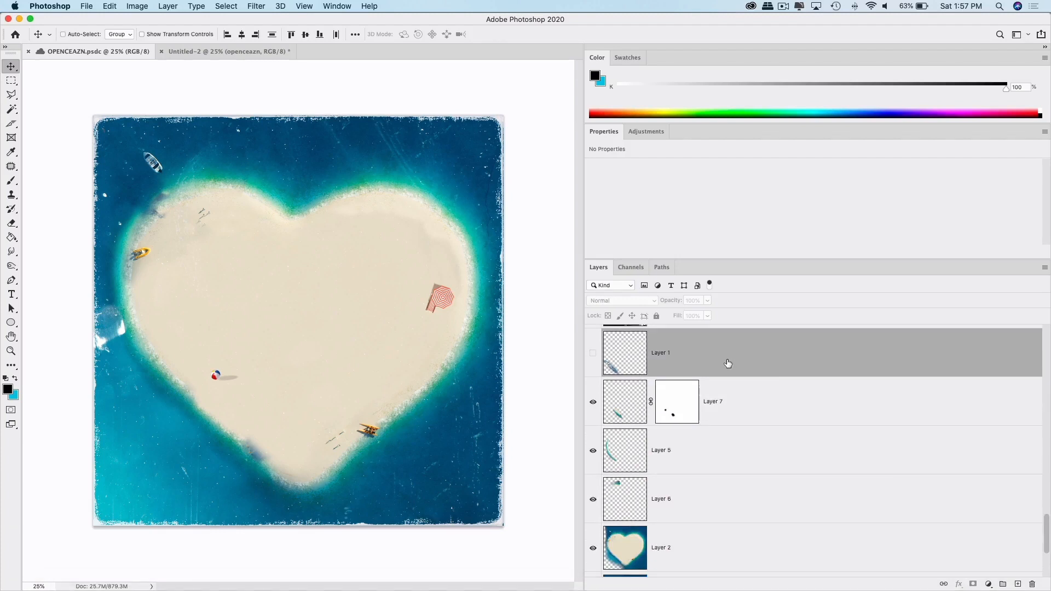
Duplicate the three selected layers into a new document.
right_click(730, 362)
click(771, 168)
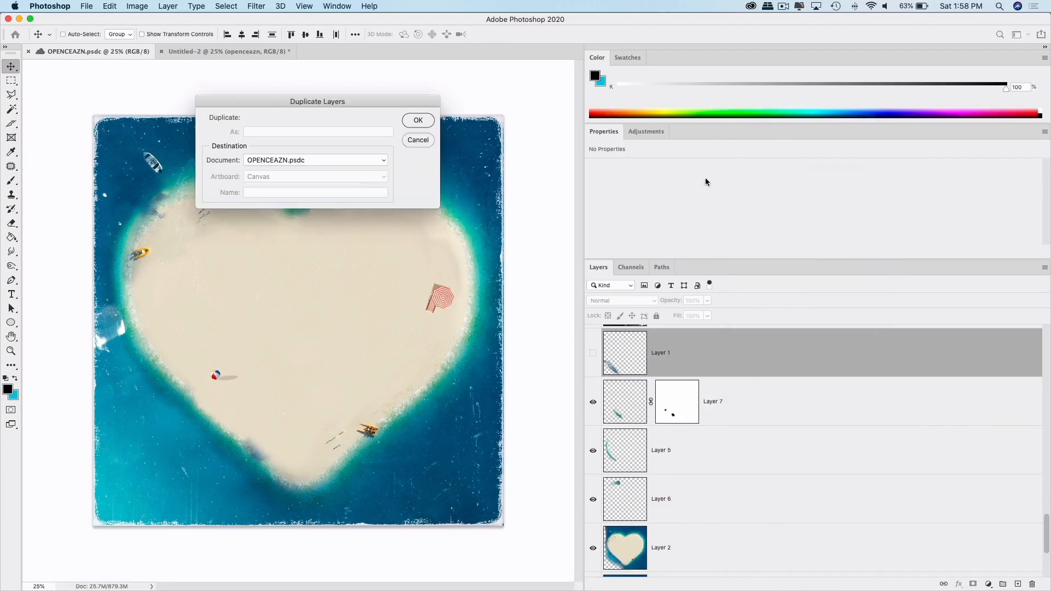
click(336, 162)
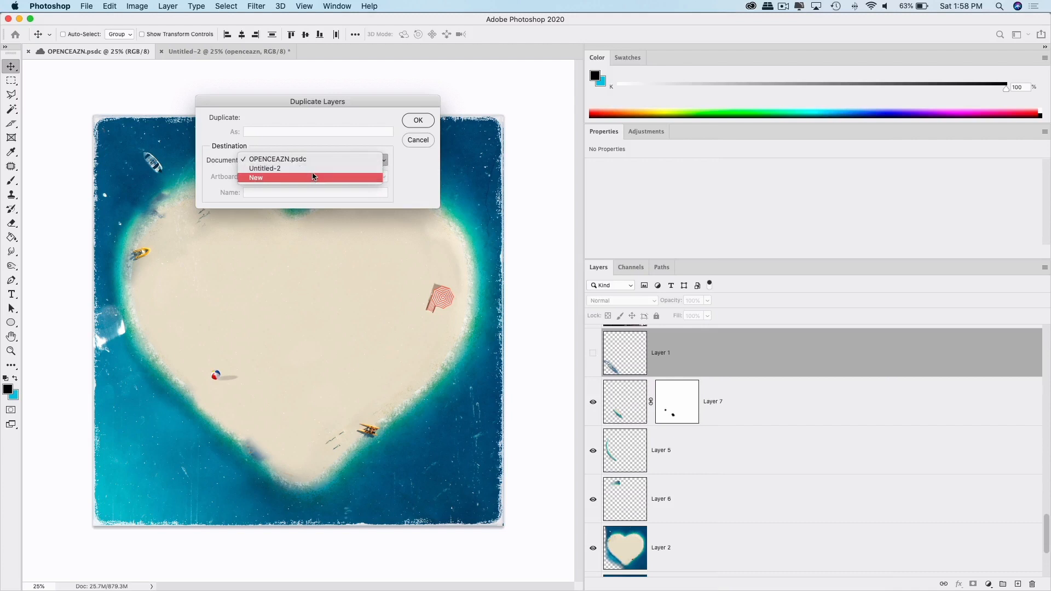
click(266, 178)
click(416, 121)
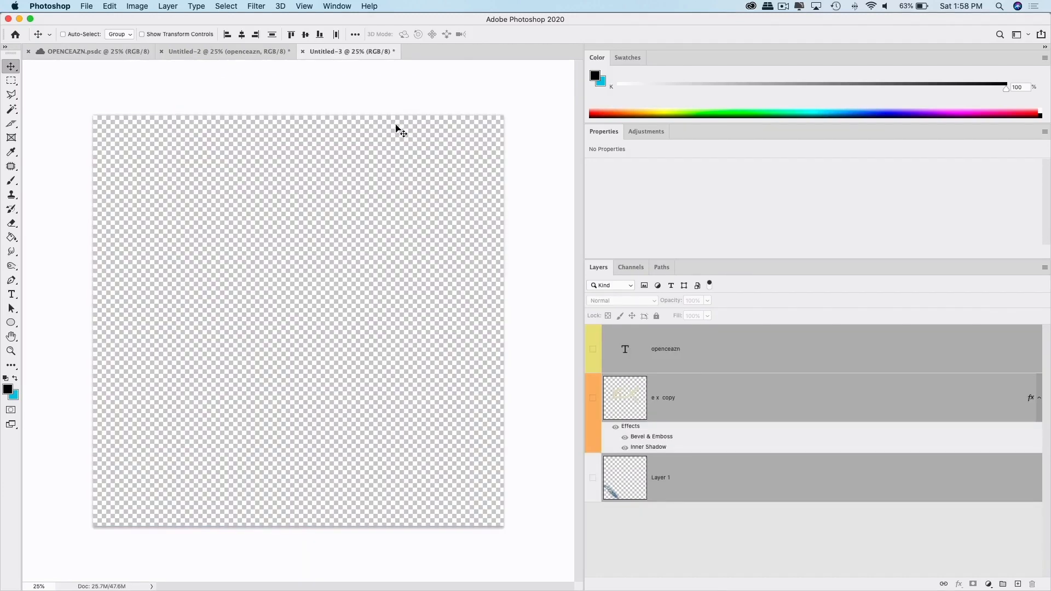
Check the openceazn, e x copy and Layer 1 layers by showing and hiding each in turn.
click(593, 350)
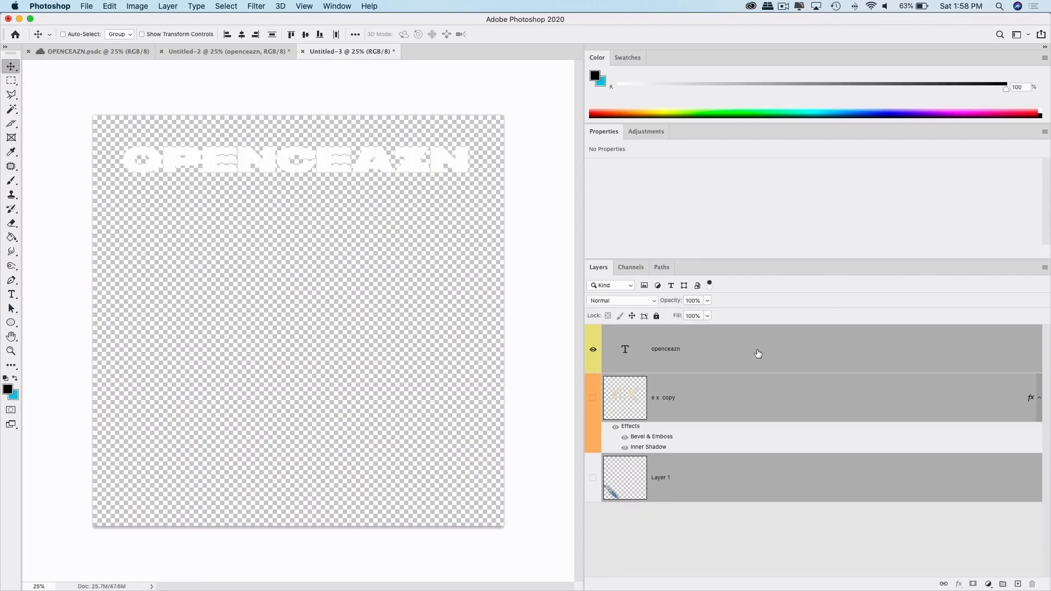
click(592, 349)
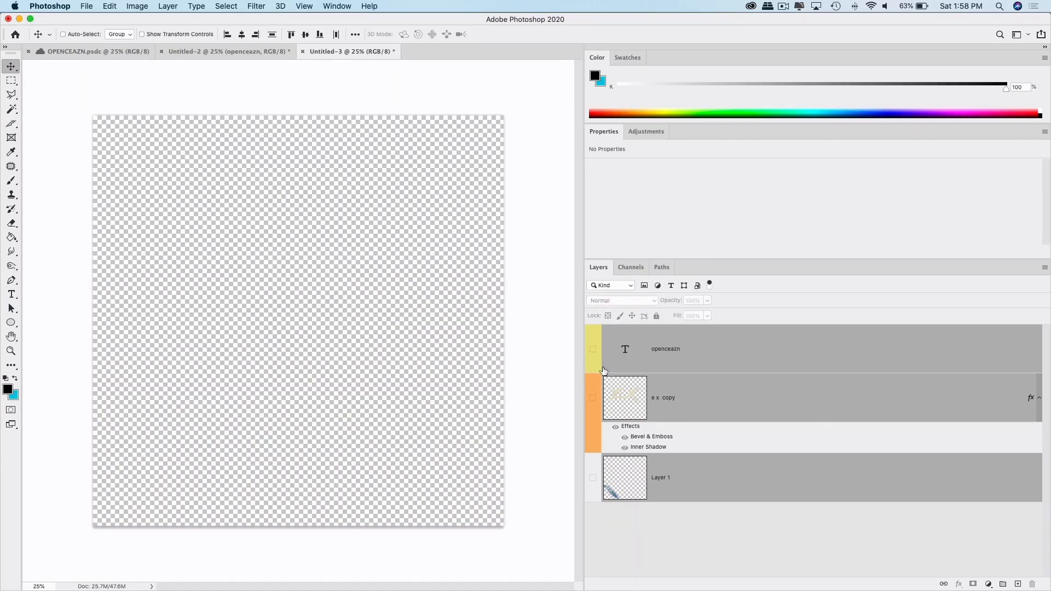
click(593, 398)
click(692, 404)
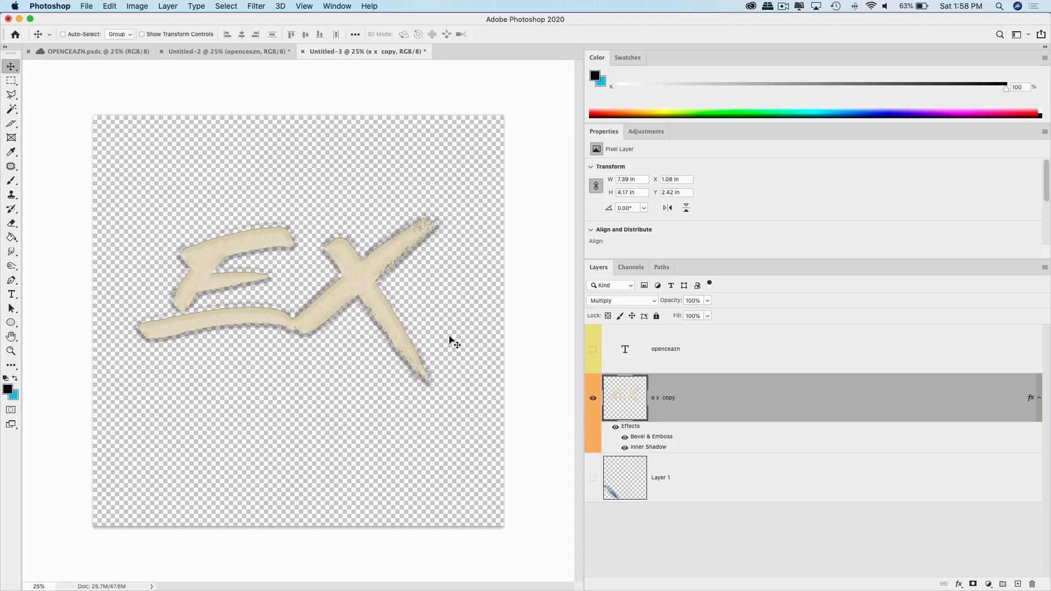
click(593, 398)
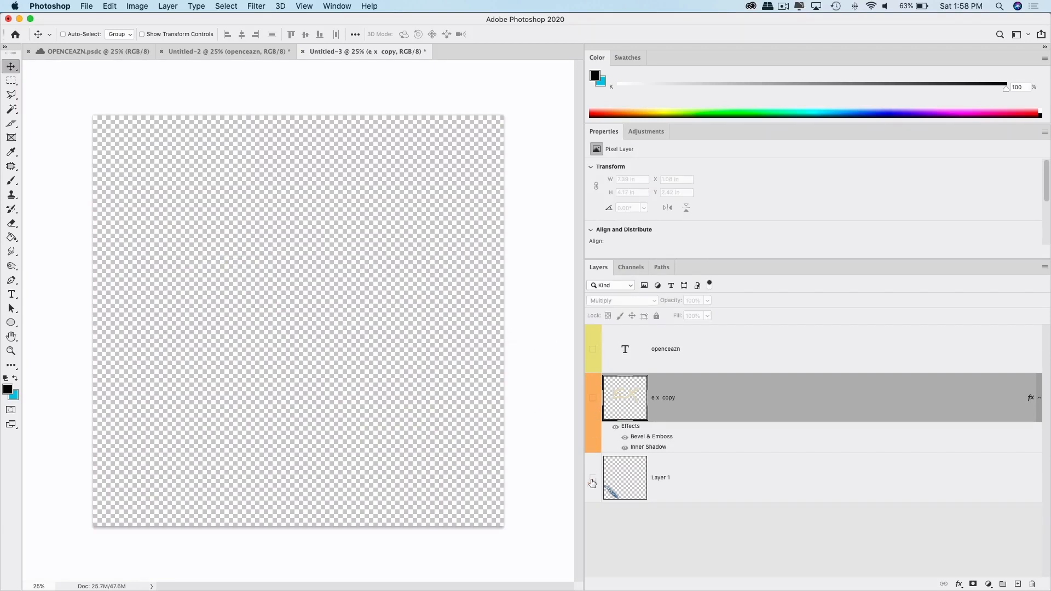
click(593, 478)
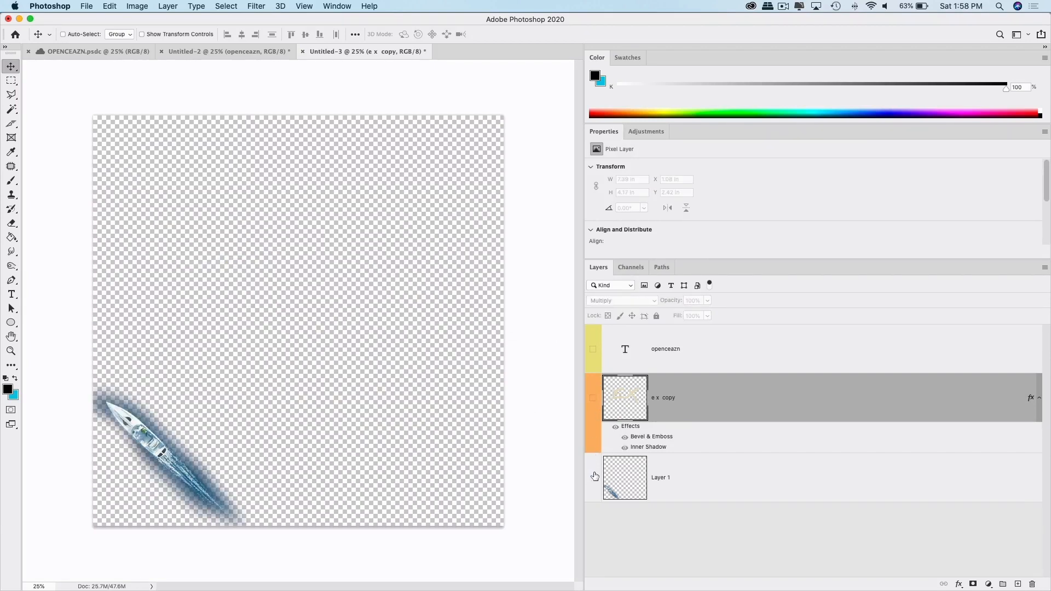
click(593, 477)
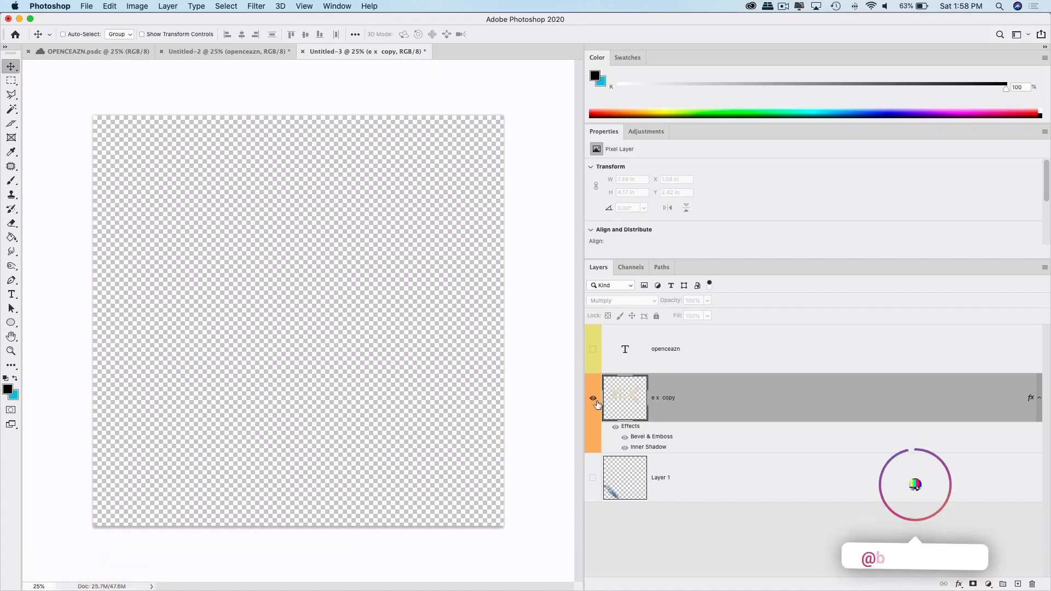
Show the e x copy layer and bring up the Save As options for the new document, then dismiss them.
click(593, 398)
click(86, 6)
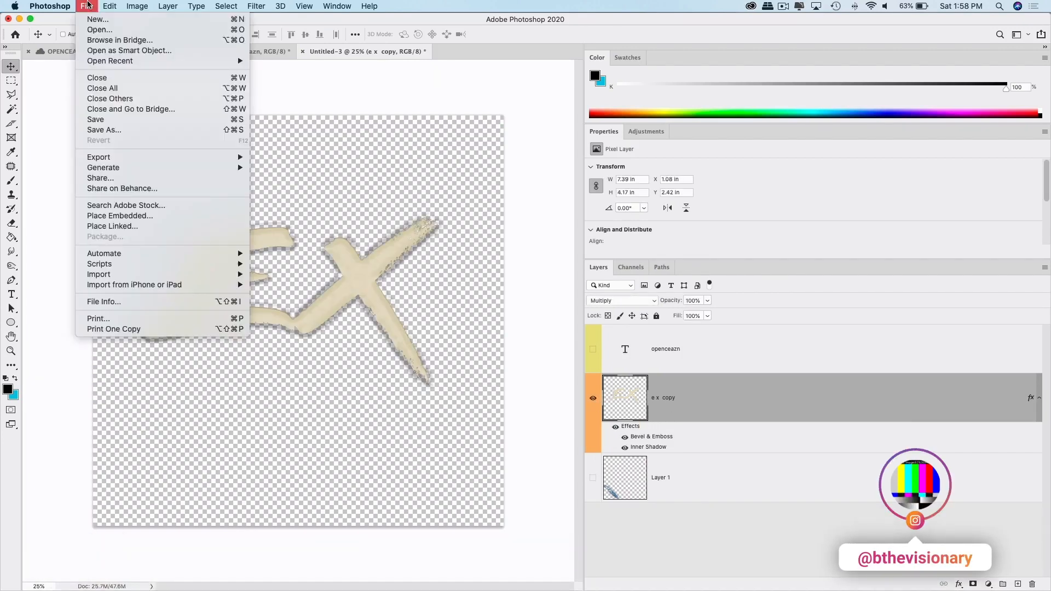
click(104, 129)
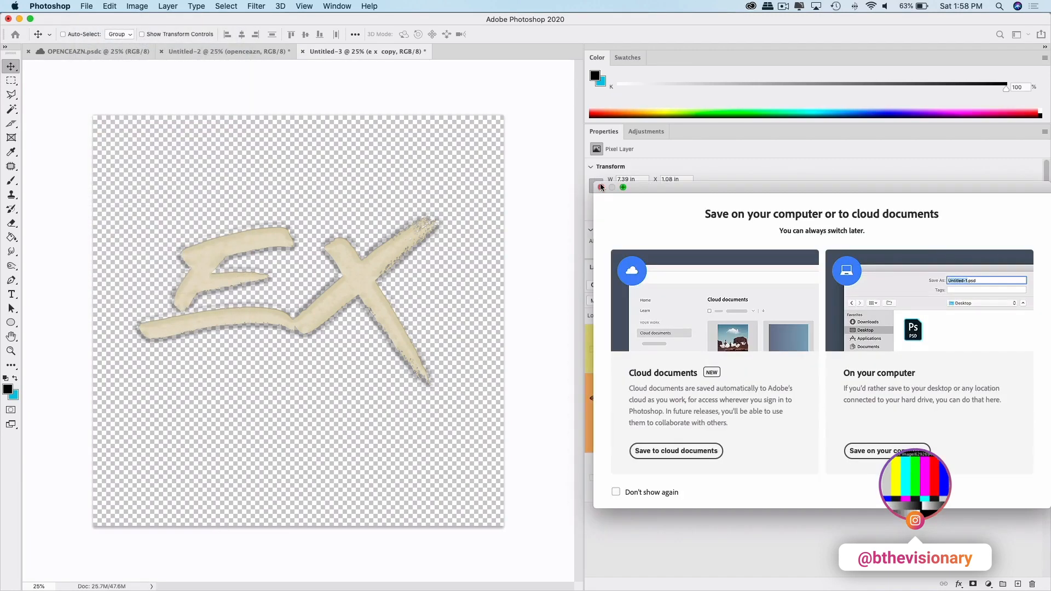
key(Escape)
Switch to the OPENCEAZN-2 folder in Finder, then set background.png and boat.png apart, previewing each one.
click(920, 572)
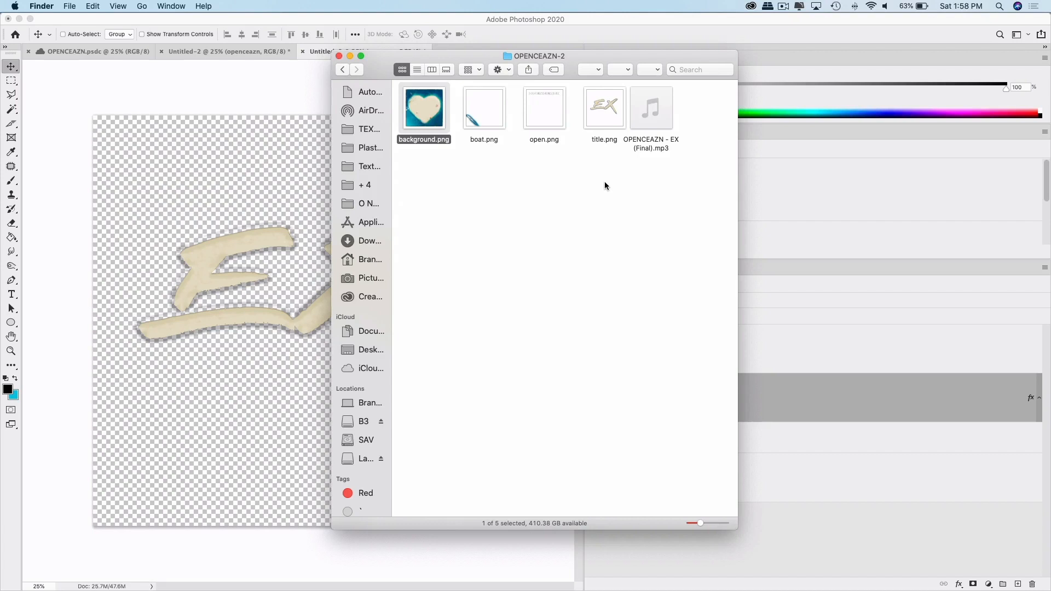
click(612, 164)
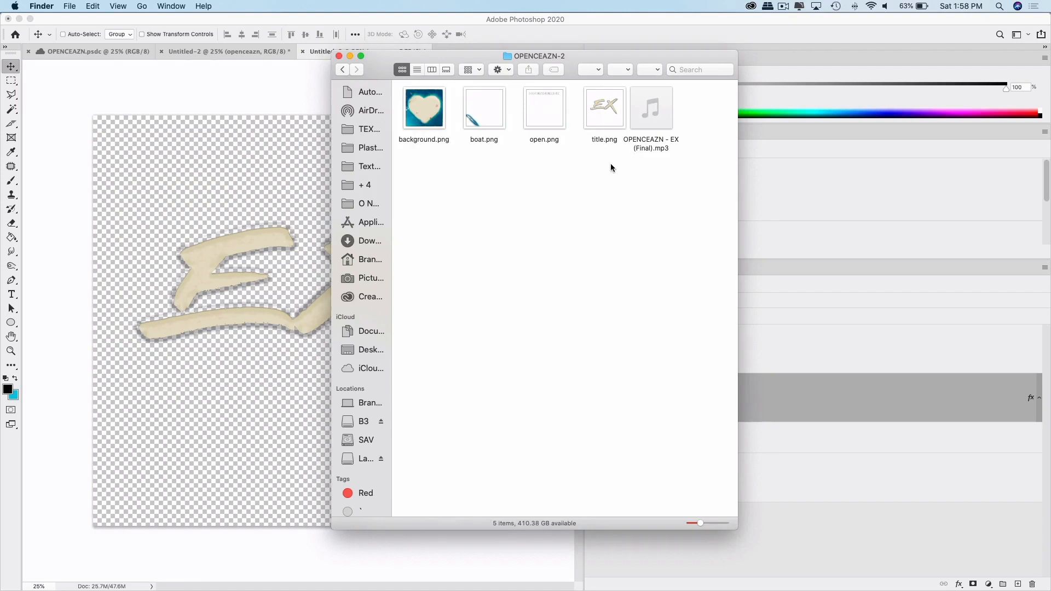
drag(419, 110, 451, 245)
key(space)
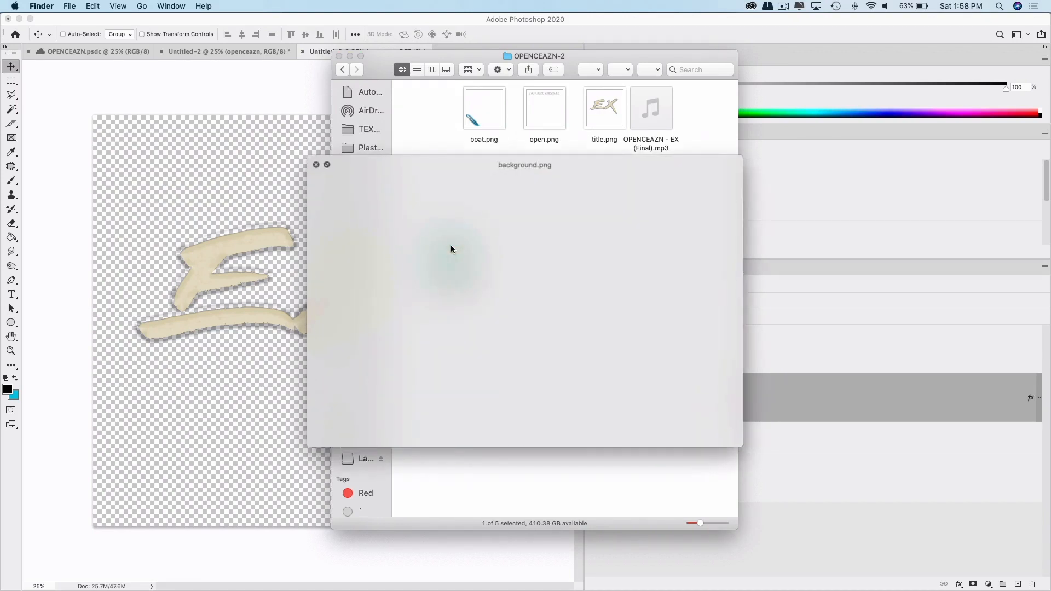
key(space)
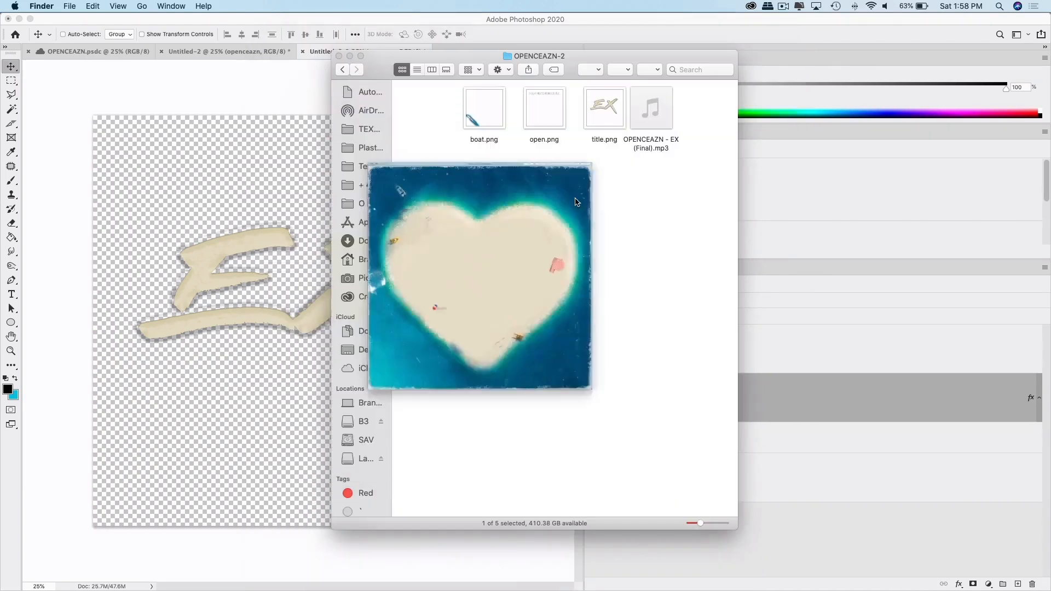
drag(482, 108, 584, 312)
key(space)
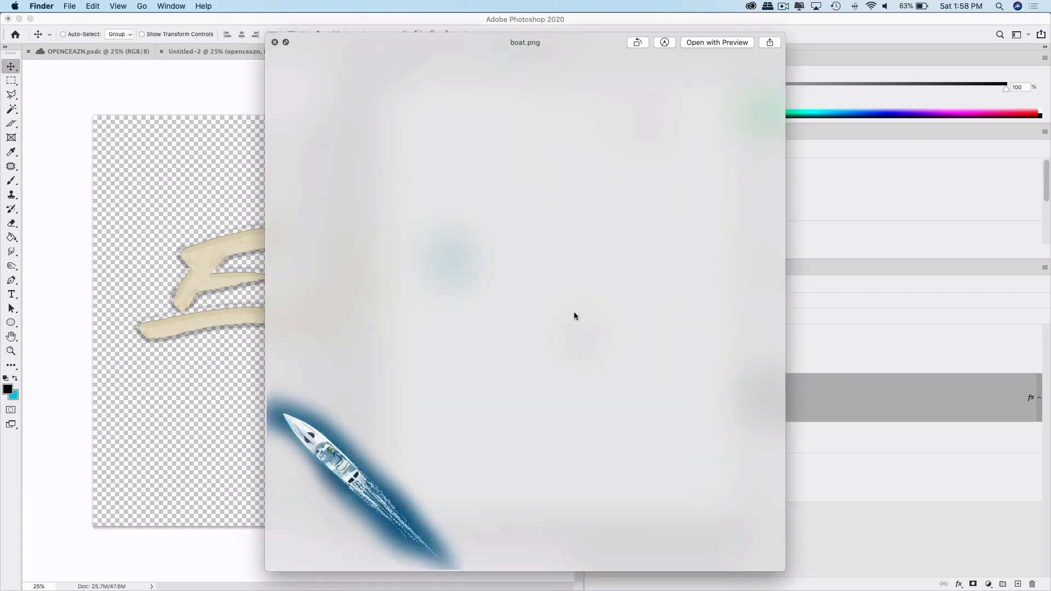
key(space)
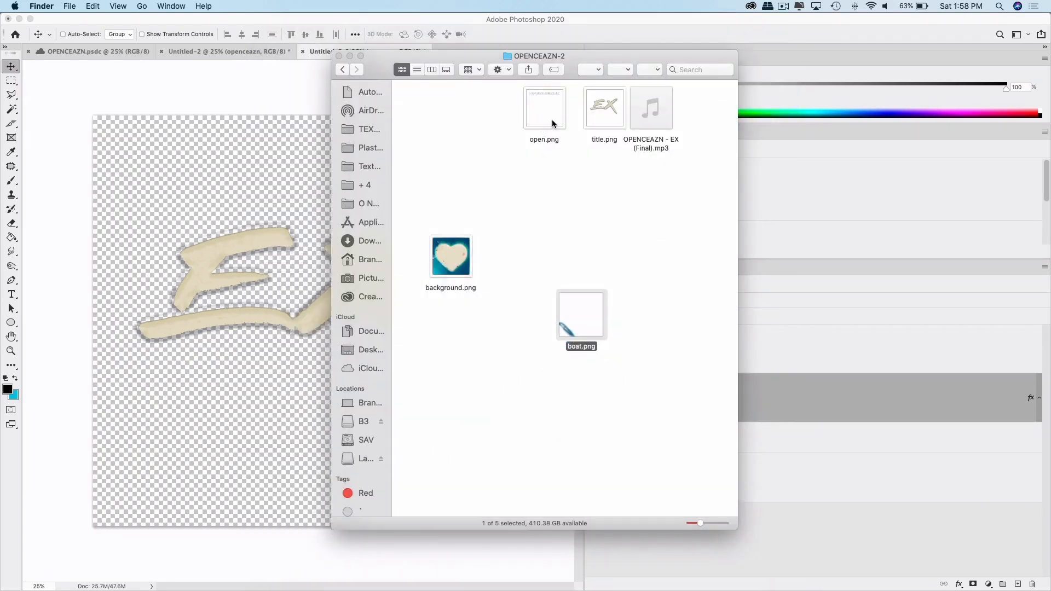
Move open.png and title.png beside the other exported images and preview both files.
click(551, 118)
drag(550, 120, 527, 289)
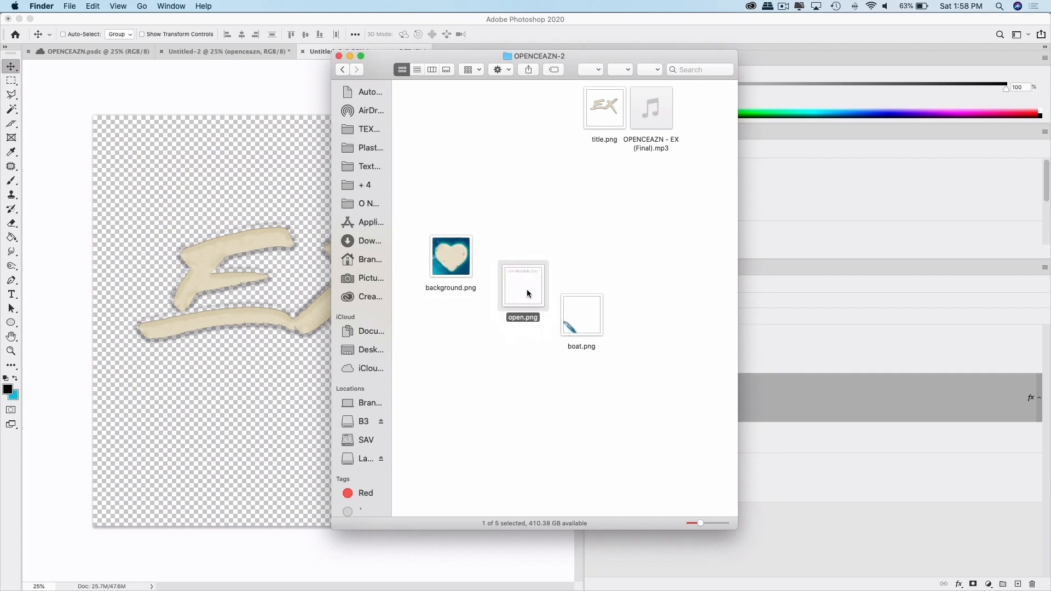
drag(622, 102, 585, 267)
key(space)
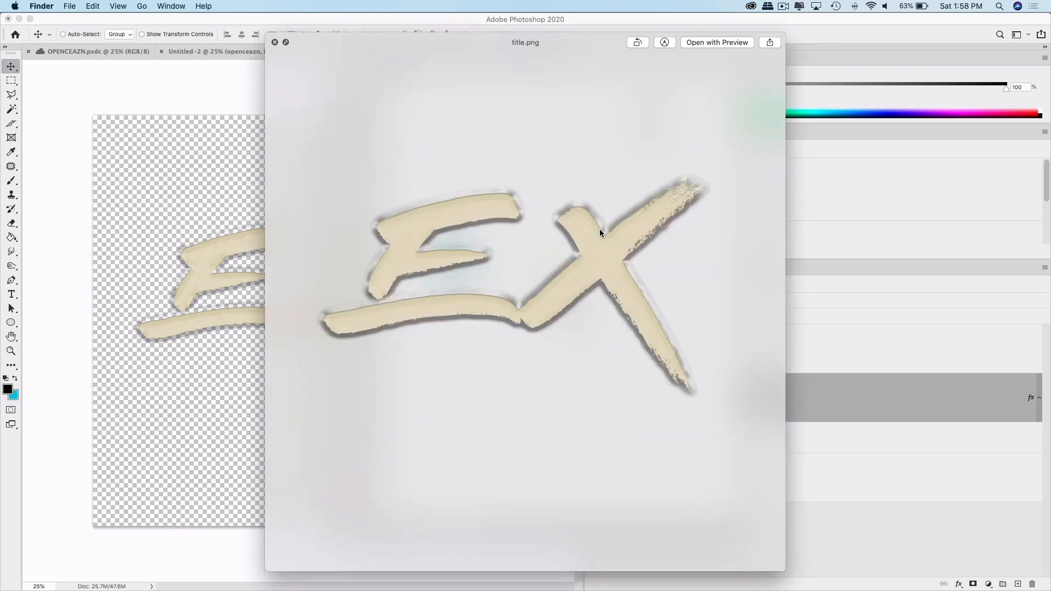
key(space)
click(534, 290)
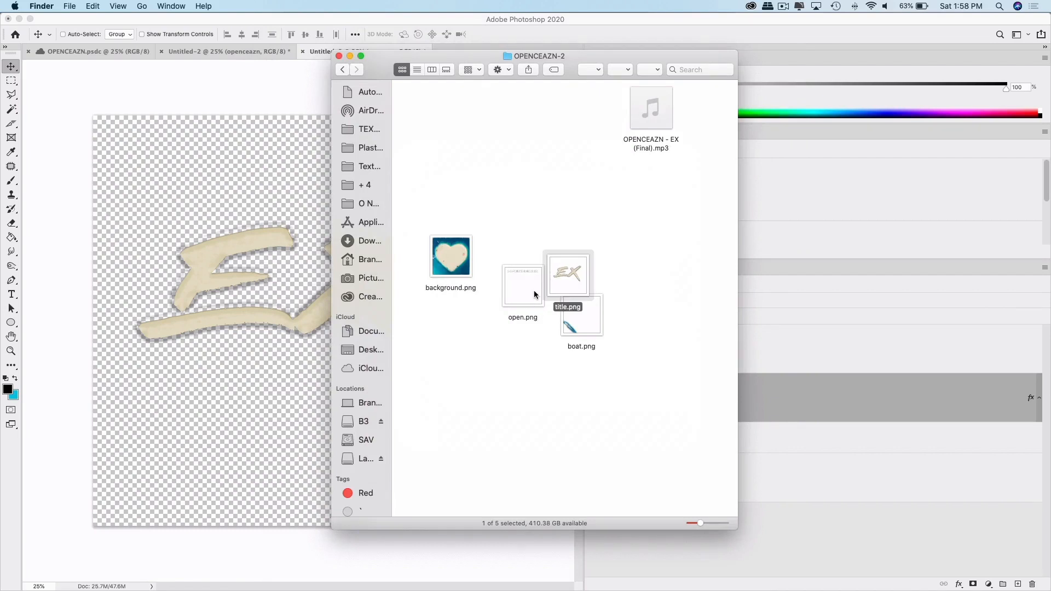
key(space)
key(space)
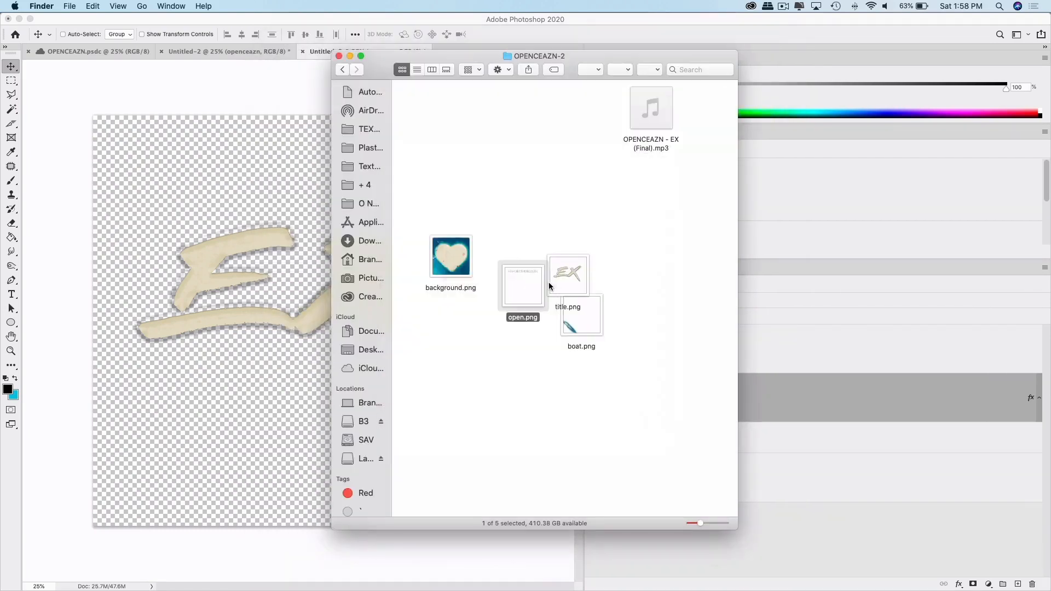
click(573, 272)
key(space)
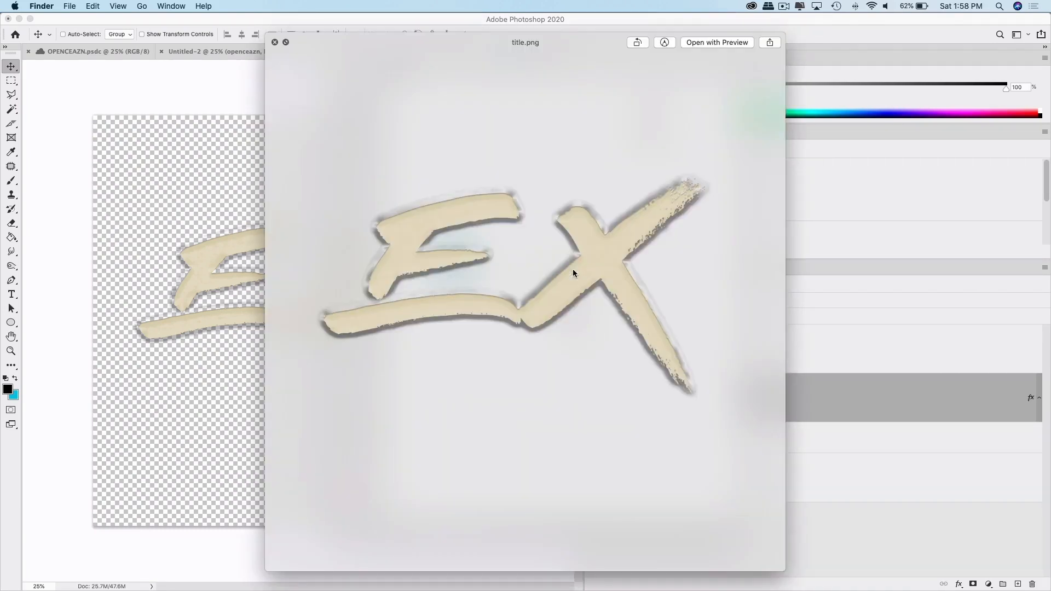
key(space)
Arrange background.png, open.png, title.png and boat.png in one row below the MP3 and select all four.
drag(569, 284, 548, 193)
shift+click(521, 297)
drag(521, 297, 510, 197)
drag(520, 121, 581, 256)
click(596, 242)
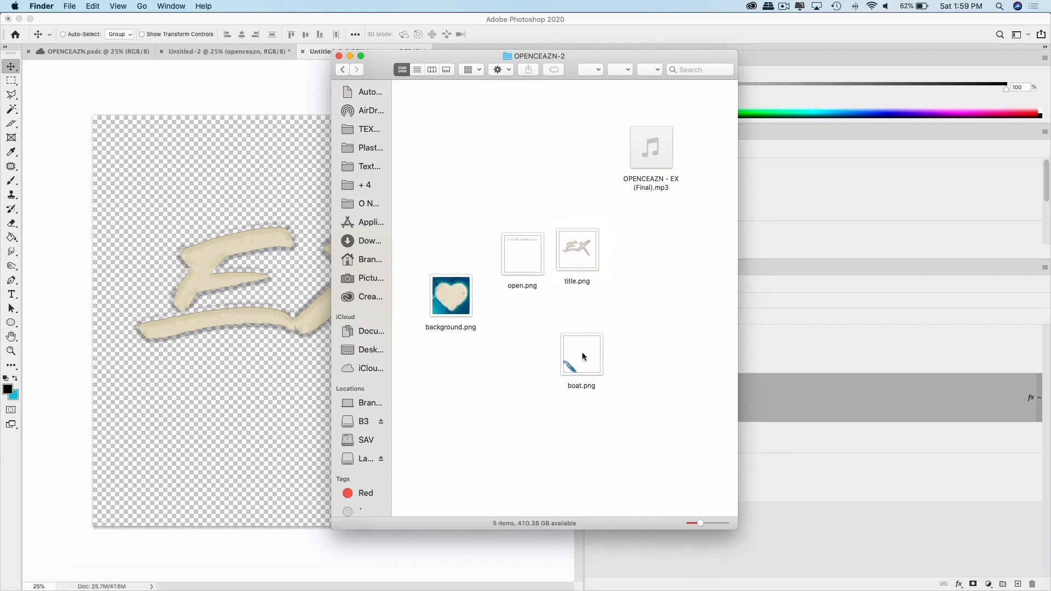
drag(583, 352, 628, 251)
drag(459, 313, 476, 274)
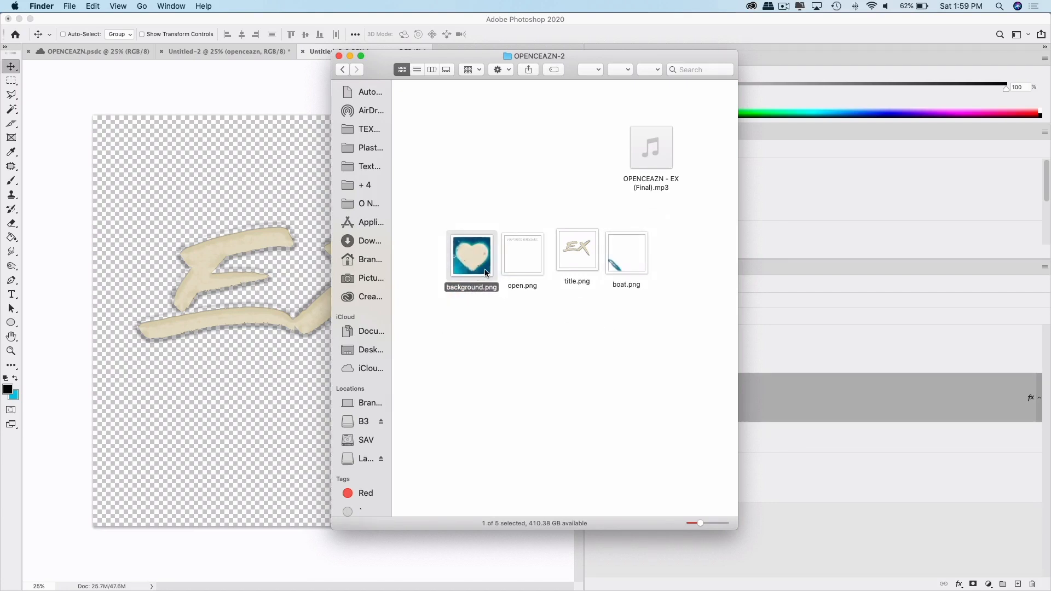
drag(544, 268, 549, 266)
click(554, 302)
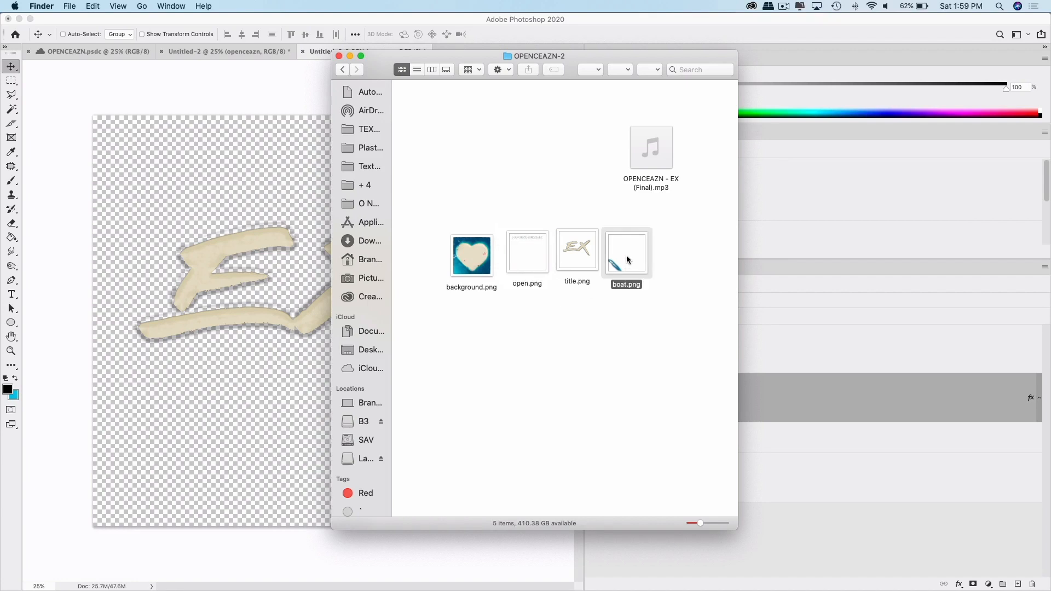
click(617, 311)
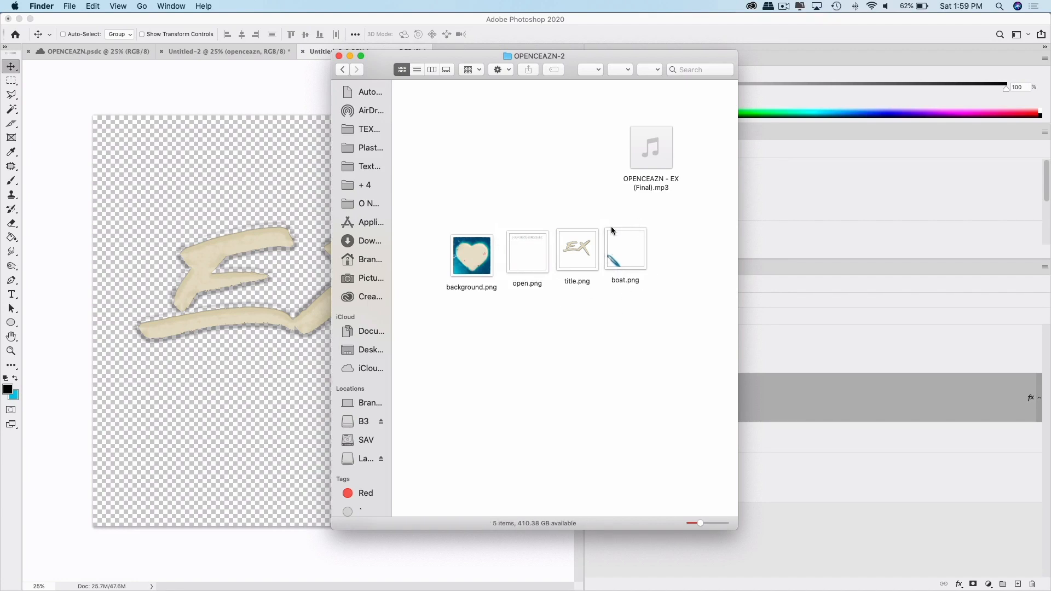
drag(652, 220, 445, 323)
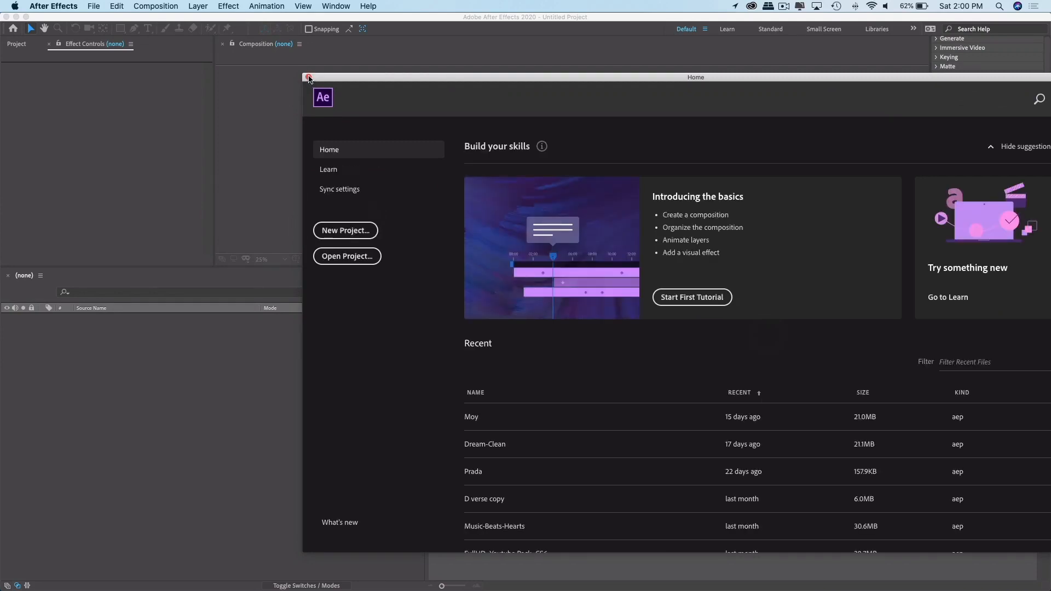
Close the After Effects Home window and start a new composition with width and height set to 1080 px.
click(306, 78)
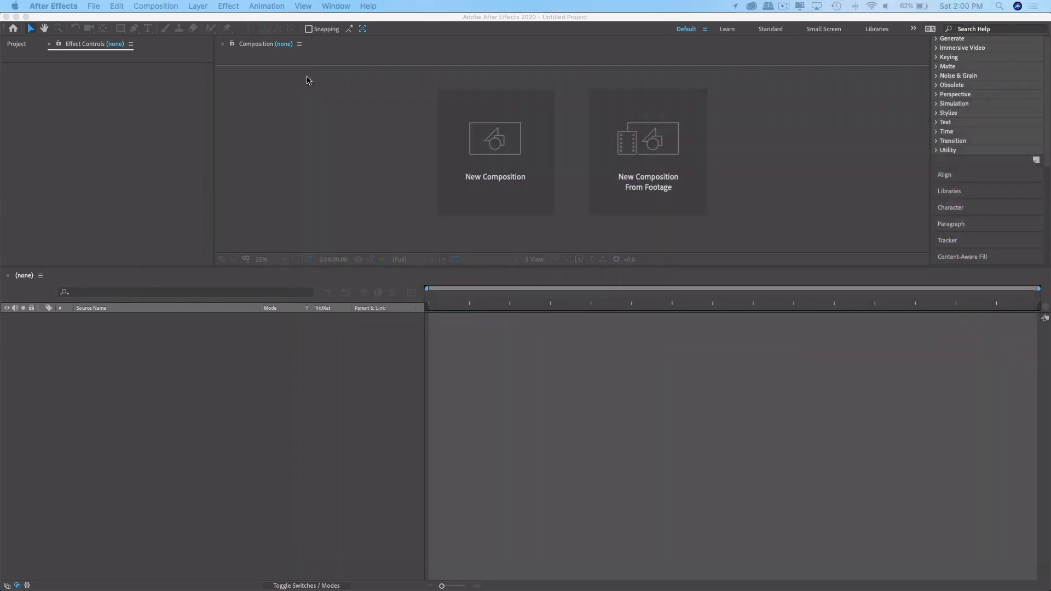
click(502, 153)
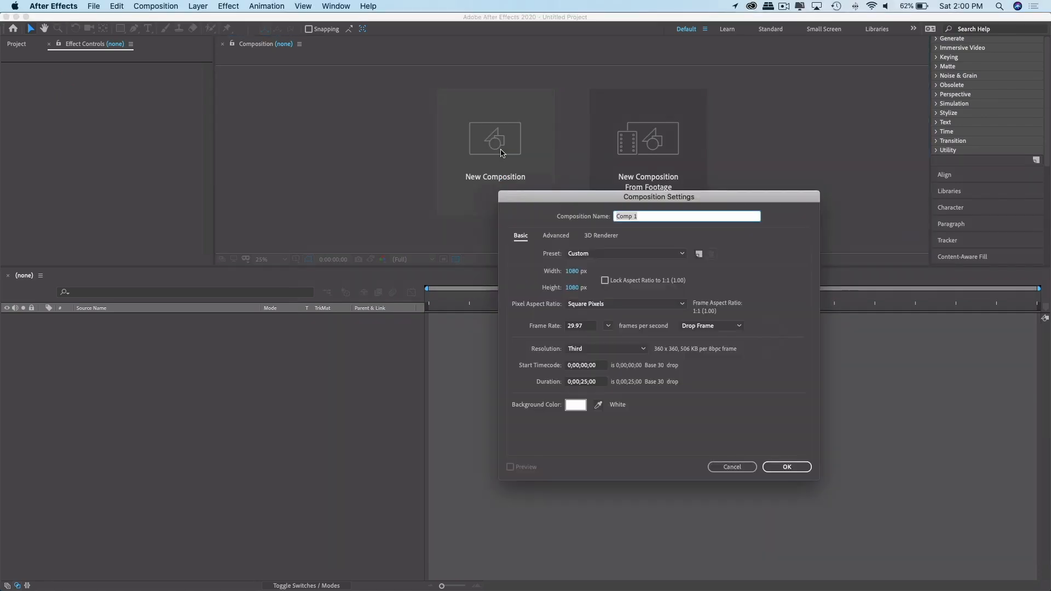
drag(572, 273, 575, 274)
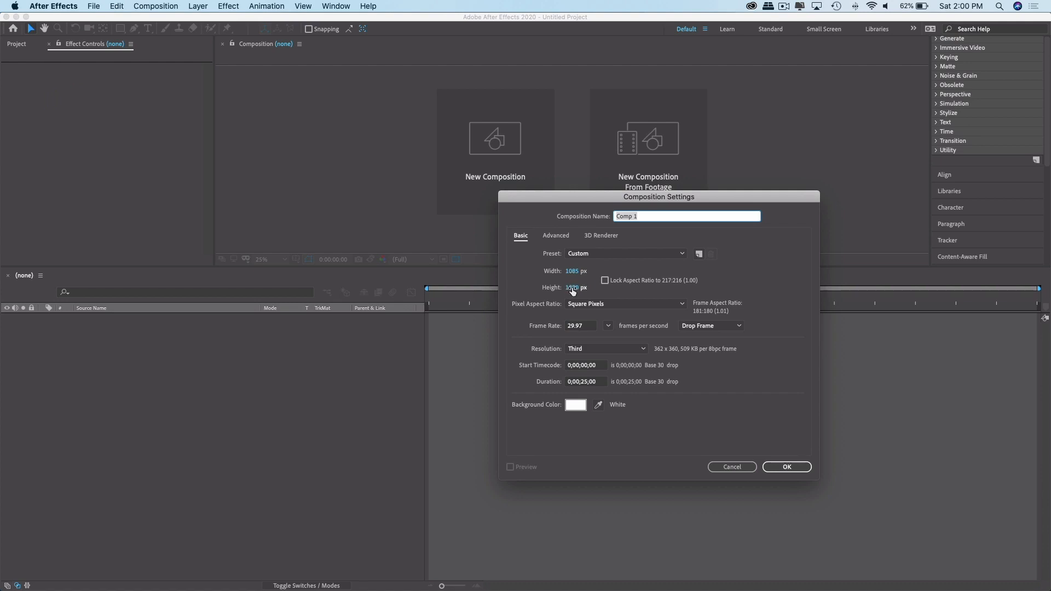
drag(574, 290, 576, 285)
click(578, 287)
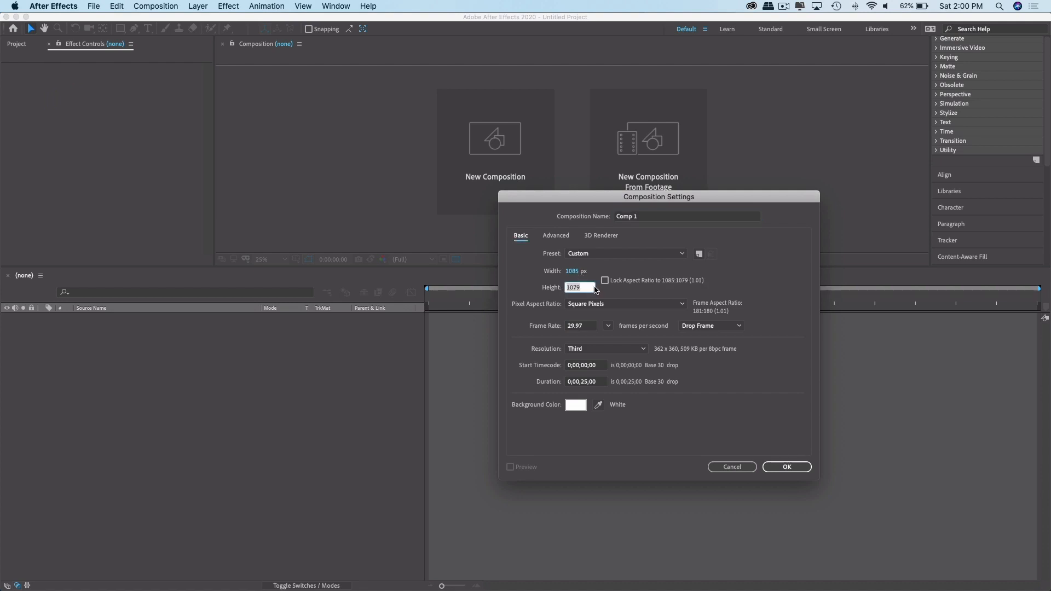
text(1080)
key(shift+Tab)
text(1080)
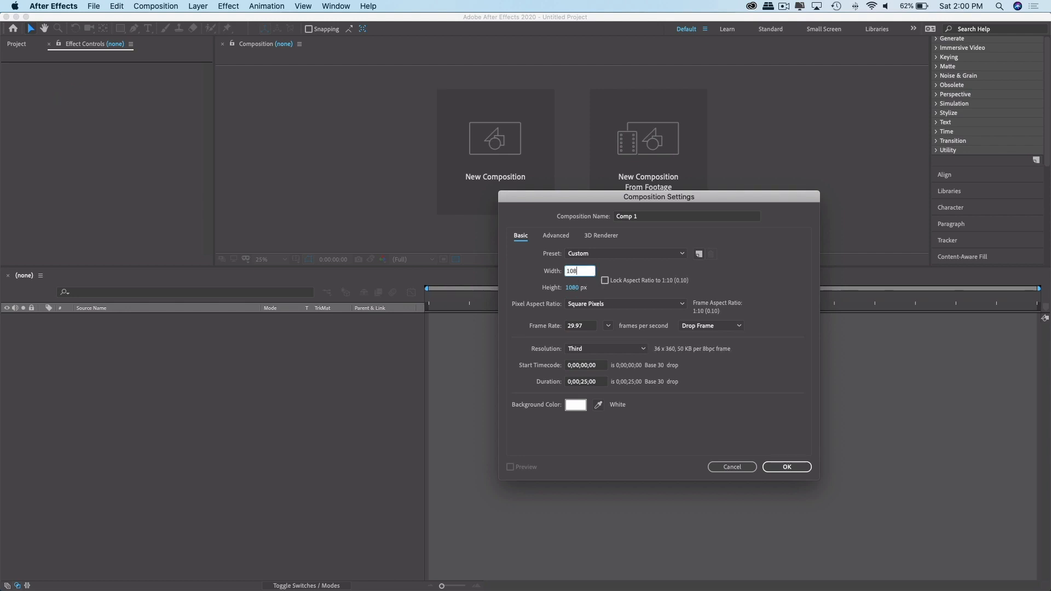
click(624, 271)
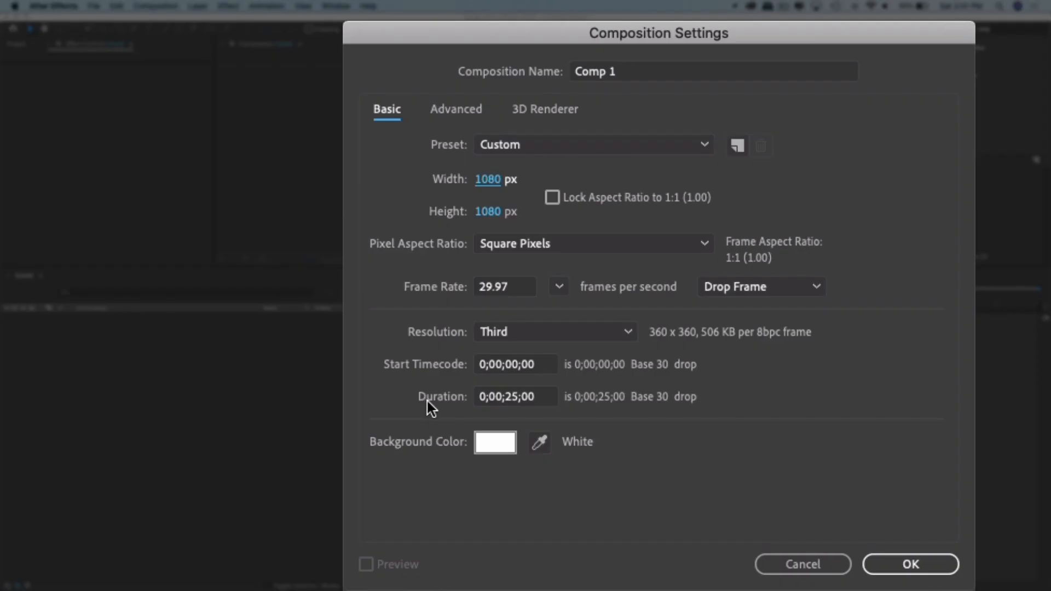
Open the composition's duration for editing, and sample a dark gray background color with the eyedropper.
click(524, 396)
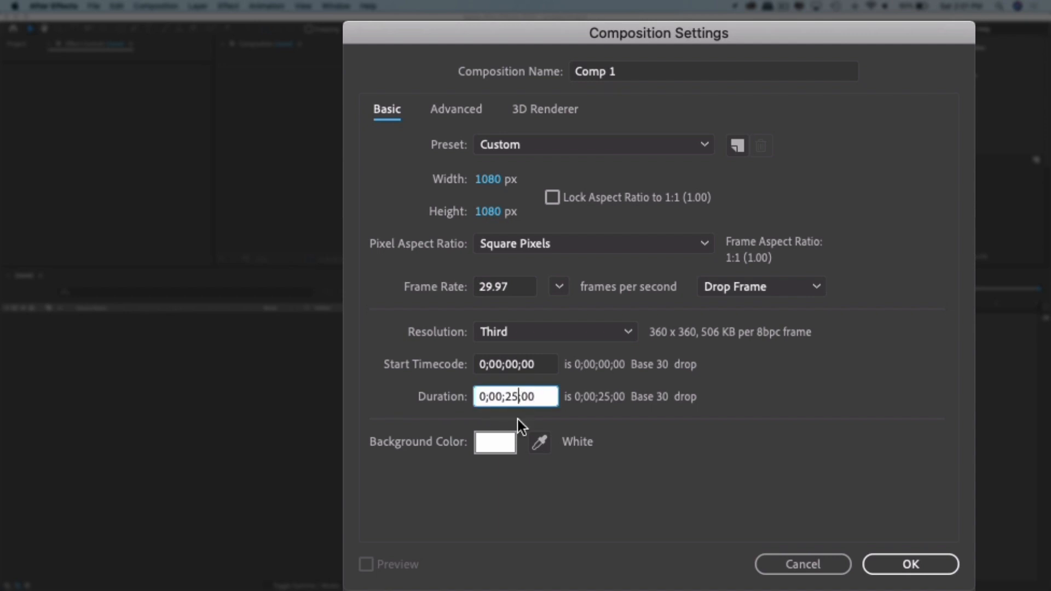
click(544, 396)
drag(540, 396, 532, 395)
click(536, 393)
drag(529, 394, 478, 395)
click(484, 395)
click(517, 394)
click(541, 443)
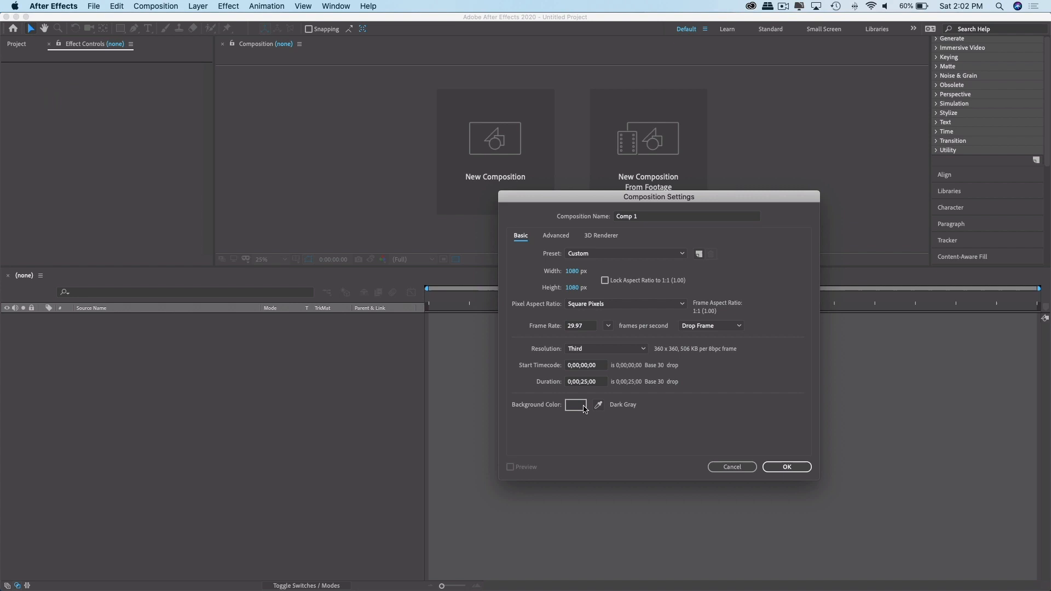
Set the composition's background color to white (FFFFFF) and create the composition.
click(495, 443)
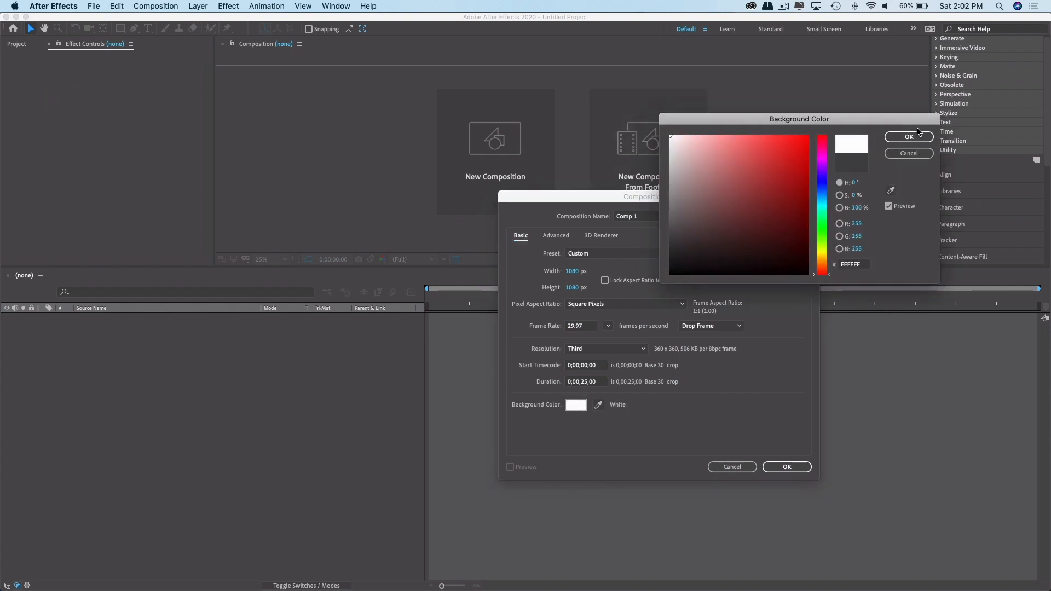
click(914, 137)
click(794, 467)
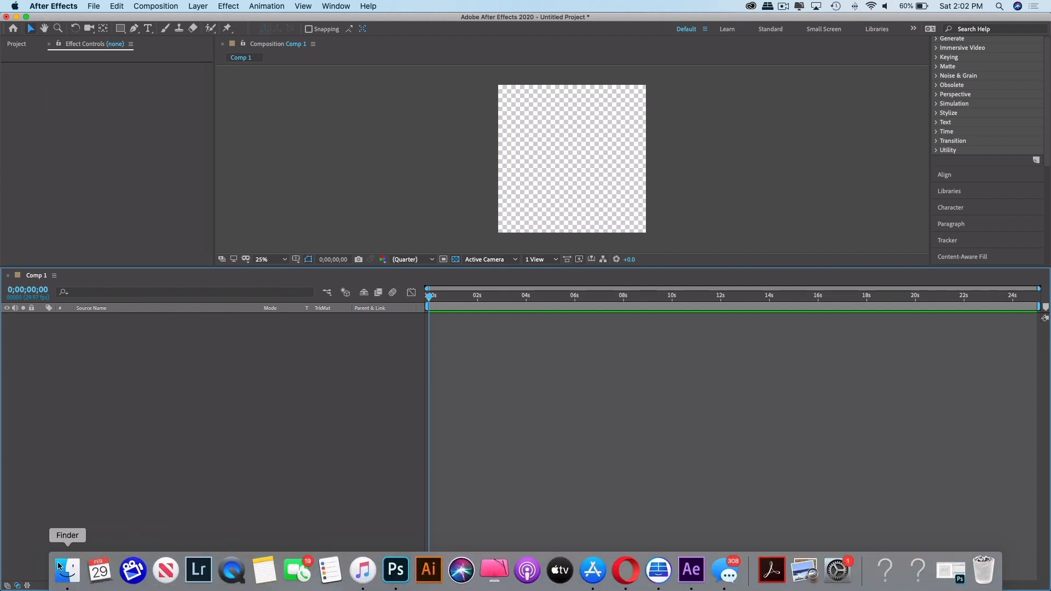
Bring the four PNG images and the MP3 from the OPENCEAZN-2 Finder folder into Comp 1's timeline.
click(67, 571)
drag(732, 29, 755, 60)
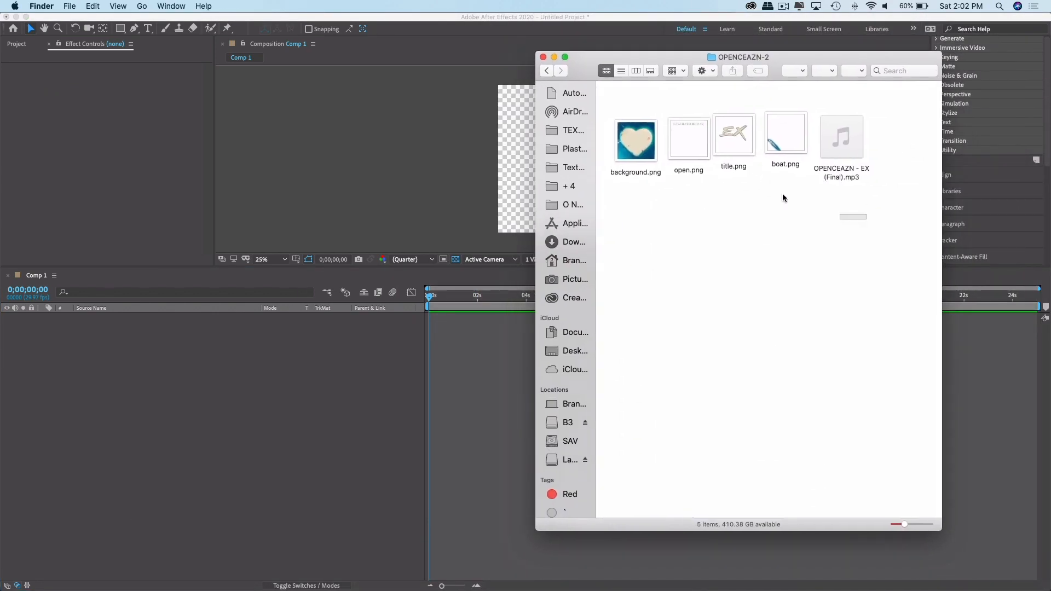
drag(783, 197, 602, 107)
drag(635, 141, 271, 390)
click(692, 222)
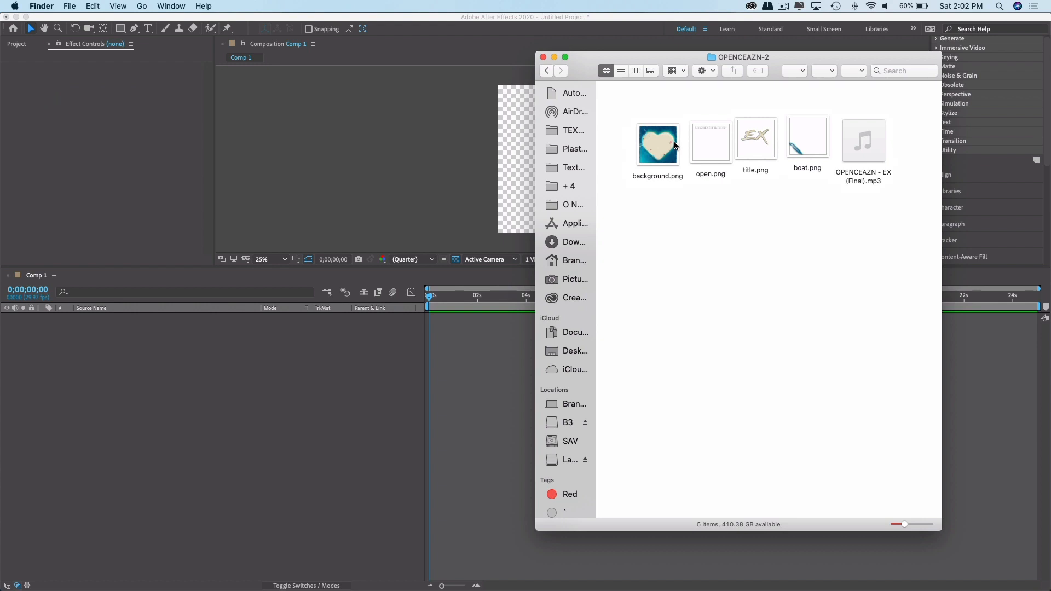
drag(923, 213, 250, 364)
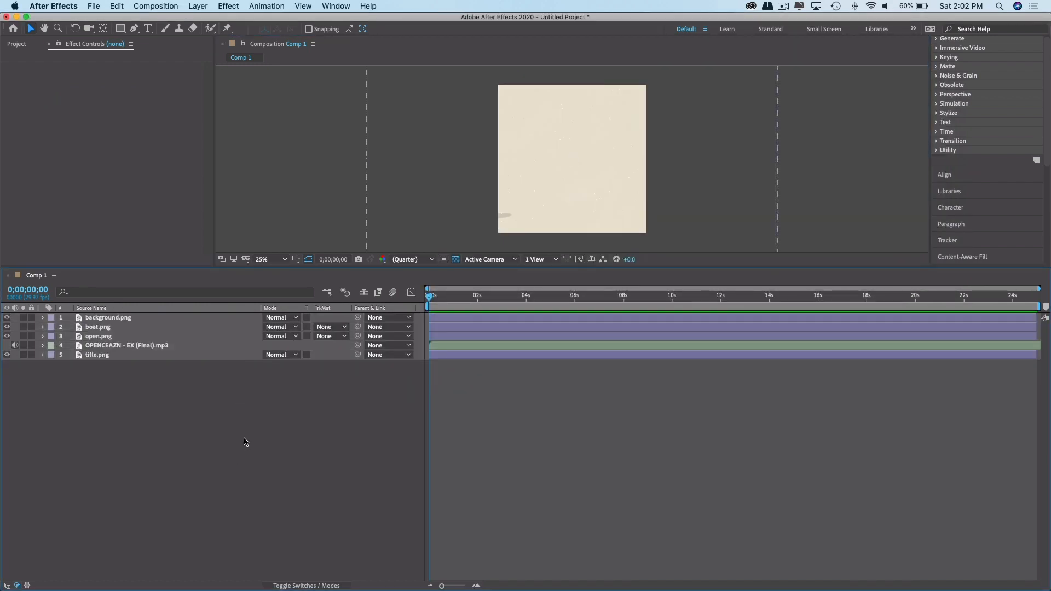
Toggle the background.png layer's visibility off and on to check what lies beneath it.
click(6, 318)
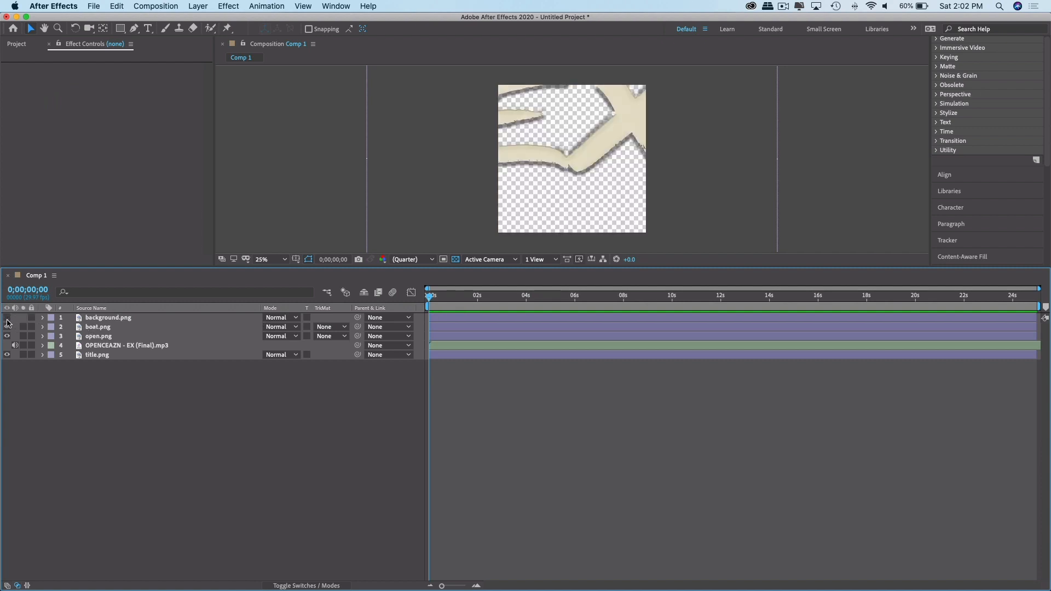
click(7, 319)
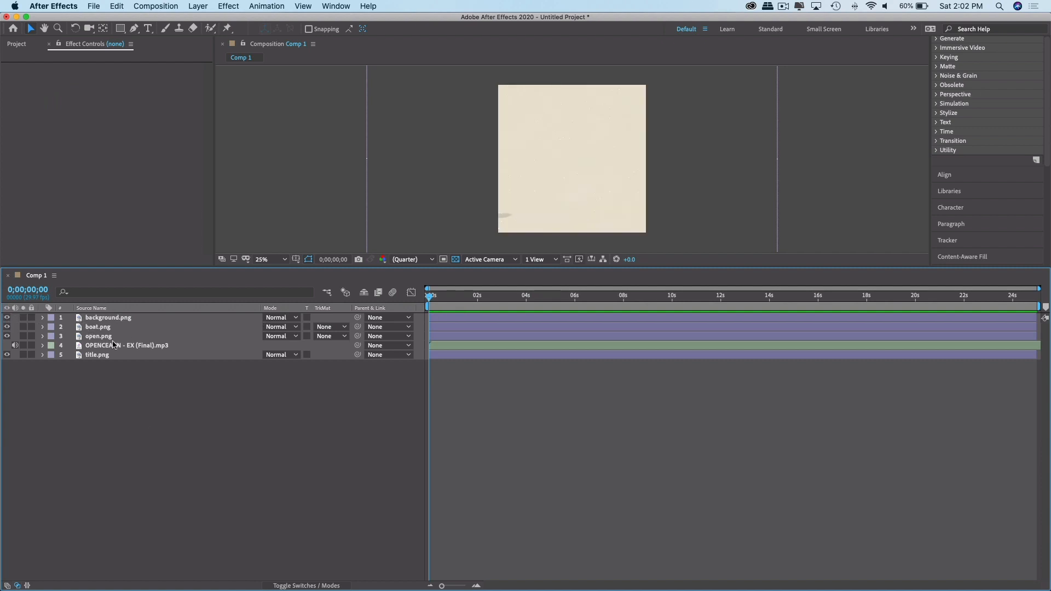
click(109, 320)
click(133, 379)
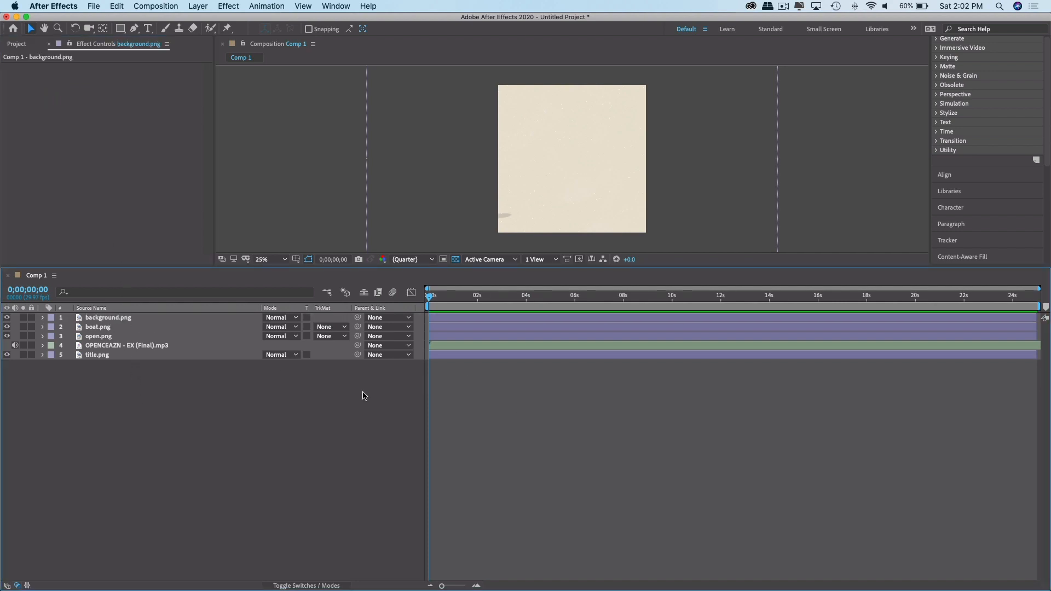
Reveal background.png's Transform properties and scale the layer down to 43%.
click(43, 319)
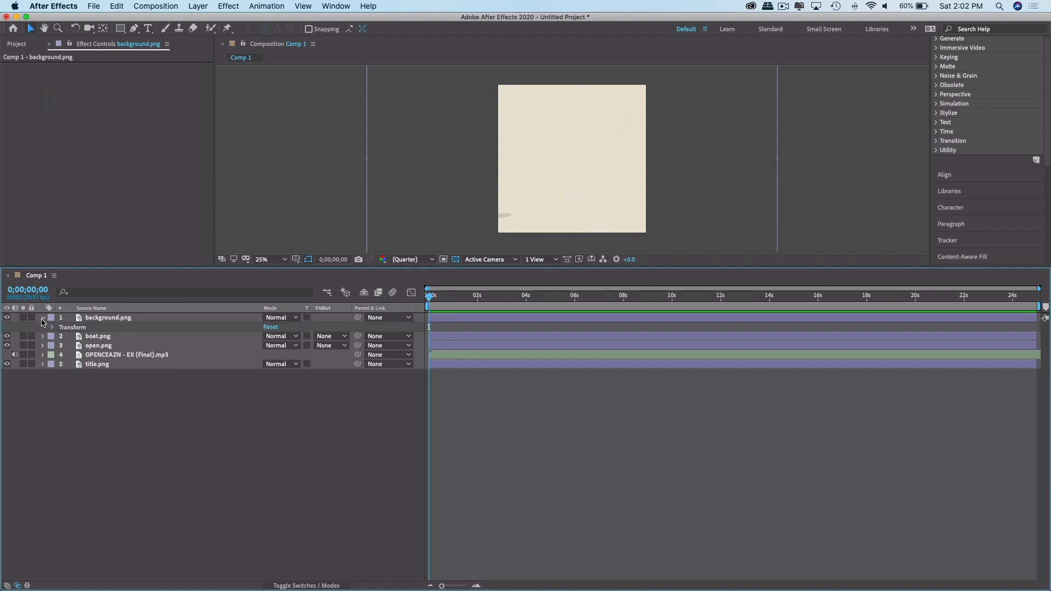
click(52, 328)
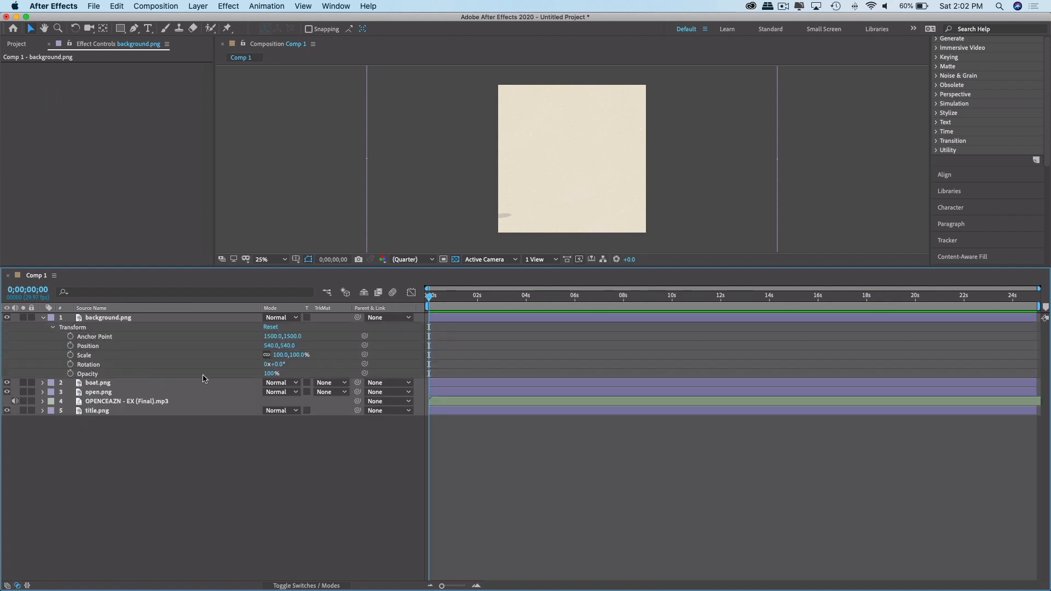
click(299, 356)
text(38)
key(Return)
drag(264, 360, 270, 358)
click(332, 496)
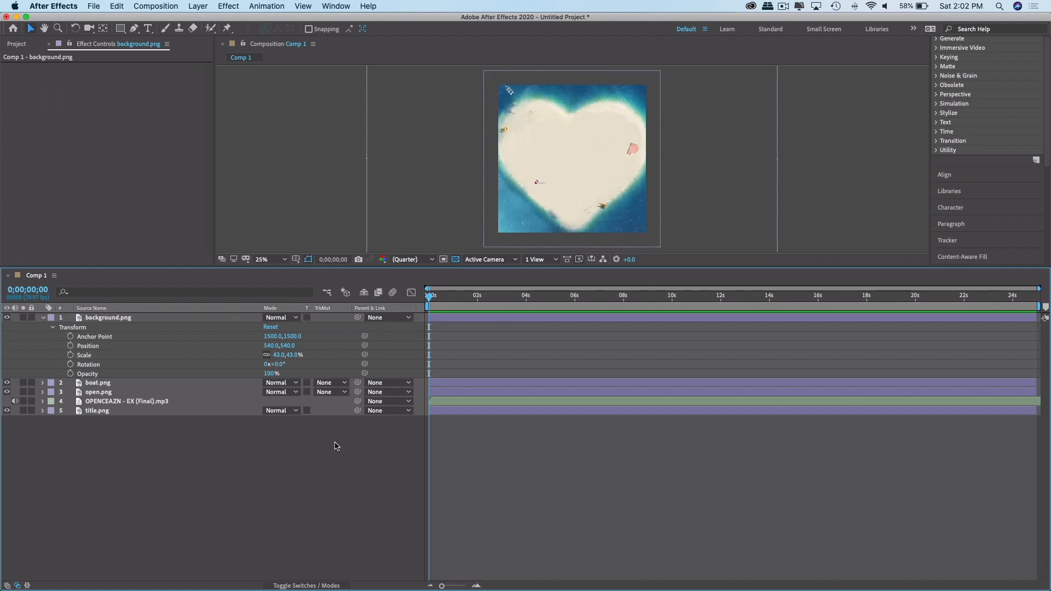
Select the title.png, open.png, boat.png and background.png layers together and set their scale to 36%.
click(116, 322)
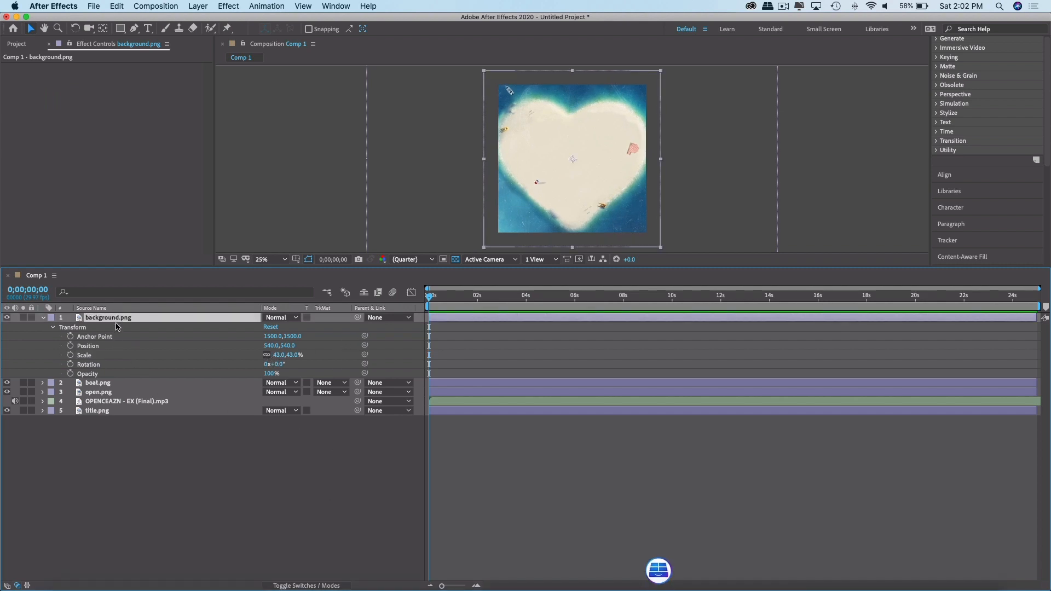
click(118, 412)
click(118, 402)
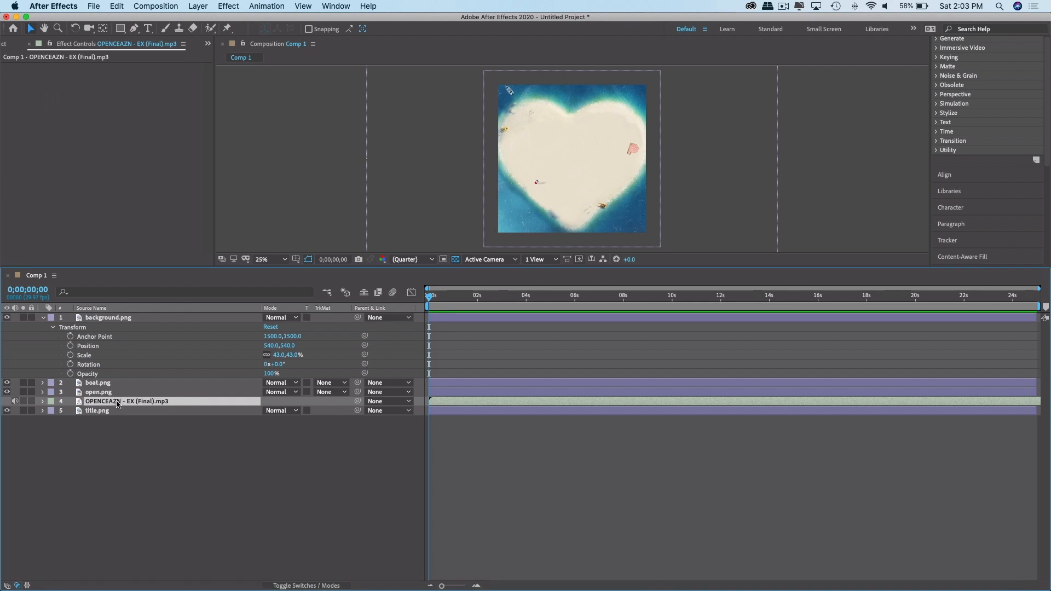
click(116, 412)
super+click(113, 392)
super+click(112, 383)
super+click(113, 319)
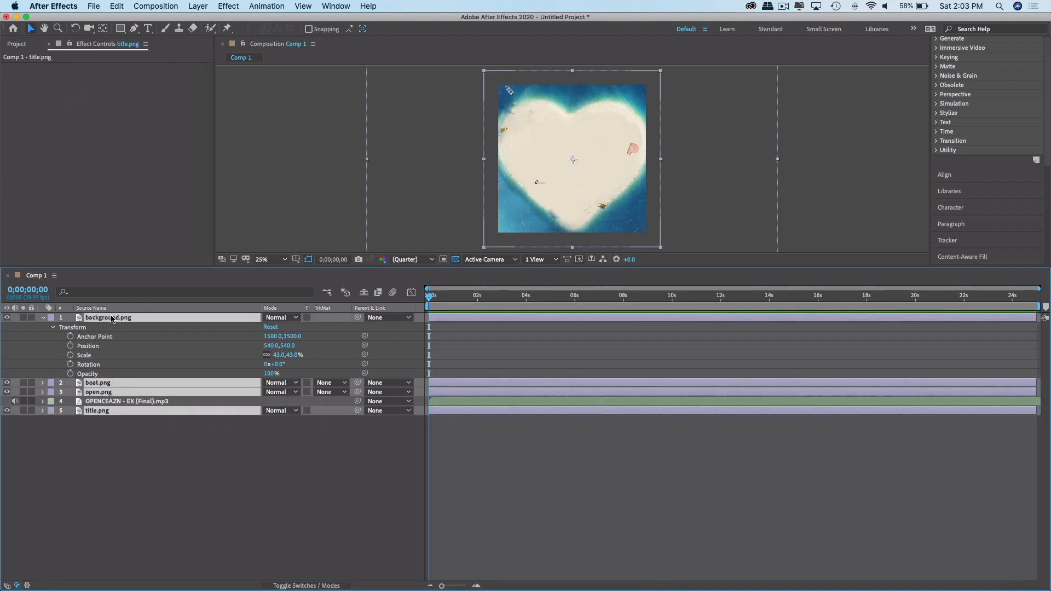
click(293, 356)
text(36)
key(Return)
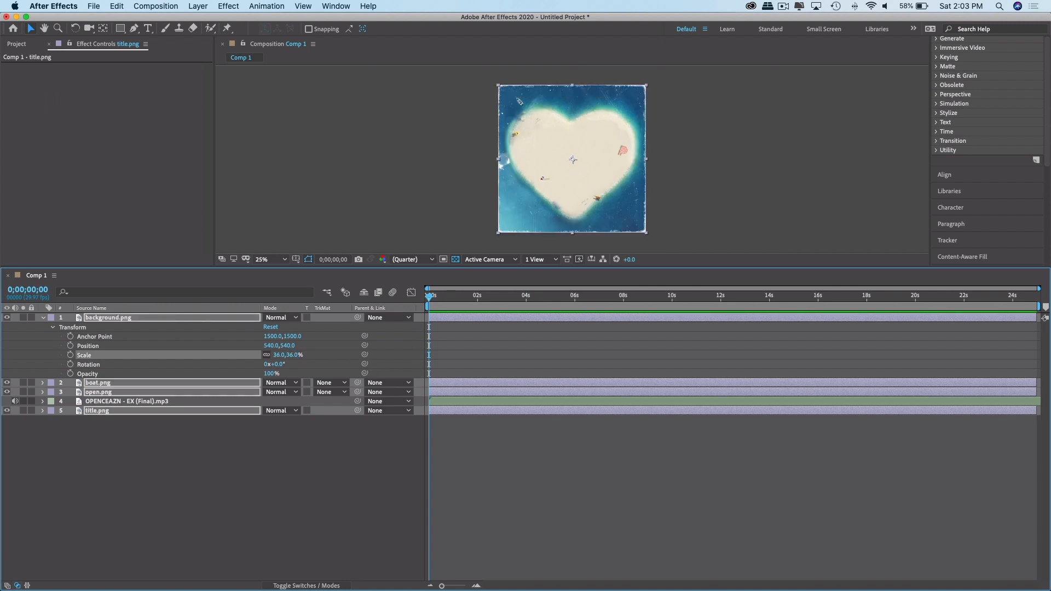
click(408, 199)
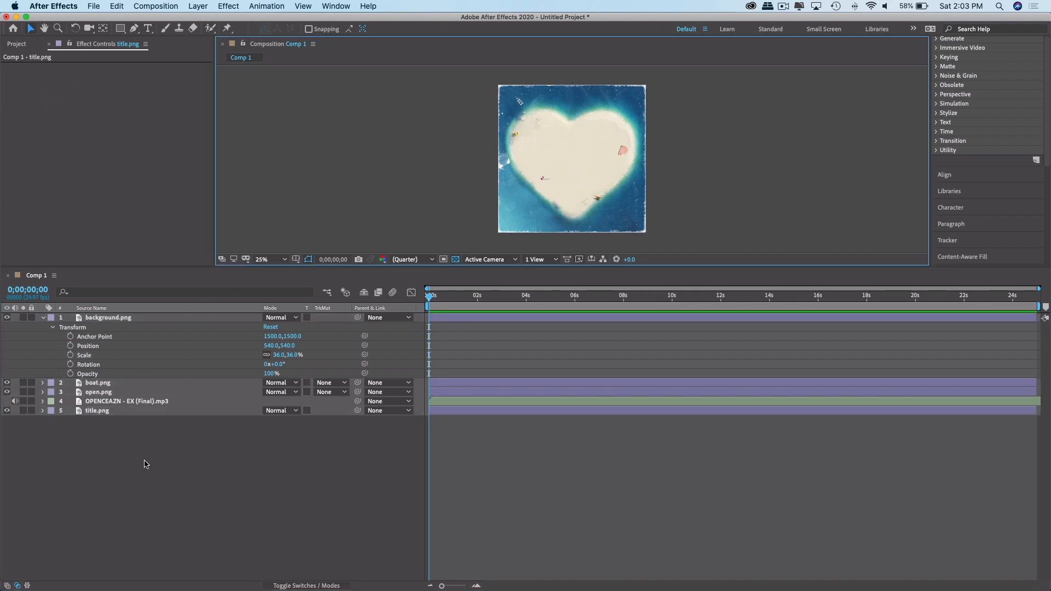
Move background.png to the end of the layer stack, beneath title.png, and inspect the assembled artwork.
drag(117, 319, 116, 417)
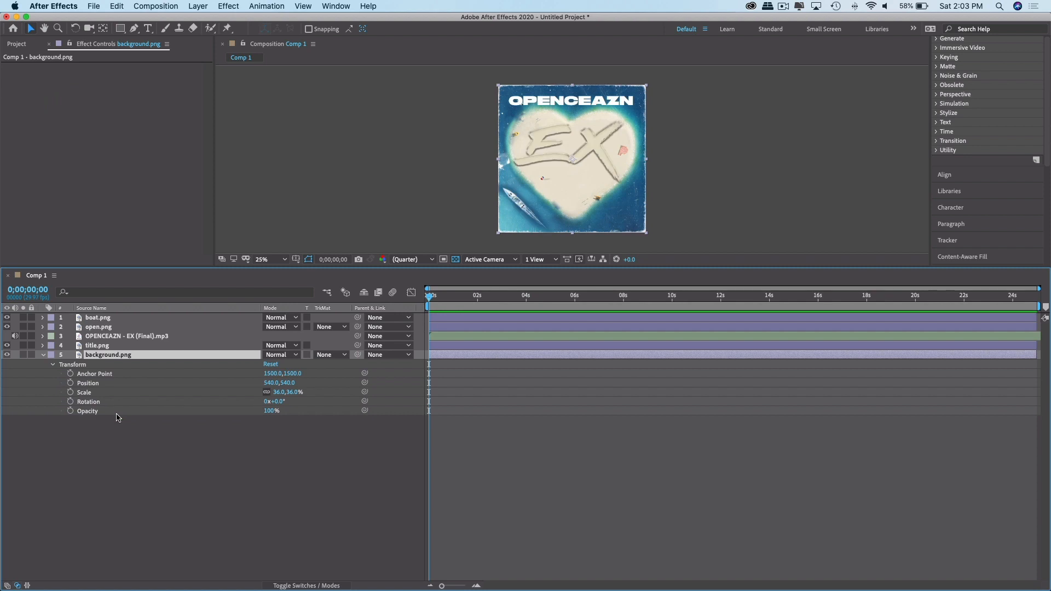
key(period)
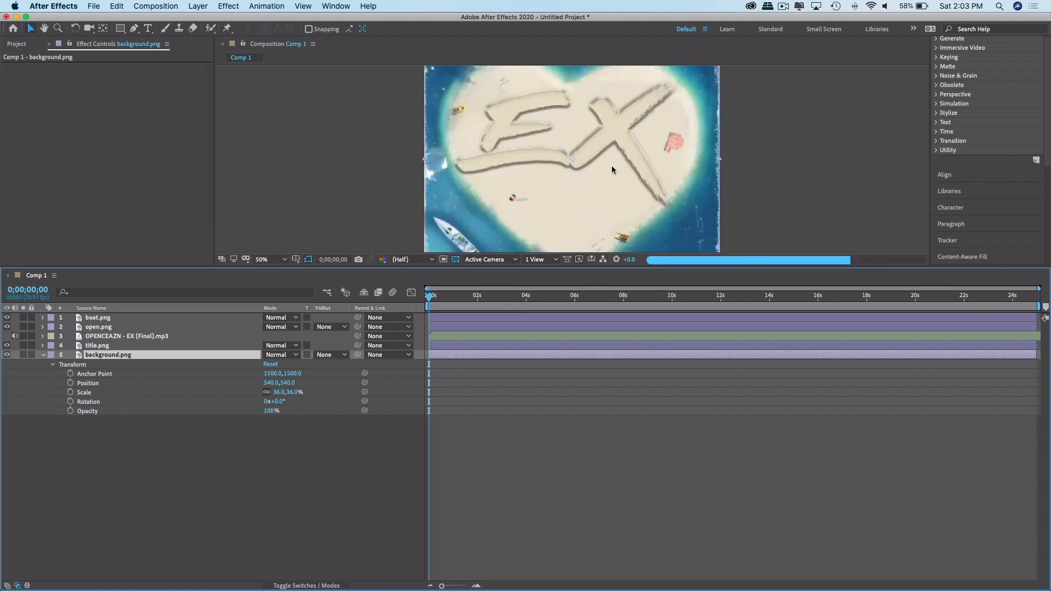
click(154, 414)
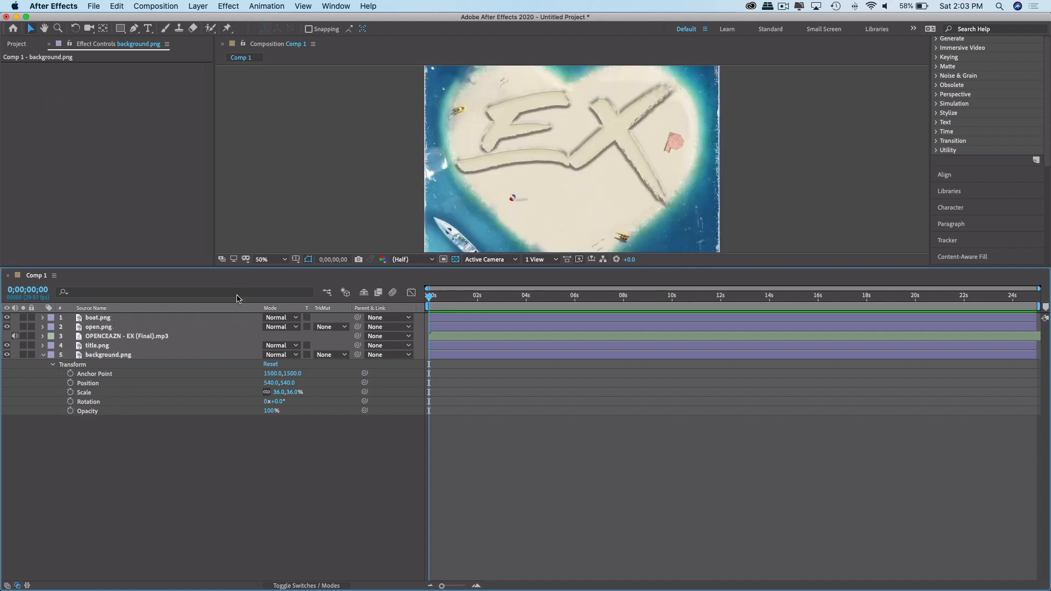
scroll(659, 156, down, 3)
scroll(658, 159, up, 3)
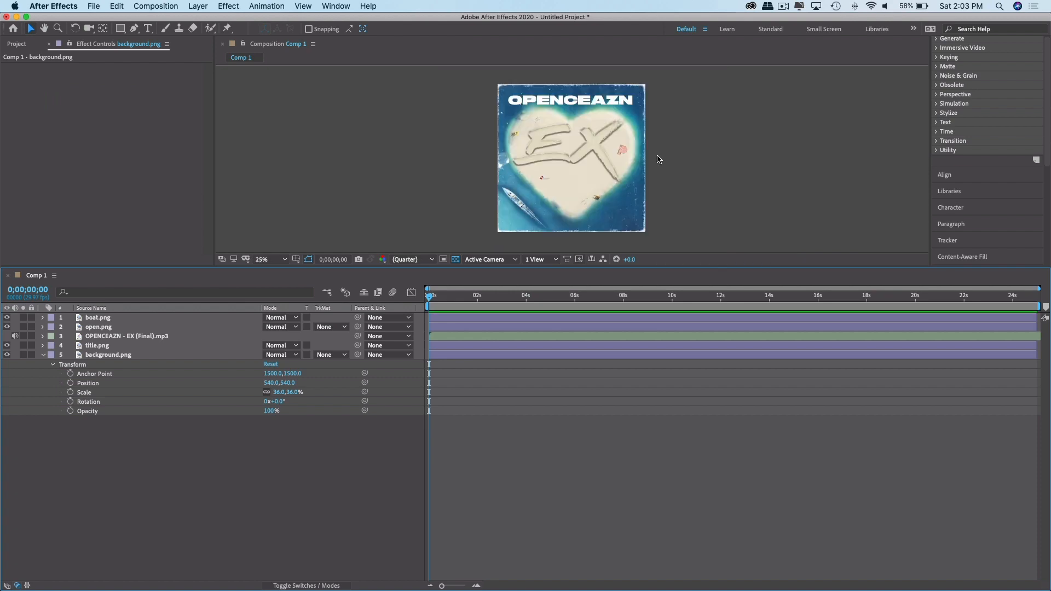
scroll(658, 159, down, 2)
Switch to Photoshop and show the e x copy layer in OPENCEAZN.psdc to check its blending mode.
click(396, 571)
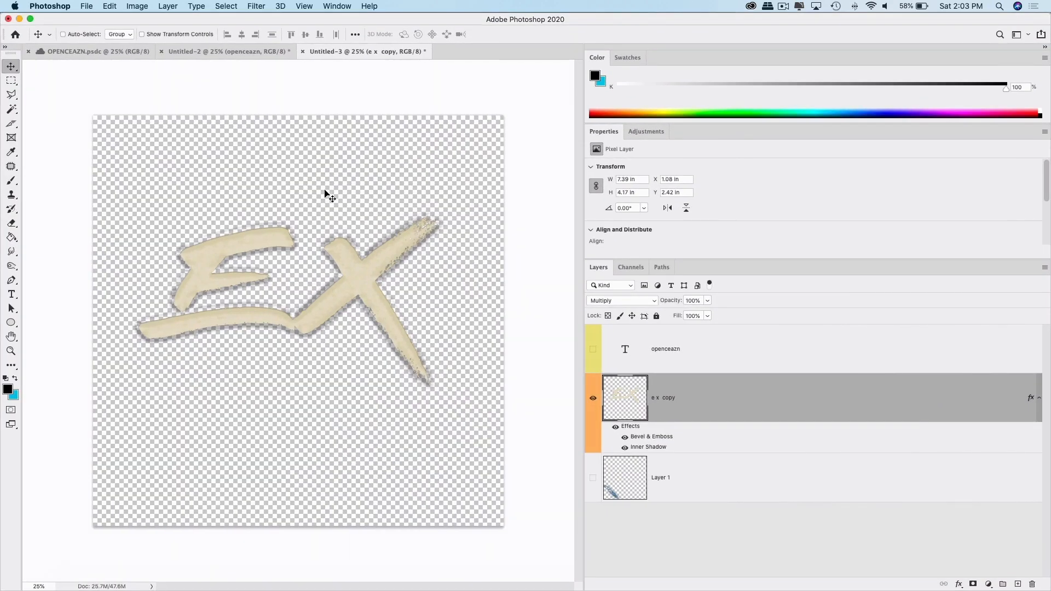
click(210, 53)
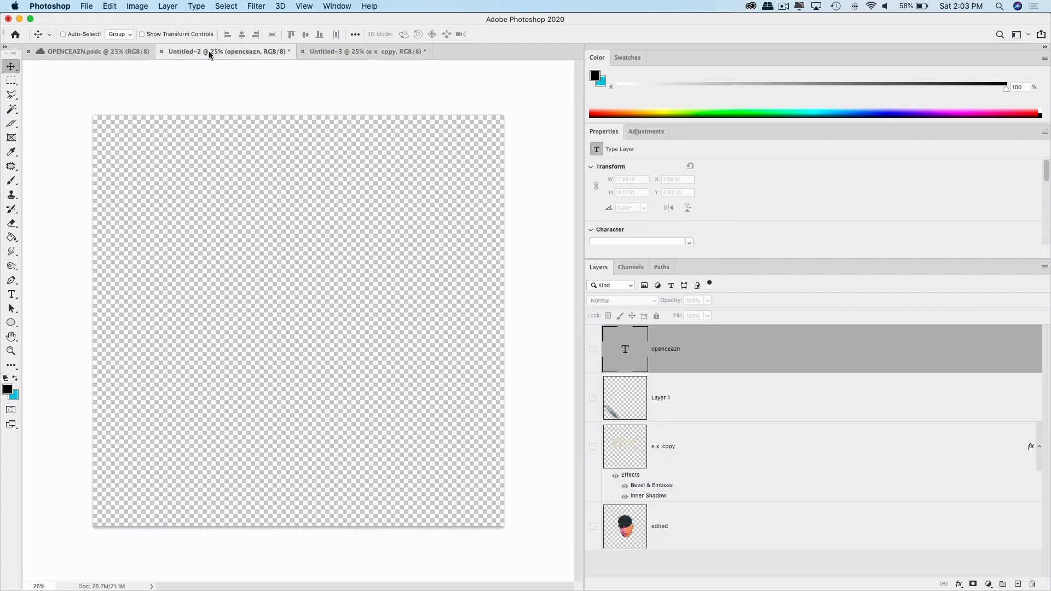
click(110, 51)
scroll(709, 460, down, 3)
scroll(714, 480, down, 10)
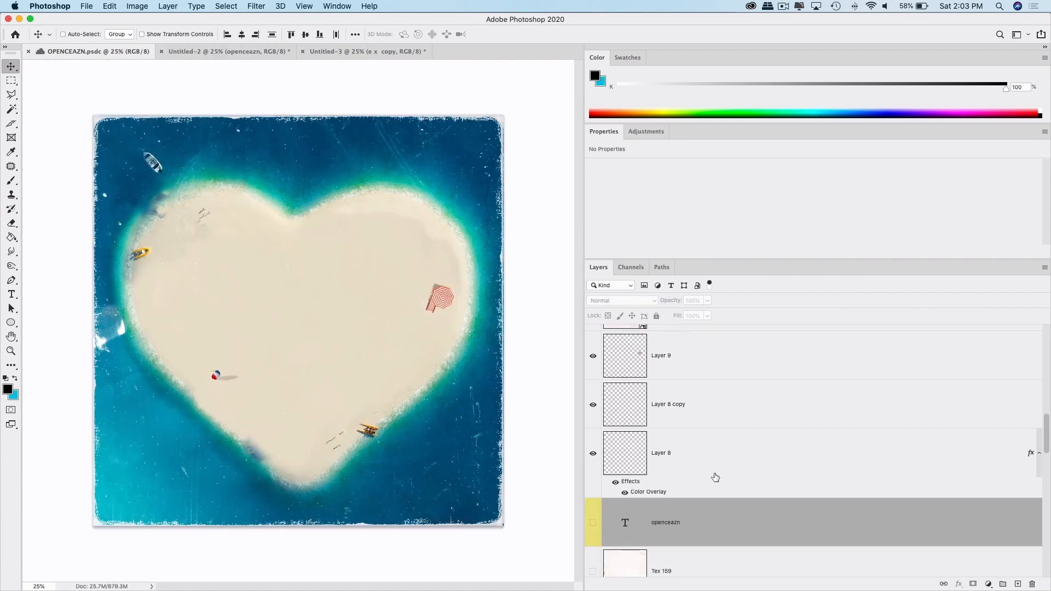
click(603, 485)
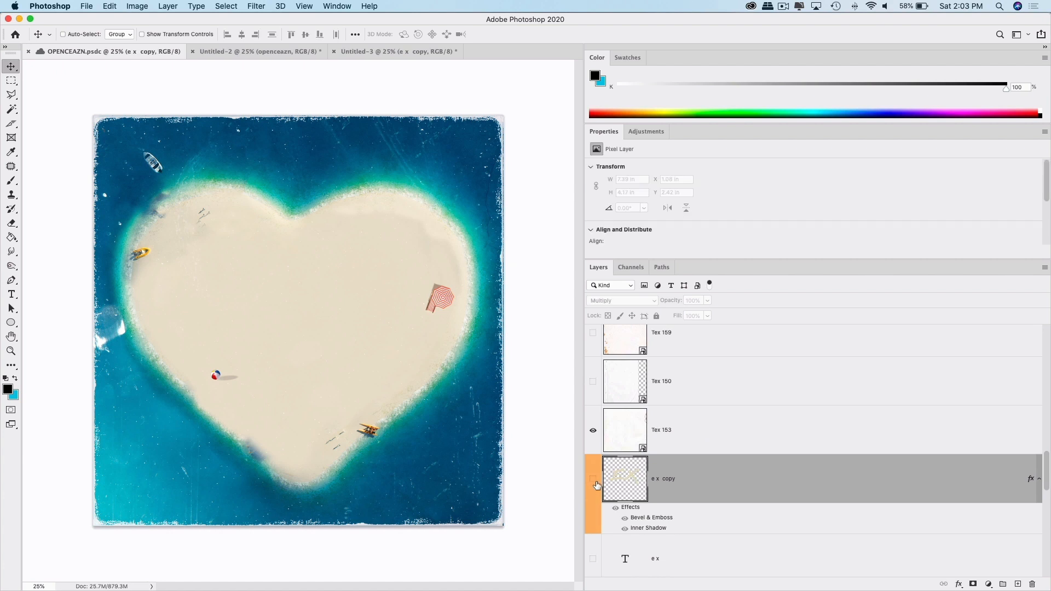
click(595, 481)
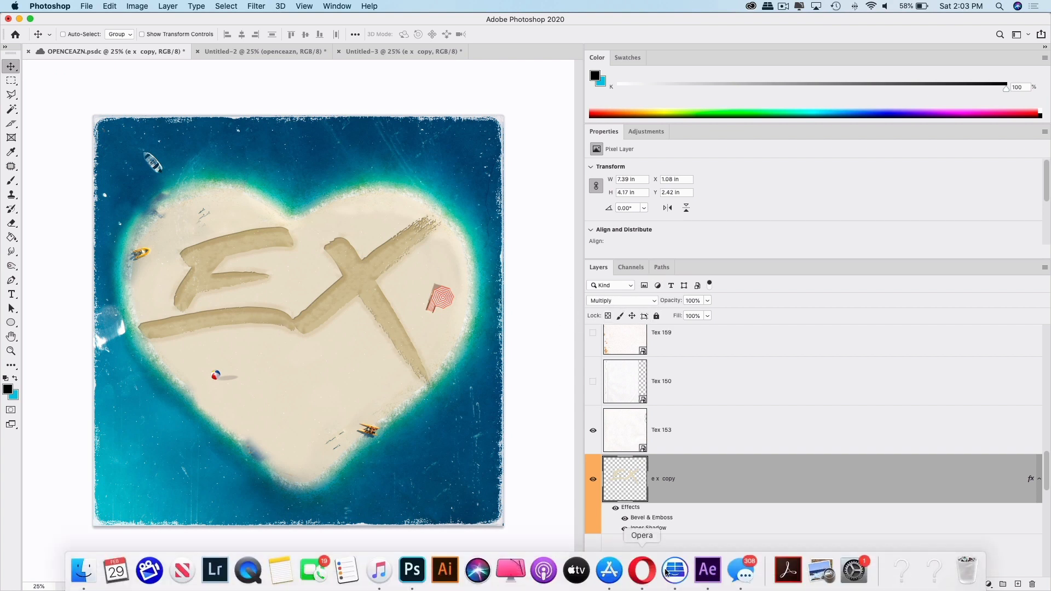
Return to After Effects and toggle the timeline columns between layer switches and blending modes.
click(708, 570)
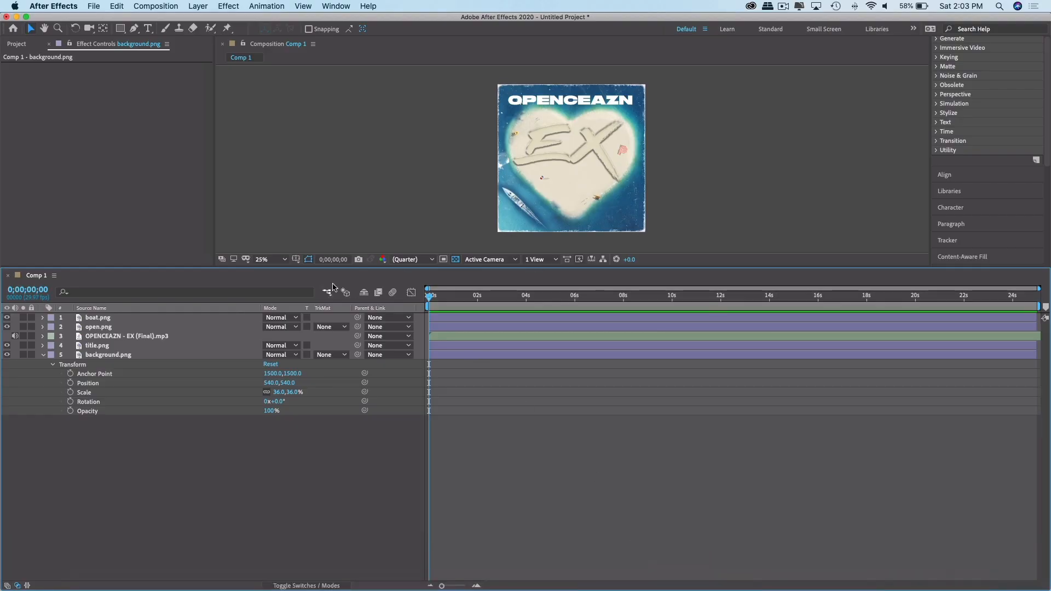
click(109, 320)
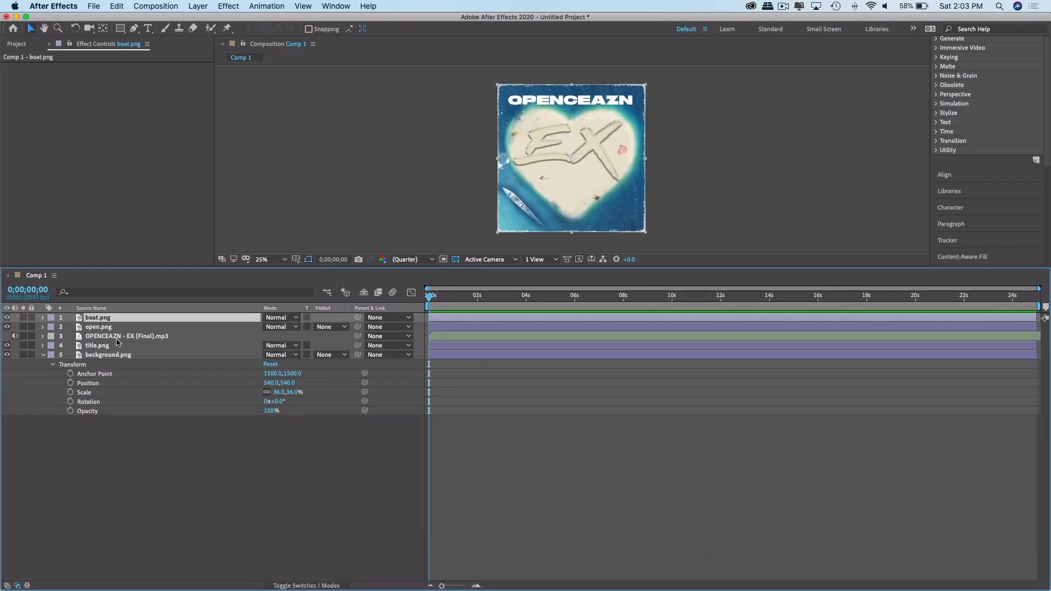
click(109, 328)
click(113, 319)
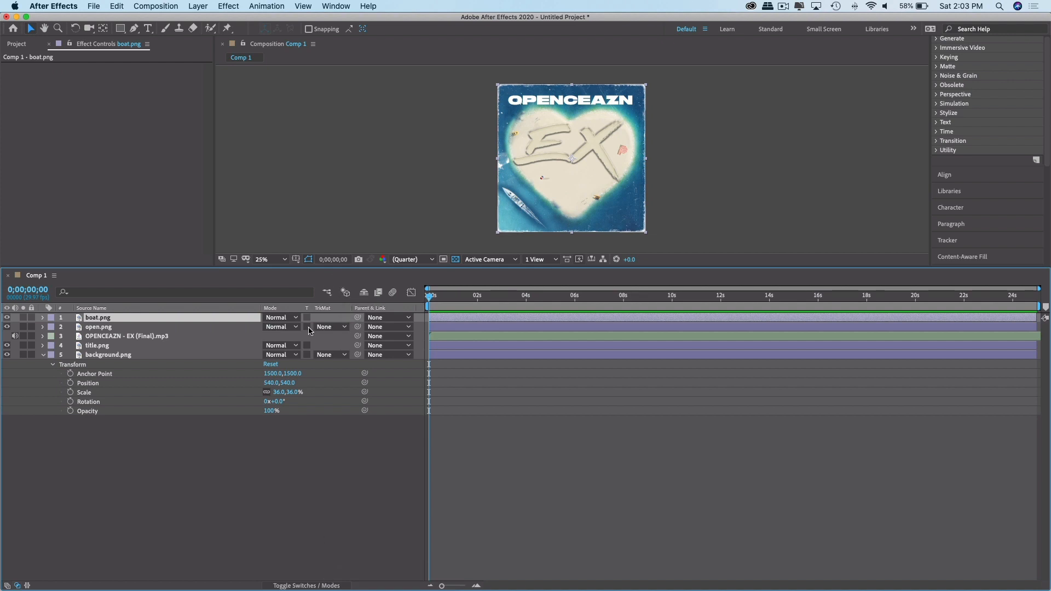
click(316, 586)
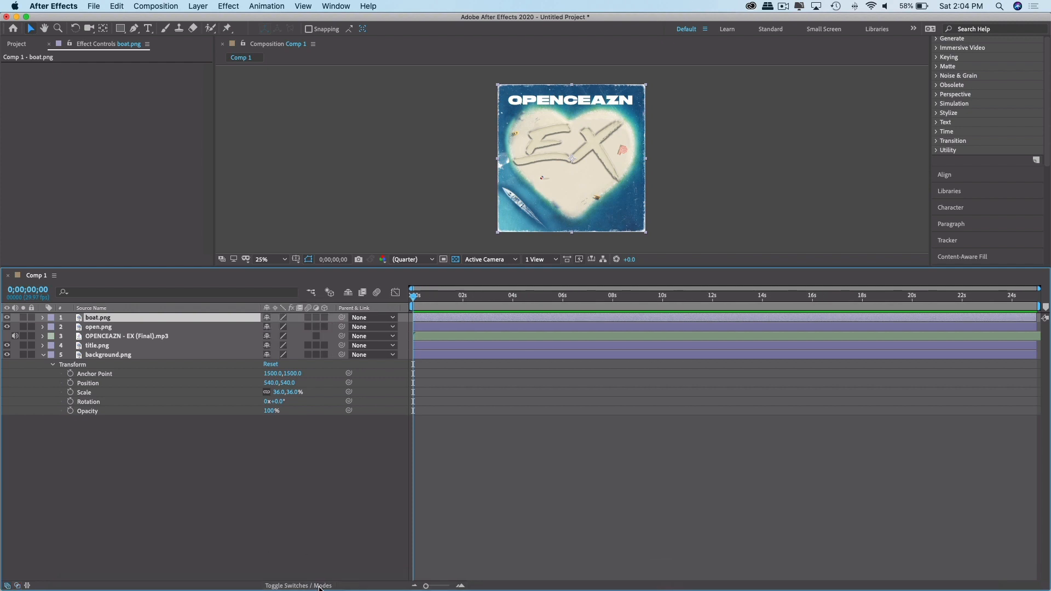
click(320, 586)
click(319, 586)
click(320, 587)
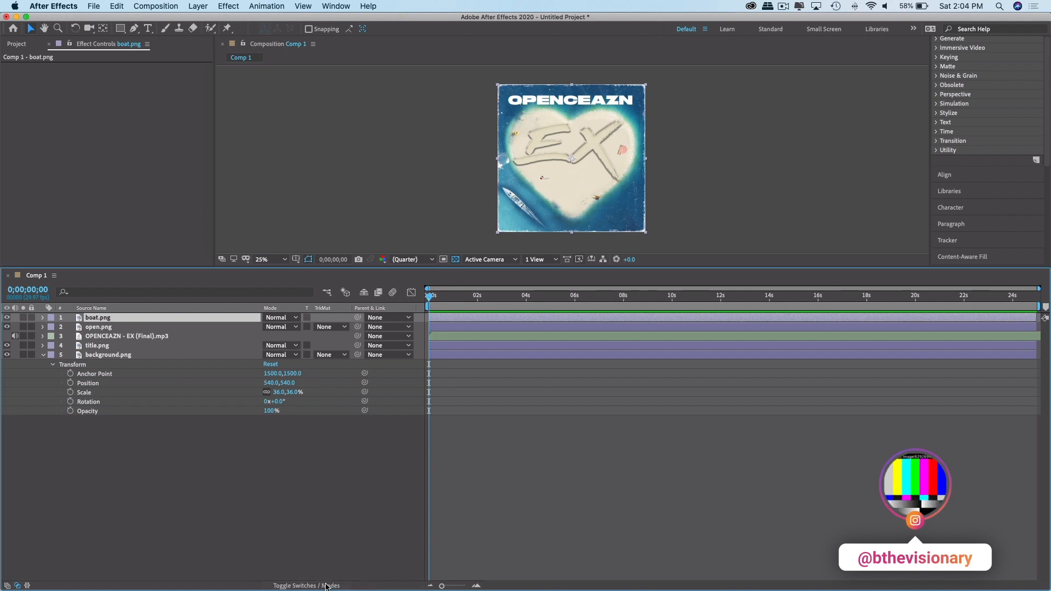
click(324, 585)
click(323, 583)
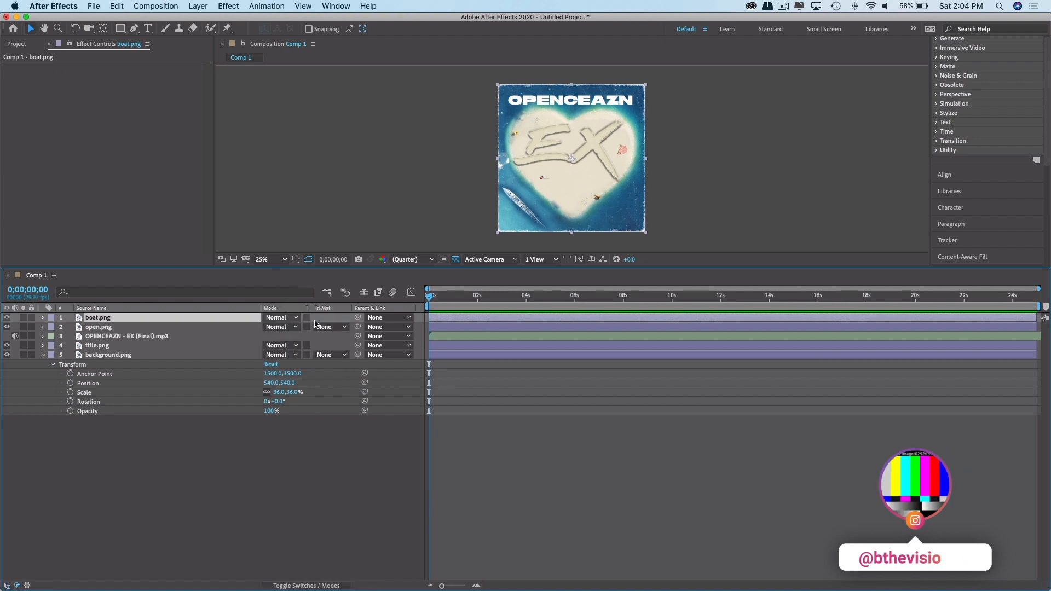
Set the title.png layer's blending mode to Multiply and view the whole cover at 25% magnification.
click(171, 346)
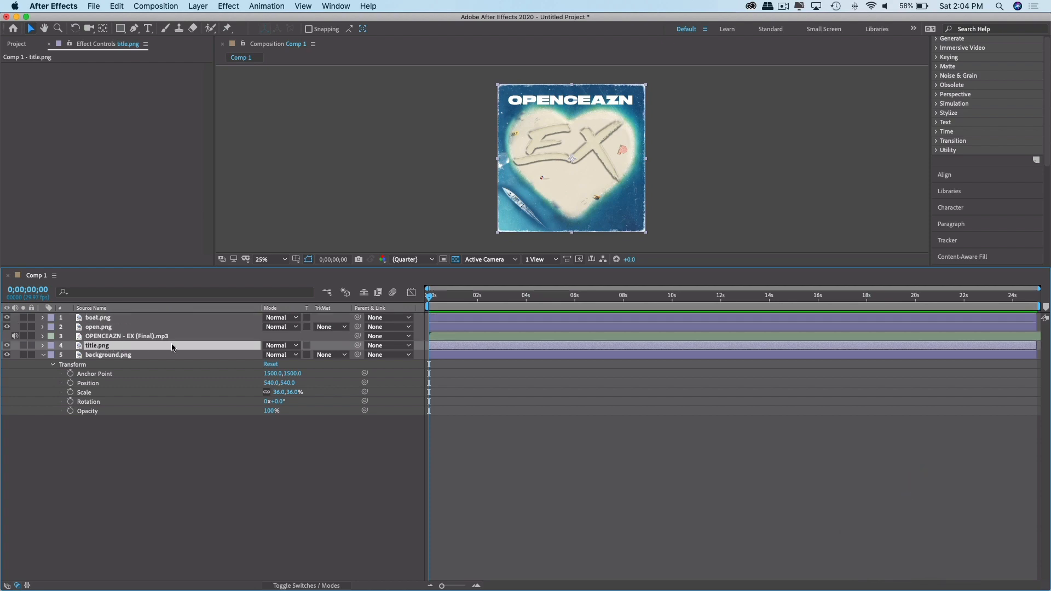
click(284, 345)
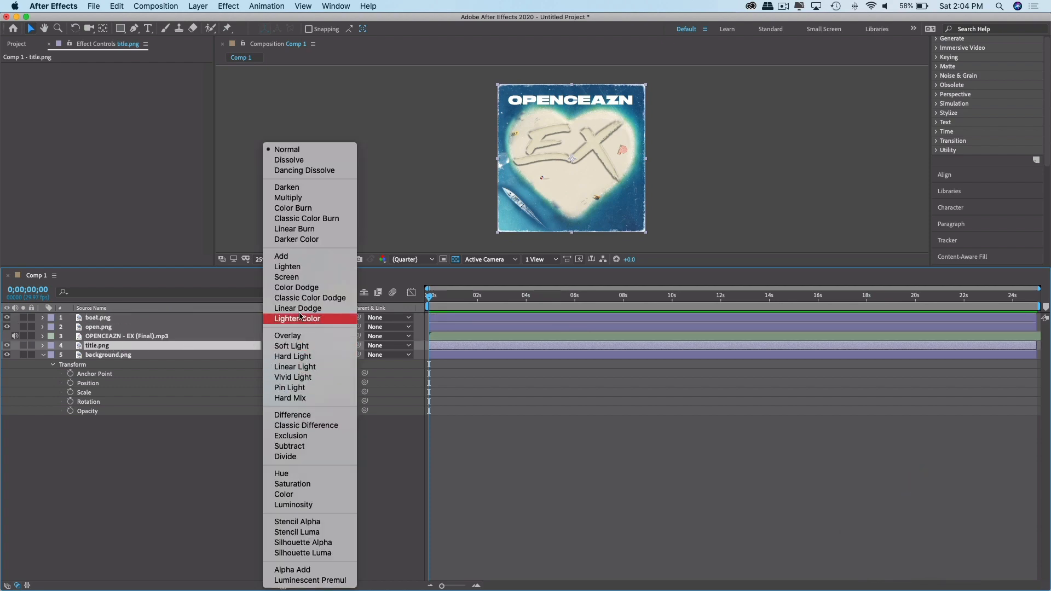
click(290, 198)
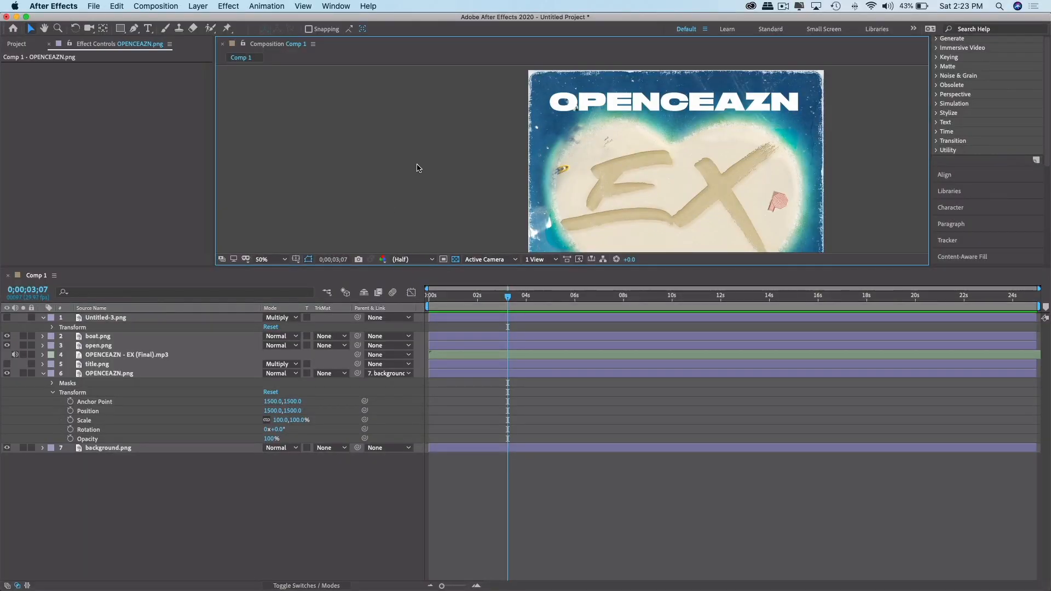
key(comma)
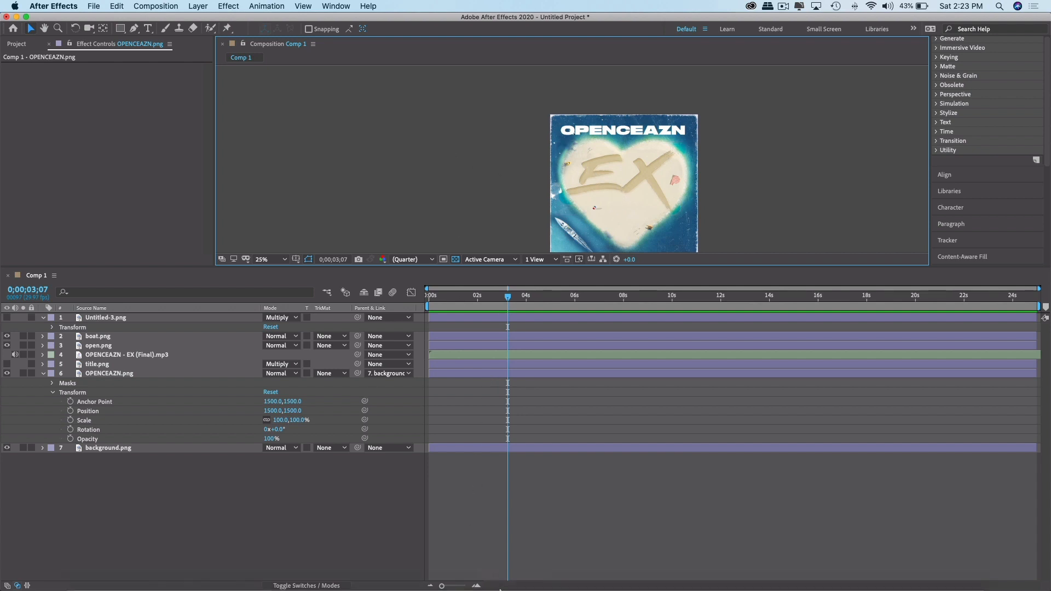
Switch to Photoshop and shift the e x copy lettering in Untitled-3 slightly left, to an X of about 0.97 in.
click(412, 575)
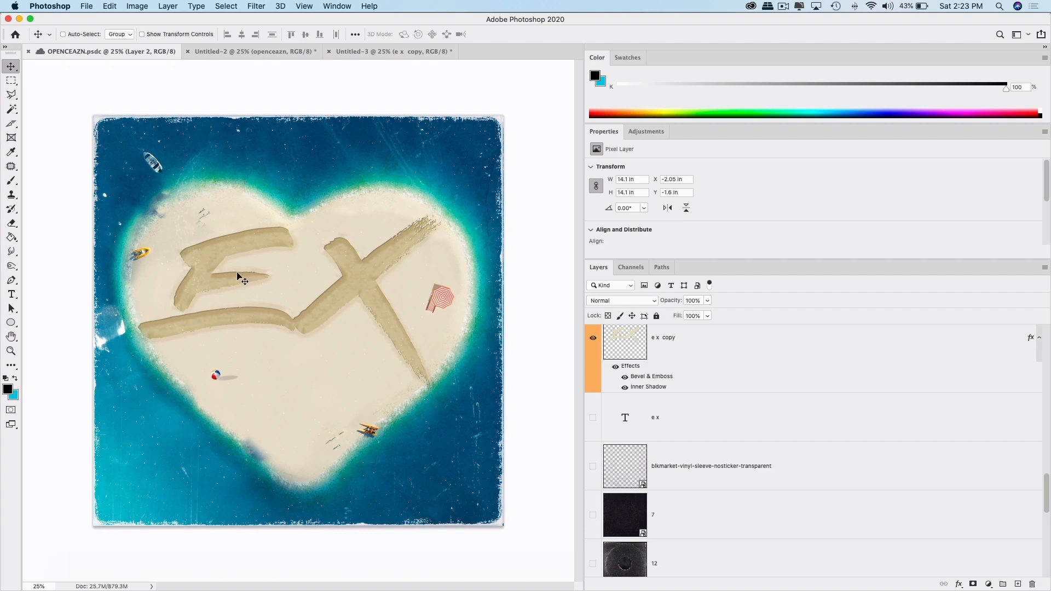
click(340, 50)
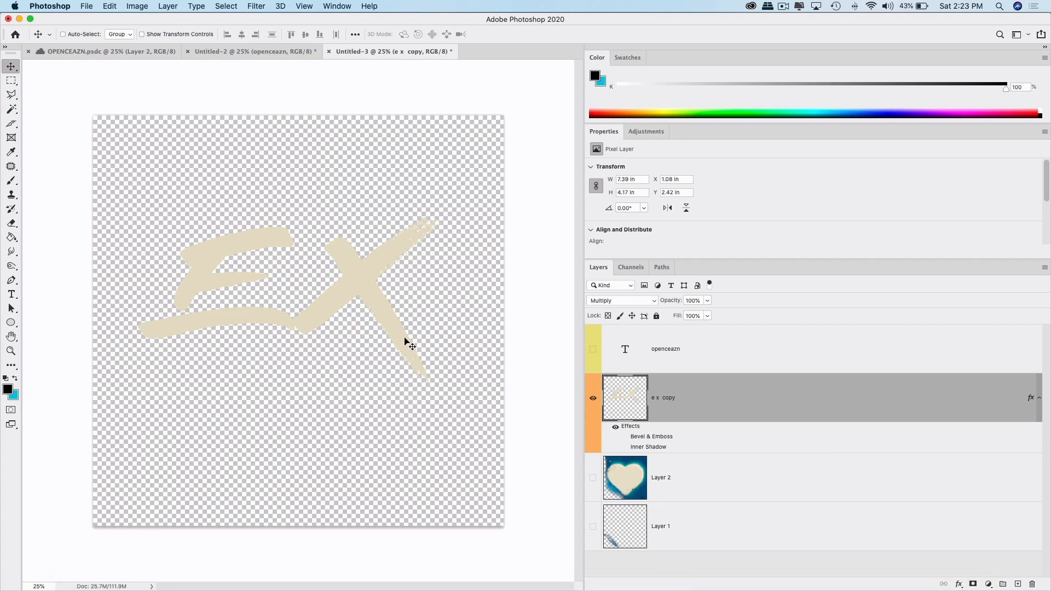
drag(324, 378, 343, 308)
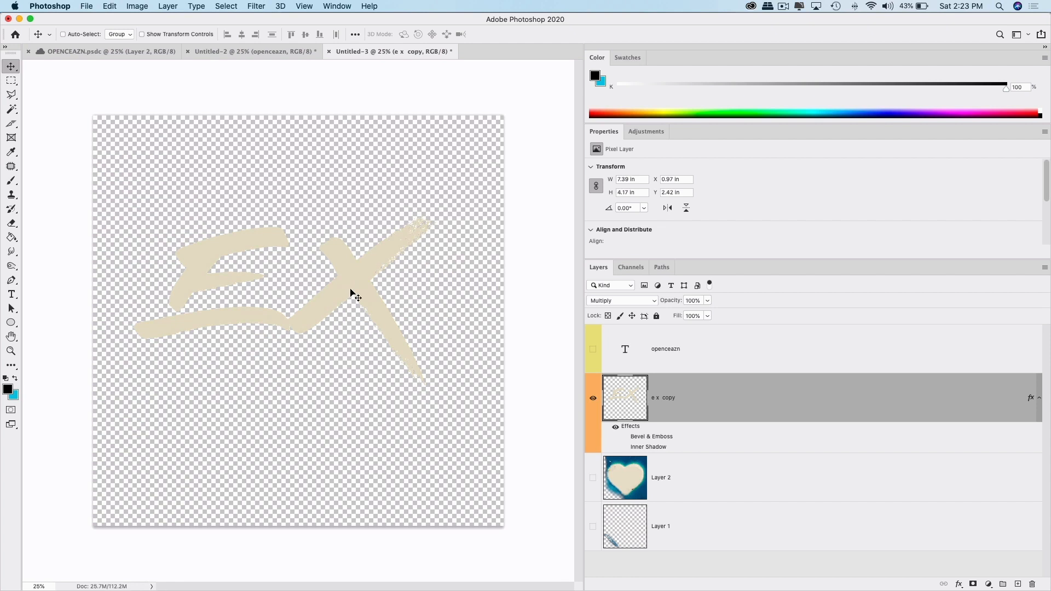
Look through the open Photoshop documents and review the layer stack of OPENCEAZN.psdc around the openceazn and e x copy layers.
click(272, 53)
click(153, 54)
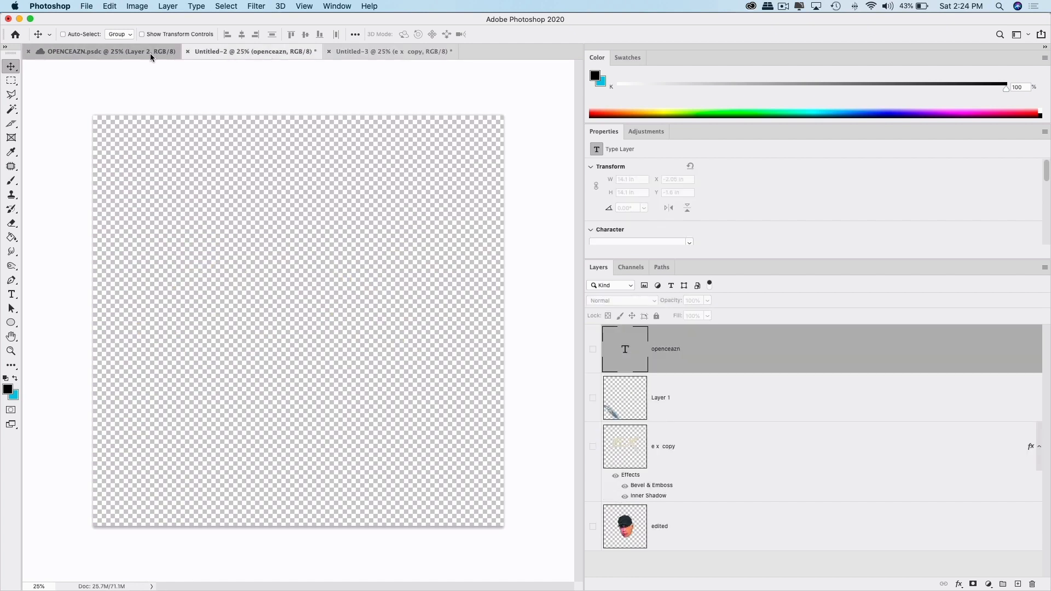
scroll(672, 446, up, 10)
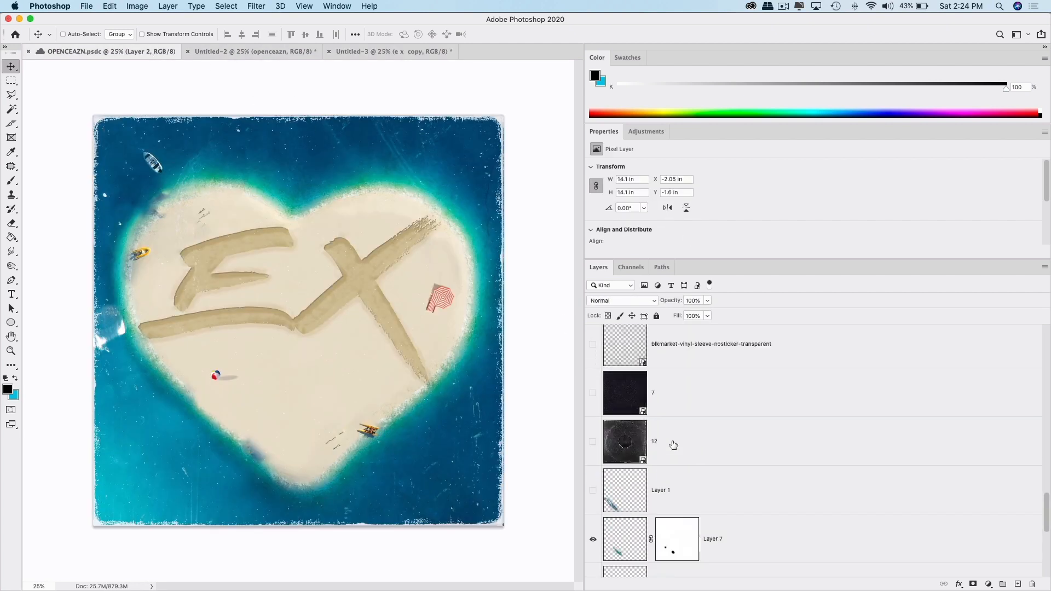
scroll(674, 445, up, 2)
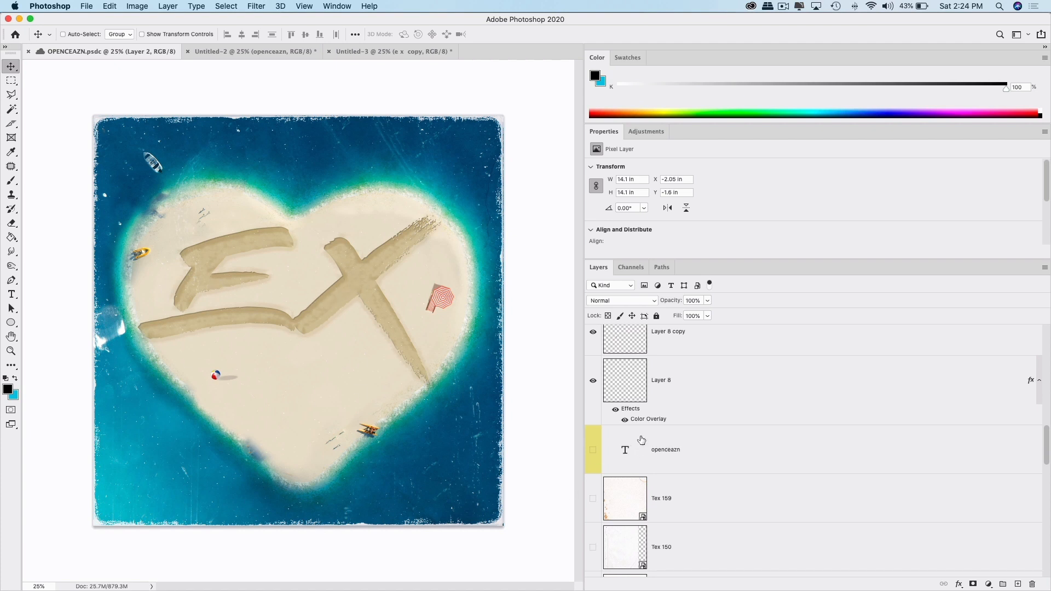
scroll(641, 440, down, 10)
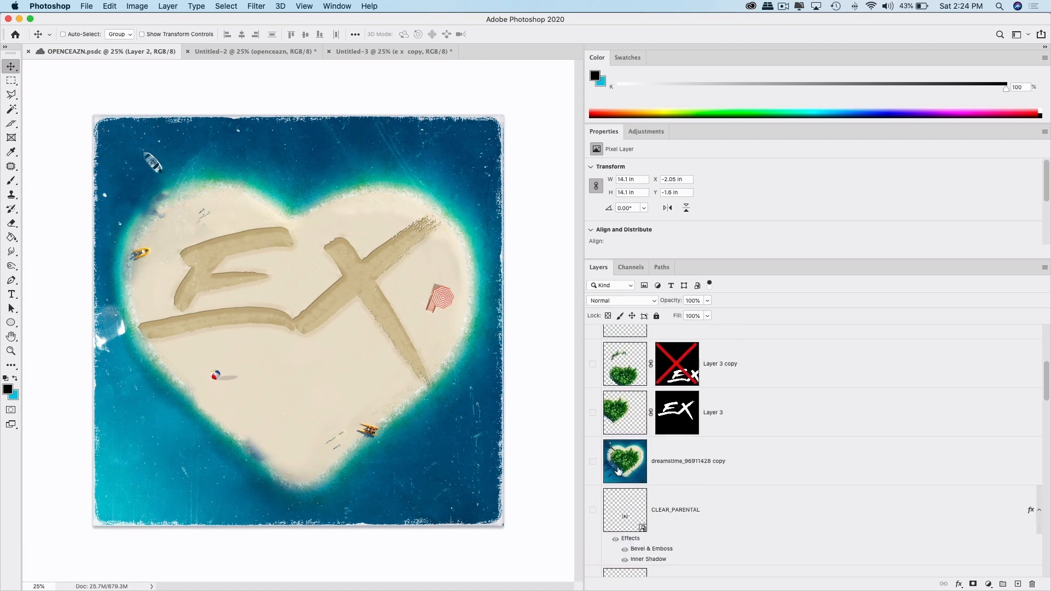
scroll(618, 471, up, 10)
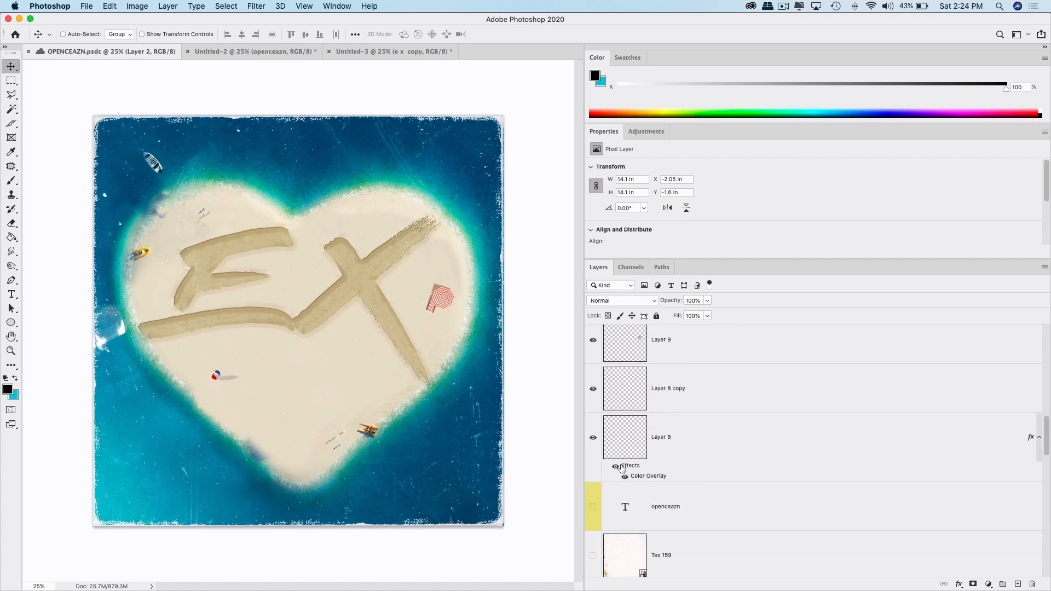
scroll(622, 468, down, 5)
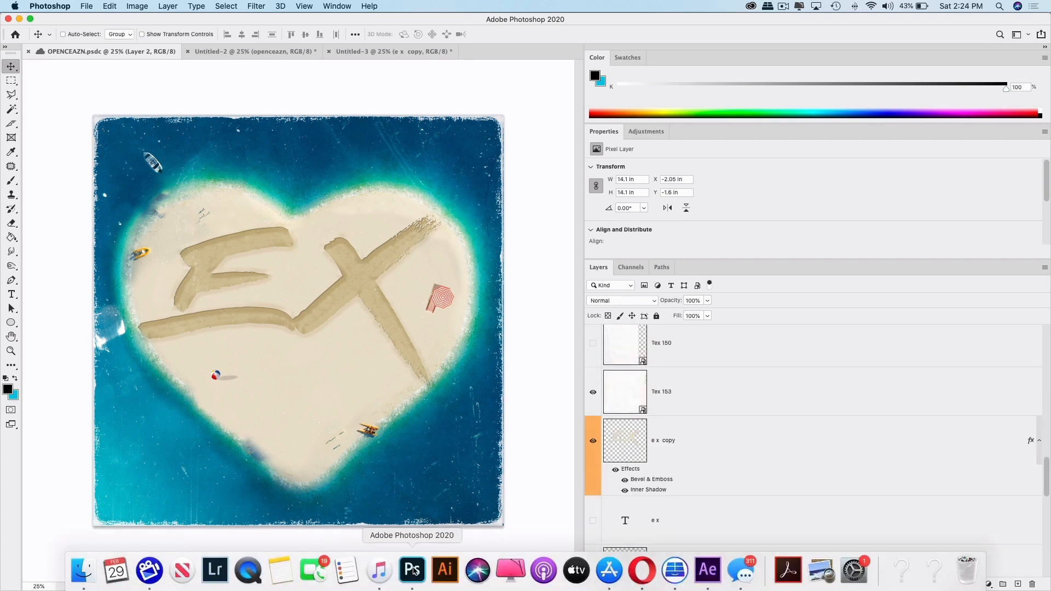
Return to After Effects and hide the background.png, boat.png and open.png layers to isolate OPENCEAZN.png.
click(710, 571)
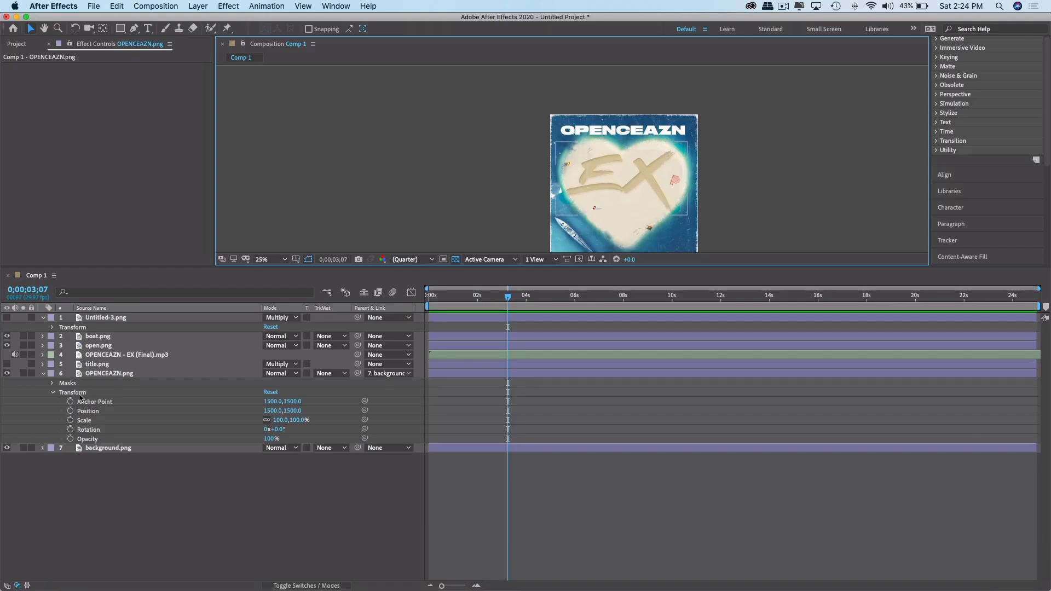
click(93, 450)
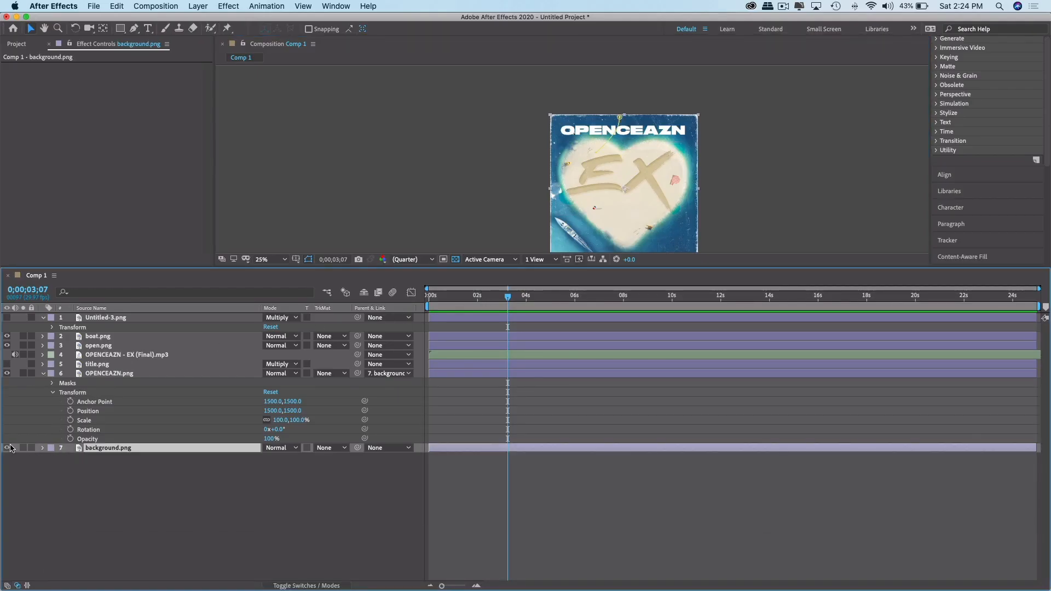
click(7, 447)
click(8, 448)
click(8, 448)
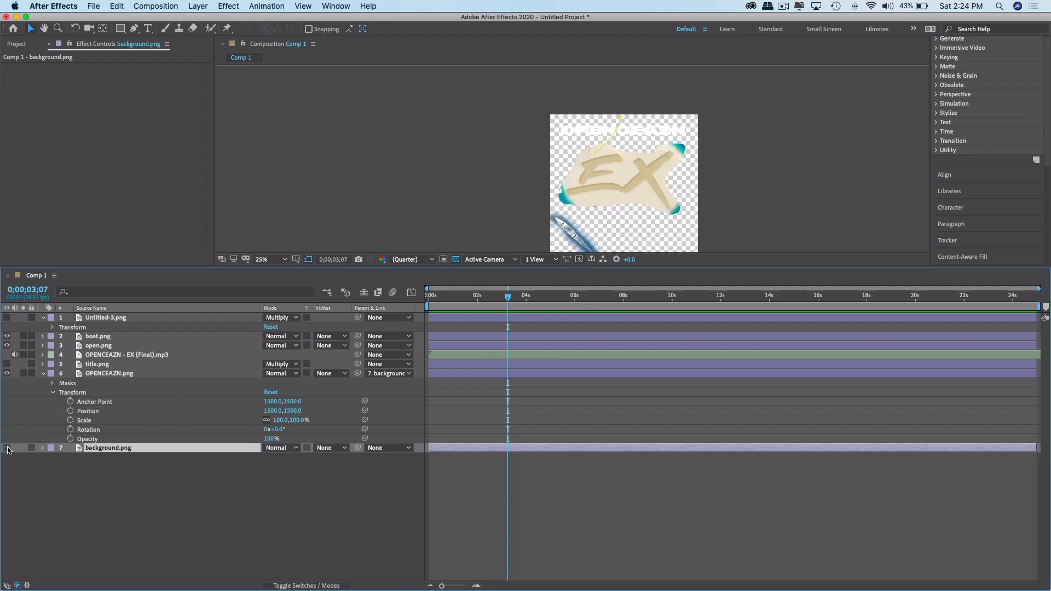
click(103, 374)
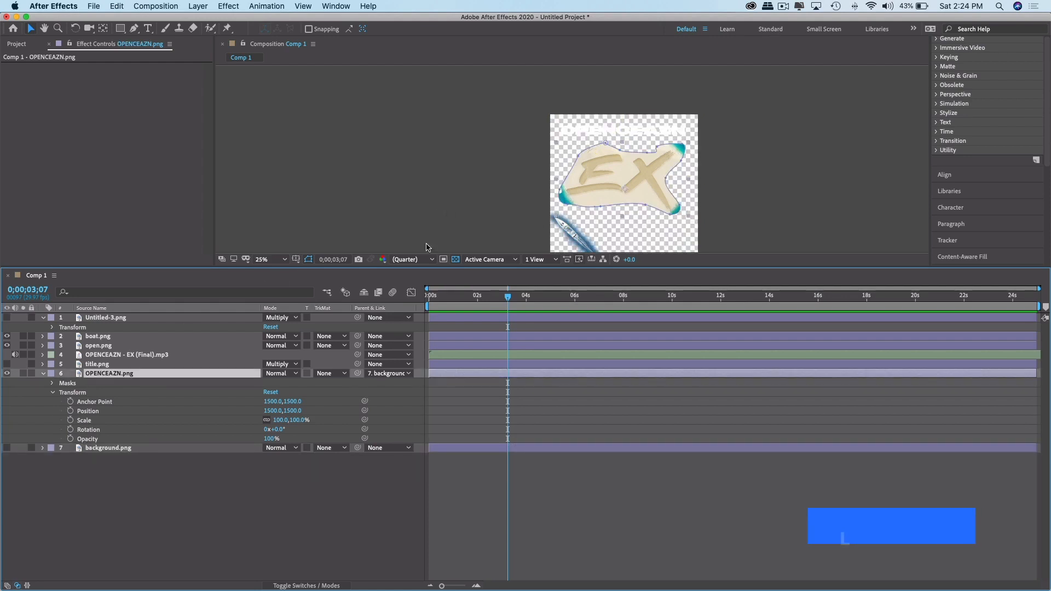
click(7, 336)
click(6, 344)
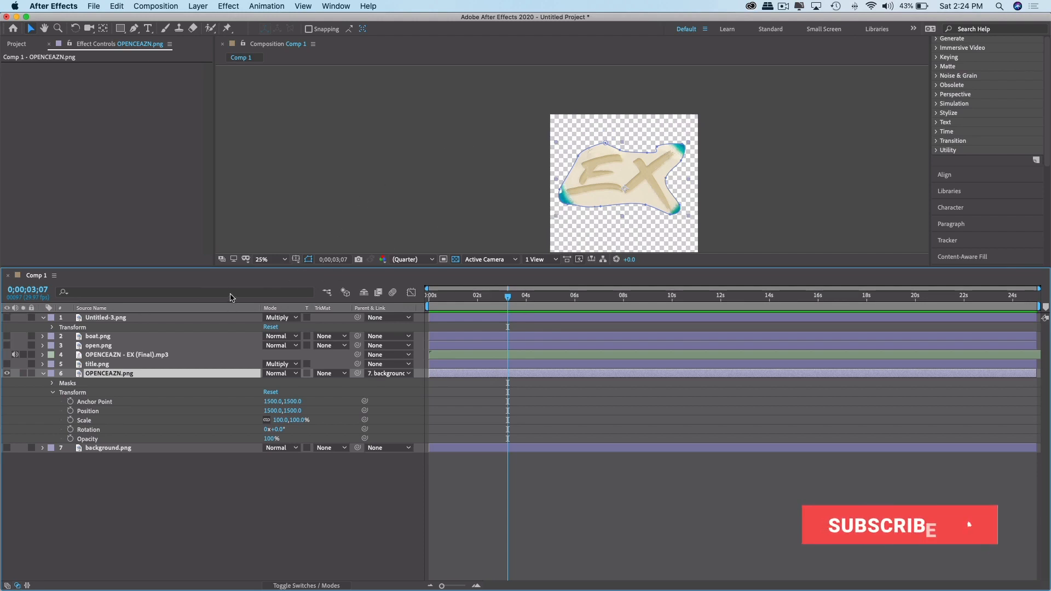
Delete the existing mask from OPENCEAZN.png, and show background.png with the OPENCEAZN.png layer hidden.
click(612, 205)
key(Delete)
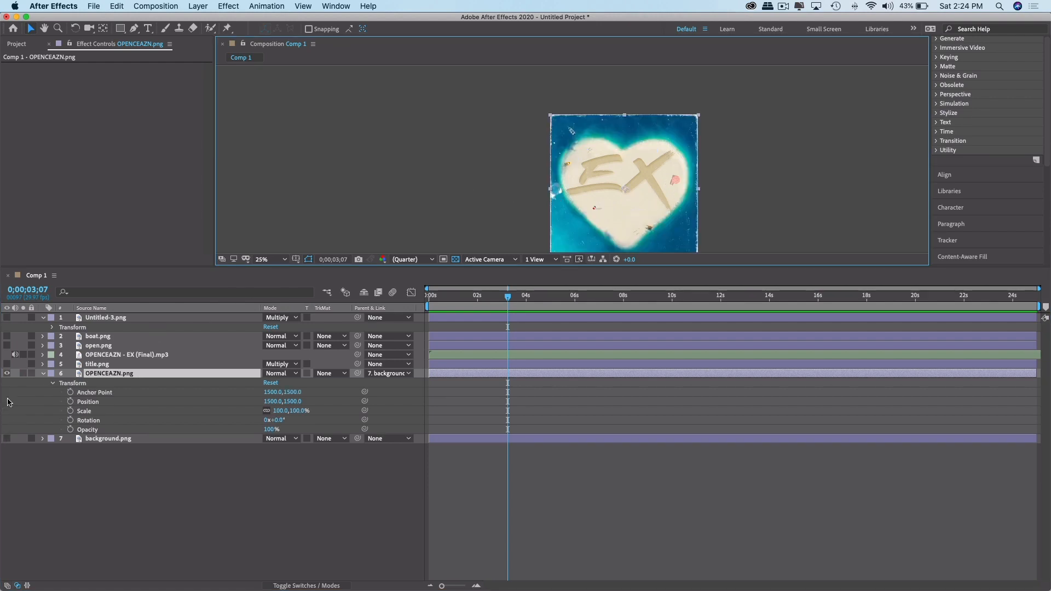
click(6, 373)
click(7, 438)
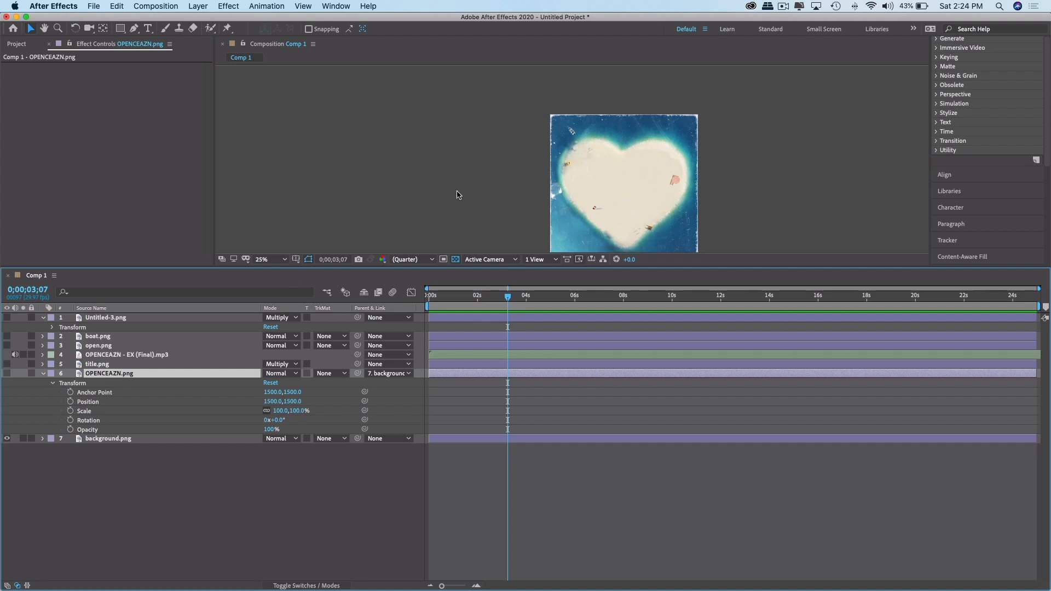
Compare the artwork with and without OPENCEAZN.png over background.png, leaving both layers visible.
drag(700, 175, 683, 144)
key(v)
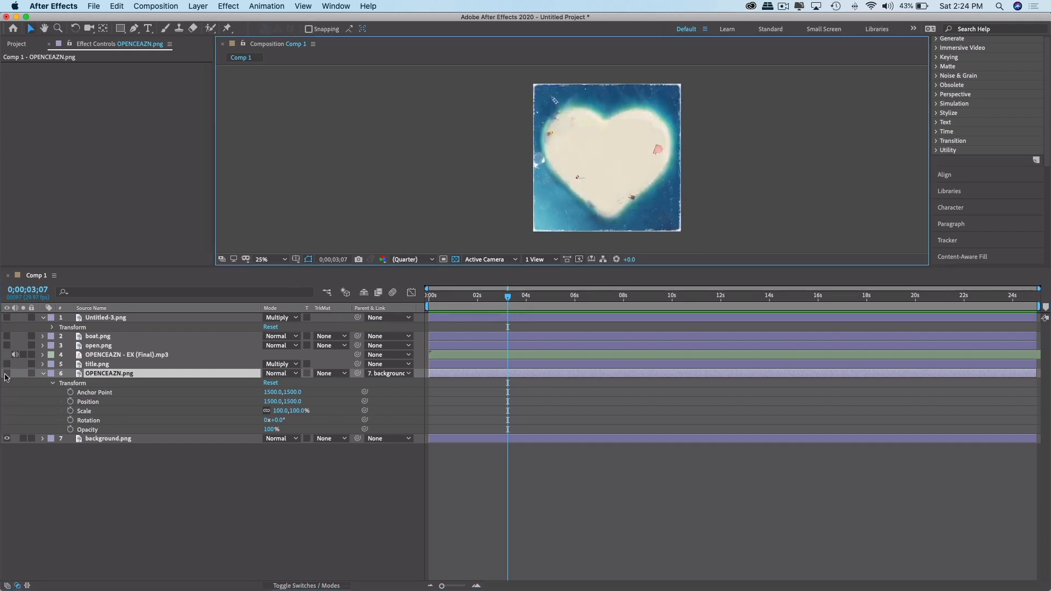
click(7, 374)
click(7, 374)
click(7, 373)
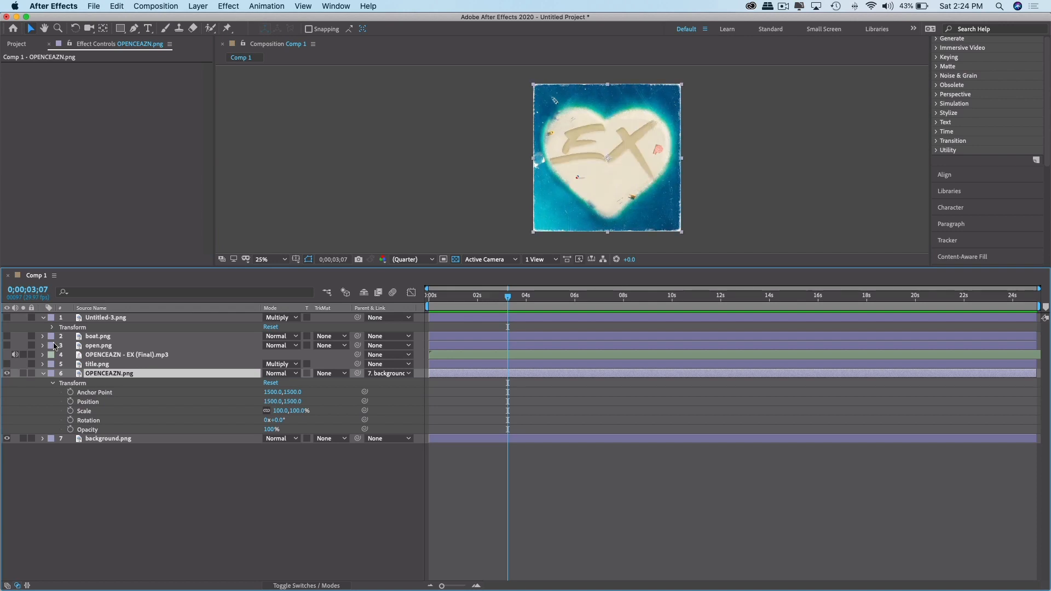
Start a Pen tool mask on OPENCEAZN.png along the upper edge of the E and undo the misplaced point.
click(135, 30)
key(period)
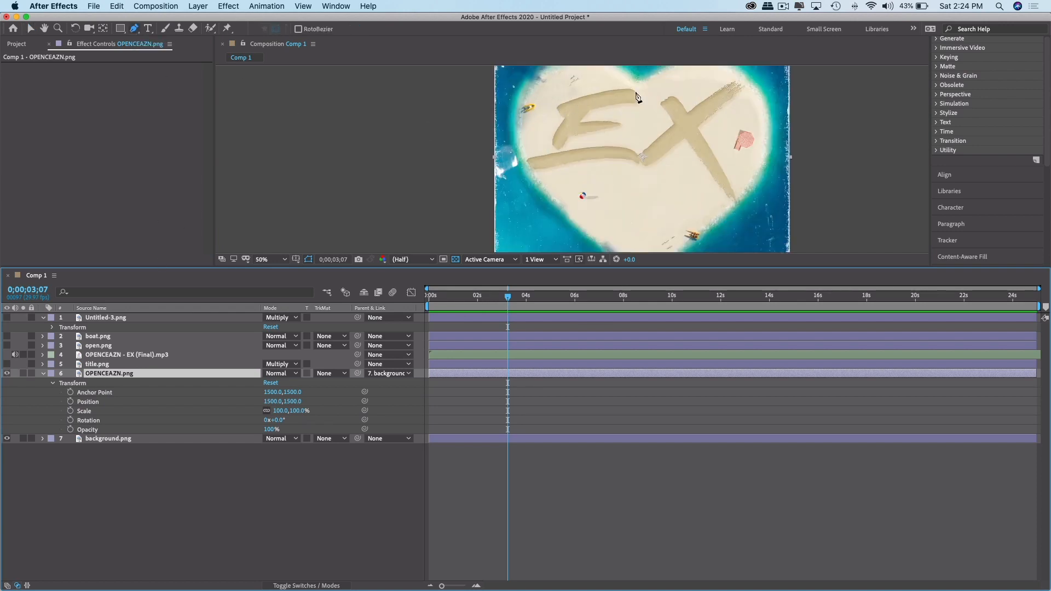
click(633, 86)
click(587, 89)
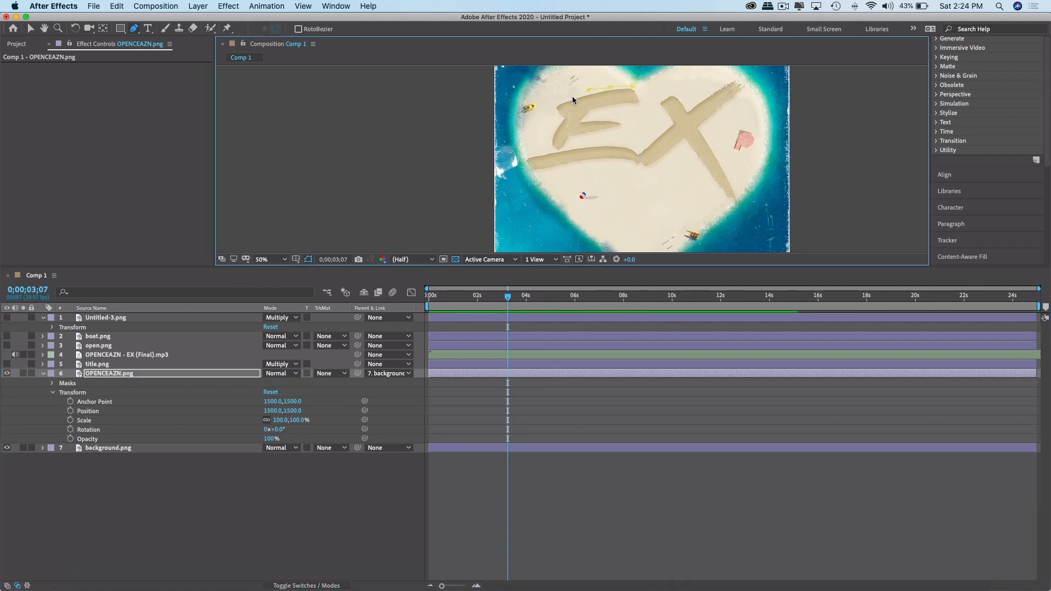
click(559, 103)
click(555, 109)
scroll(556, 115, up, 1)
click(556, 117)
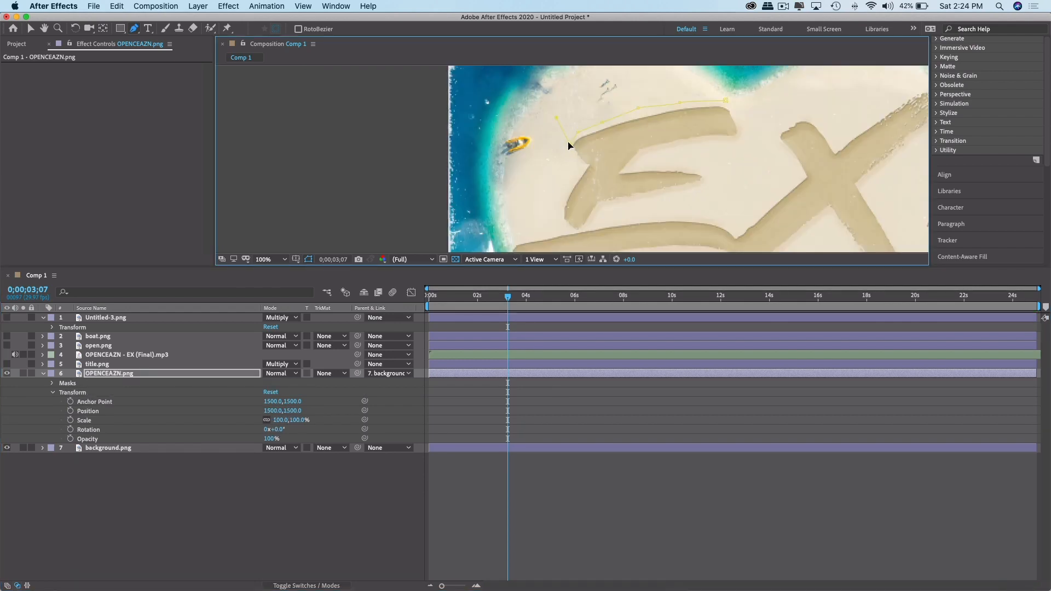
key(super+z)
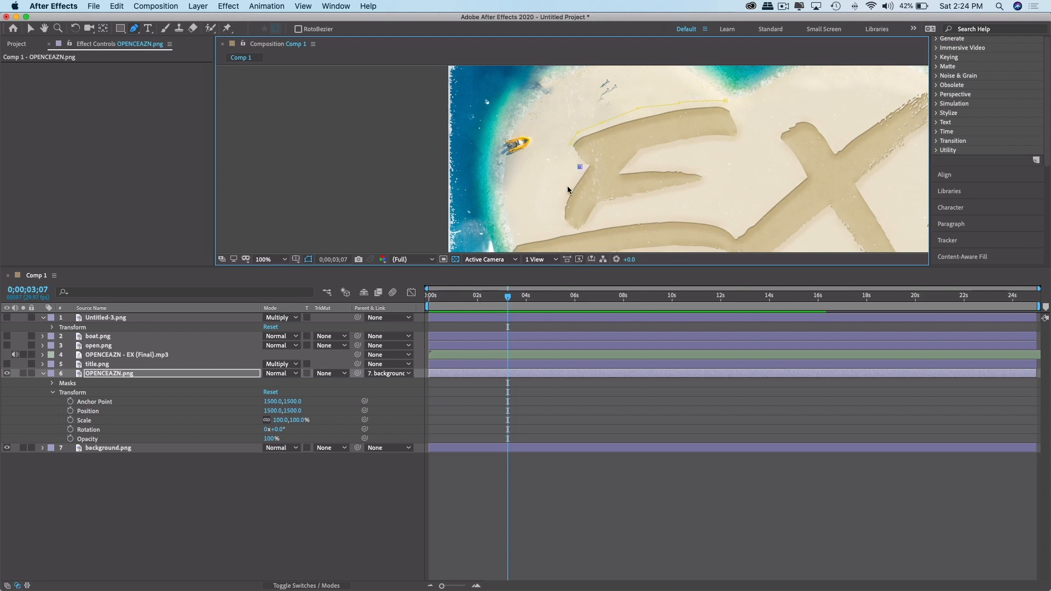
scroll(573, 155, up, 1)
scroll(587, 174, down, 1)
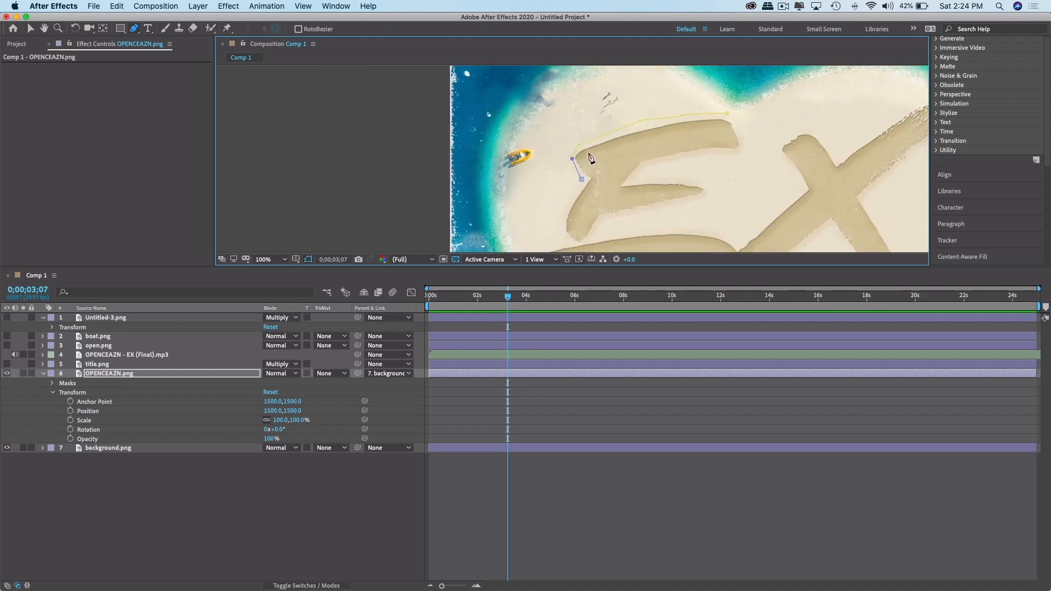
scroll(574, 172, down, 1)
Trace the mask path down the outer side of the E, around the underline's tip and along beneath the underline.
click(570, 177)
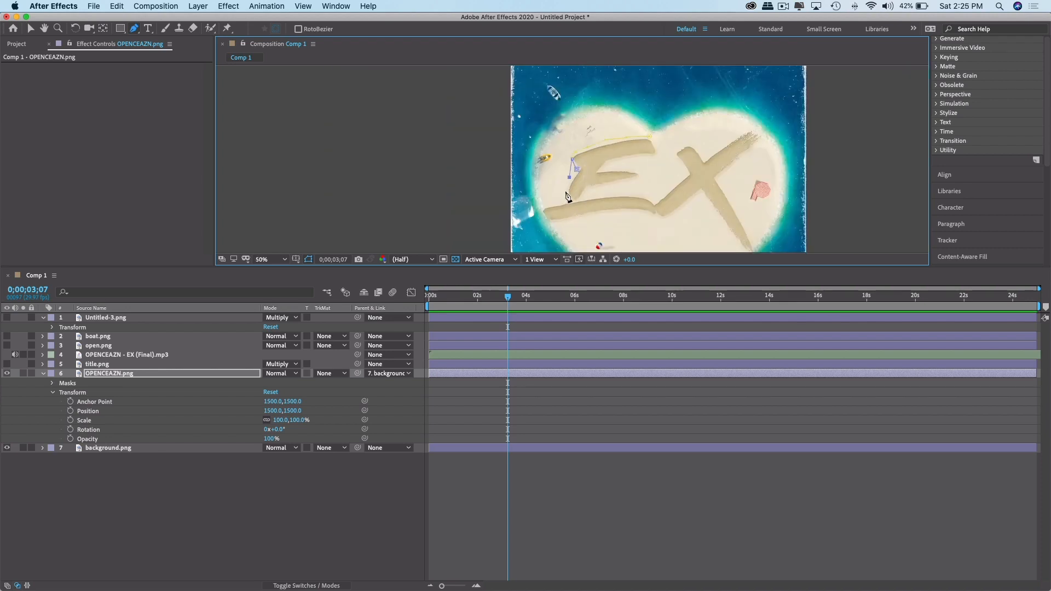
click(565, 192)
click(563, 203)
click(546, 206)
click(547, 225)
click(567, 217)
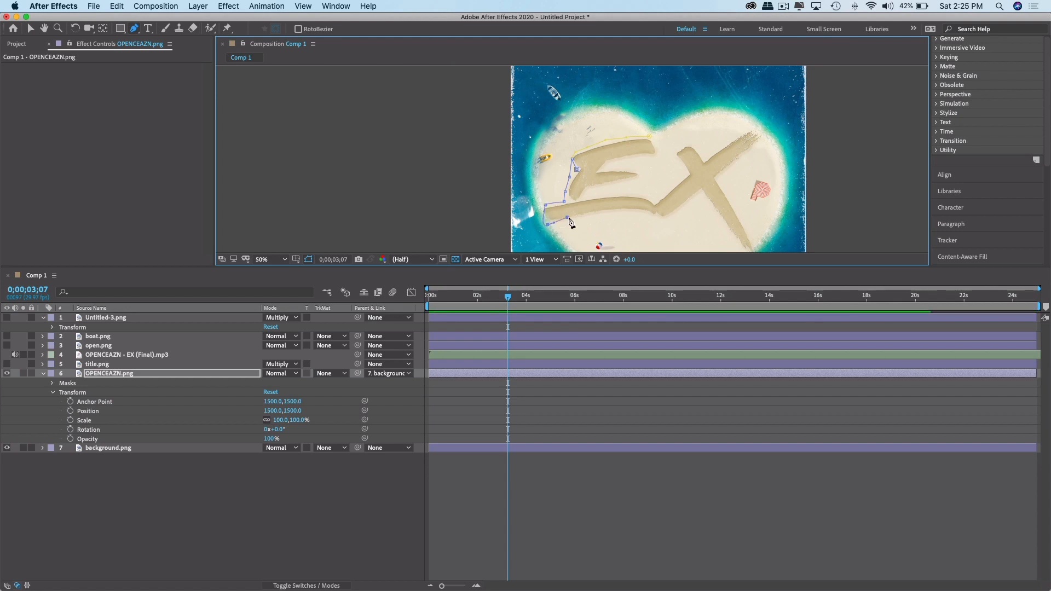
click(587, 216)
click(615, 215)
click(647, 219)
Trace the mask path around the lower right leg of the X and back up to its inner corner.
click(689, 202)
click(700, 194)
click(725, 225)
click(739, 244)
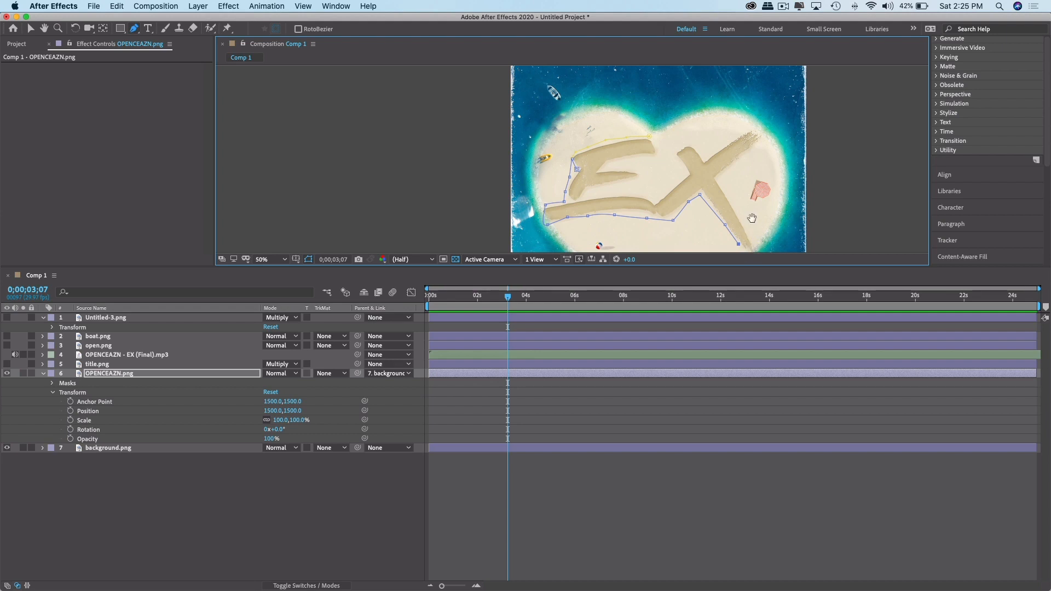
scroll(759, 235, down, 2)
click(748, 231)
click(749, 189)
click(735, 158)
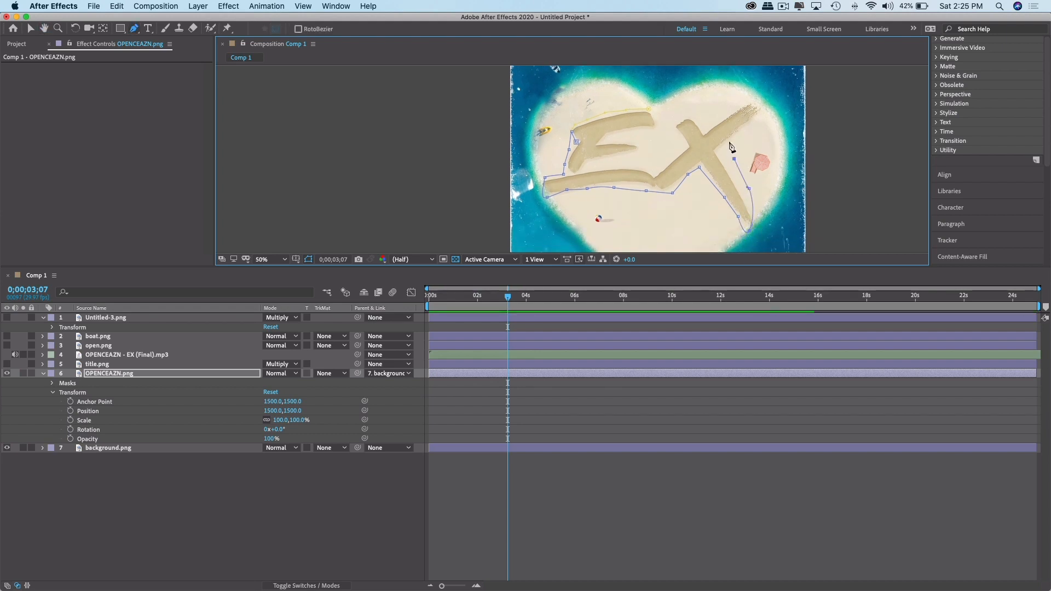
Trace the mask path around the upper arms of the X and between the letters, back to the E's starting point.
click(755, 135)
click(764, 107)
click(753, 100)
click(719, 114)
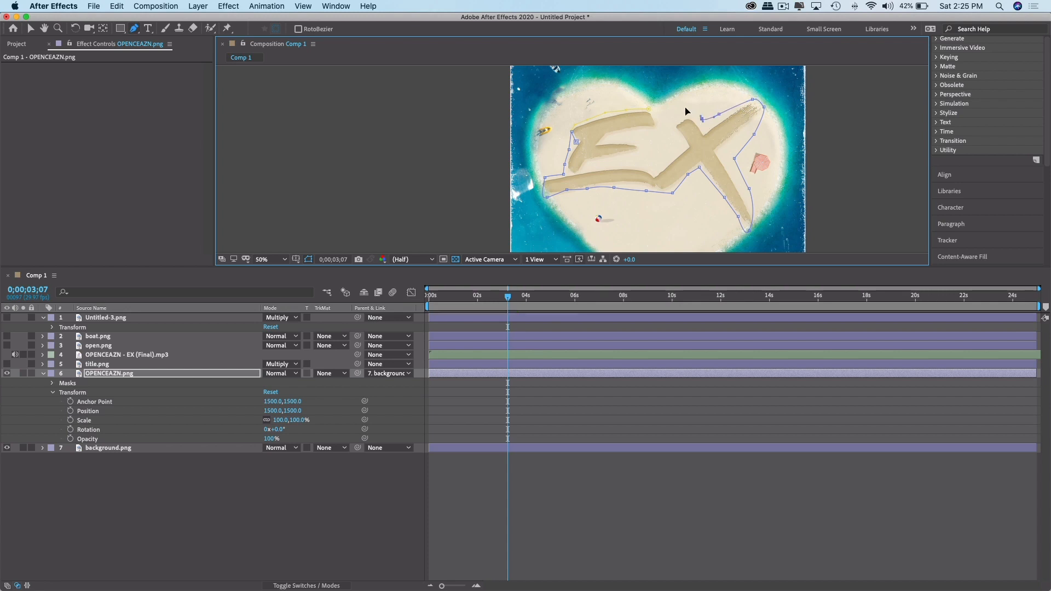
click(686, 117)
click(668, 106)
click(671, 134)
click(675, 143)
click(659, 161)
click(631, 162)
click(651, 142)
click(658, 127)
click(649, 108)
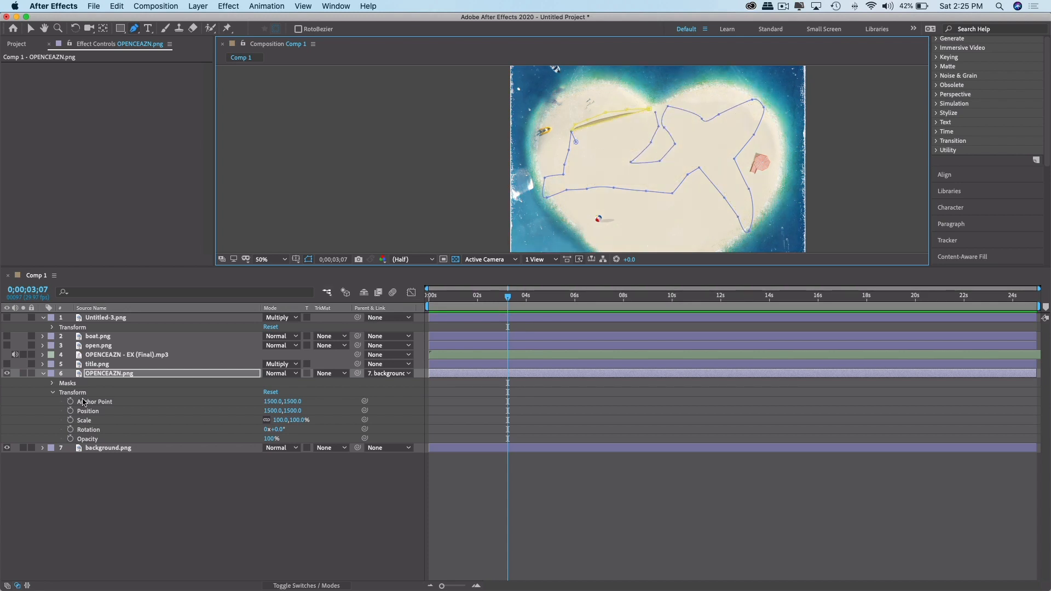
Check the mask with background.png hidden, and undo its points back to the upper right arm of the X.
click(7, 448)
click(6, 448)
click(650, 110)
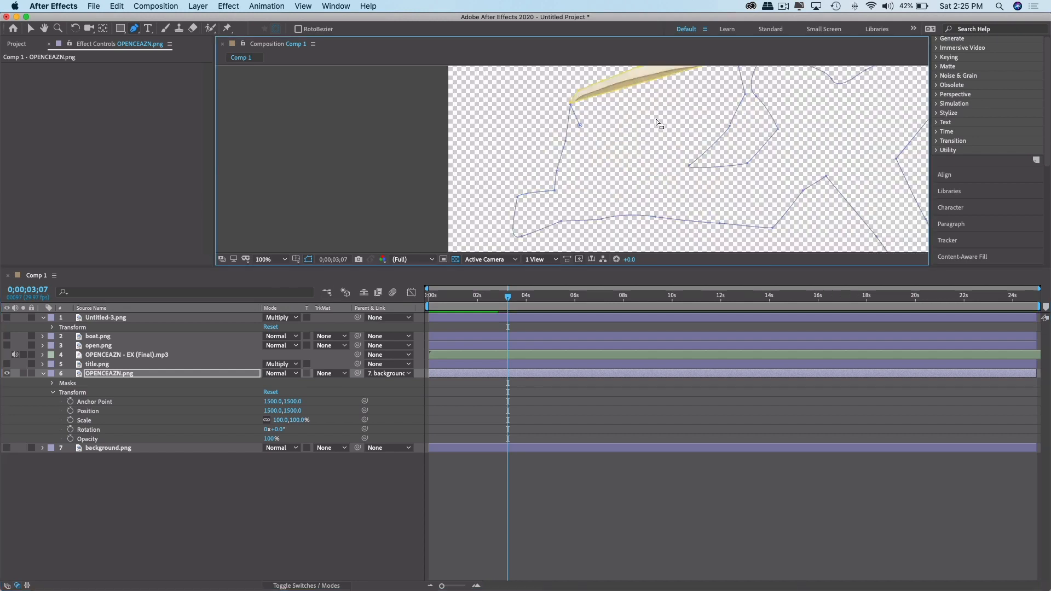
key(super+z)
key(super+z)
key(super+z)
key(super+z)
key(super+z)
key(super+z)
key(super+z)
key(super+z)
key(super+z)
key(super+z)
key(super+z)
key(super+z)
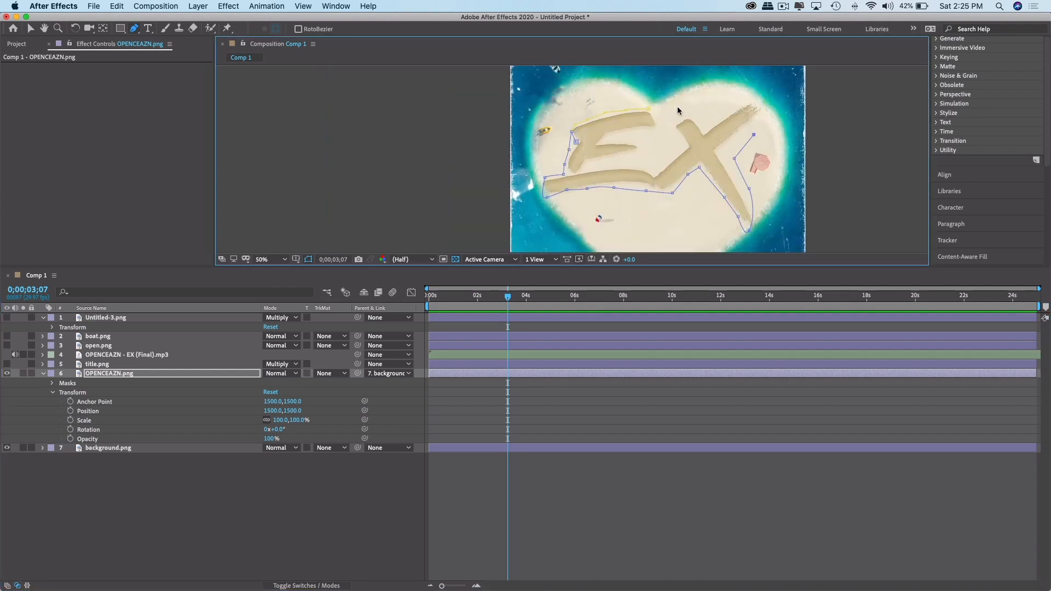
Try to complete the mask with curved points across the top of the X to the E's starting point.
click(763, 96)
drag(738, 93, 716, 99)
drag(680, 111, 667, 112)
click(652, 108)
Remove the faulty mask paths from the OPENCEAZN.png layer.
key(Delete)
key(super+z)
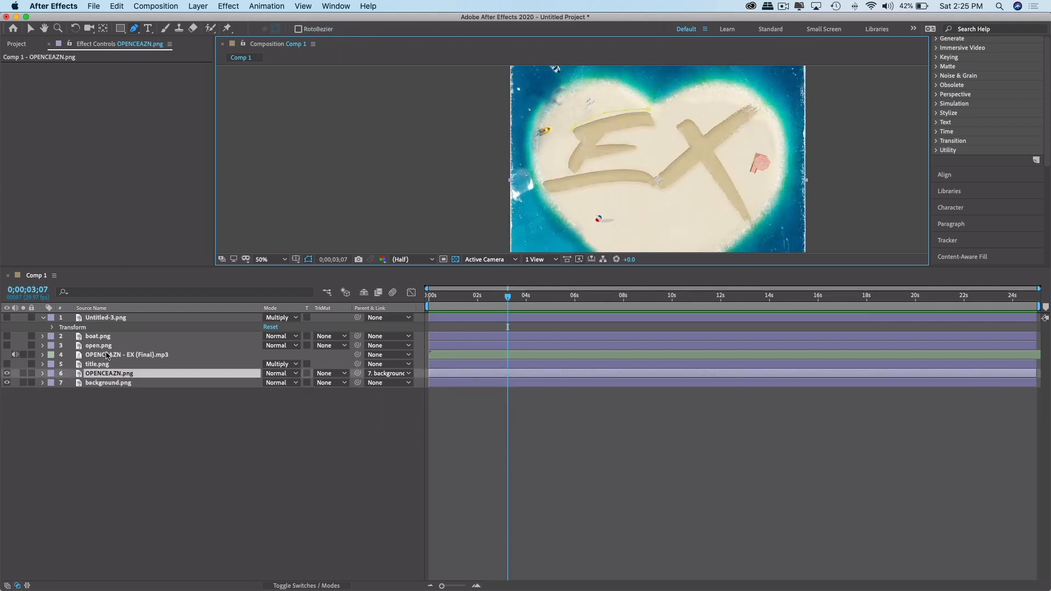
key(v)
click(610, 114)
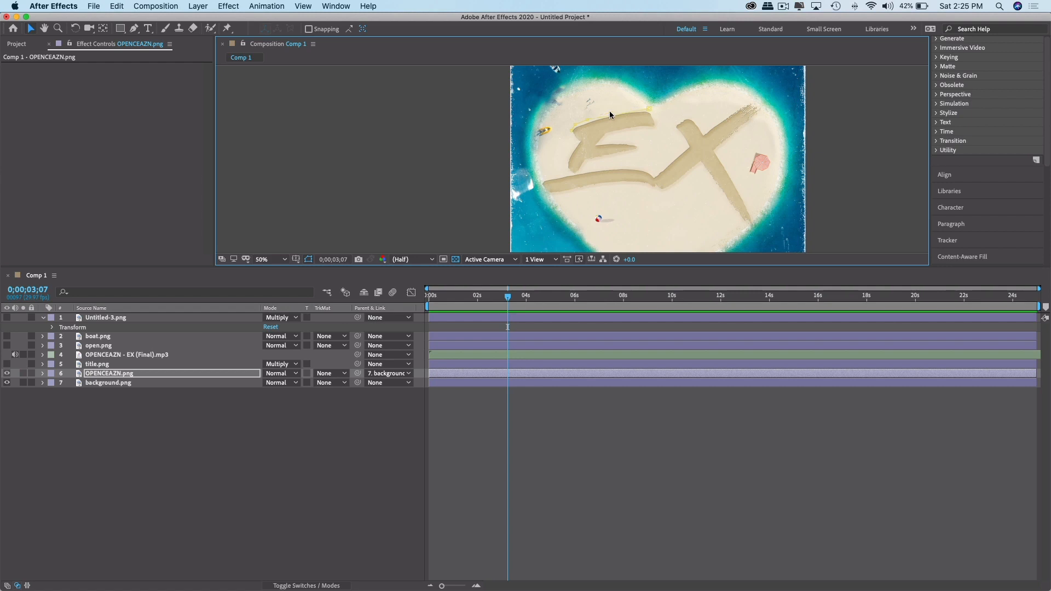
key(period)
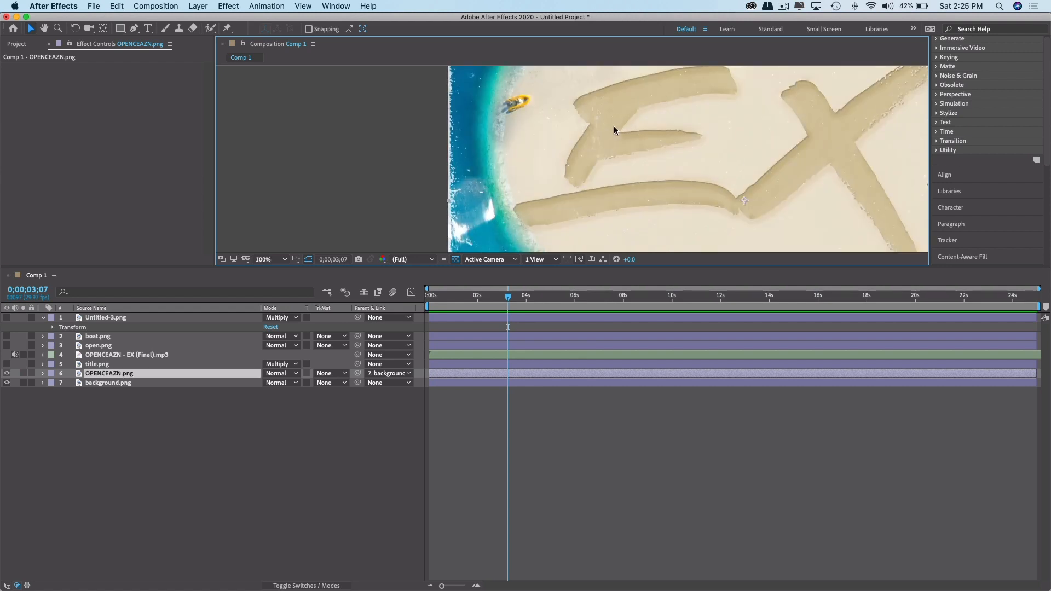
Start a new Pen tool mask on the OPENCEAZN.png layer, tracing from above the E around its outer side and under its base.
key(g)
key(comma)
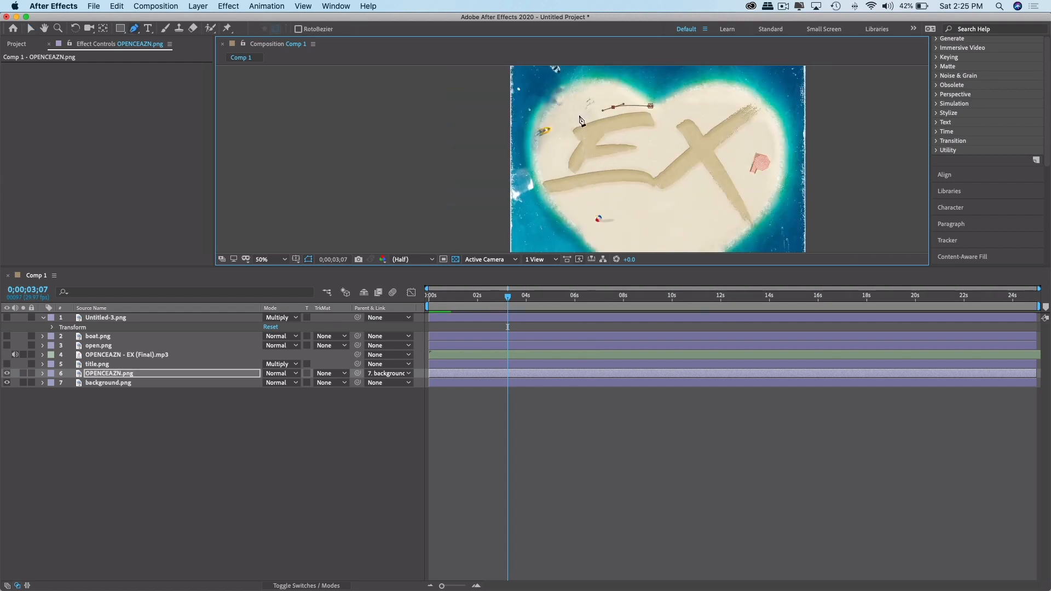
click(578, 115)
click(566, 128)
click(564, 148)
click(540, 173)
click(535, 191)
click(551, 195)
drag(592, 193, 606, 191)
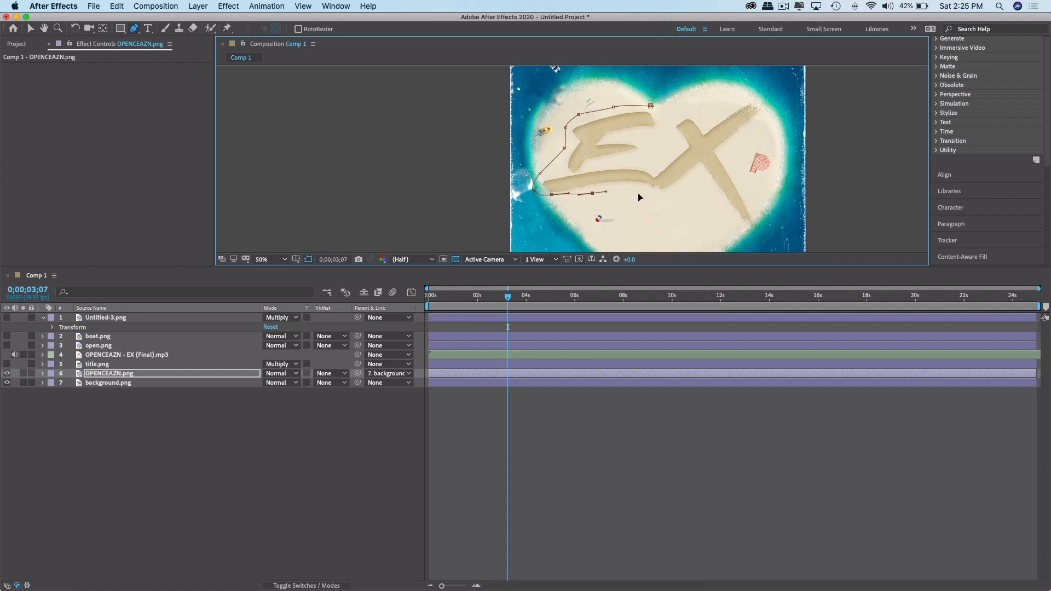
Continue the mask path beneath the title and down around the tip of the X's lower right leg.
click(644, 194)
click(672, 198)
click(702, 184)
click(729, 216)
click(769, 233)
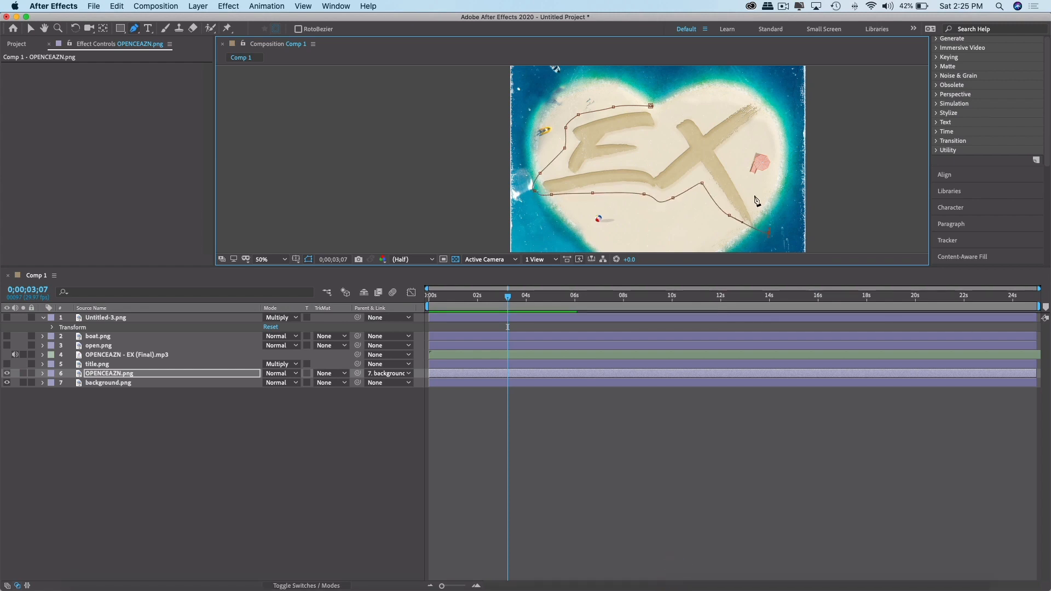
Trace the mask up the X's right side and across the top of the letters, closing it at its starting point.
click(749, 191)
click(736, 158)
click(761, 137)
click(773, 109)
click(750, 98)
click(711, 108)
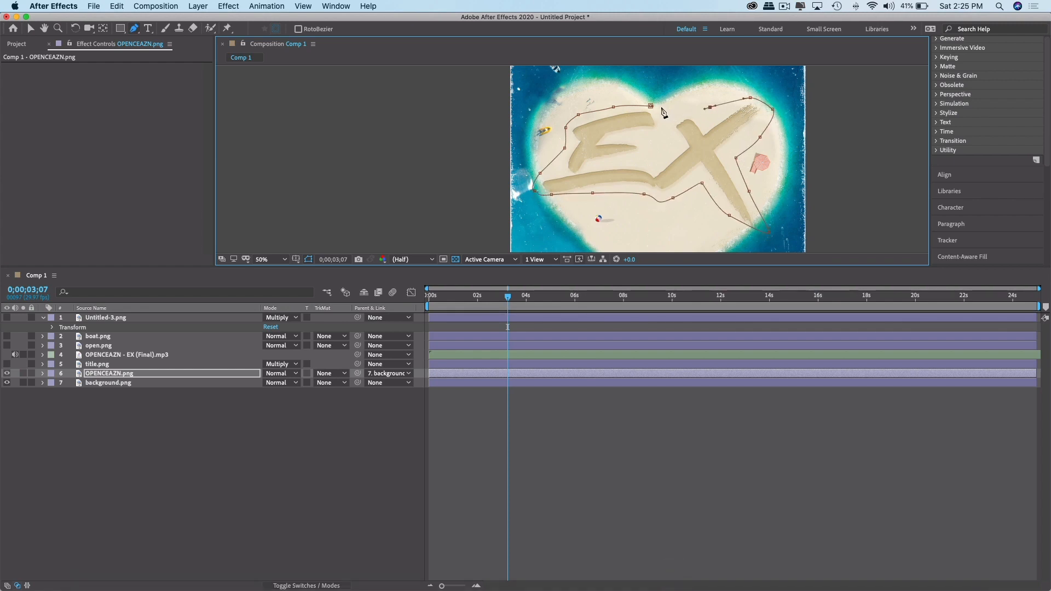
click(650, 106)
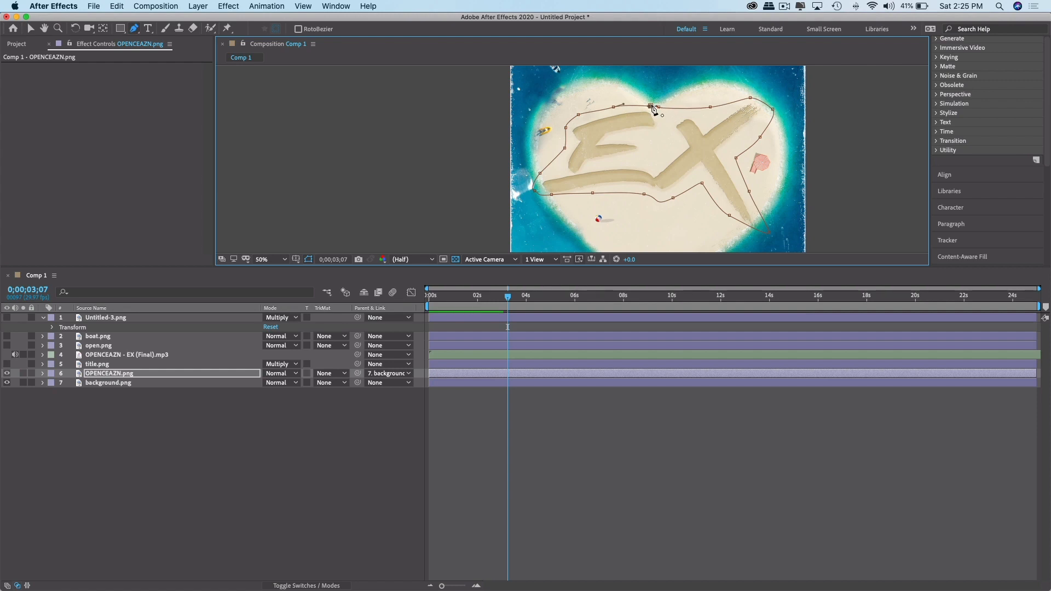
Check the masked EX title by hiding background.png, then by toggling the OPENCEAZN.png layer's visibility over it.
click(12, 395)
click(6, 383)
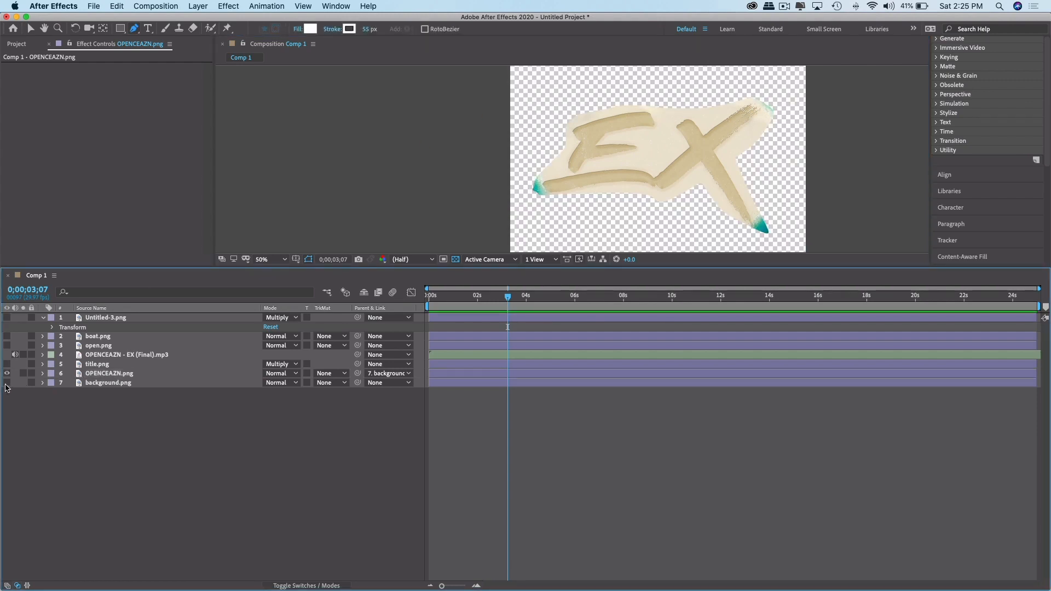
click(7, 383)
click(7, 374)
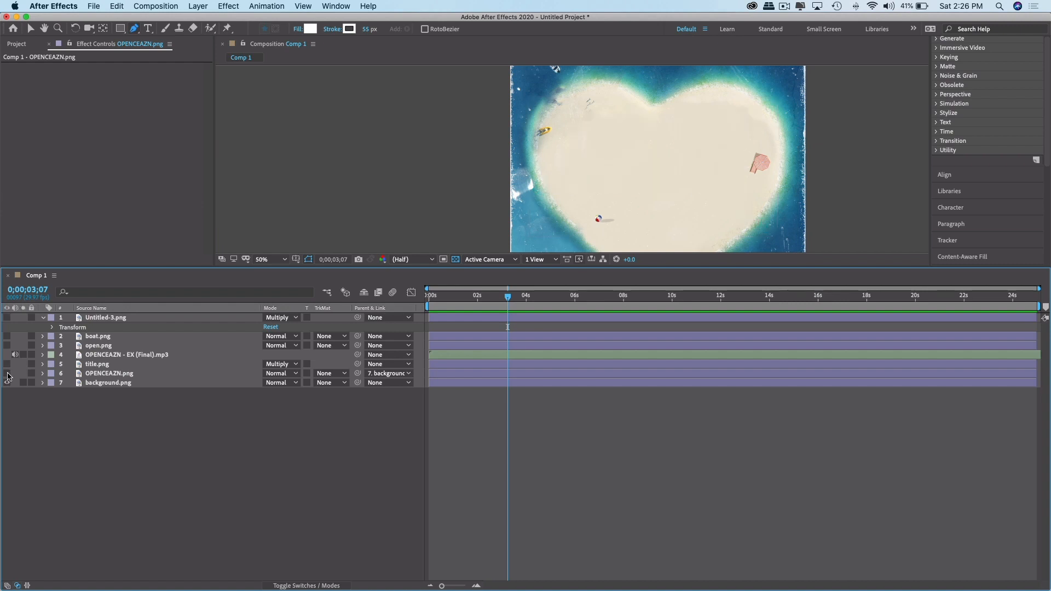
click(7, 374)
click(7, 373)
click(7, 373)
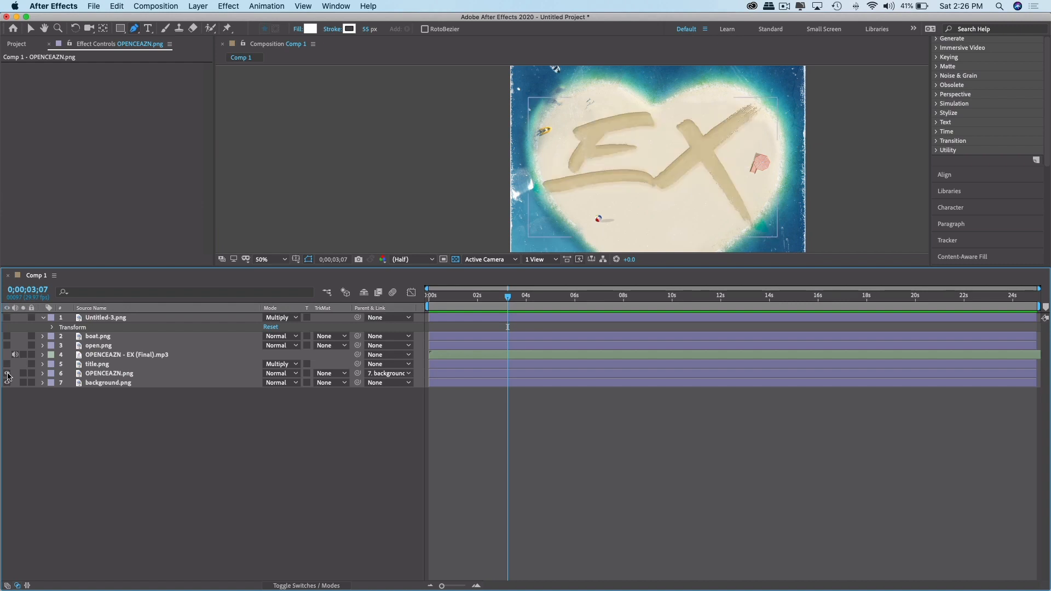
Delete the title.png layer from the composition.
scroll(556, 190, down, 2)
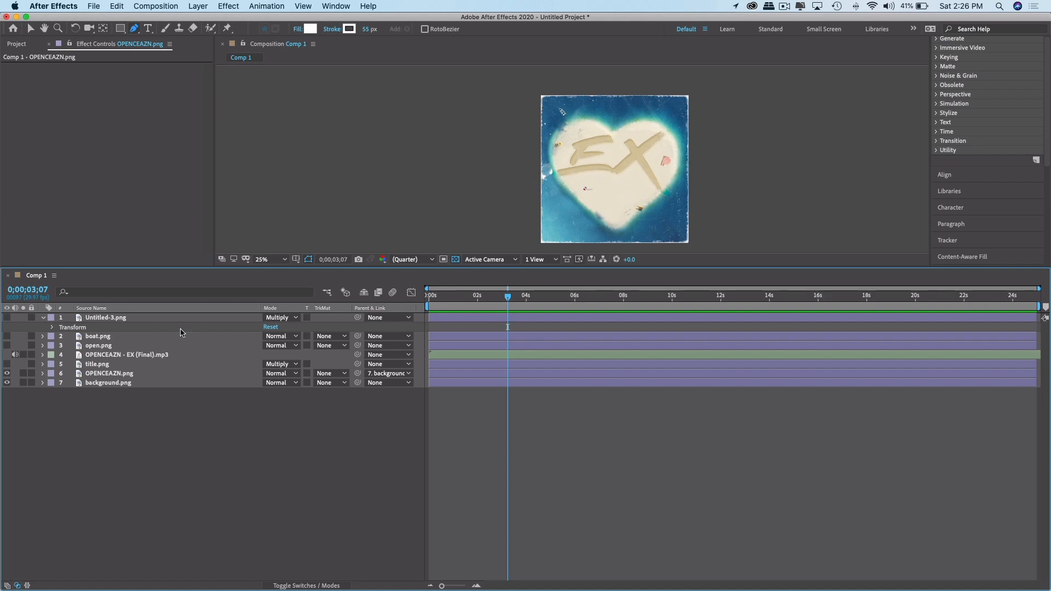
click(101, 373)
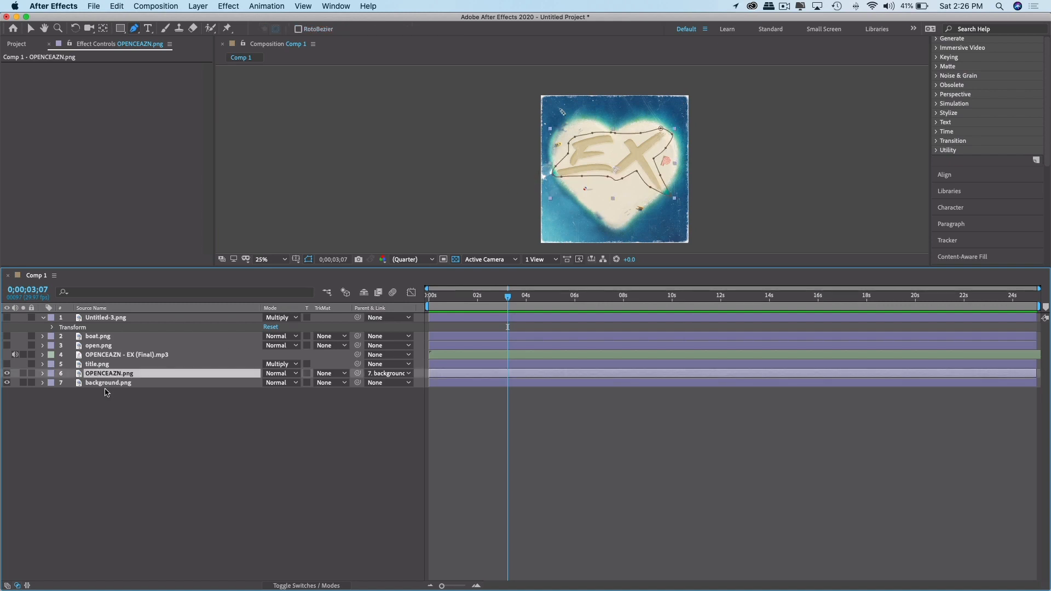
click(105, 393)
click(105, 374)
click(105, 383)
click(105, 374)
click(108, 366)
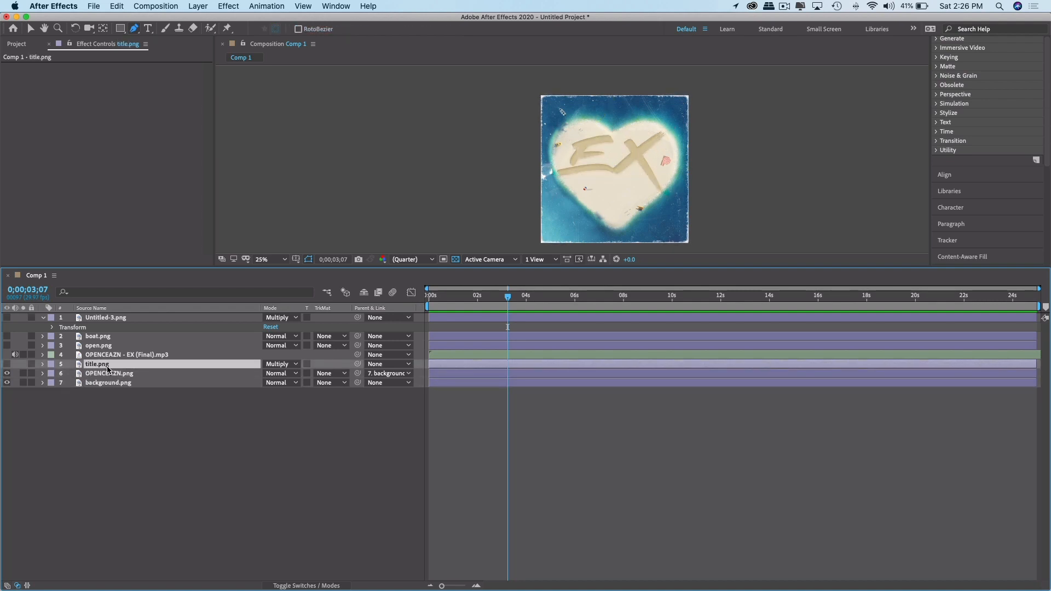
key(Delete)
Make the open.png and boat.png layers visible.
click(98, 346)
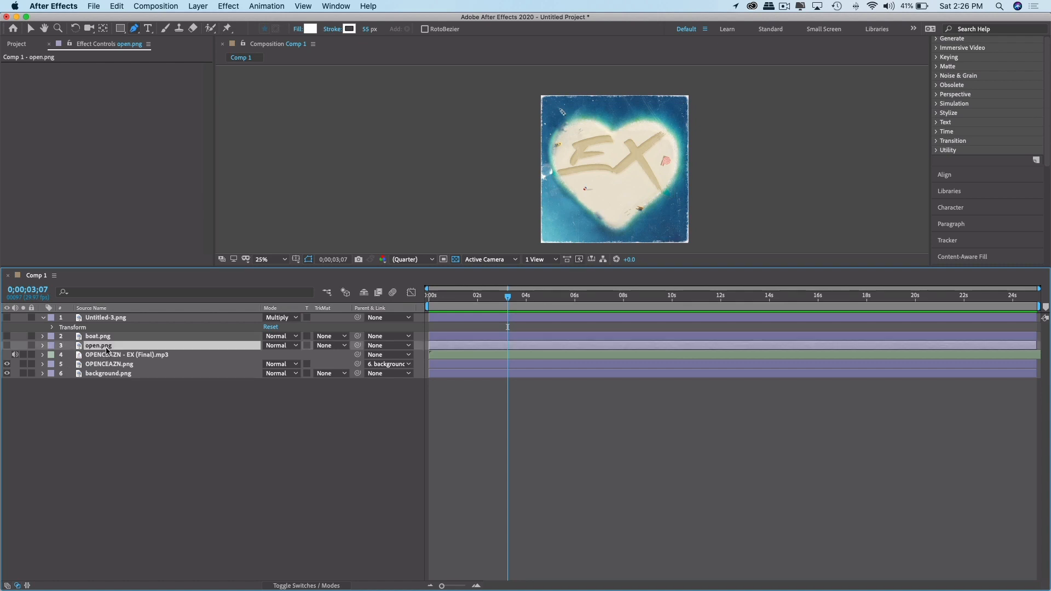
click(7, 345)
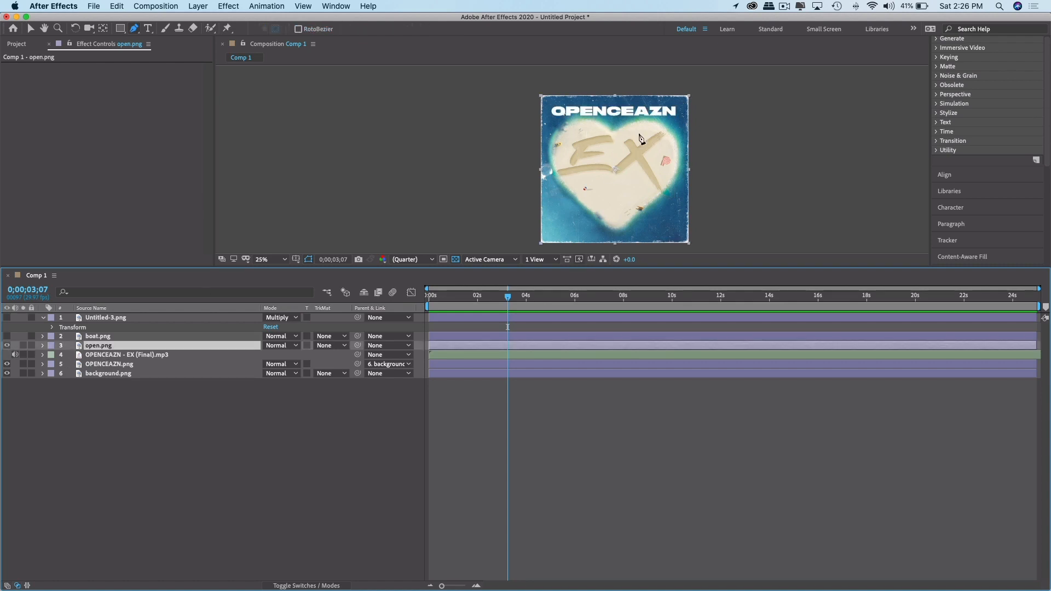
click(7, 336)
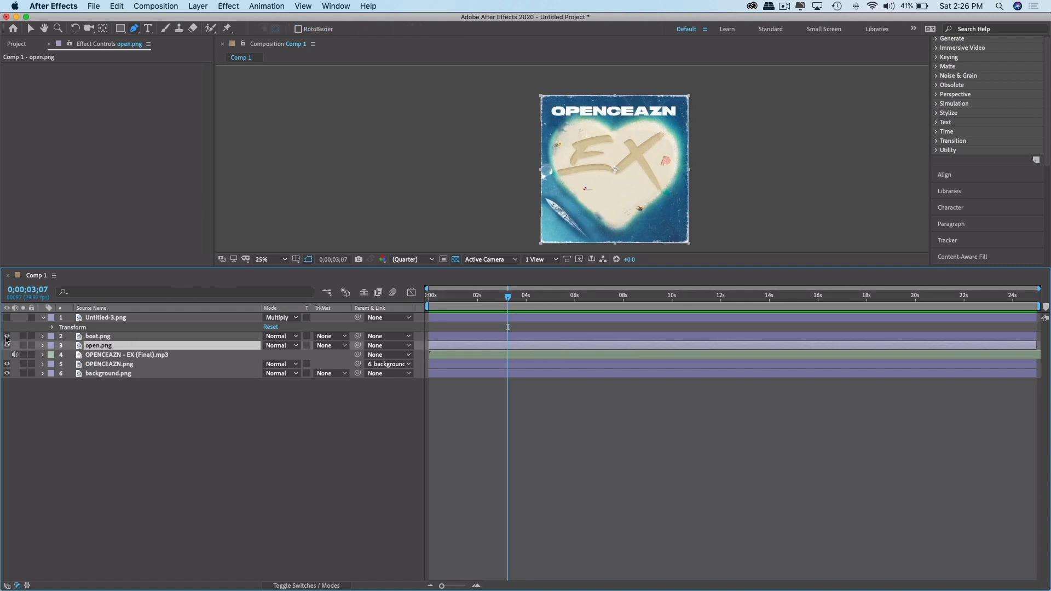
Delete the Untitled-3.png layer from the composition.
click(7, 317)
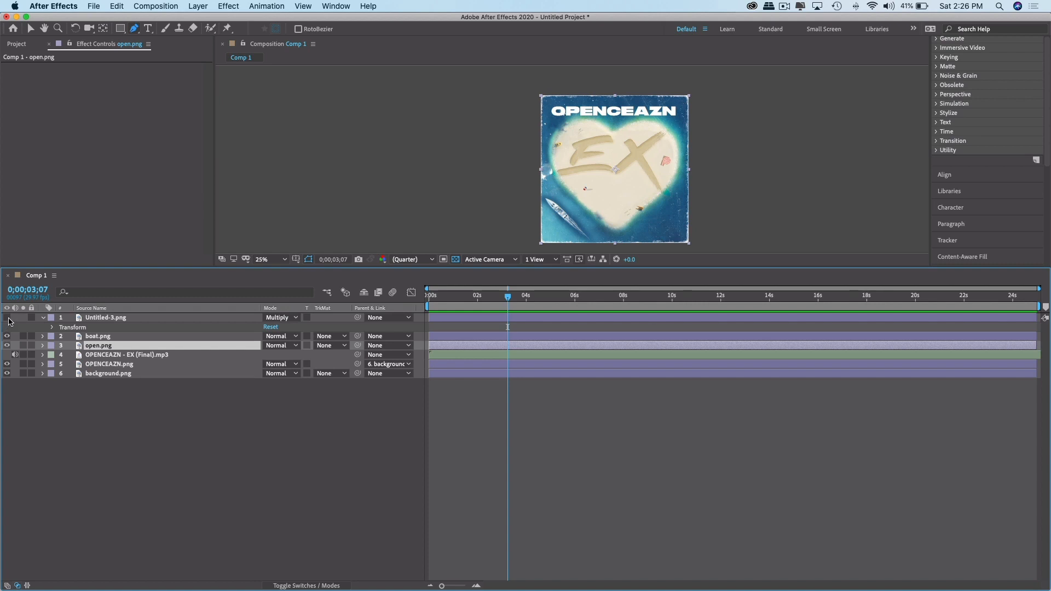
click(134, 318)
key(Delete)
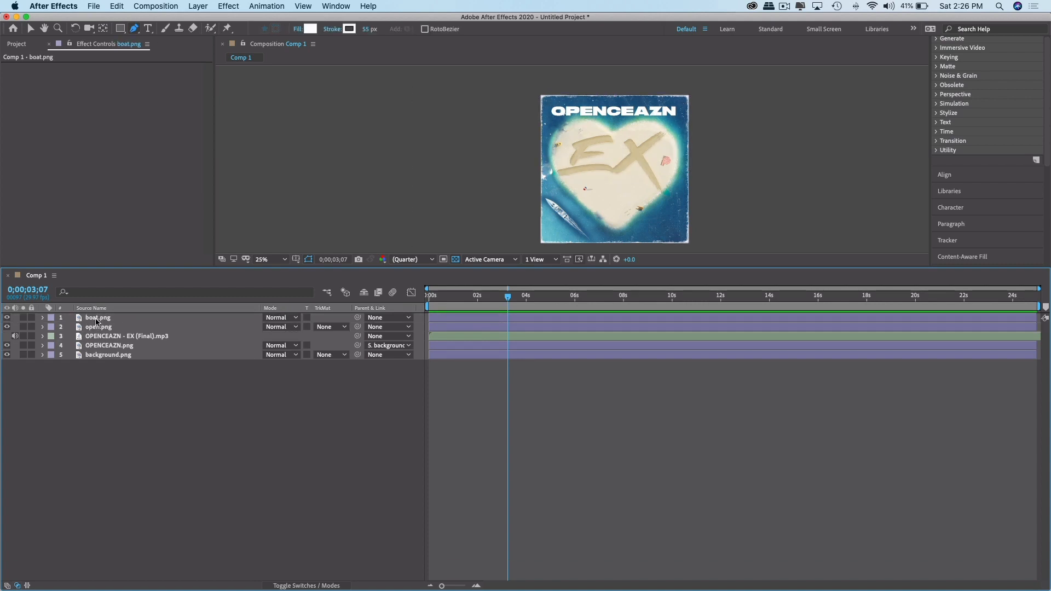
Rename the open.png layer as "artist name".
click(99, 327)
right_click(99, 327)
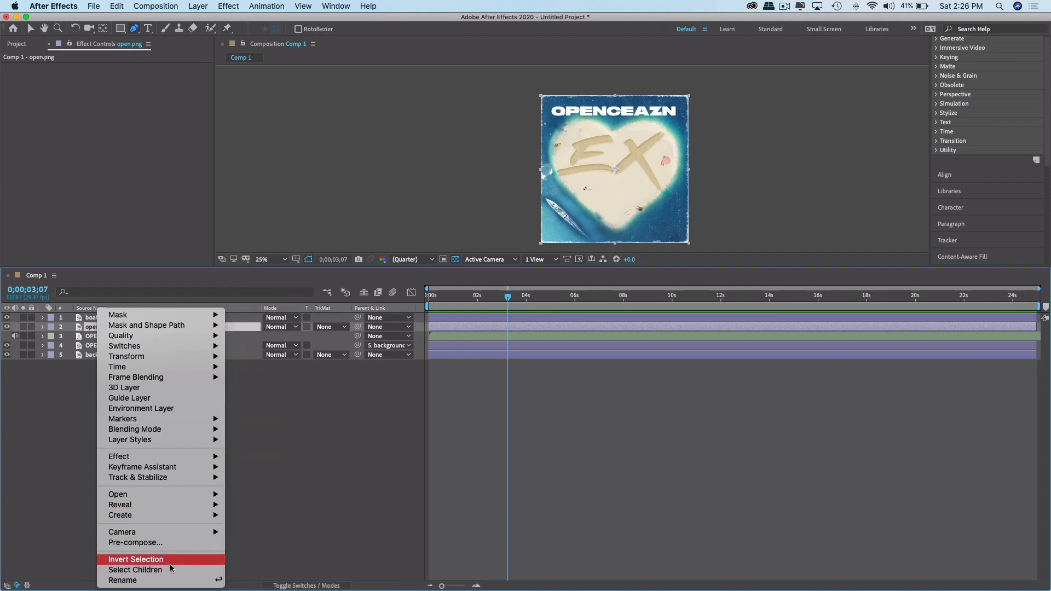
click(181, 580)
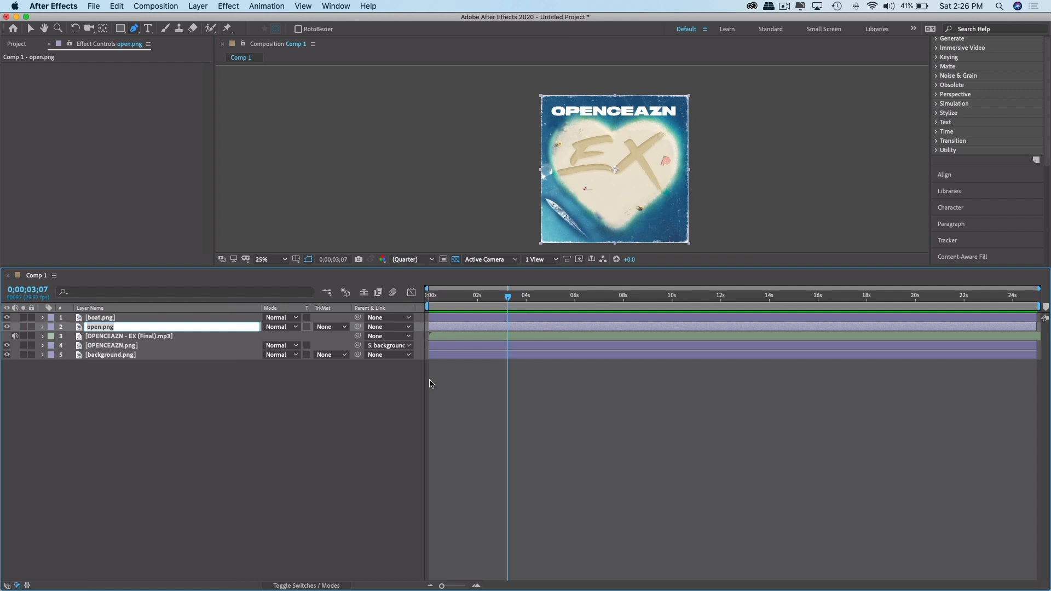
text(ce)
text(tist name)
key(Return)
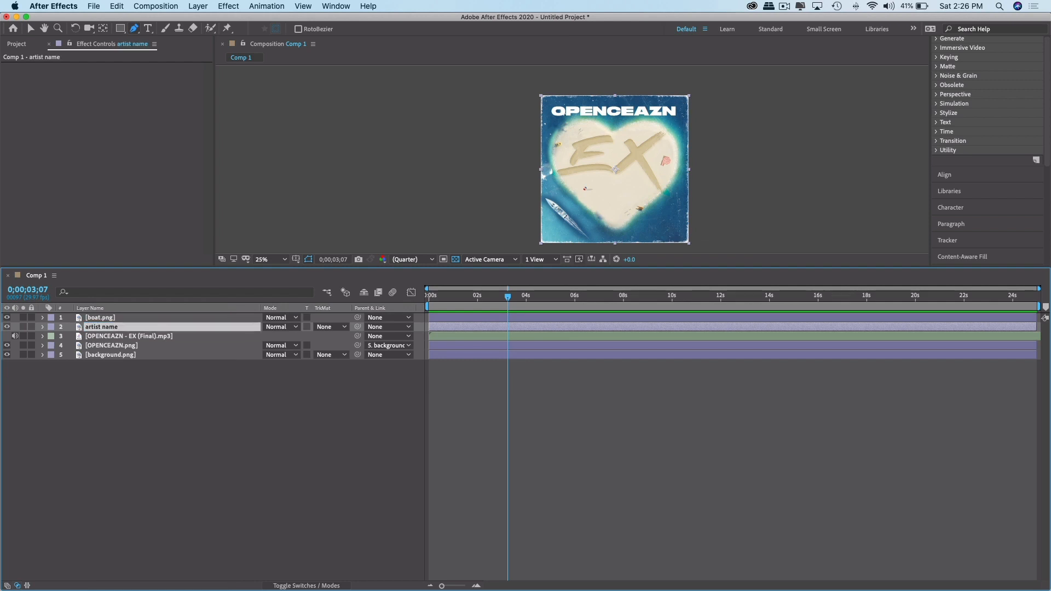
Rename the OPENCEAZN - EX (Final).mp3 layer as "song".
click(130, 339)
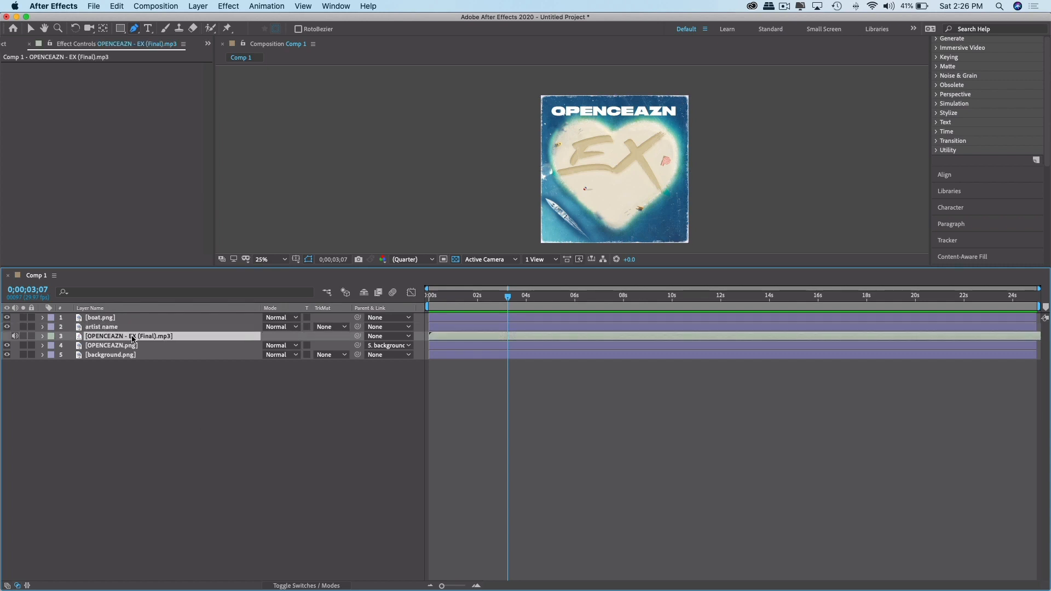
right_click(130, 338)
click(215, 581)
text(song)
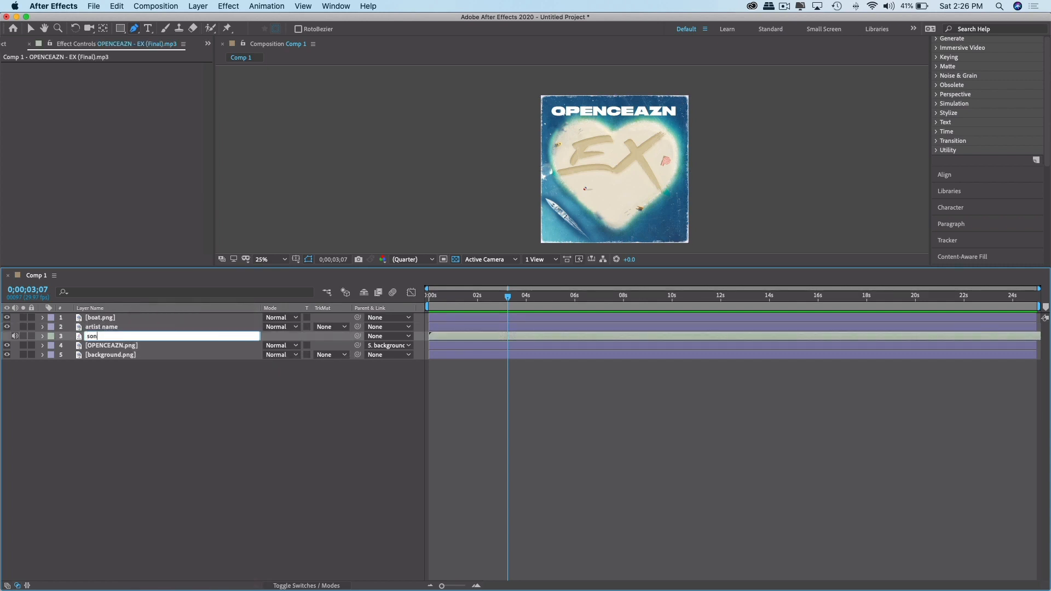
key(Return)
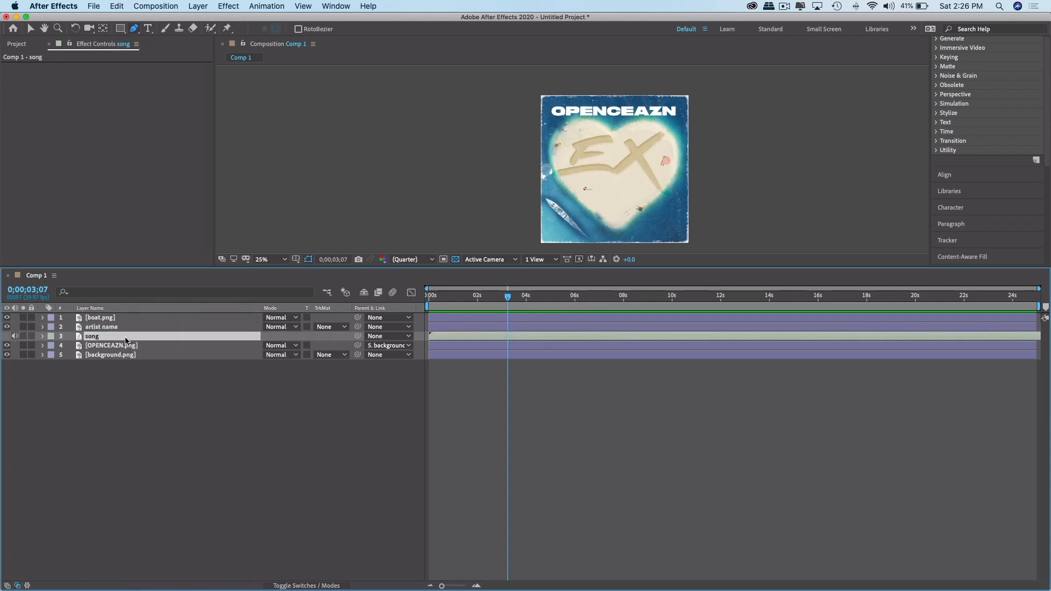
Move the song layer to the bottom of the layer stack and set its label colour to Green.
drag(126, 341, 95, 364)
click(49, 359)
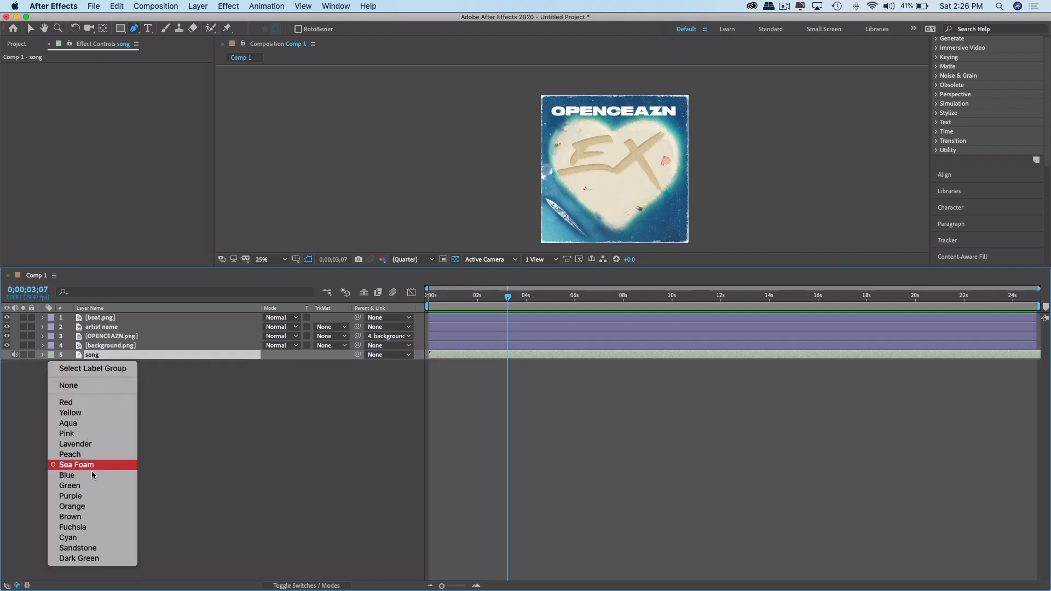
click(90, 487)
click(265, 428)
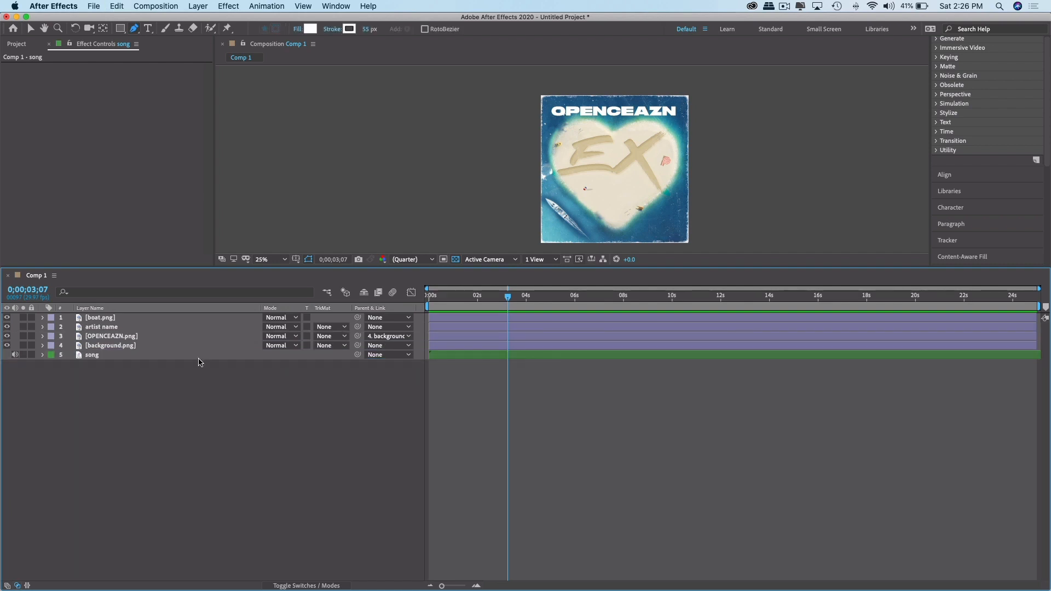
Set the background.png layer's label colour to Yellow.
click(117, 346)
right_click(125, 346)
click(87, 369)
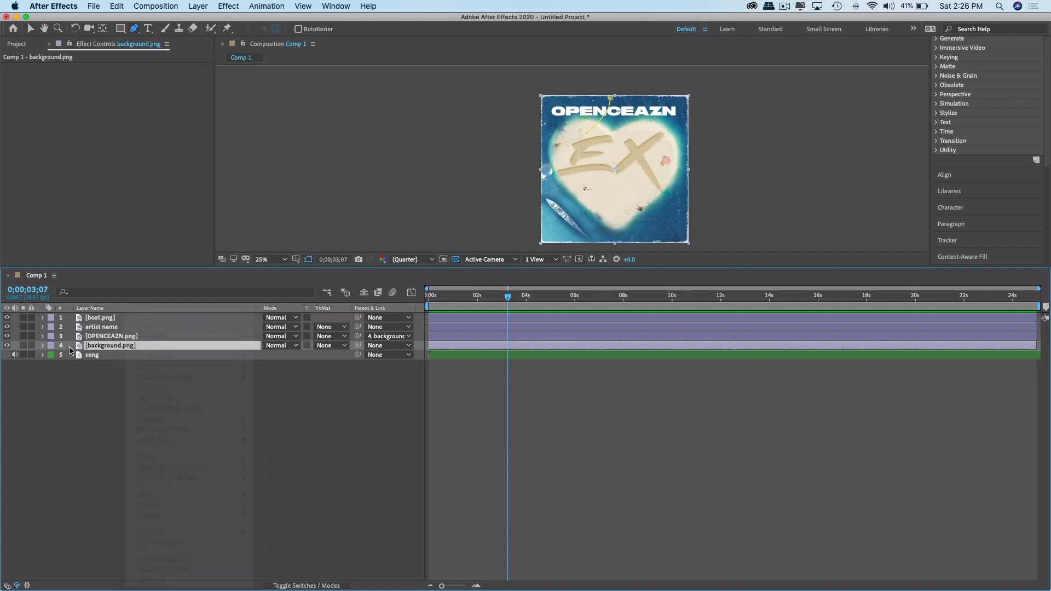
click(53, 347)
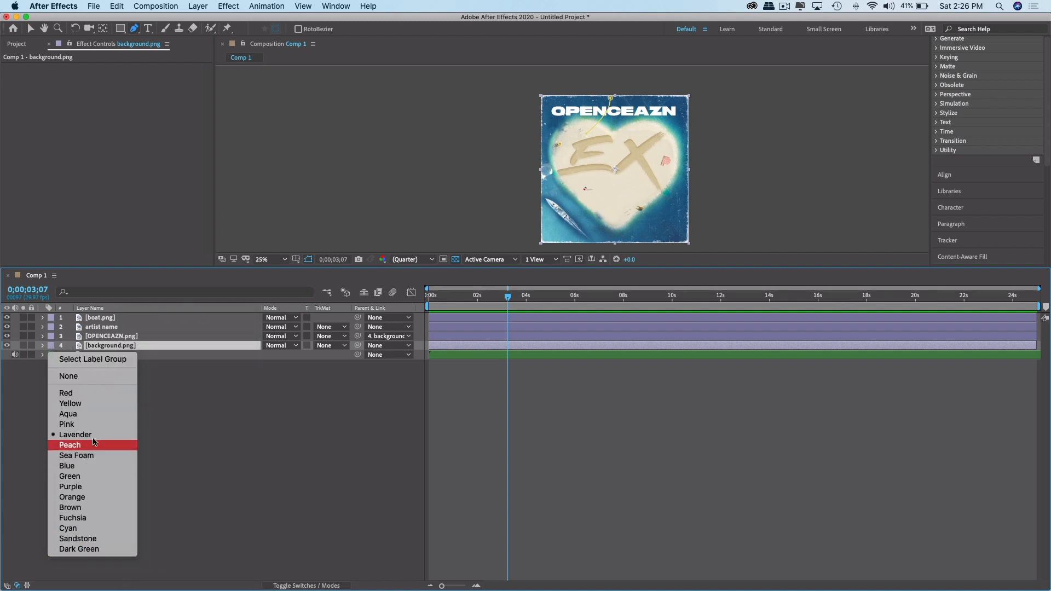
click(95, 404)
Rename the masked OPENCEAZN.png layer as "song-title".
click(52, 336)
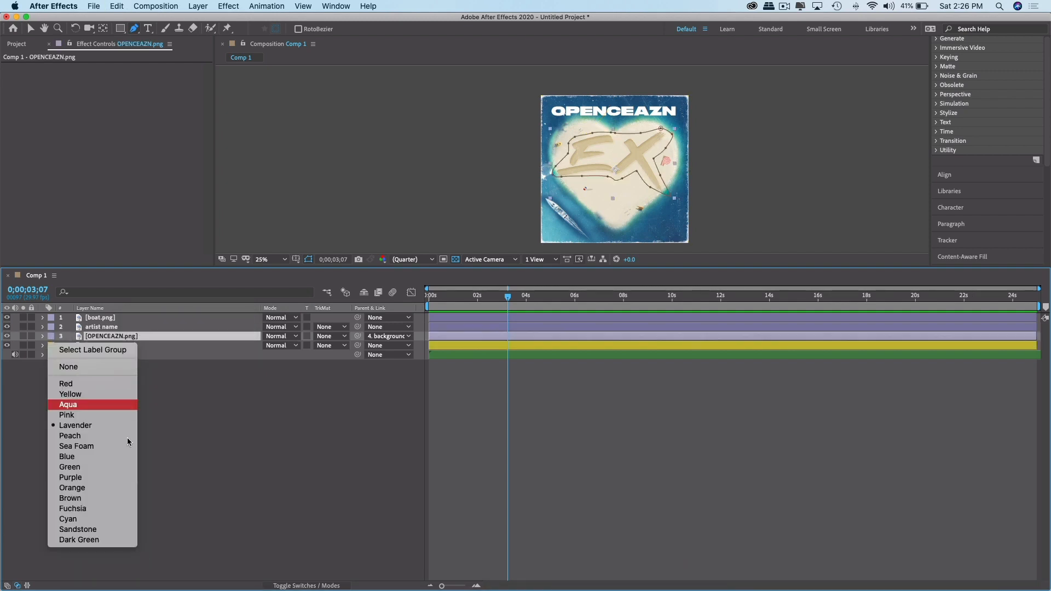
click(225, 439)
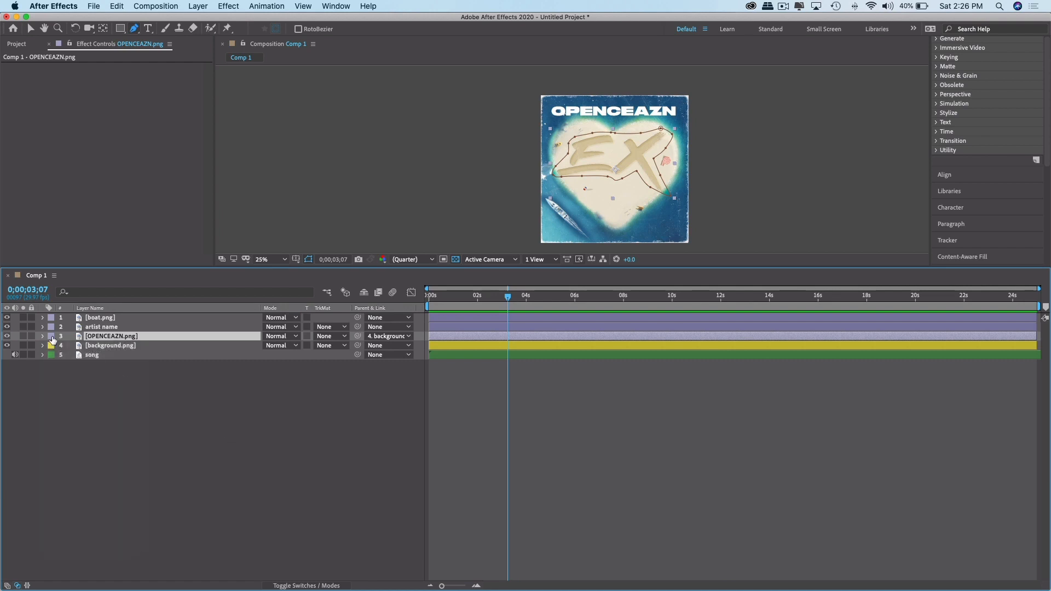
right_click(100, 339)
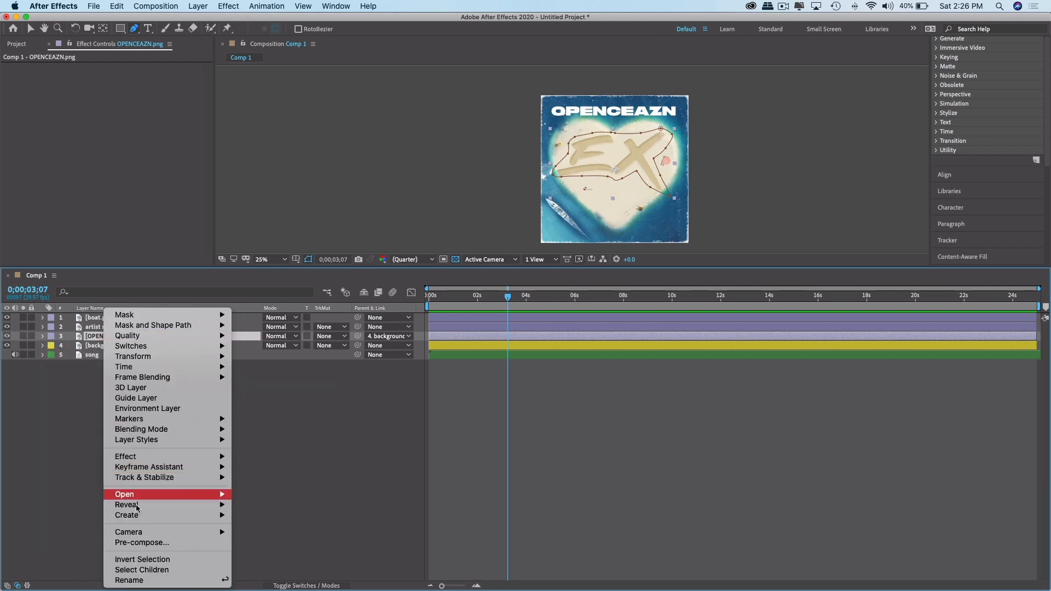
click(167, 580)
text(song-title)
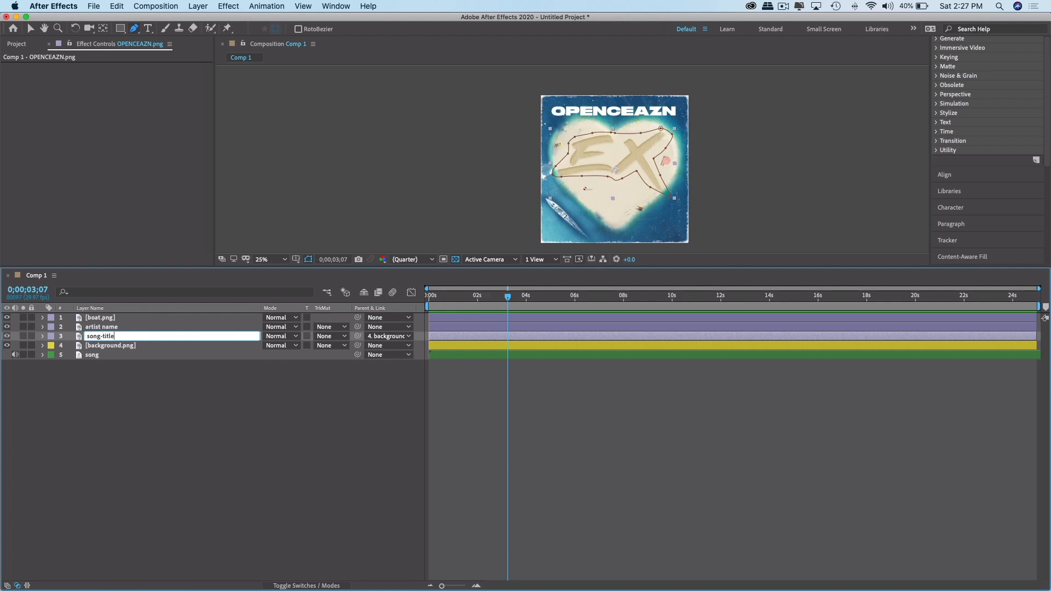
key(Return)
Set the label colour of the song-title layer to Red and of the artist name layer to Blue.
click(53, 337)
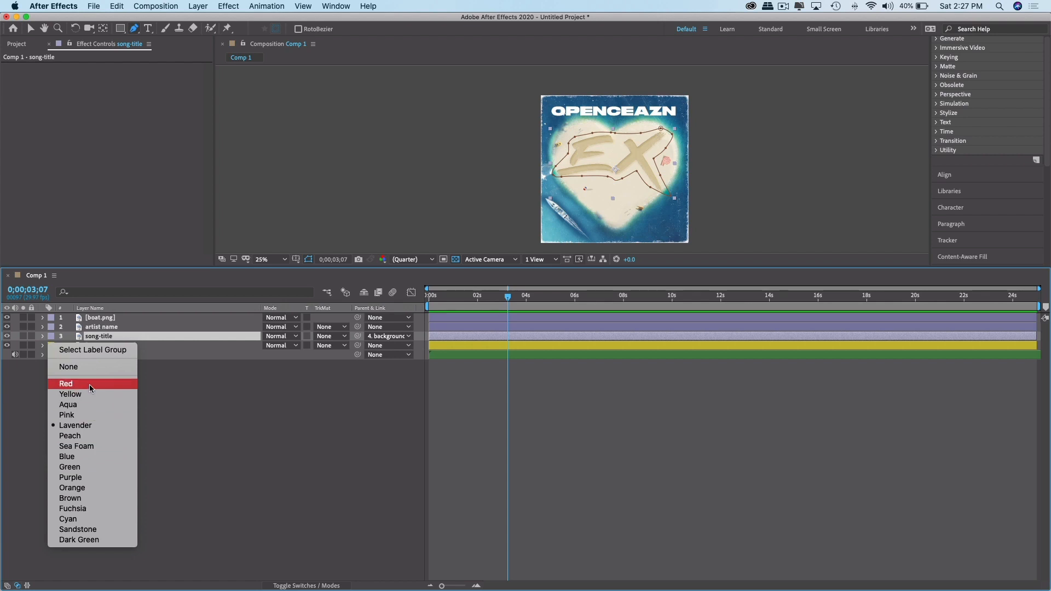
click(91, 389)
click(53, 328)
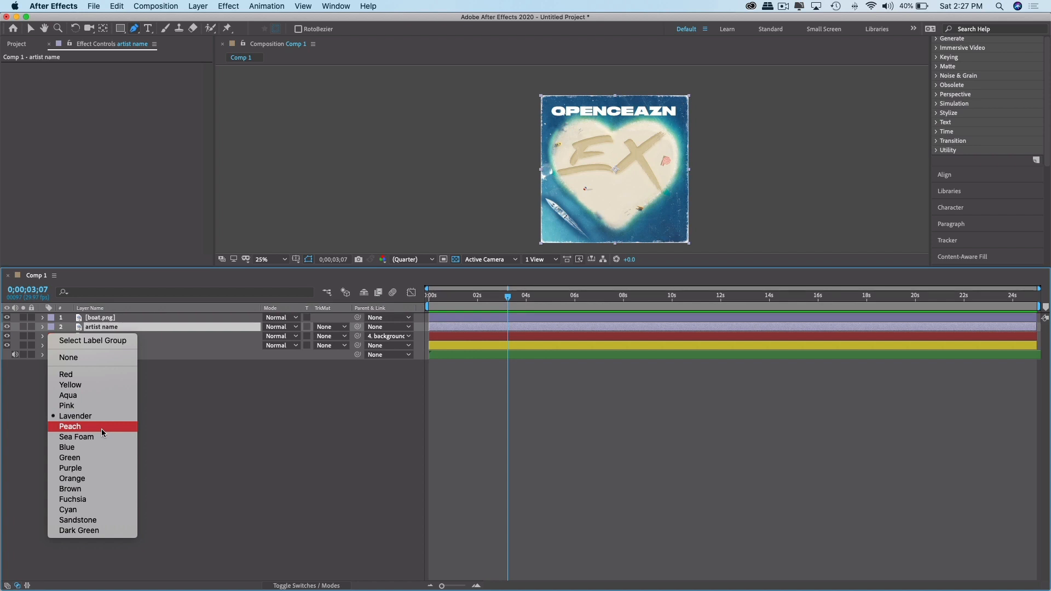
click(98, 448)
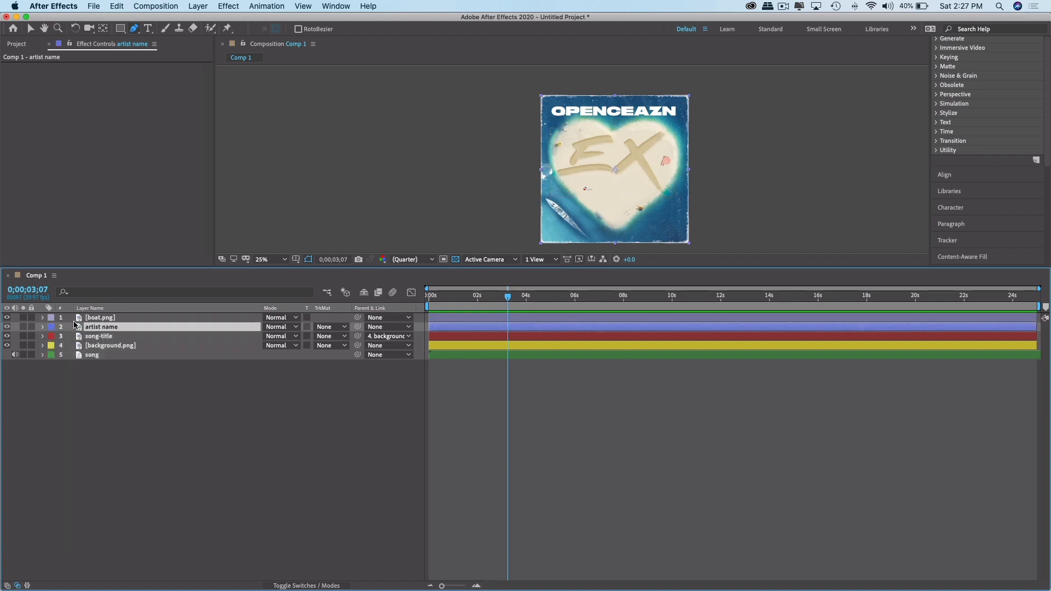
click(101, 319)
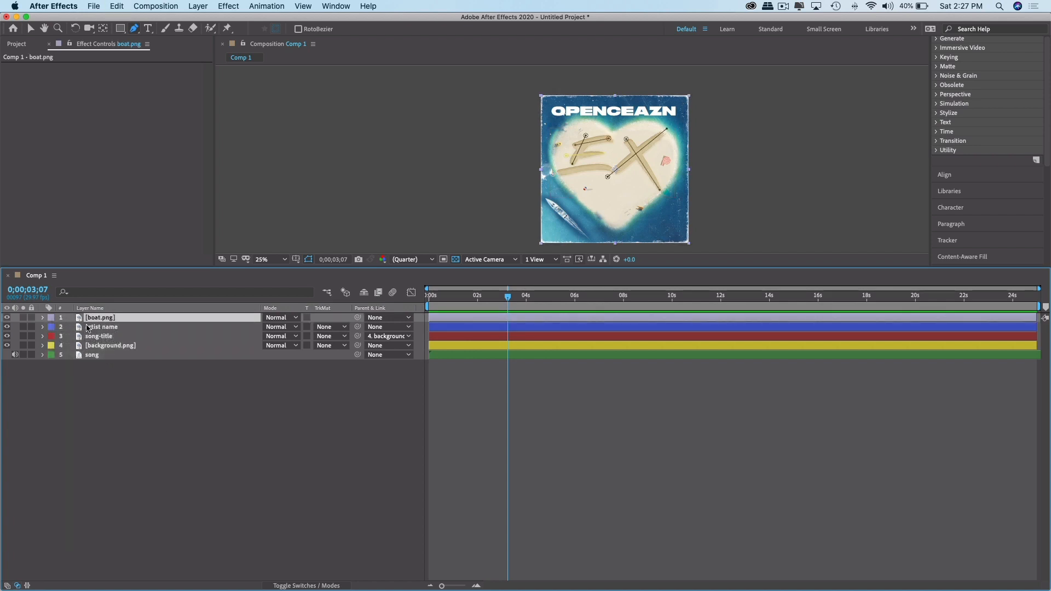
click(138, 408)
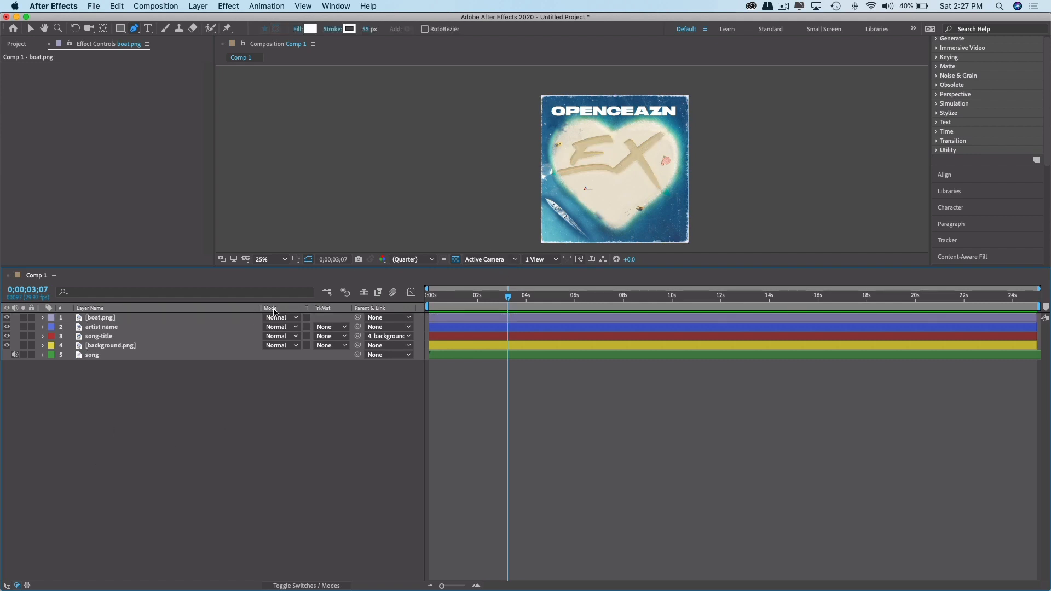
Delete all the stray open mask paths over the E and X from the boat.png layer.
click(103, 318)
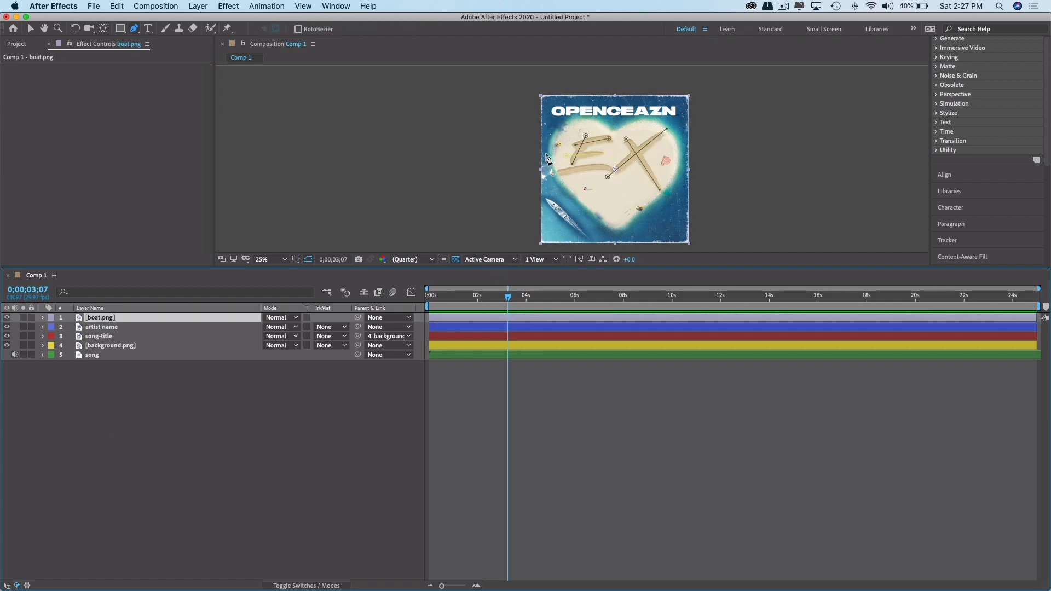
key(v)
click(577, 154)
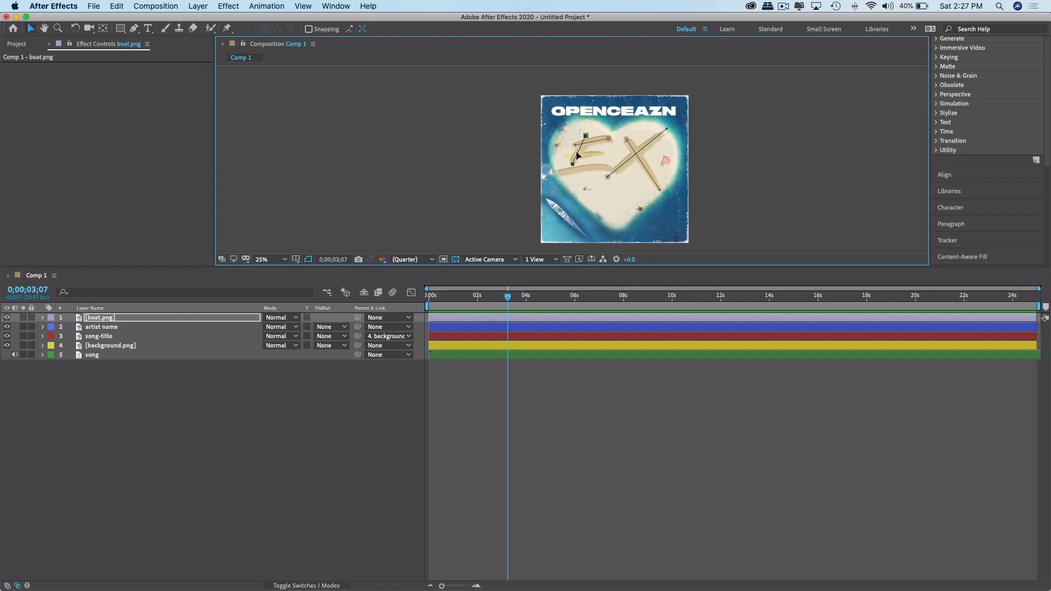
key(Delete)
click(590, 154)
key(Delete)
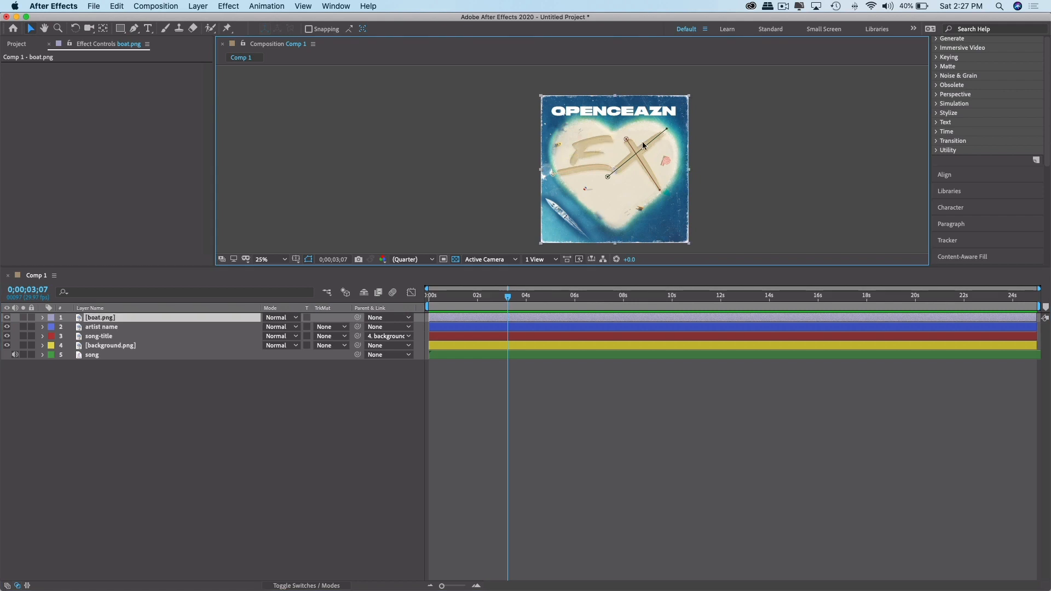
click(642, 159)
key(Delete)
click(639, 152)
key(Delete)
click(588, 168)
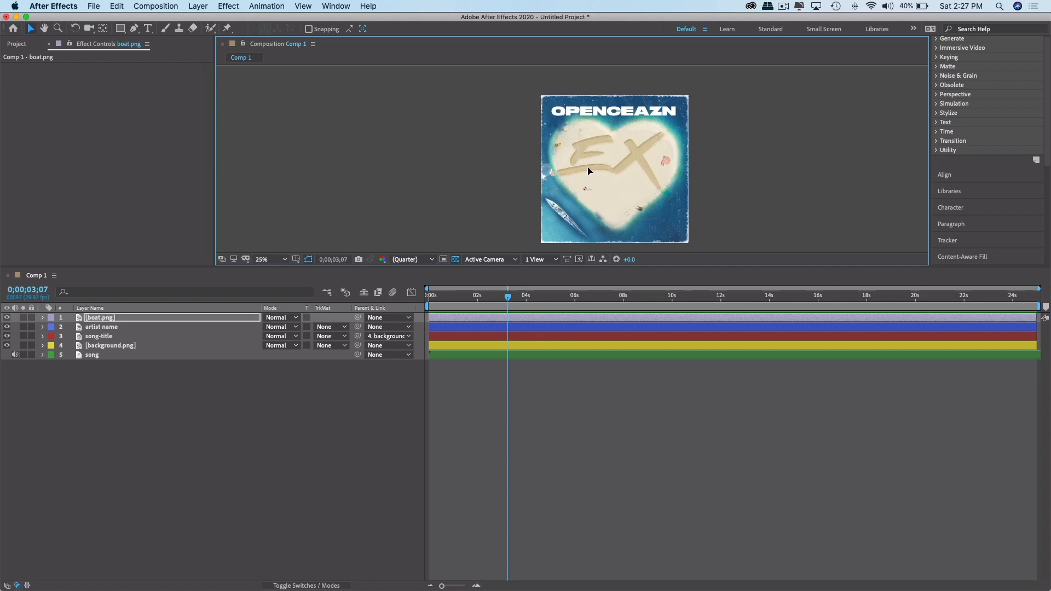
key(Delete)
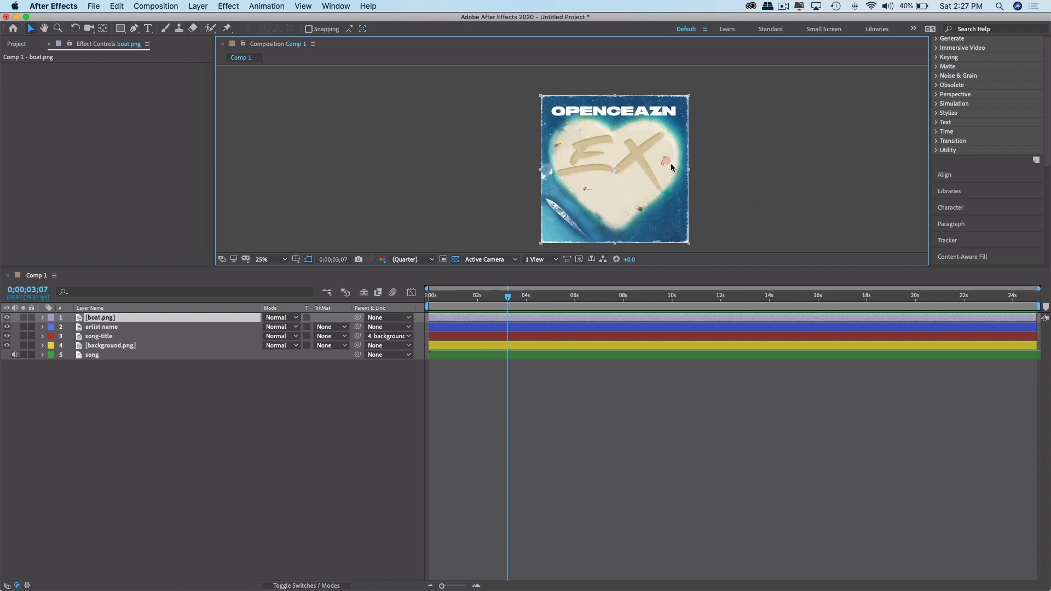
Draw an open mask path on the song-title layer along the upper arm of the E.
key(period)
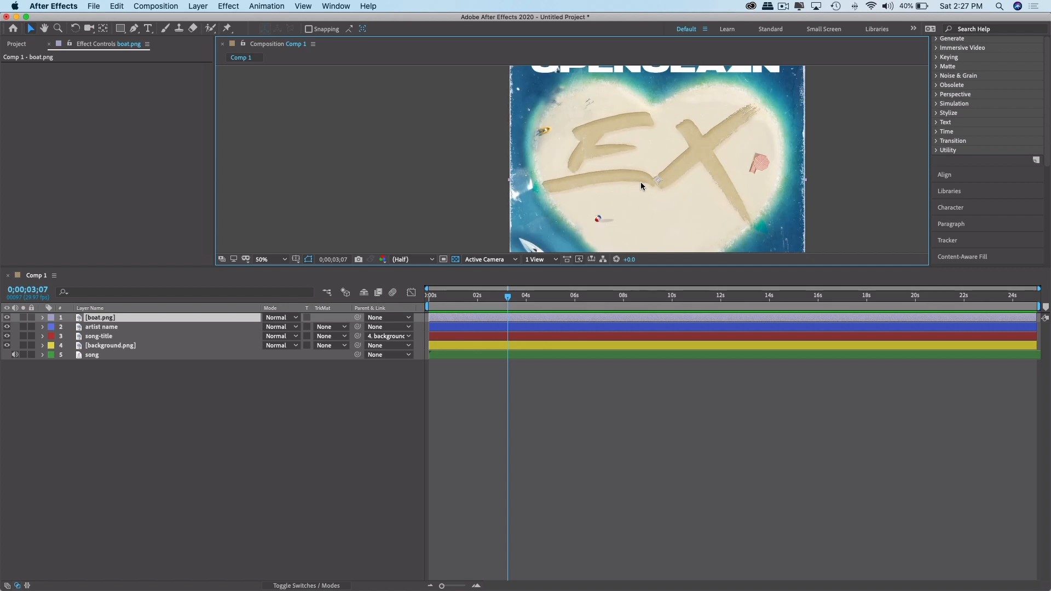
key(apostrophe)
key(apostrophe)
click(117, 347)
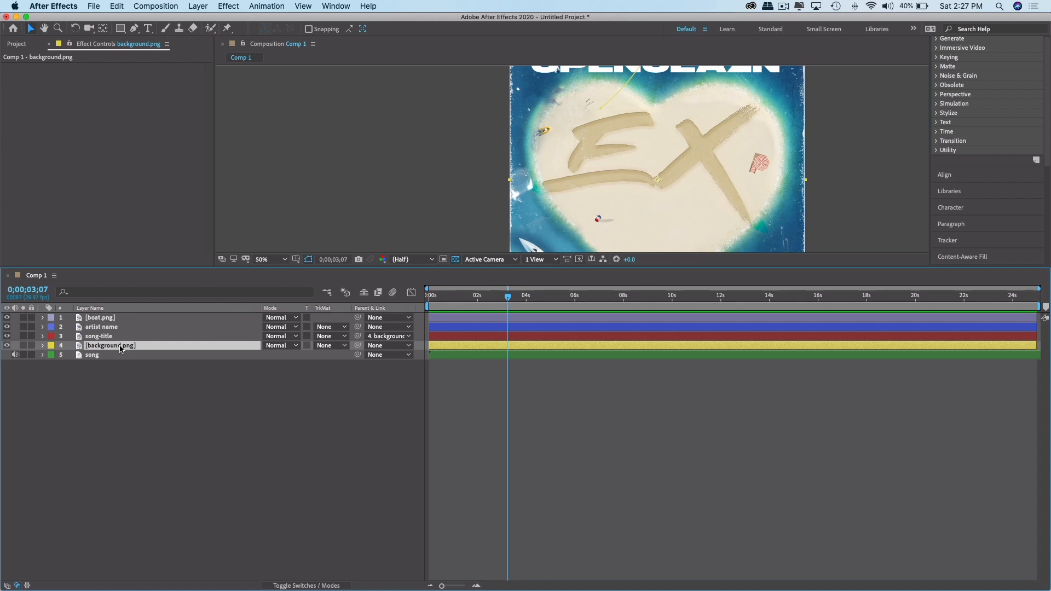
click(106, 337)
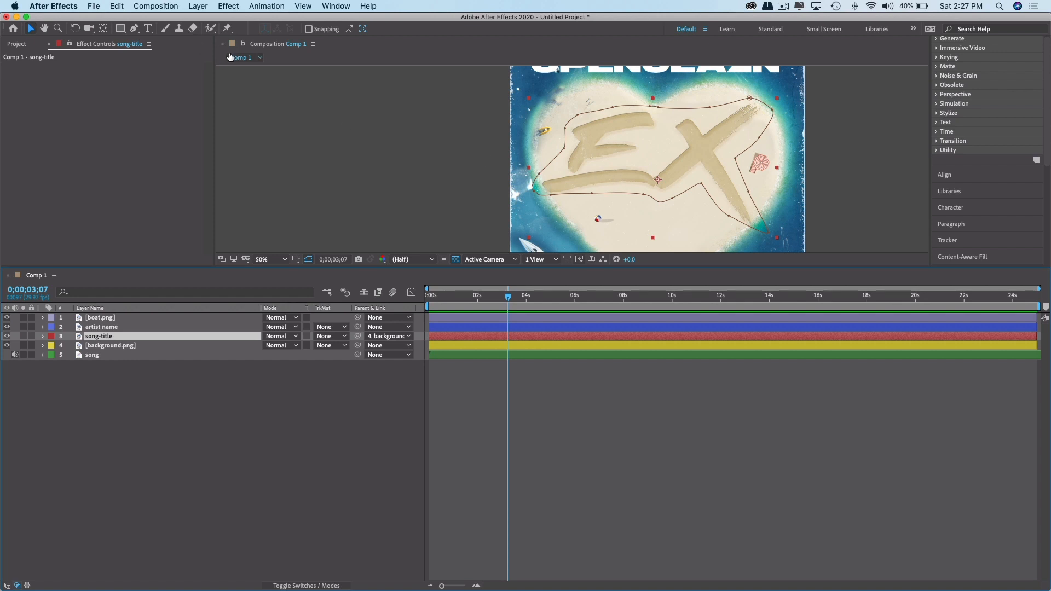
key(g)
click(666, 115)
click(570, 137)
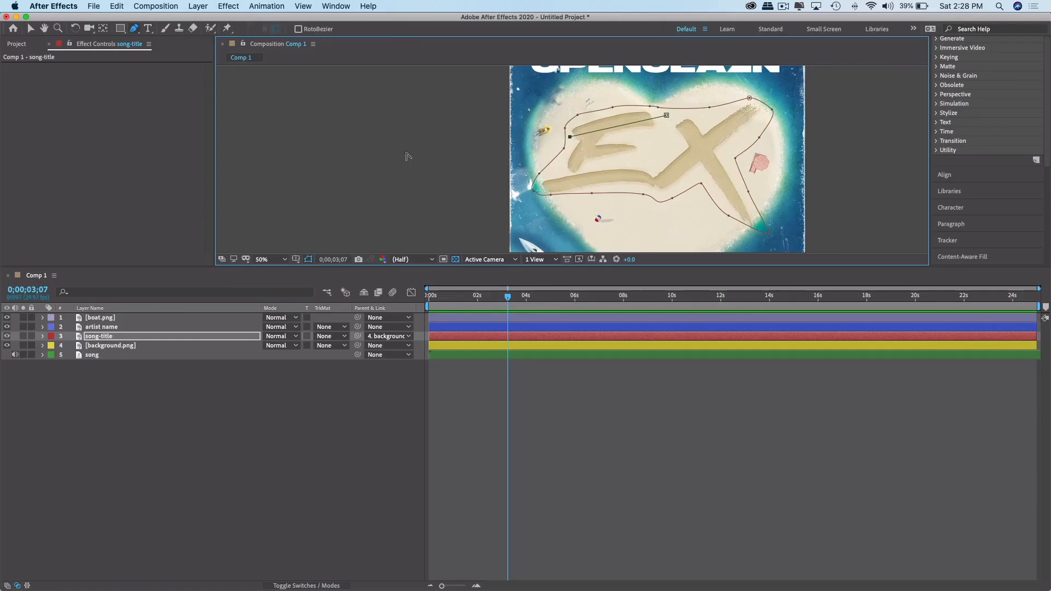
key(v)
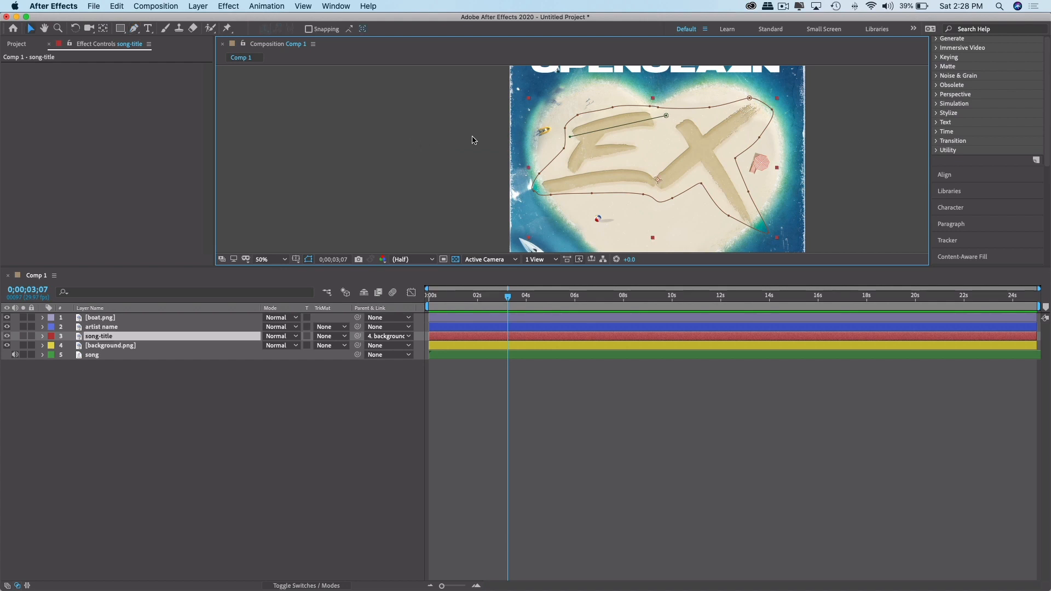
Add separate open mask paths on song-title along the stem and the middle arm of the E.
key(g)
click(602, 116)
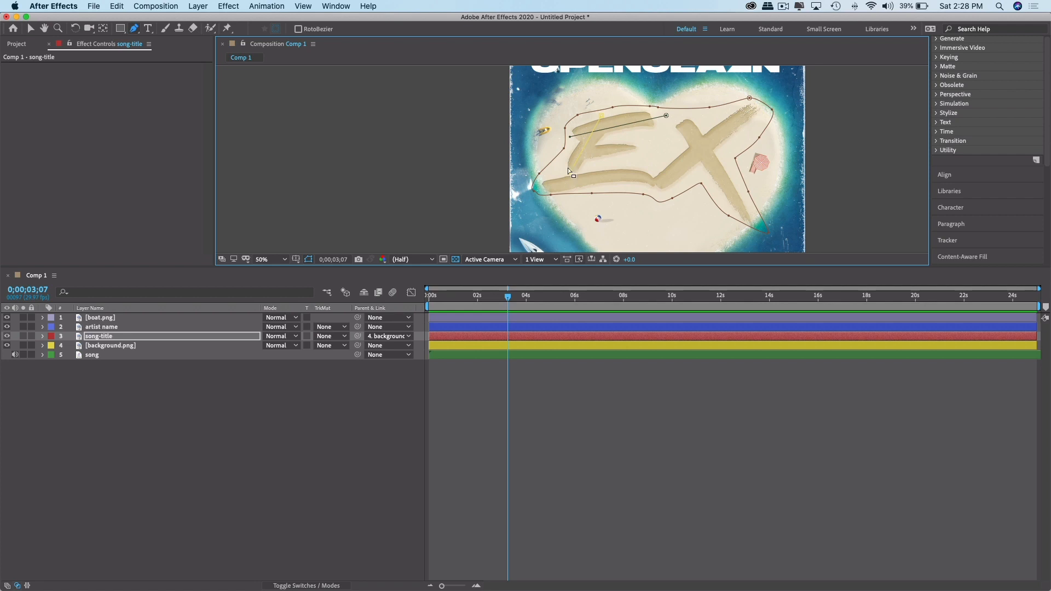
key(v)
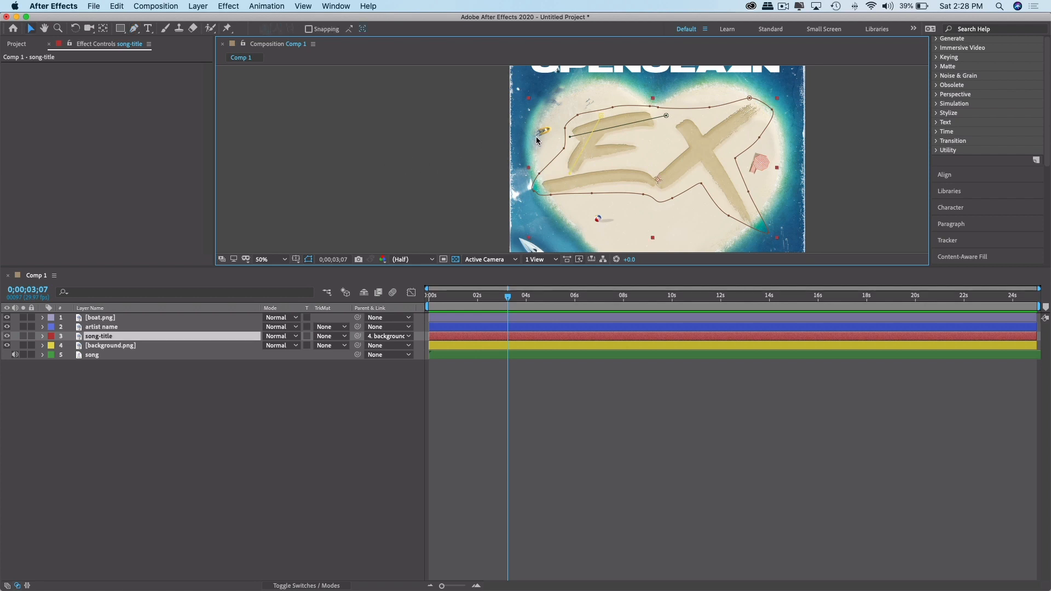
key(g)
click(648, 146)
click(564, 157)
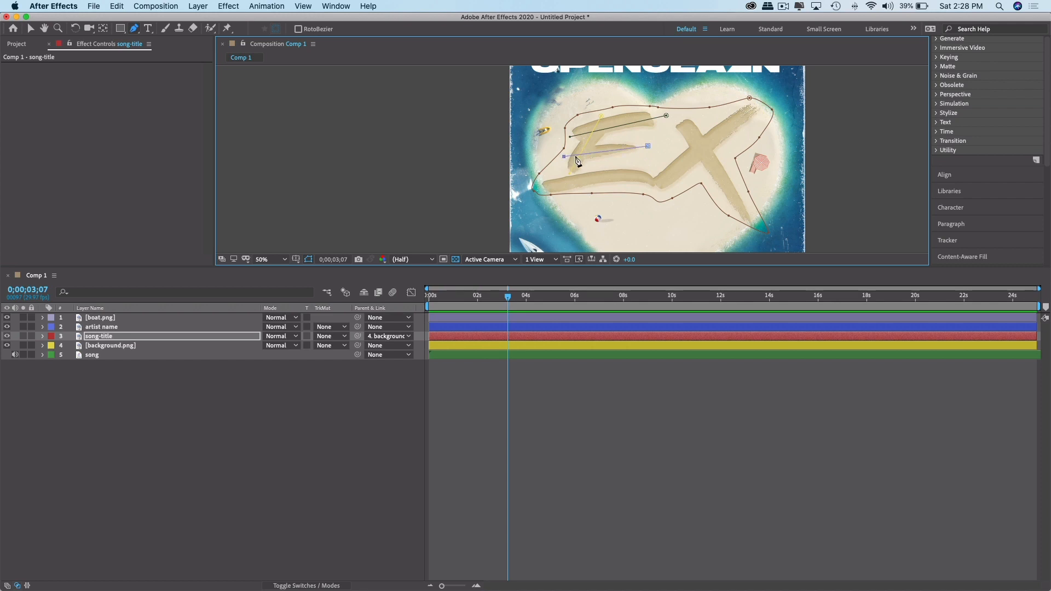
key(v)
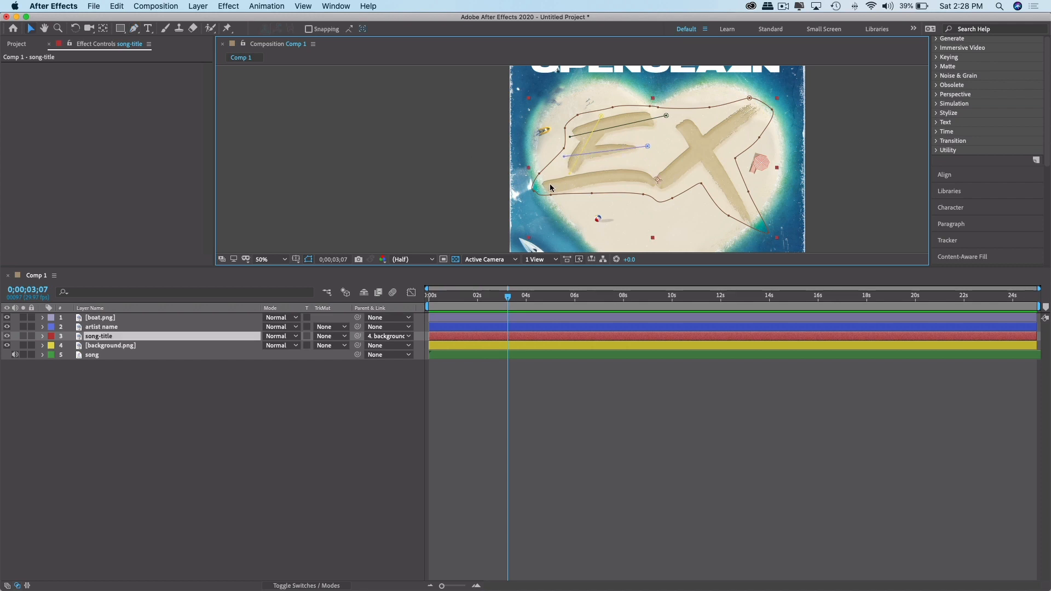
Draw a curved open mask path on song-title along the long bottom stroke of the E.
key(g)
click(541, 188)
click(657, 179)
key(v)
Draw two open mask paths on song-title along the crossing diagonals of the X.
key(g)
click(679, 115)
click(747, 218)
key(v)
key(g)
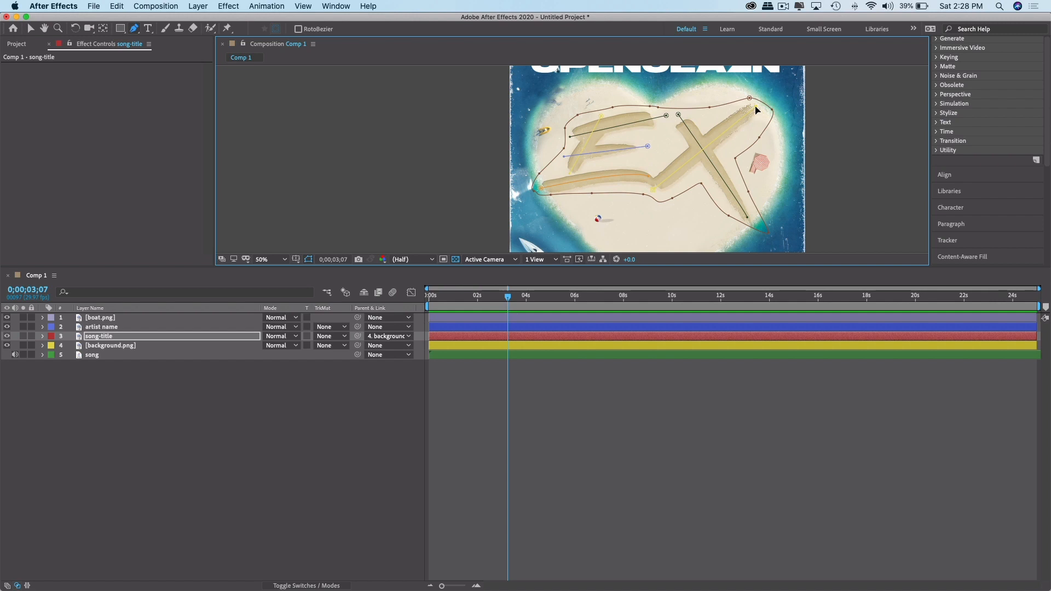
key(v)
click(721, 127)
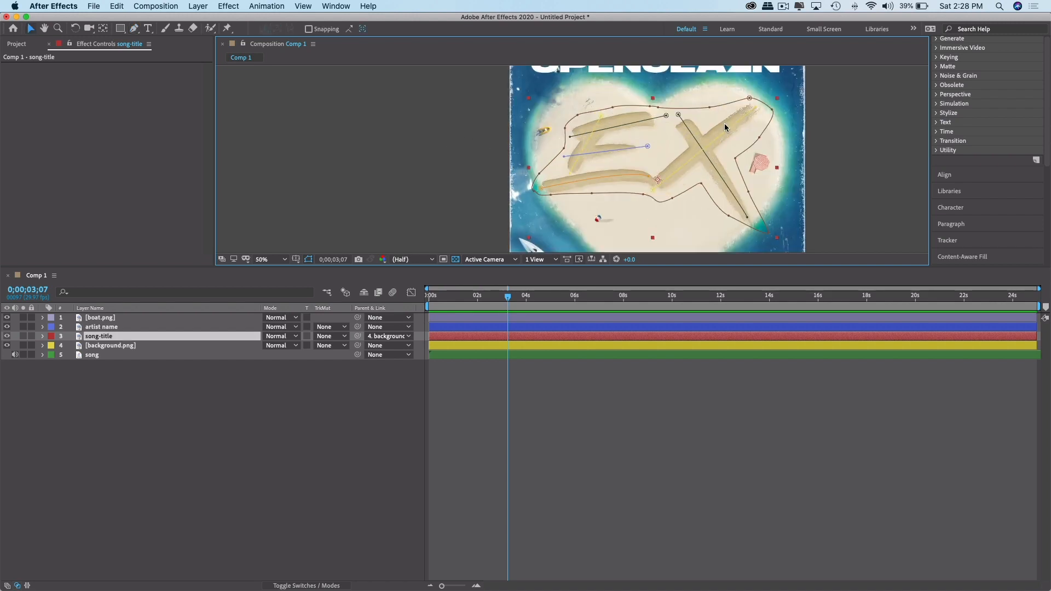
Apply the Stroke effect to song-title with paint style Reveal Original Image and All Masks enabled.
click(228, 6)
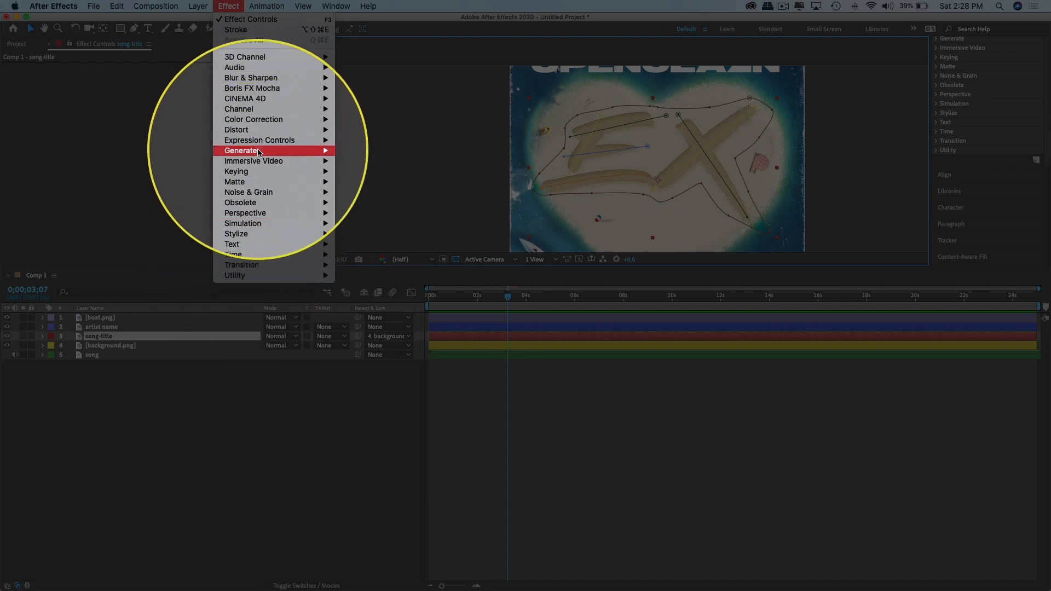
click(376, 391)
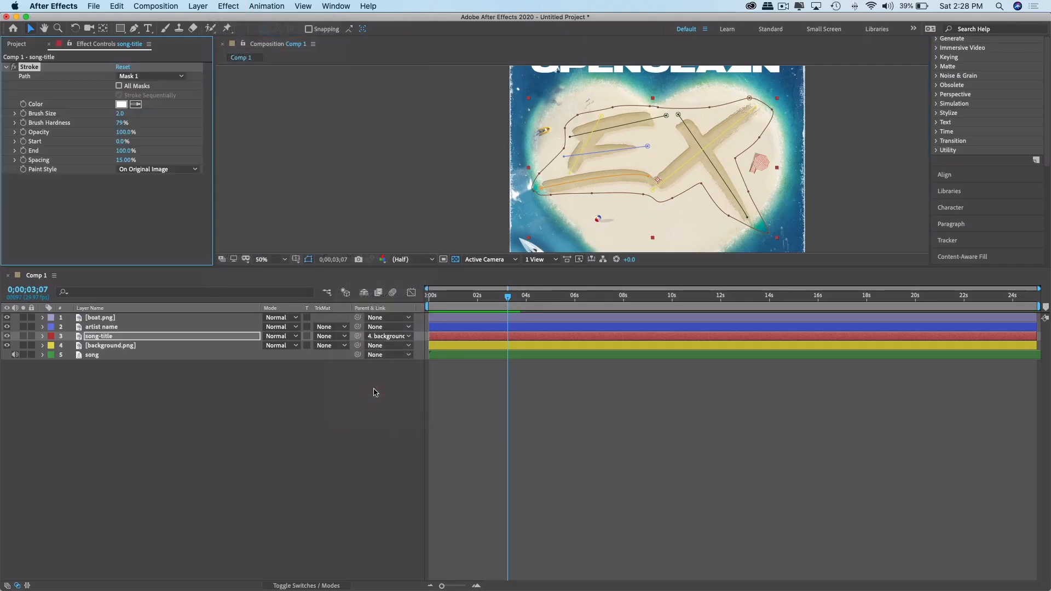
click(164, 169)
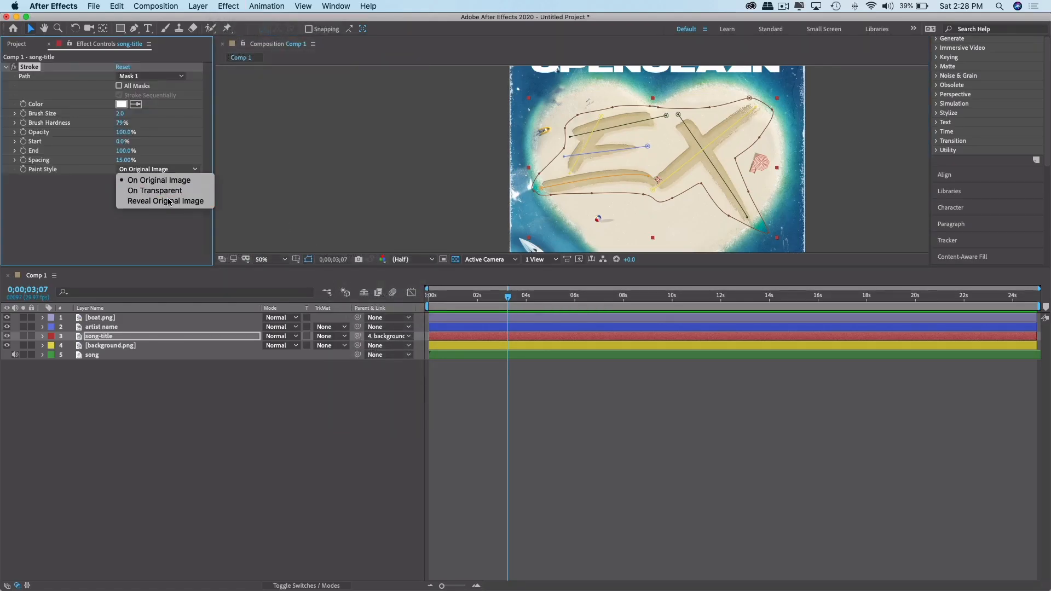
click(170, 201)
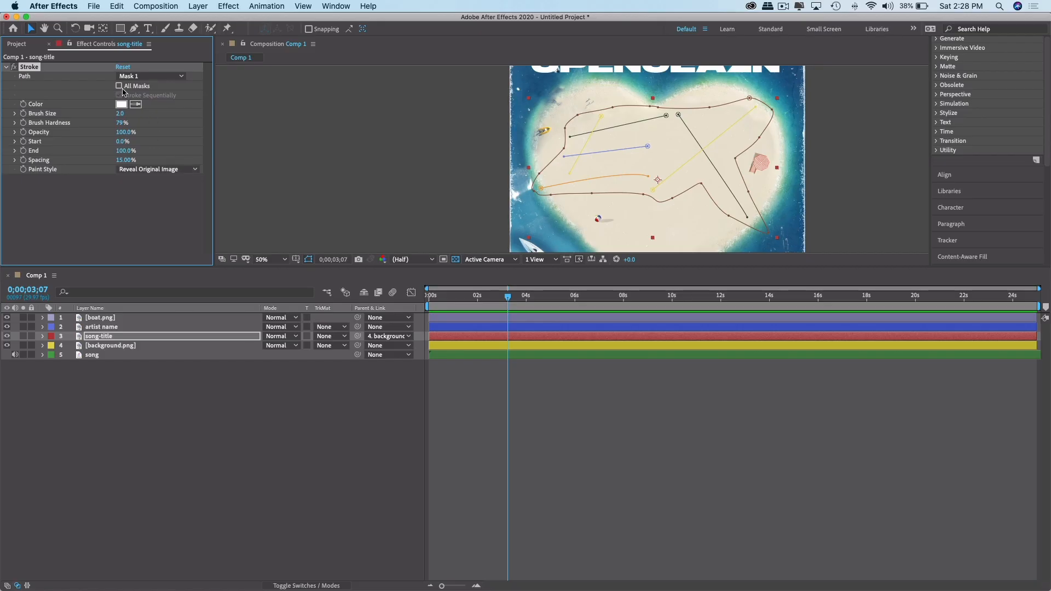
click(119, 86)
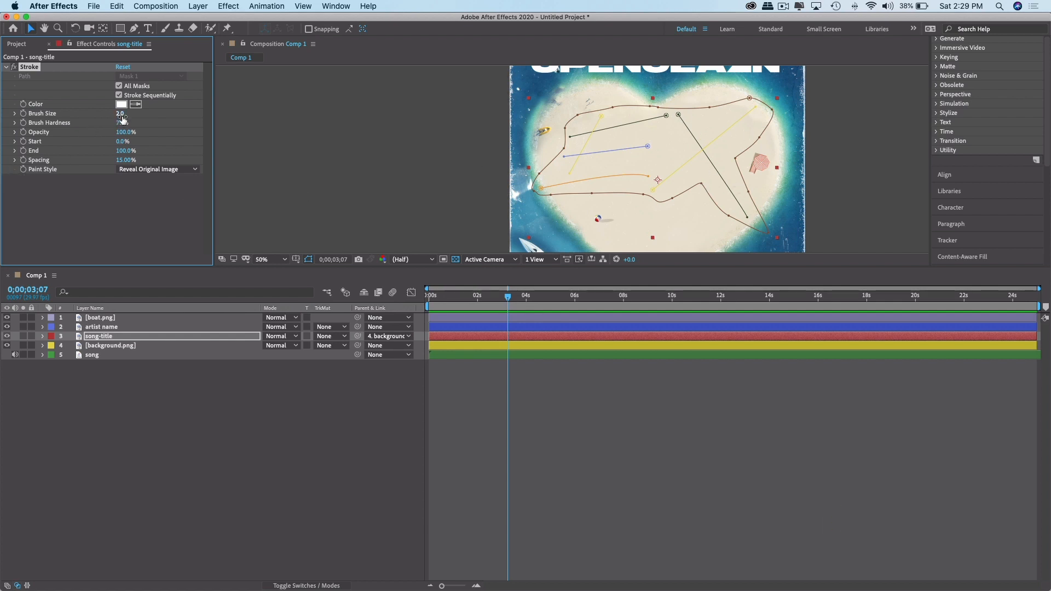
Increase the Stroke effect's brush size to 145.8, keeping End at 100%, to cover the whole EX lettering.
drag(122, 118, 140, 120)
drag(507, 296, 429, 296)
drag(121, 151, 101, 151)
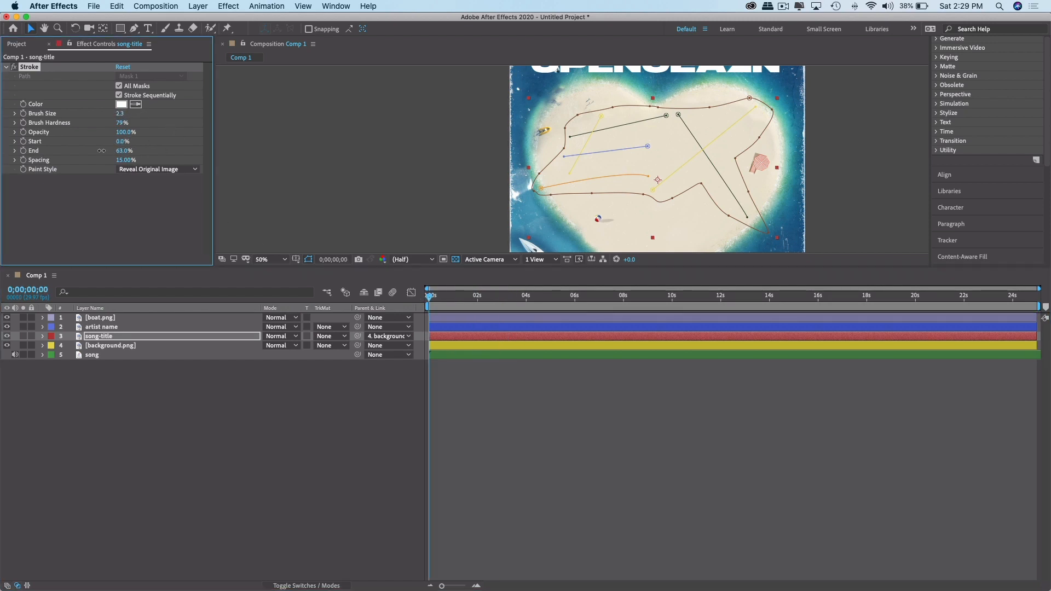
click(496, 297)
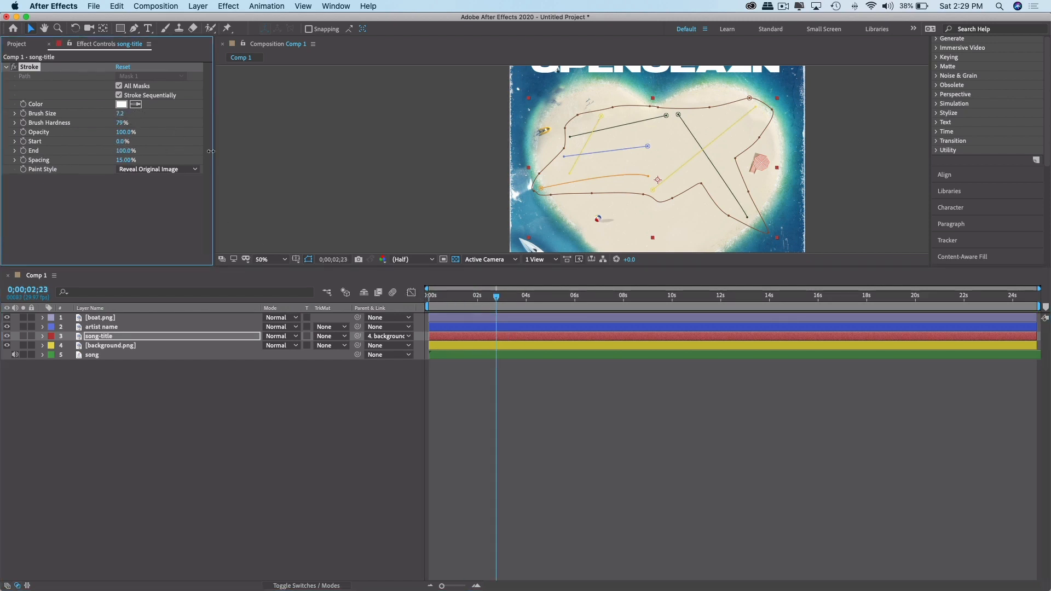
drag(121, 113, 244, 155)
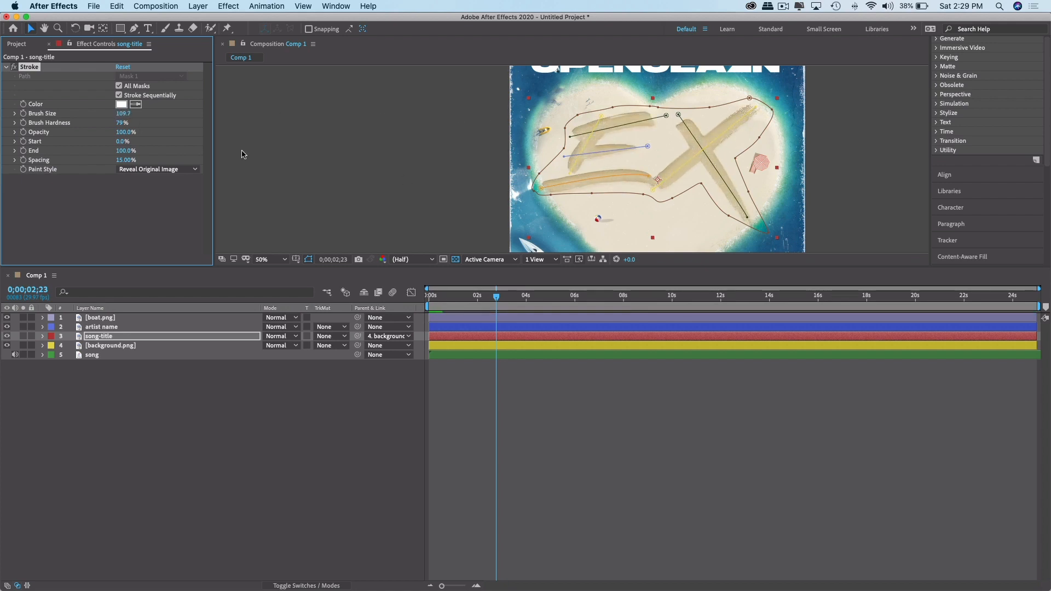
drag(119, 113, 146, 113)
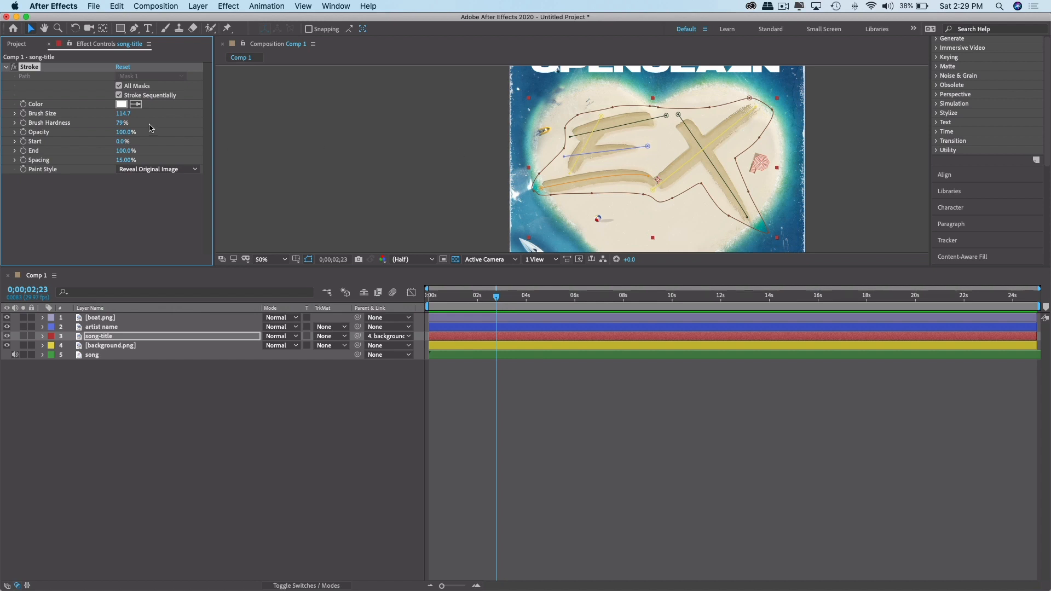
drag(123, 113, 170, 112)
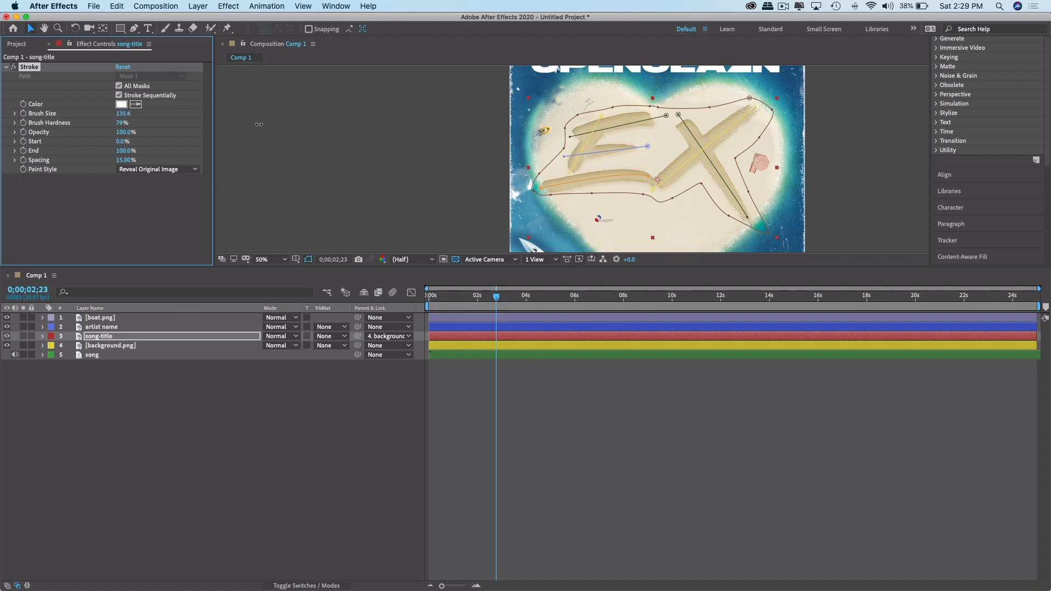
drag(309, 127, 311, 127)
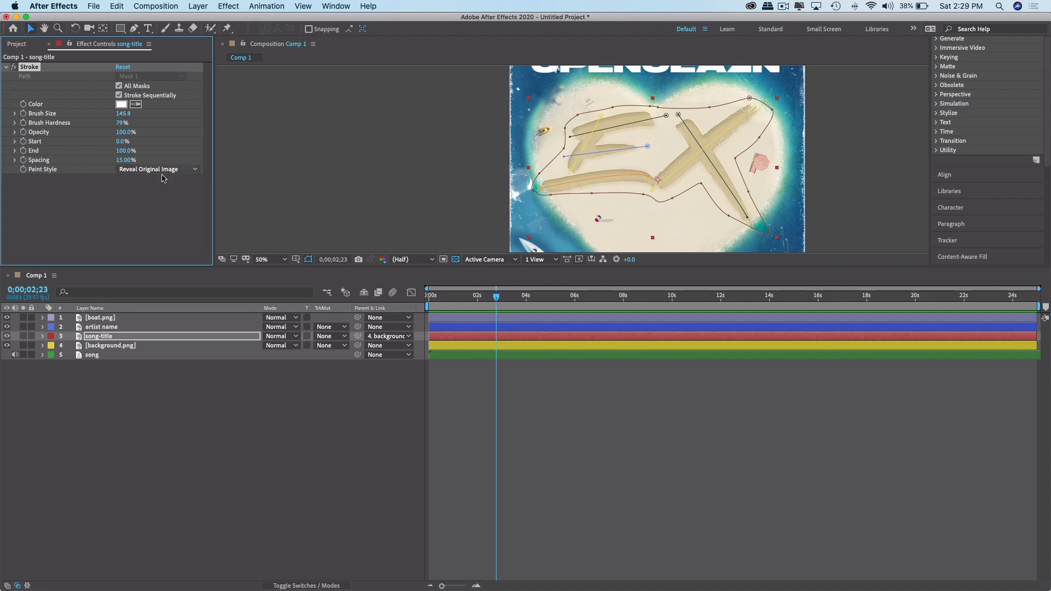
Move the current time to 0;00;06;01 and keyframe the Stroke effect's End at 100%.
click(507, 308)
key(Home)
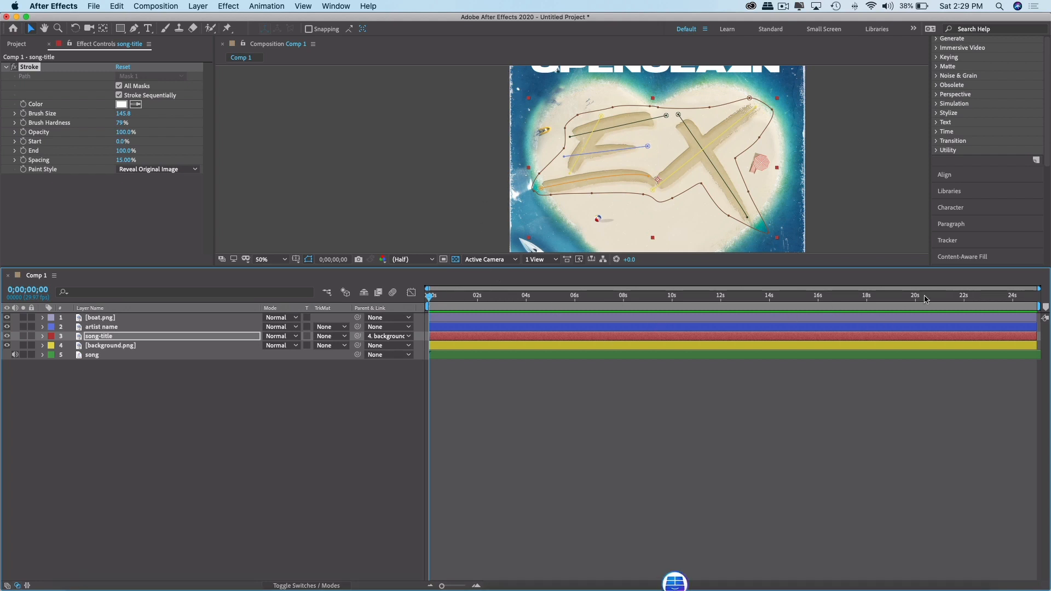
key(space)
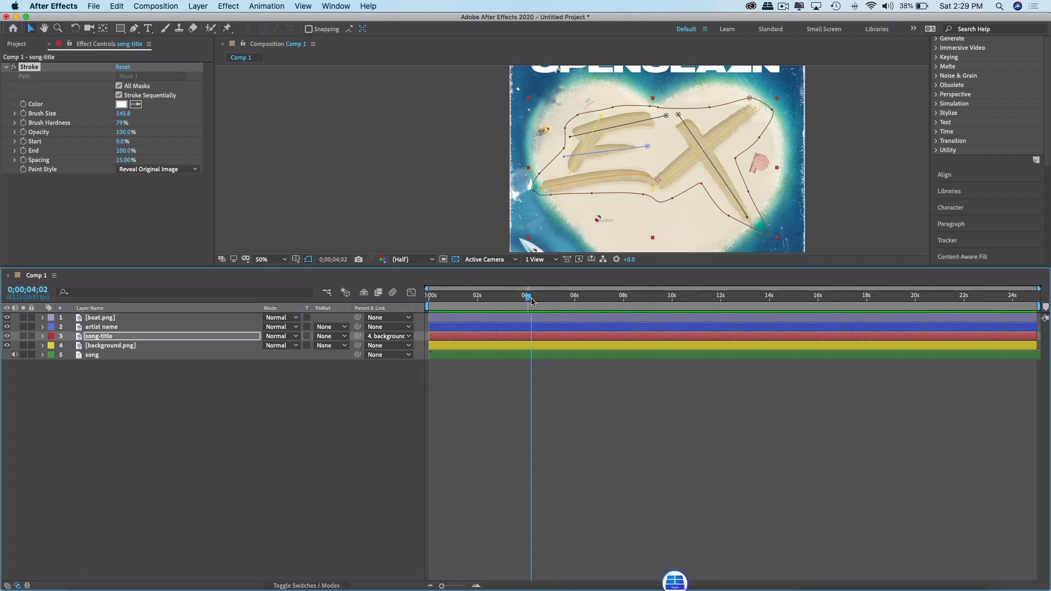
mouse_move(565, 299)
mouse_down()
mouse_move(516, 299)
mouse_move(577, 309)
mouse_move(576, 297)
mouse_up()
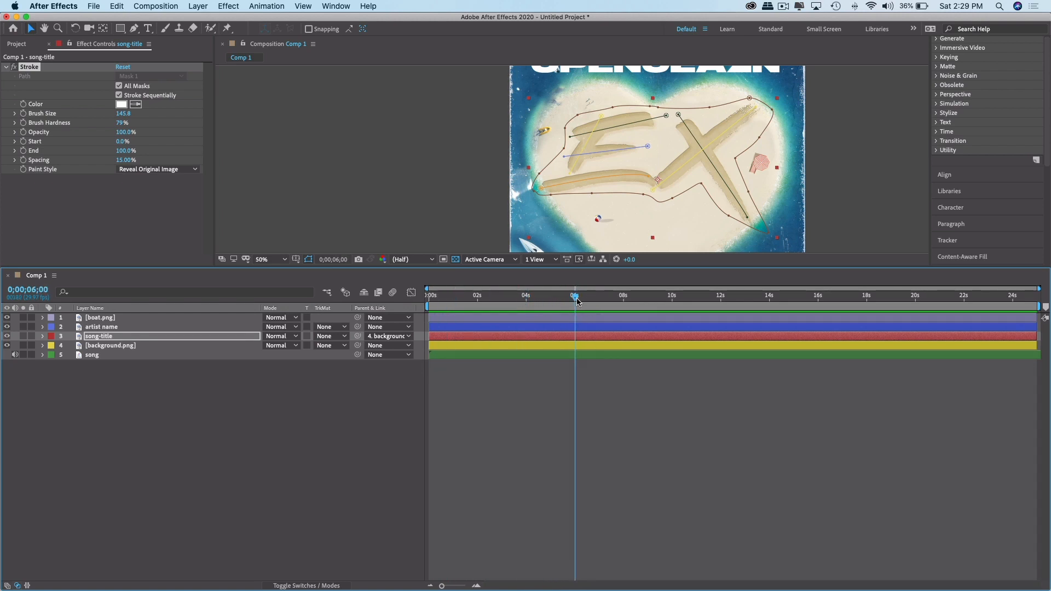
drag(578, 301, 575, 299)
drag(121, 154, 69, 159)
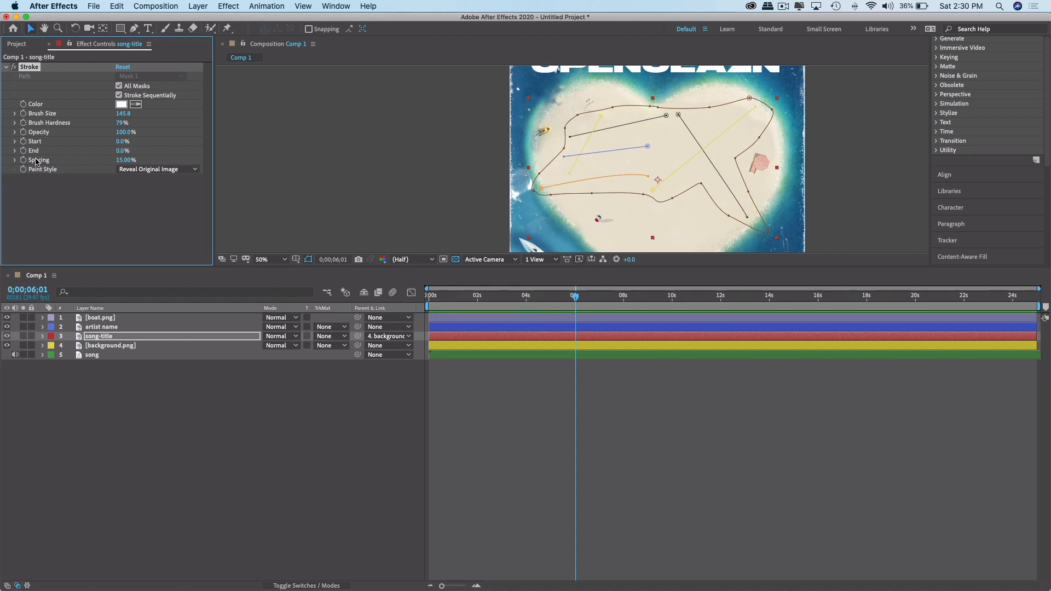
drag(122, 150, 182, 146)
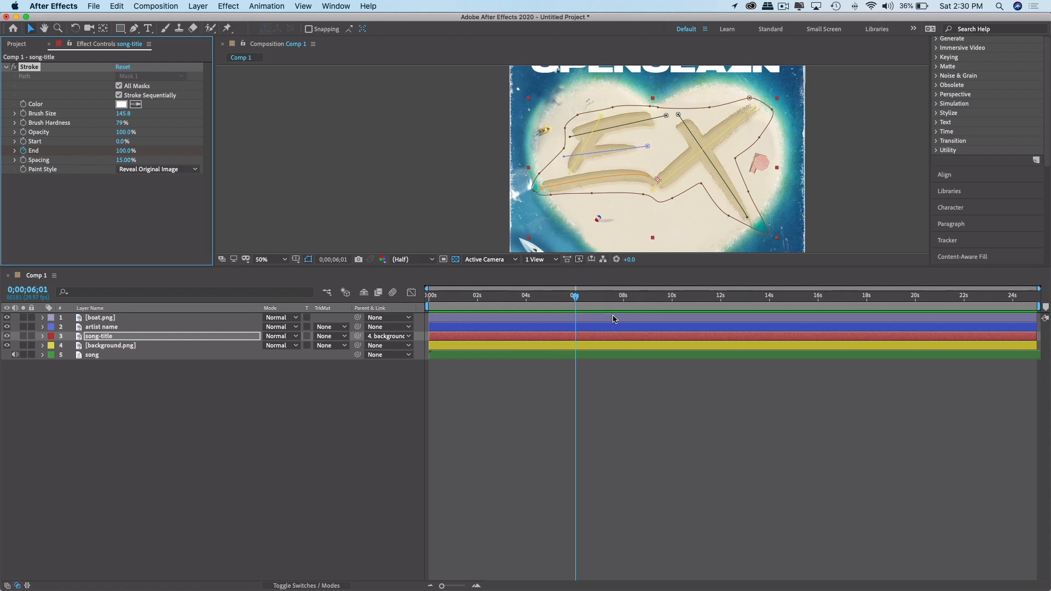
Inspect the song-title layer's keyframed and modified properties in the timeline and collapse them.
key(u)
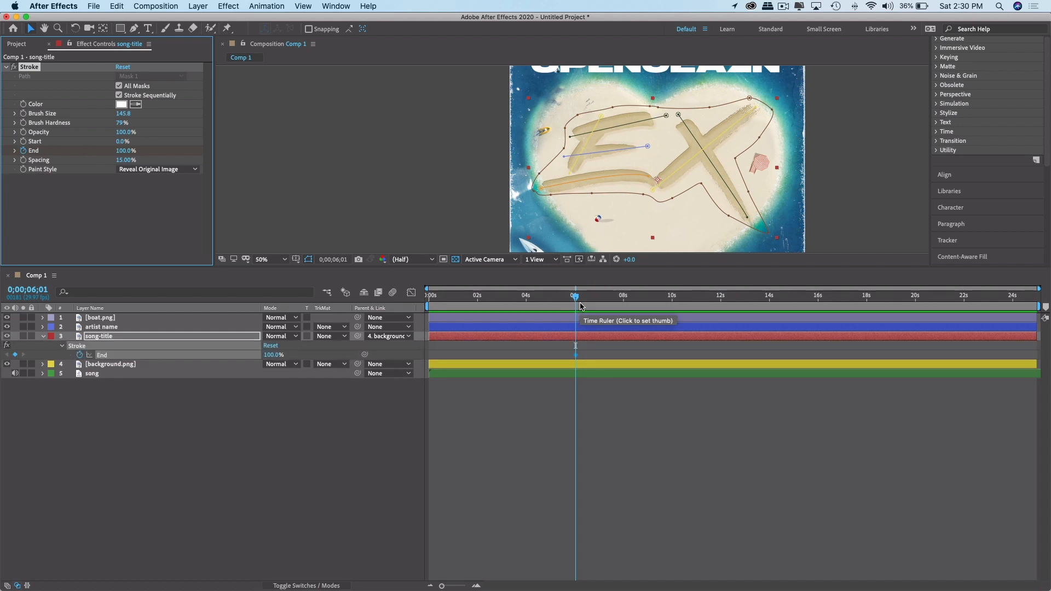
key(u)
key(u)
key(u)
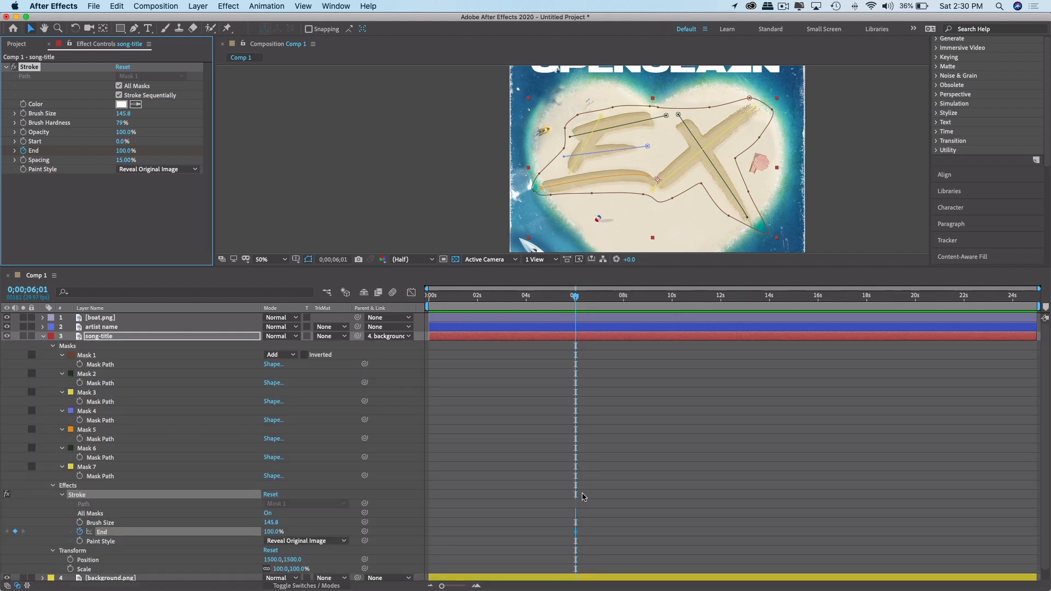
key(u)
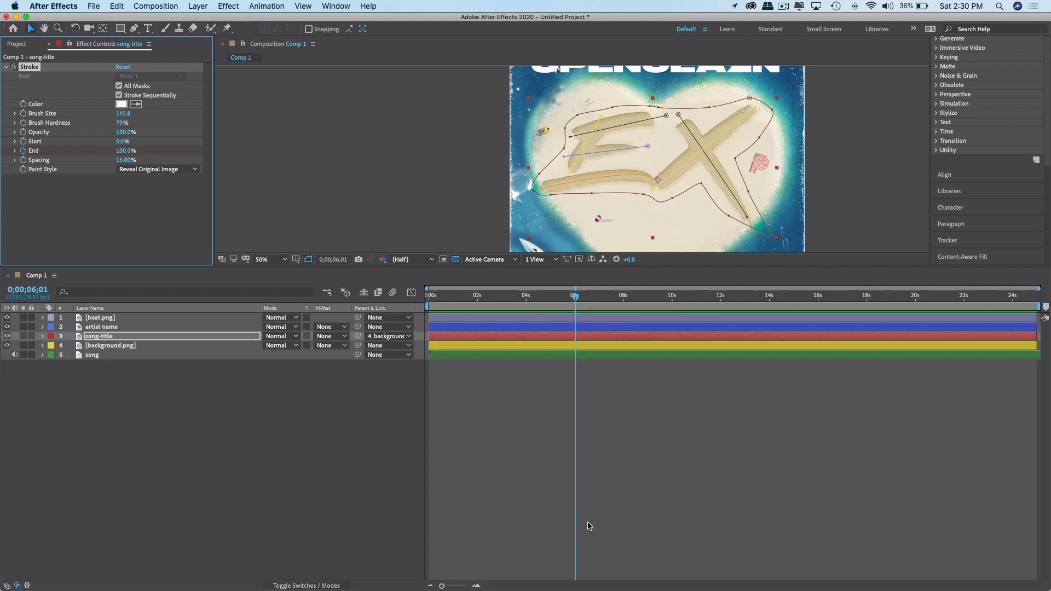
Reveal song-title's modified properties and keyframe the Stroke effect's End at 0% at 0;00;00;00.
key(u)
key(u)
drag(557, 531, 591, 519)
click(602, 529)
key(Home)
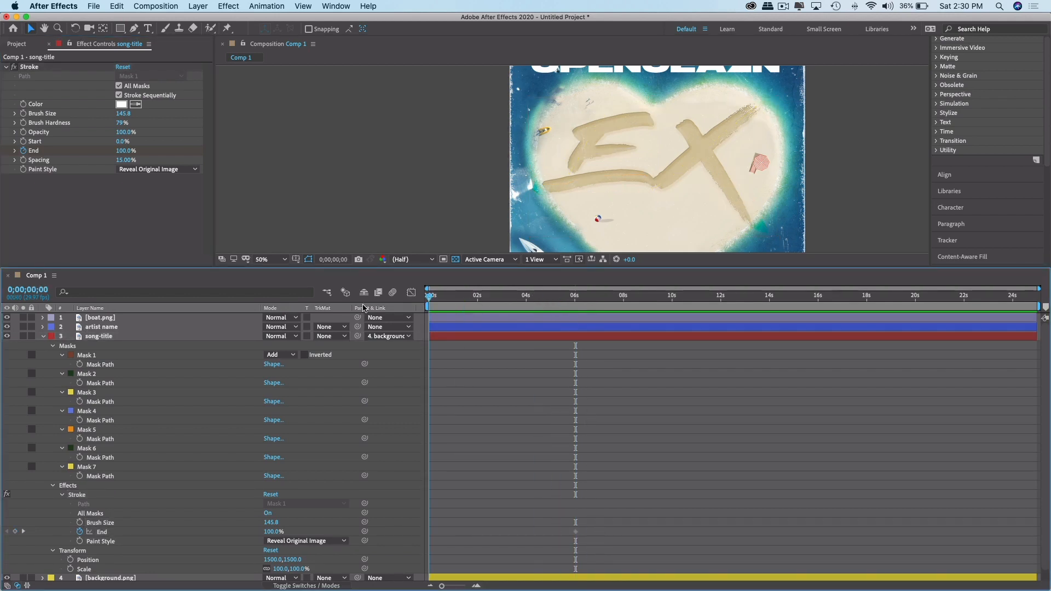
click(576, 532)
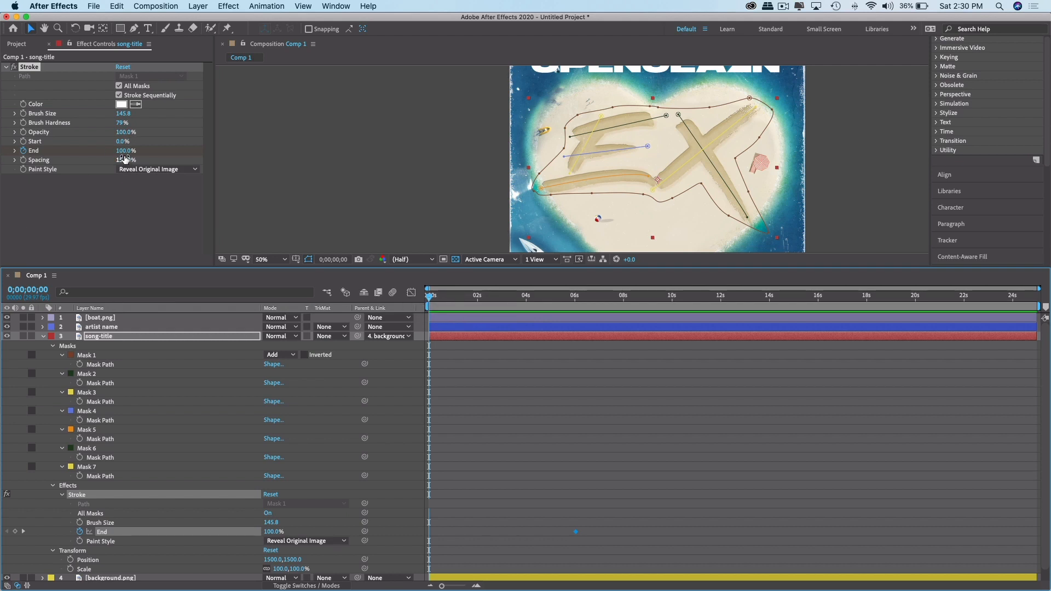
drag(129, 153, 84, 161)
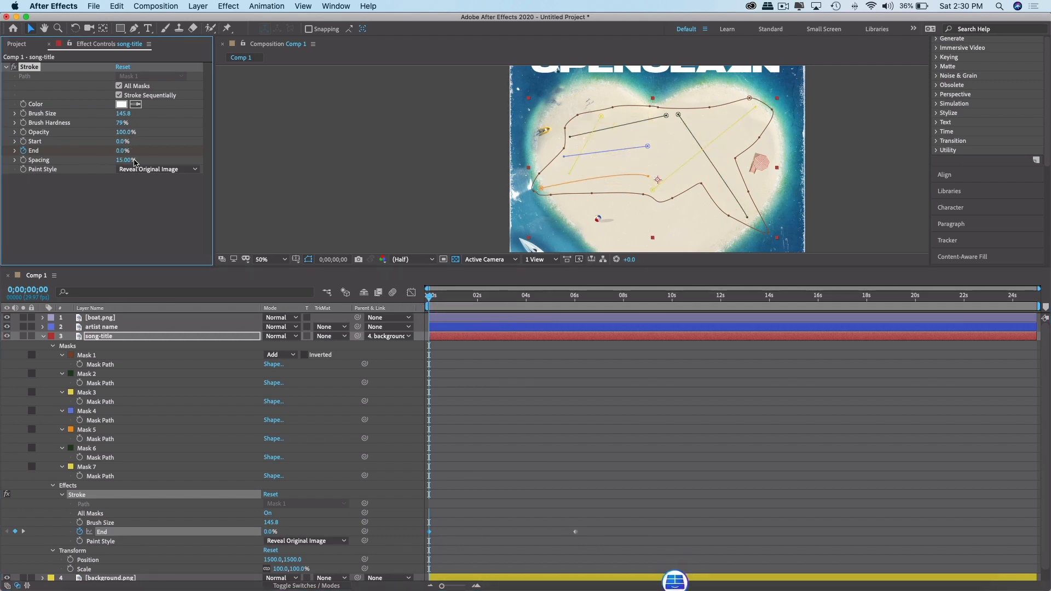
Preview the write-on reveal and move the 100% End keyframe to about 3 s.
click(471, 313)
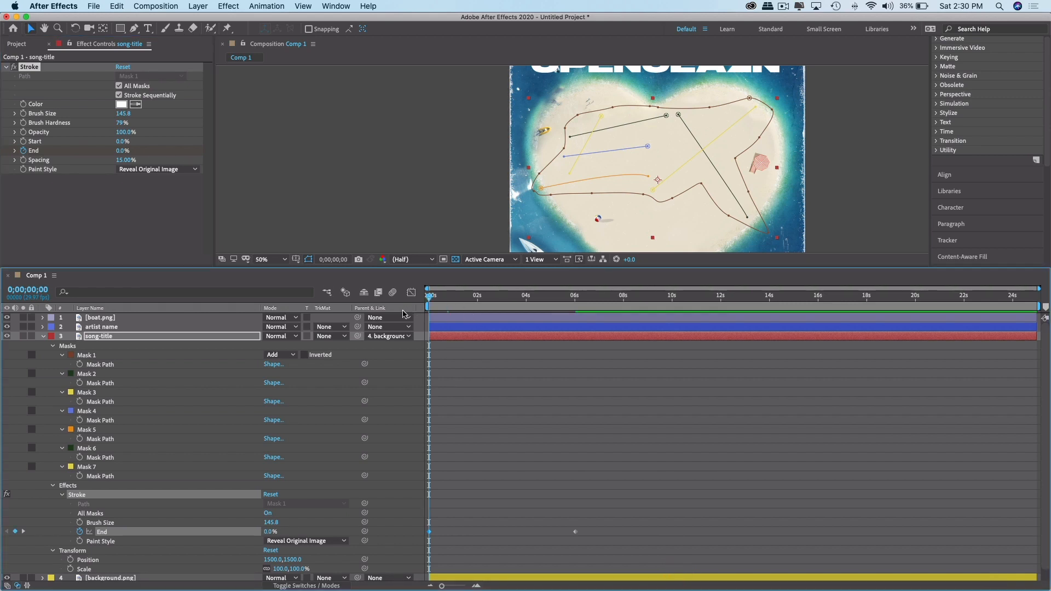
key(space)
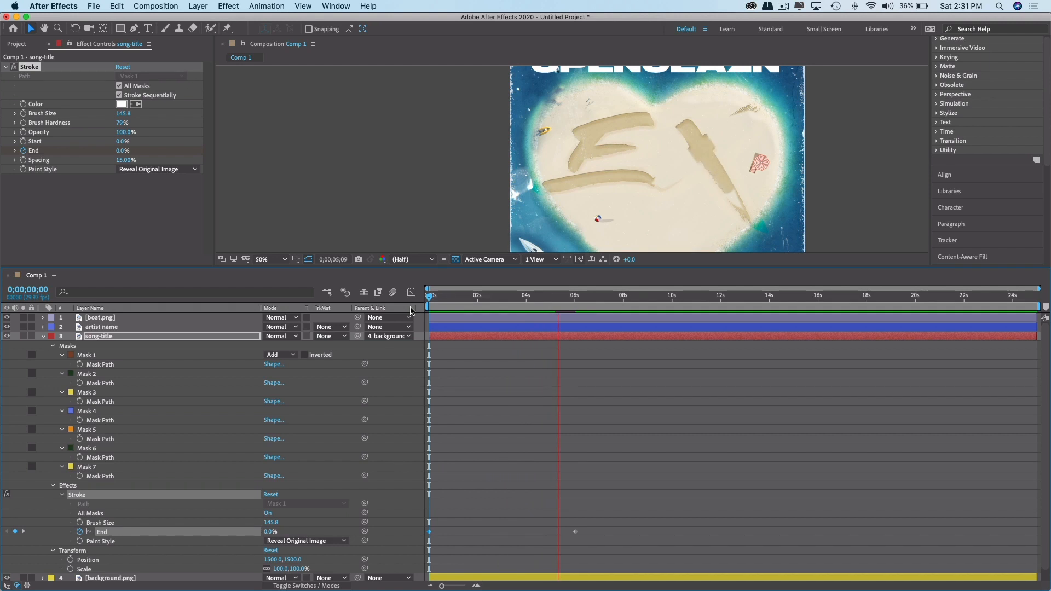
key(space)
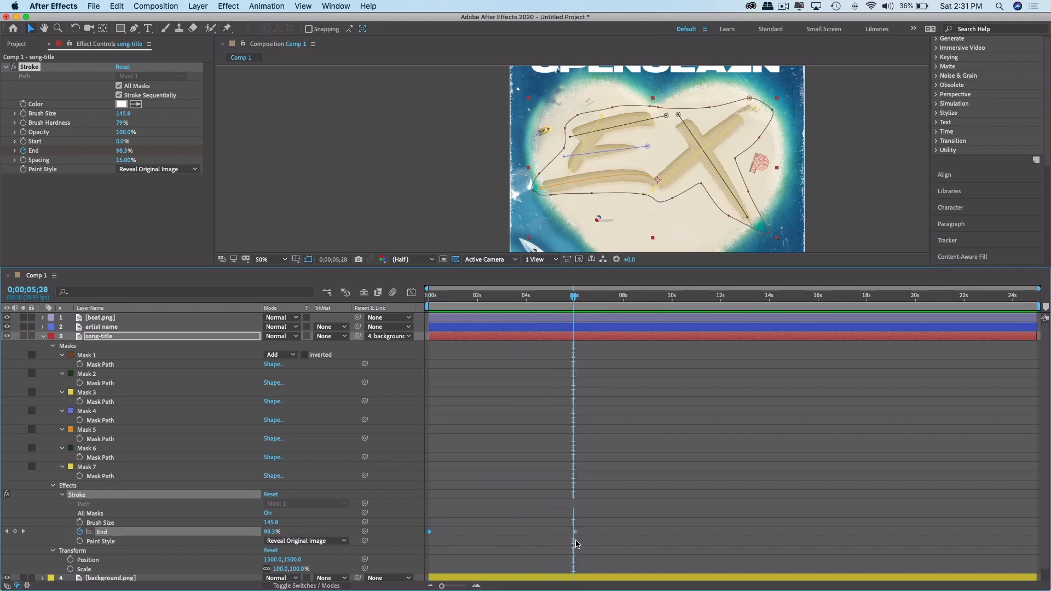
drag(574, 532, 502, 531)
key(Home)
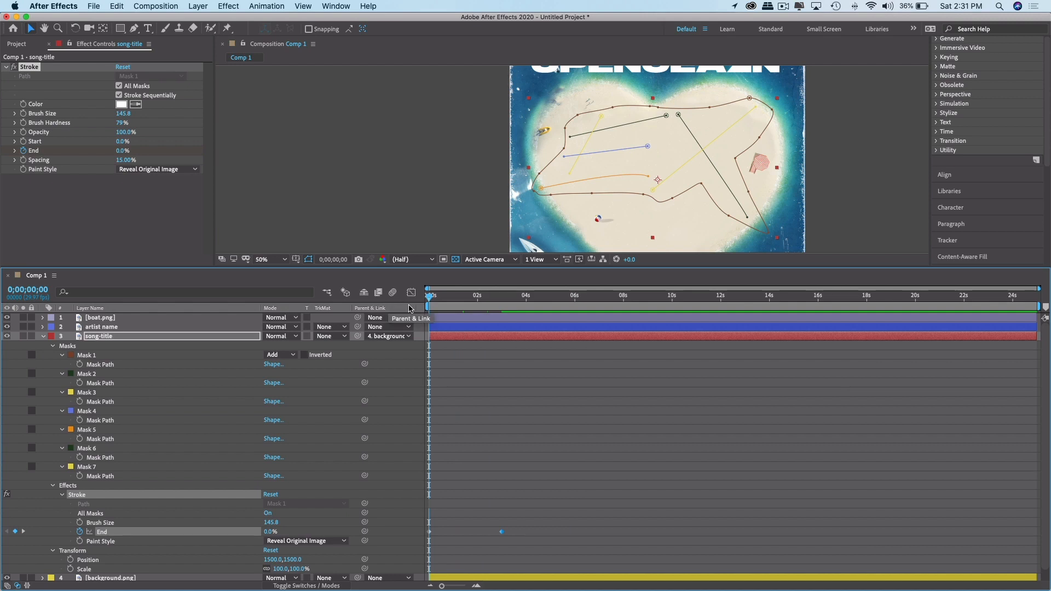
Turn off Stroke Sequentially so all strokes draw together and preview the reveal.
click(119, 95)
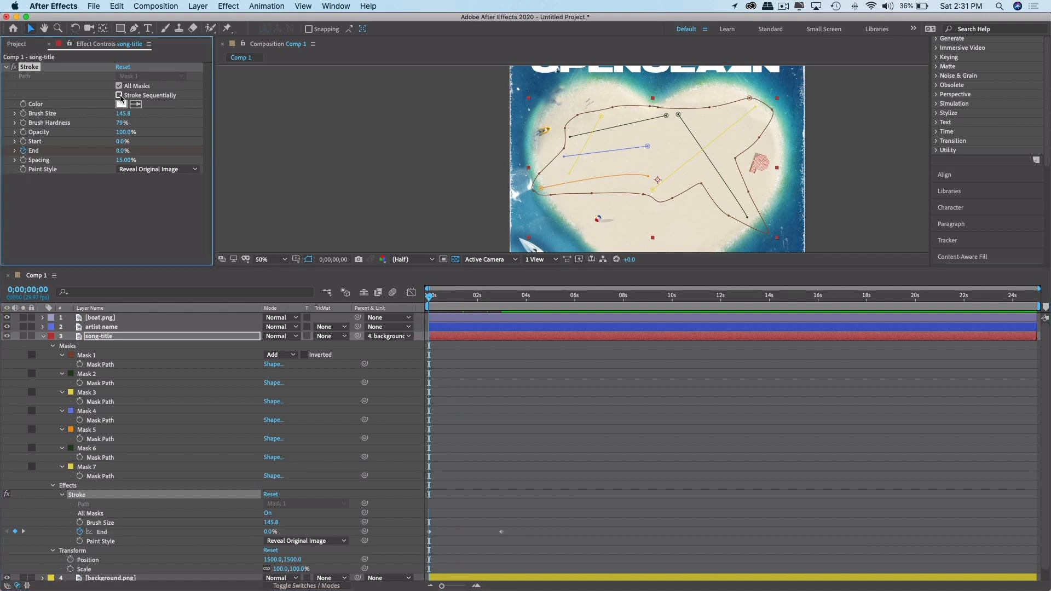
click(416, 303)
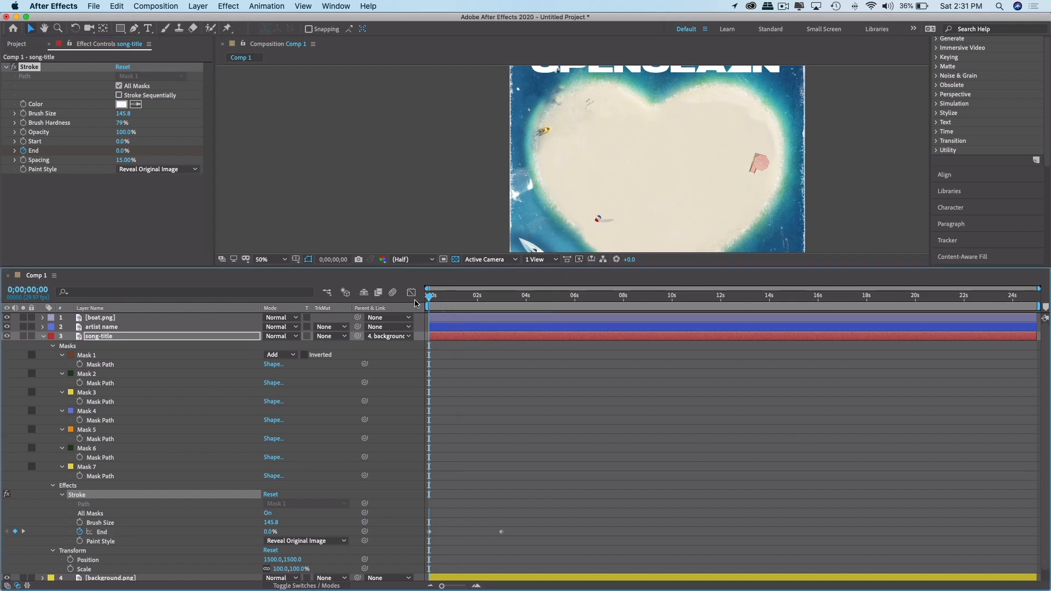
key(space)
key(space)
Move the 100% End keyframe to about 1.9 s and preview the faster reveal from the start.
drag(501, 532, 475, 531)
drag(476, 296, 398, 309)
key(space)
key(space)
Re-enable Stroke Sequentially and preview the strokes drawing one after another.
click(119, 96)
key(space)
key(space)
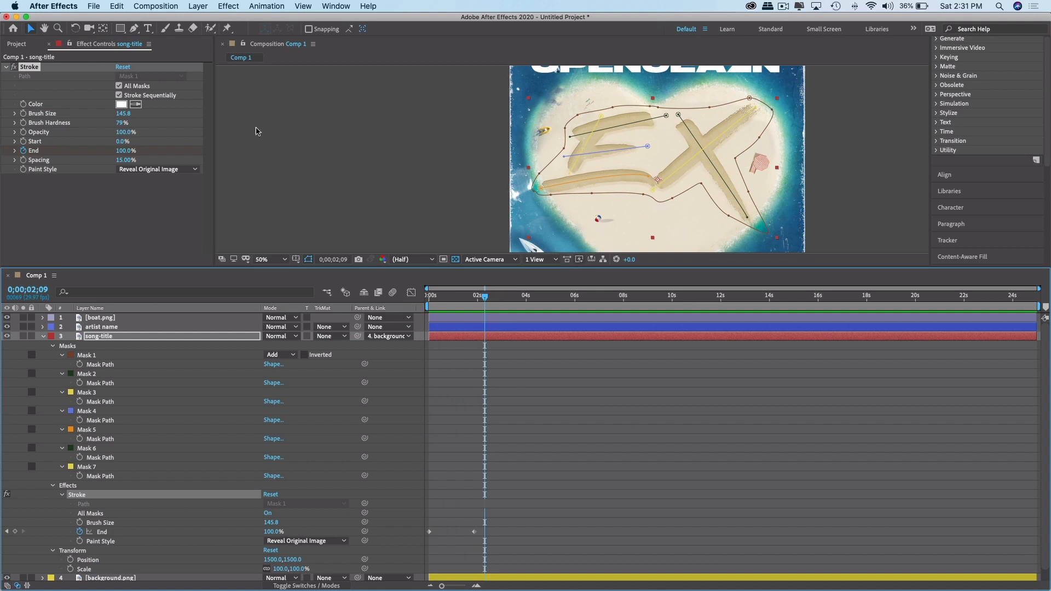
Preview the sequential reveal from the start of the composition and show song-title's modified properties again.
click(174, 81)
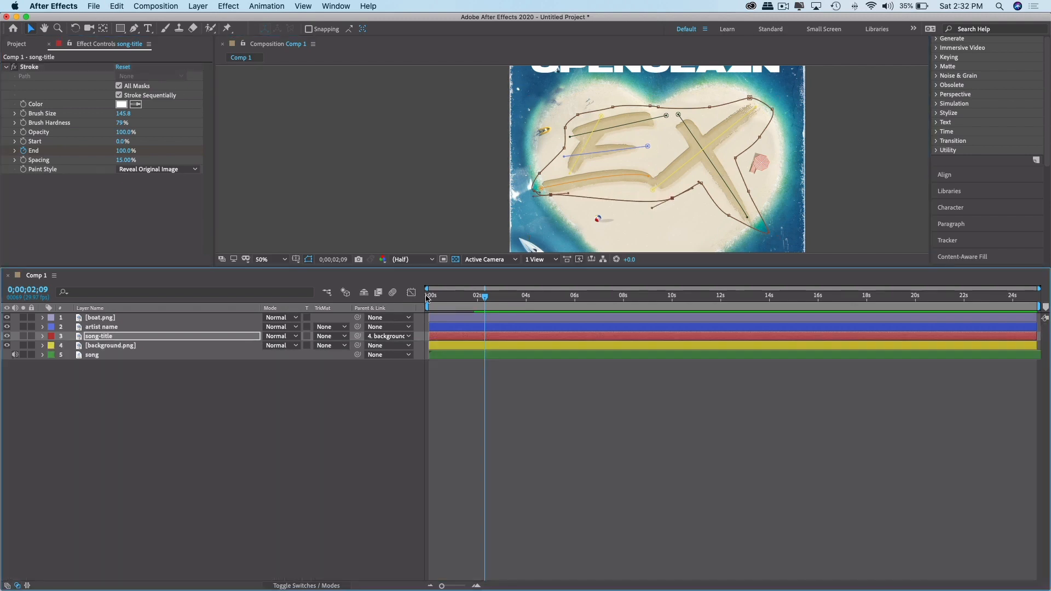
key(space)
drag(485, 297, 427, 305)
key(space)
key(u)
key(u)
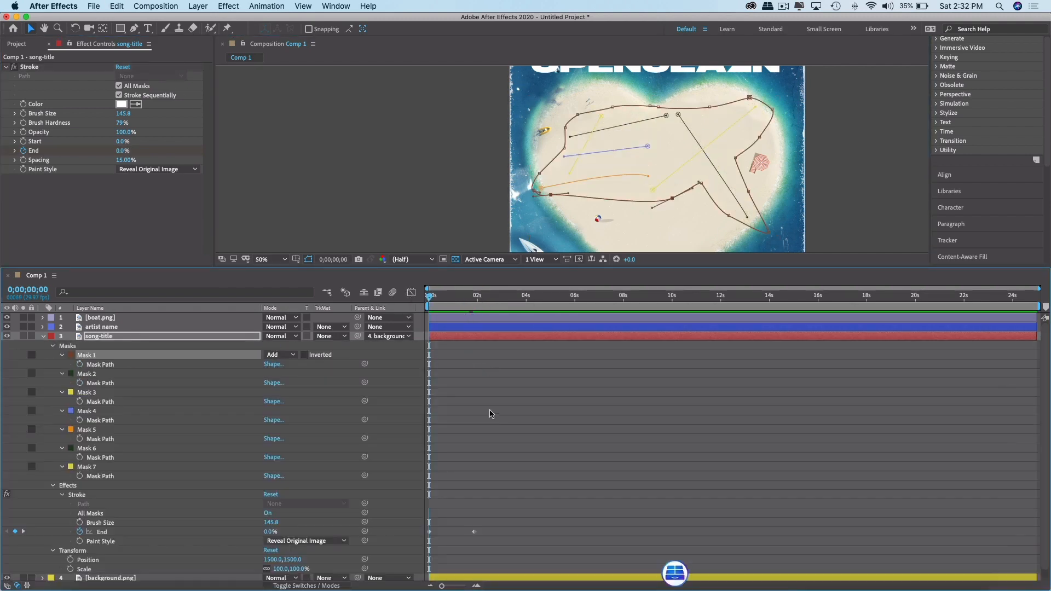
key(space)
key(space)
Move the 100% End keyframe to about 1.5 s, turn off Stroke Sequentially and preview the reveal.
drag(429, 296, 465, 296)
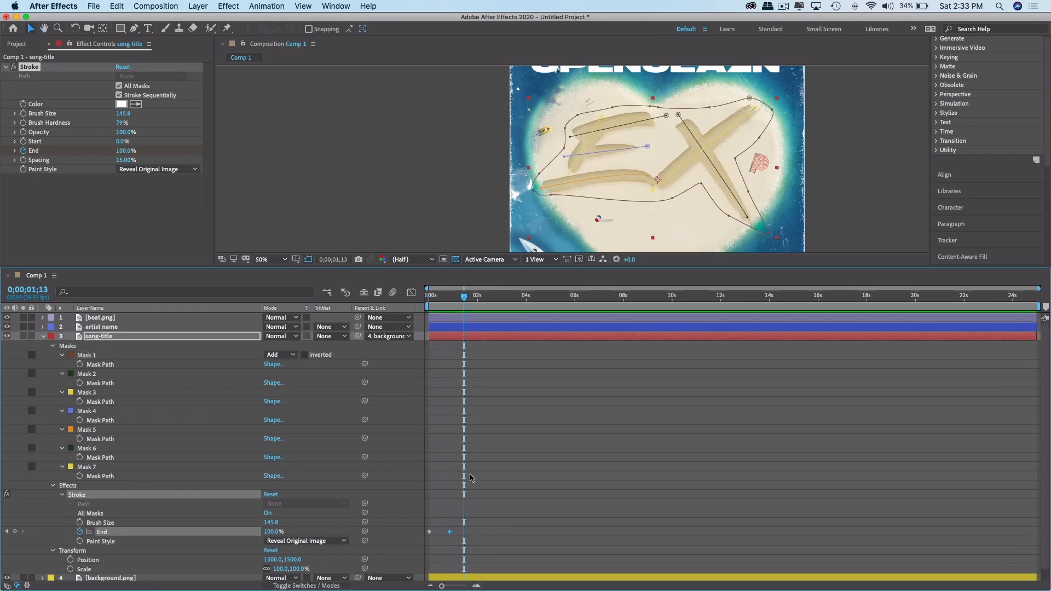
drag(451, 532, 466, 531)
click(119, 95)
drag(464, 296, 426, 302)
key(space)
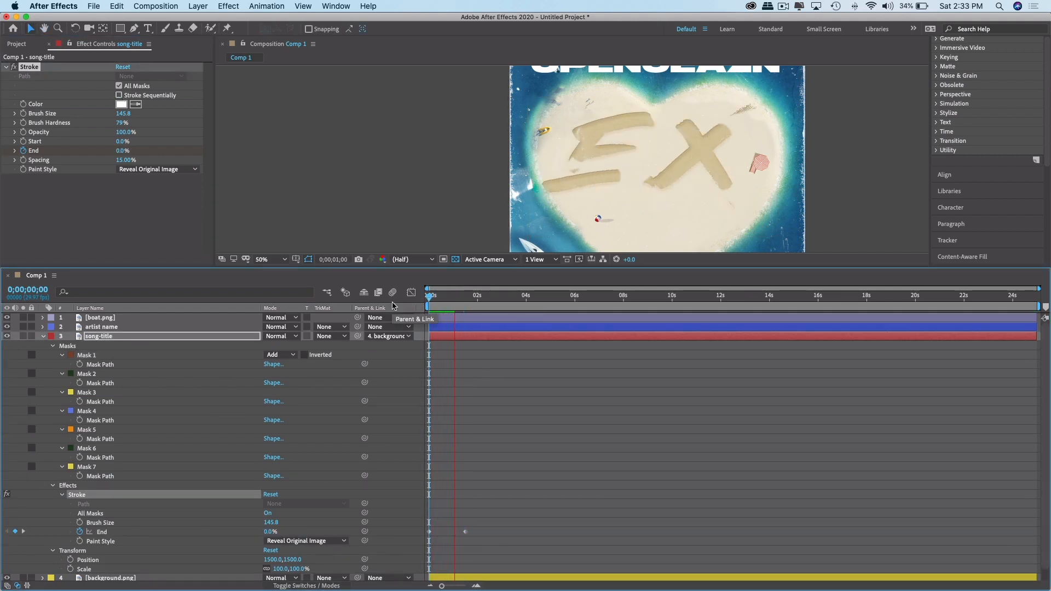
key(space)
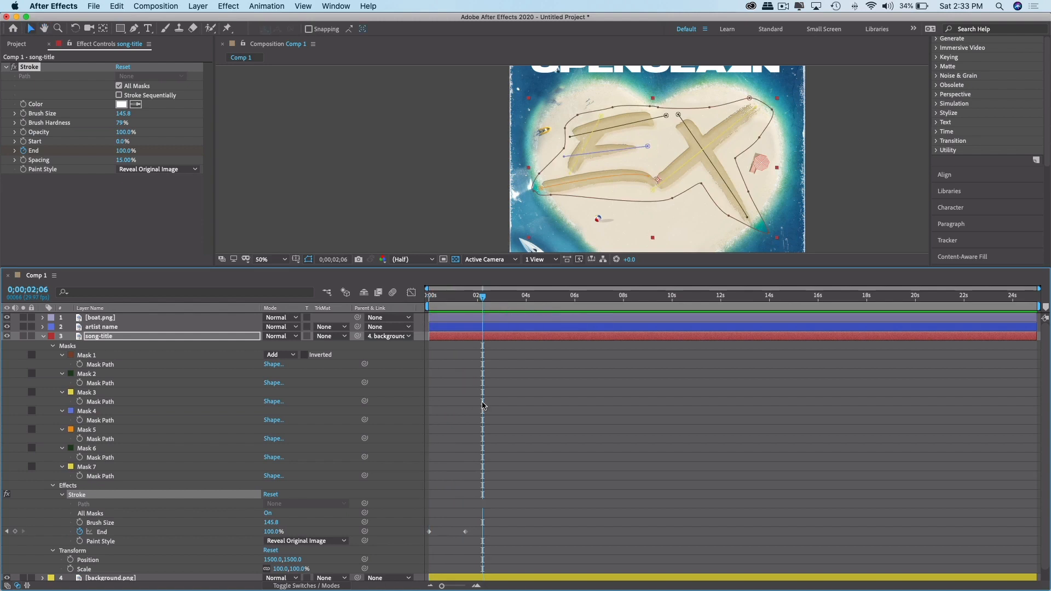
Apply Easy Ease to both Stroke End keyframes and preview the eased reveal from the start.
scroll(504, 367, down, 1)
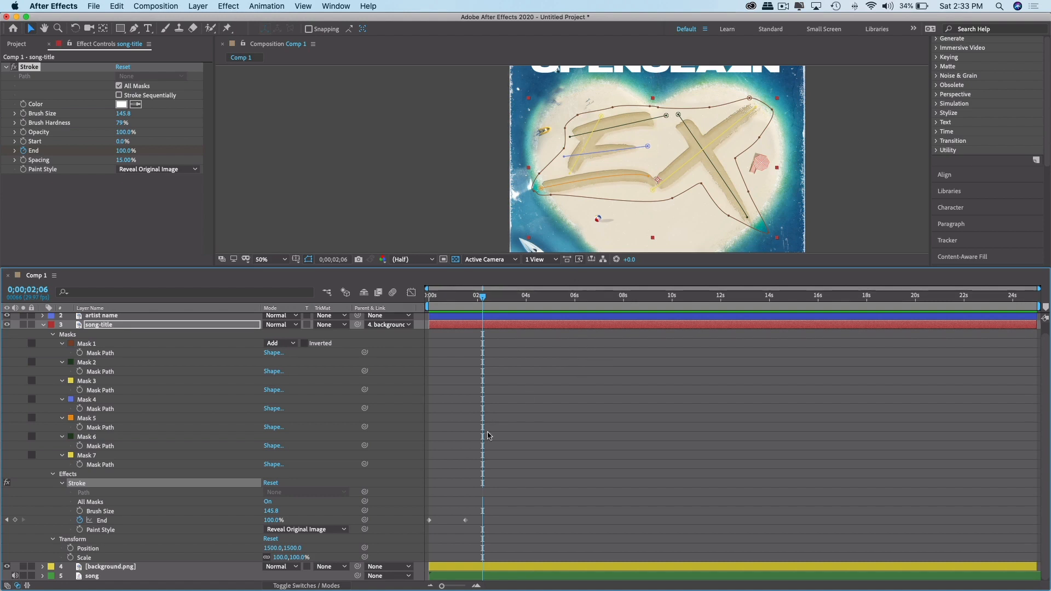
click(428, 495)
drag(501, 521, 424, 537)
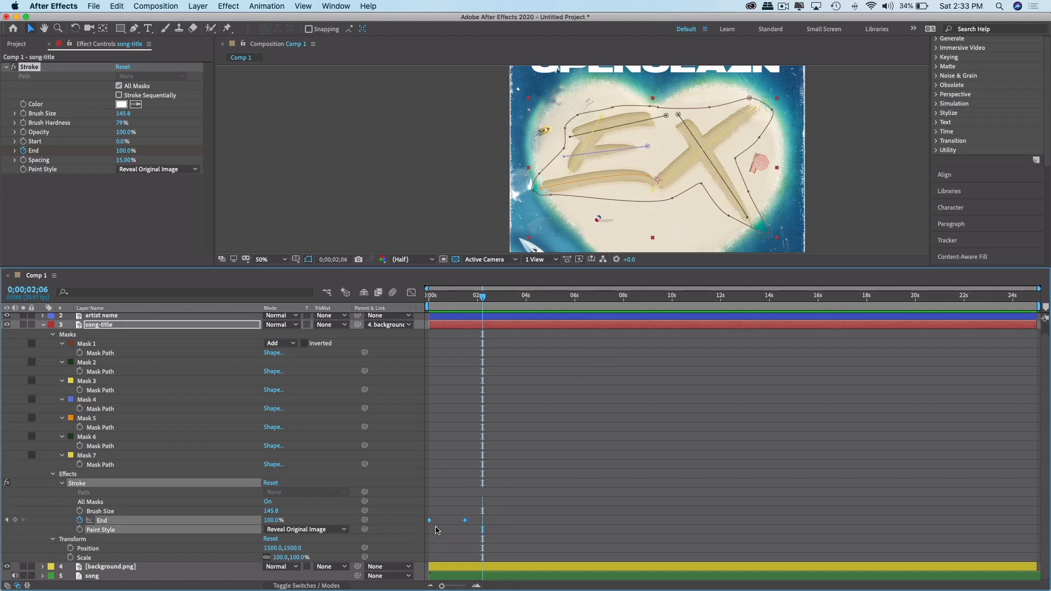
right_click(466, 520)
click(455, 443)
right_click(466, 520)
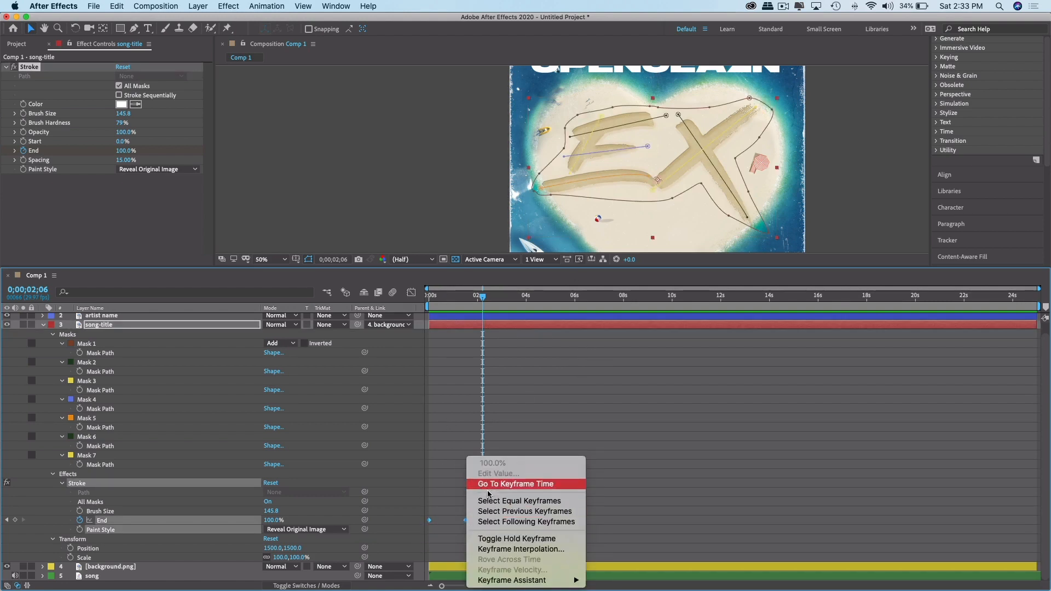
mouse_move(517, 582)
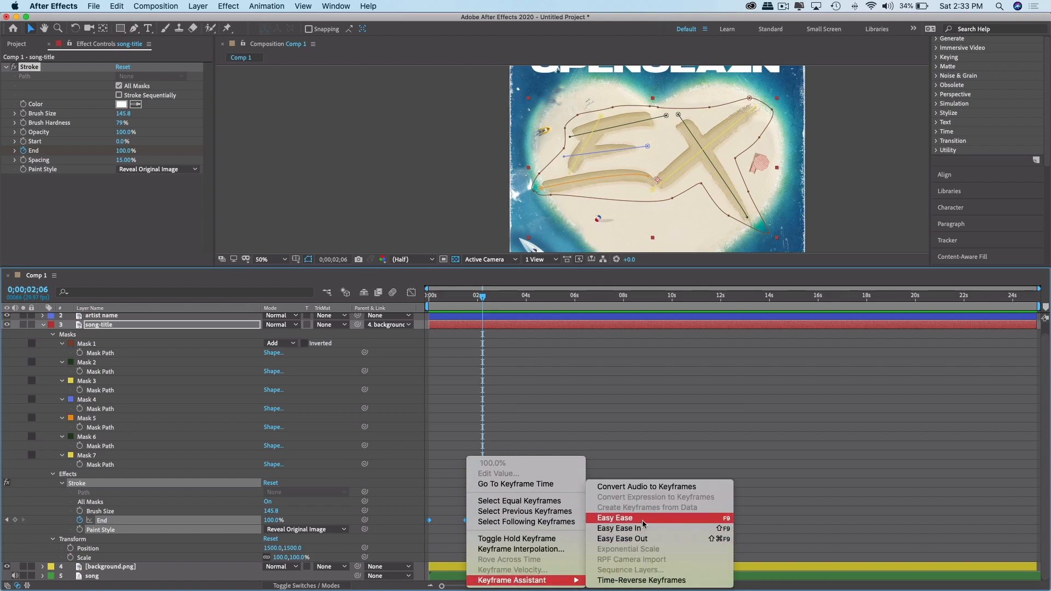
click(643, 521)
drag(482, 296, 383, 309)
key(space)
key(space)
Try the eased reveal with Stroke Sequentially enabled and preview it from the start.
click(119, 96)
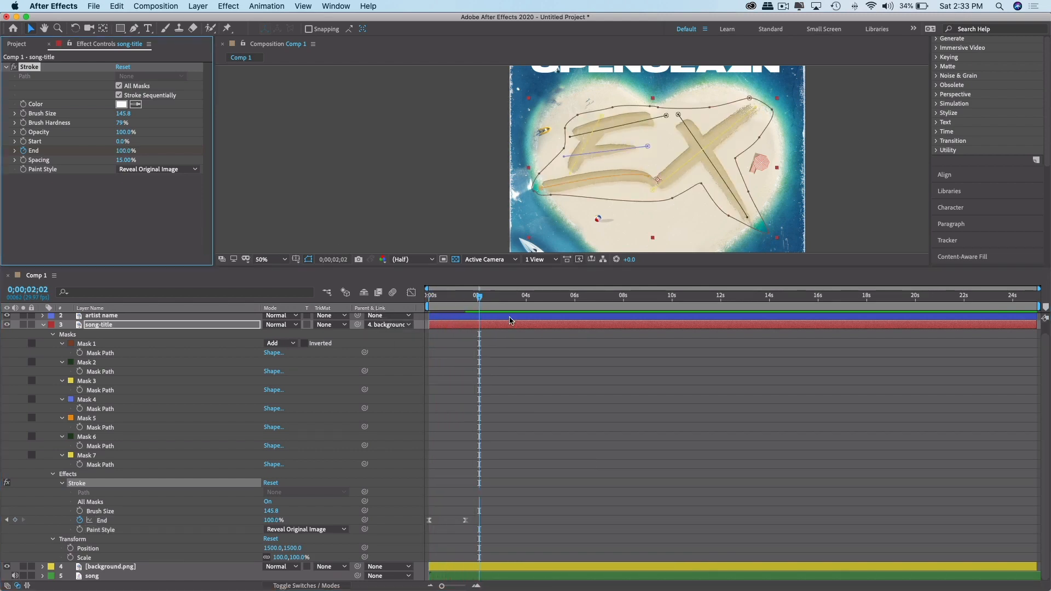
drag(480, 297, 381, 309)
key(space)
key(space)
Preview the eased EX reveal repeatedly from the start with the whole cover visible at 25%.
drag(496, 296, 366, 312)
key(space)
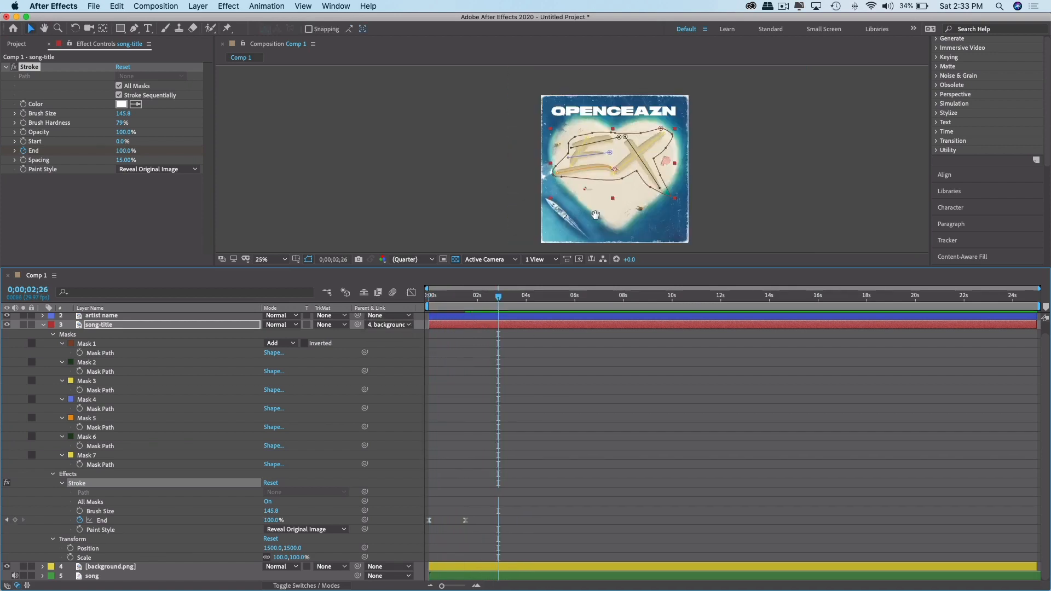
drag(509, 297, 396, 310)
key(space)
key(space)
drag(463, 297, 327, 290)
key(space)
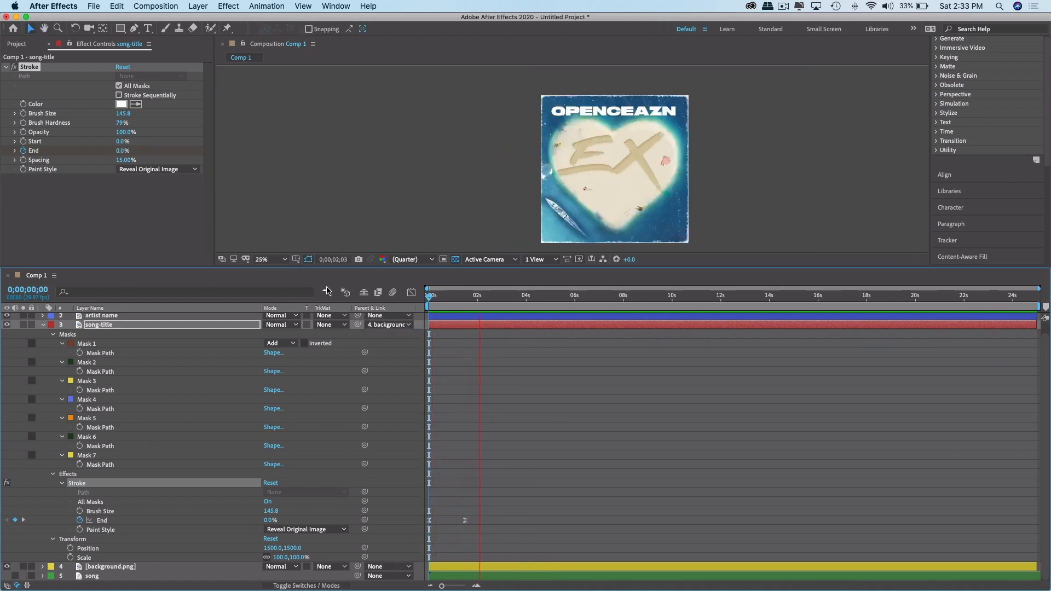
key(space)
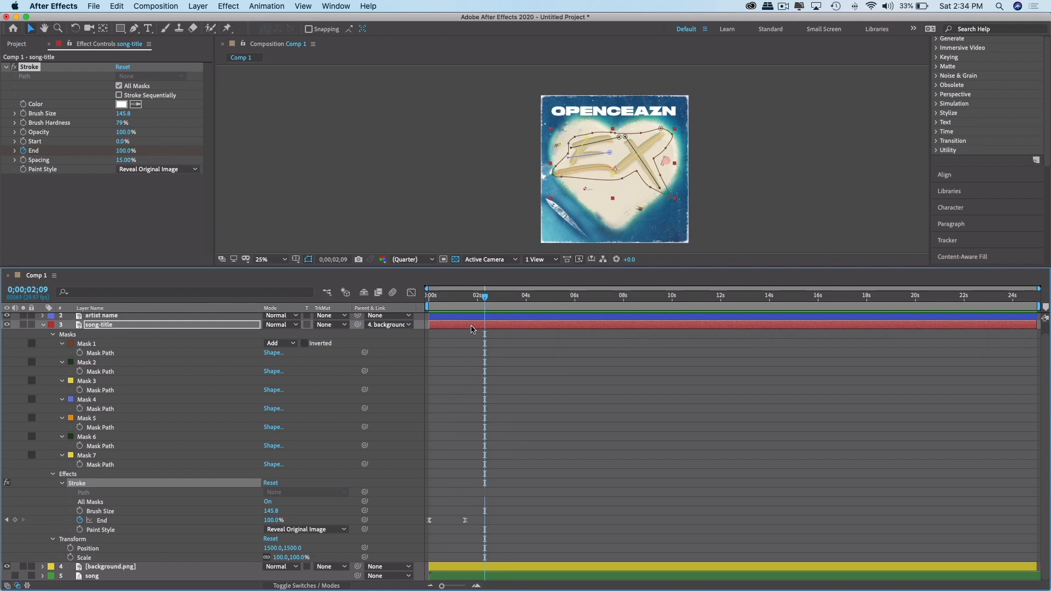
Stagger the layer starts to about 3 s for song-title, 15 s for boat.png and 0.6 s for artist name.
key(u)
drag(466, 335, 550, 338)
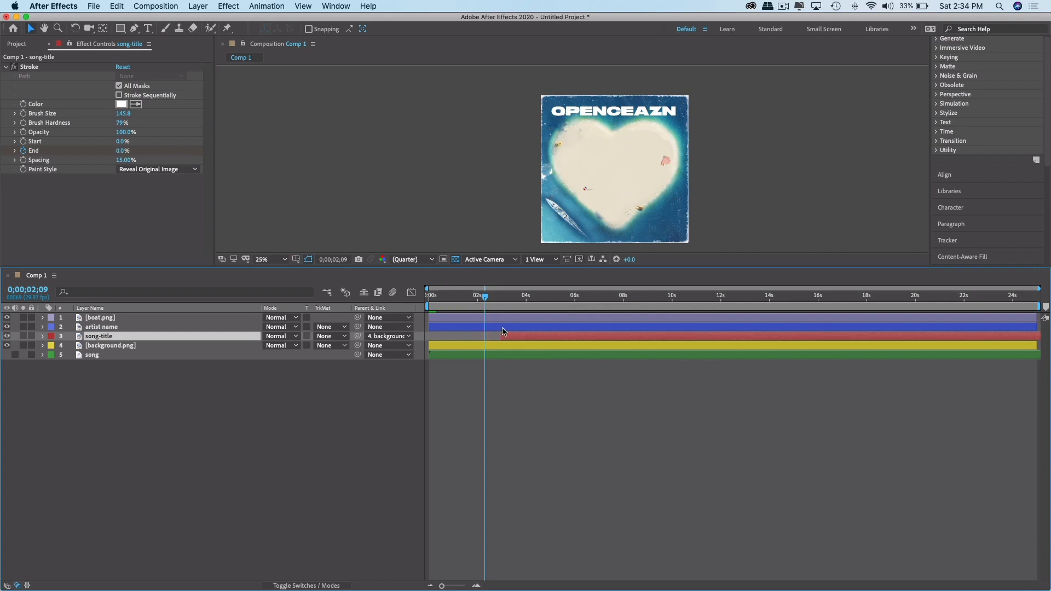
click(111, 329)
drag(482, 327, 841, 320)
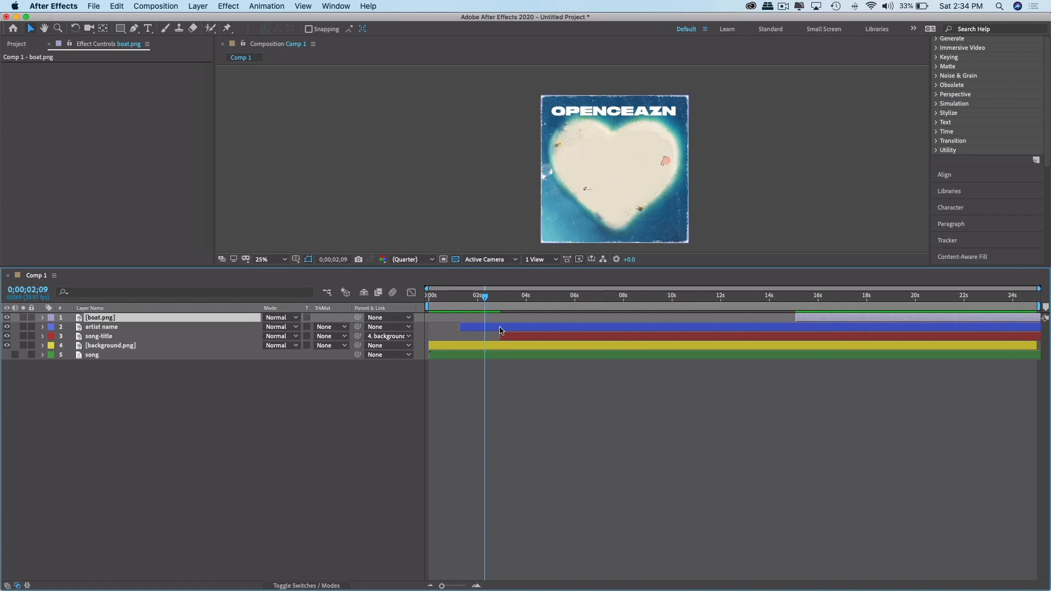
drag(500, 330, 373, 310)
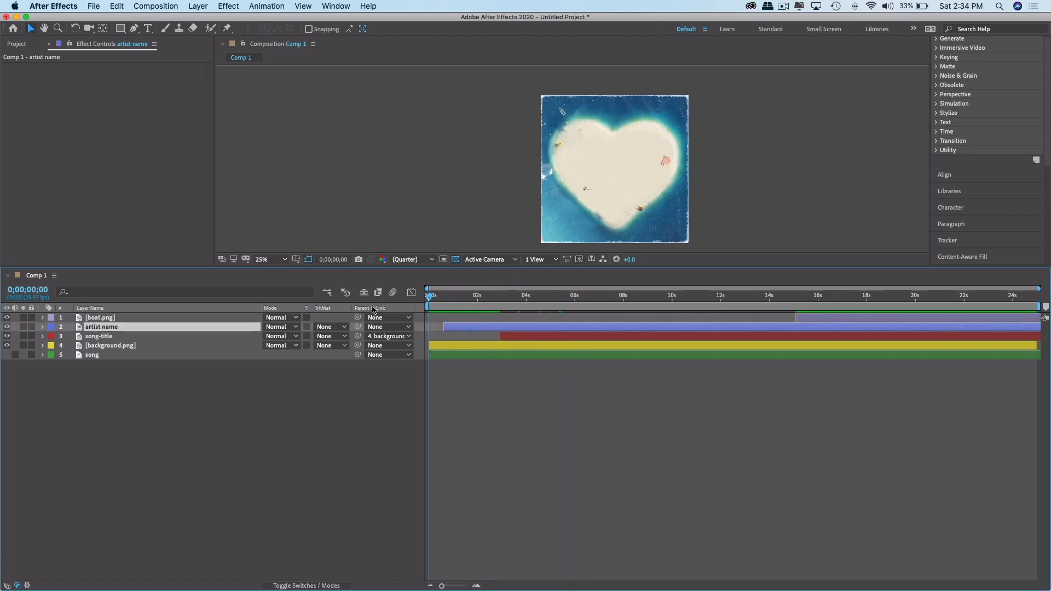
Examine the Transitions - Dissolves animation presets for the artist name layer, with the playhead at 0;00;01;20.
drag(509, 296, 469, 296)
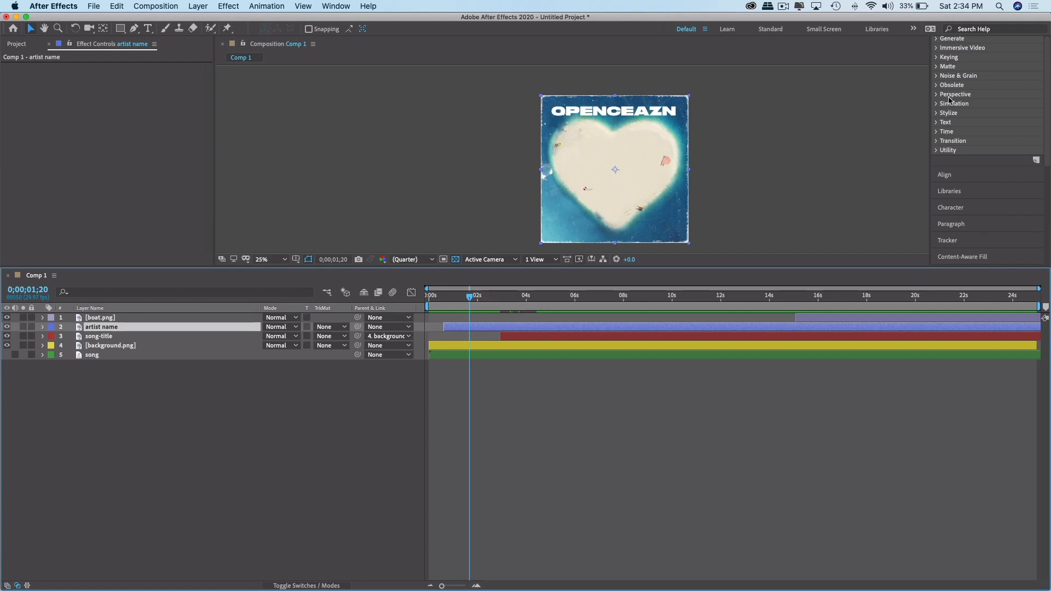
scroll(958, 99, up, 5)
scroll(969, 133, down, 5)
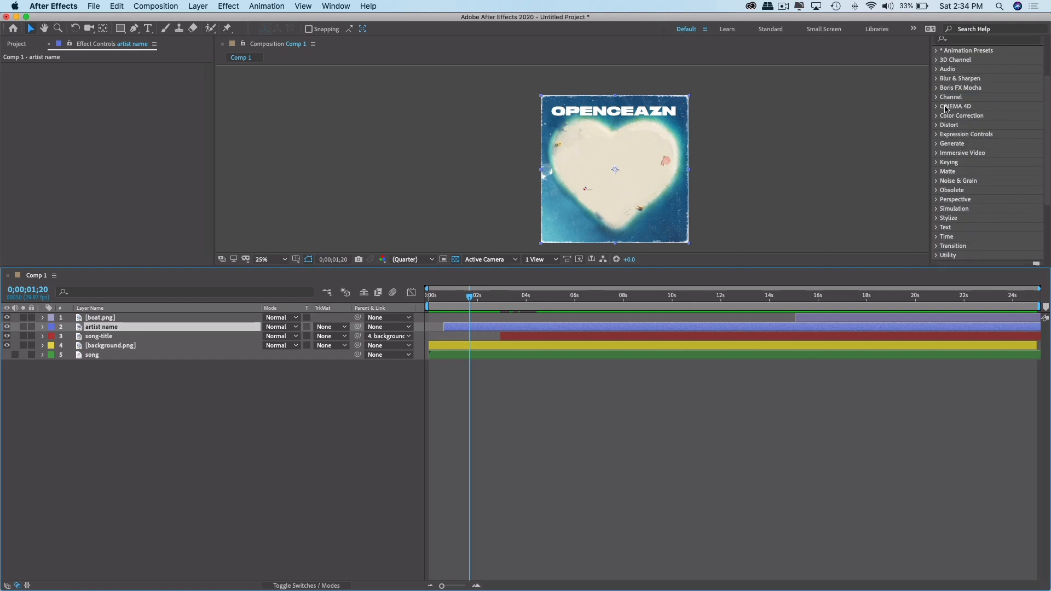
scroll(970, 172, down, 4)
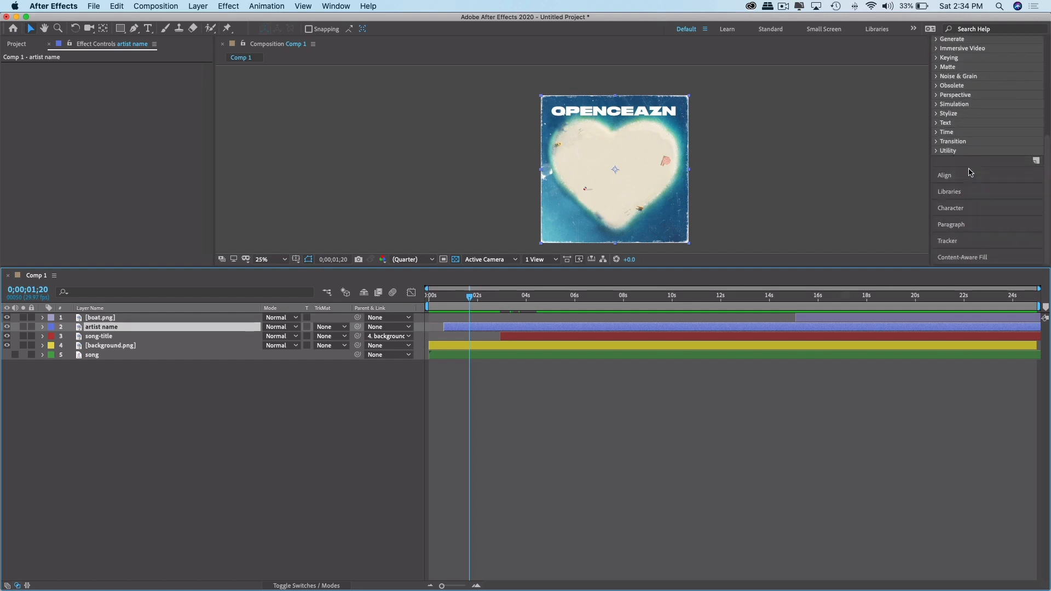
scroll(971, 172, up, 5)
click(969, 102)
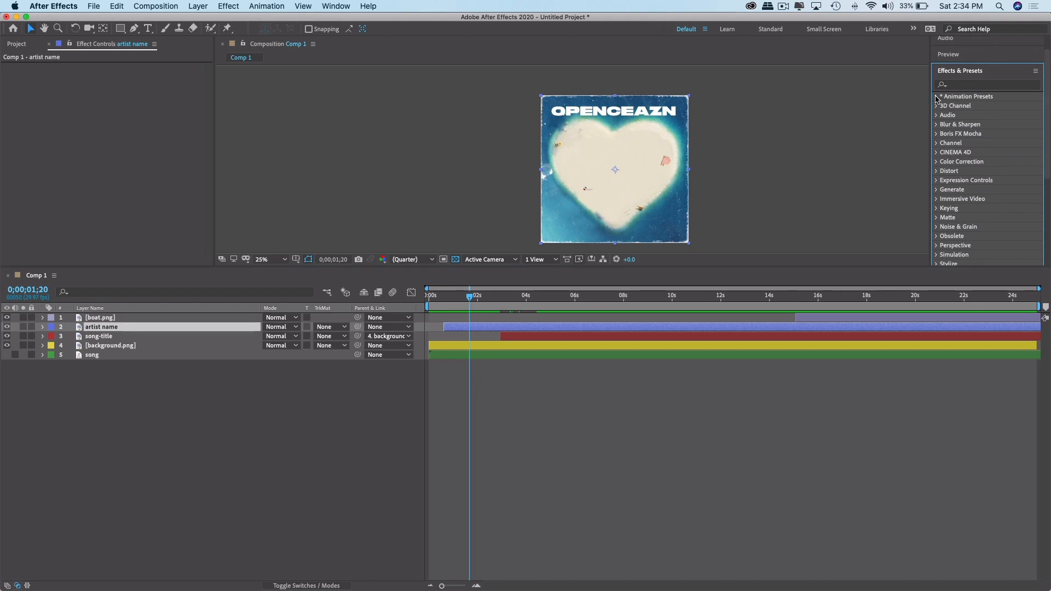
click(936, 97)
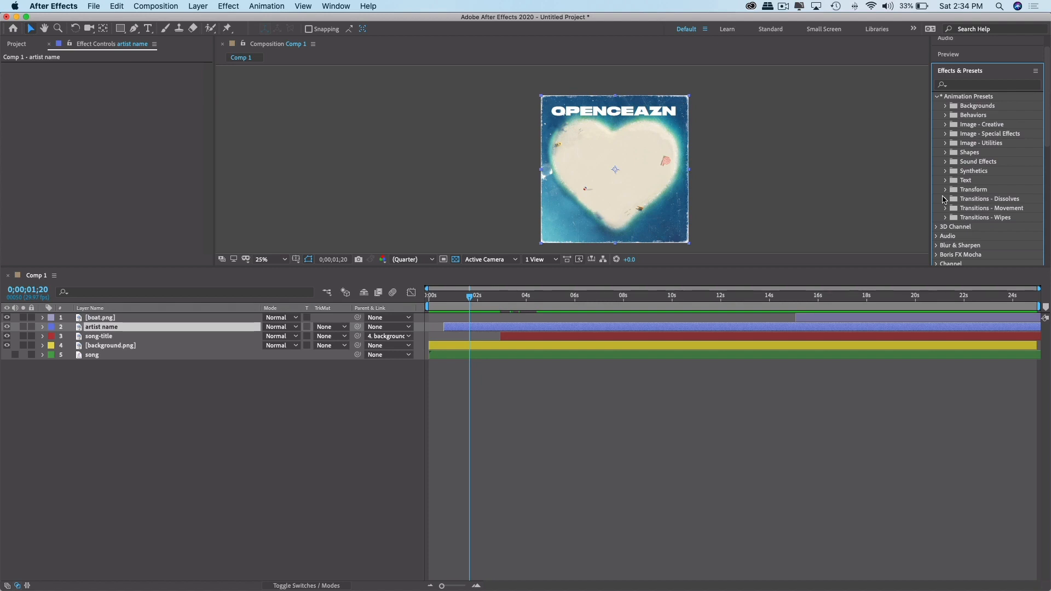
click(944, 199)
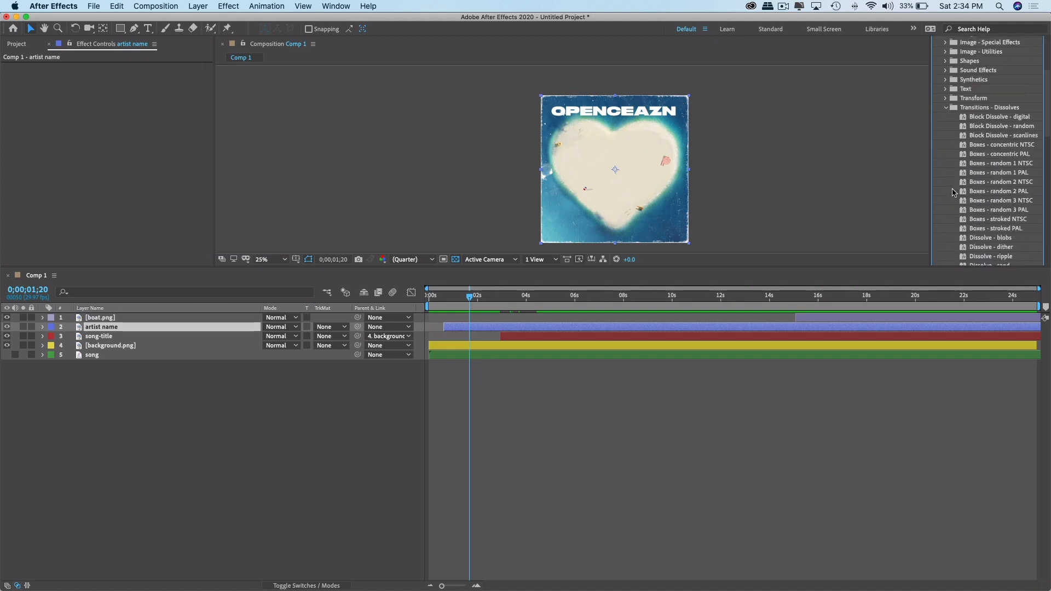
scroll(953, 193, down, 4)
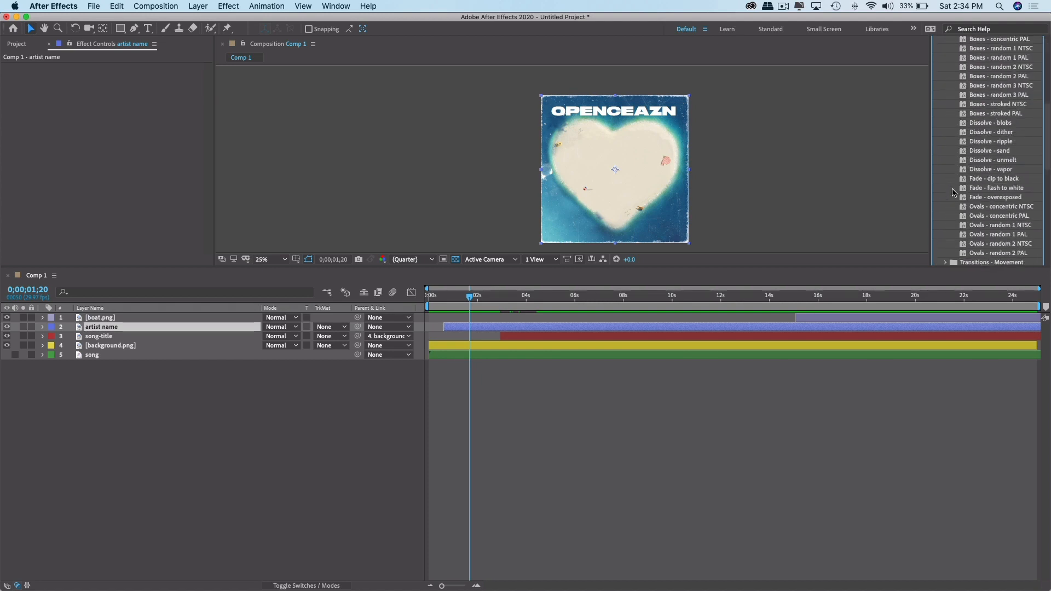
scroll(953, 192, down, 3)
scroll(946, 200, down, 1)
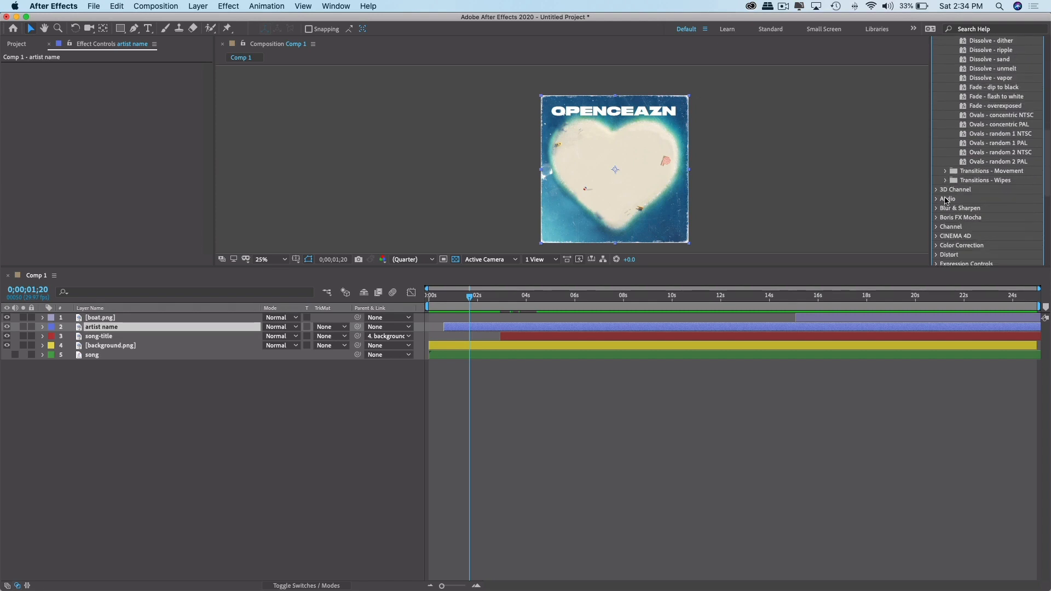
Try to apply the Paint On - NTSC preset from Transitions - Wipes to the artist name layer.
scroll(952, 186, up, 9)
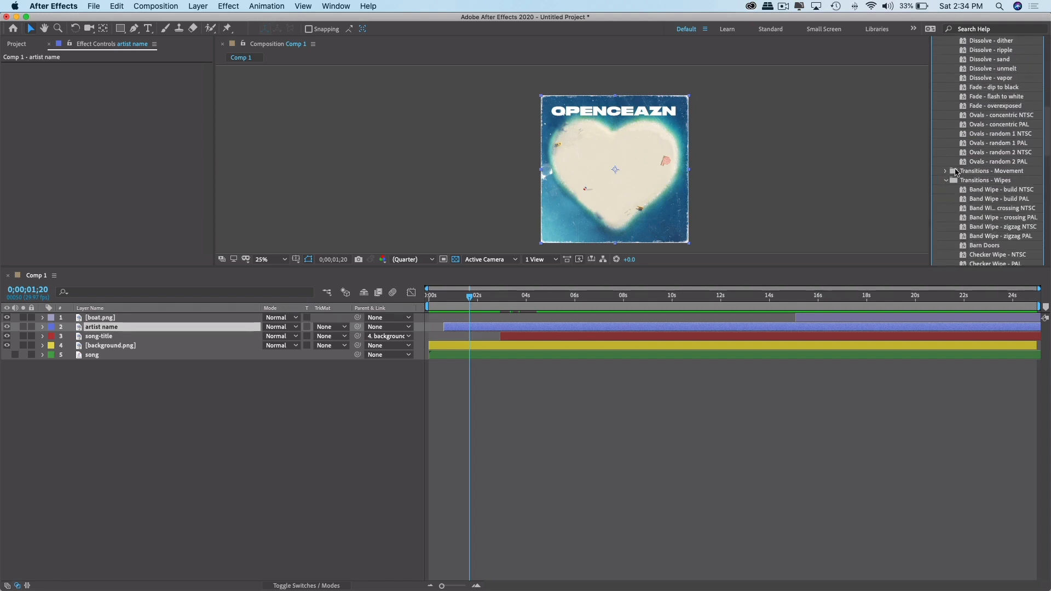
scroll(957, 172, down, 3)
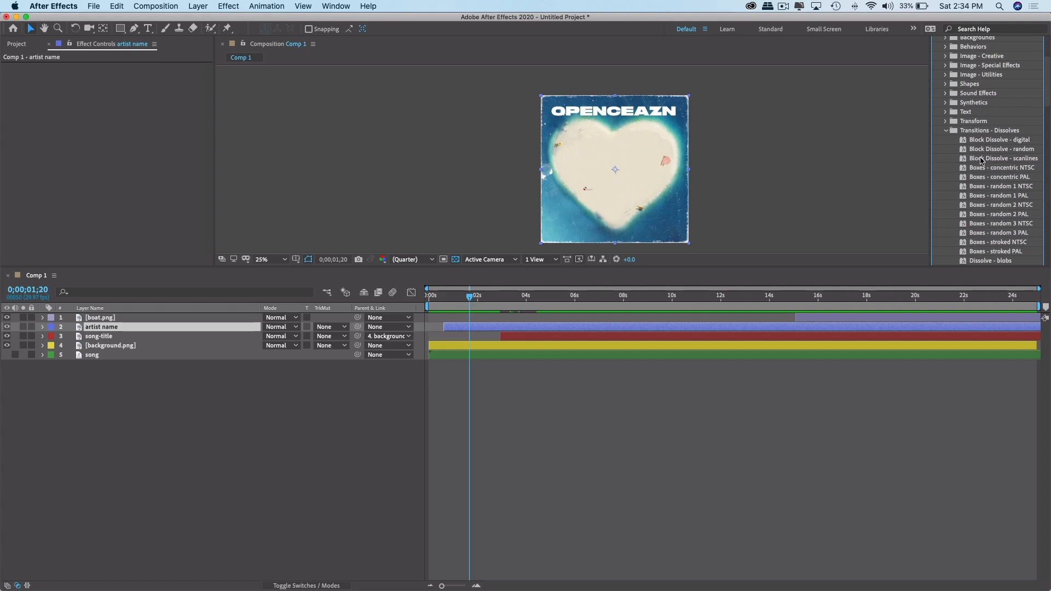
scroll(981, 160, down, 15)
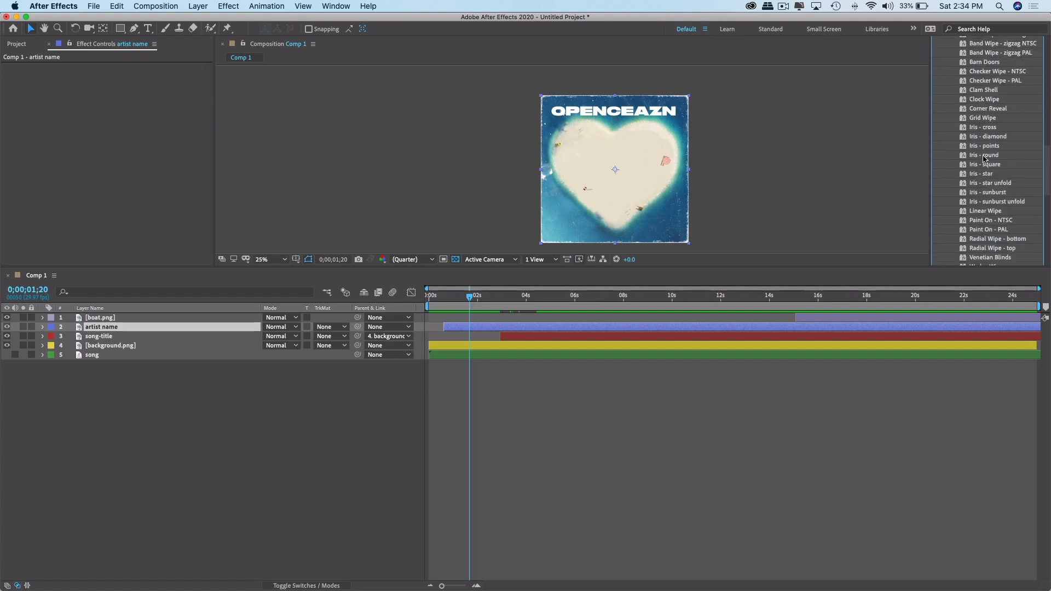
scroll(984, 159, down, 3)
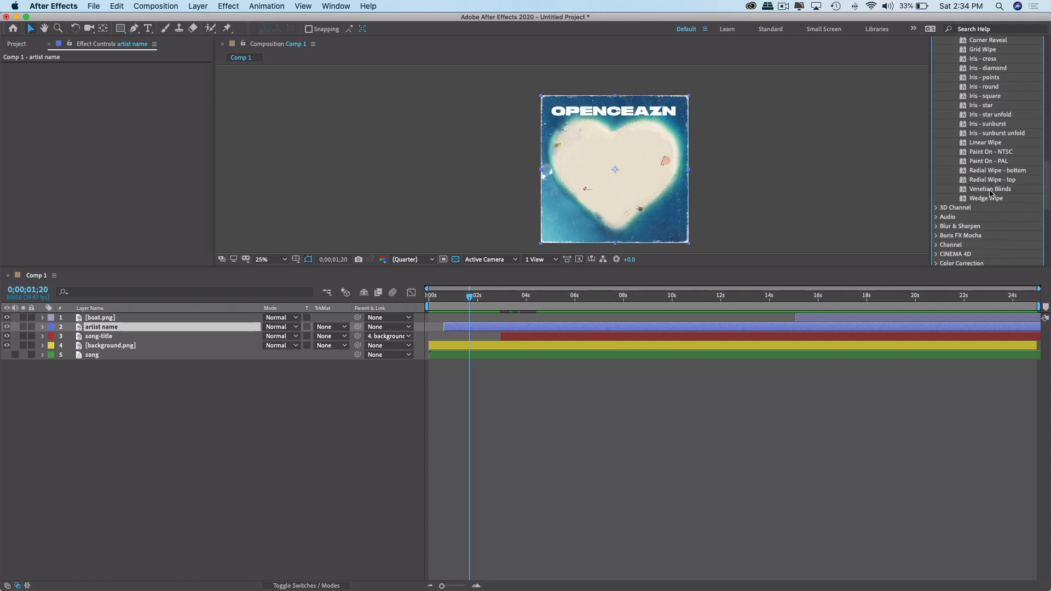
scroll(992, 181, up, 2)
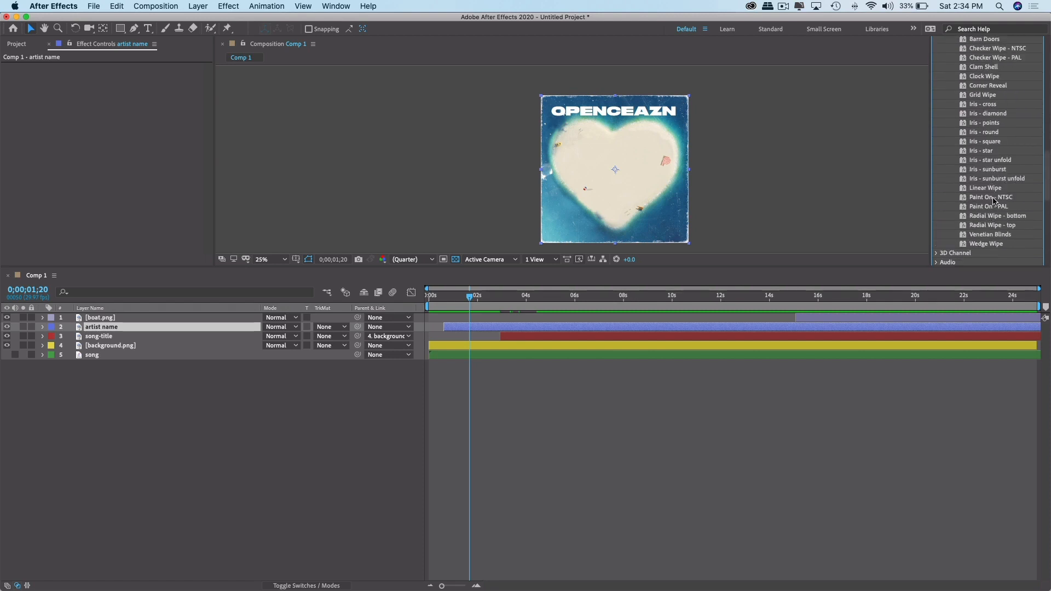
mouse_move(997, 201)
mouse_down()
mouse_move(849, 219)
mouse_move(594, 345)
mouse_move(545, 334)
mouse_up()
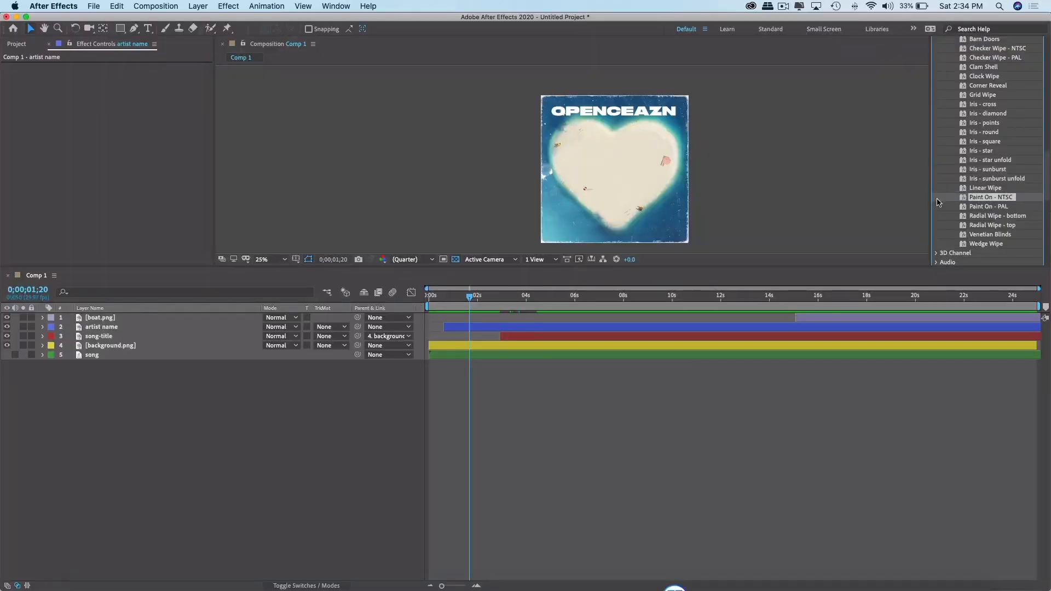
mouse_move(992, 198)
mouse_down()
mouse_move(581, 309)
mouse_move(574, 328)
mouse_up()
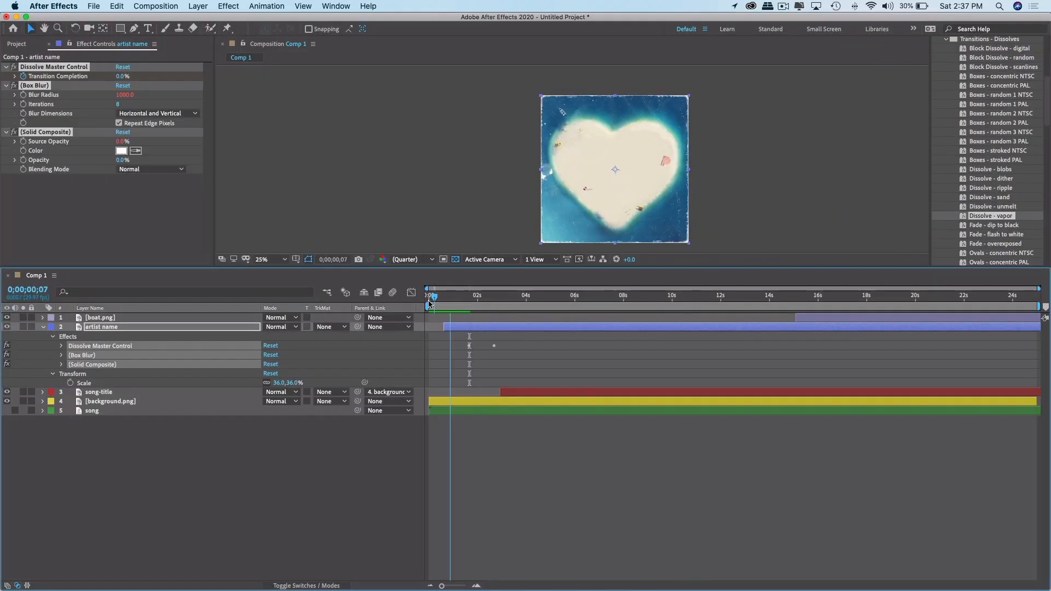
Move the artist name's first Transition Completion keyframe to about 0.4 s and preview the vapor dissolve from the start.
mouse_move(434, 297)
mouse_down()
mouse_move(511, 305)
mouse_move(459, 313)
mouse_move(501, 307)
mouse_move(452, 300)
mouse_up()
scroll(1010, 189, up, 6)
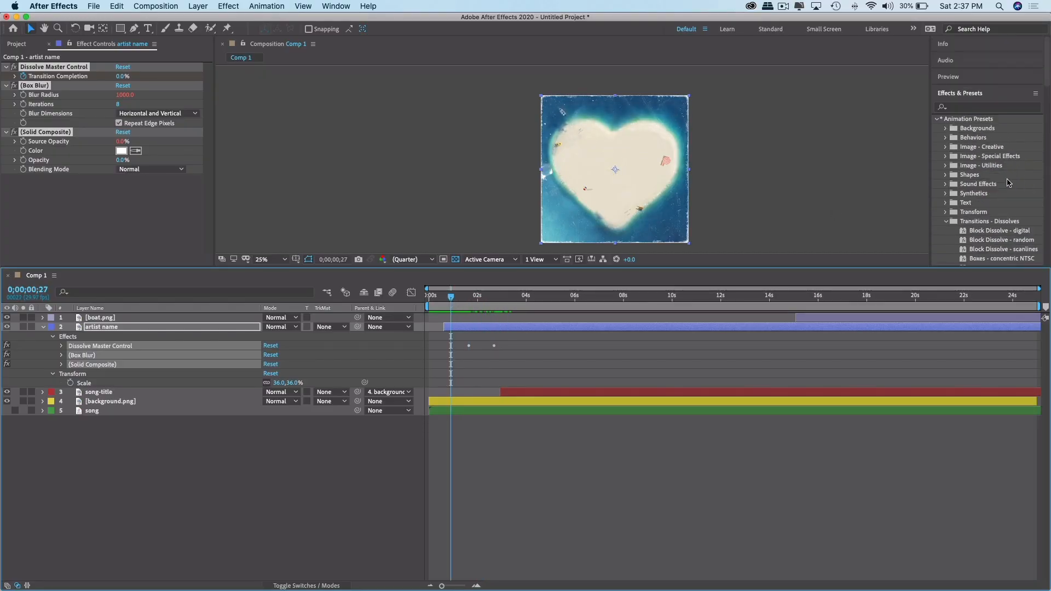
scroll(1001, 206, down, 10)
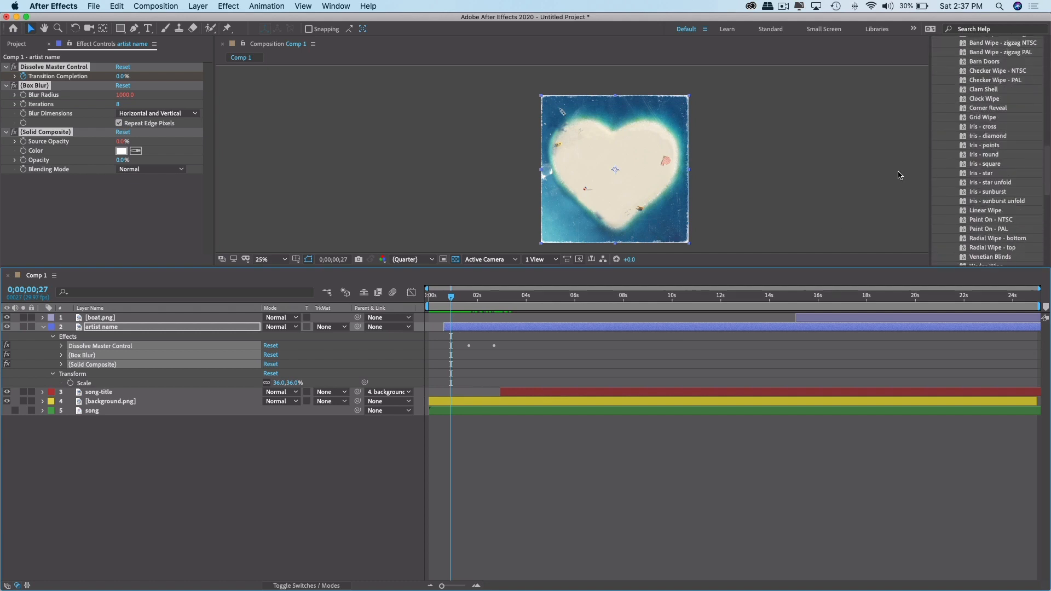
drag(482, 295, 432, 295)
key(u)
key(u)
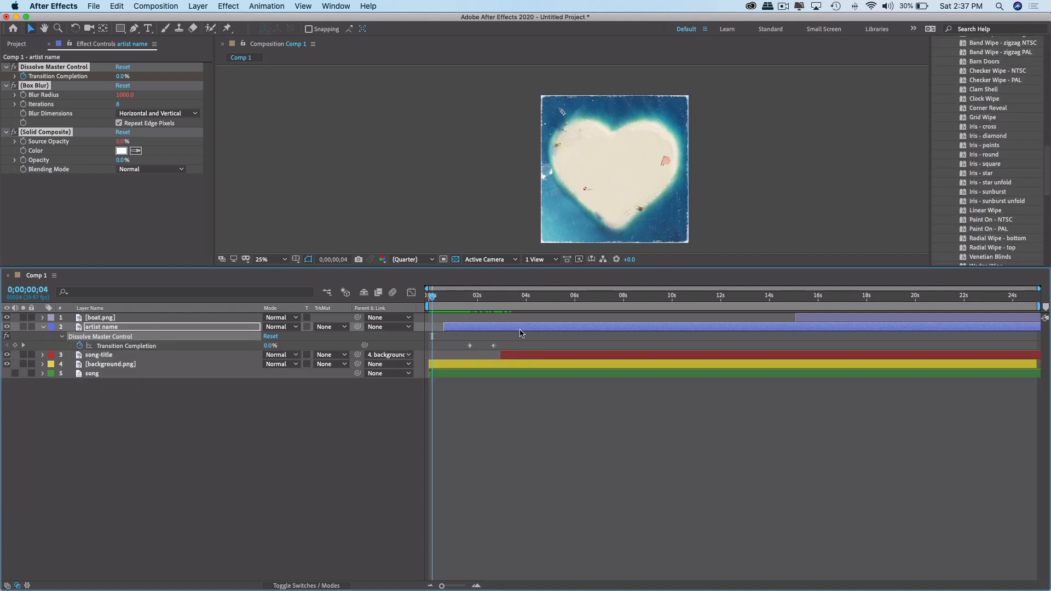
key(space)
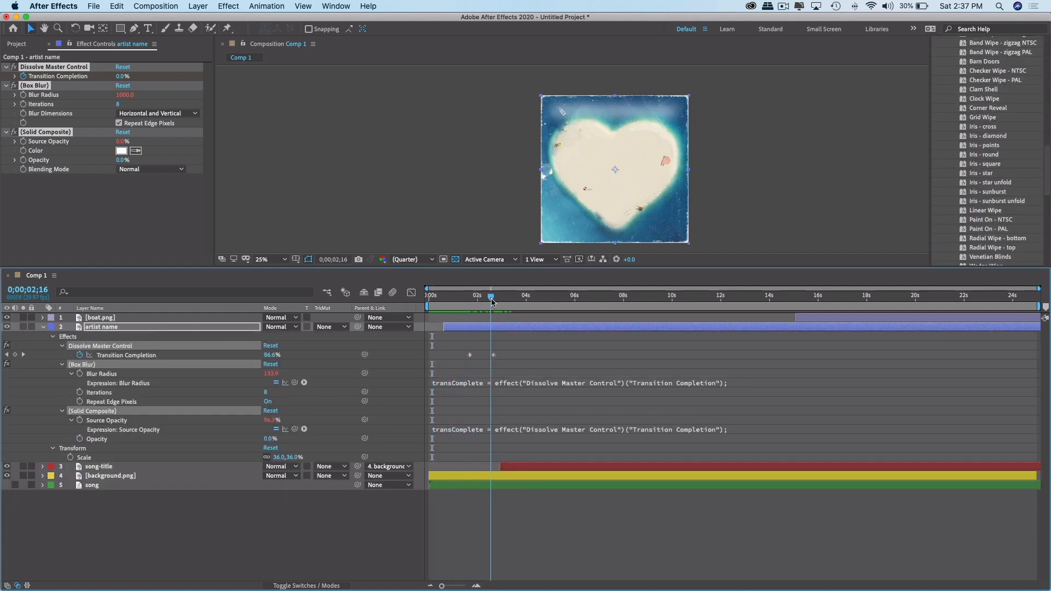
drag(470, 355, 446, 356)
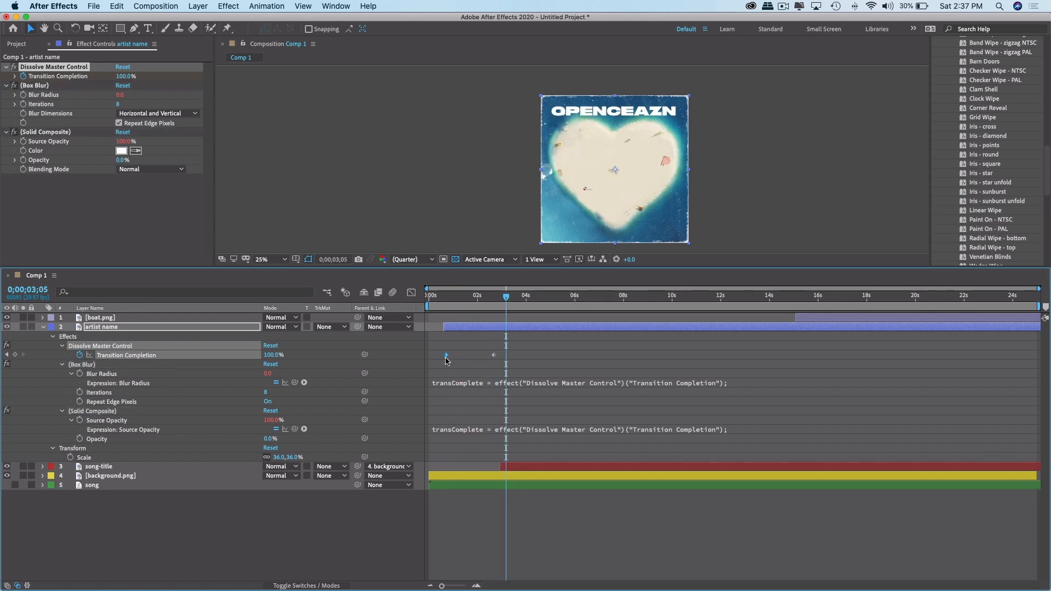
drag(455, 300, 429, 302)
key(space)
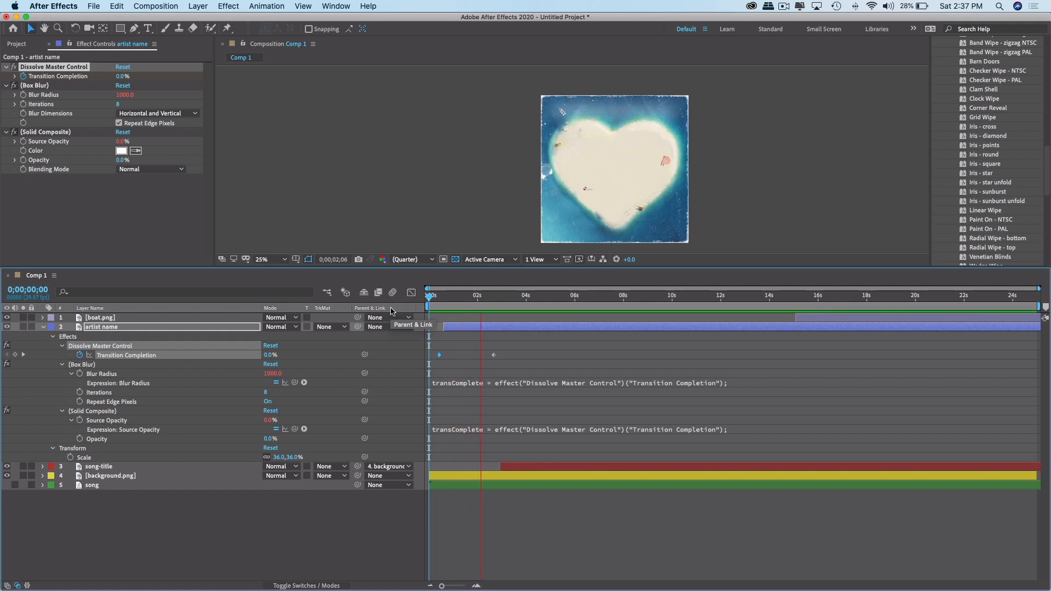
key(space)
Preview the animation with the song layer's audio switched on, and mute the song again.
click(15, 485)
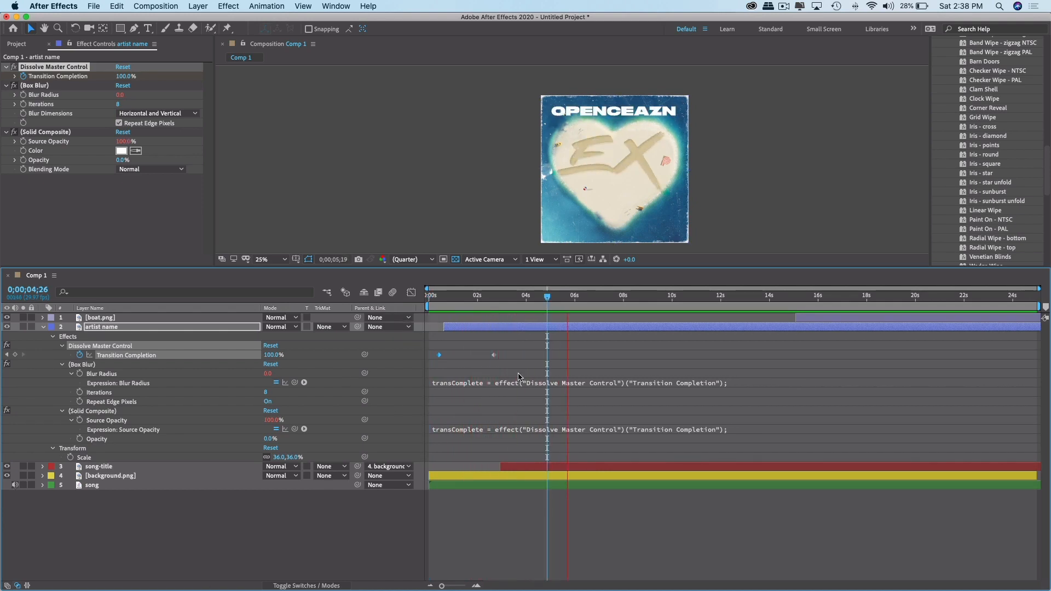
key(space)
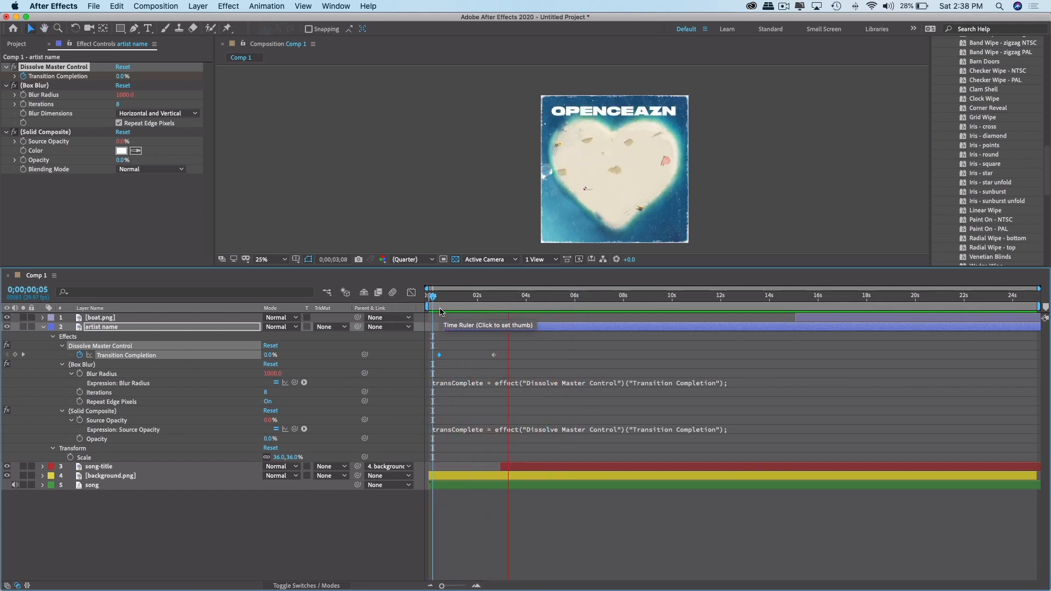
key(space)
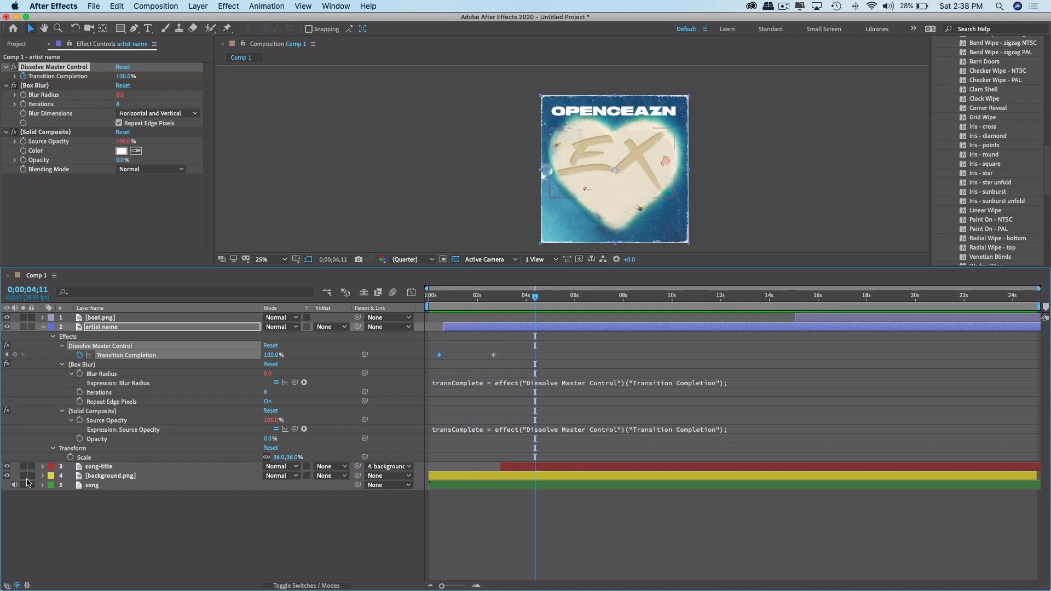
click(16, 491)
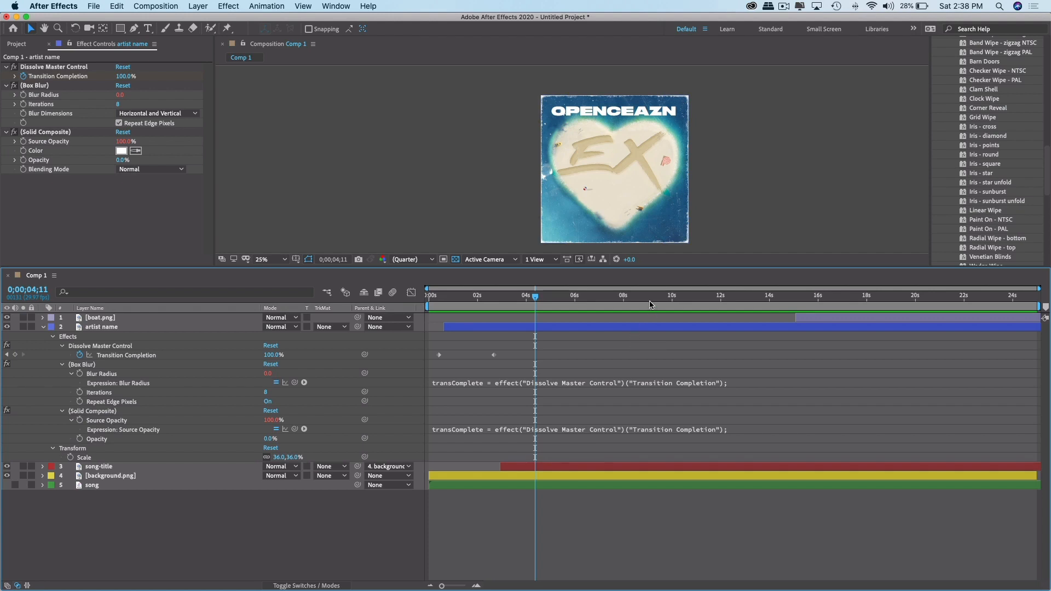
Apply the Wiggle - position behavior preset to the artist name layer and preview the motion from the start.
drag(454, 299, 554, 306)
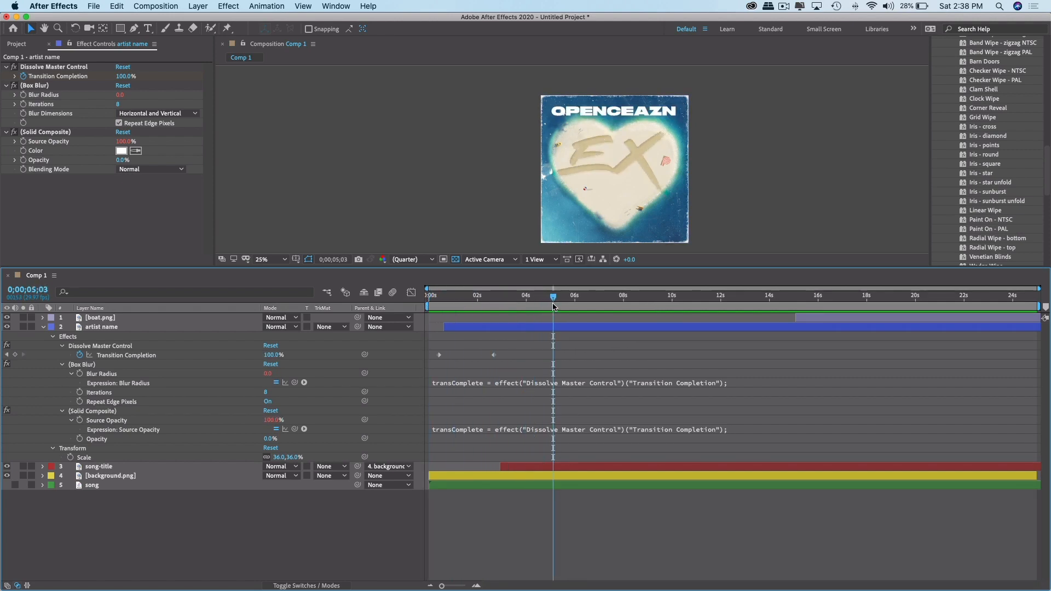
scroll(972, 204, up, 10)
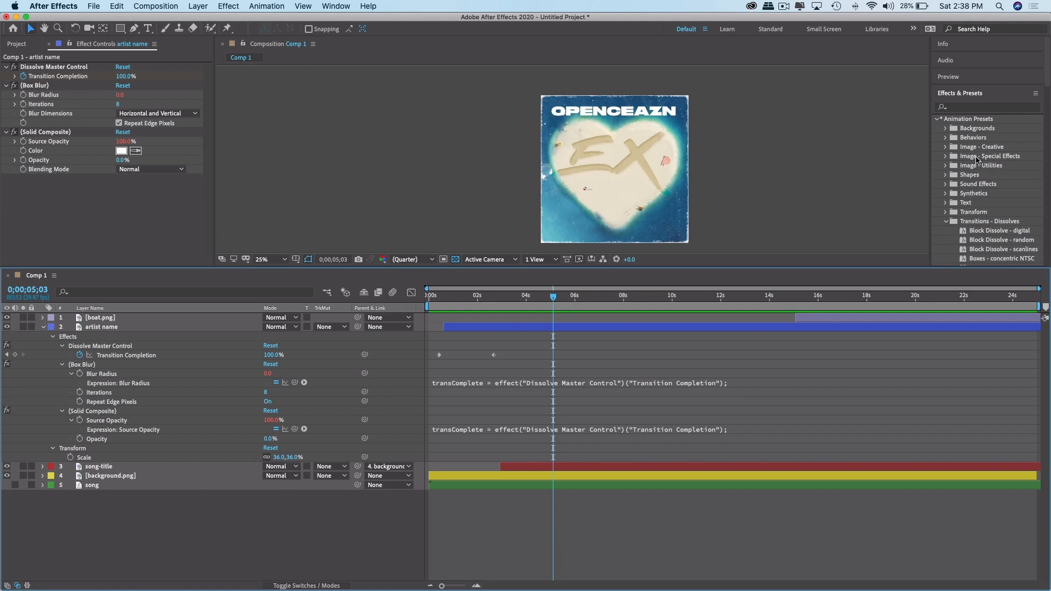
click(947, 137)
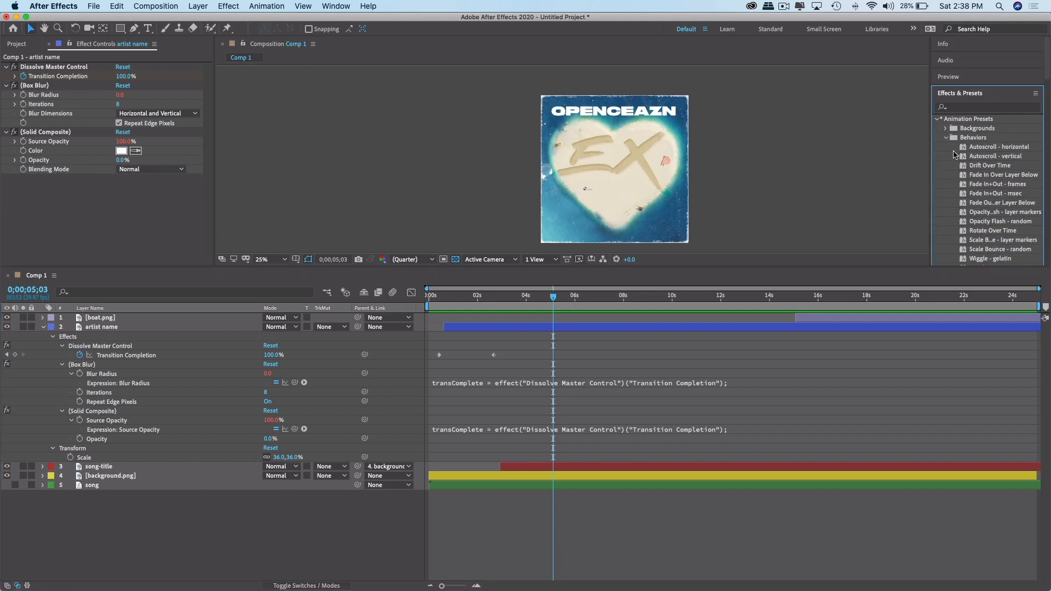
scroll(955, 154, down, 4)
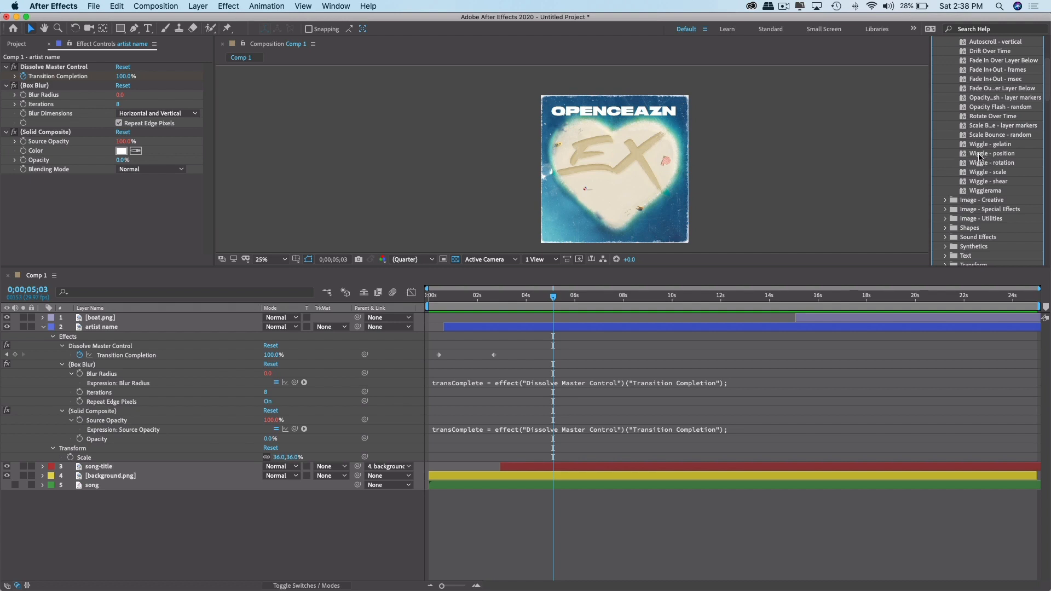
scroll(979, 157, up, 4)
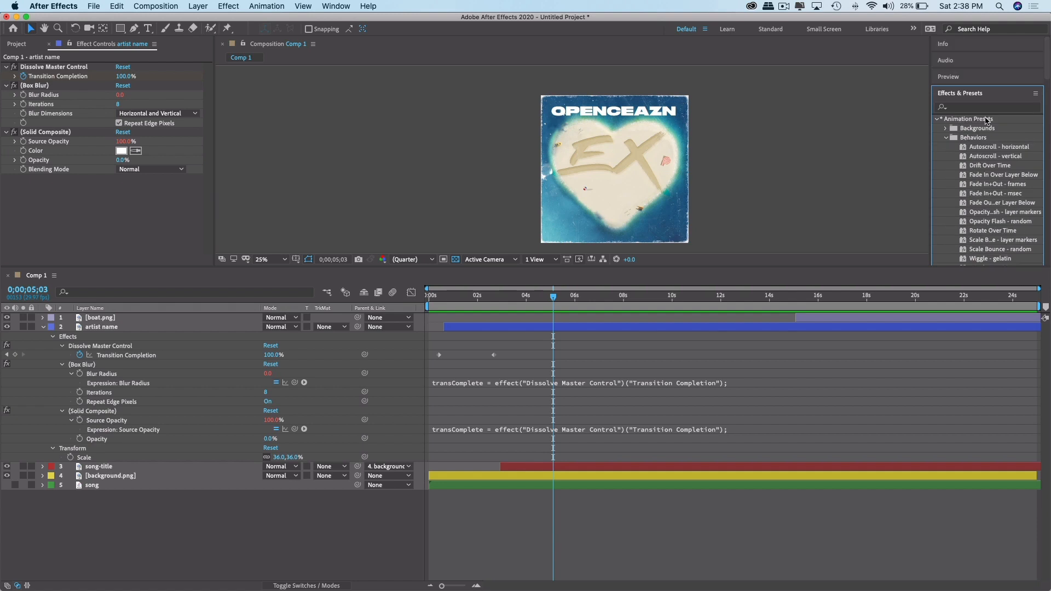
scroll(988, 152, down, 6)
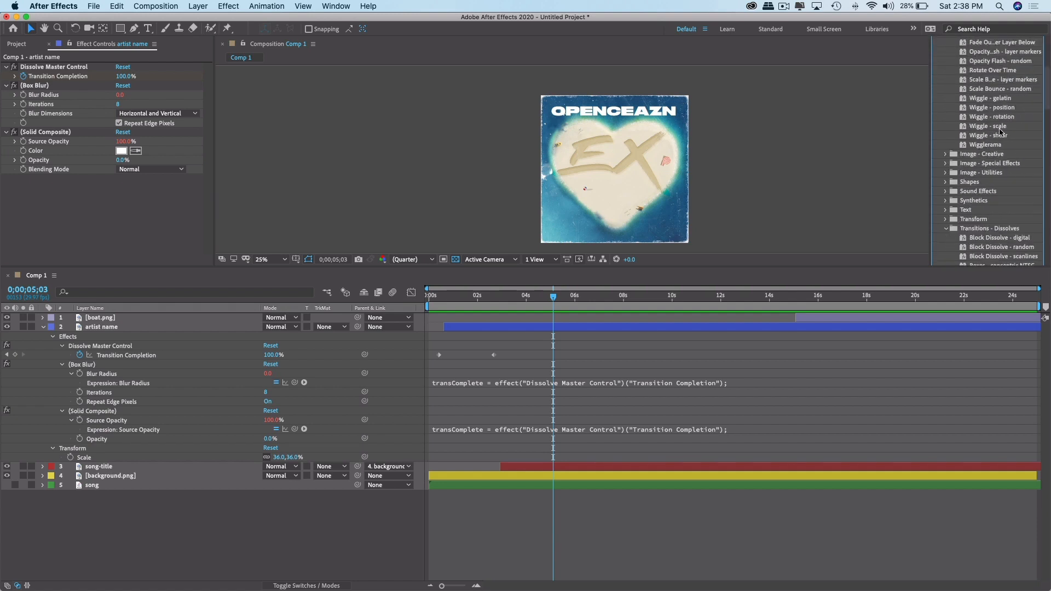
drag(988, 116, 597, 360)
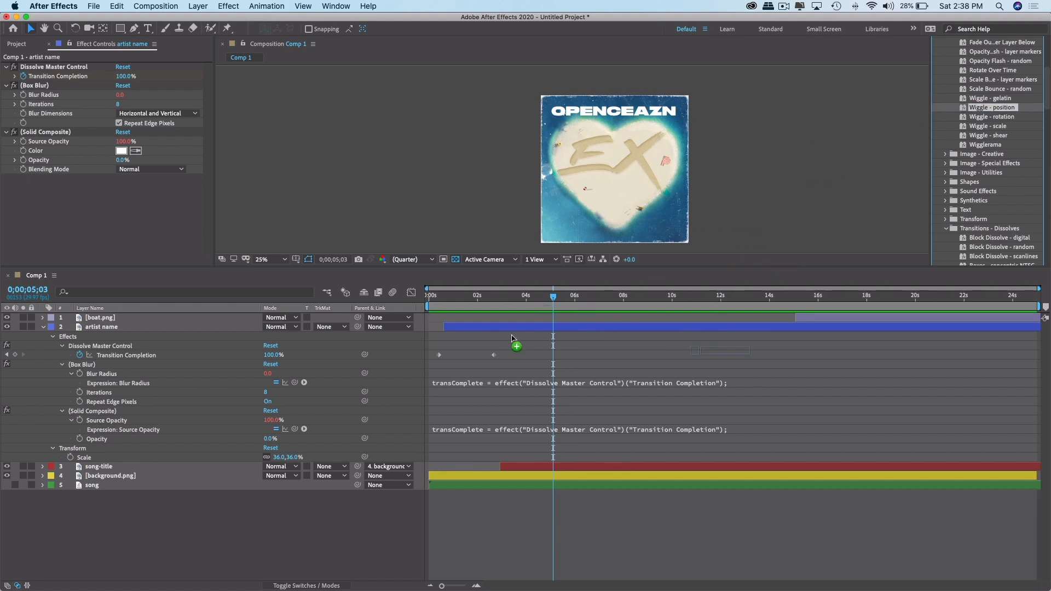
drag(512, 338, 490, 328)
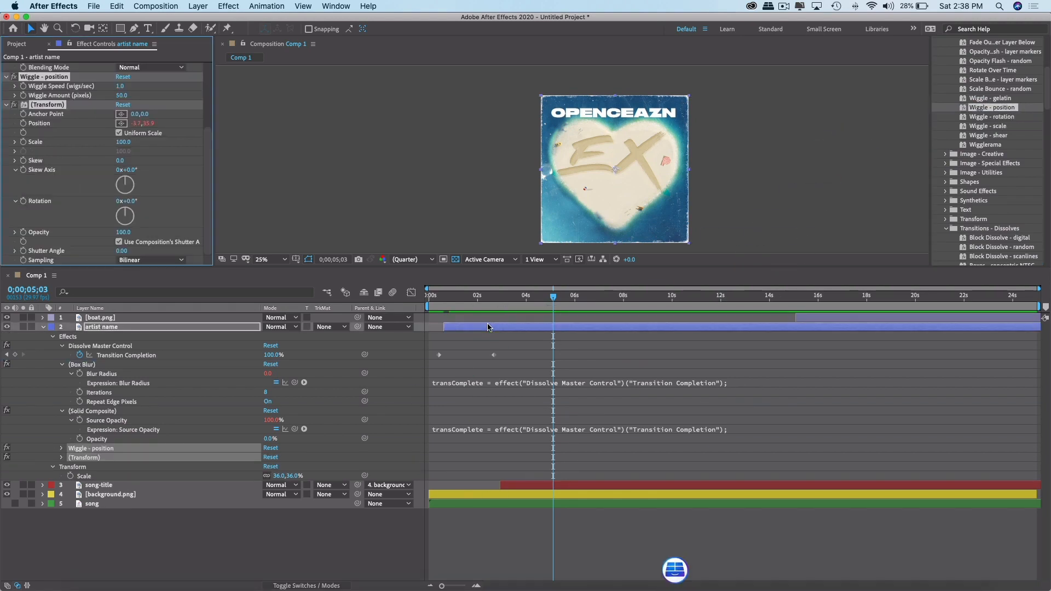
key(space)
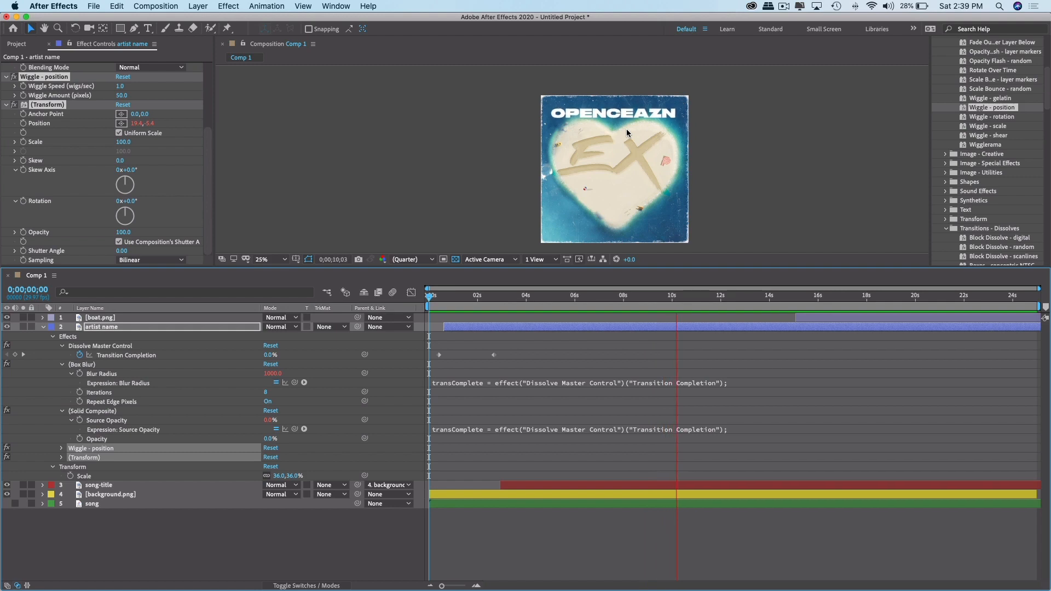
key(space)
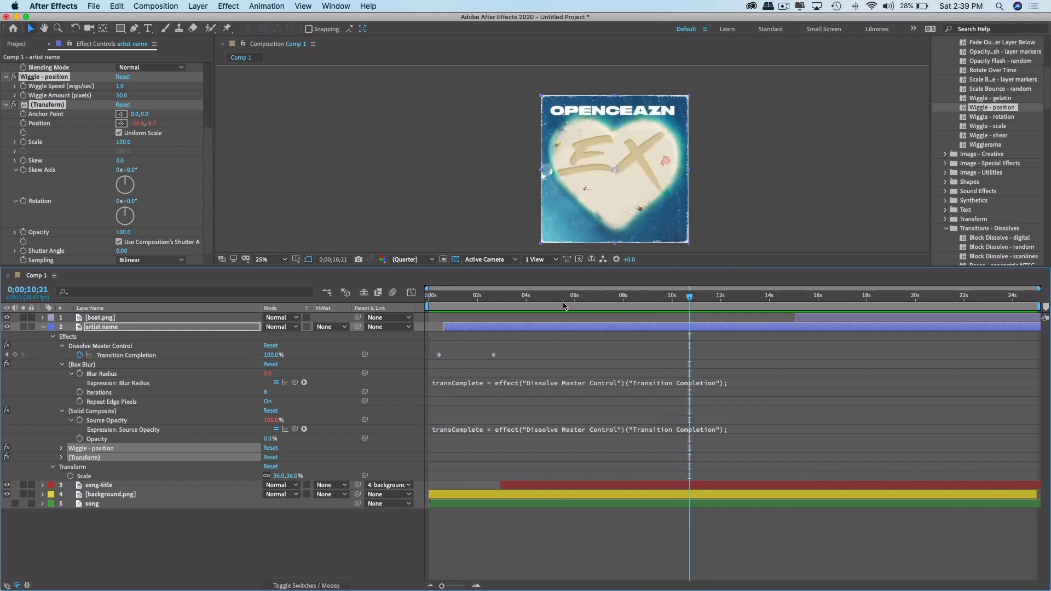
Reduce the artist name's Wiggle Amount to 20 pixels and preview the motion from 0;00;03;05.
drag(564, 306, 536, 300)
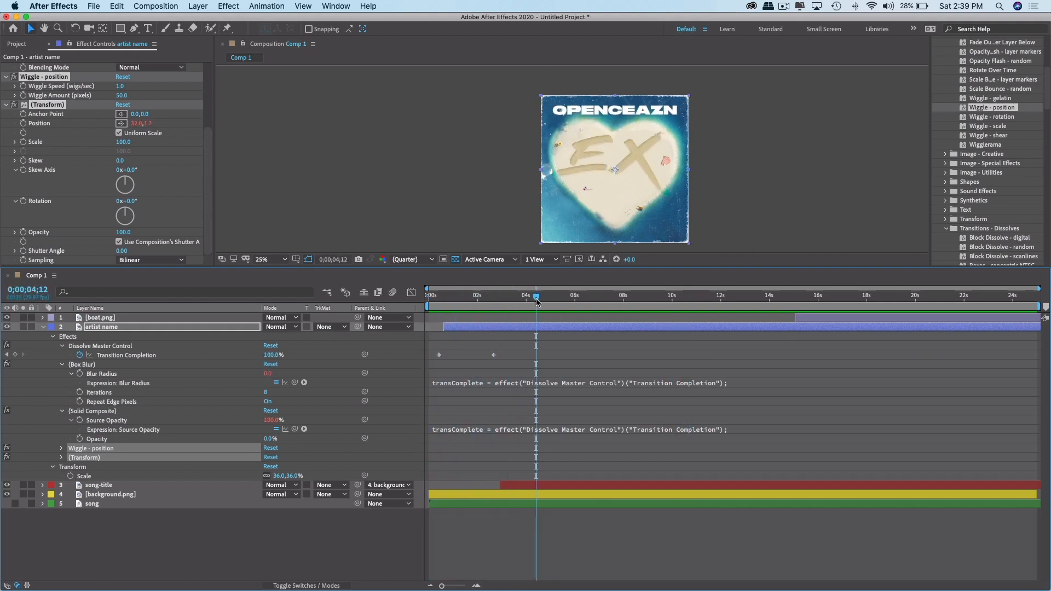
key(space)
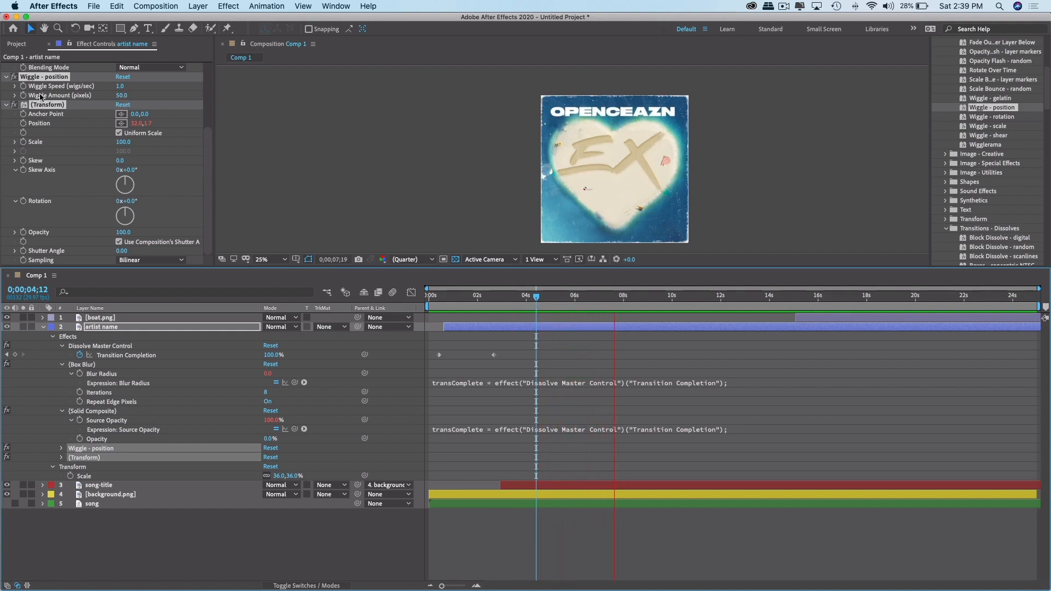
mouse_move(126, 97)
mouse_down()
mouse_move(101, 103)
mouse_move(111, 104)
mouse_up()
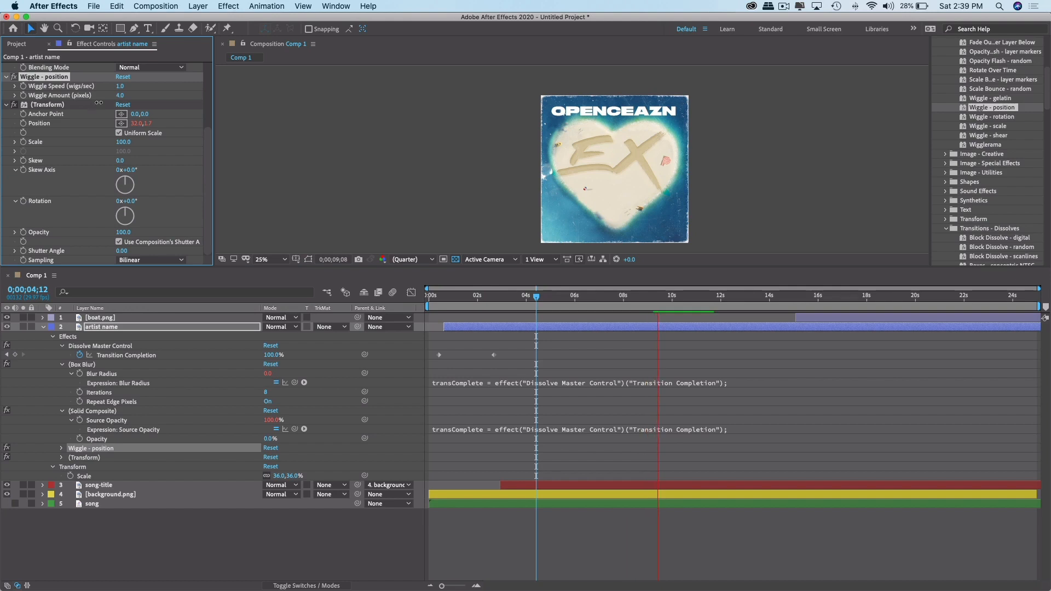
click(508, 299)
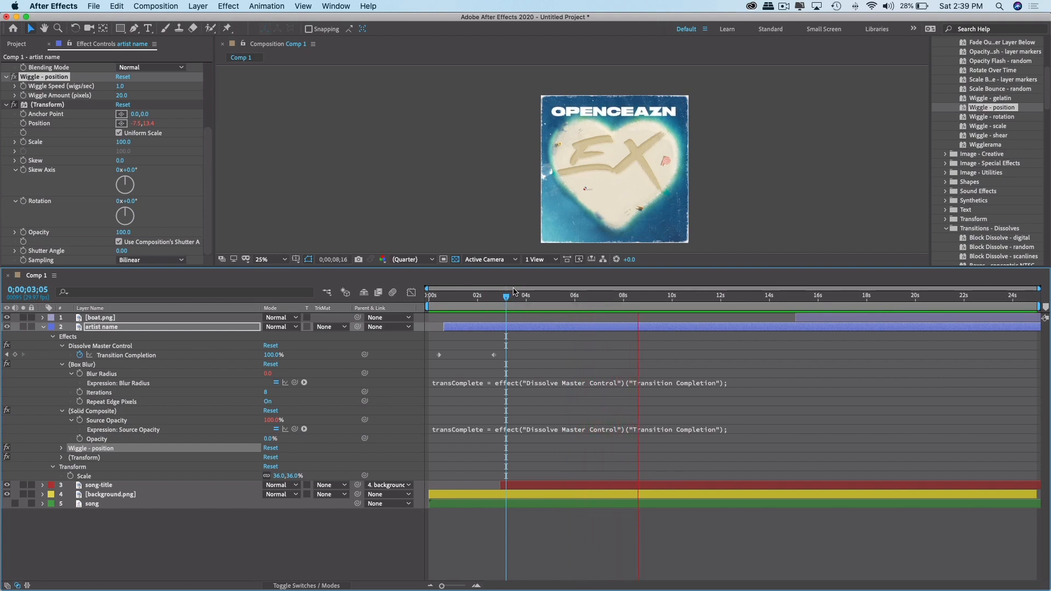
key(space)
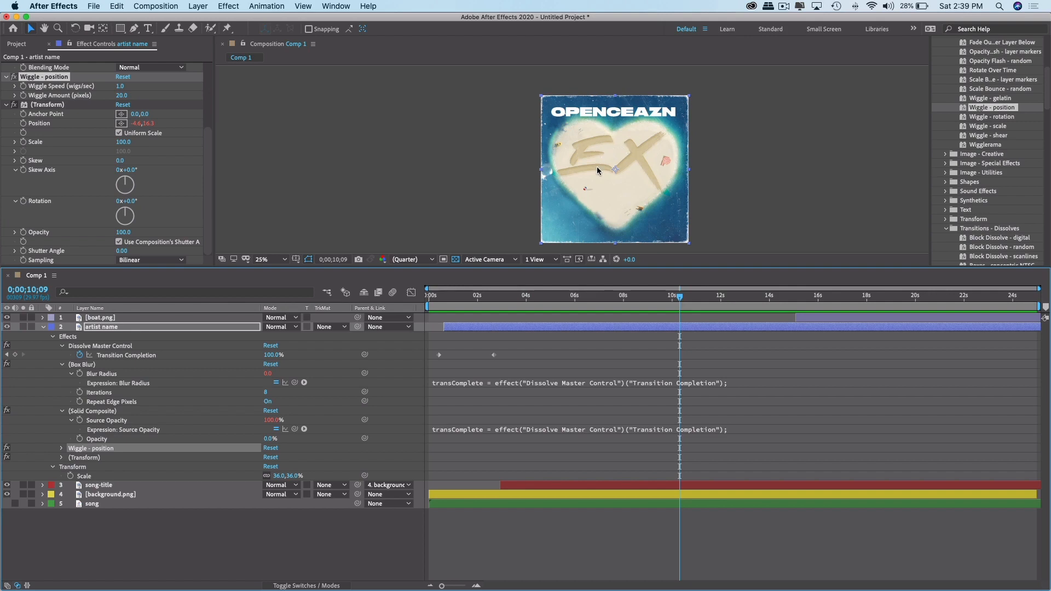
Shift the boat.png layer earlier in time so it starts at about 8 s.
drag(589, 307, 524, 318)
drag(688, 301, 632, 307)
click(832, 319)
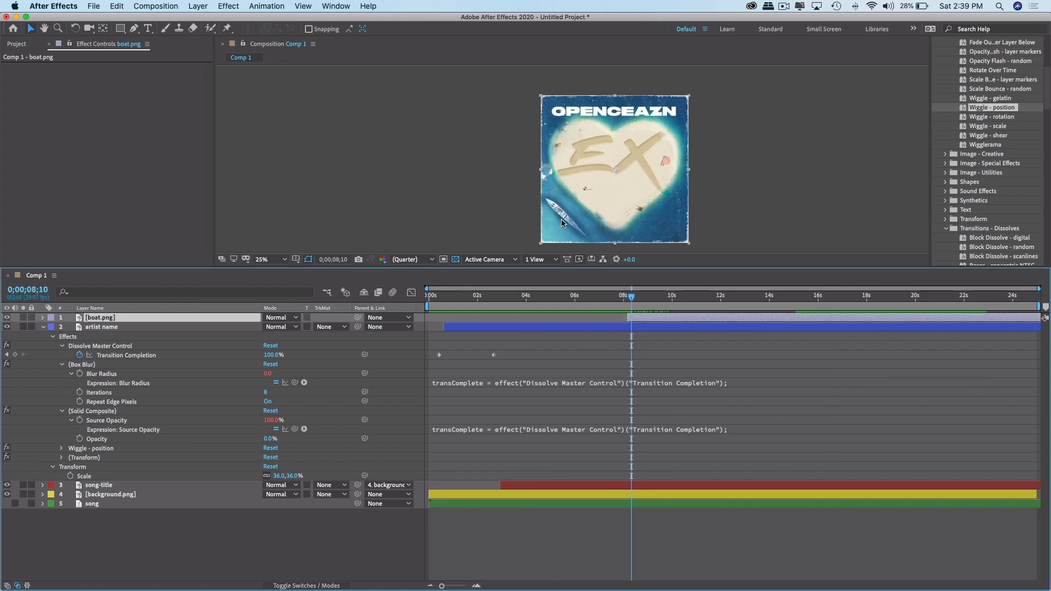
Try repositioning the boat in the water at the cover's lower-left corner and undo the last move.
drag(564, 222, 572, 45)
key(period)
key(period)
key(space)
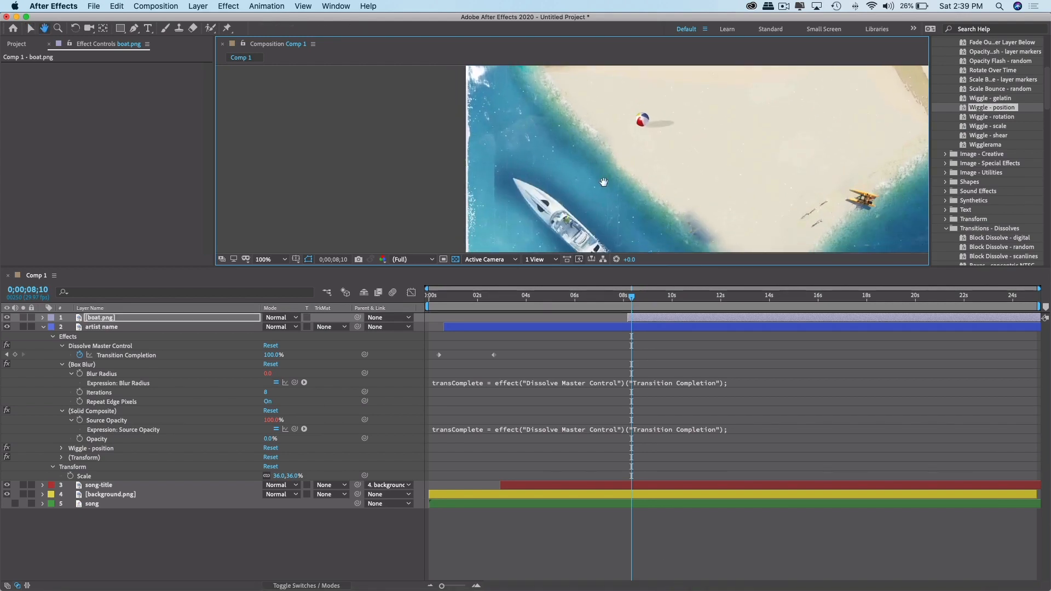
drag(603, 181, 592, 130)
drag(521, 168, 588, 213)
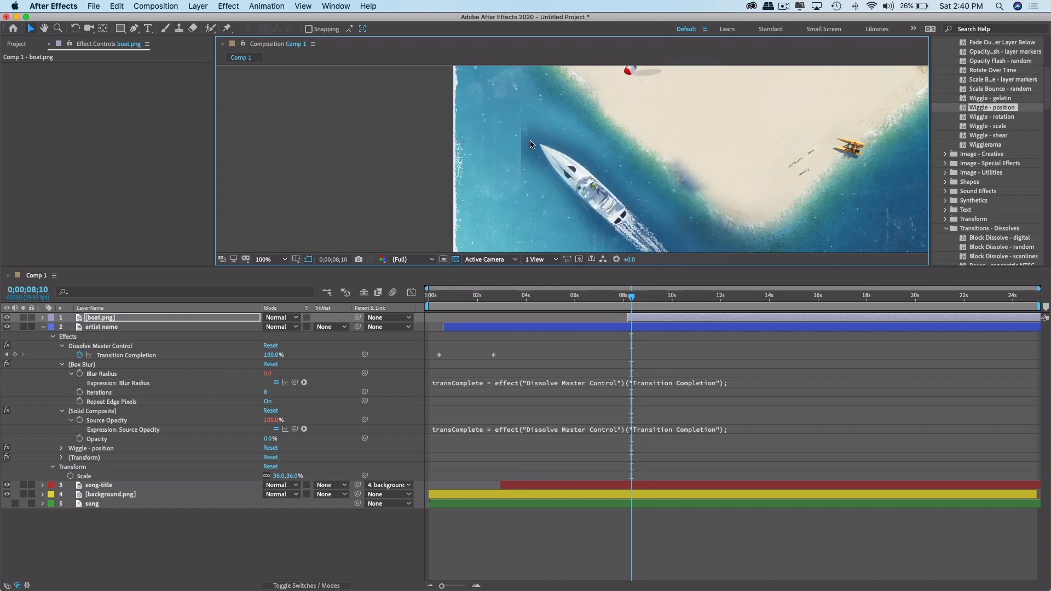
drag(568, 167, 532, 84)
key(super+z)
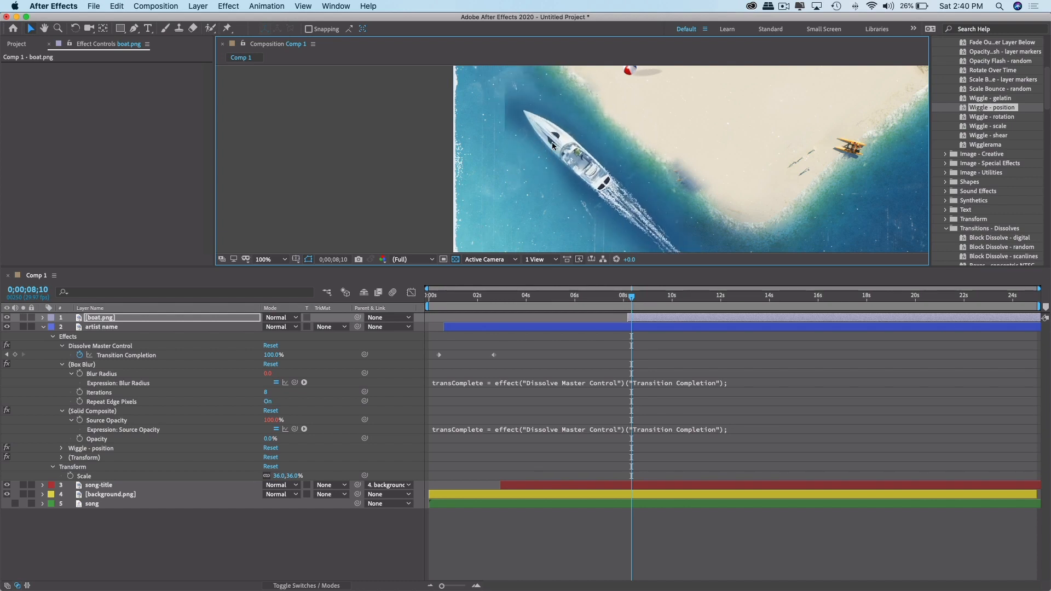
Draw a closed Pen tool mask on the boat.png layer around the boat and its wake.
key(g)
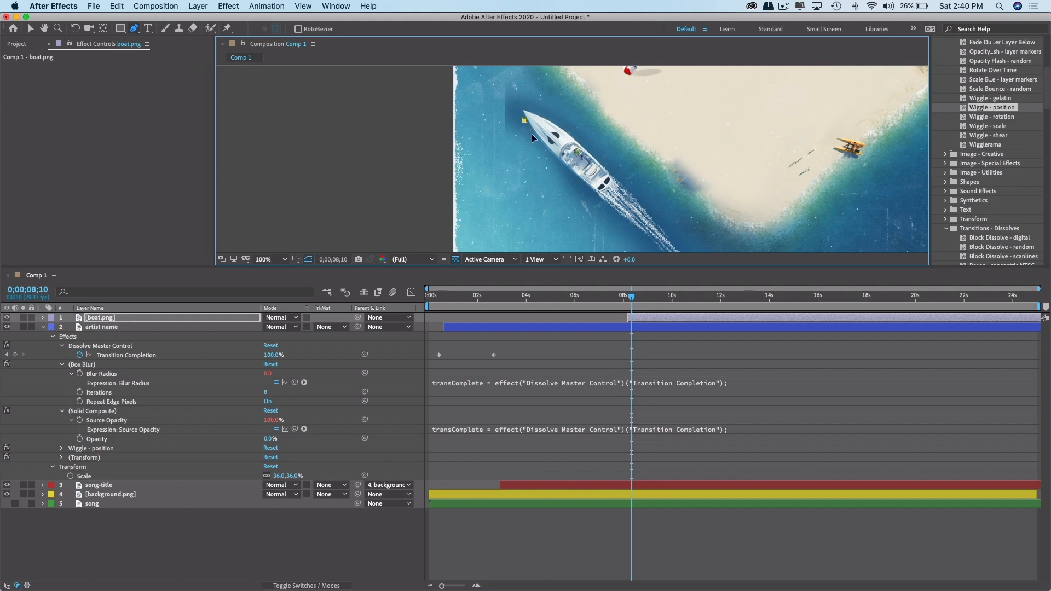
click(541, 145)
click(556, 163)
click(583, 191)
click(615, 218)
scroll(659, 243, down, 2)
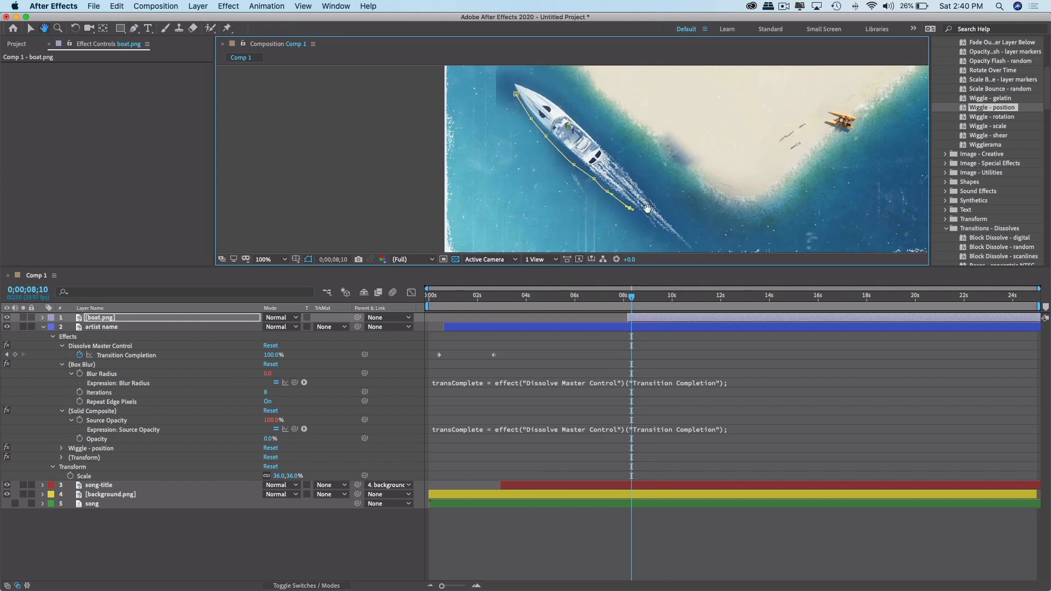
click(644, 219)
click(652, 229)
click(675, 227)
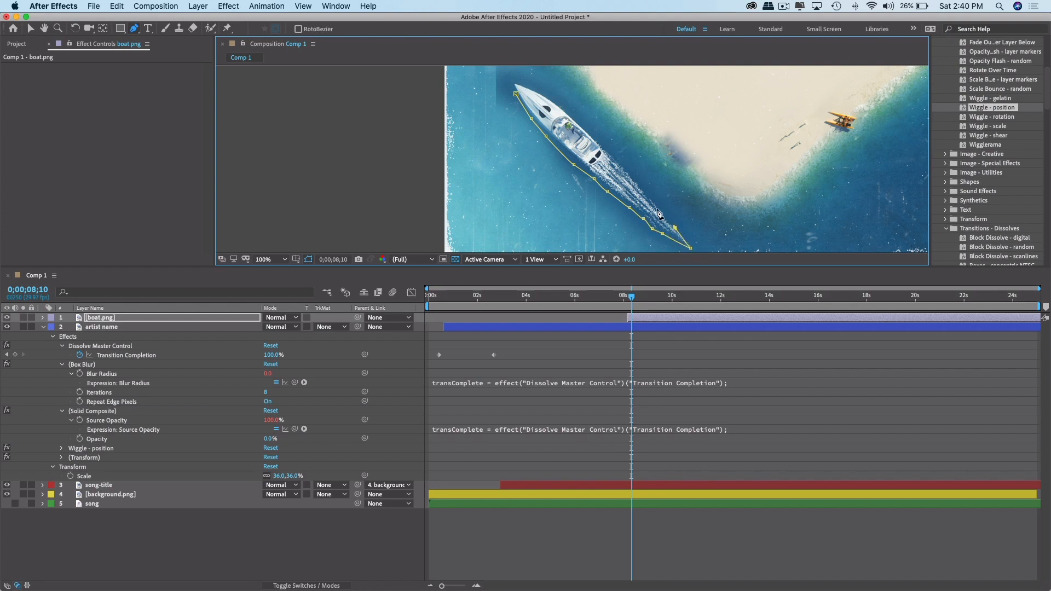
click(620, 163)
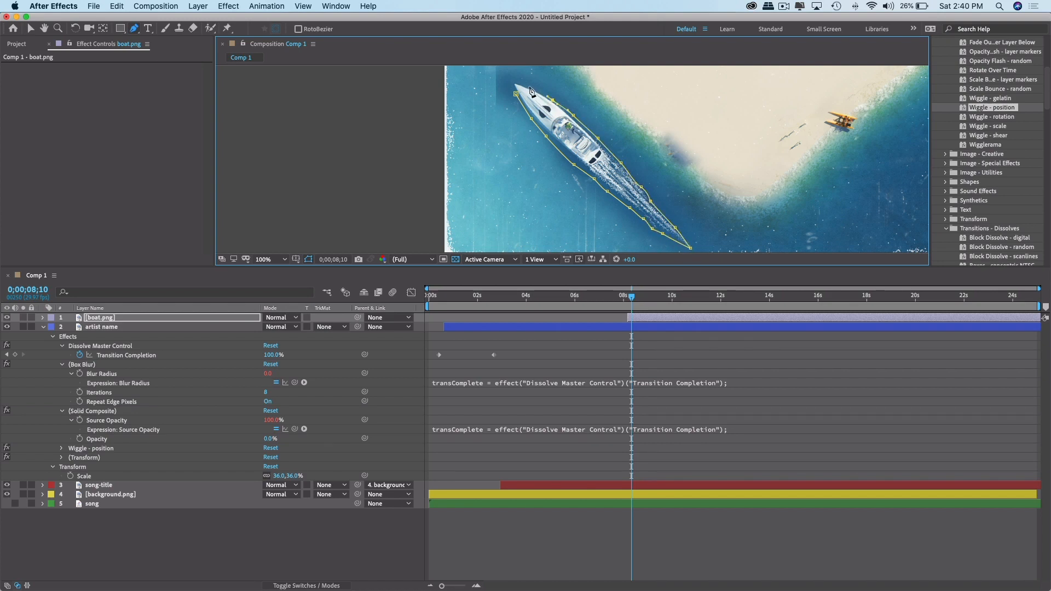
click(523, 85)
click(513, 82)
click(516, 94)
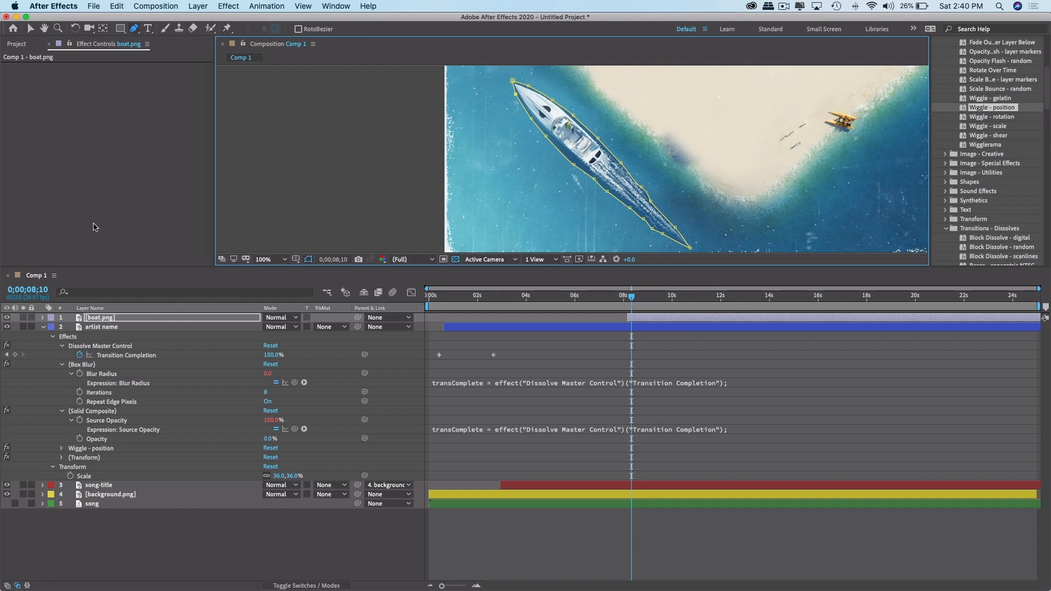
Set the boat mask's expansion to -17 pixels and its feather to 98 pixels, undoing the stray mask point.
click(45, 319)
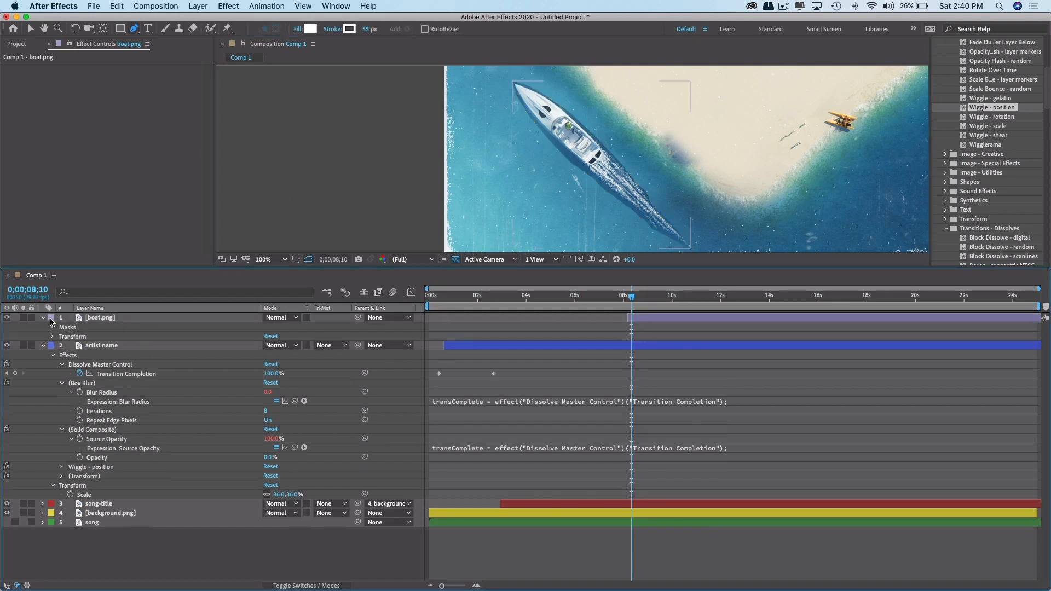
click(53, 327)
click(62, 337)
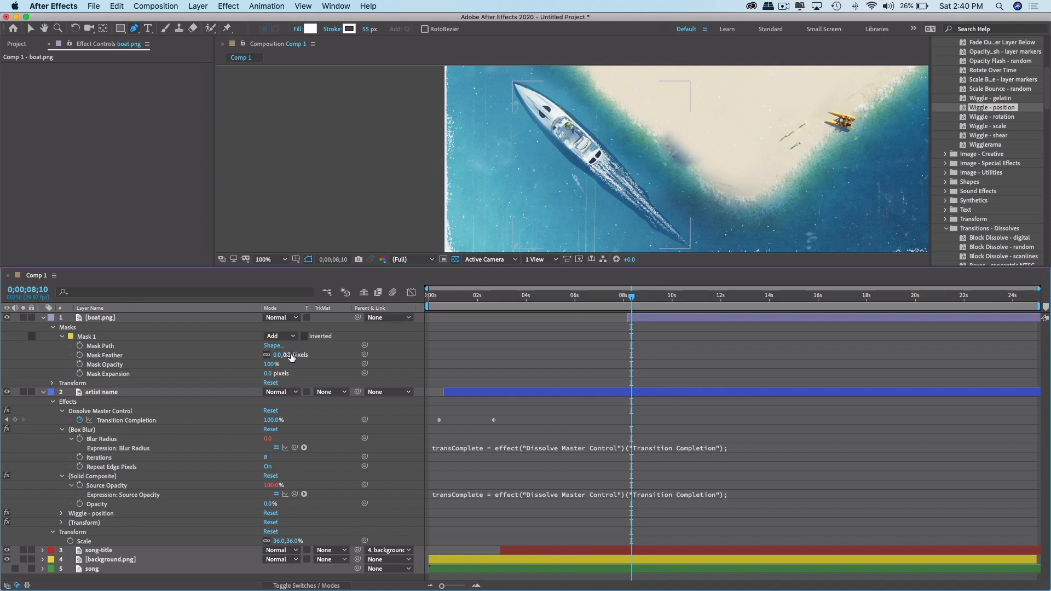
mouse_move(291, 357)
mouse_down()
mouse_move(273, 356)
mouse_move(423, 354)
mouse_move(220, 378)
mouse_move(247, 375)
mouse_up()
drag(259, 373, 257, 374)
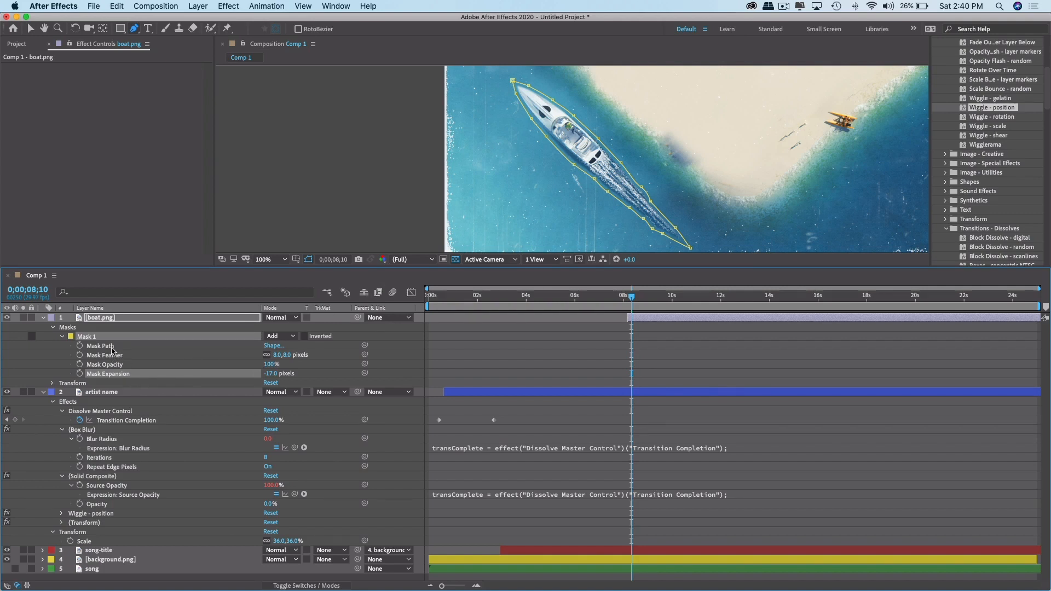
click(191, 349)
drag(287, 356, 285, 367)
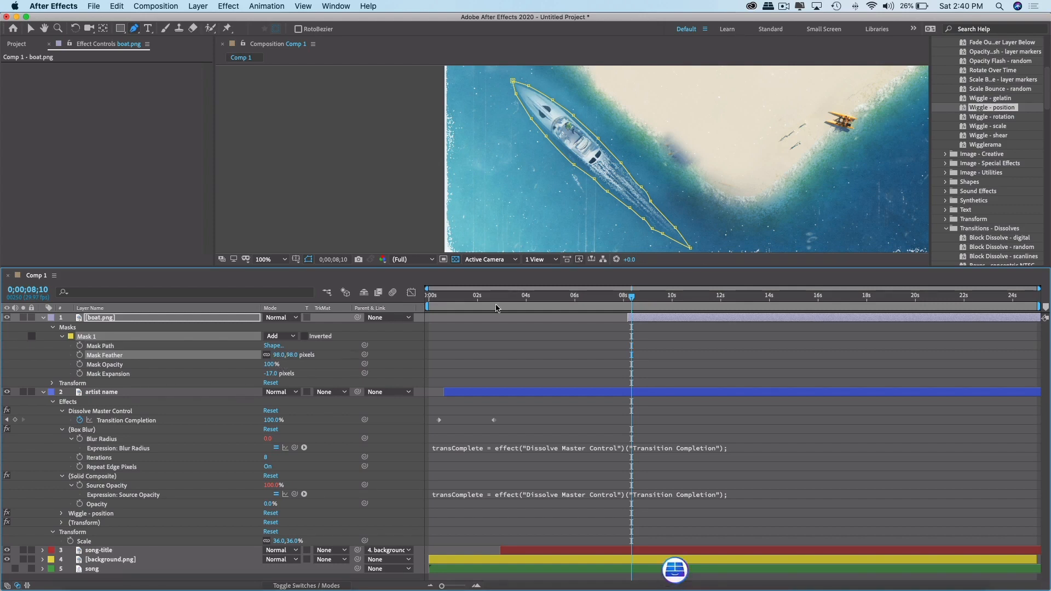
click(530, 209)
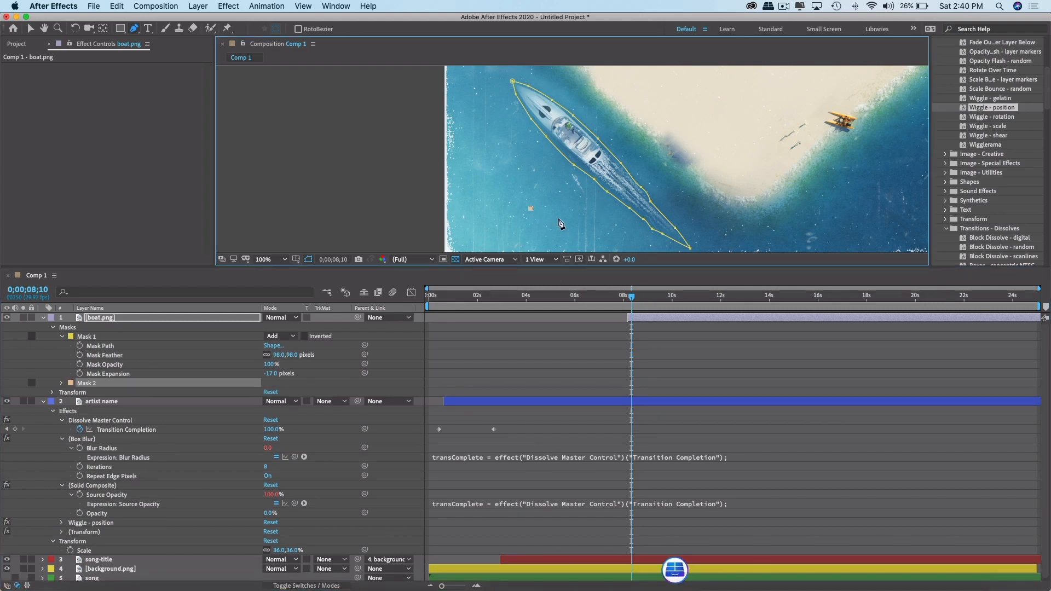
key(super+z)
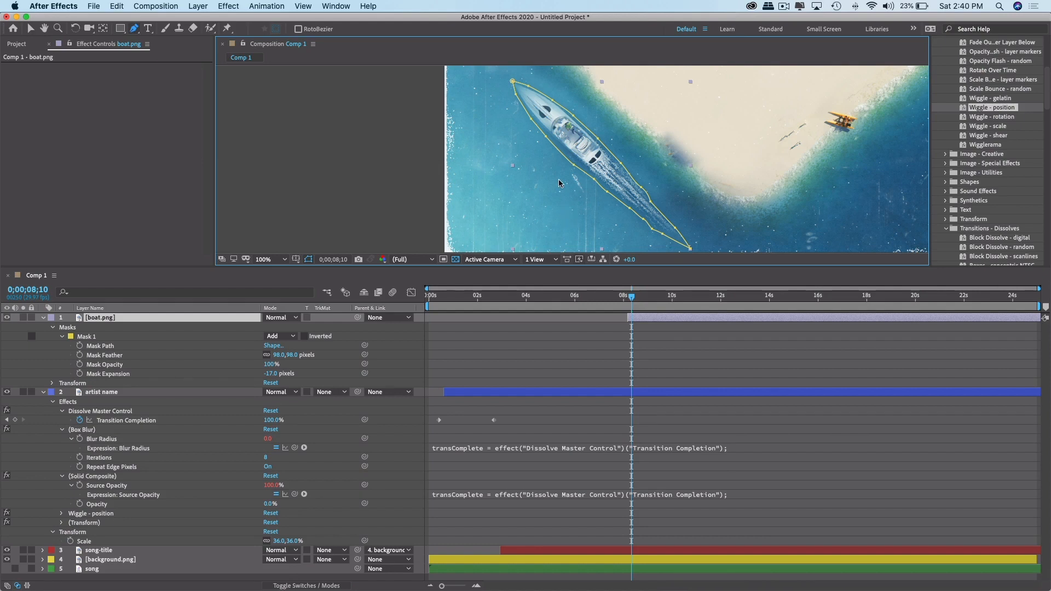
Move the boat below the cover's bottom edge and keyframe its Position at 930, 840 at 0;00;10;26.
key(v)
key(comma)
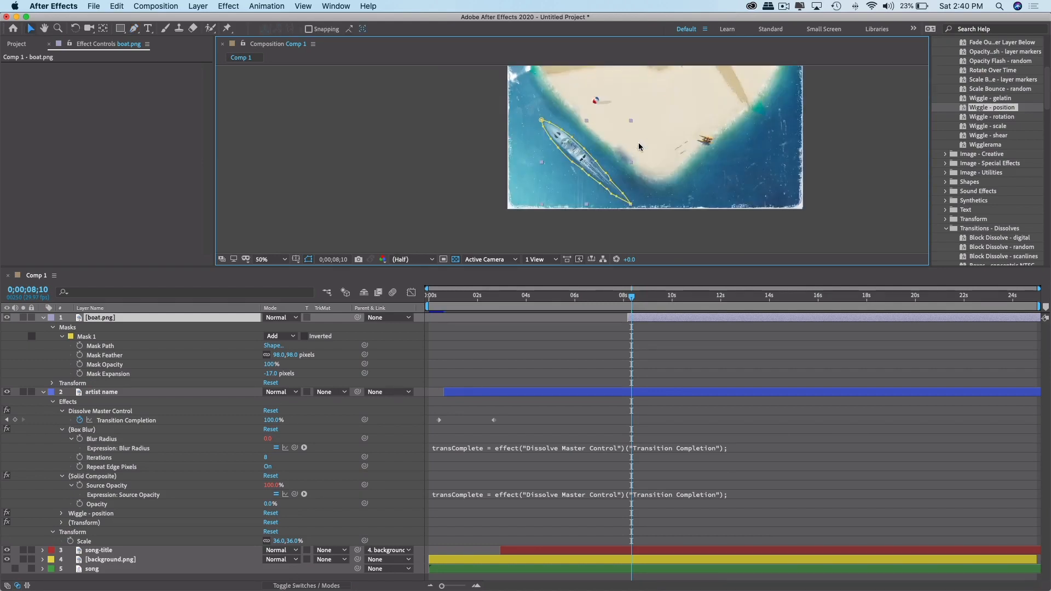
key(space)
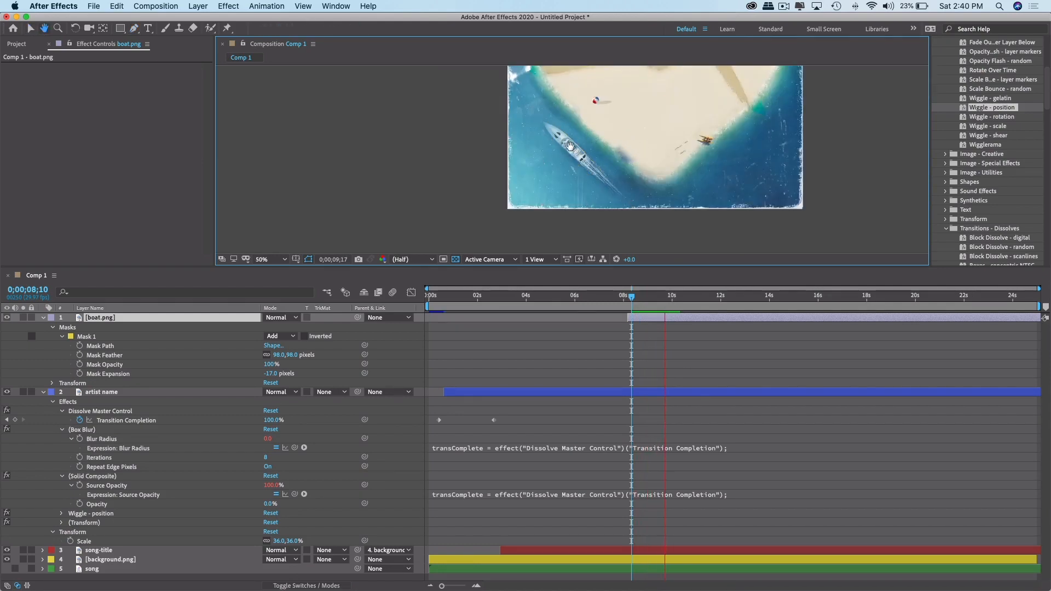
key(h)
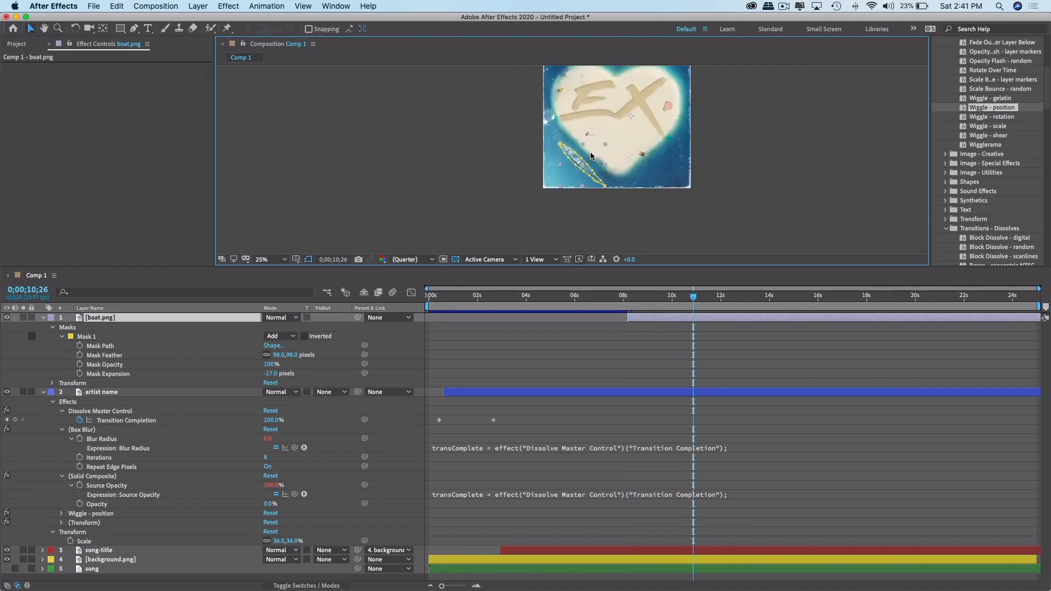
key(v)
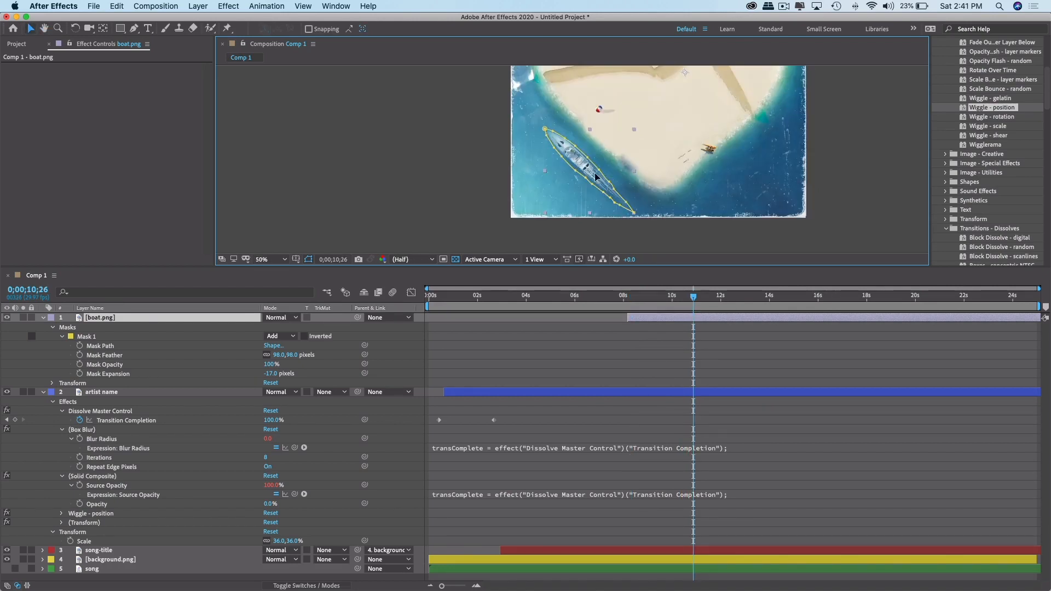
drag(591, 167, 662, 244)
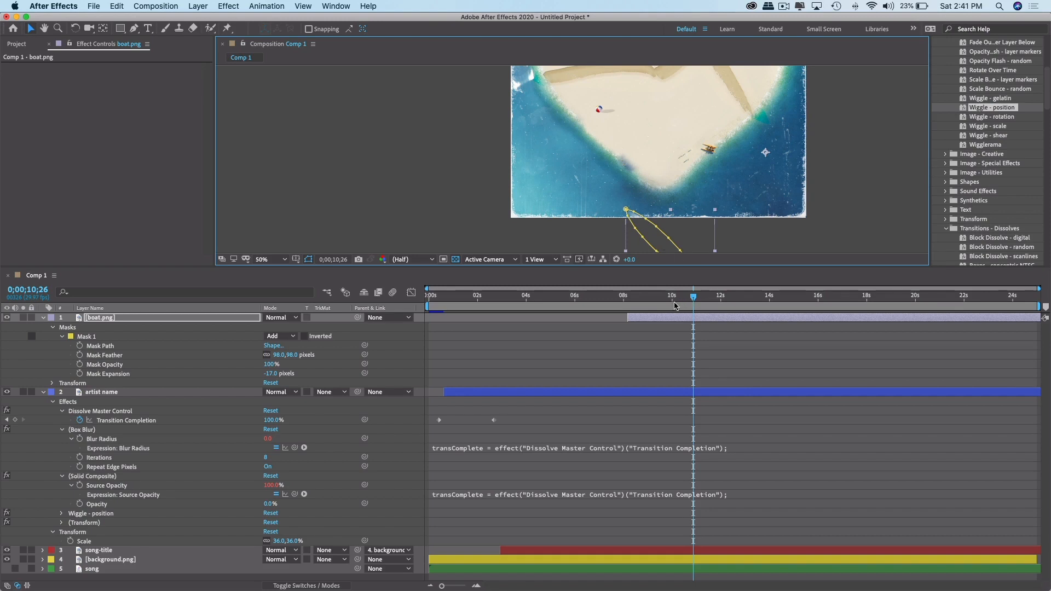
click(44, 319)
click(44, 319)
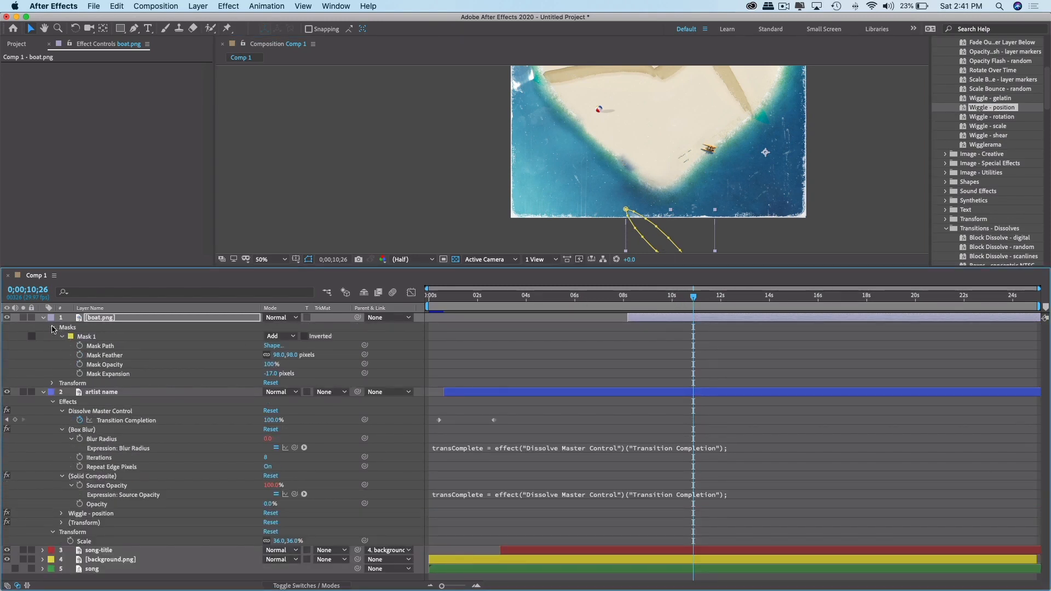
click(52, 383)
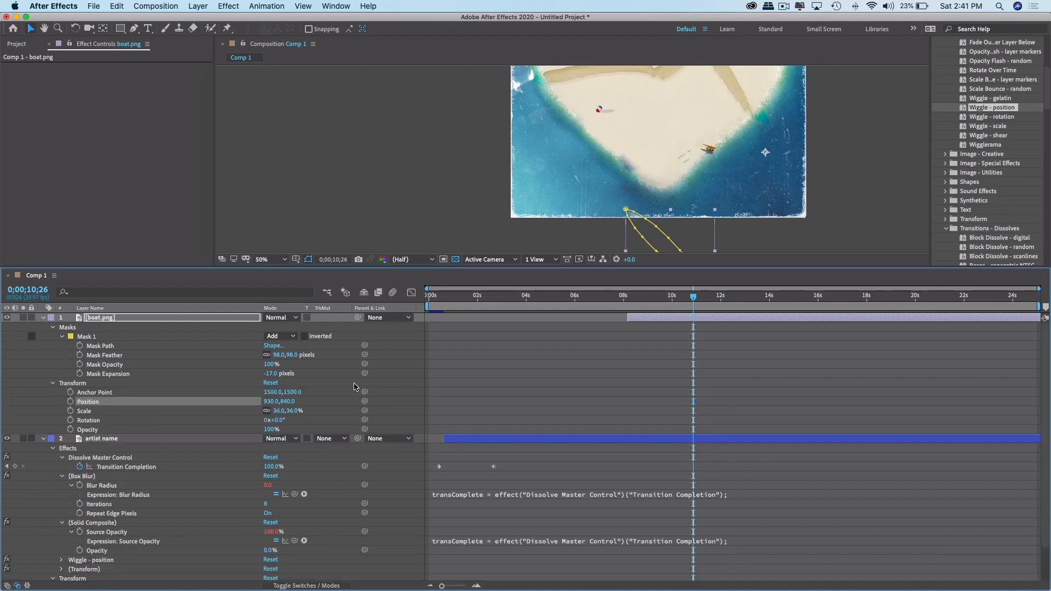
click(70, 402)
Move the boat up past the cover's left edge to 358, 240 at 0;00;16;01, adding a second Position keyframe.
drag(699, 299, 819, 302)
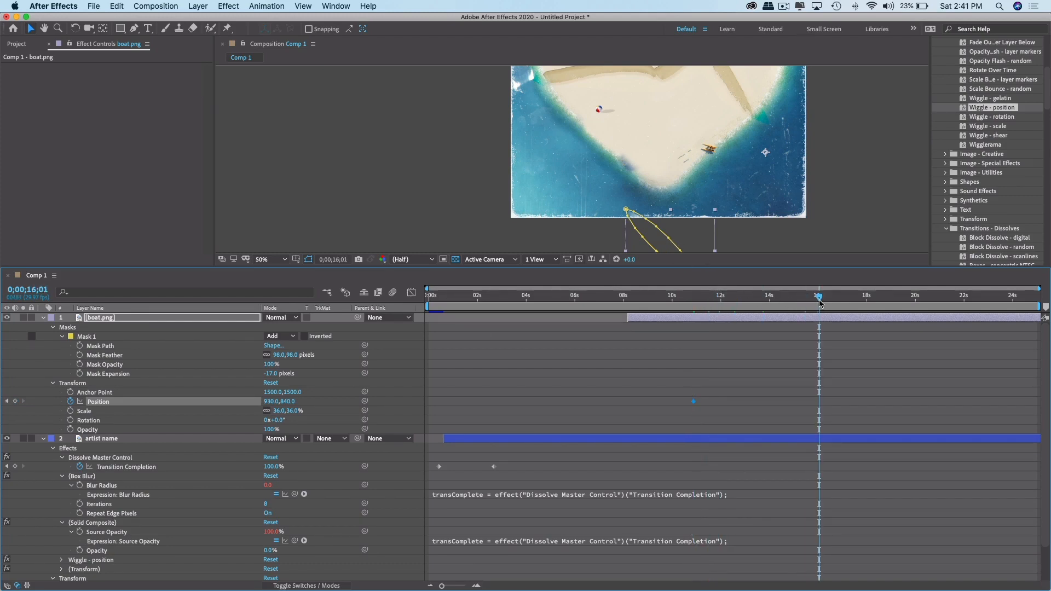
drag(659, 230, 489, 72)
scroll(518, 135, up, 2)
scroll(519, 136, down, 2)
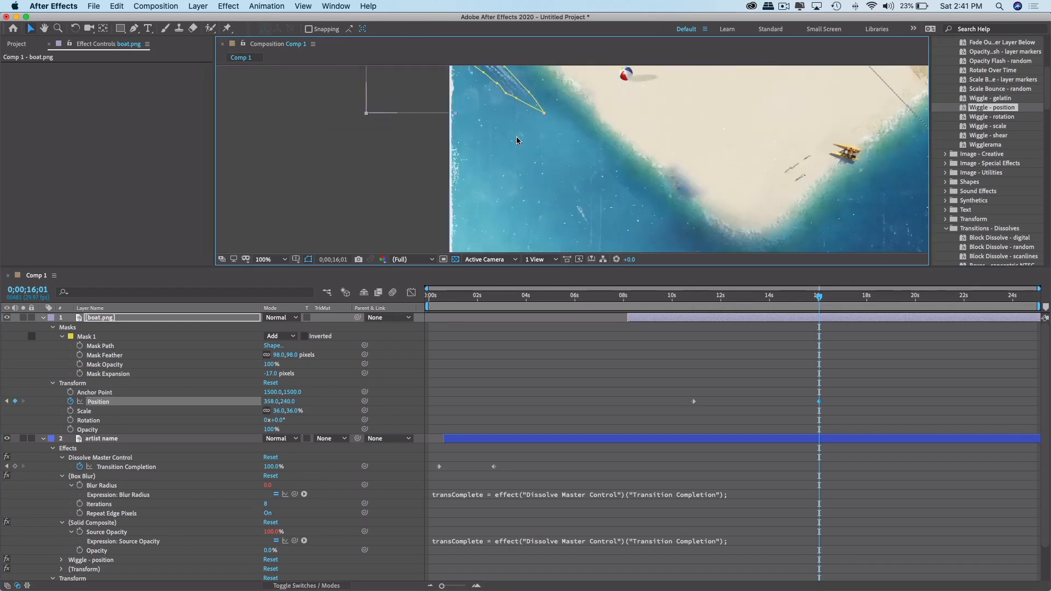
scroll(529, 119, down, 2)
Preview the boat's travel across the water from 0;00;09;20.
click(520, 110)
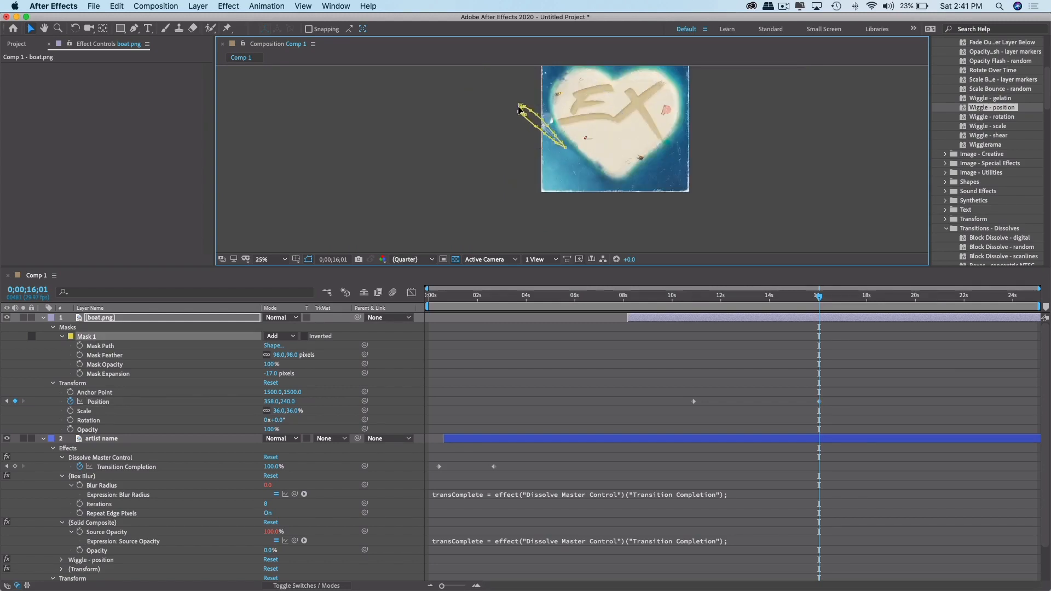
click(531, 117)
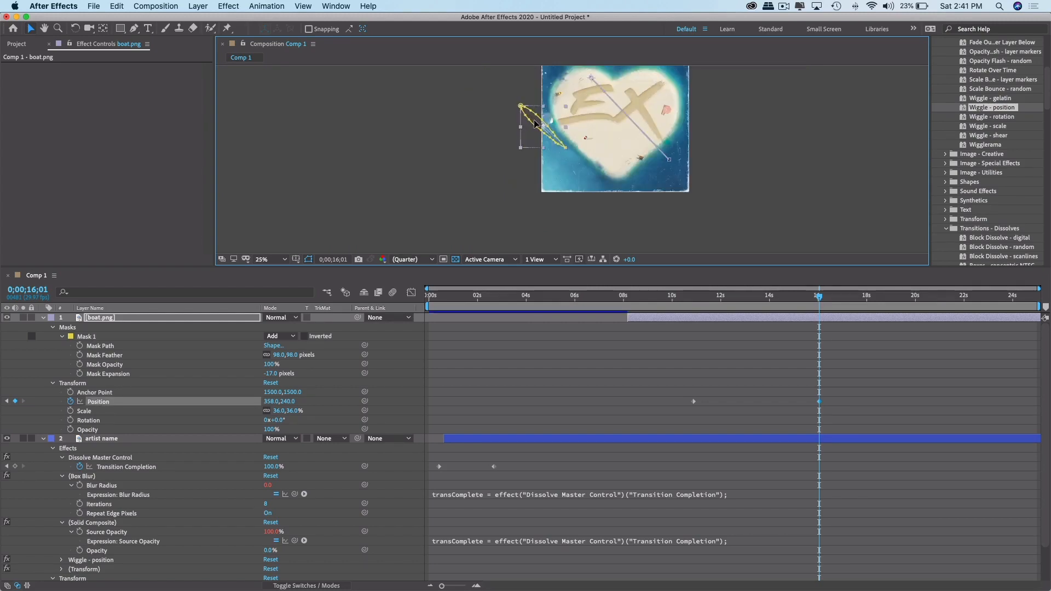
click(524, 113)
click(538, 122)
click(533, 115)
click(536, 119)
click(536, 119)
click(545, 127)
drag(819, 296, 665, 297)
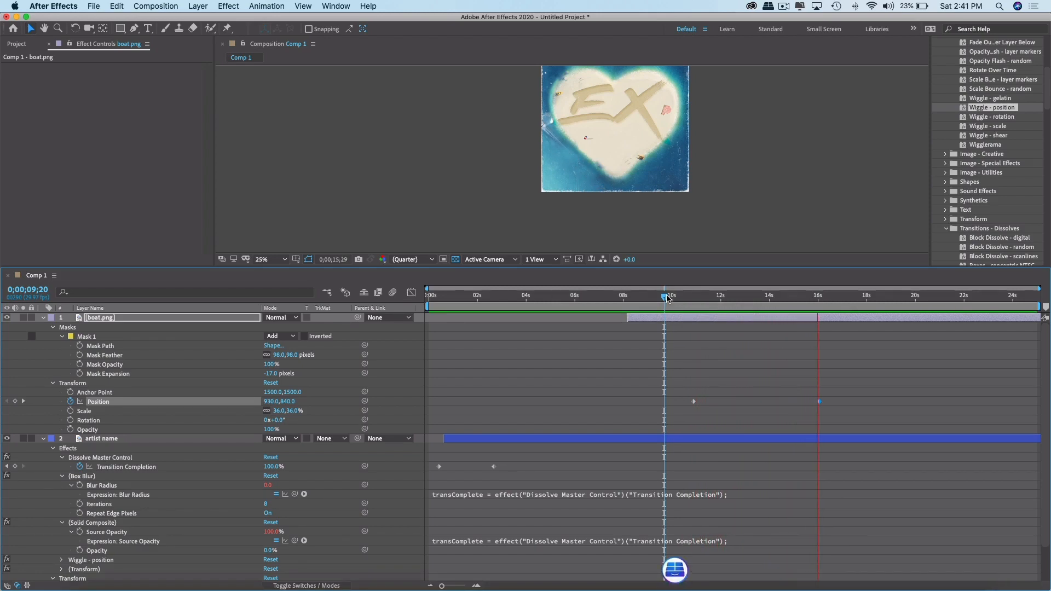
key(space)
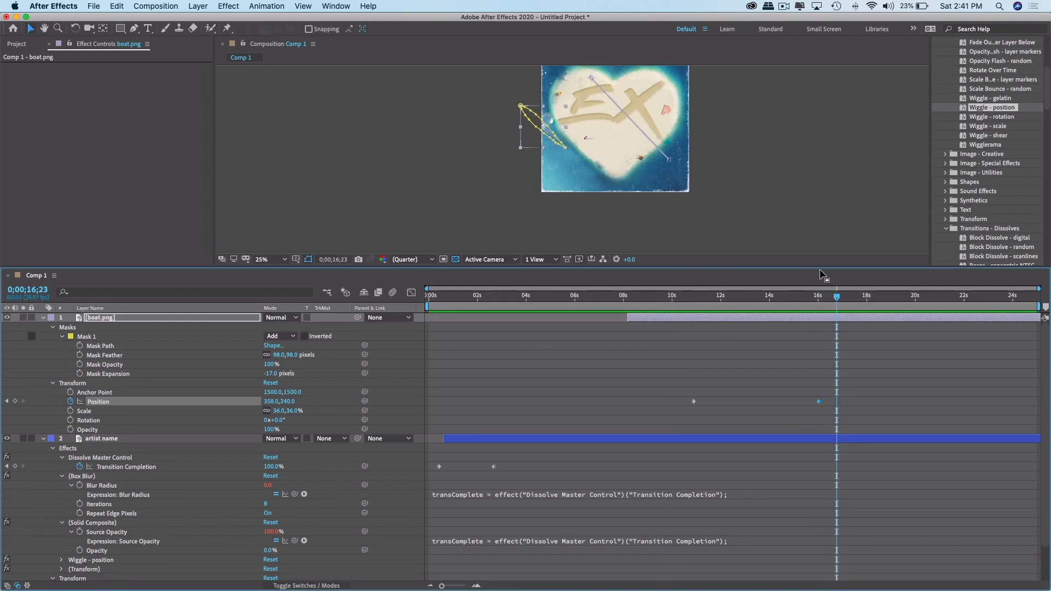
Try deleting the boat's Position keyframe at 0;00;16;01, preview, and undo the deletion.
key(Delete)
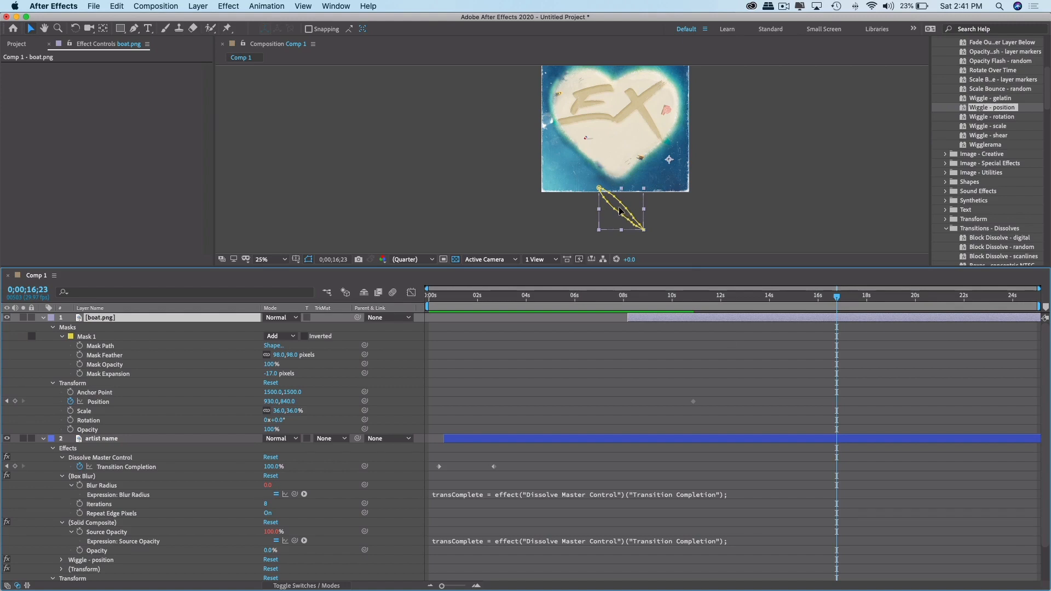
drag(619, 210, 634, 209)
key(space)
key(super+z)
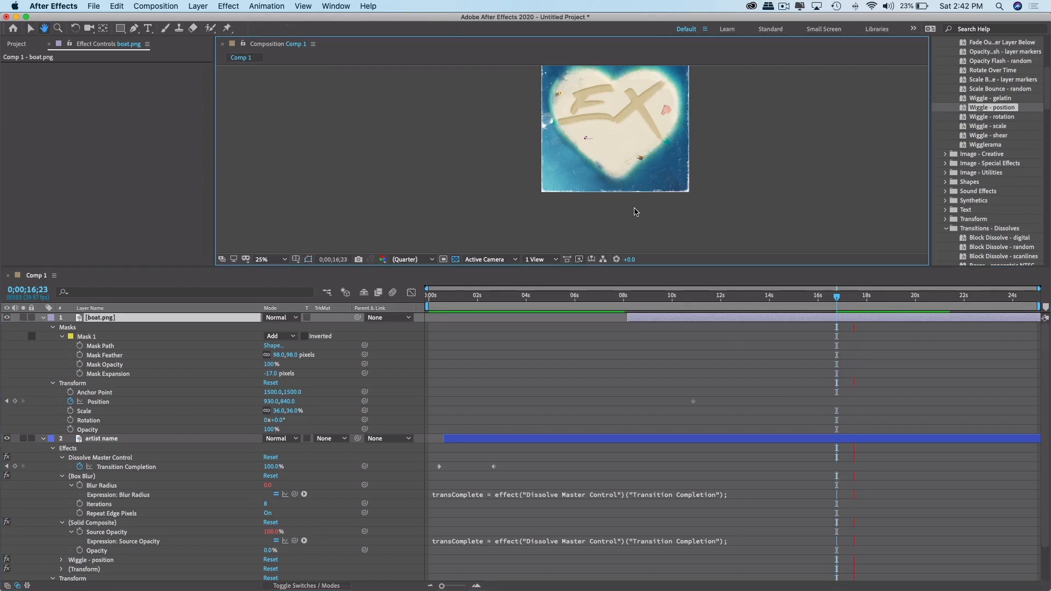
Try keyframing the boat's Position at 142, -4 past the cover's upper-left corner at 0;00;10;02, and preview the motion.
drag(700, 297, 673, 298)
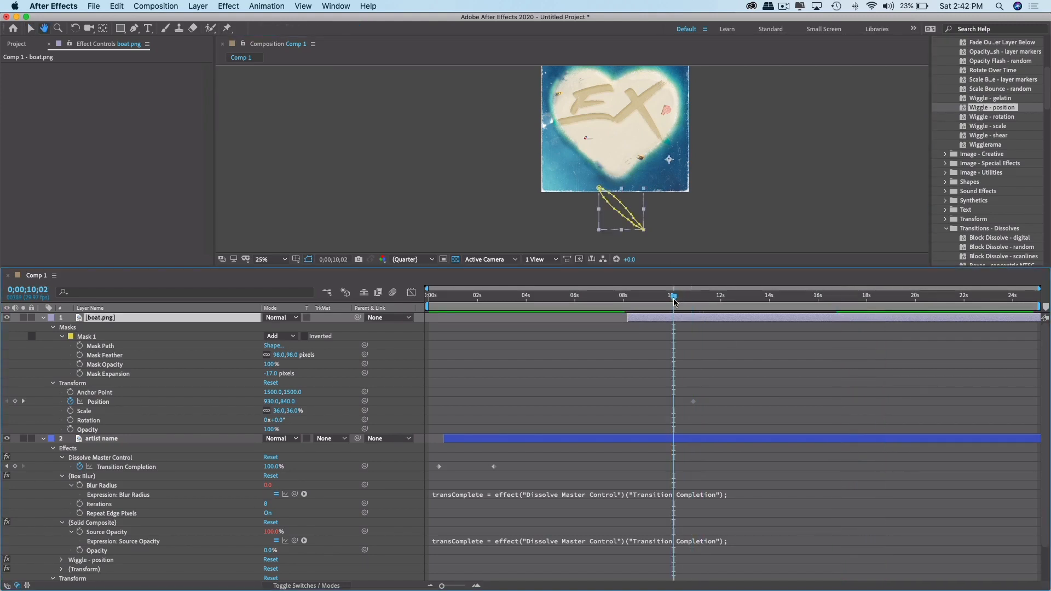
key(v)
drag(621, 207, 507, 90)
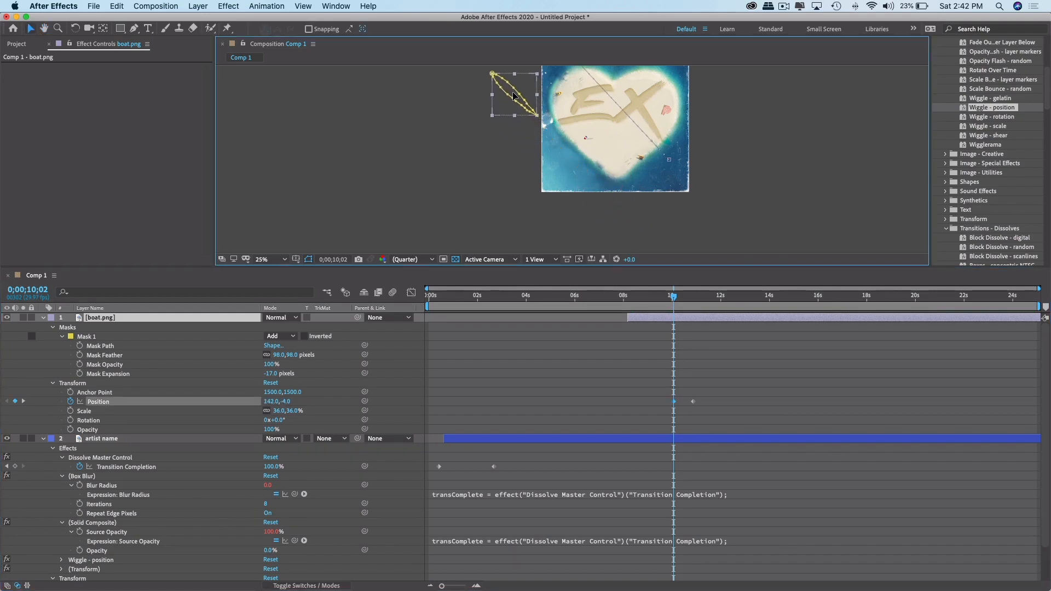
key(space)
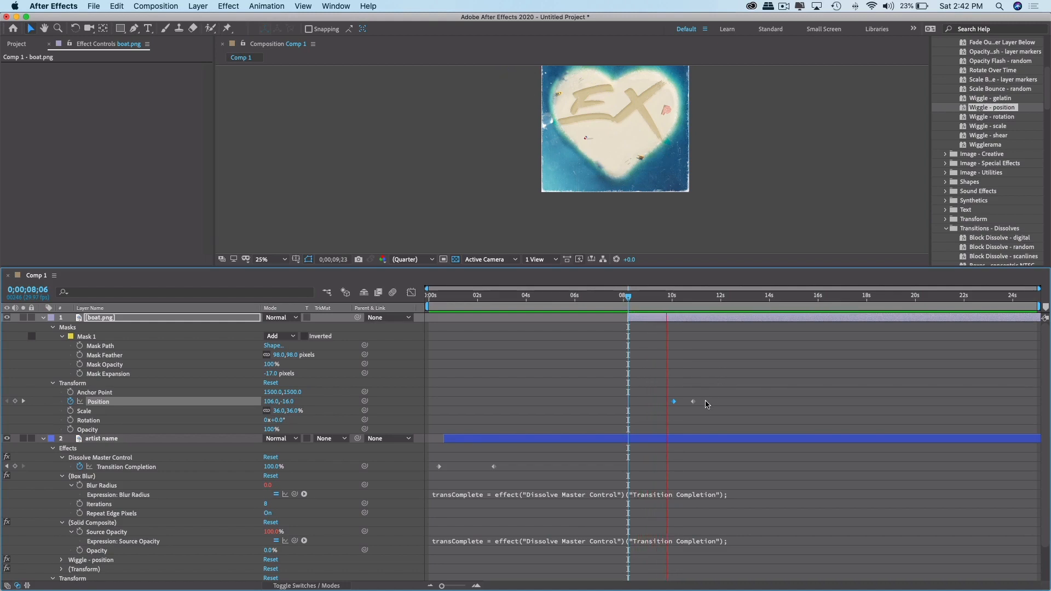
key(space)
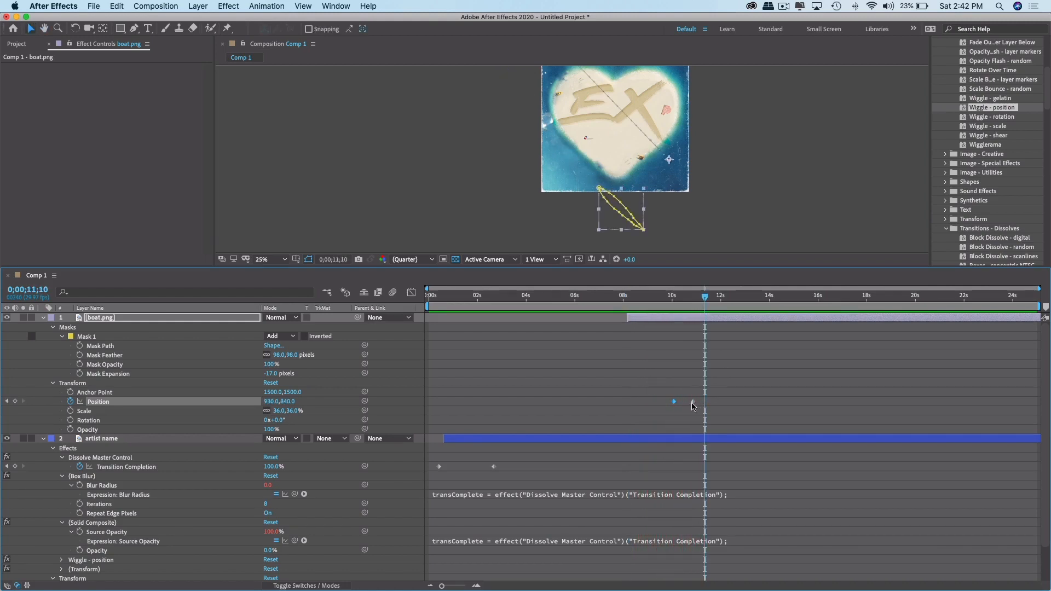
drag(693, 402, 730, 402)
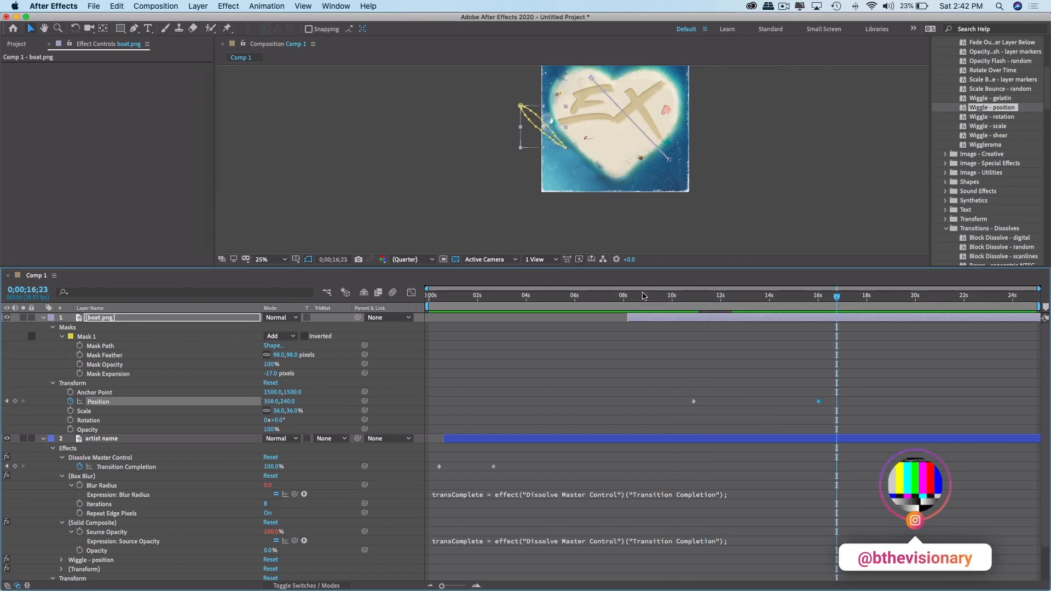
Move the boat past the cover's upper-left corner at 0;00;16;01, adding a Position keyframe, and preview its travel from 0;00;10;19.
key(j)
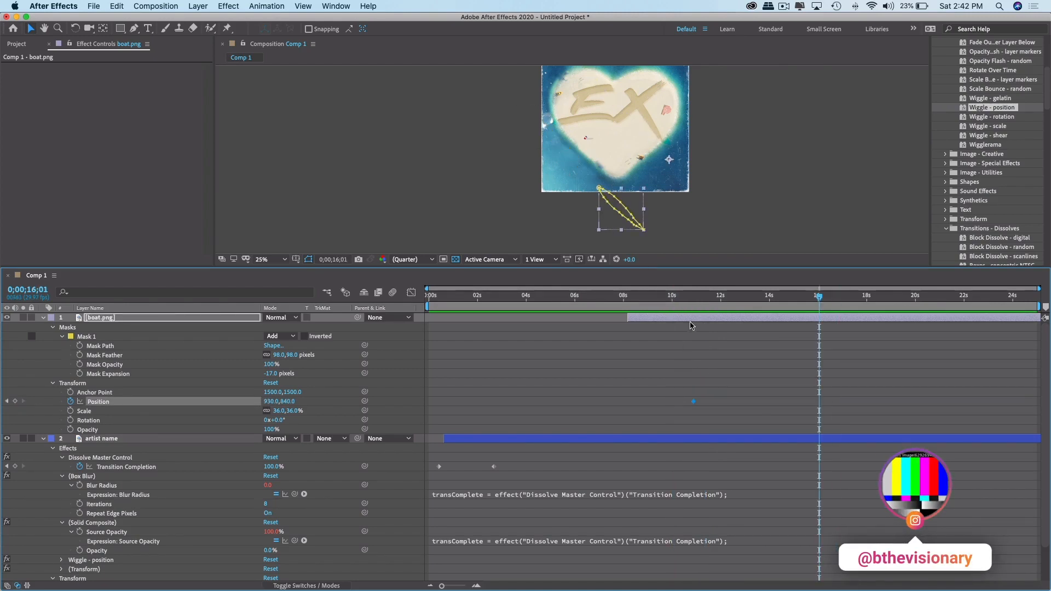
drag(650, 300, 820, 298)
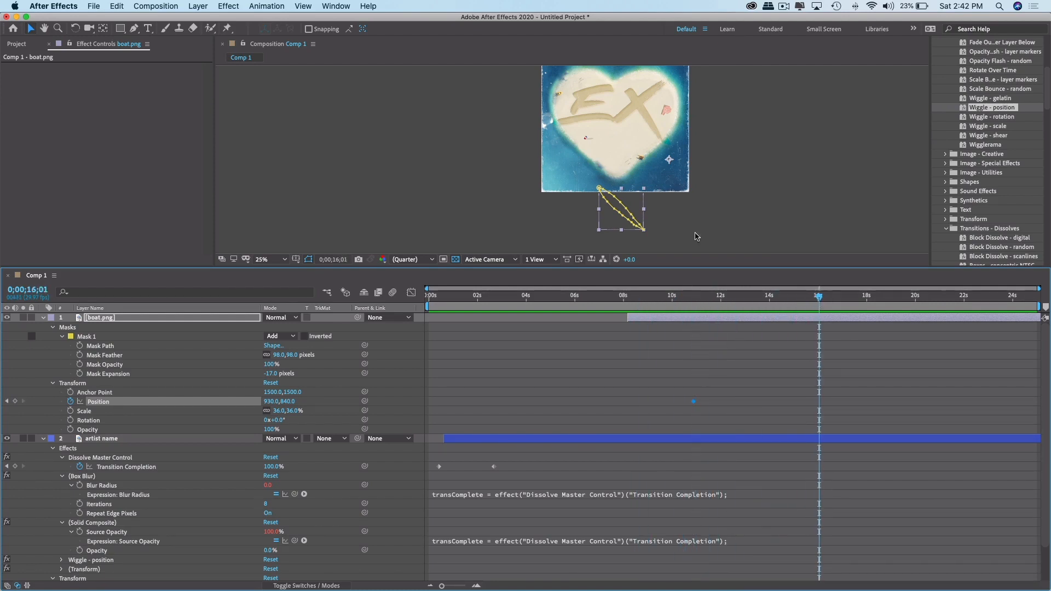
click(619, 206)
key(super+z)
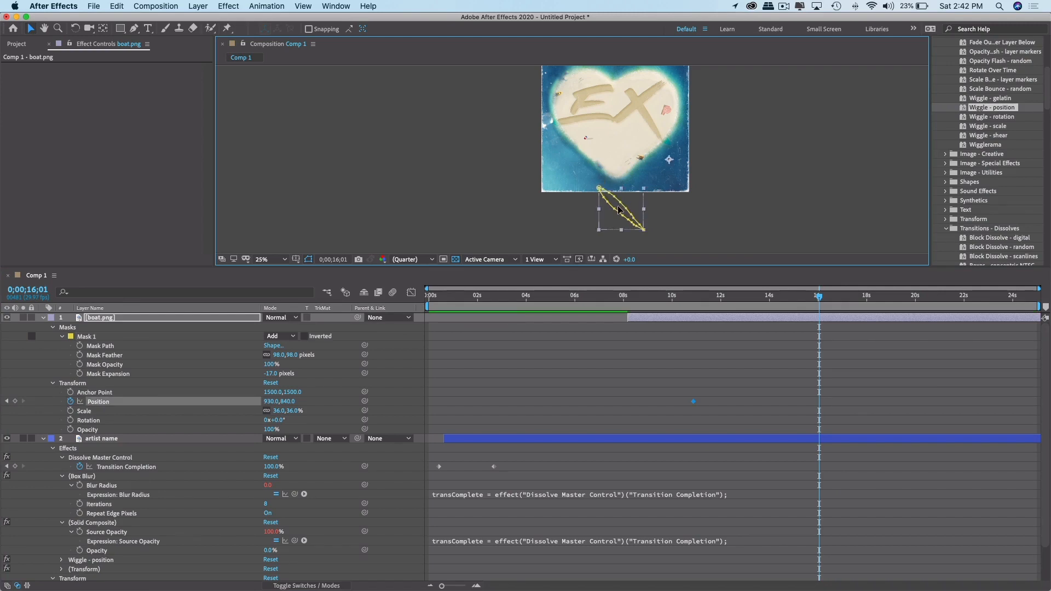
drag(608, 201, 514, 74)
key(super+z)
drag(719, 297, 689, 298)
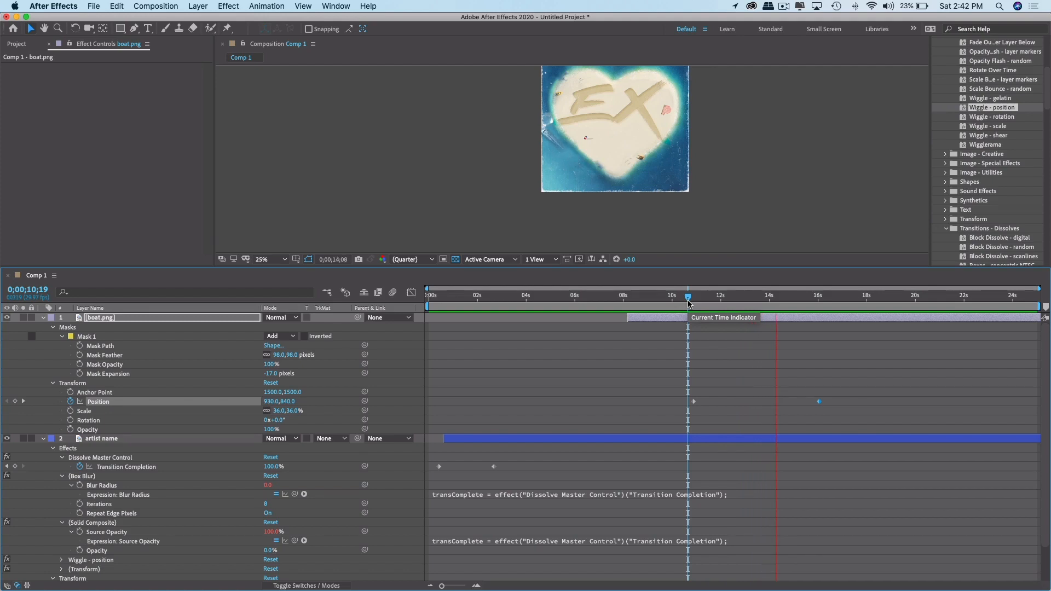
key(space)
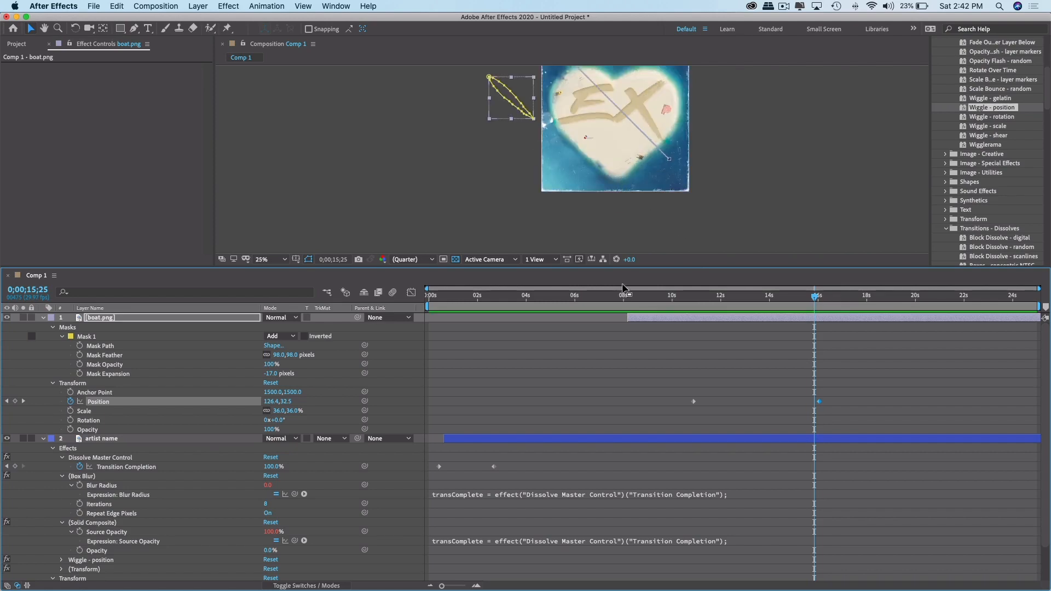
Preview the full cover animation from 0;00;00;22 with the whole artwork in view, then replay it from 0;00;06;18.
drag(540, 296, 434, 296)
scroll(536, 154, down, 1)
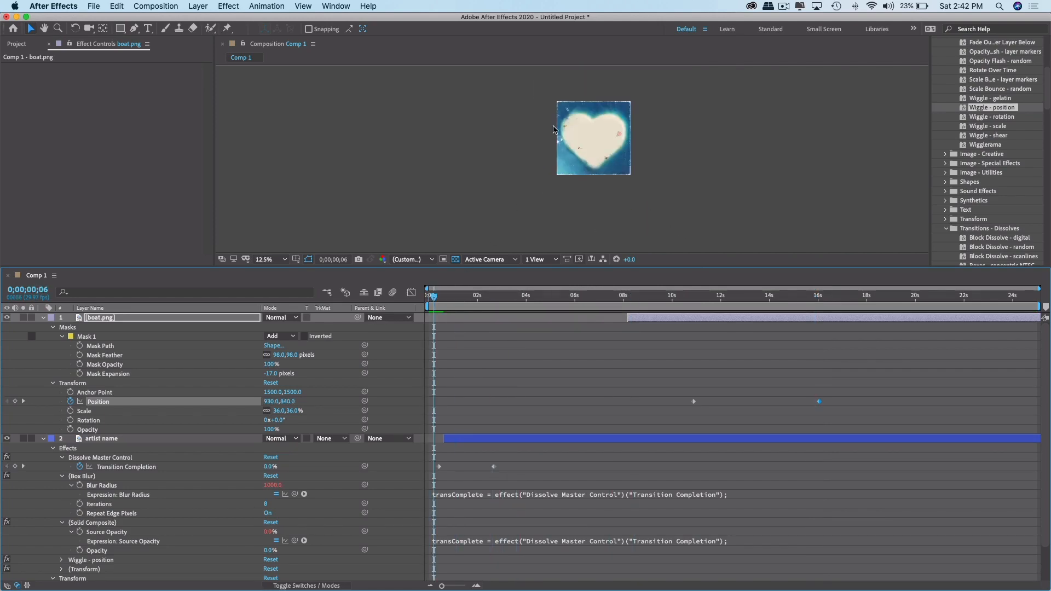
scroll(581, 122, up, 5)
scroll(580, 122, down, 4)
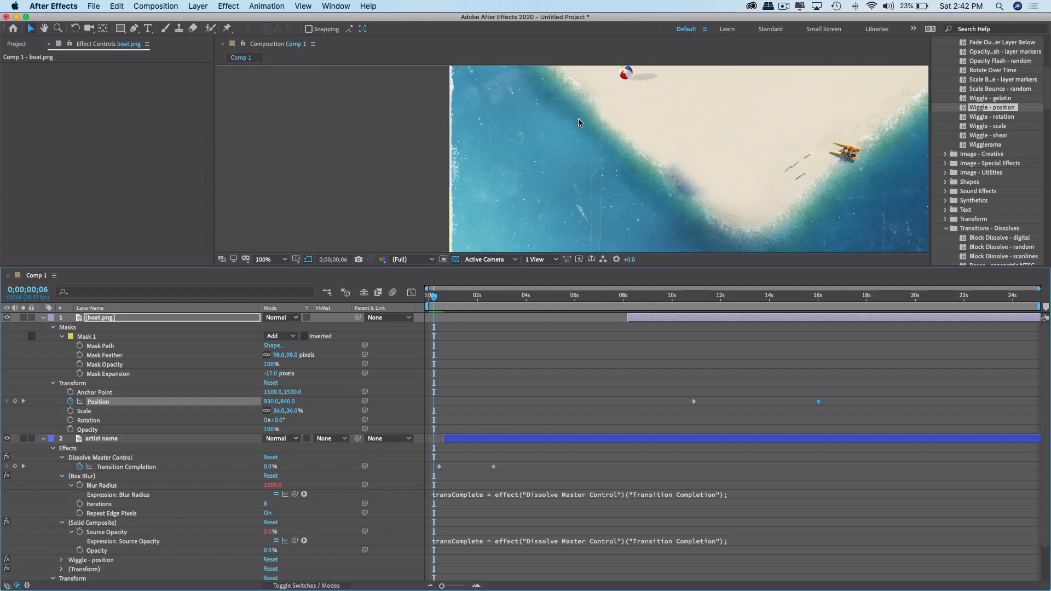
drag(504, 299, 428, 298)
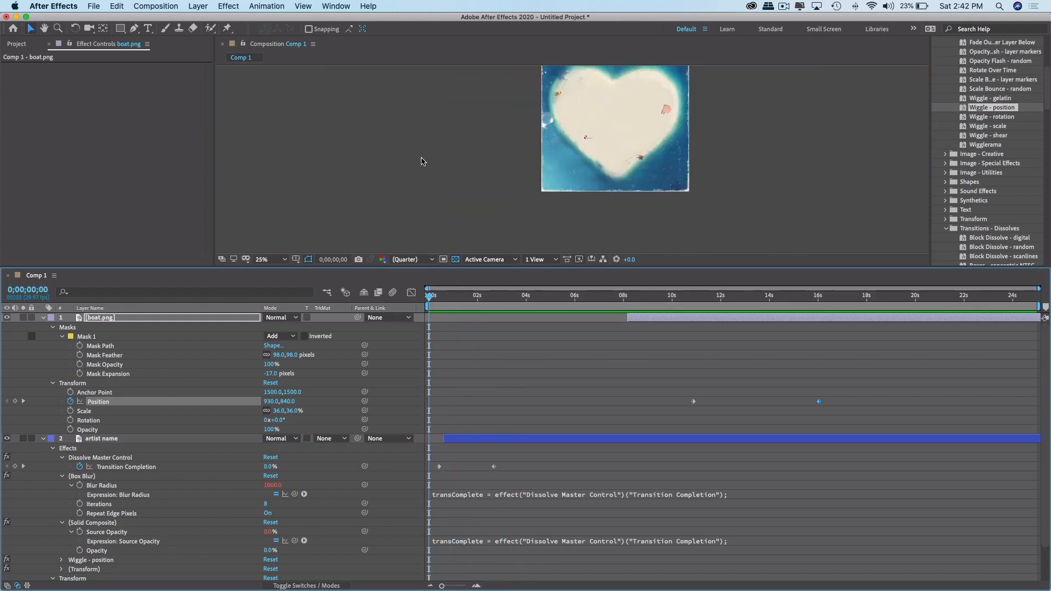
scroll(517, 140, up, 3)
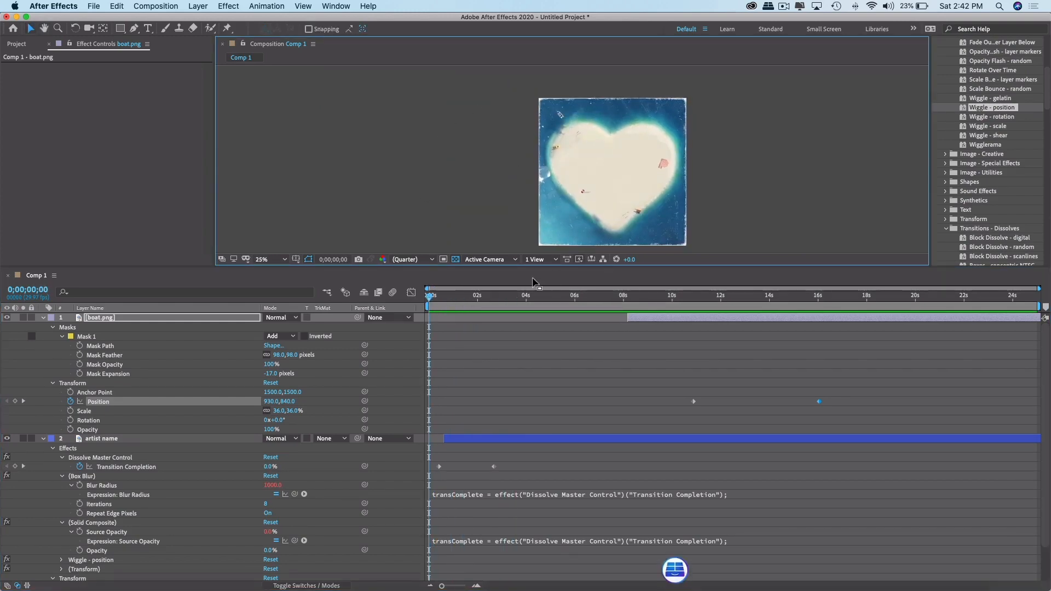
click(468, 298)
click(446, 298)
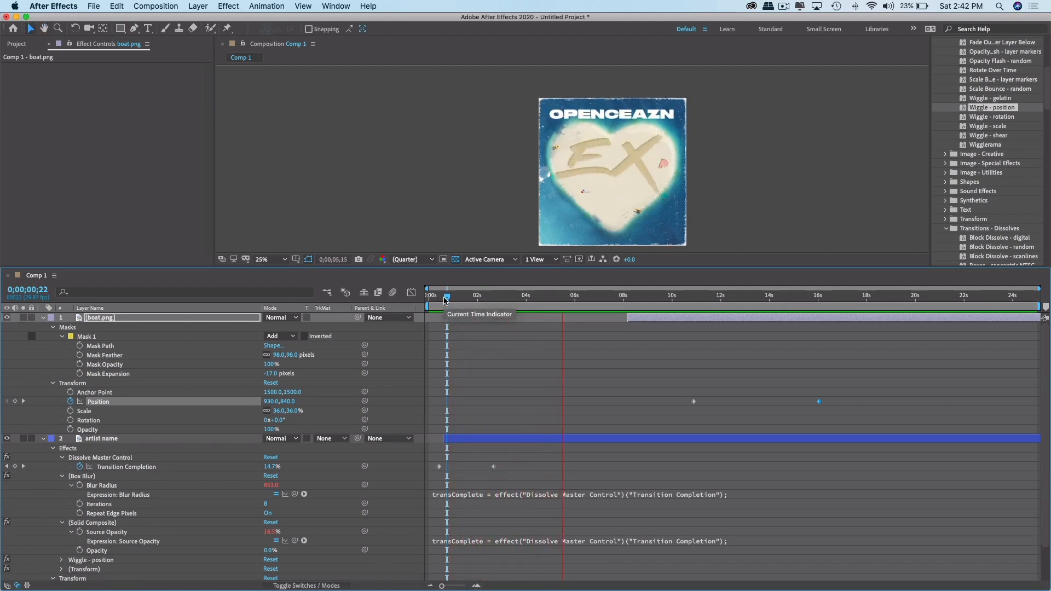
key(space)
key(space)
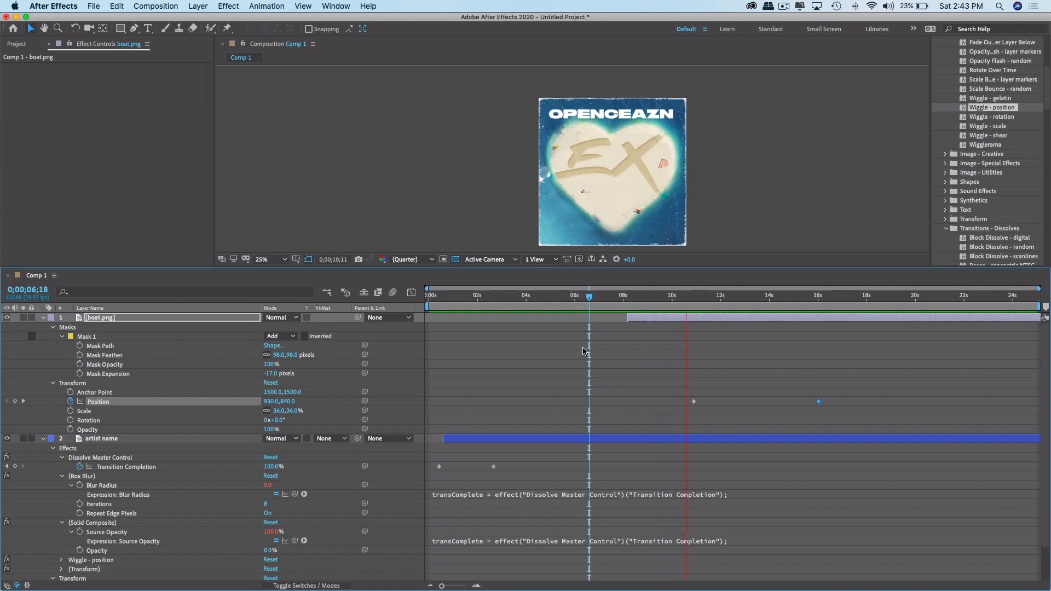
key(space)
Move the boat farther below the cover to 1138, 1112 at 0;00;09;16, adding an earlier Position keyframe.
drag(714, 296, 662, 304)
key(comma)
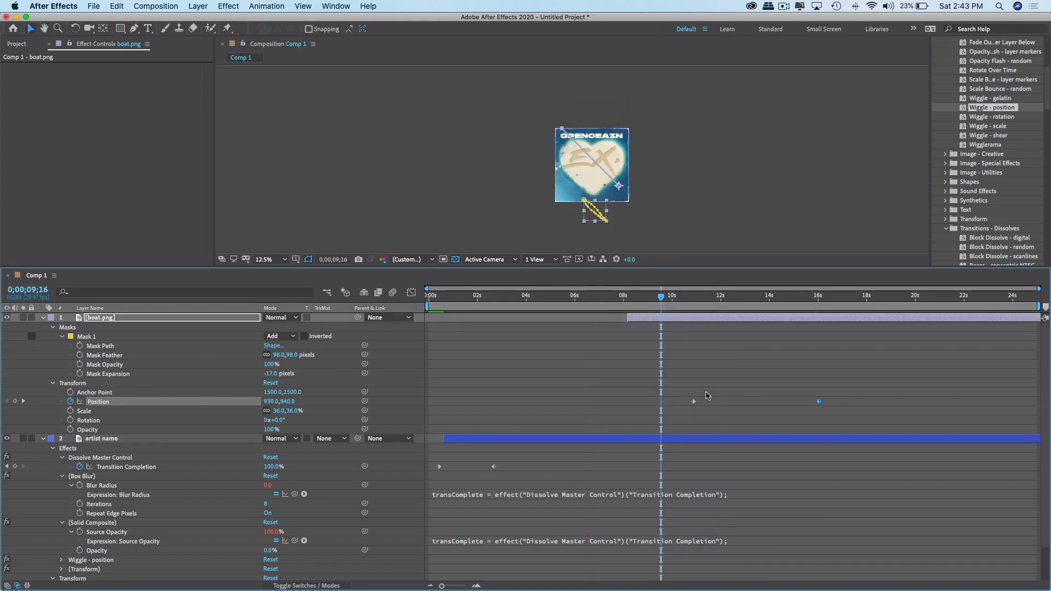
click(600, 209)
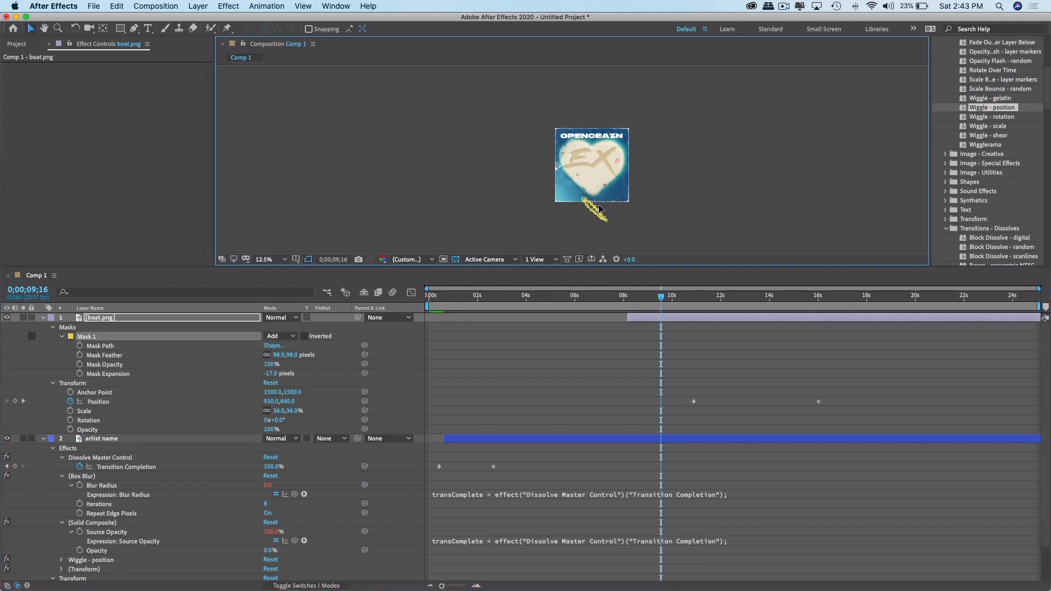
key(super+z)
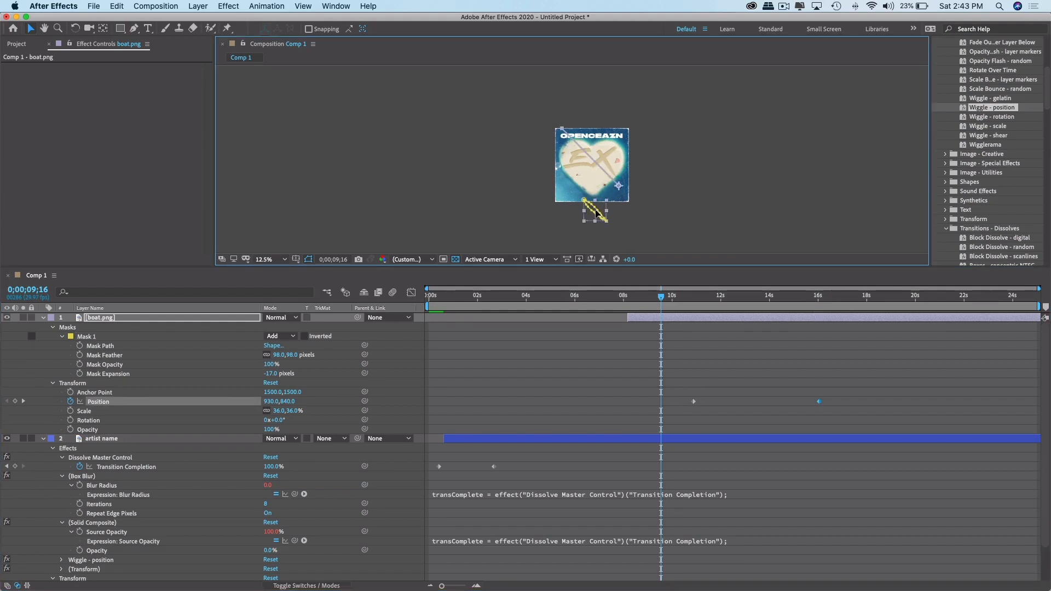
click(596, 213)
key(super+z)
click(594, 213)
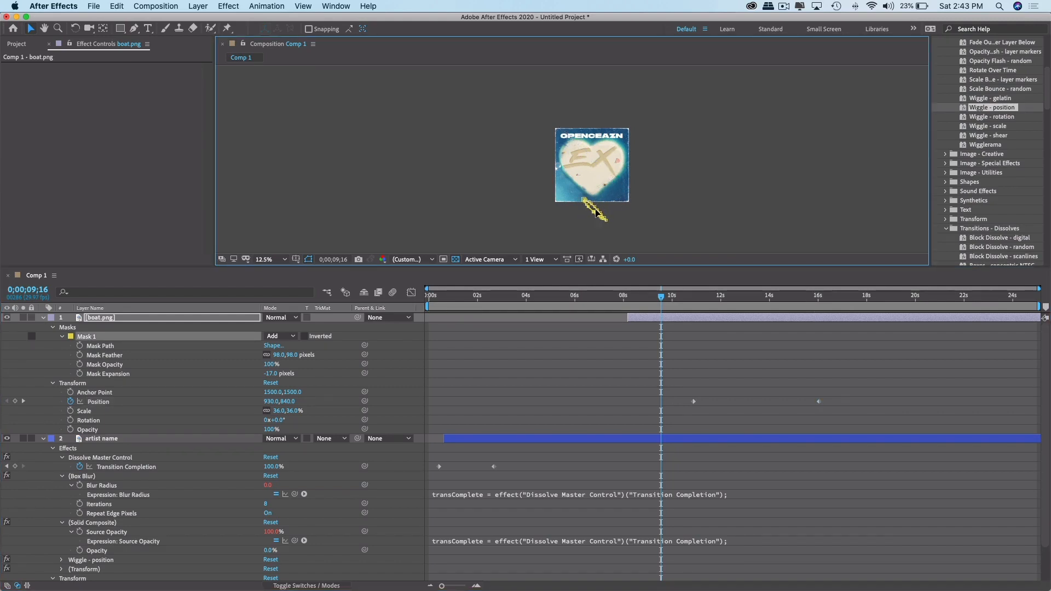
key(super+z)
drag(619, 186, 633, 204)
Delete the boat's middle Position keyframe at 0;00;10;26.
click(691, 410)
click(693, 402)
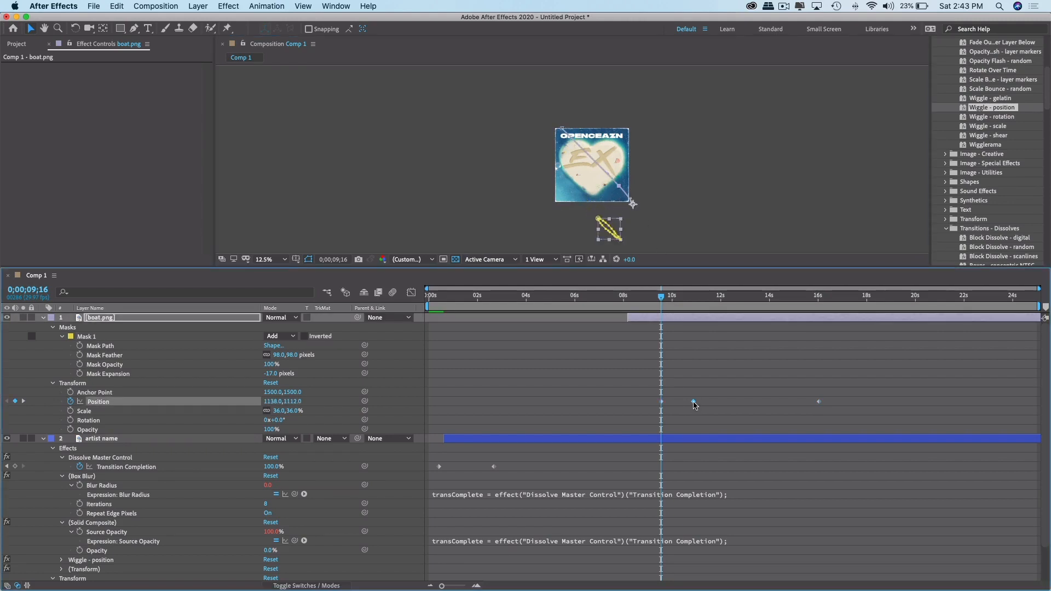
key(Delete)
Preview the boat's extended travel across the cover from 0;00;07;21.
drag(660, 299, 617, 303)
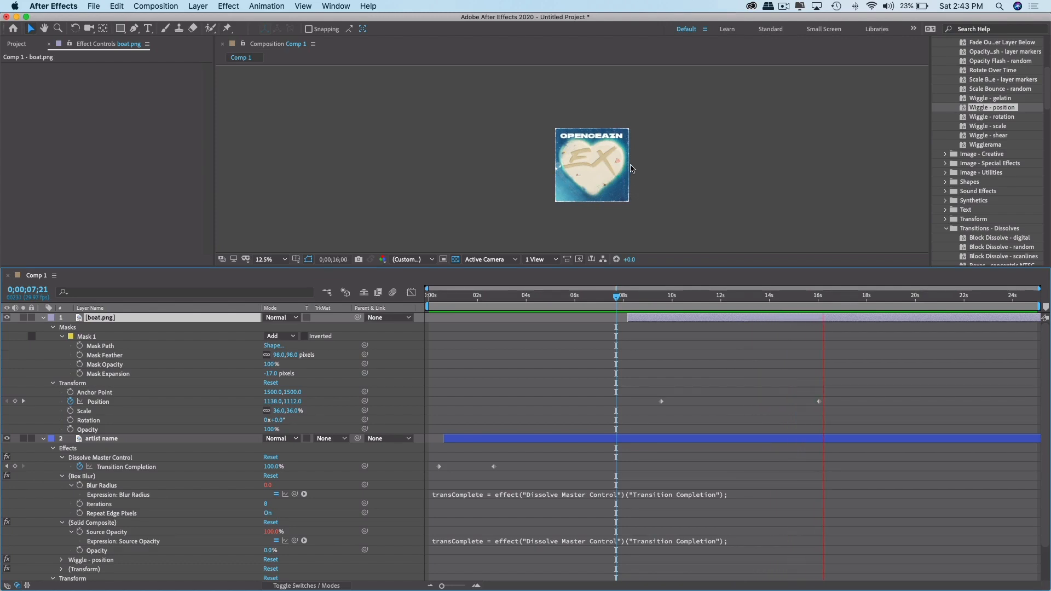
click(721, 161)
scroll(623, 174, up, 2)
scroll(624, 174, down, 1)
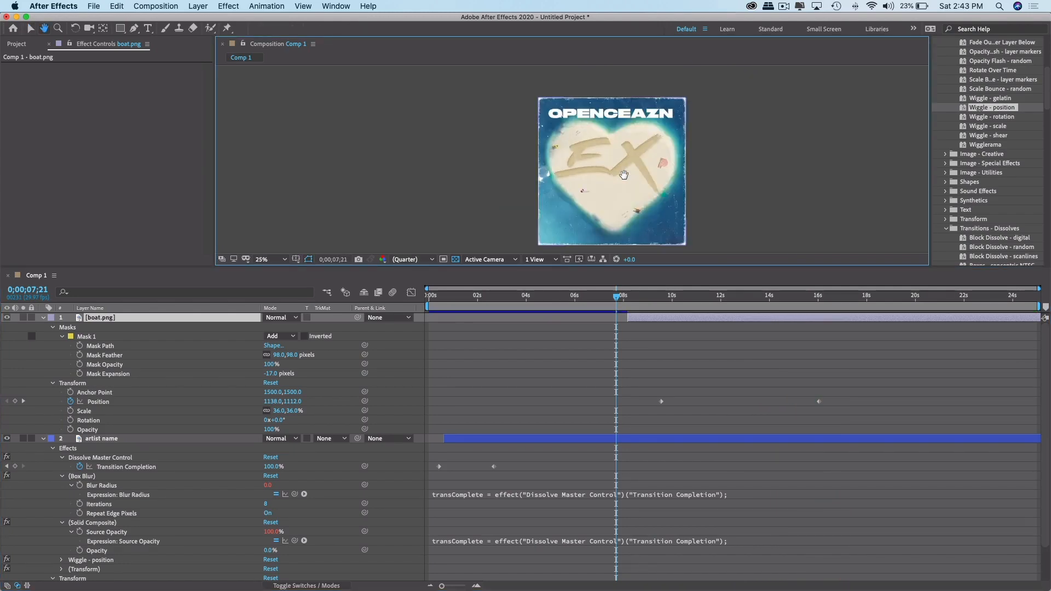
Play back the composition from its first frame to review the artist name and song title animation.
scroll(624, 175, up, 1)
scroll(625, 174, down, 1)
key(space)
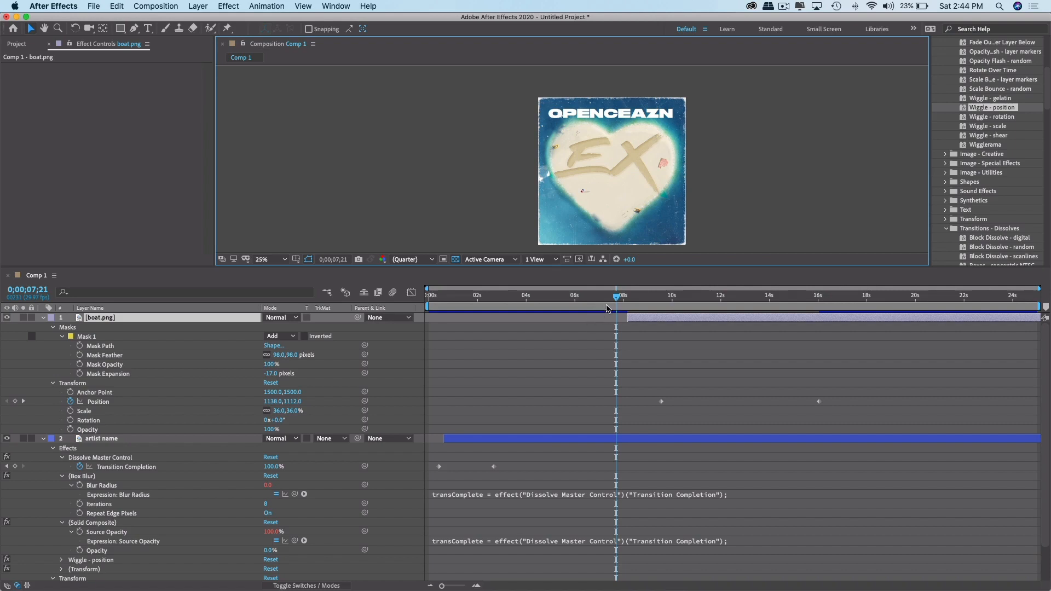
drag(619, 302, 429, 295)
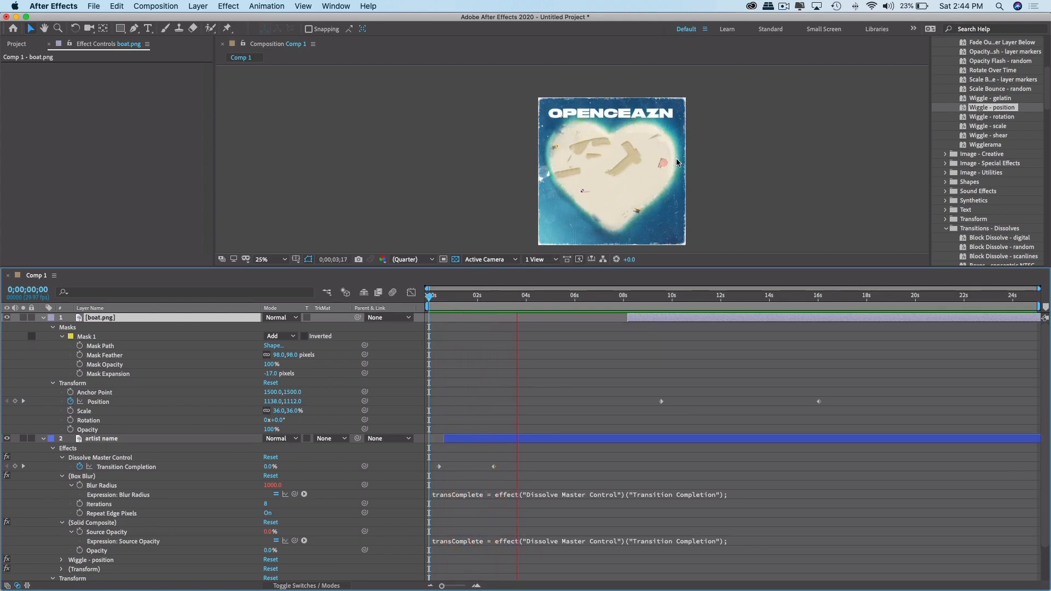
key(space)
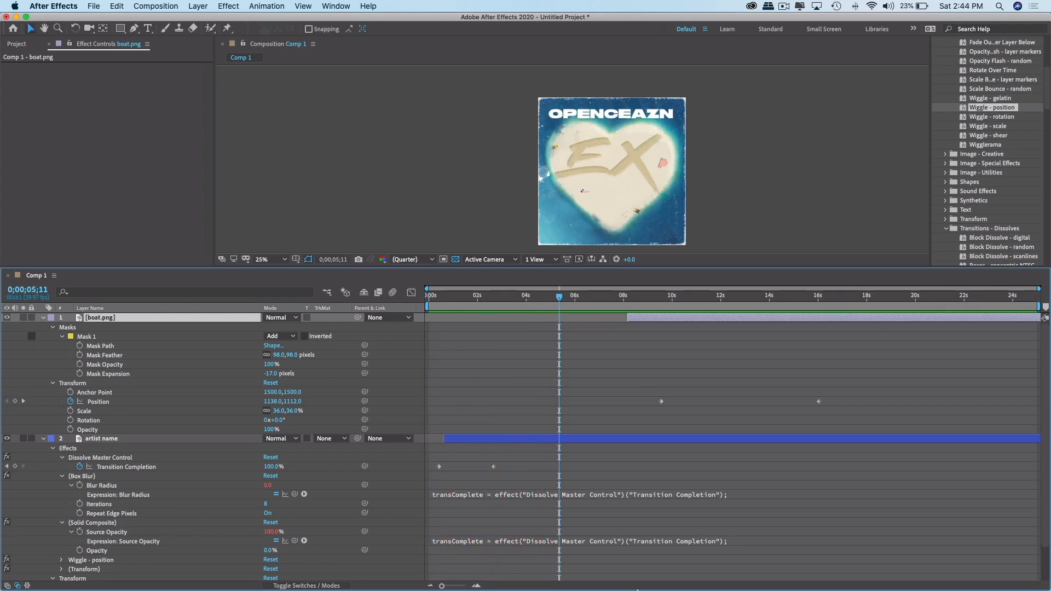
Switch to Opera and preview the Surface Water Wave Reflection on Green Screen video at several points.
mouse_move(633, 553)
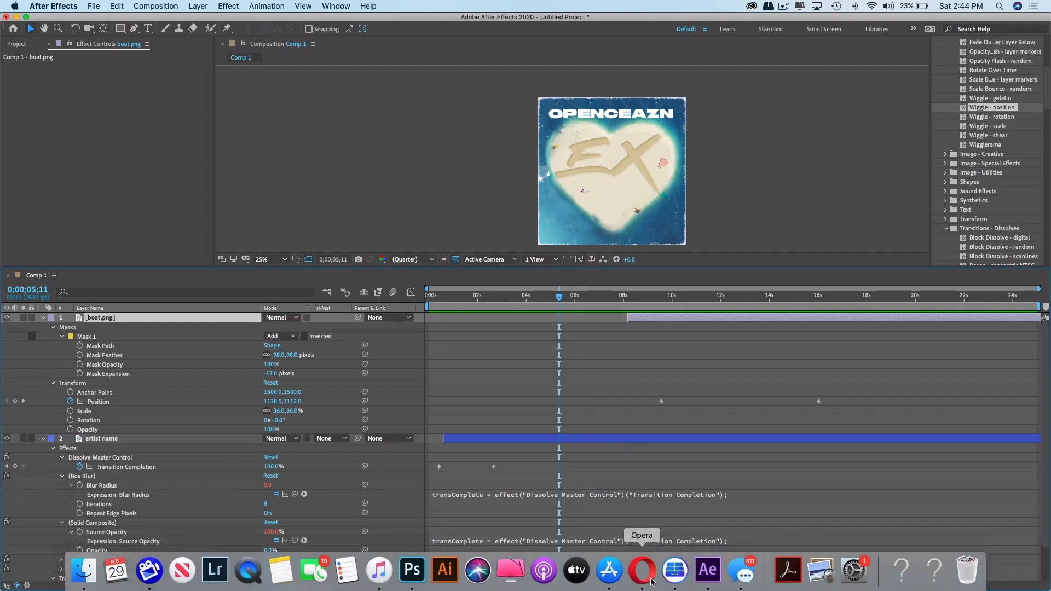
click(651, 581)
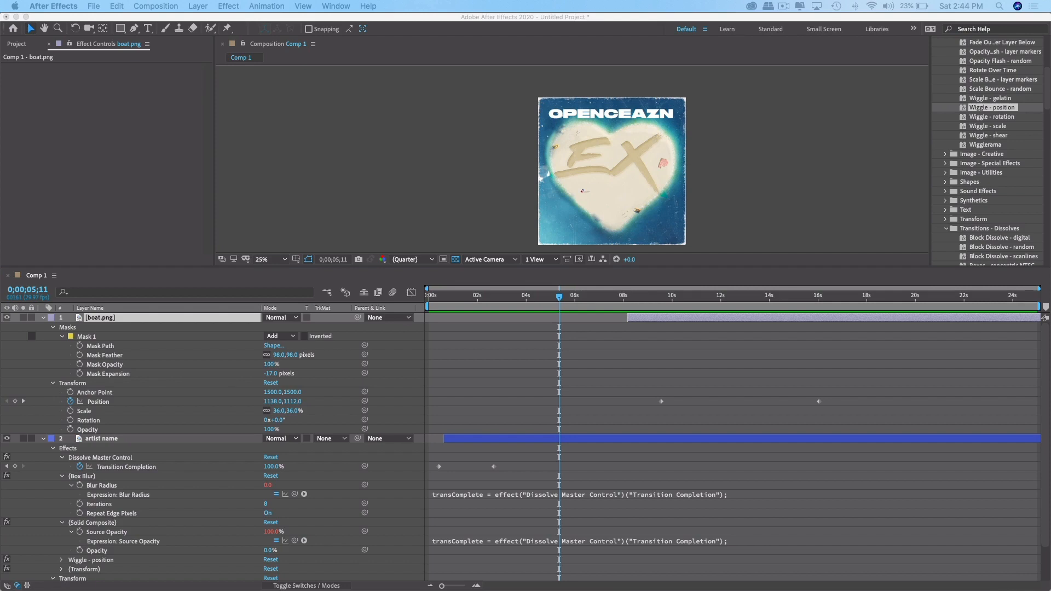
mouse_move(679, 580)
drag(1049, 159, 474, 206)
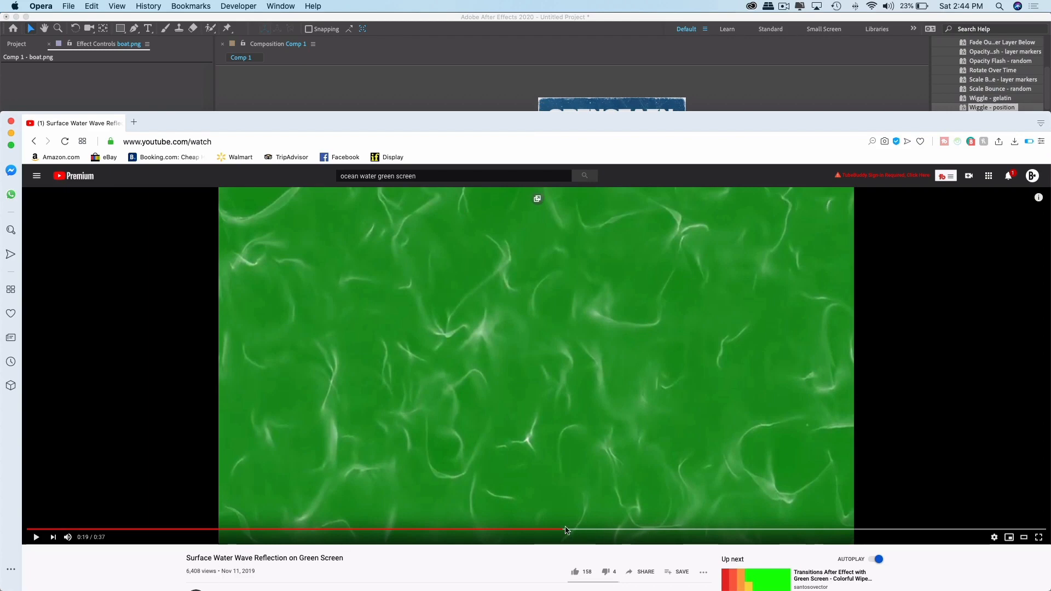
drag(566, 530, 385, 530)
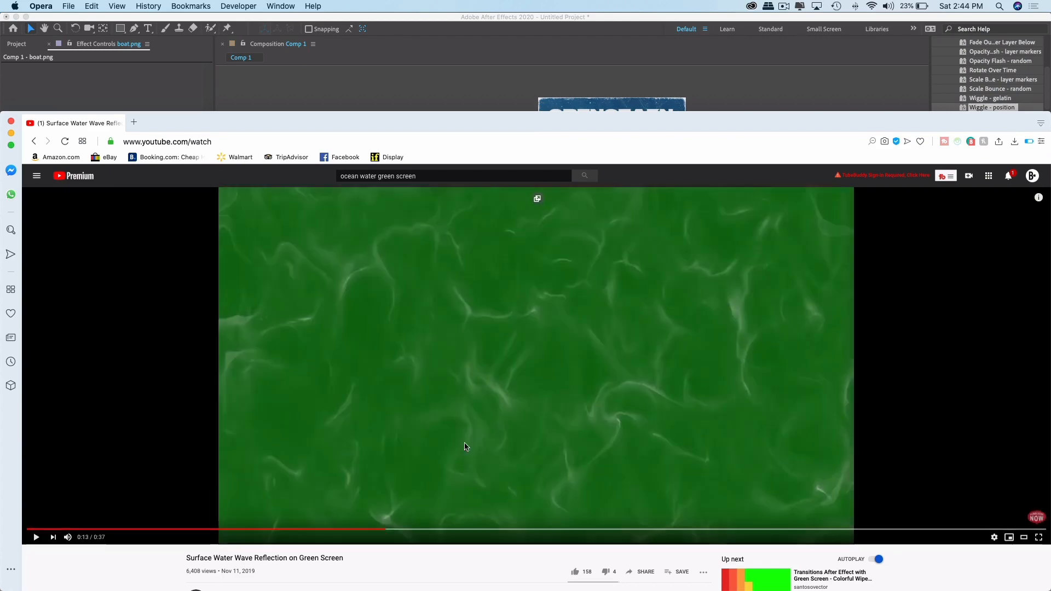
click(485, 379)
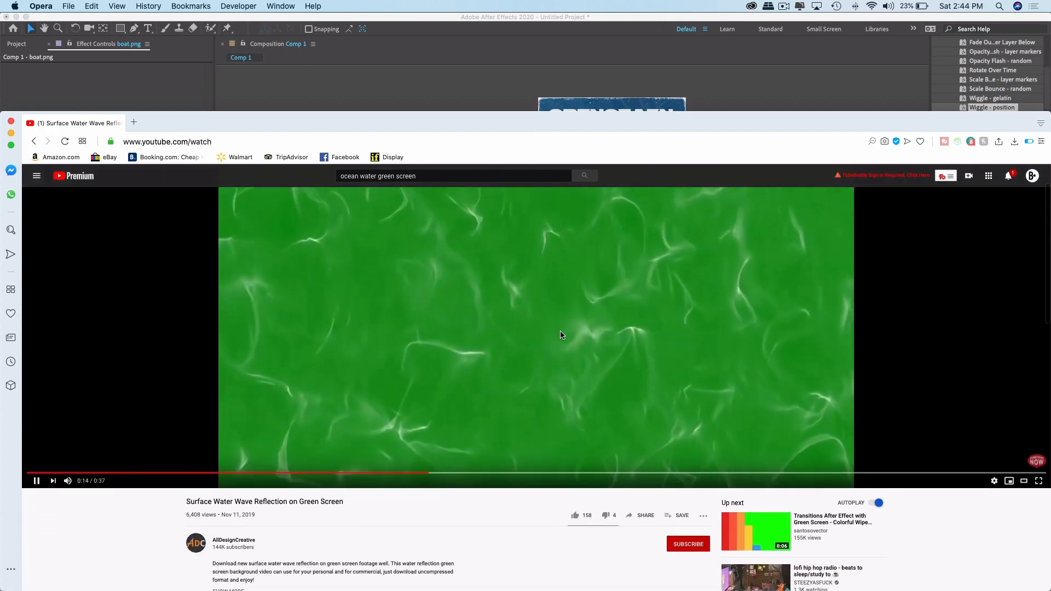
scroll(560, 333, down, 10)
scroll(561, 333, up, 15)
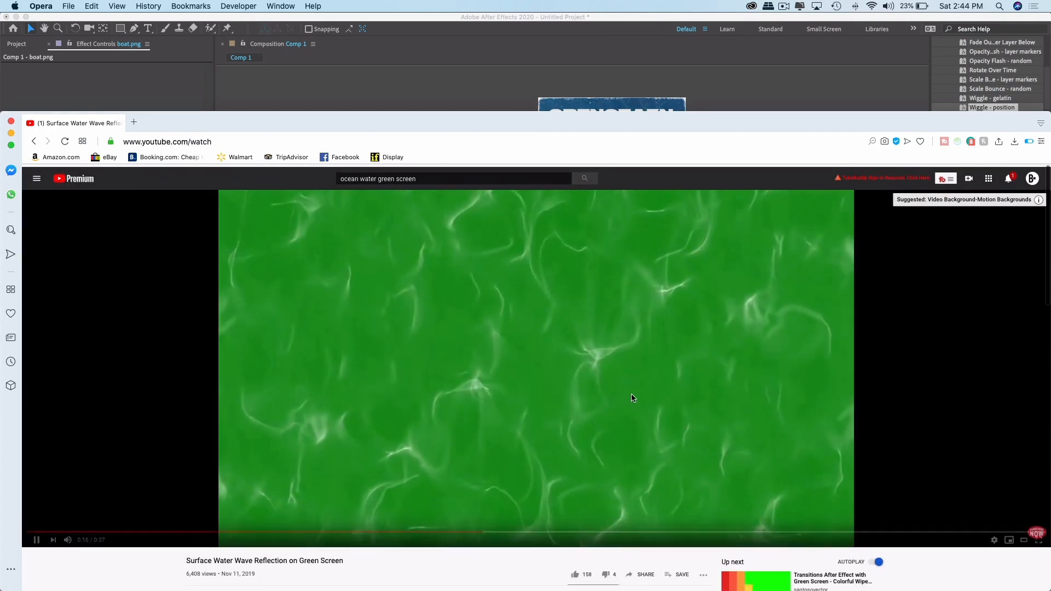
click(529, 403)
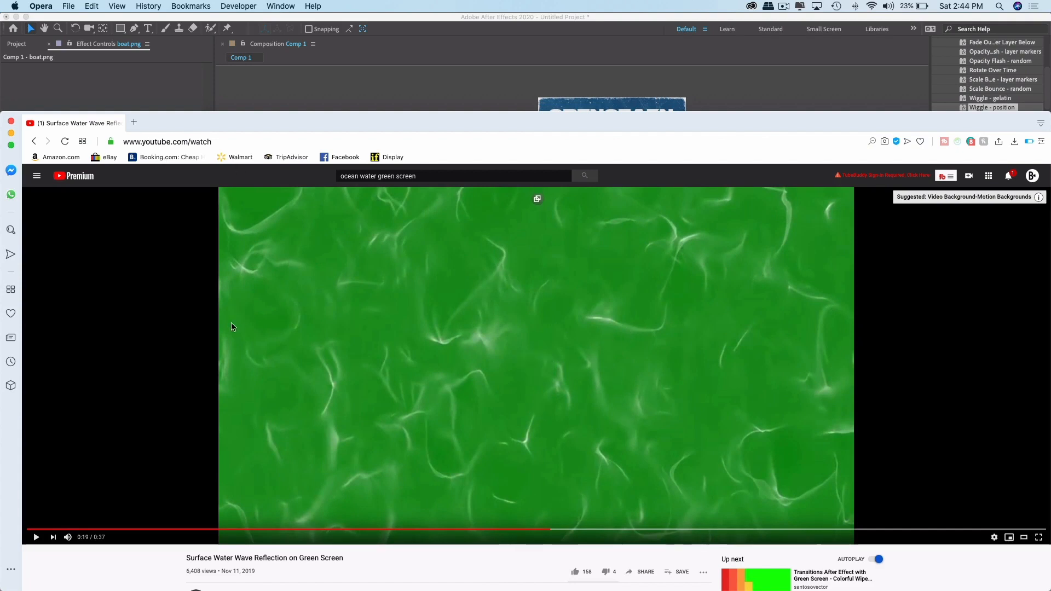
Insert "ss" before youtube in the video's web address to load it in the savefrom.net downloader.
click(148, 141)
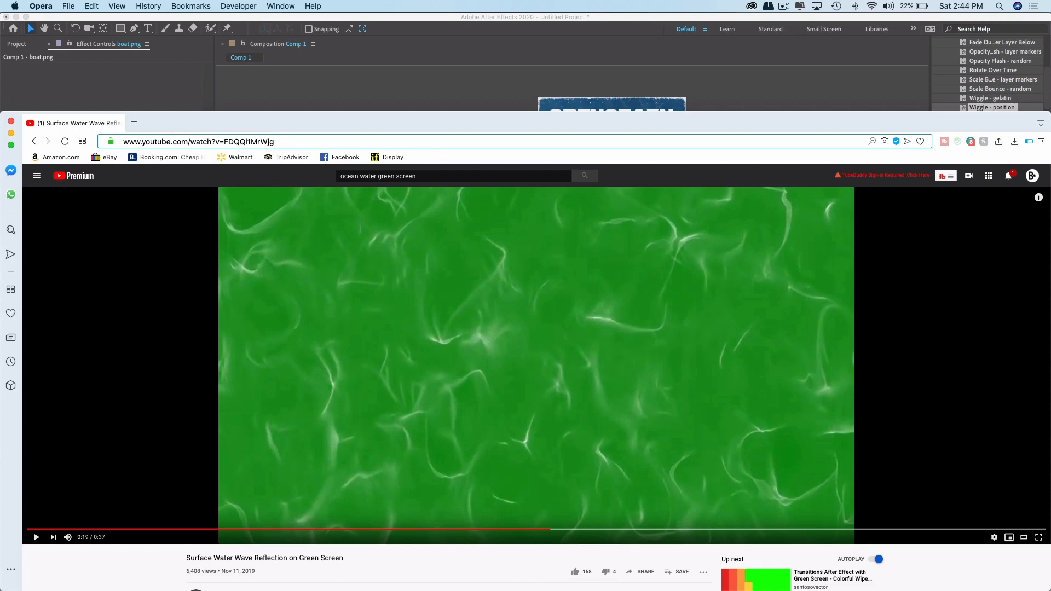
click(142, 142)
text(ss)
key(Return)
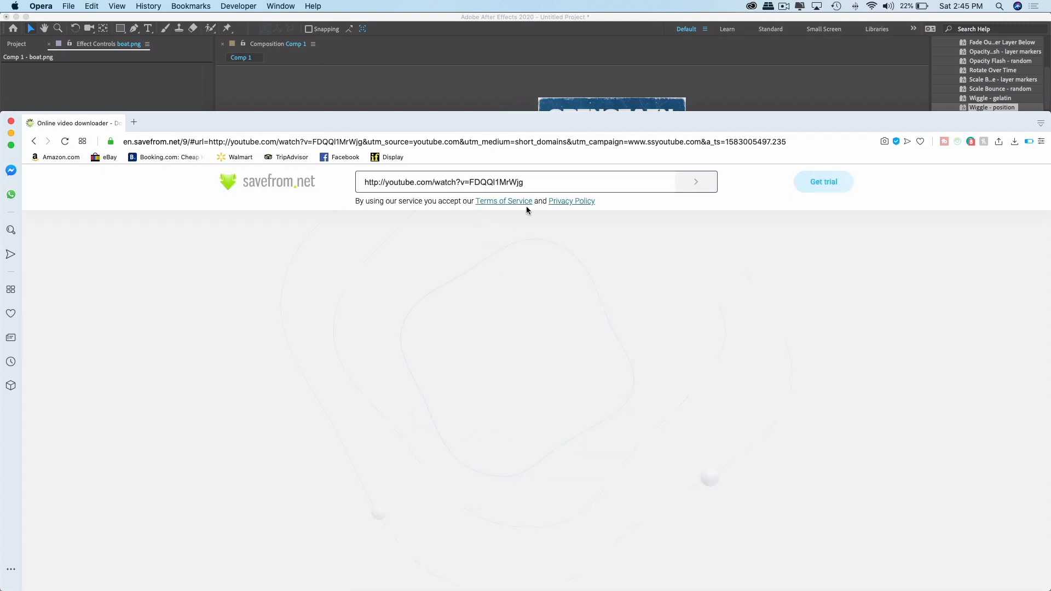
Choose the low-quality in-browser download for the water video and pick the silent MP4 1080 format.
scroll(590, 271, down, 15)
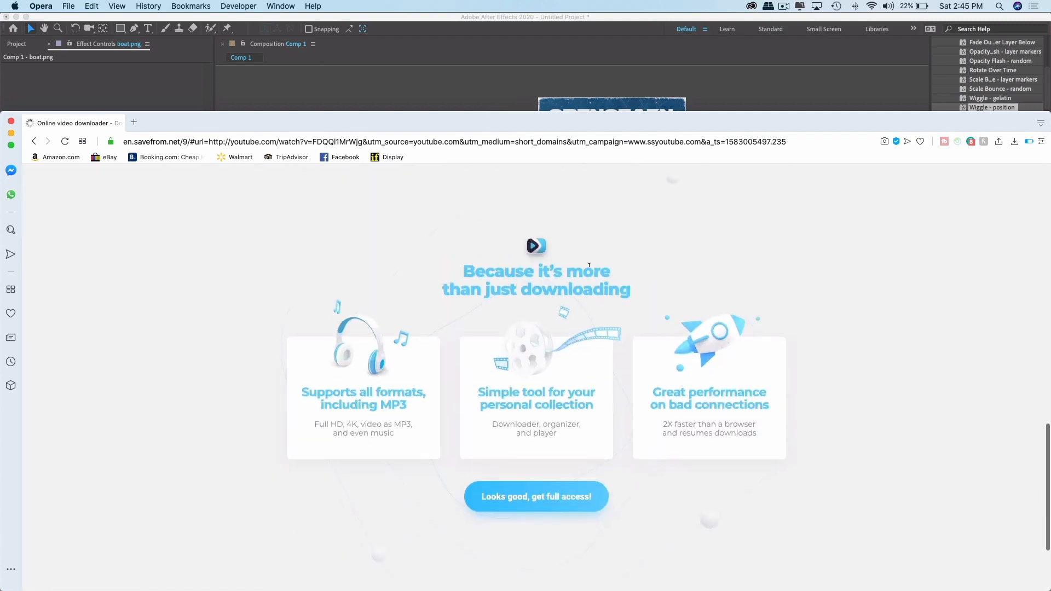
scroll(590, 271, up, 15)
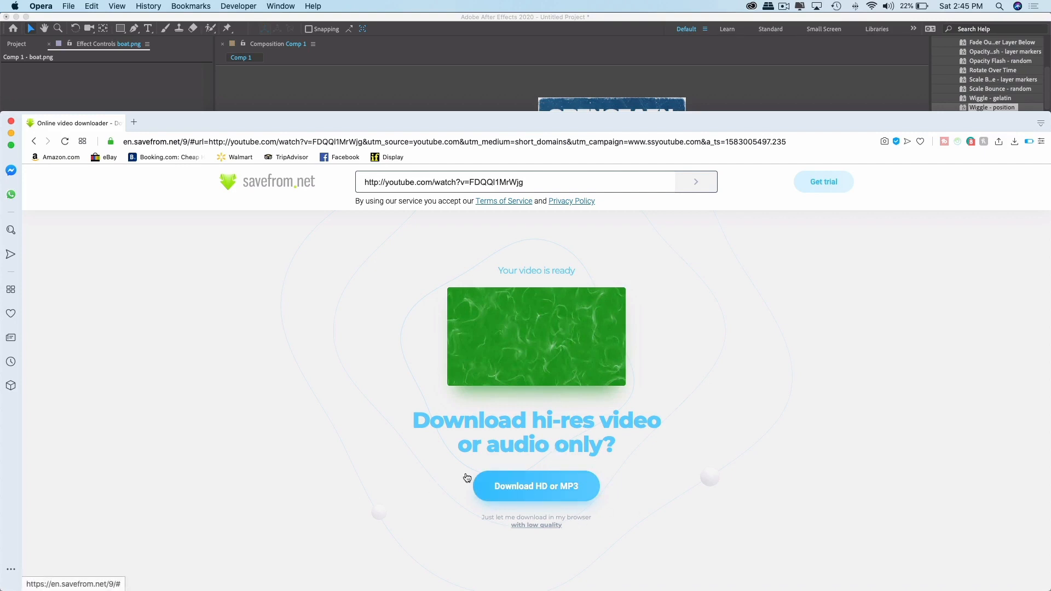
scroll(593, 348, down, 8)
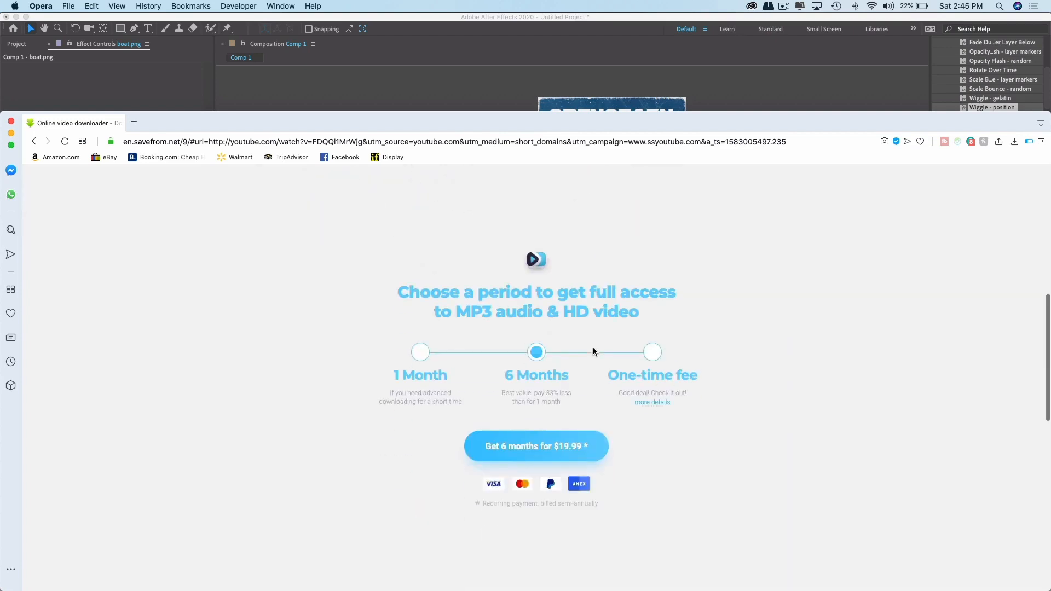
scroll(594, 348, up, 8)
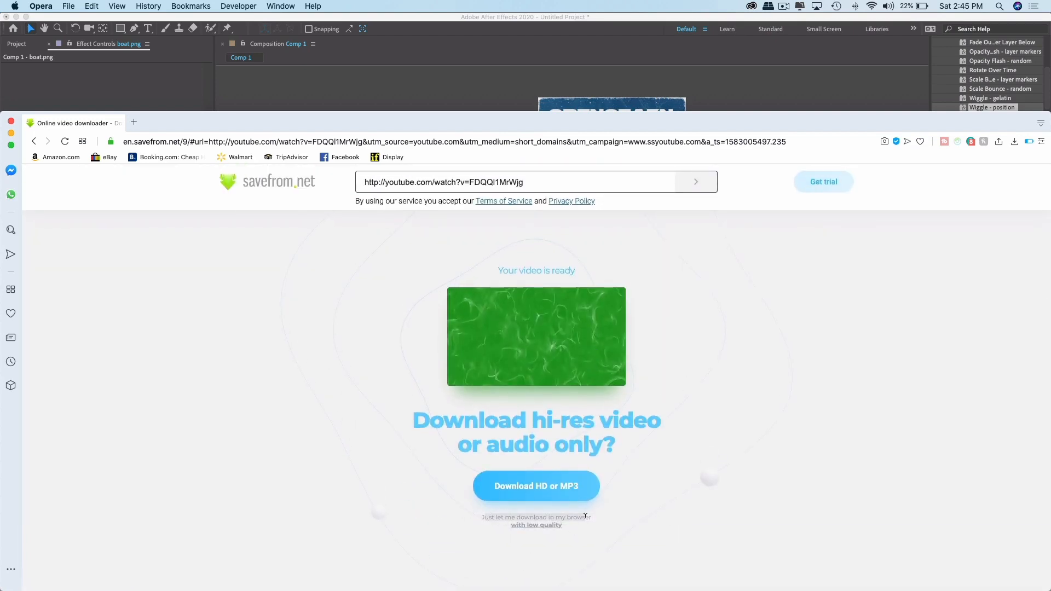
click(541, 525)
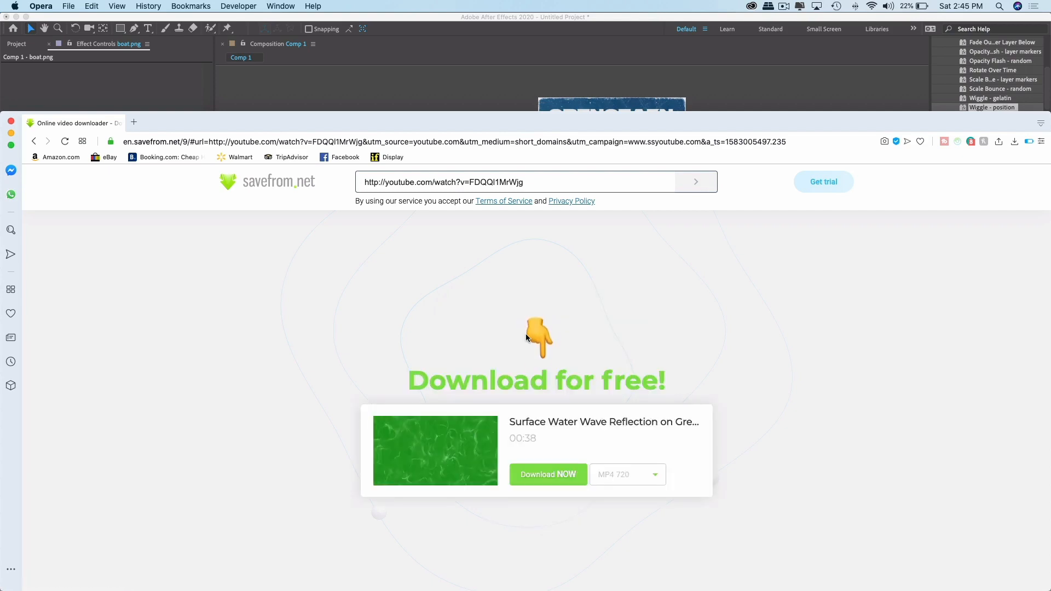
click(644, 474)
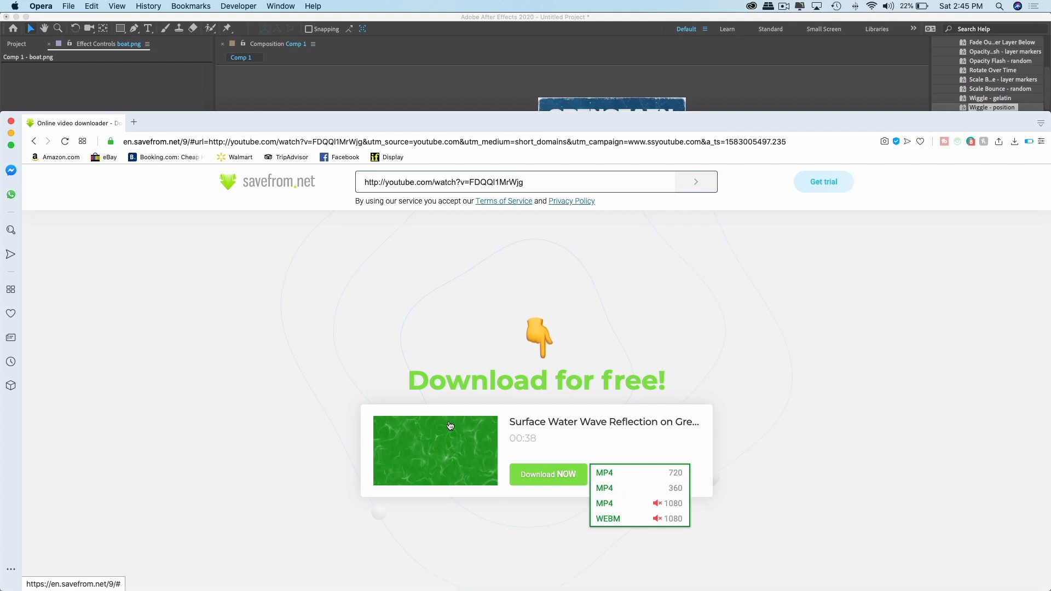
click(673, 504)
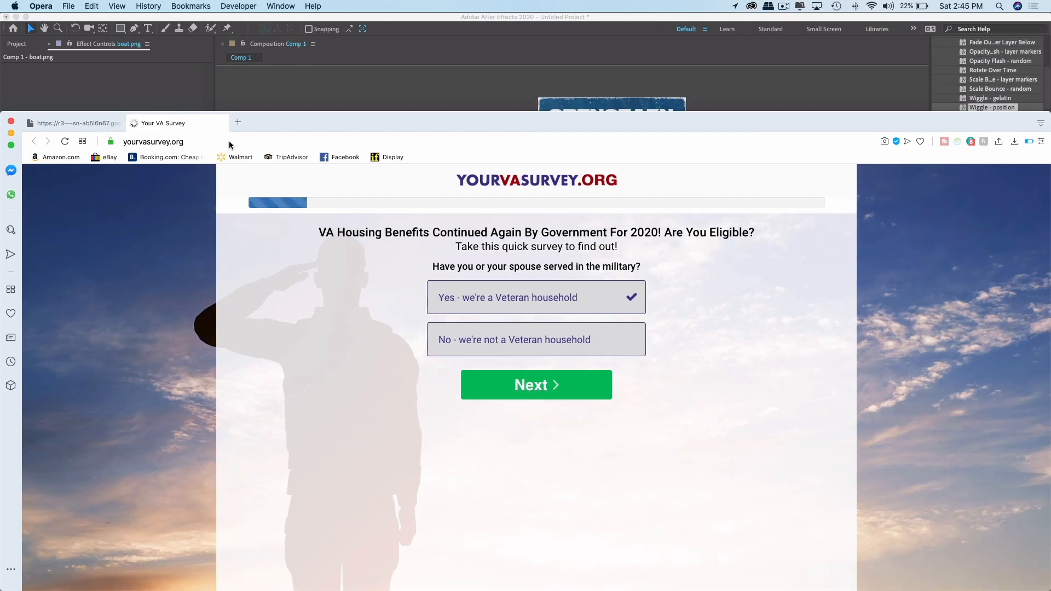
Close the survey pop-up page and download the playing video to the B3 drive as ocean-overlay.
click(134, 123)
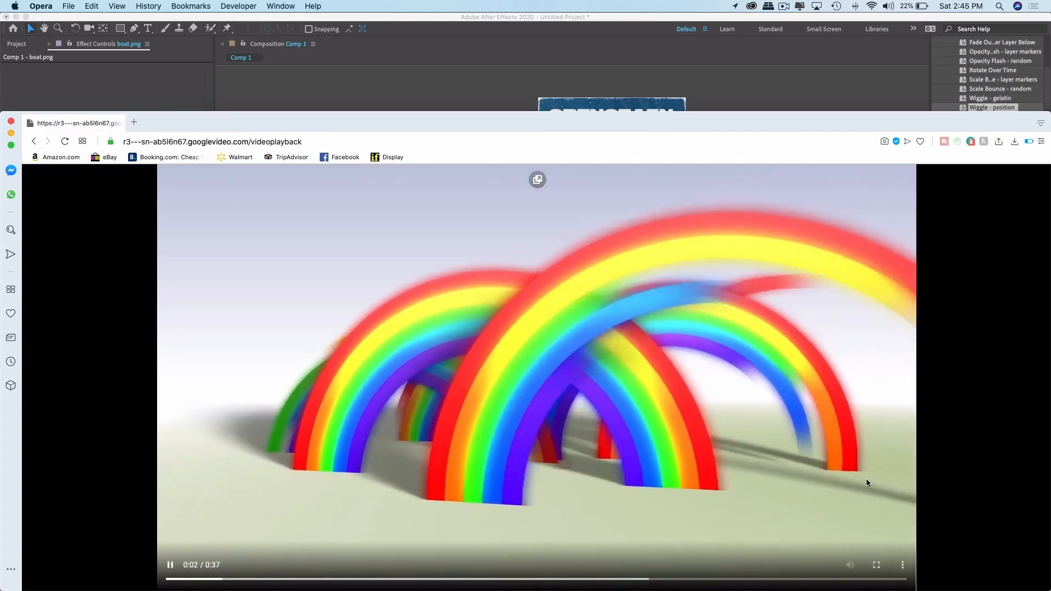
click(903, 567)
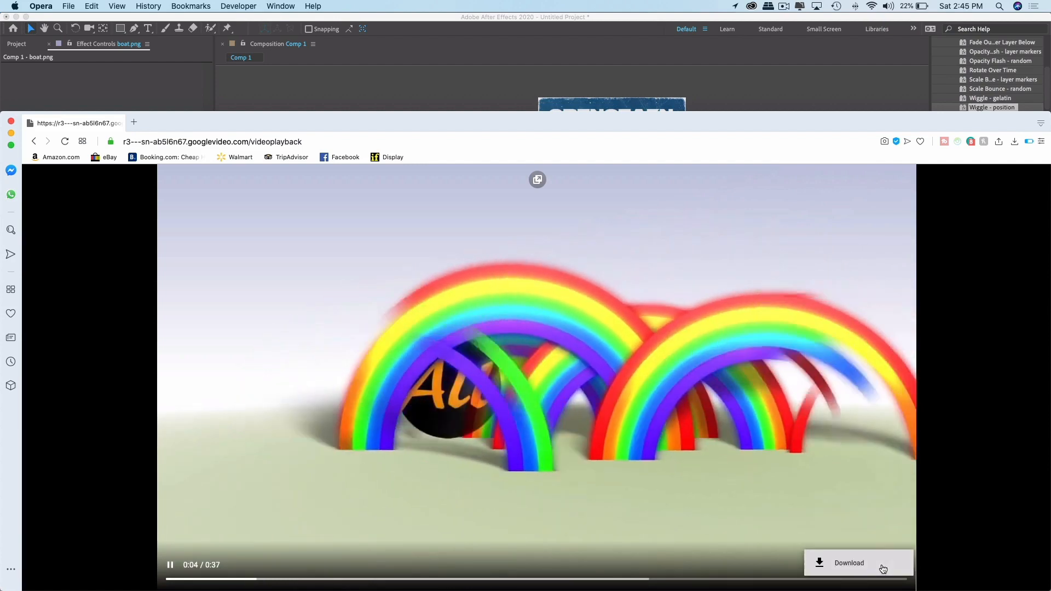
click(841, 564)
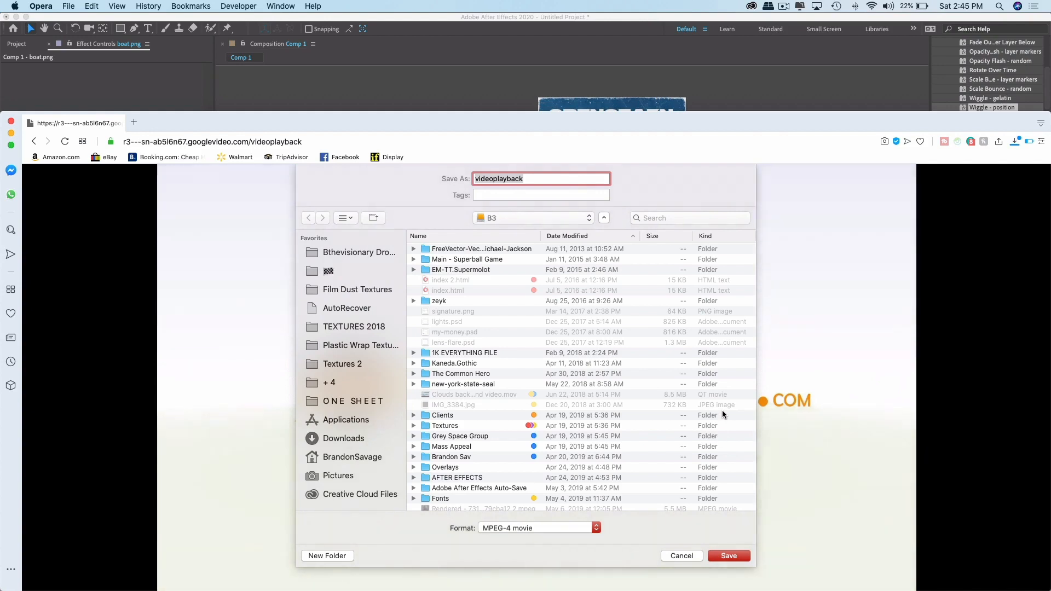
text(ocean)
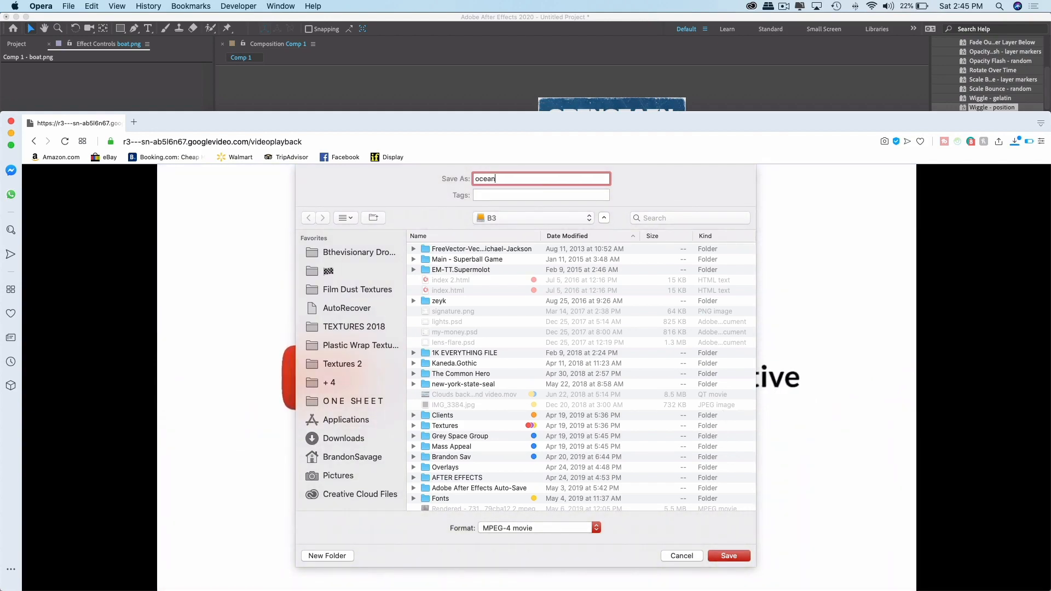
text(-overlay)
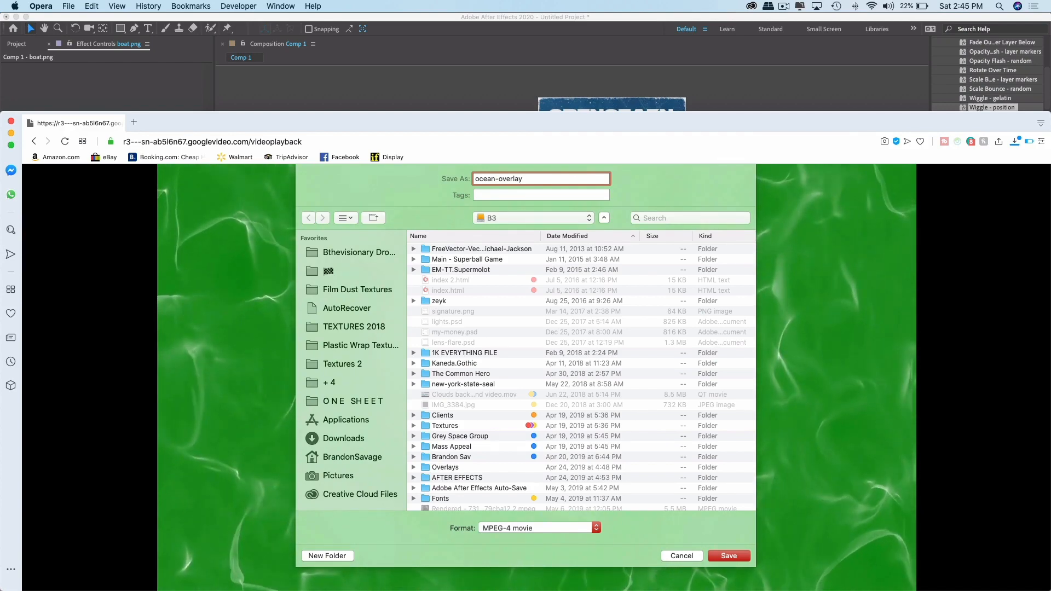
key(Return)
Switch to After Effects, shift the boat.png layer to start at about 8 seconds, and set the current time to 0;00;08;10.
click(657, 64)
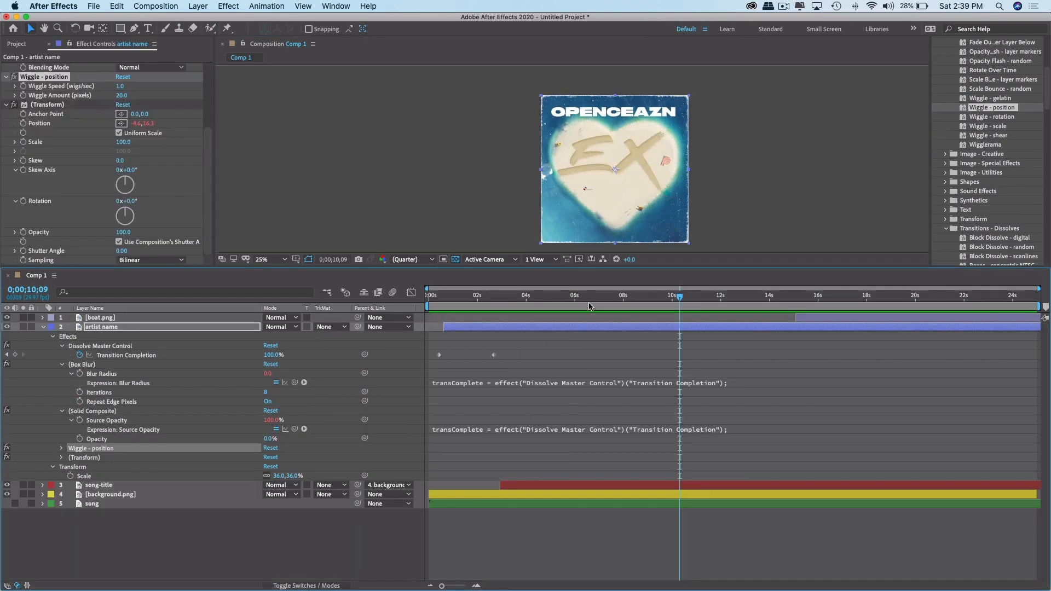
drag(589, 307, 536, 316)
drag(728, 298, 633, 308)
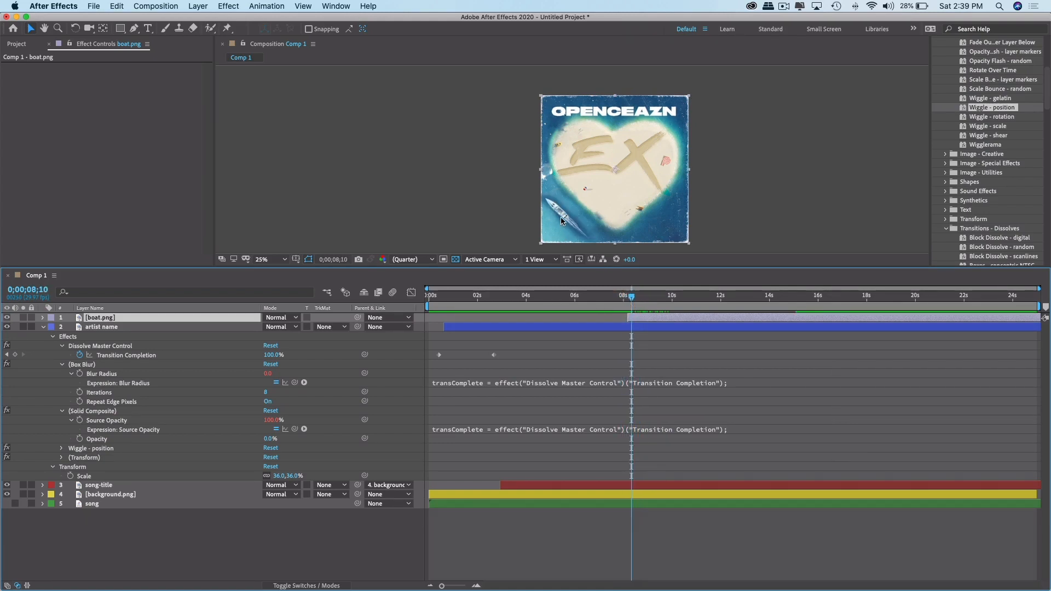
Place the boat in the open water along the heart island's lower-left shore, working at 100% magnification.
drag(563, 221, 570, 69)
key(period)
key(period)
key(period)
key(period)
drag(603, 197, 592, 132)
drag(541, 182, 585, 208)
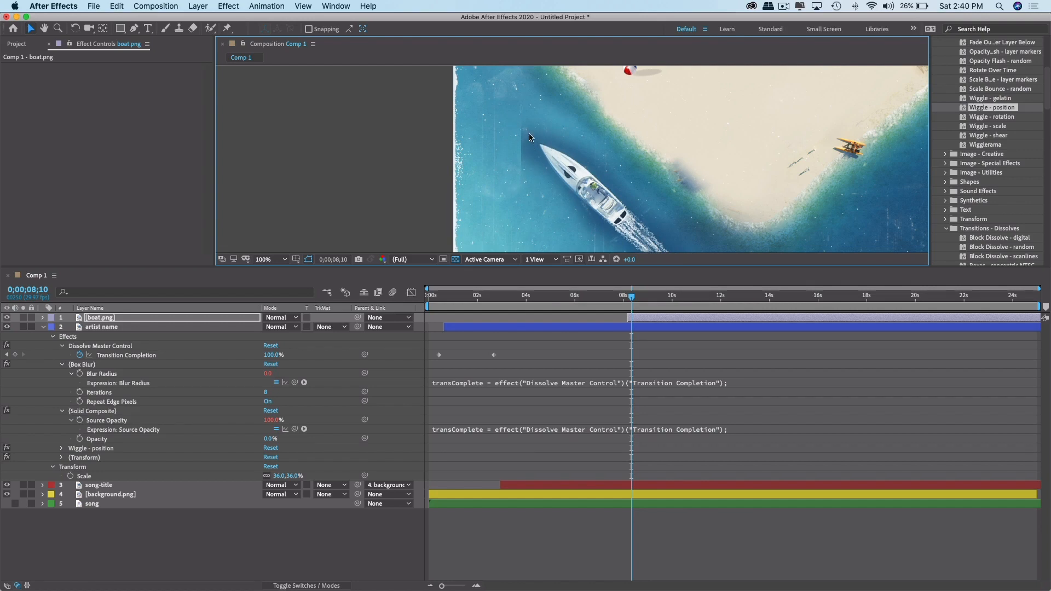
drag(545, 132, 507, 61)
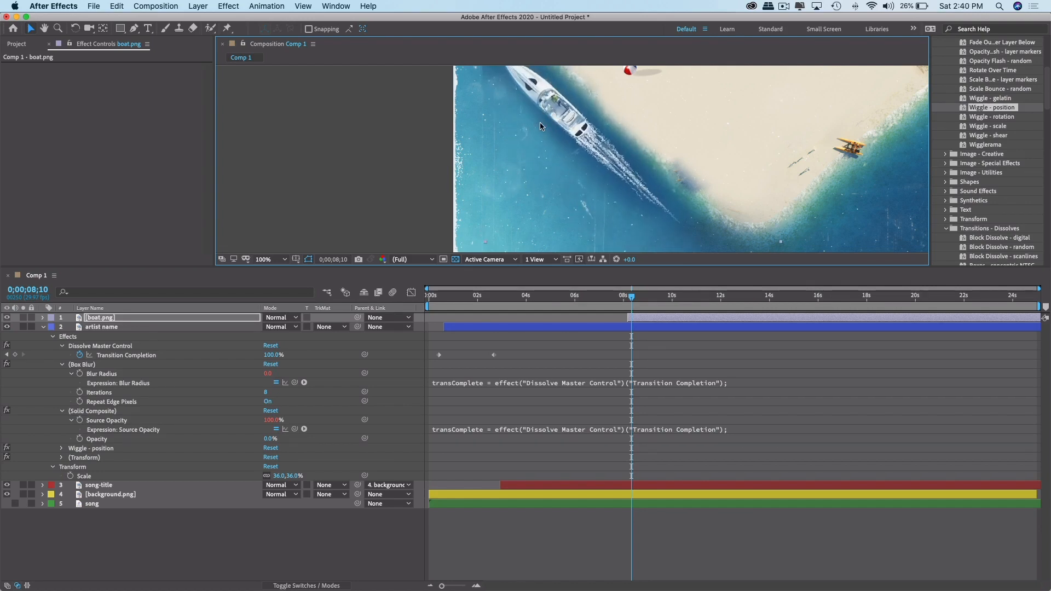
drag(585, 141, 606, 181)
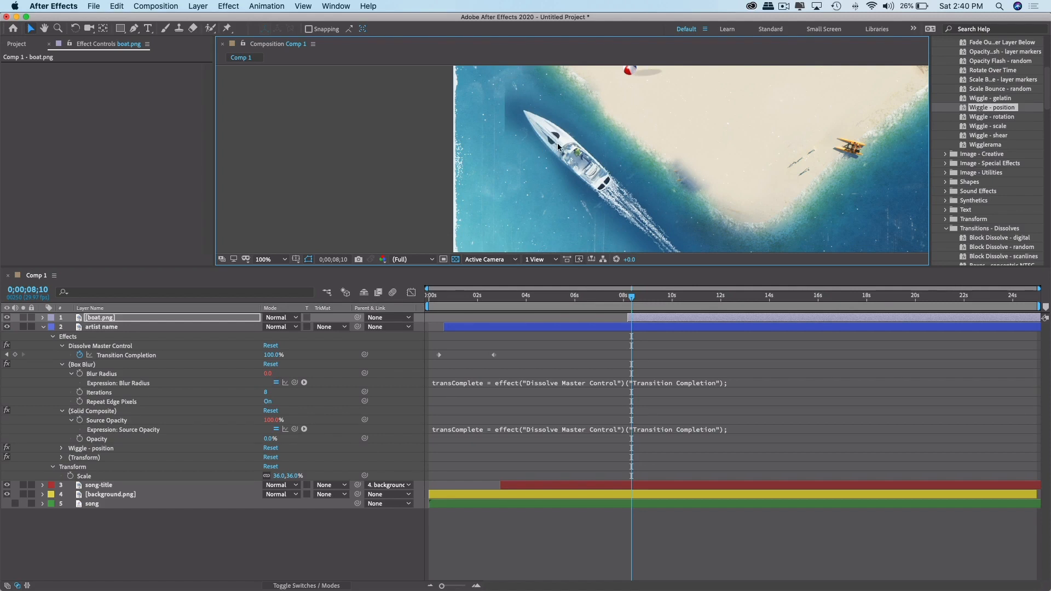
Draw a closed Pen tool mask on the boat.png layer, tightly tracing the boat and its wake.
key(g)
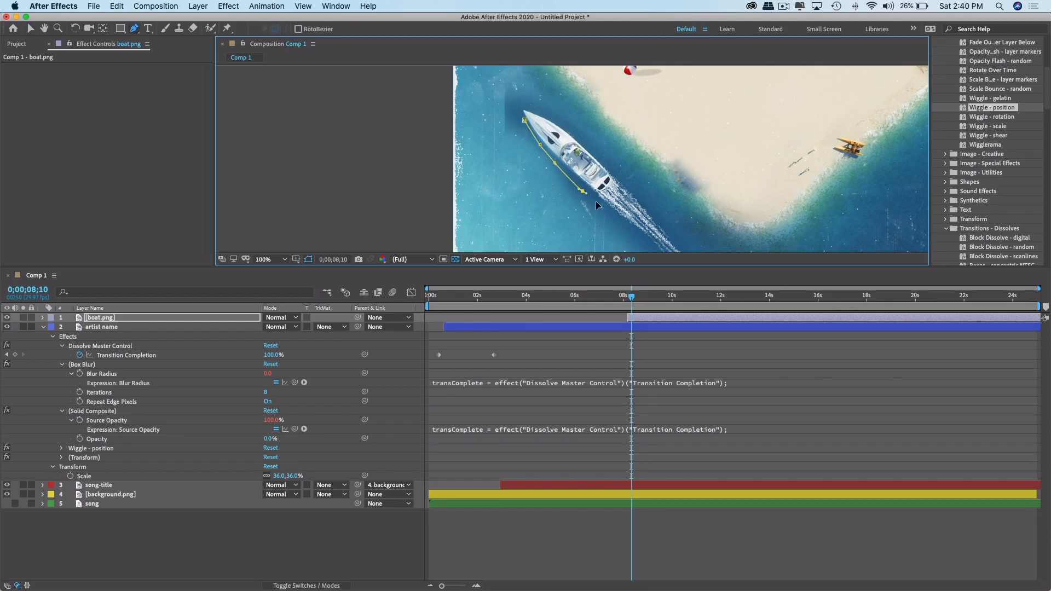
scroll(659, 243, down, 3)
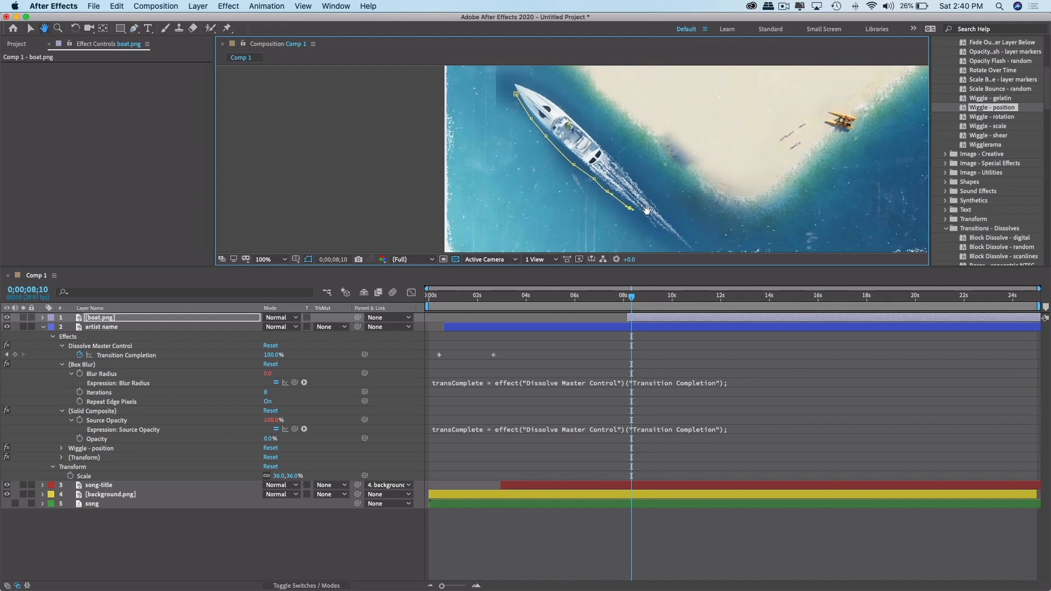
click(643, 219)
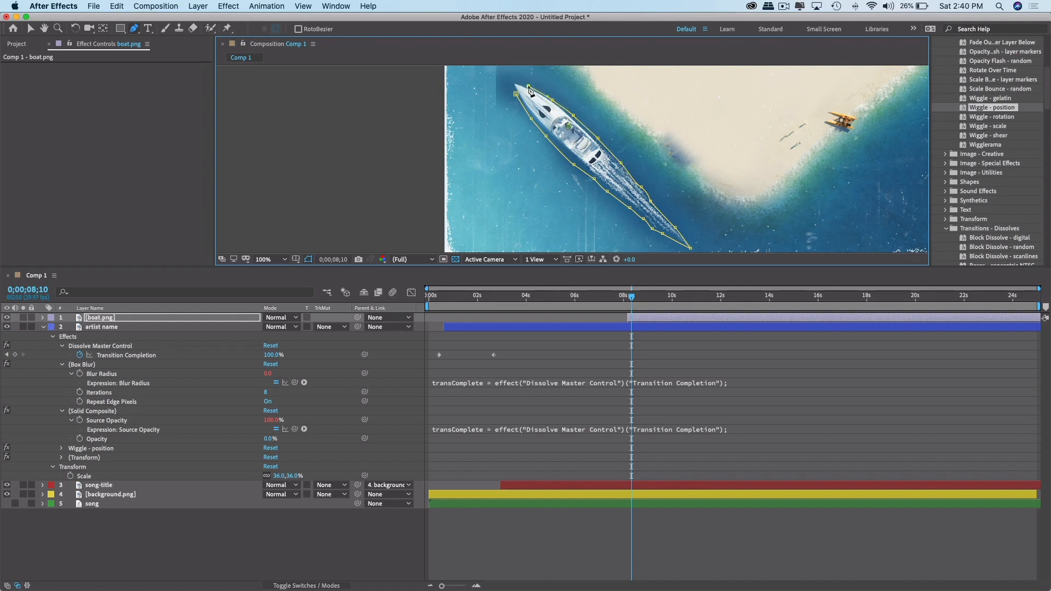
click(515, 96)
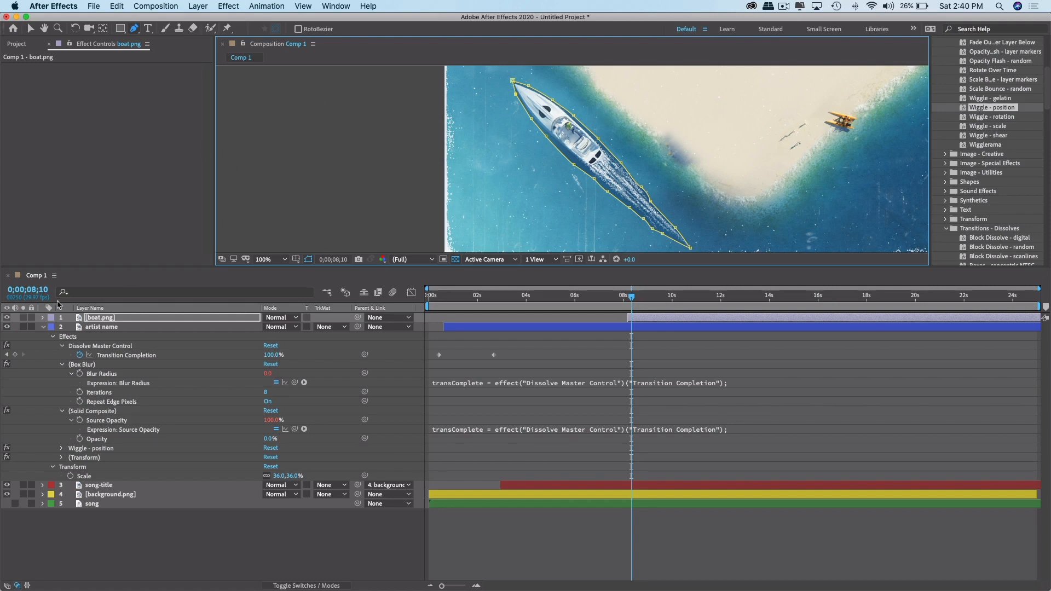
Expand the boat.png layer's masks to show the Mask 1 properties.
click(43, 318)
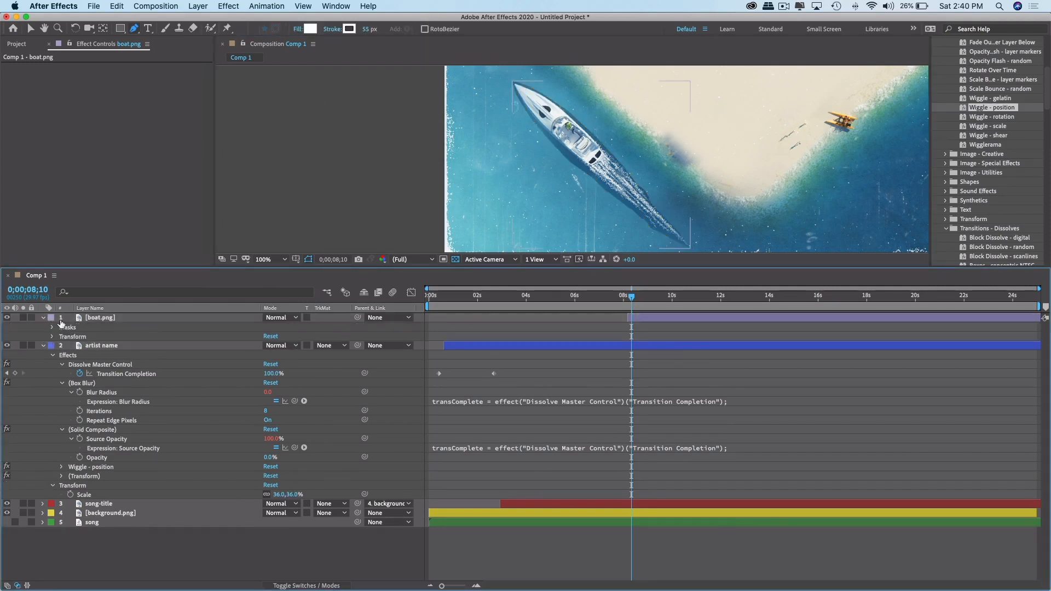
click(53, 327)
click(62, 337)
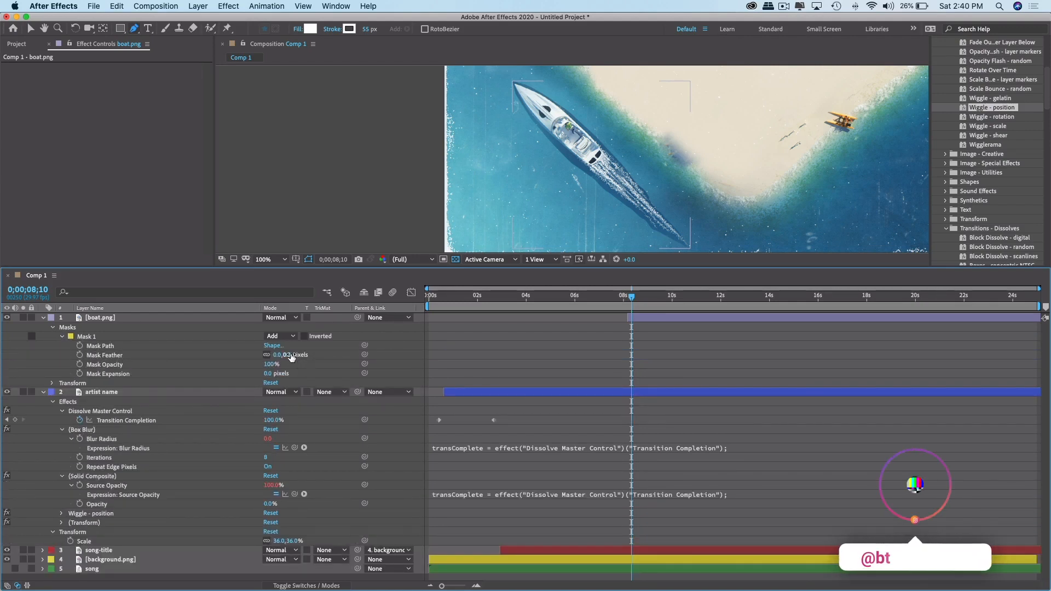
Set Mask 1 on the boat.png layer to a 98-pixel feather and a -17-pixel expansion, removing the stray second mask.
drag(281, 355, 262, 372)
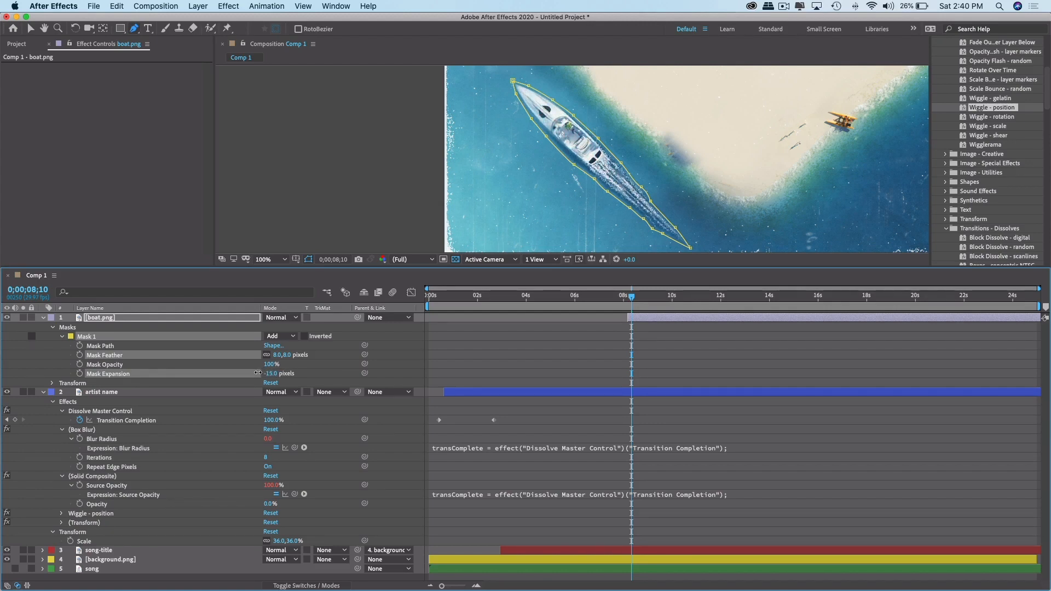
drag(257, 374, 258, 374)
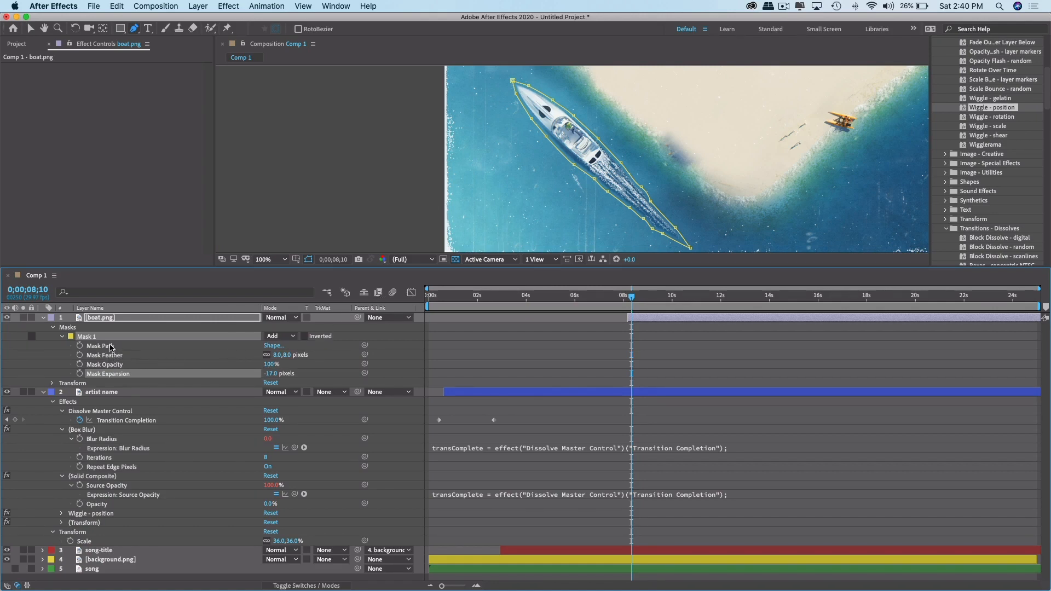
click(110, 346)
drag(292, 358, 284, 367)
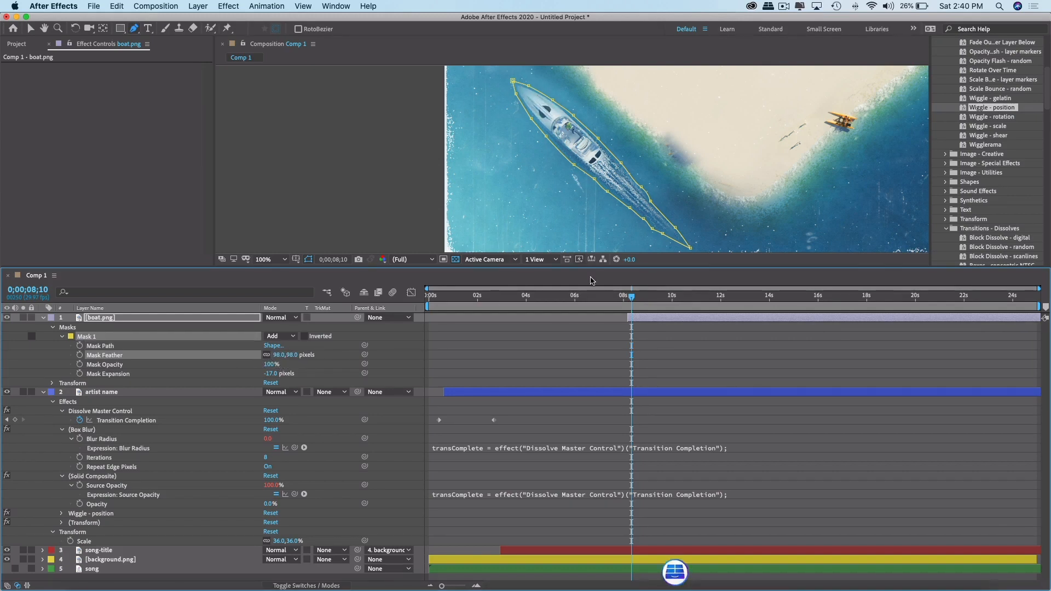
click(531, 209)
key(Delete)
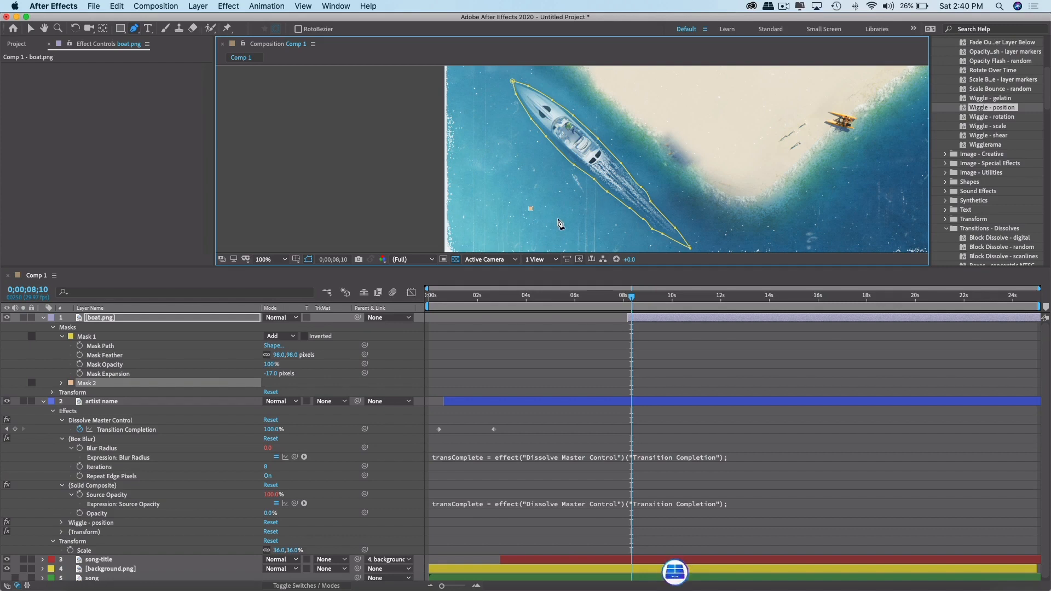
Play the composition on to 0;00;10;26 and move the boat off the artwork's bottom edge, to position 930, 840.
key(v)
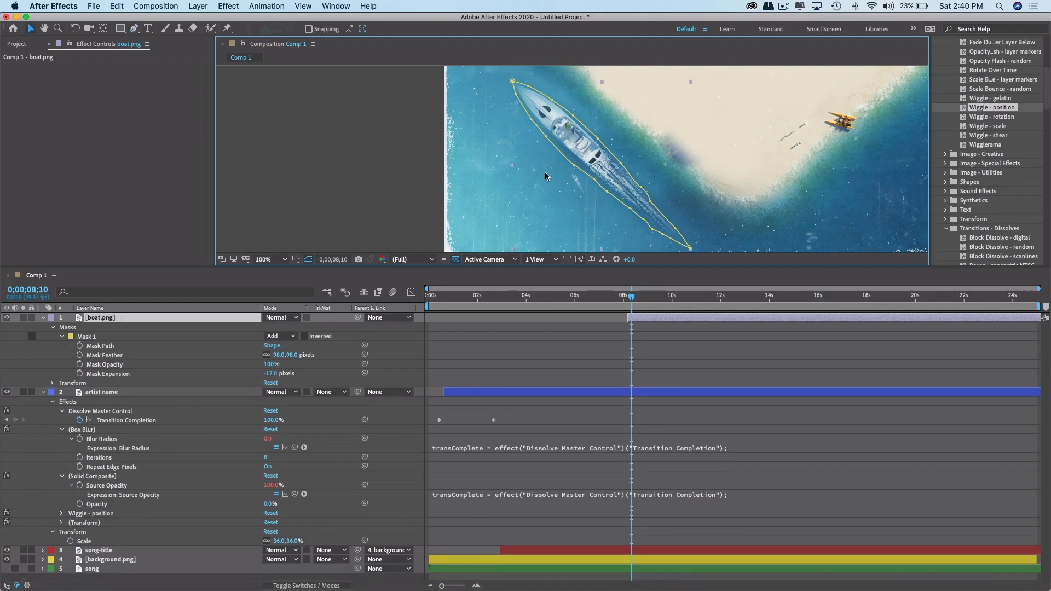
key(comma)
key(comma)
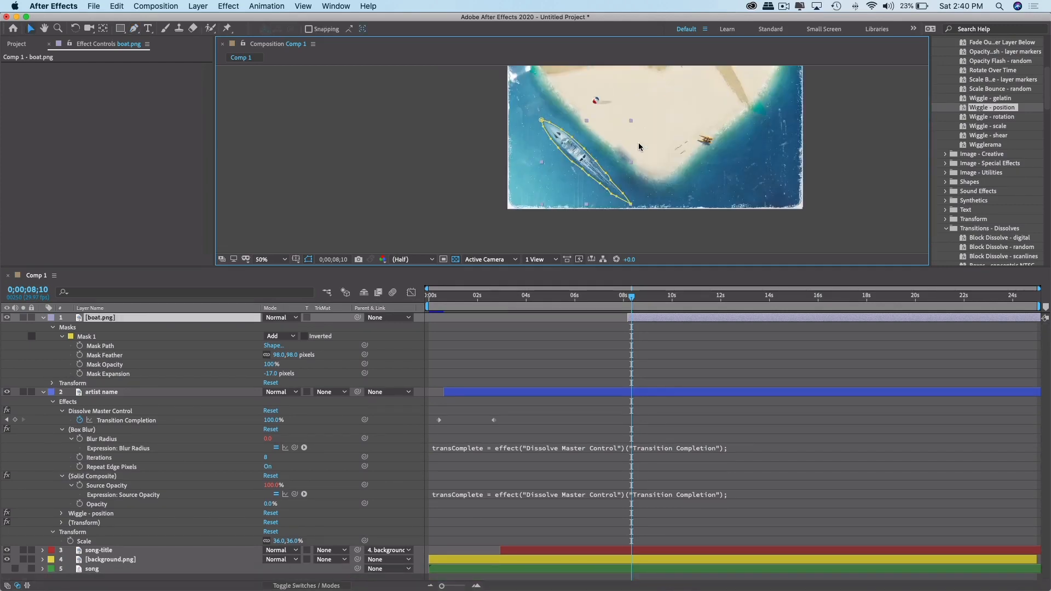
key(space)
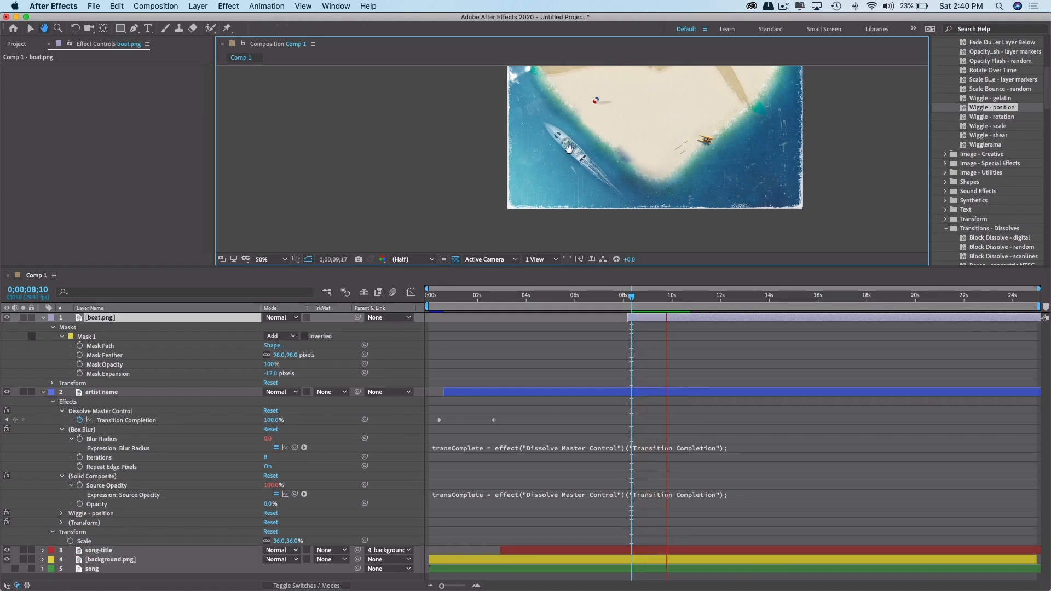
key(space)
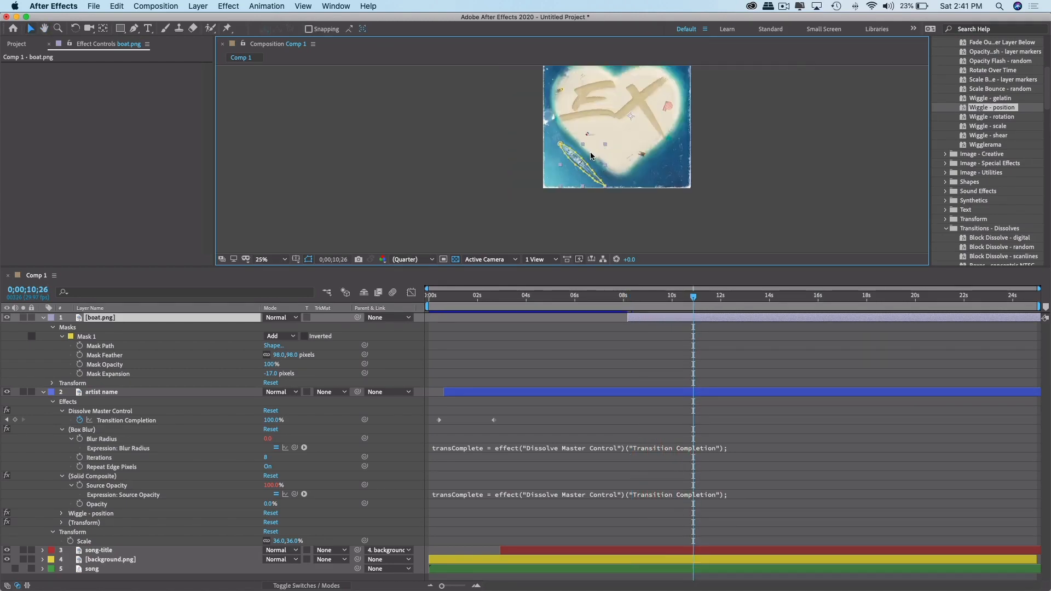
drag(590, 153, 661, 245)
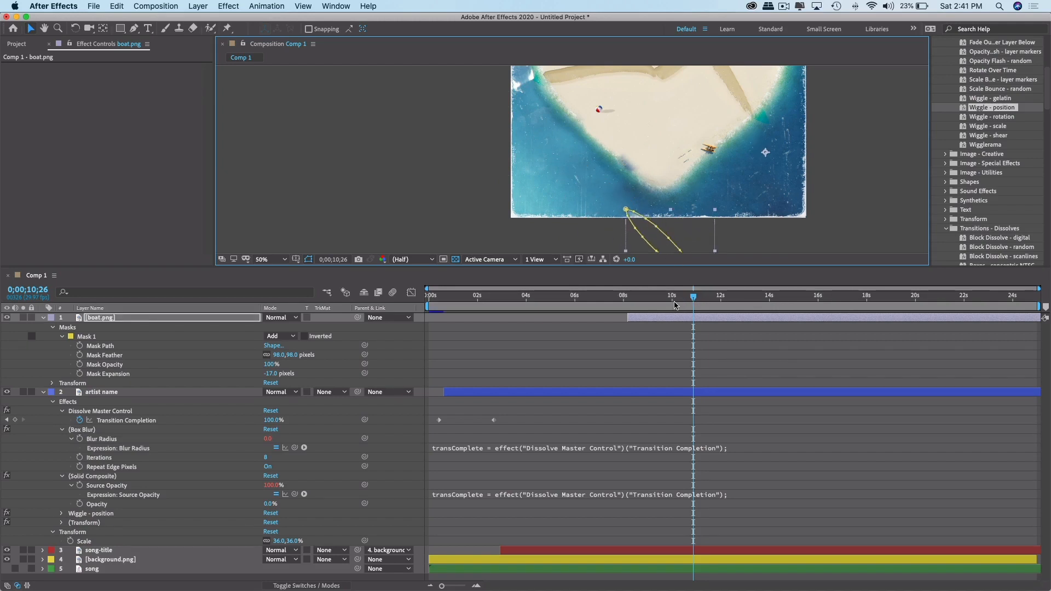
Expand the boat.png layer's Transform properties and turn on Position animation with a keyframe at 0;00;10;26.
click(43, 318)
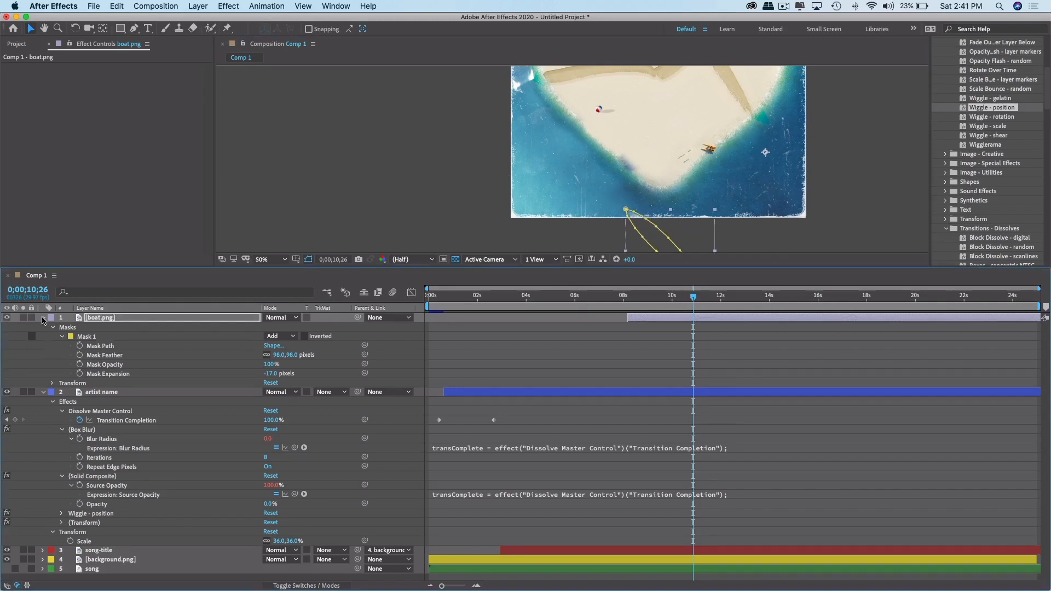
click(43, 318)
click(52, 383)
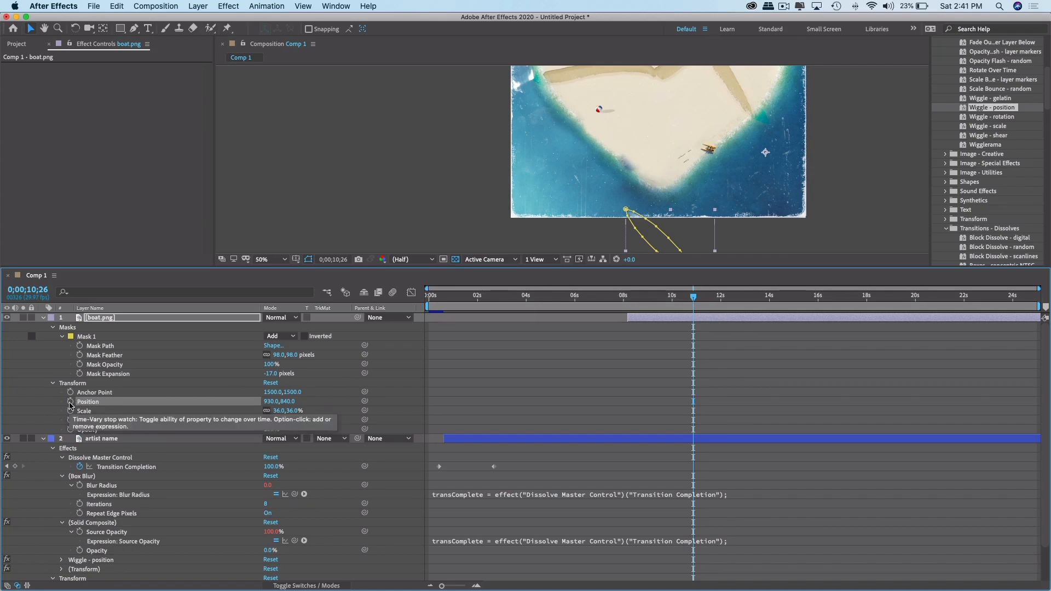
click(70, 403)
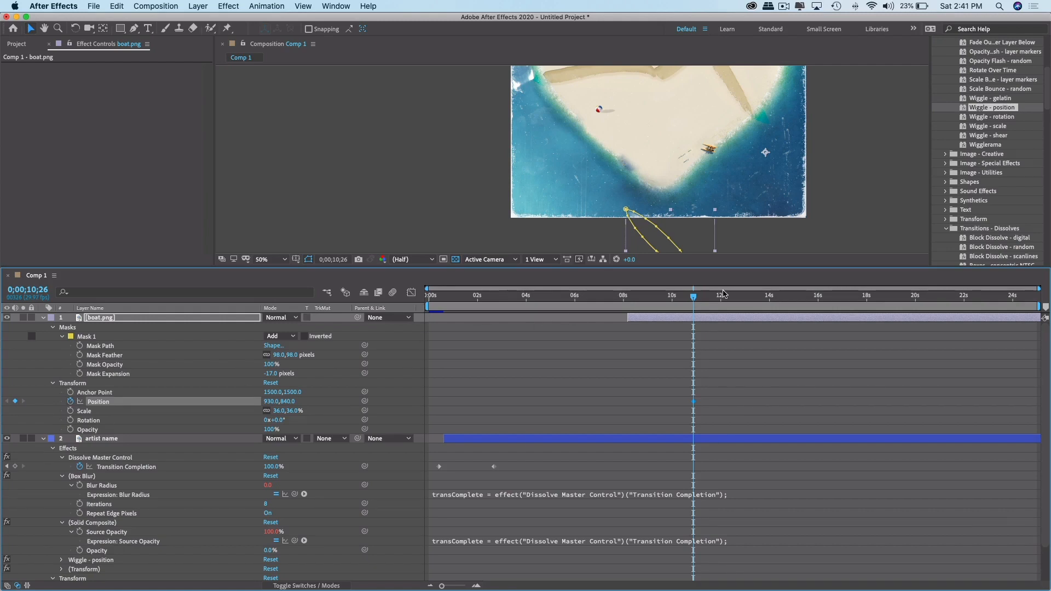
At 0;00;16;01, move the boat diagonally up past the artwork's left edge to position 358, 240.
drag(694, 297, 820, 303)
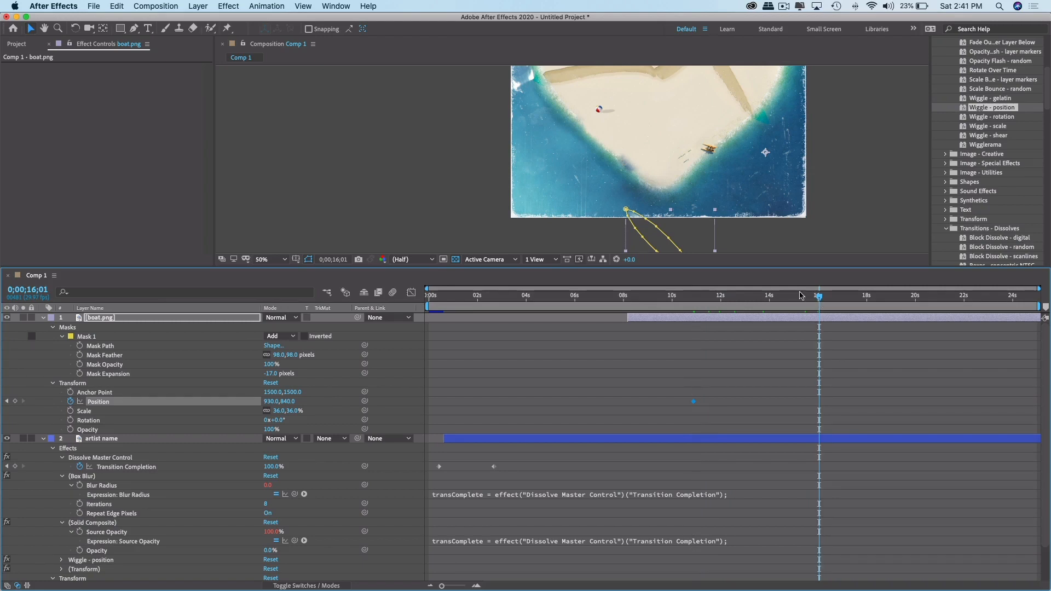
drag(652, 230, 488, 67)
scroll(519, 127, up, 2)
scroll(519, 127, down, 2)
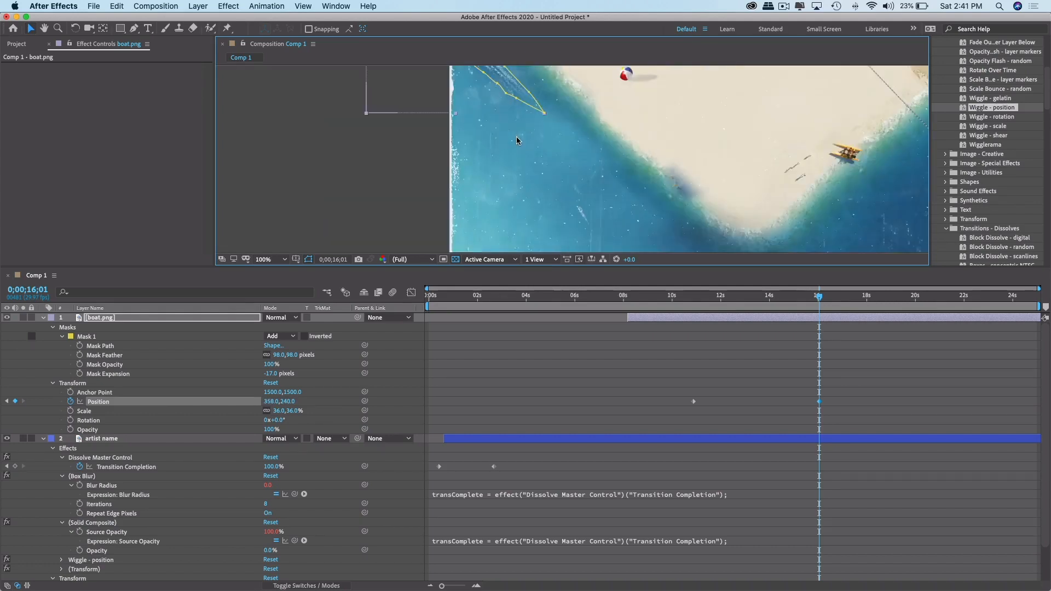
scroll(519, 129, down, 2)
click(527, 115)
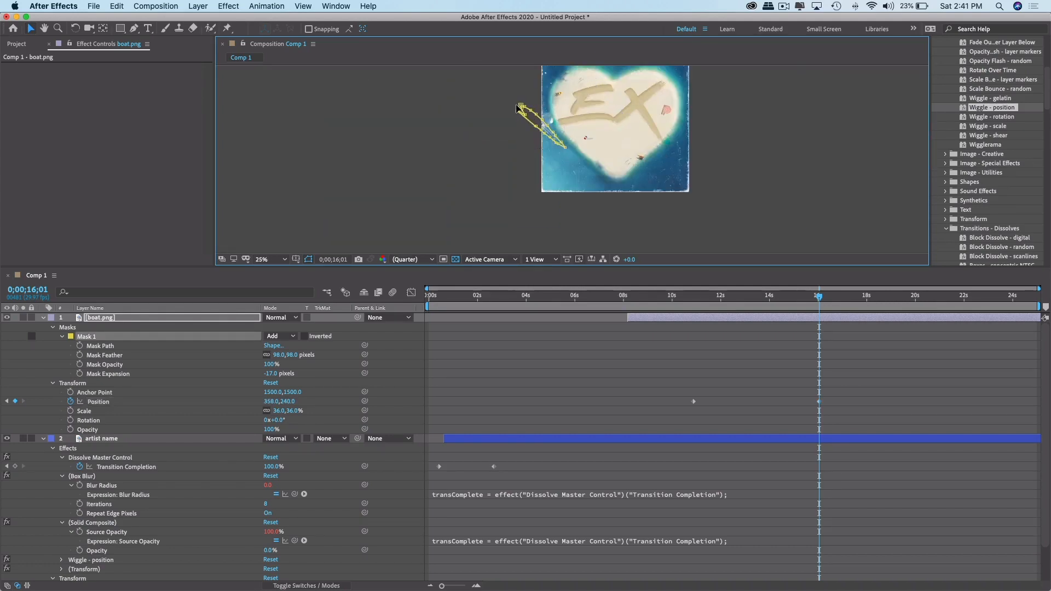
key(super+z)
mouse_move(532, 119)
mouse_down()
mouse_move(521, 112)
mouse_move(530, 109)
mouse_up()
key(super+z)
key(super+z)
key(super+z)
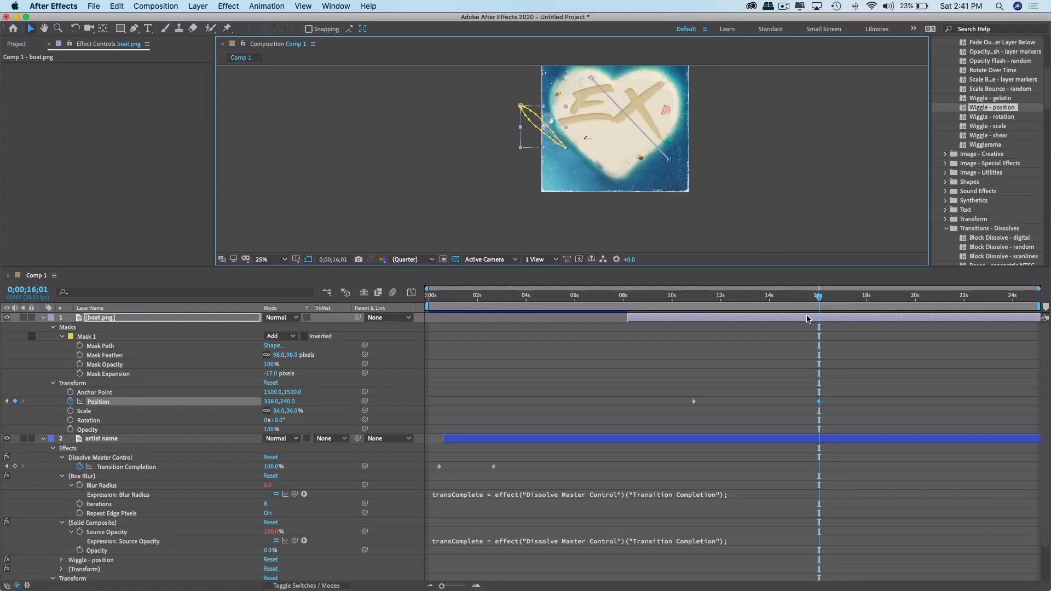
Preview the boat's motion from 0;00;09;20 and delete its Position keyframe at 0;00;16;01.
drag(688, 296, 667, 298)
key(space)
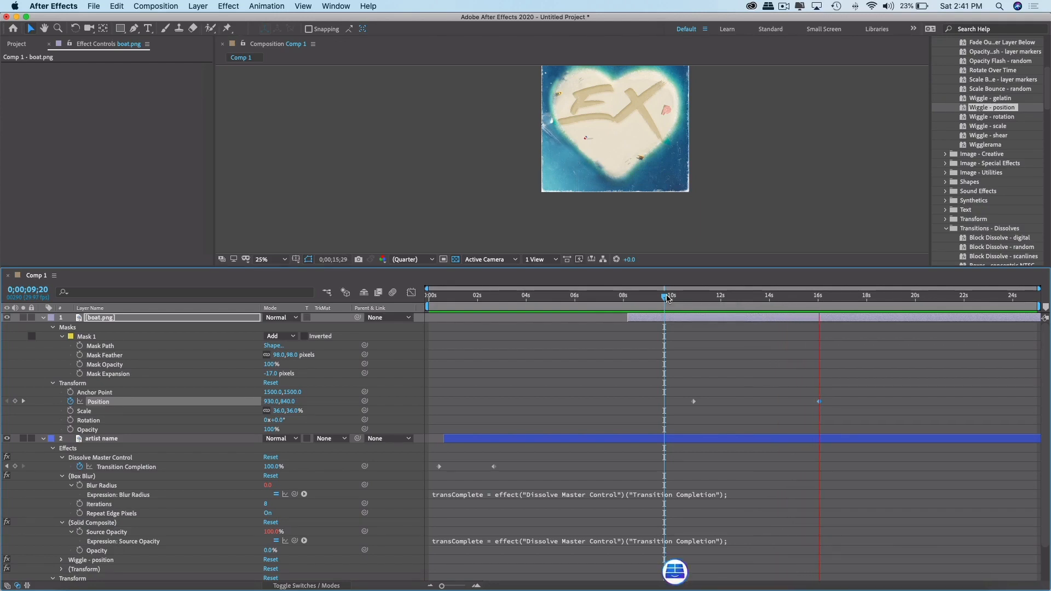
key(space)
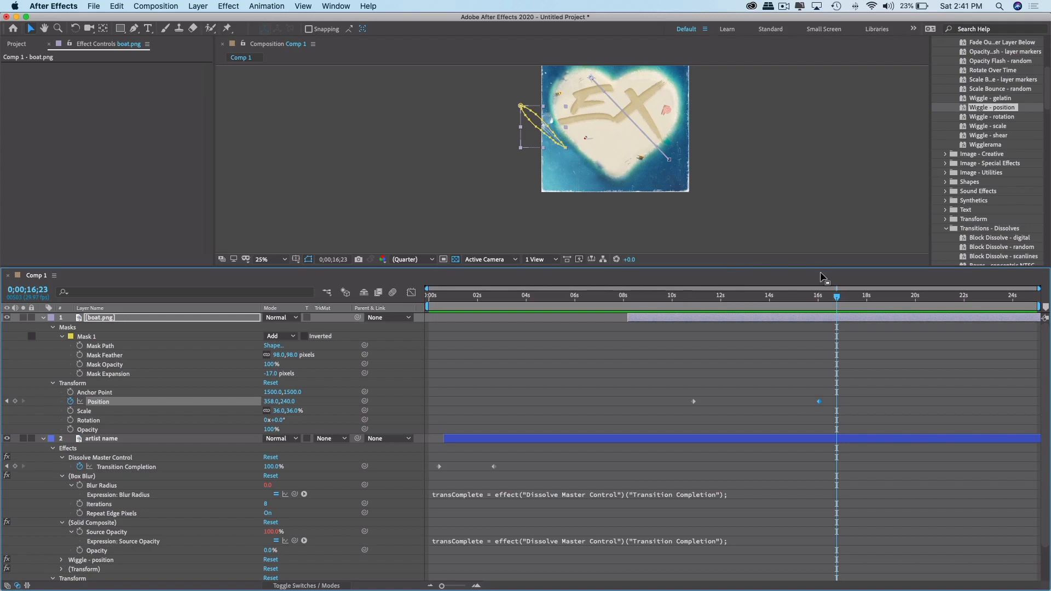
key(Delete)
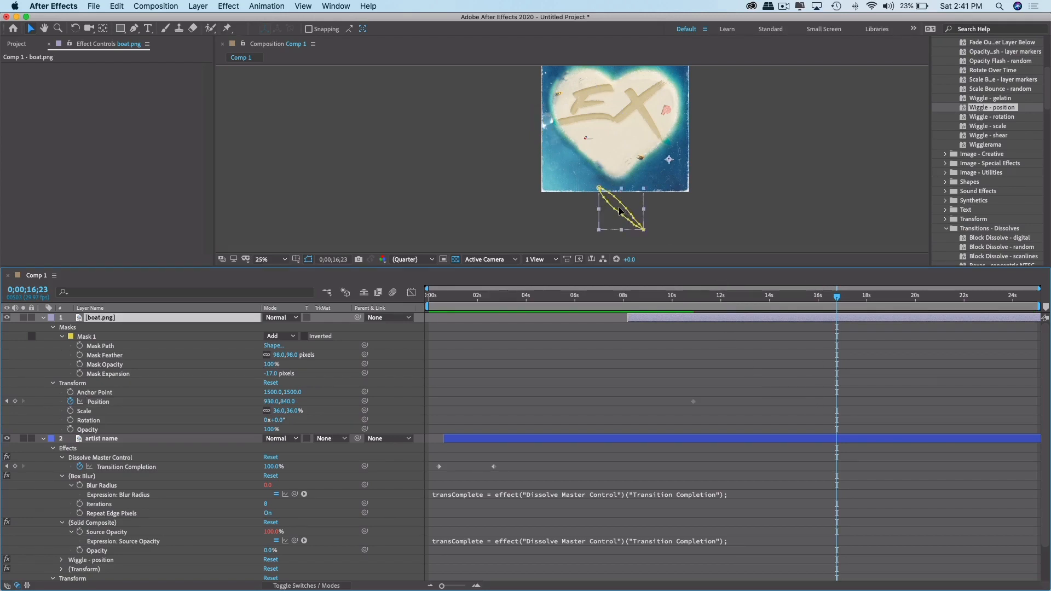
drag(619, 208, 625, 209)
key(space)
key(super+z)
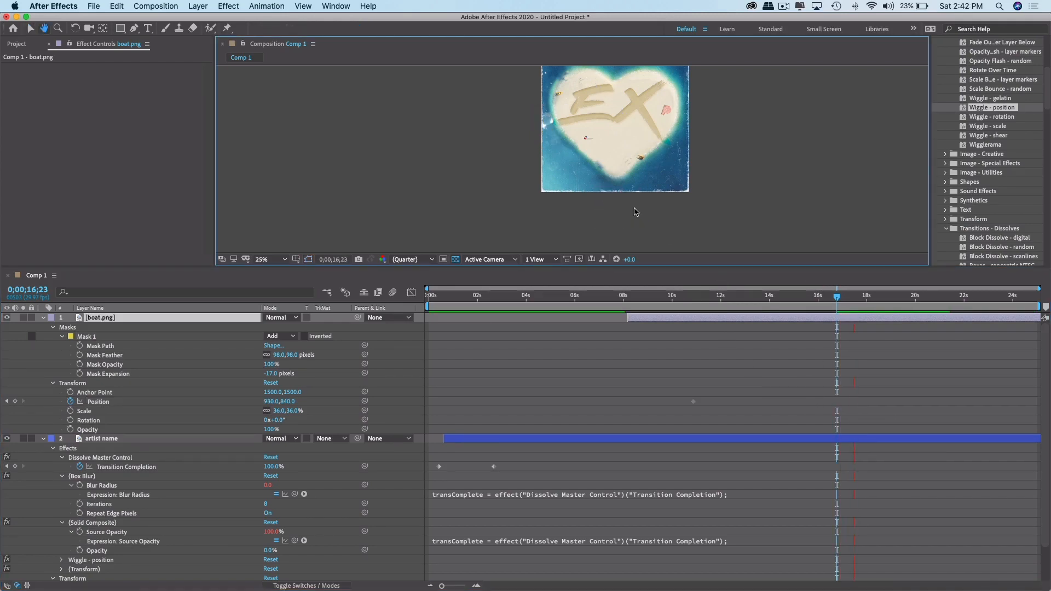
At 0;00;10;02, move the boat outside the artwork's upper-left side to position 106, -16, and preview it from 0;00;08;06.
drag(700, 303, 673, 298)
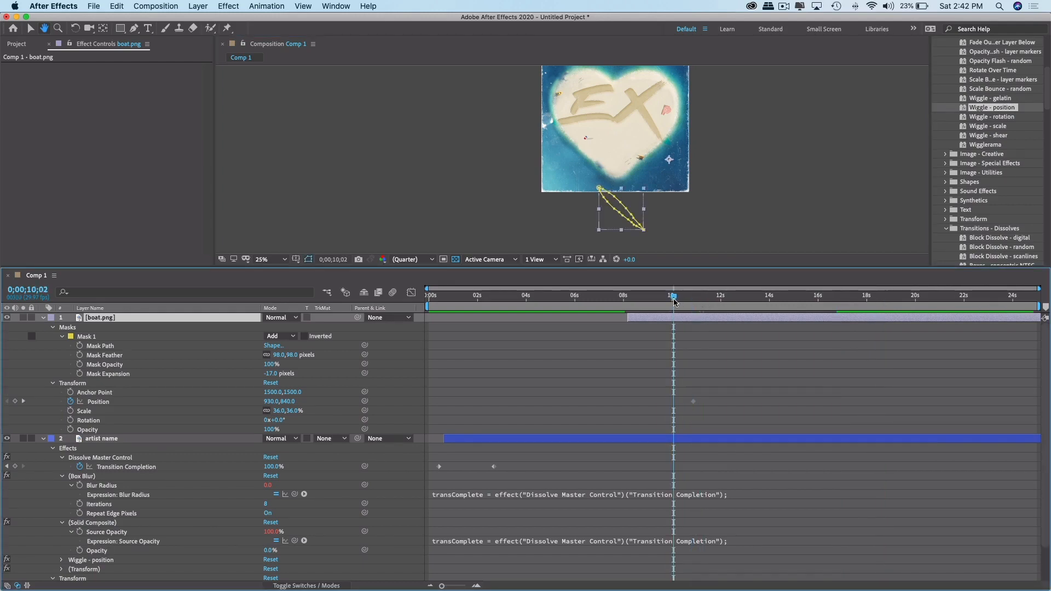
key(v)
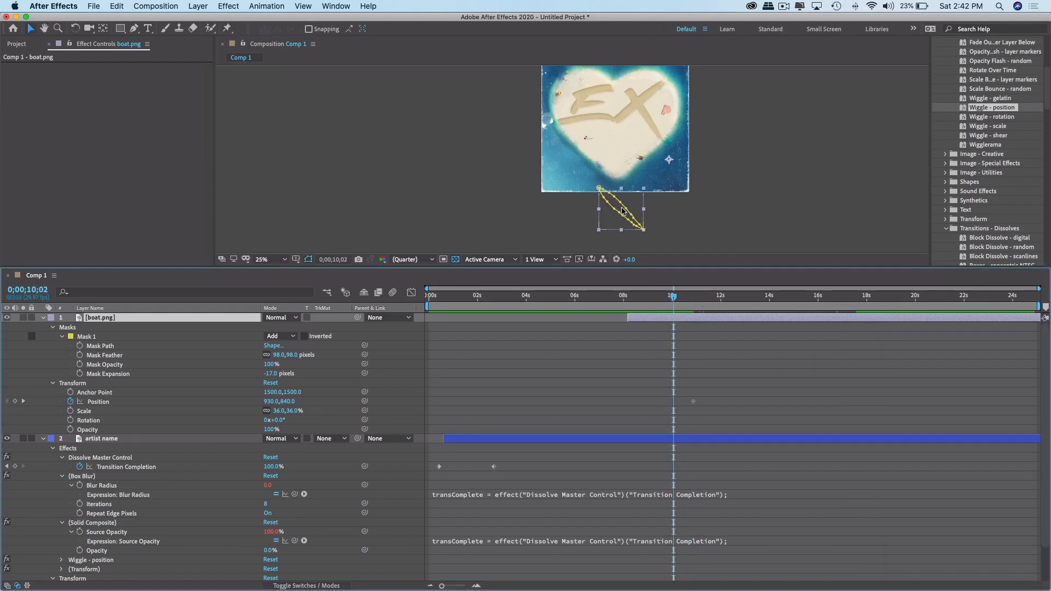
drag(622, 211, 504, 82)
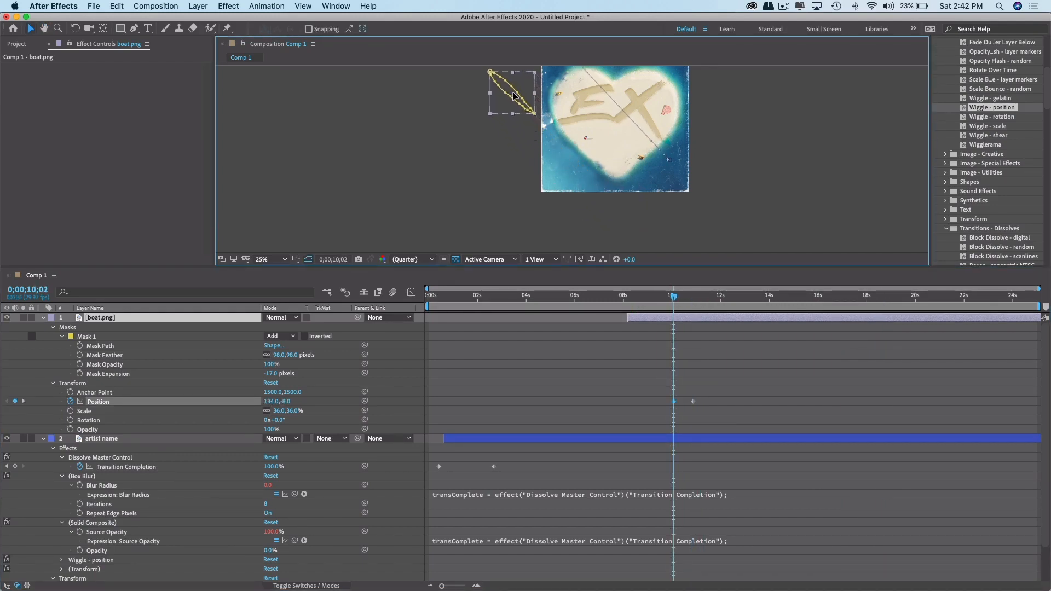
drag(673, 297, 628, 298)
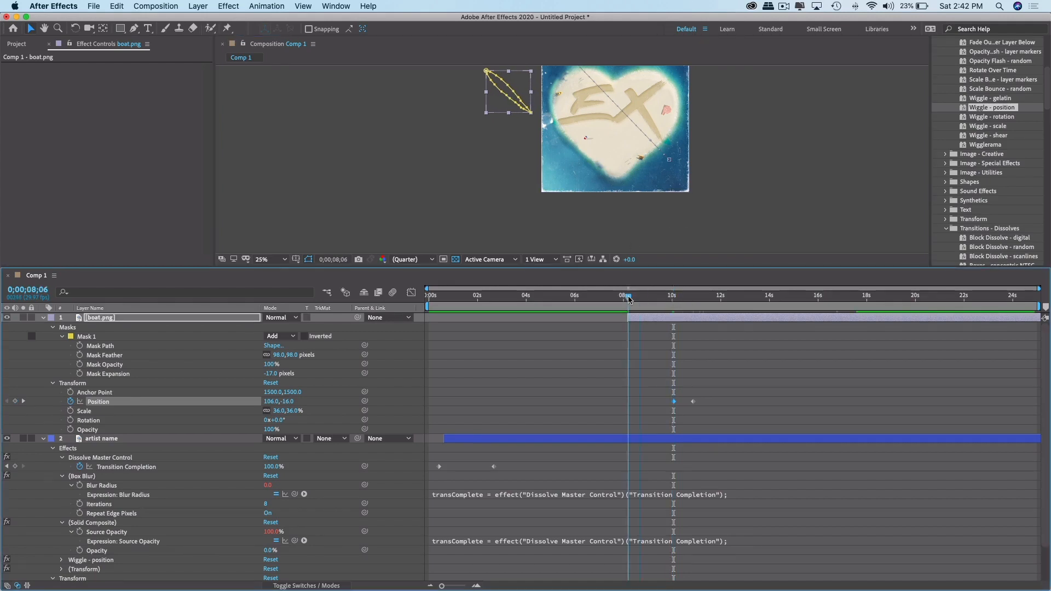
key(space)
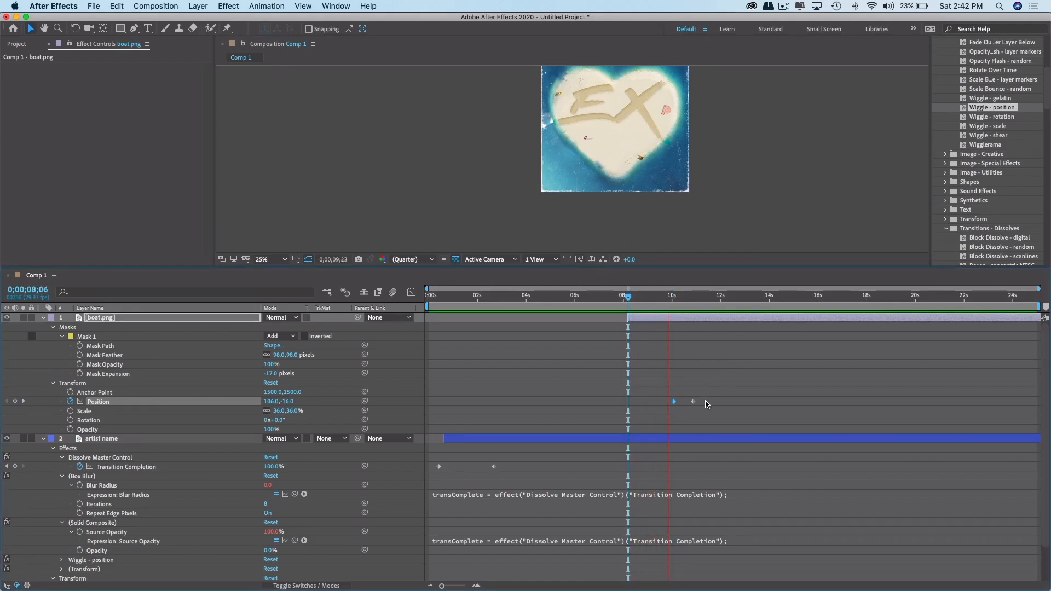
key(space)
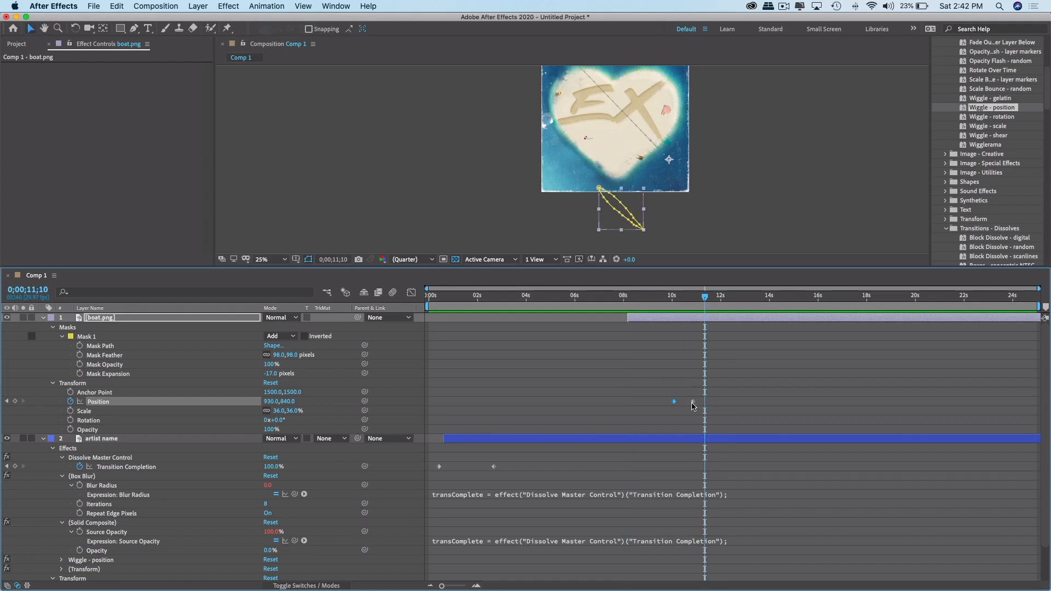
Try delaying the 0;00;10;26 Position keyframe to about 12.5 seconds, and undo the boat edits back to the single keyframe at 0;00;10;26.
drag(693, 402, 731, 402)
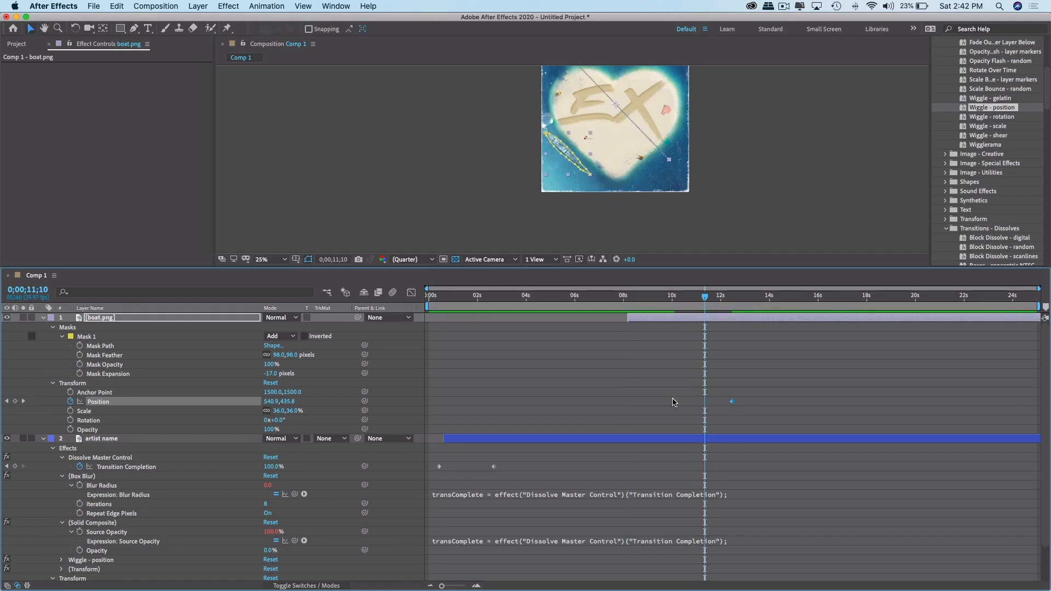
key(super+z)
key(super+z)
key(super+z)
key(super+z)
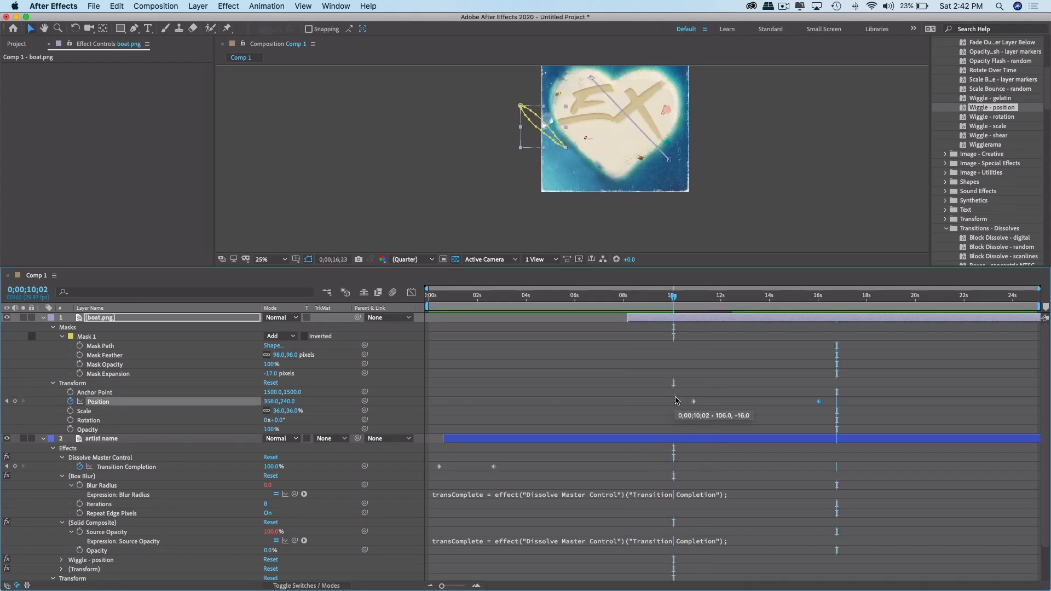
key(j)
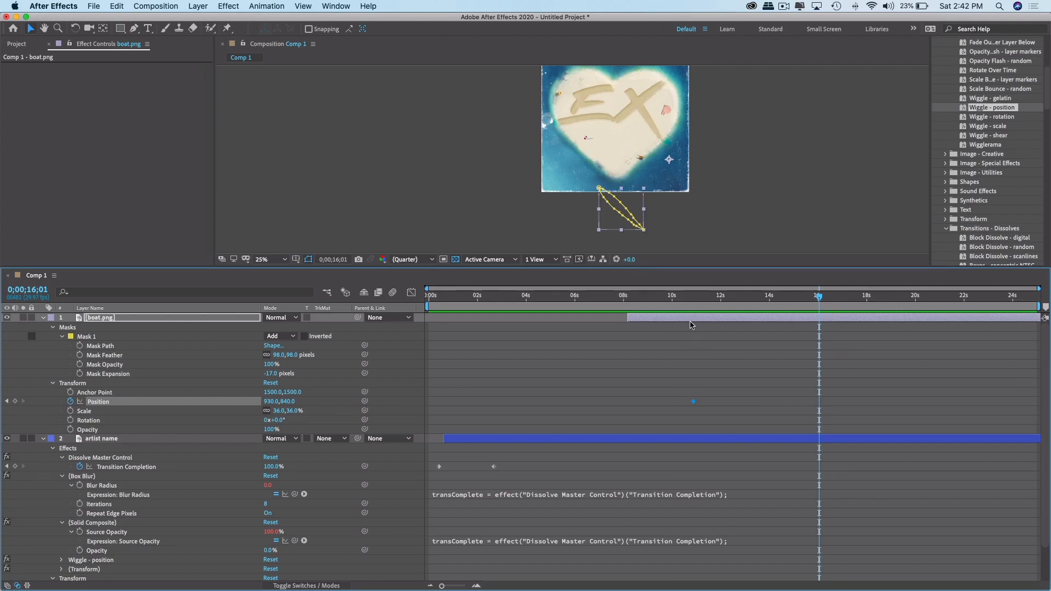
At 0;00;16;01, move the boat diagonally up until it is fully outside the artwork's left edge, adding a Position keyframe.
drag(697, 296, 819, 300)
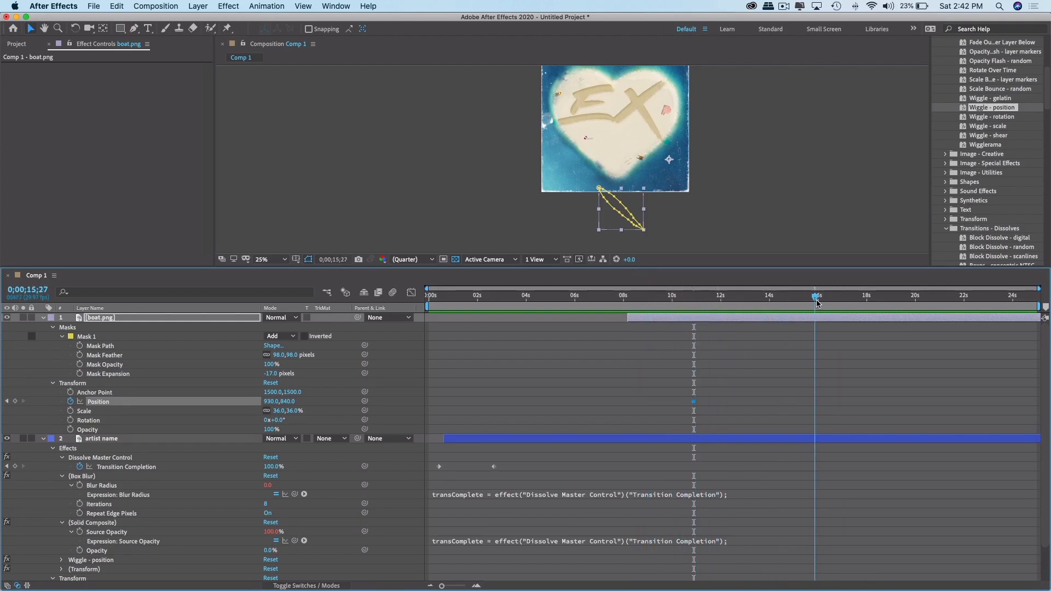
click(618, 207)
key(super+z)
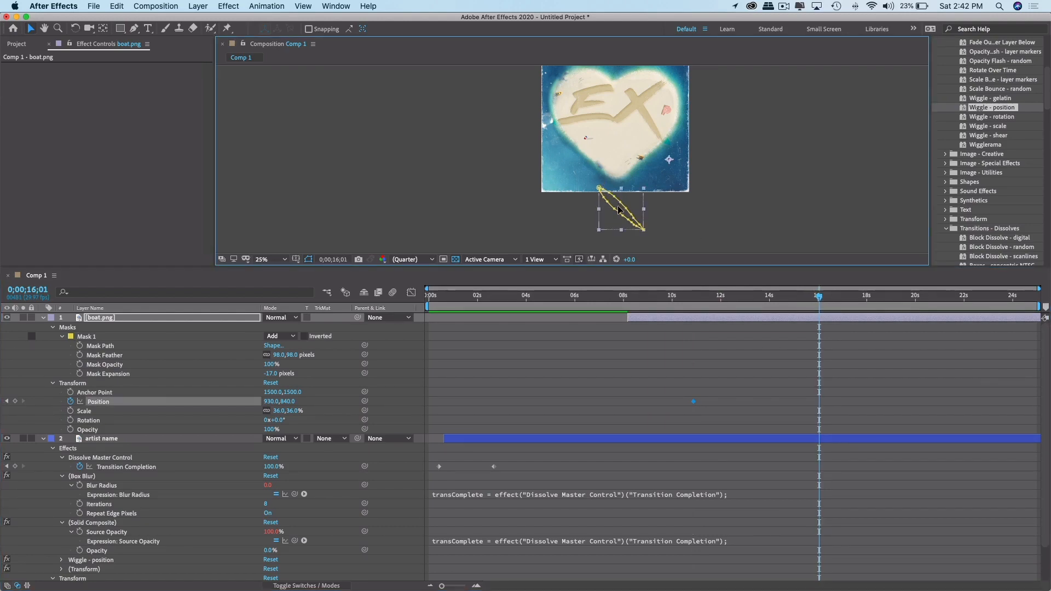
drag(619, 206, 515, 76)
key(super+z)
Play back the boat's motion from 0;00;10;19 and return the current time to 0;00;00;06.
click(689, 296)
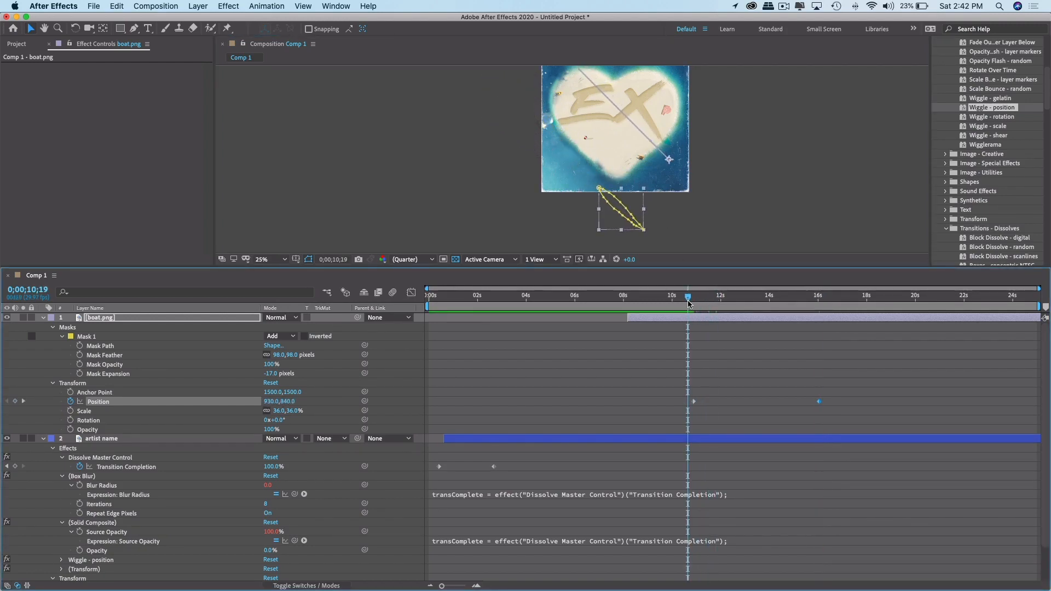
key(space)
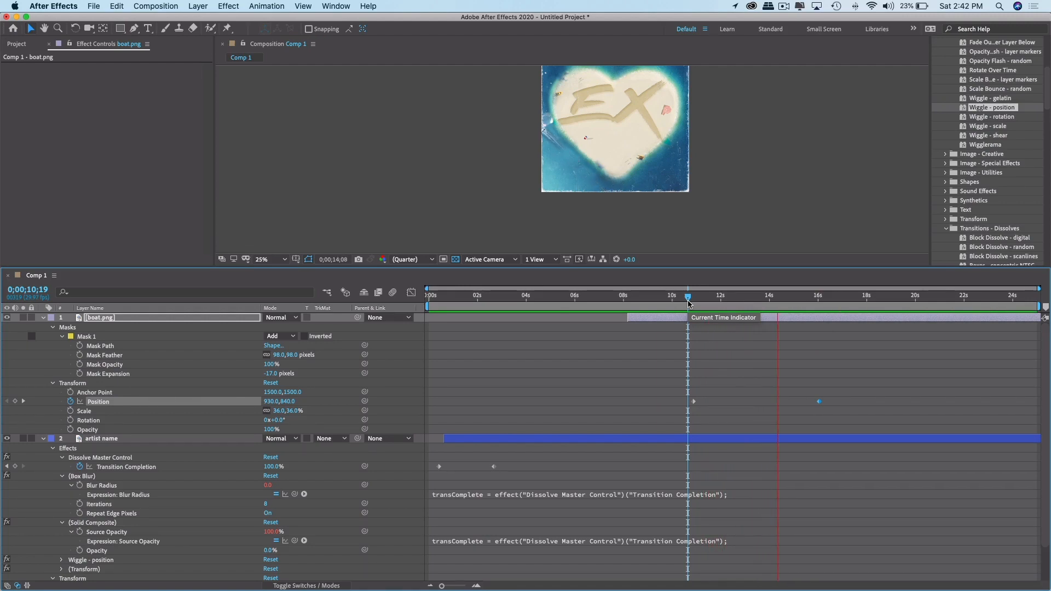
key(space)
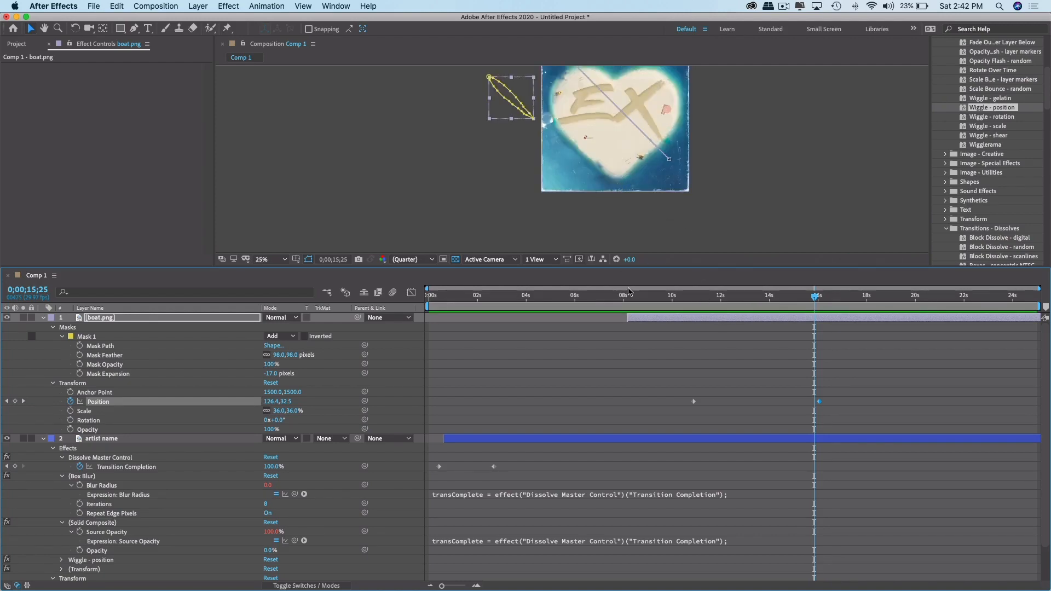
drag(628, 291, 433, 291)
scroll(535, 153, down, 1)
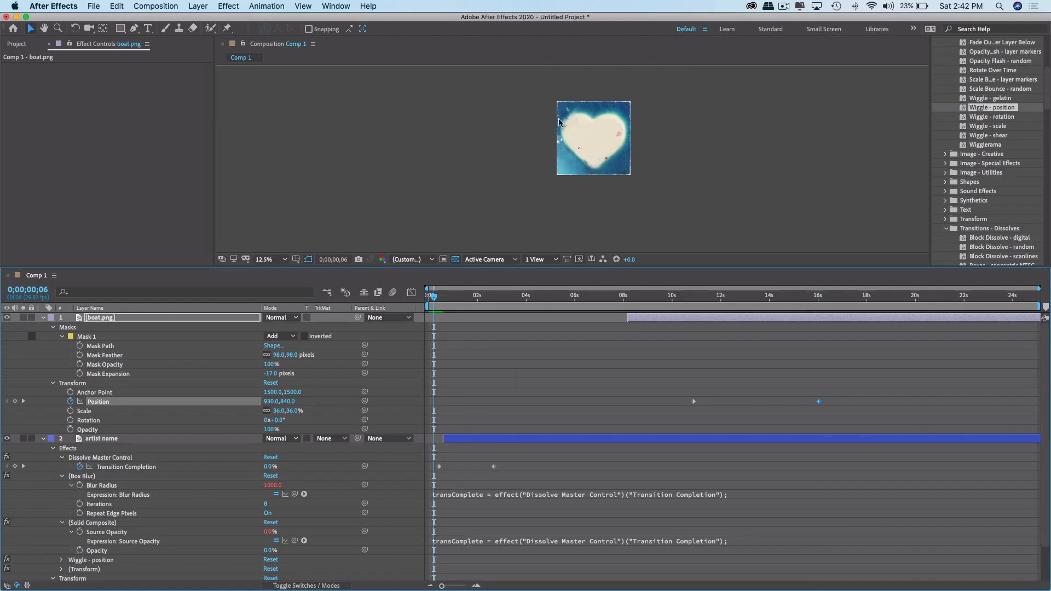
Play back the title animation on the full artwork from 0;00;00;22.
scroll(579, 122, up, 4)
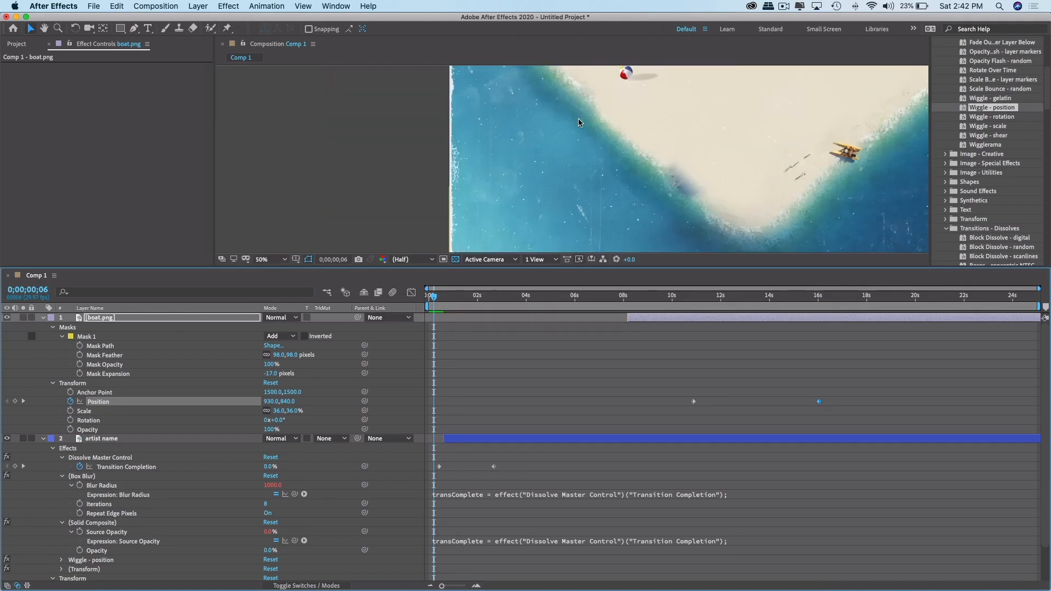
scroll(579, 122, down, 2)
key(Home)
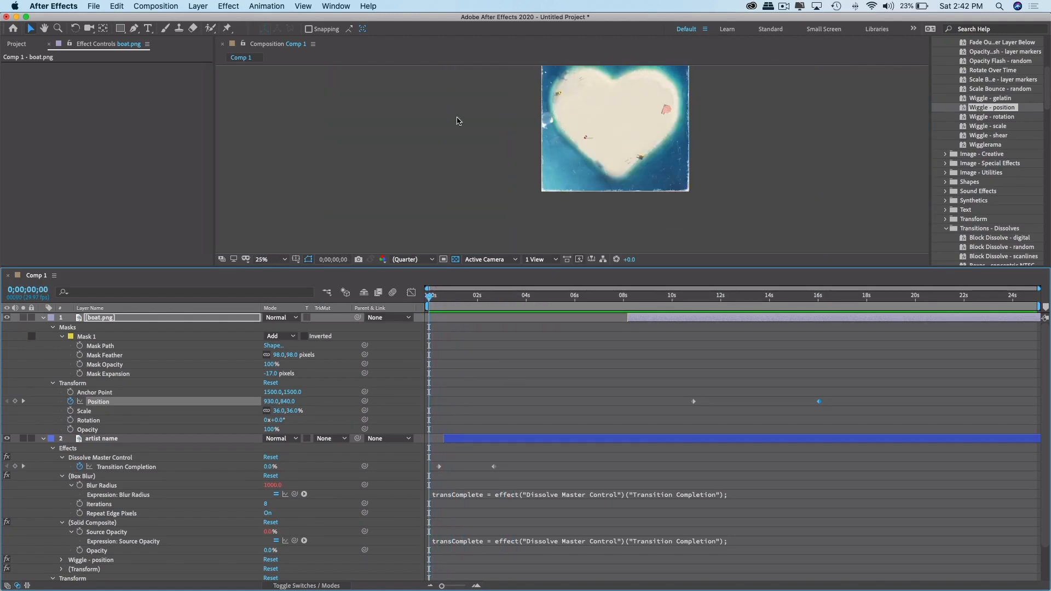
drag(517, 98, 514, 151)
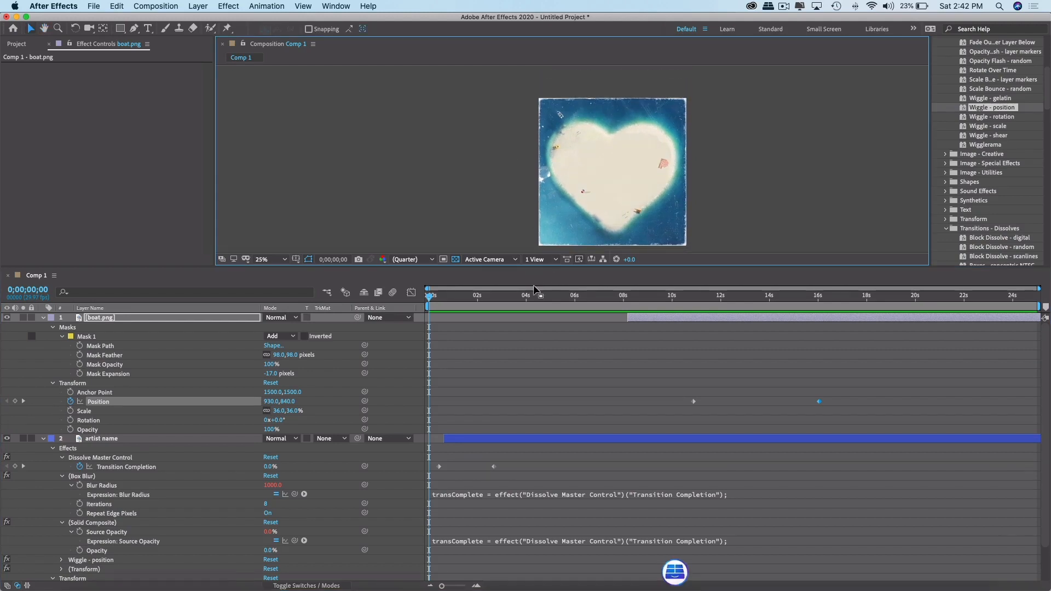
drag(464, 298, 450, 302)
click(445, 300)
key(space)
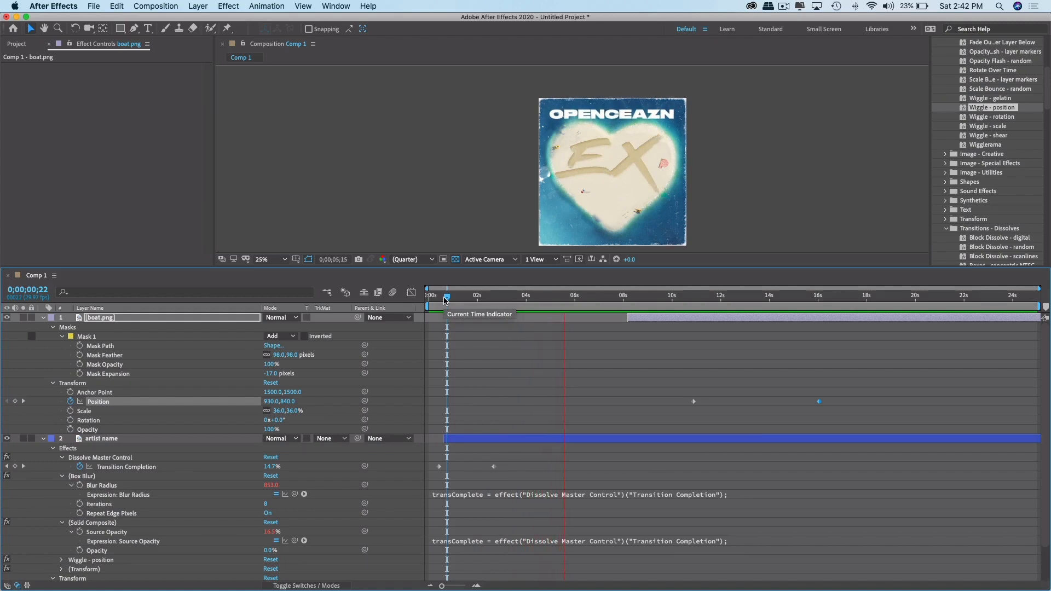
Play back the boat's entrance from 0;00;06;18, and set the current time to 0;00;09;16.
key(space)
key(space)
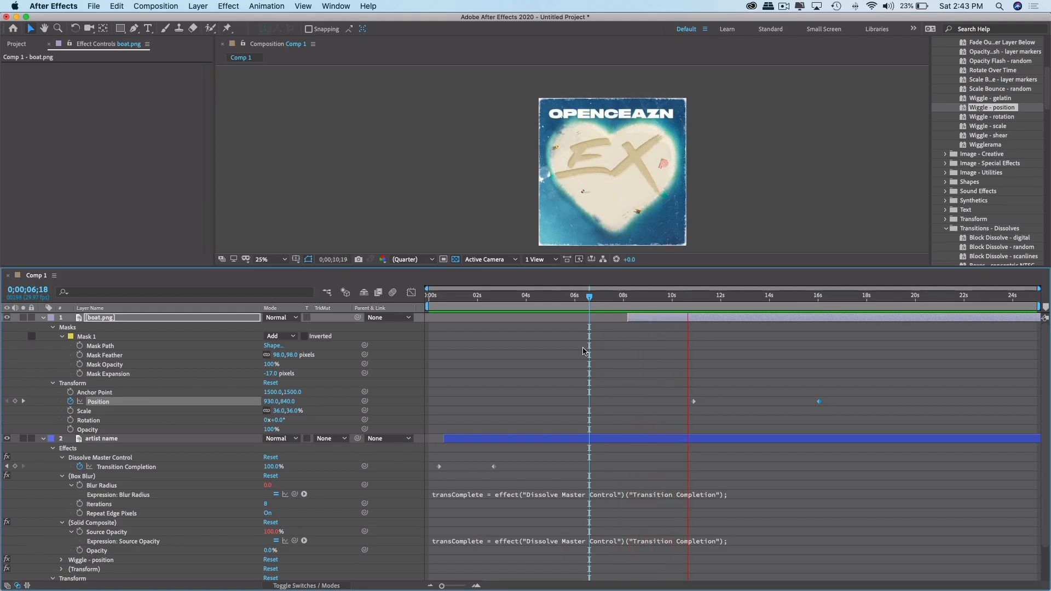
drag(713, 297, 661, 305)
scroll(639, 197, down, 1)
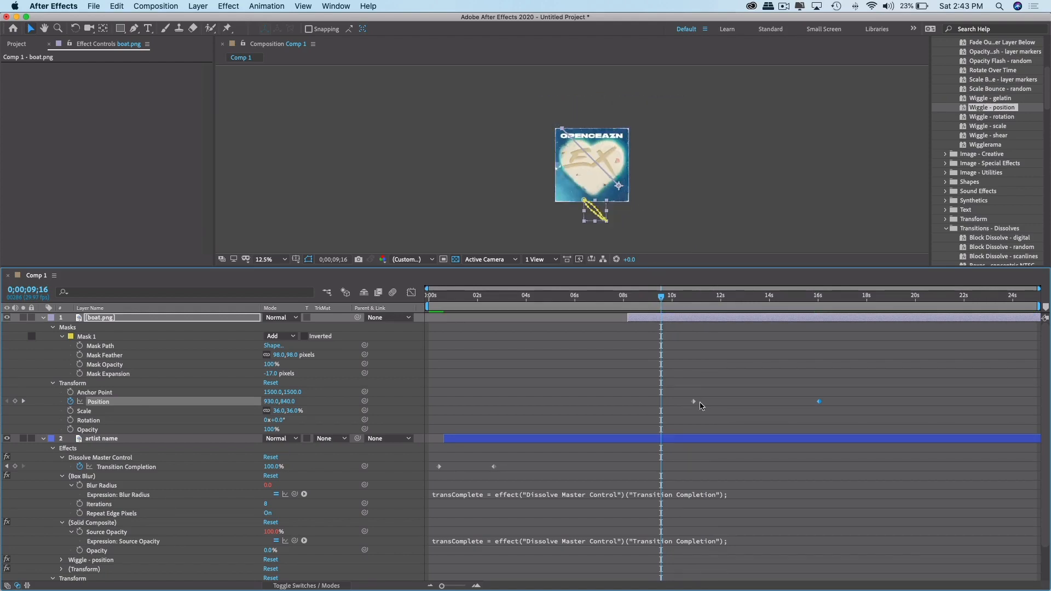
click(600, 209)
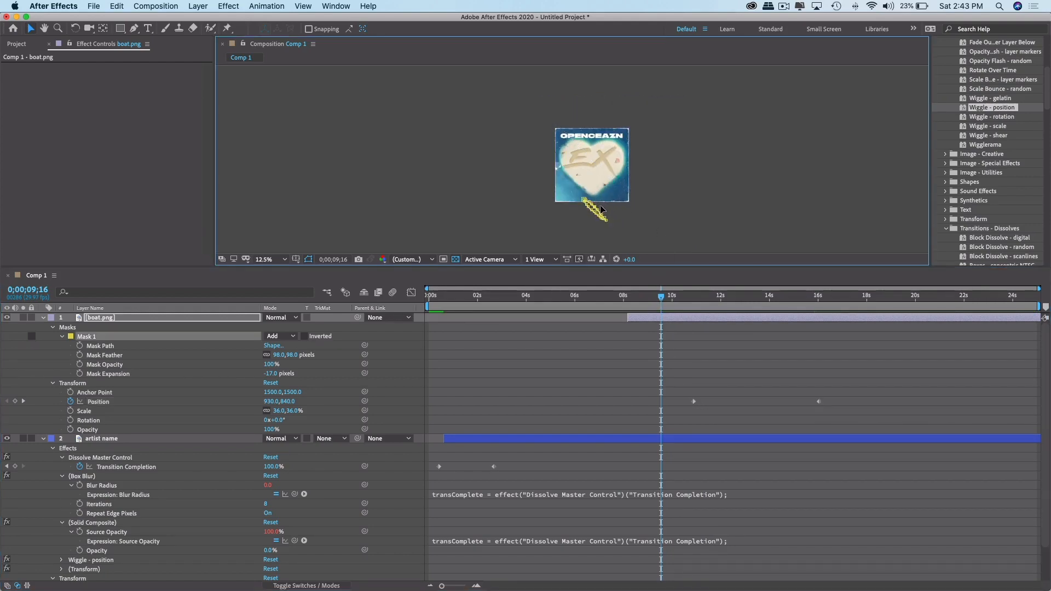
key(super+z)
click(596, 211)
key(super+z)
click(594, 212)
key(super+z)
At 0;00;09;16, move the boat diagonally past the artwork's lower-right corner to position 1138, 1112, and delete the Position keyframe near 11 seconds.
drag(618, 188, 633, 205)
click(693, 402)
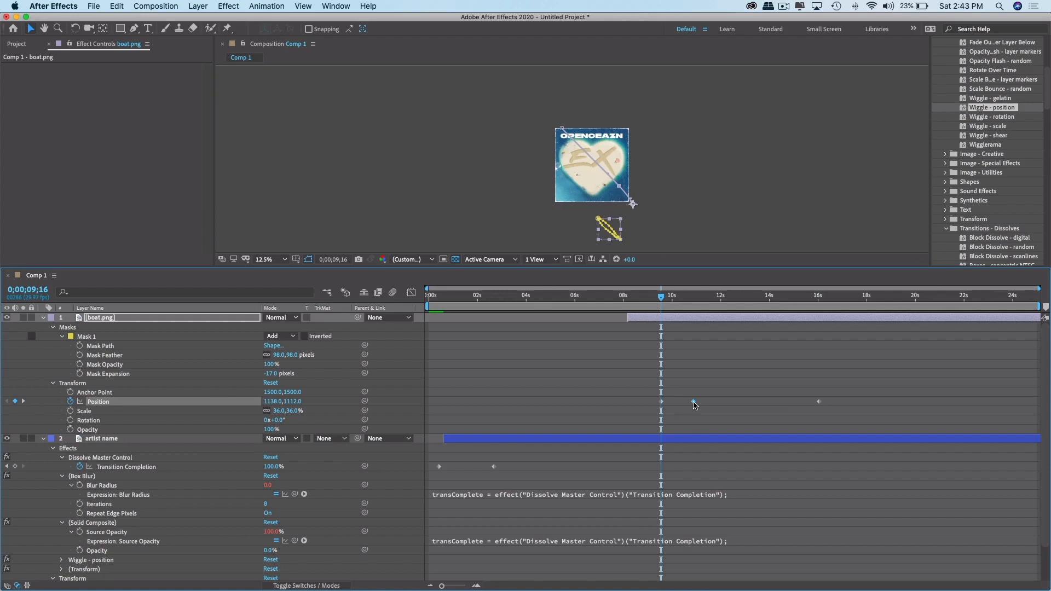
key(Delete)
Play back the revised boat motion from 0;00;07;21, and replay the animation from the start of the composition.
drag(661, 296, 617, 293)
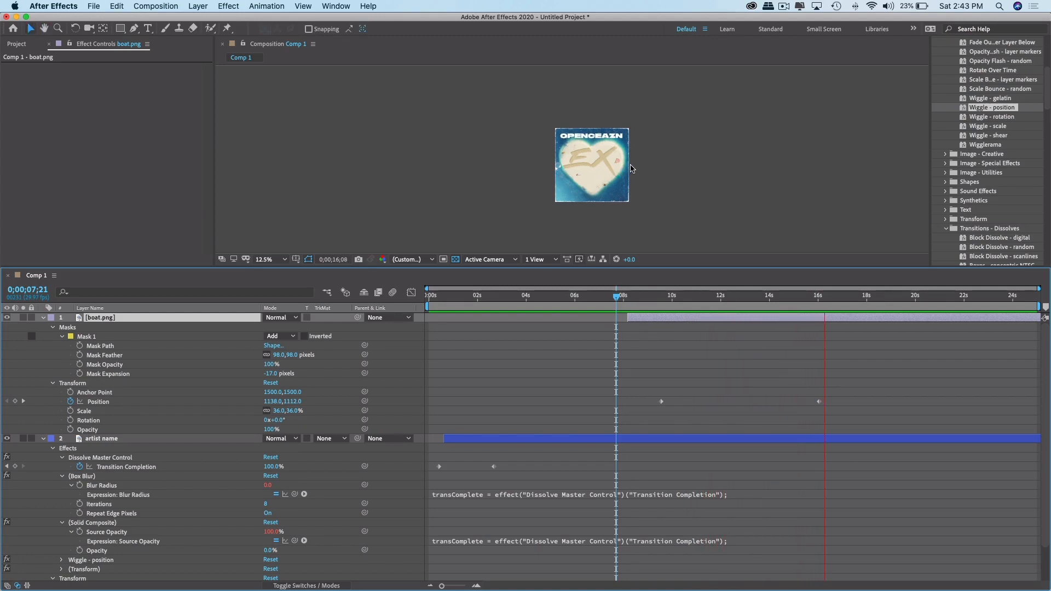
click(686, 173)
scroll(625, 175, up, 3)
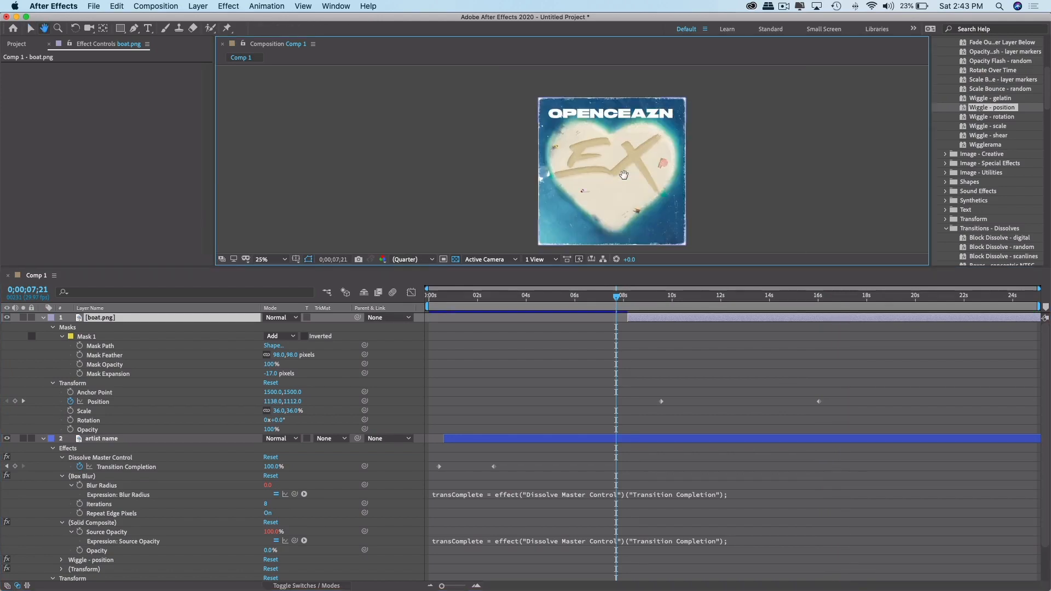
key(v)
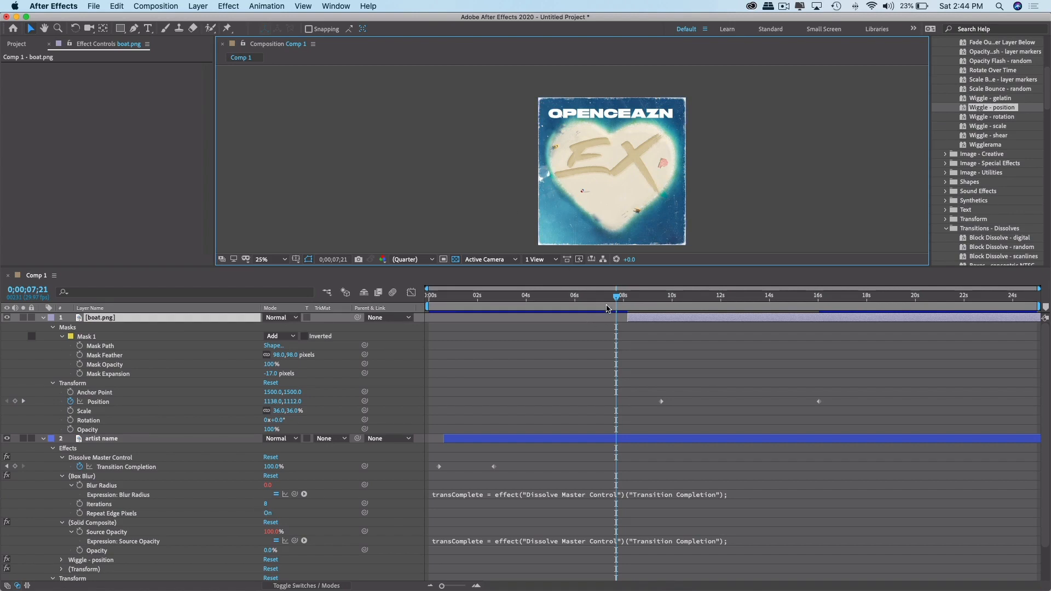
drag(615, 300, 429, 291)
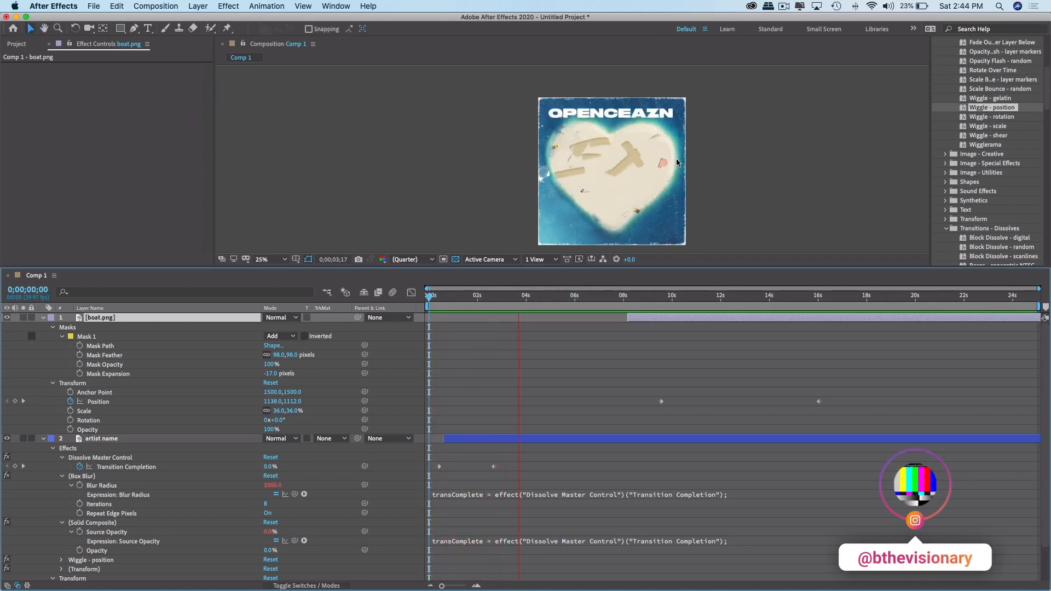
key(space)
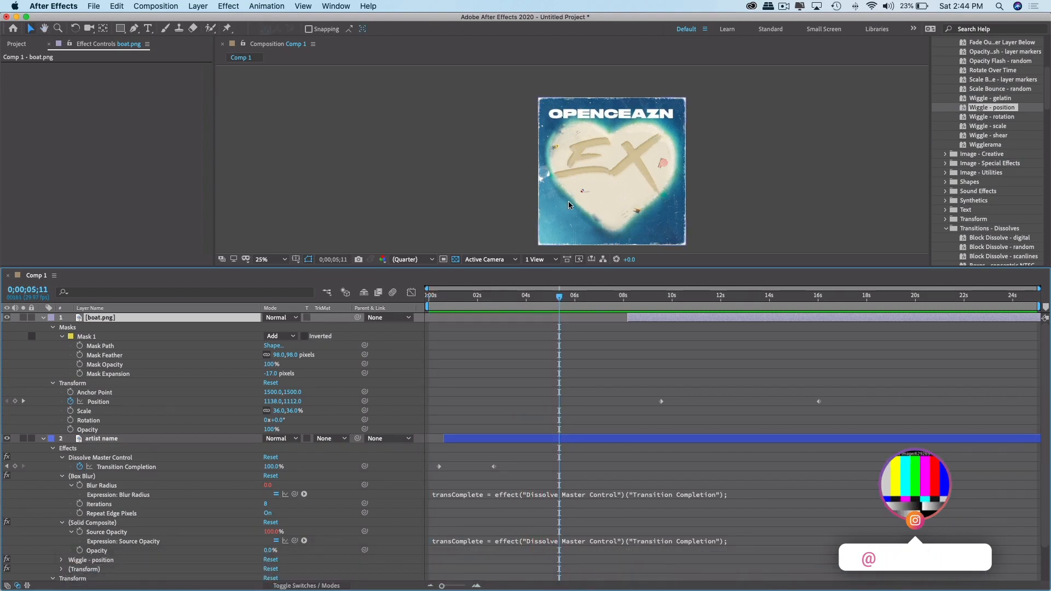
Switch to the Opera browser and preview the YouTube video "Surface Water Wave Reflection on Green Screen".
mouse_move(641, 589)
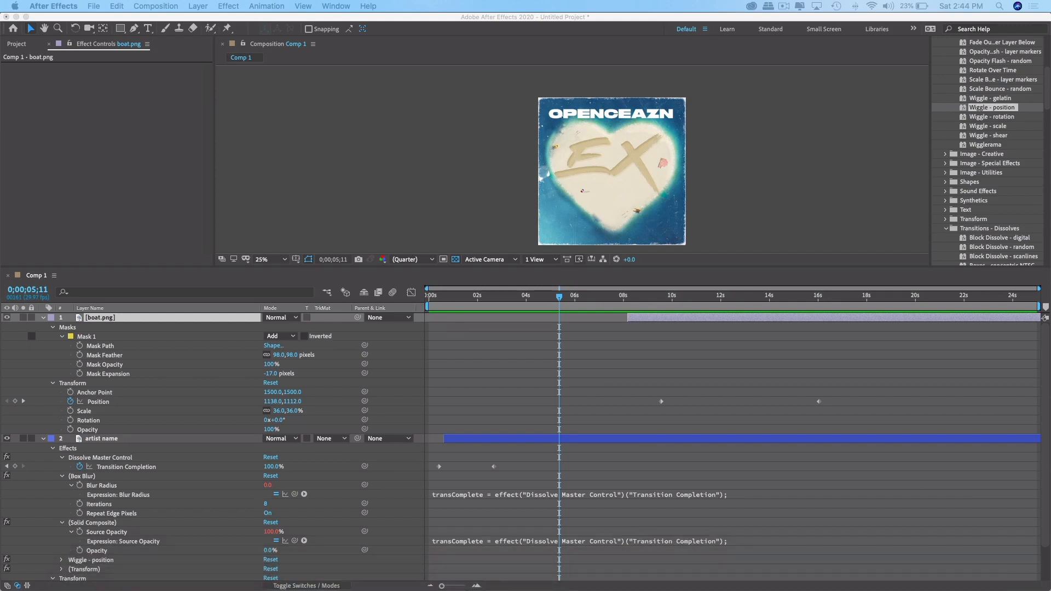
drag(993, 197, 472, 202)
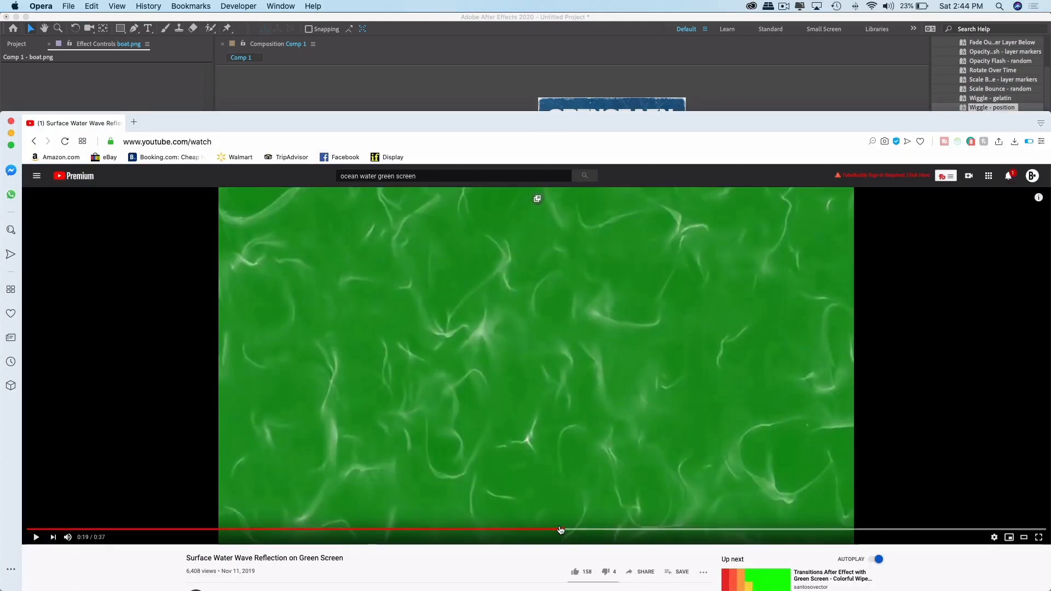
drag(561, 530, 386, 530)
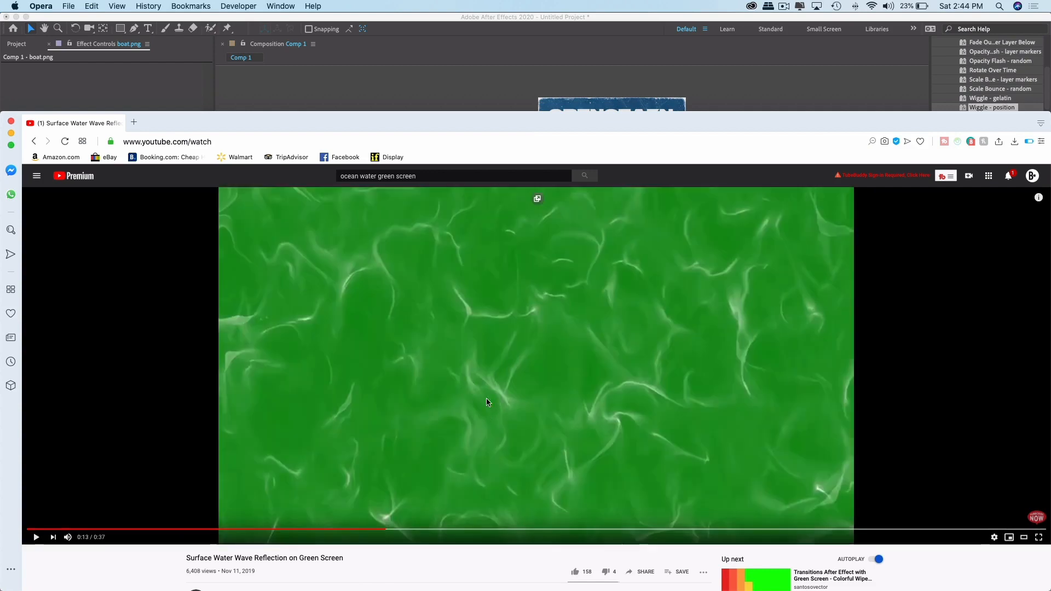
click(486, 383)
scroll(561, 335, down, 2)
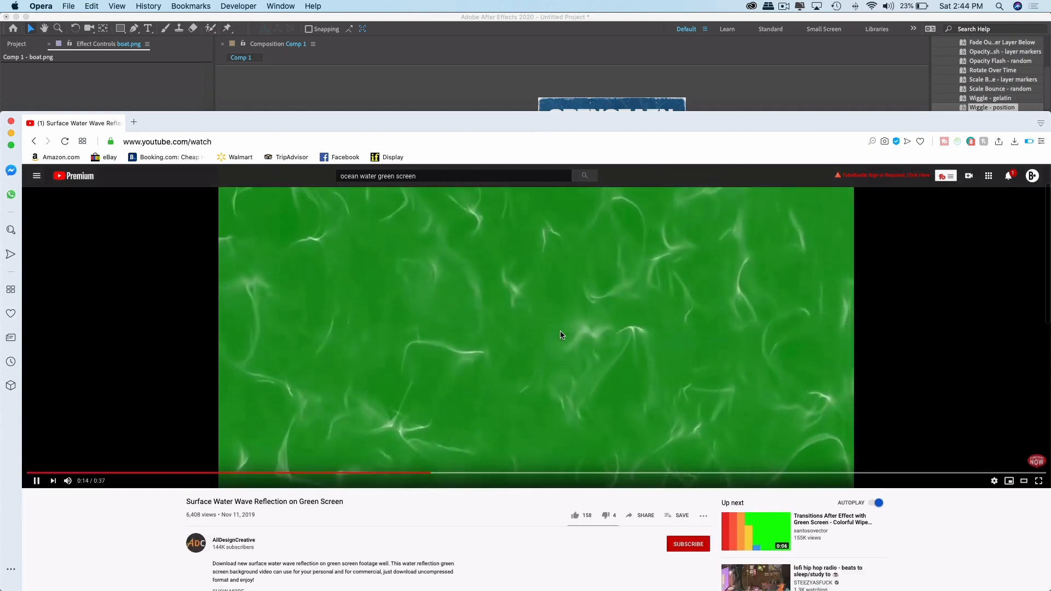
scroll(560, 335, down, 8)
scroll(561, 333, up, 9)
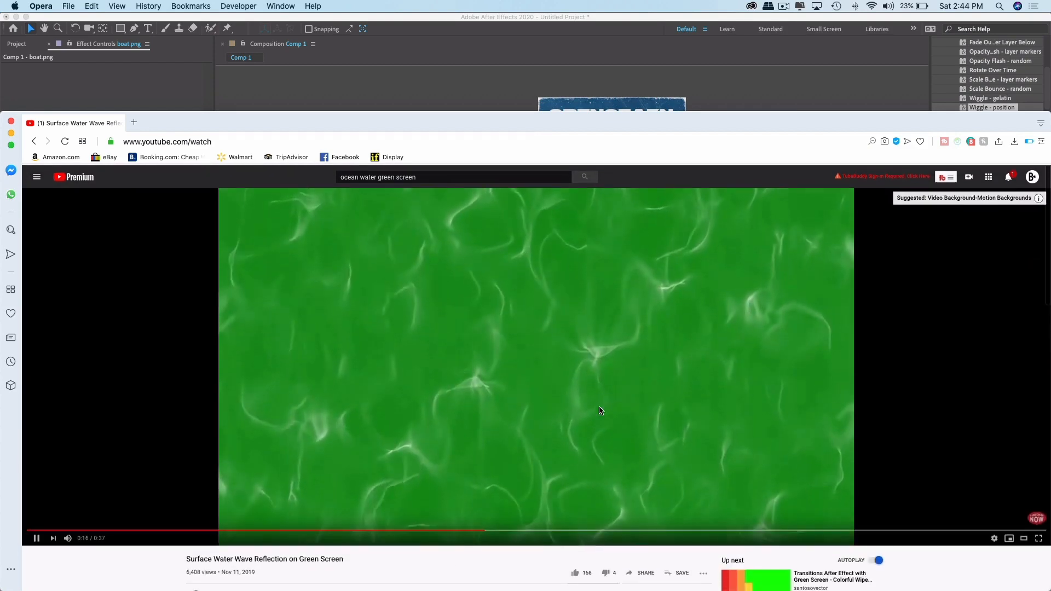
click(529, 403)
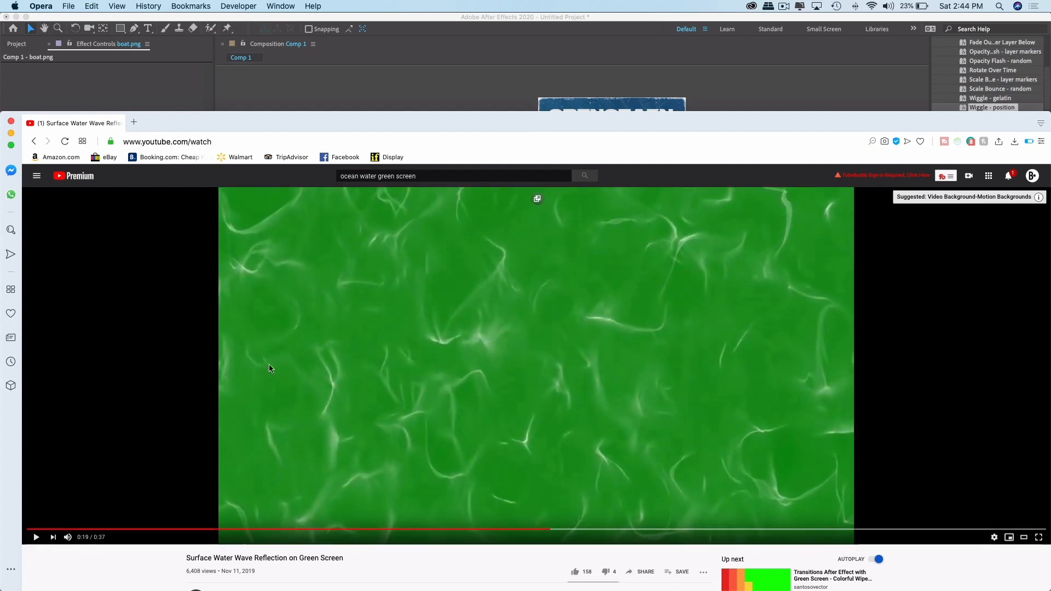
Open the video in the savefrom.net downloader by changing the address to ssyoutube.com, and choose the low-quality in-browser download.
click(148, 142)
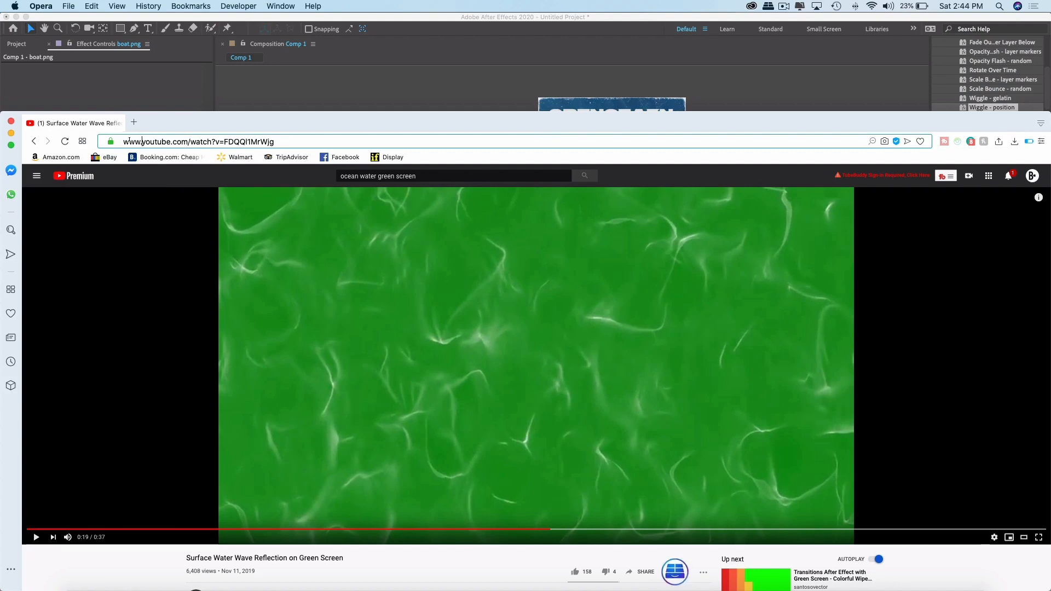
text(ss)
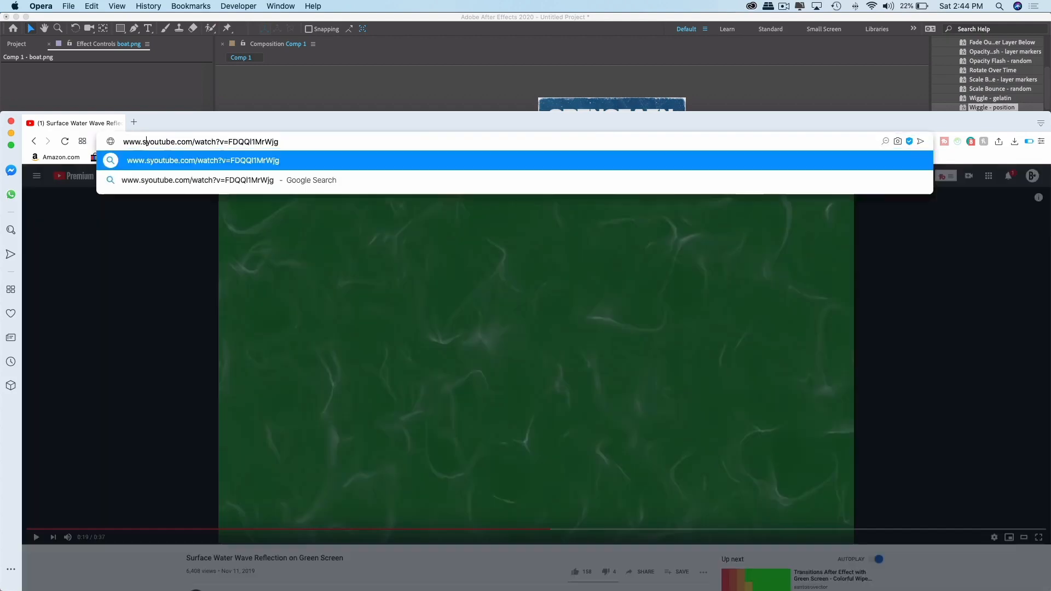
key(Return)
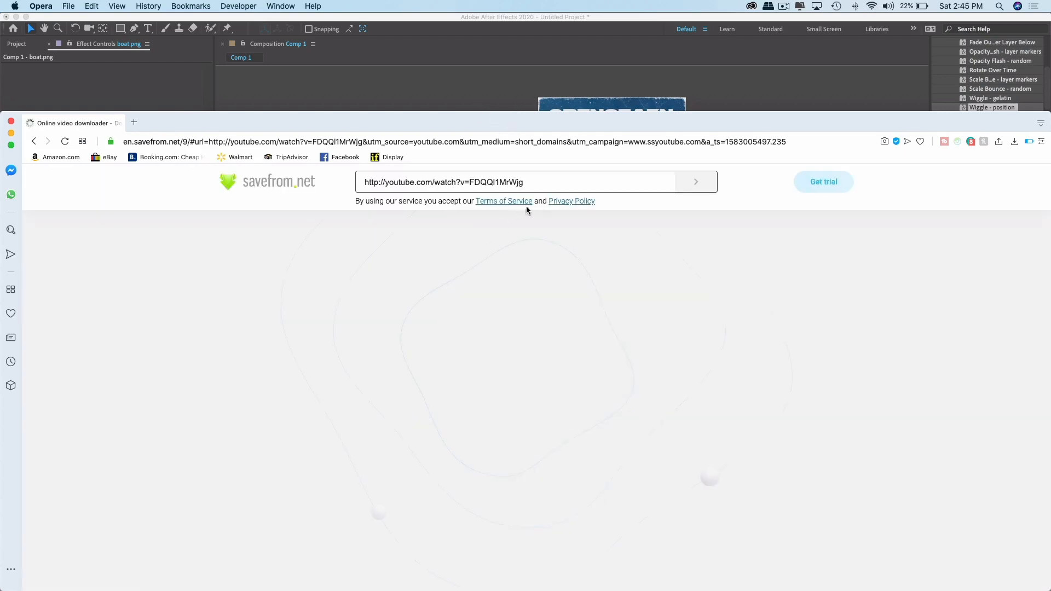
scroll(589, 270, down, 10)
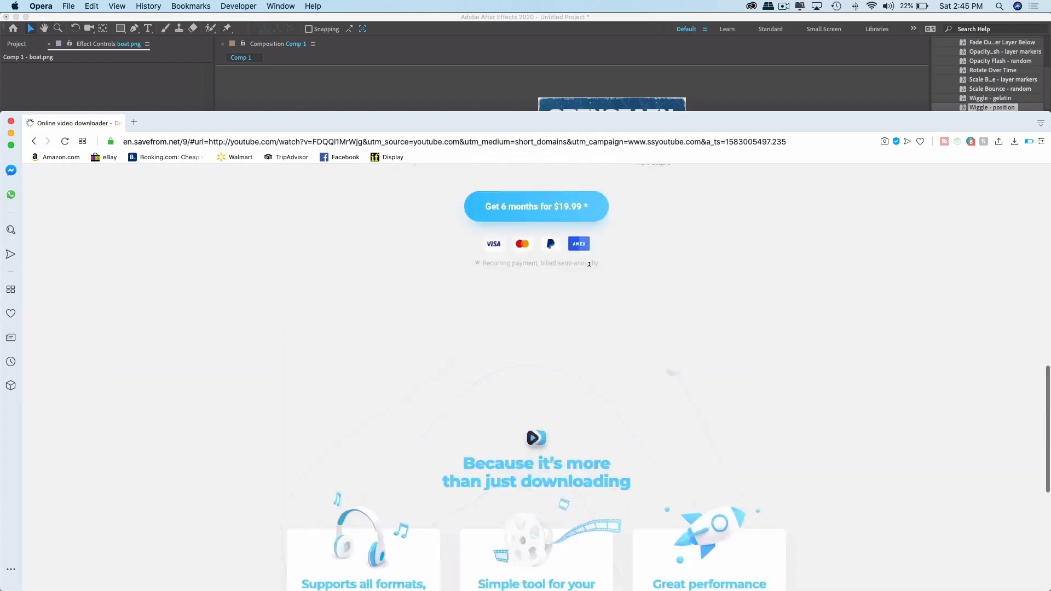
scroll(589, 271, up, 10)
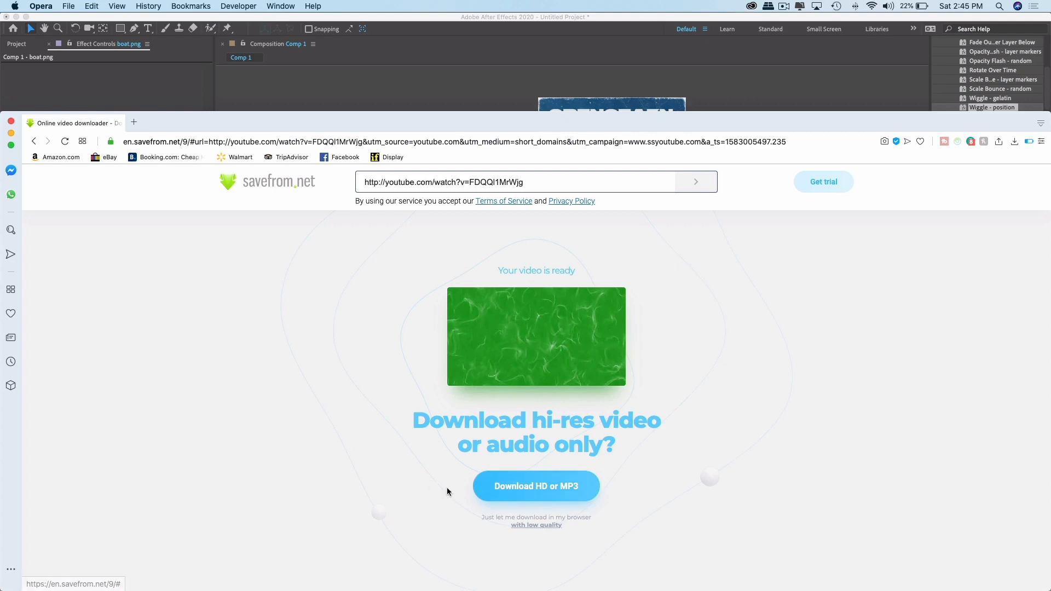
scroll(594, 351, down, 10)
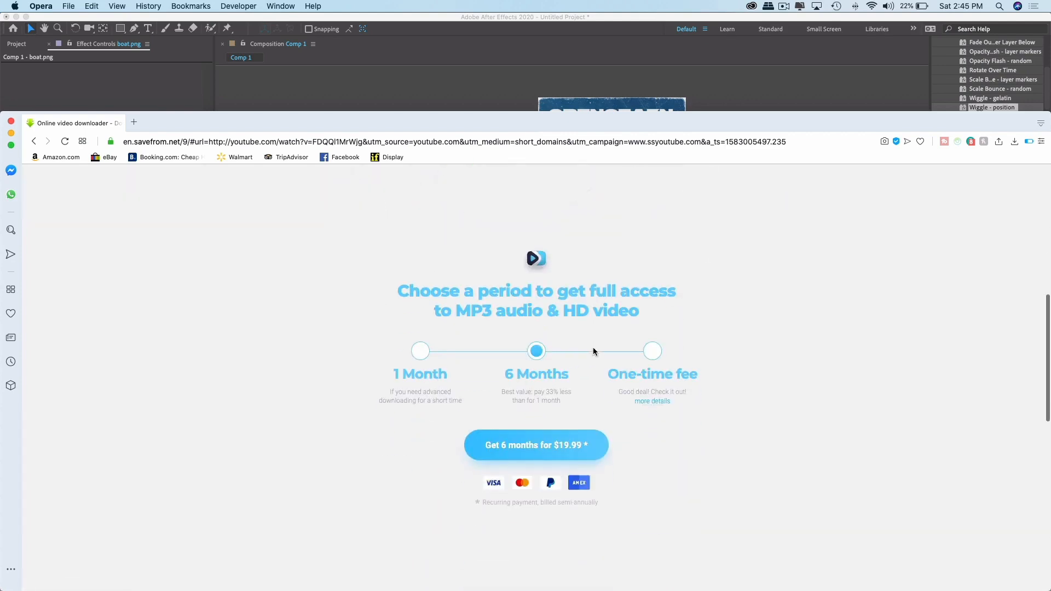
scroll(594, 351, up, 10)
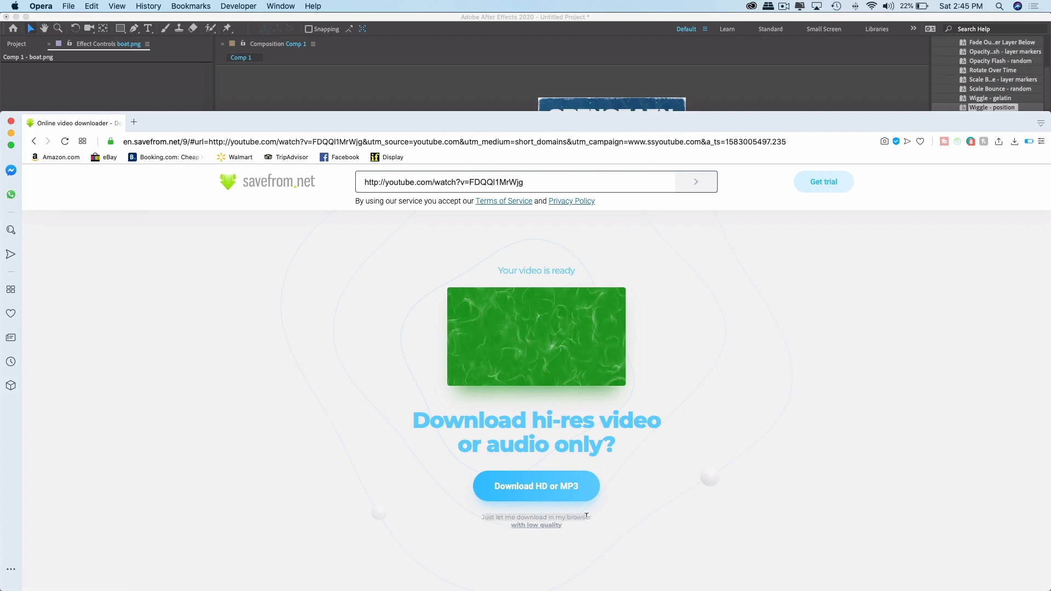
click(549, 524)
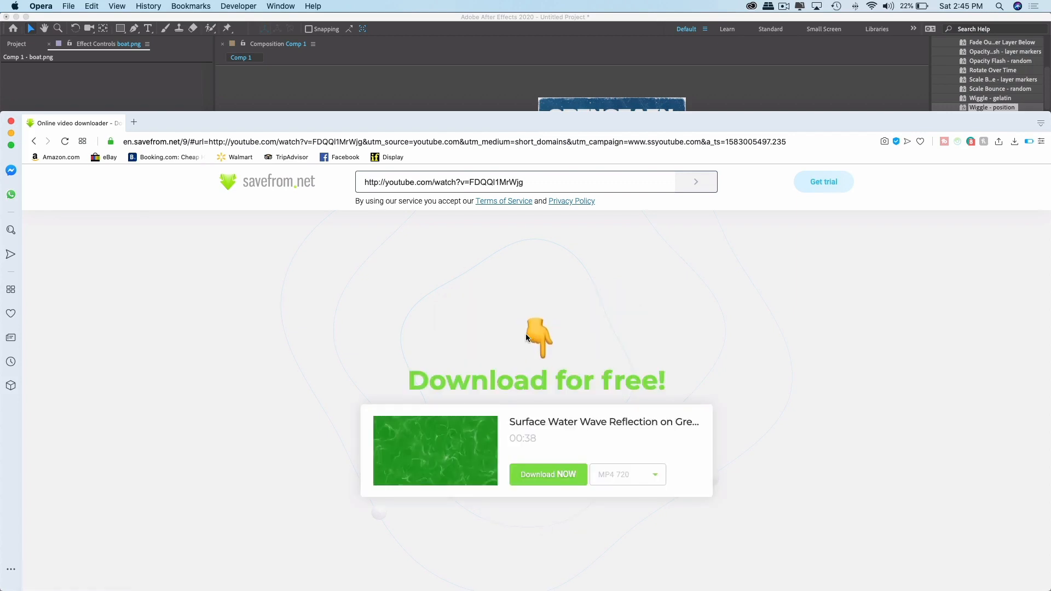
Choose the MP4 1080 version of the green-screen video and close the survey advertisement page.
click(655, 474)
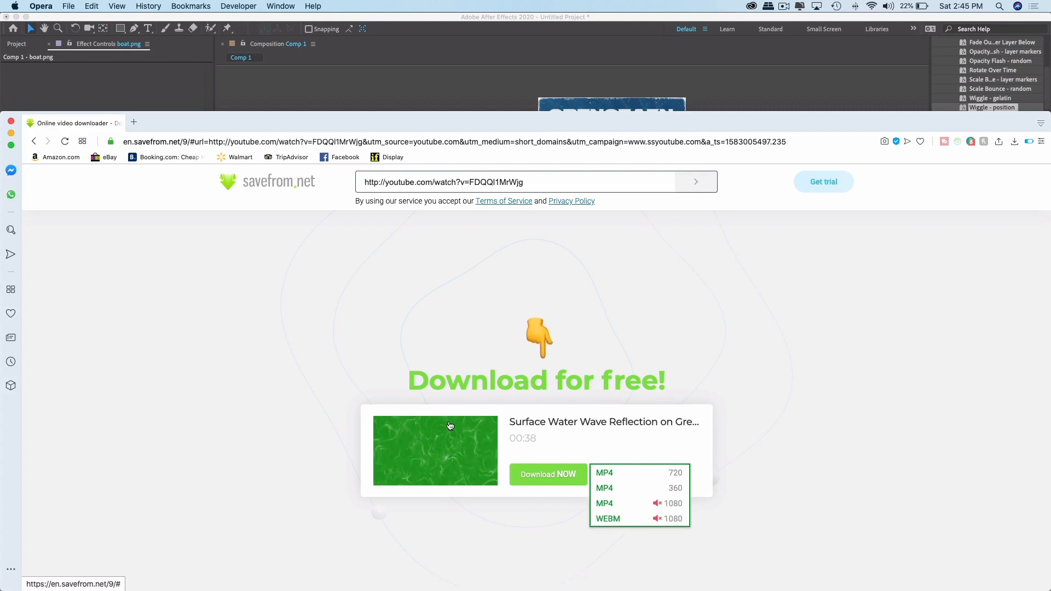
click(672, 504)
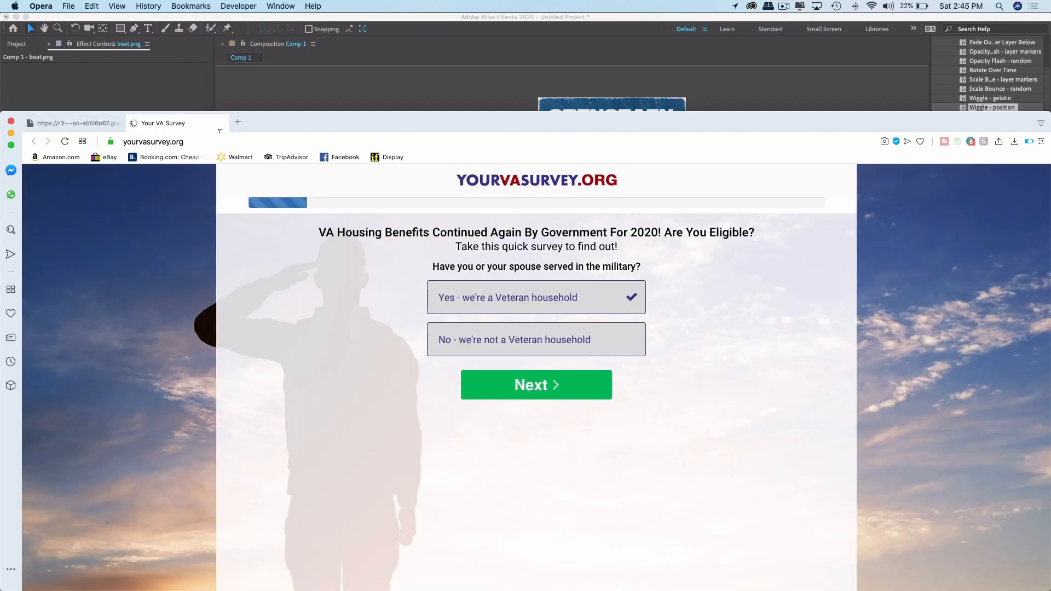
click(134, 124)
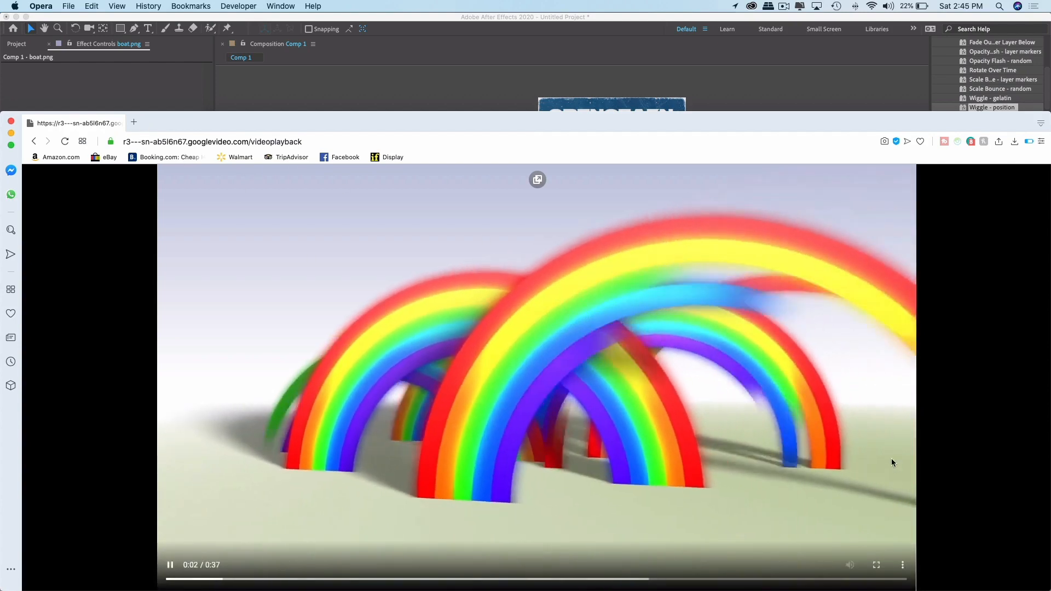
Download the green-screen water video as an MPEG-4 movie named ocean-overlay to the B3 location.
click(903, 565)
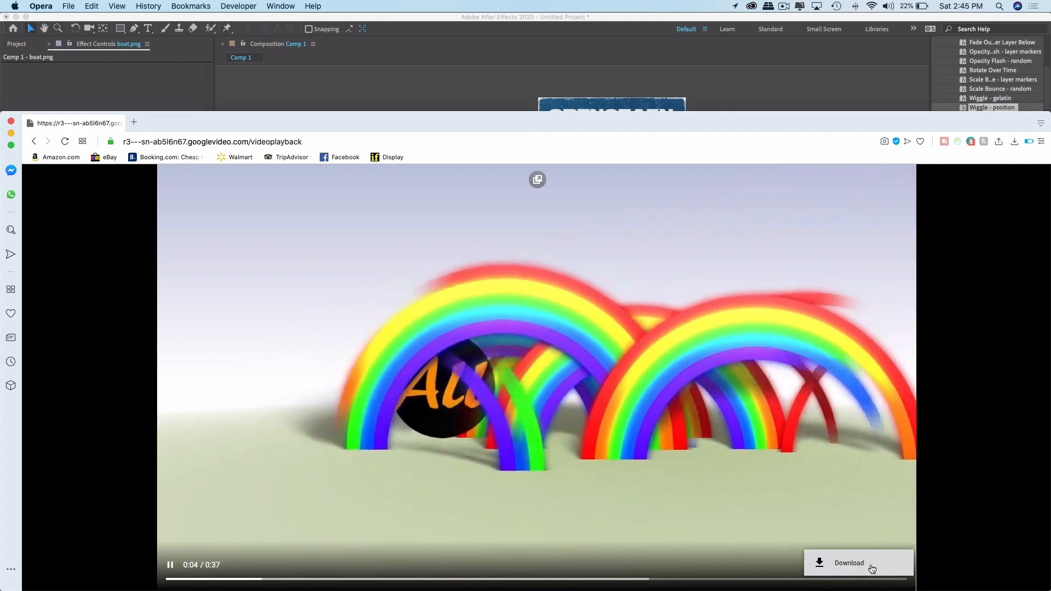
click(872, 569)
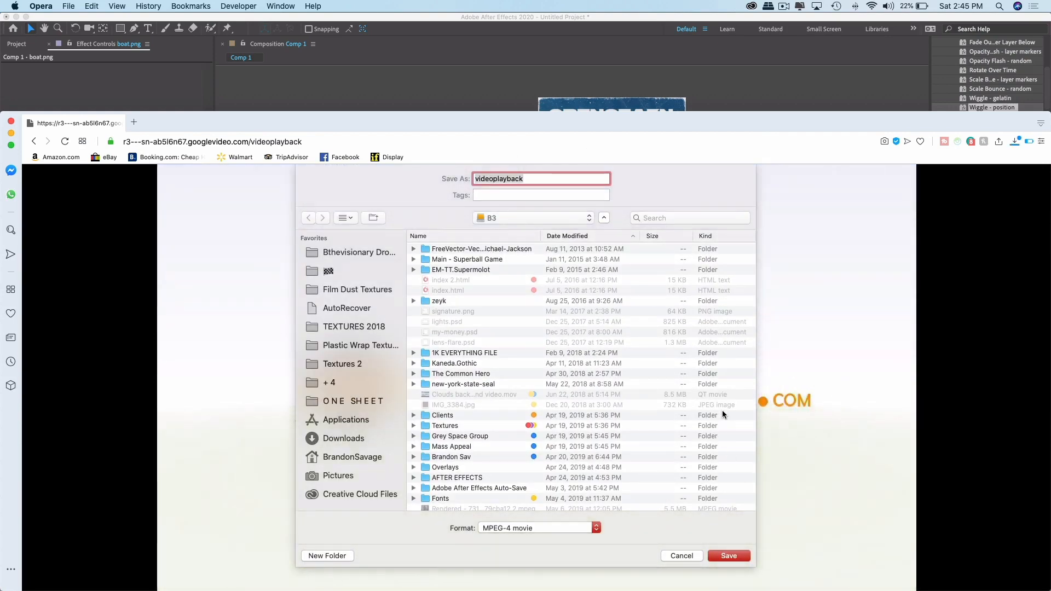
text(ocena)
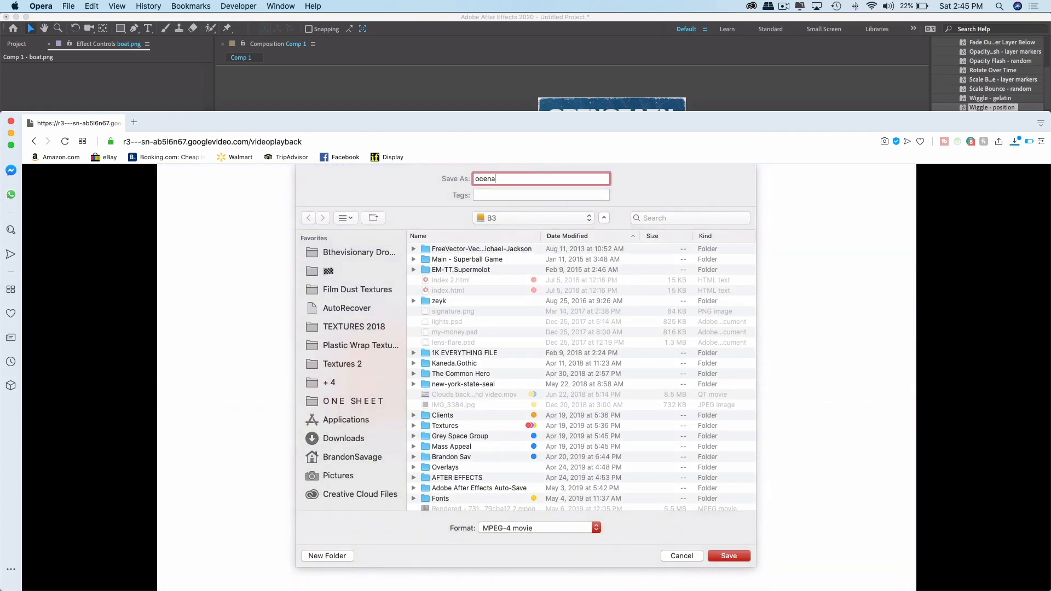
key(BackSpace)
key(BackSpace)
text(an)
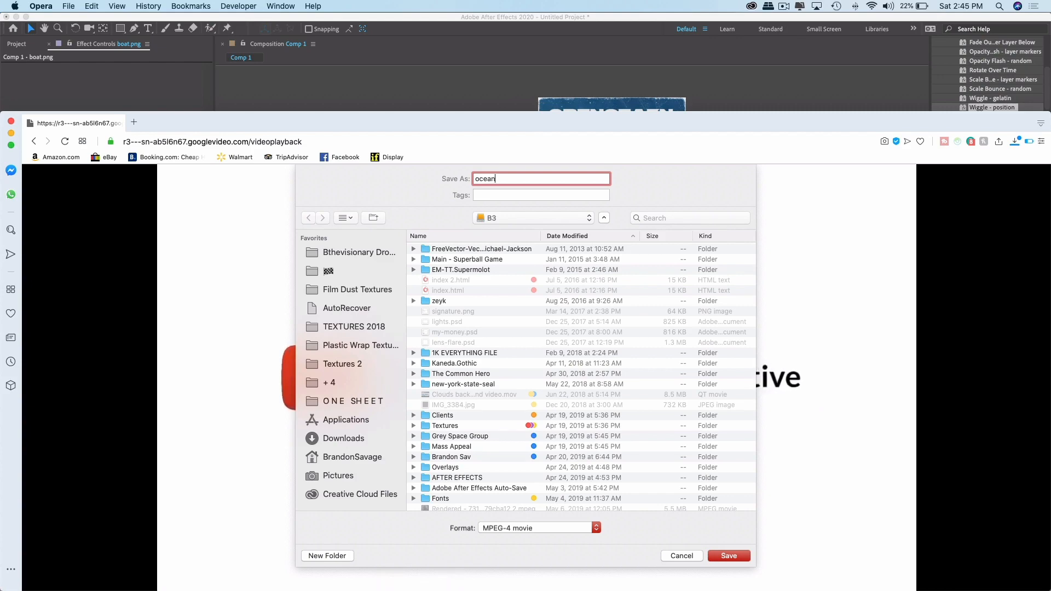
text(-overlay)
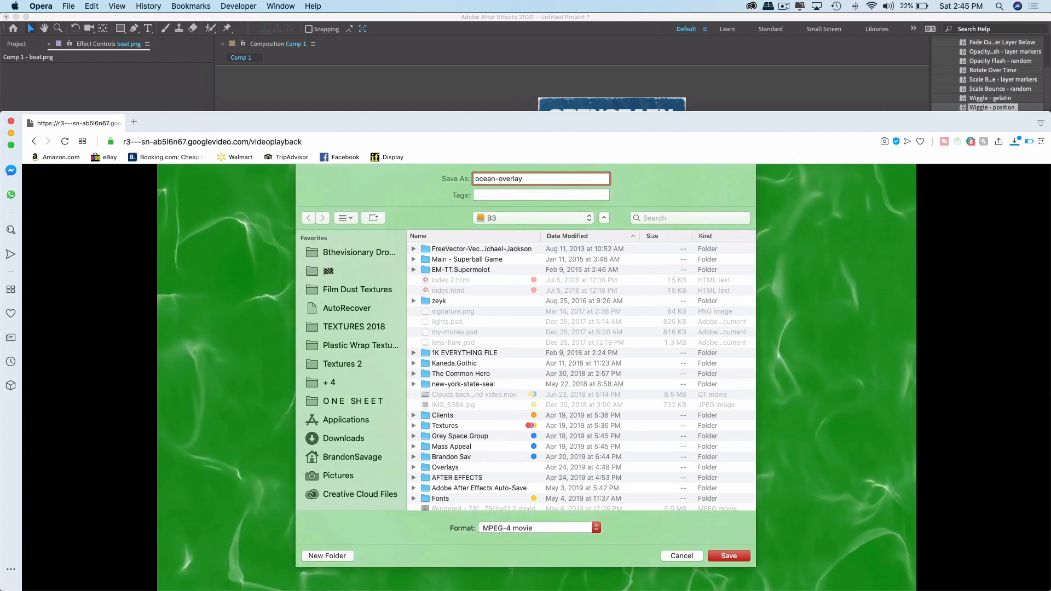
key(Return)
Switch back to After Effects and scrub through the artist name and EX title reveals in the first five seconds.
click(660, 62)
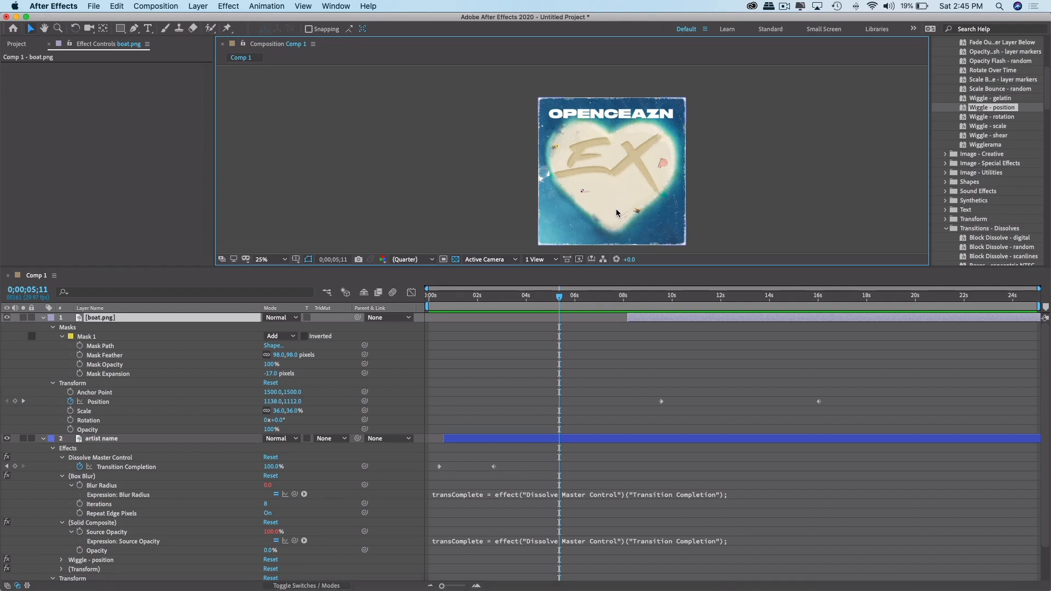
click(494, 296)
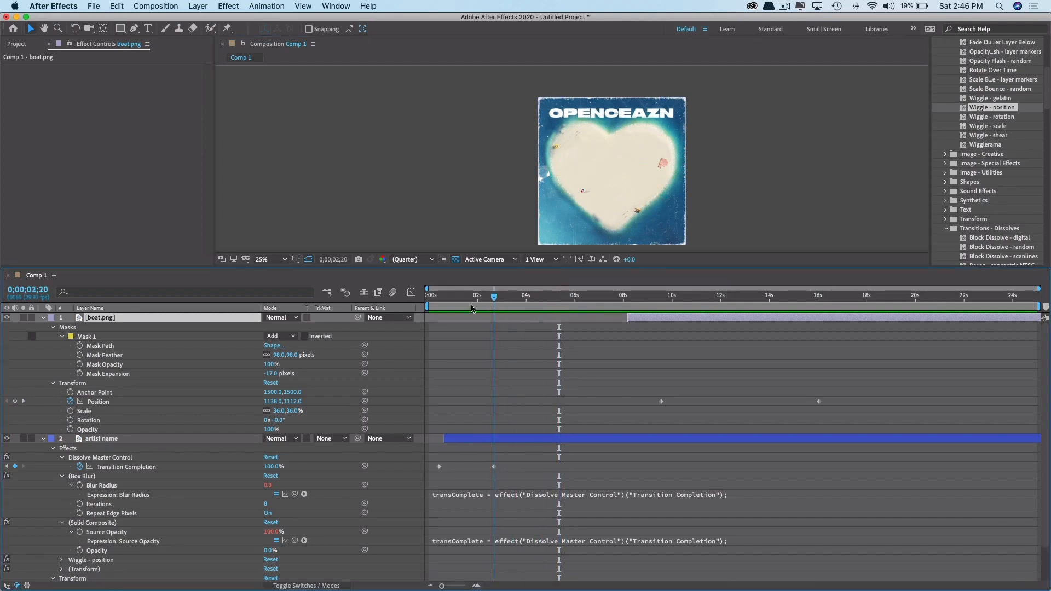
drag(472, 308, 446, 346)
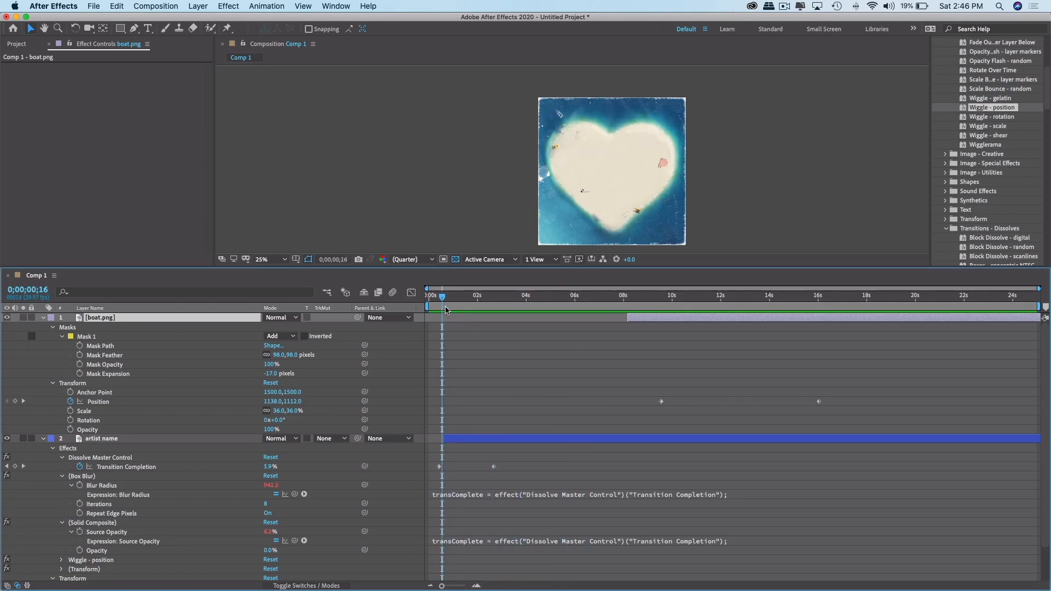
drag(447, 310, 548, 300)
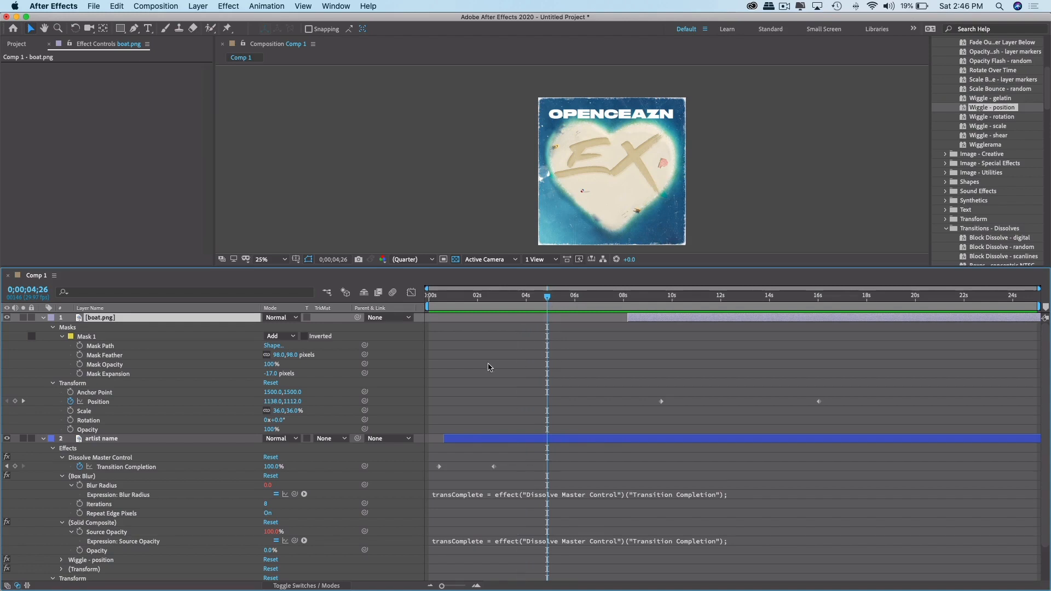
Collapse the artist name layer's properties, check which artwork the song-title layer holds, and reveal its Transform properties.
scroll(490, 368, down, 2)
scroll(512, 405, up, 1)
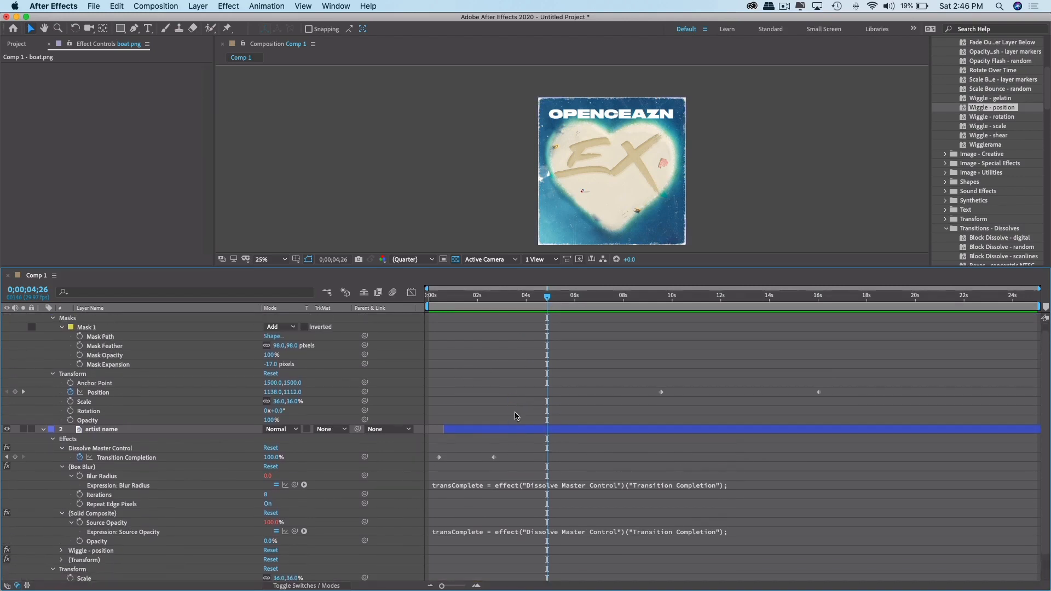
click(522, 431)
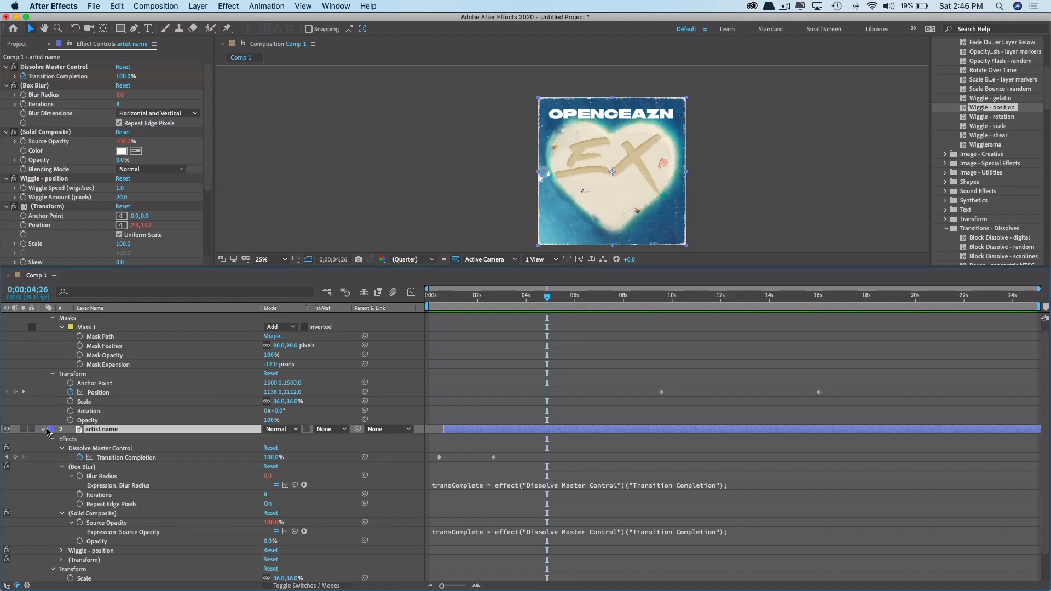
click(44, 431)
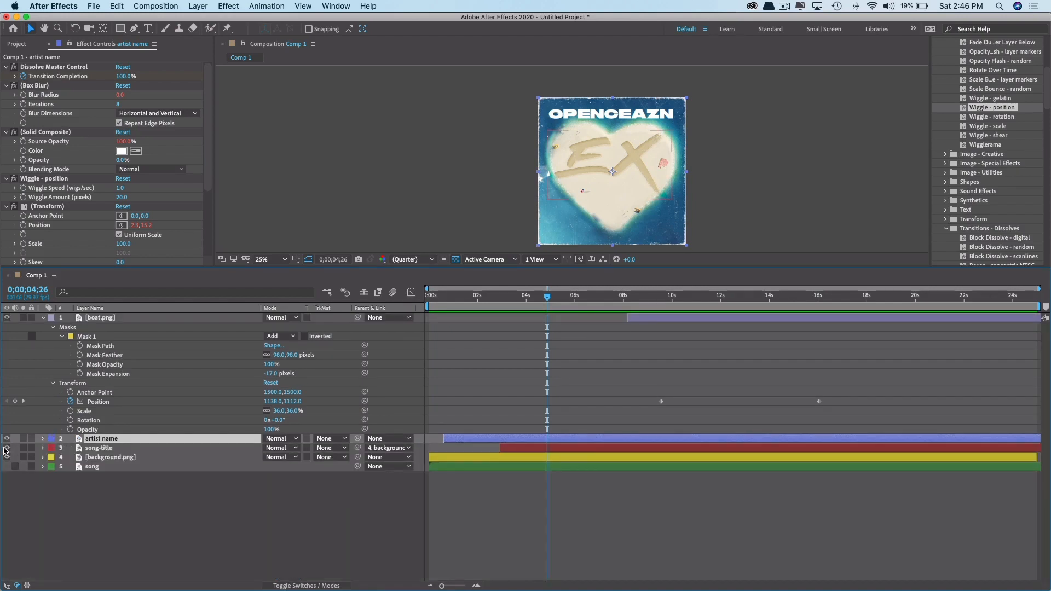
click(7, 448)
click(6, 448)
click(44, 447)
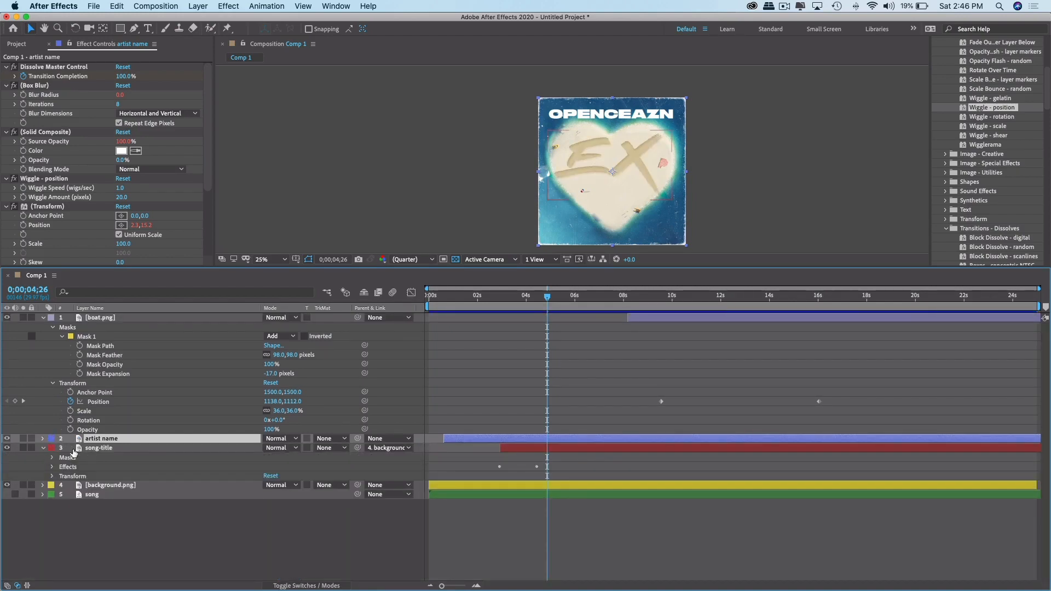
click(53, 476)
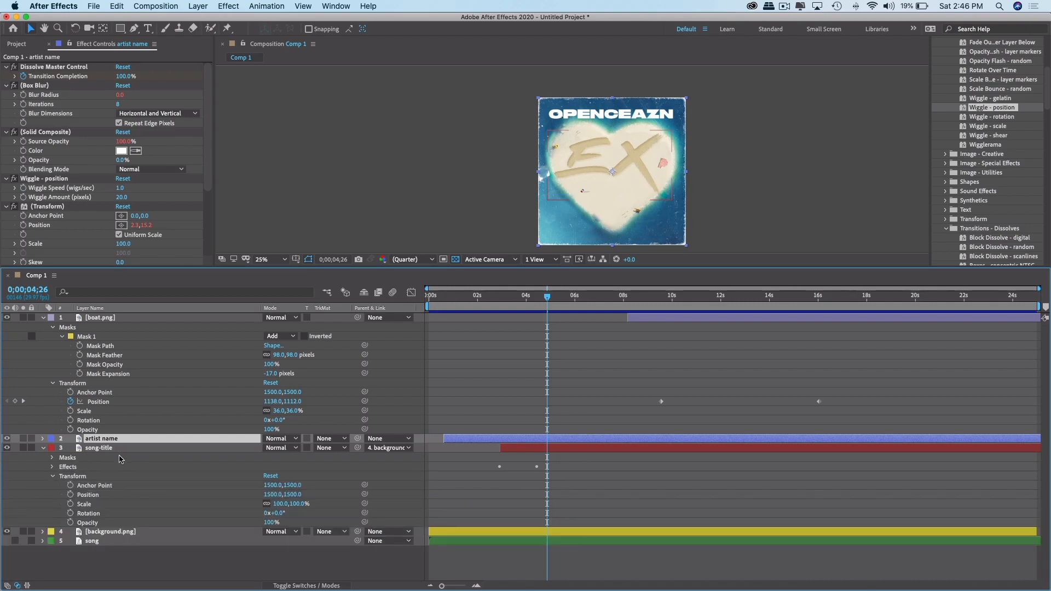
Add the expression wiggle(10,20) to the song-title layer's Opacity.
alt+click(71, 523)
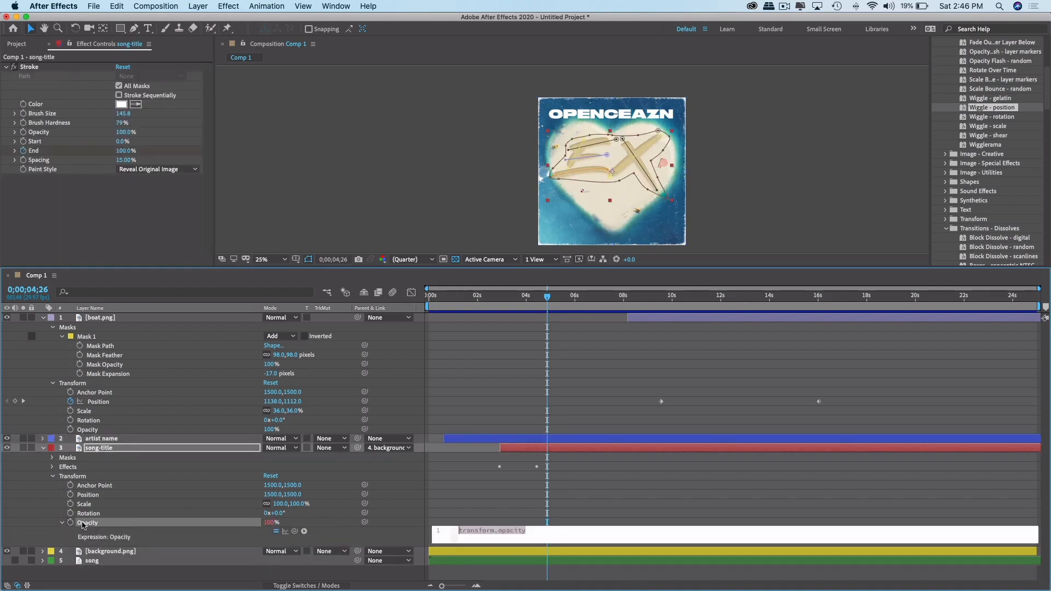
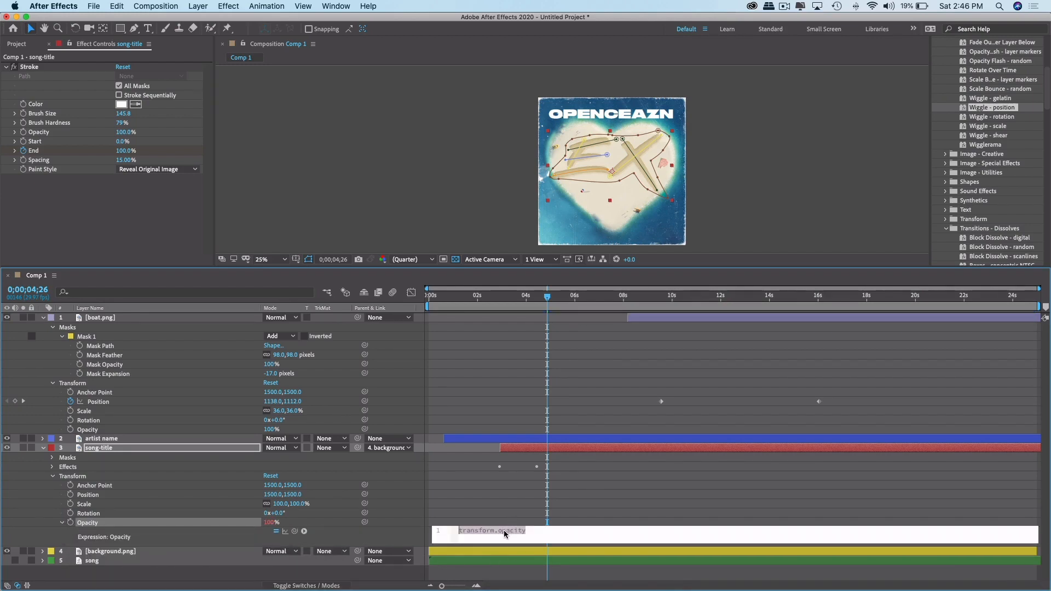
double_click(504, 531)
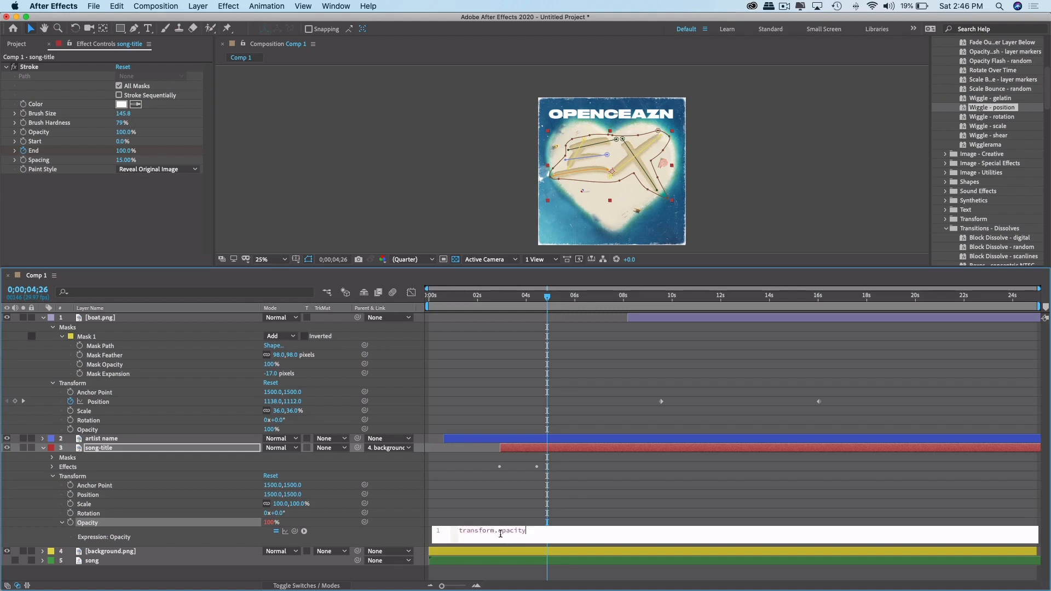
triple_click(501, 532)
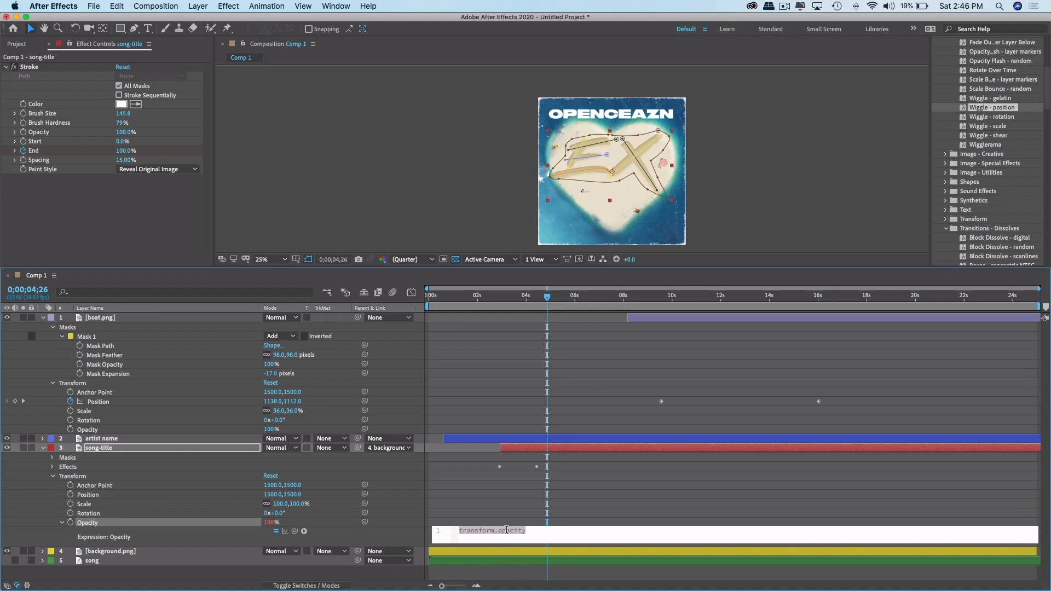
text(wigg)
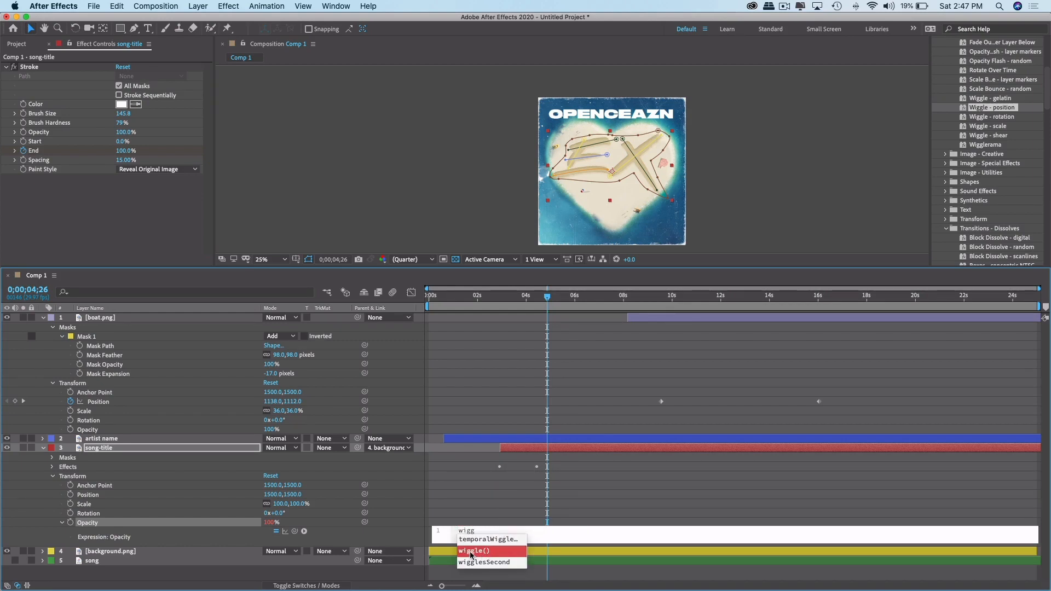
click(471, 551)
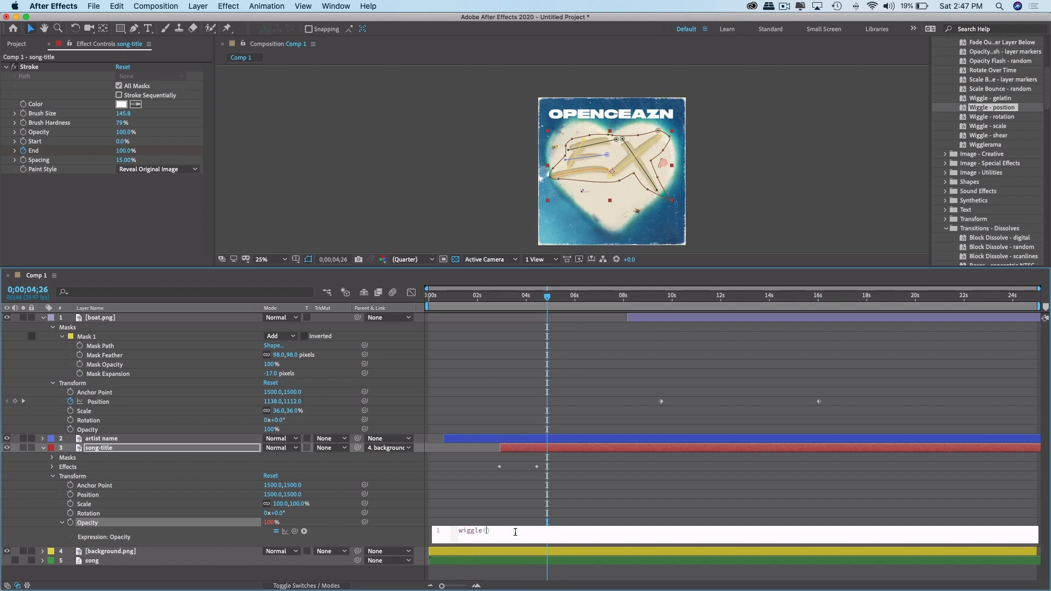
text(10)
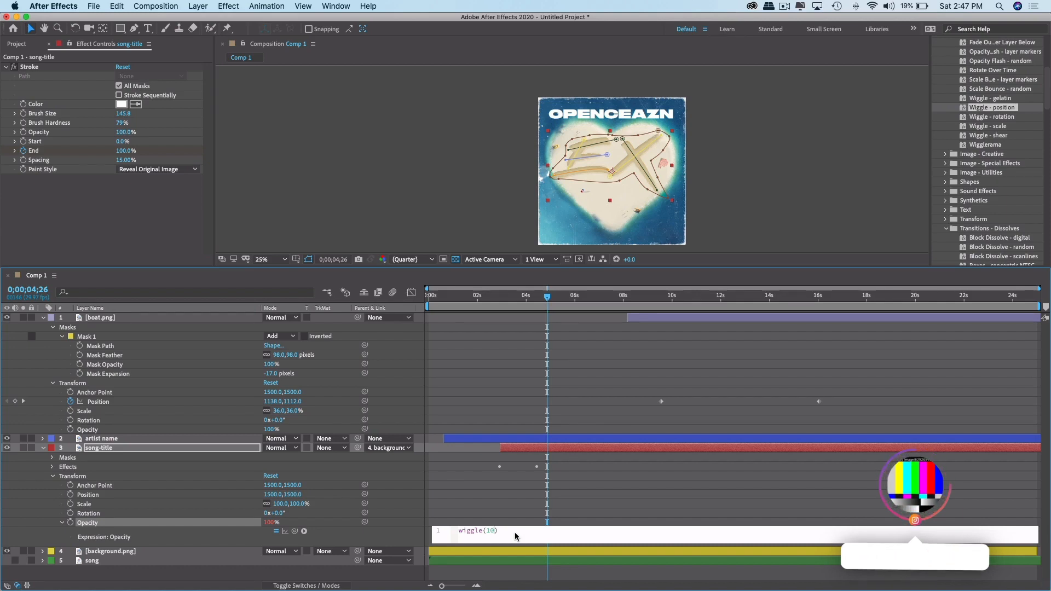
text(,20)
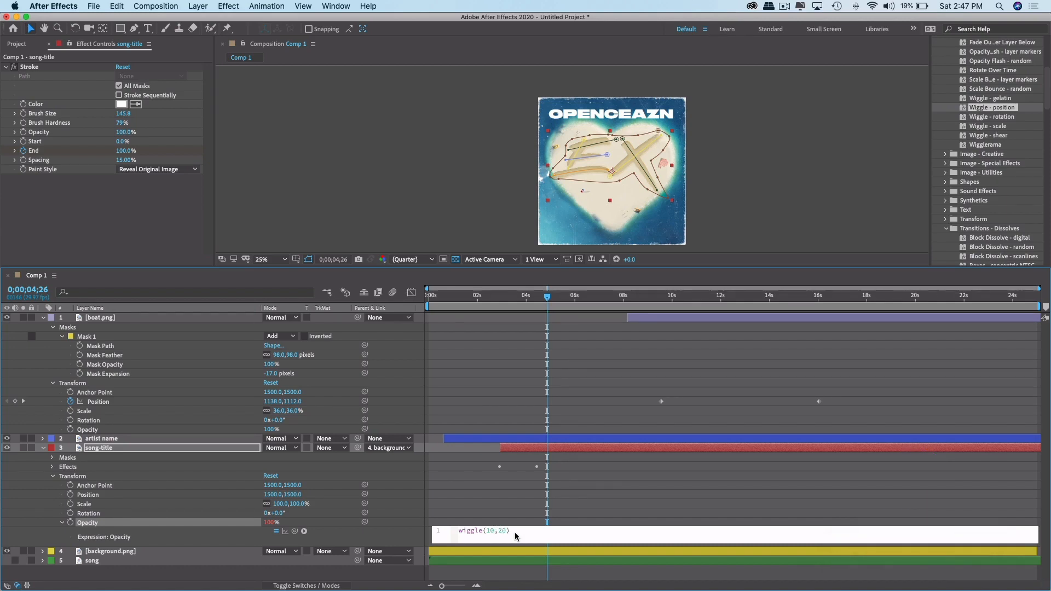
click(519, 513)
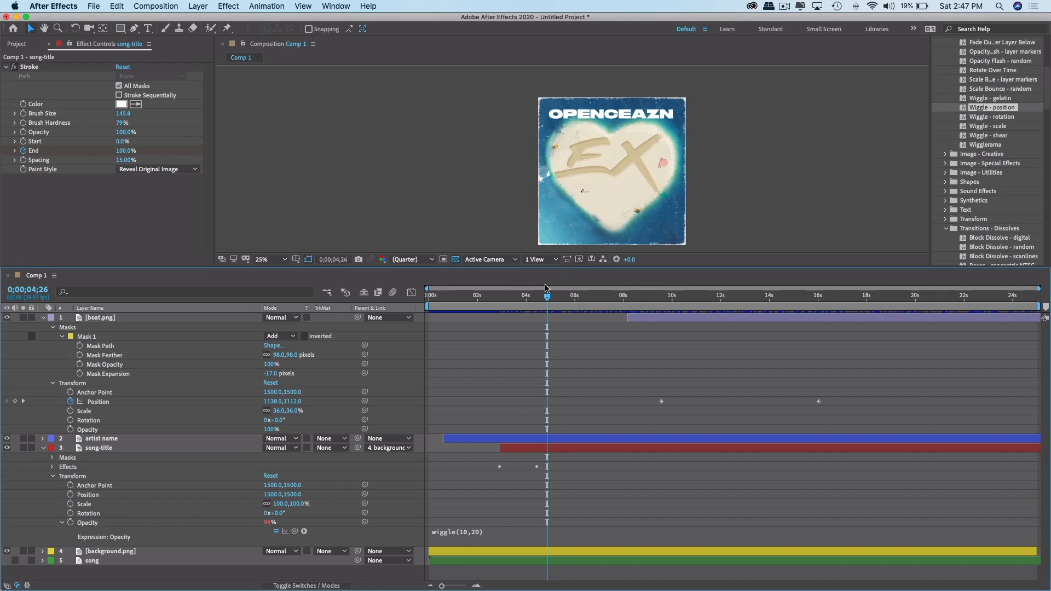
Preview the title's opacity flicker from near the start, and try wiggle(40,20) as the expression with another preview.
drag(545, 288, 433, 296)
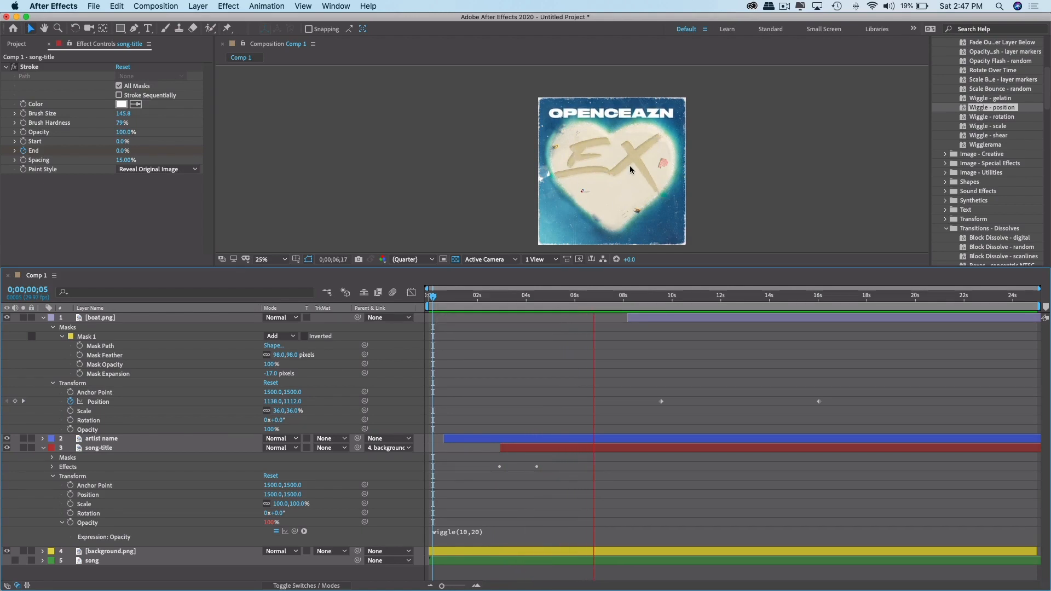
key(space)
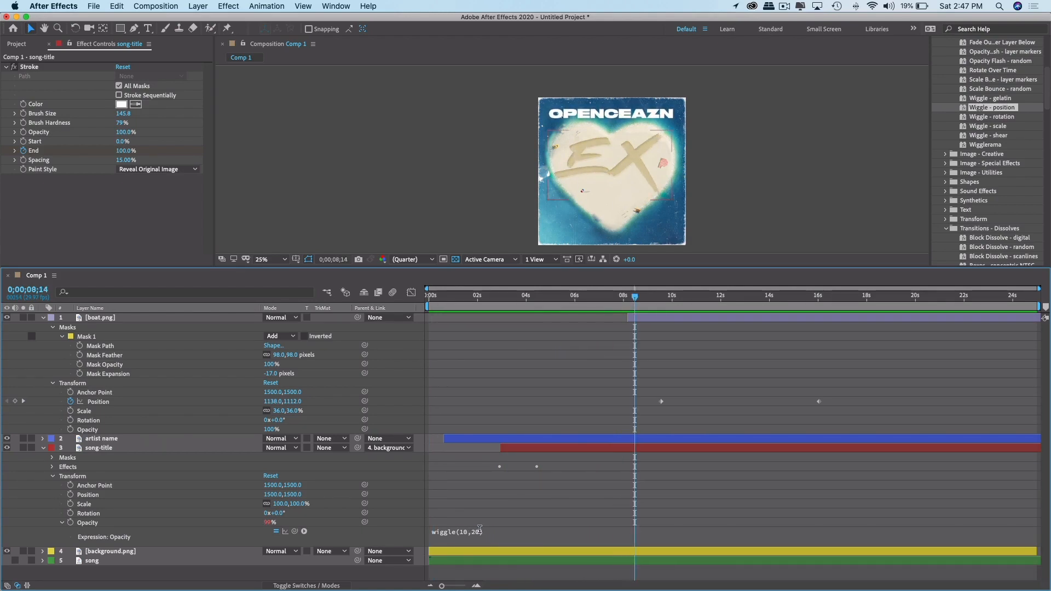
click(479, 530)
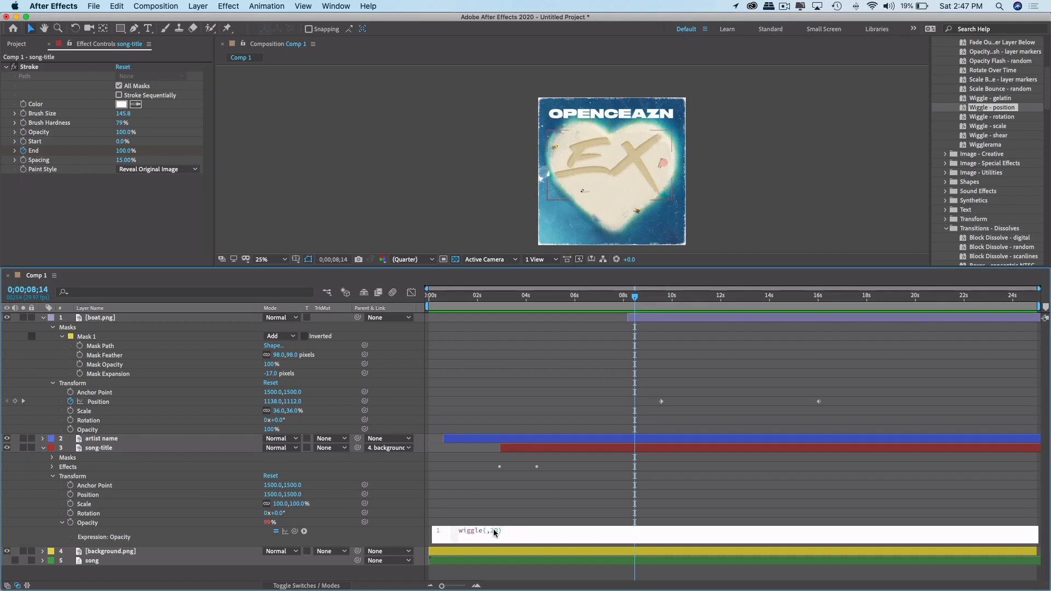
click(455, 296)
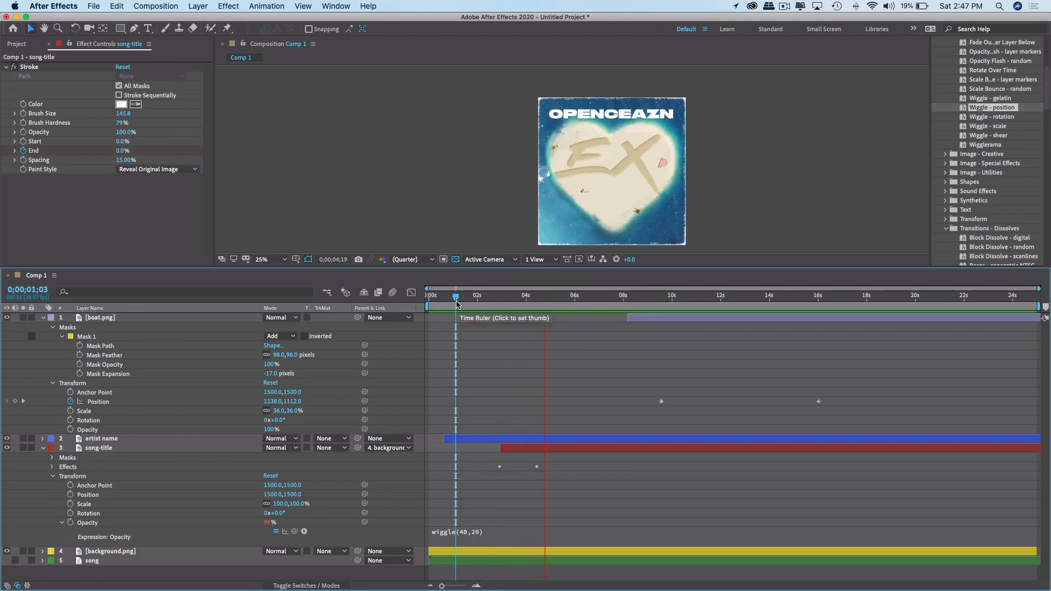
key(space)
Change the song-title opacity expression to wiggle(4,40) and preview it from 0;00;02;28.
click(477, 530)
click(486, 531)
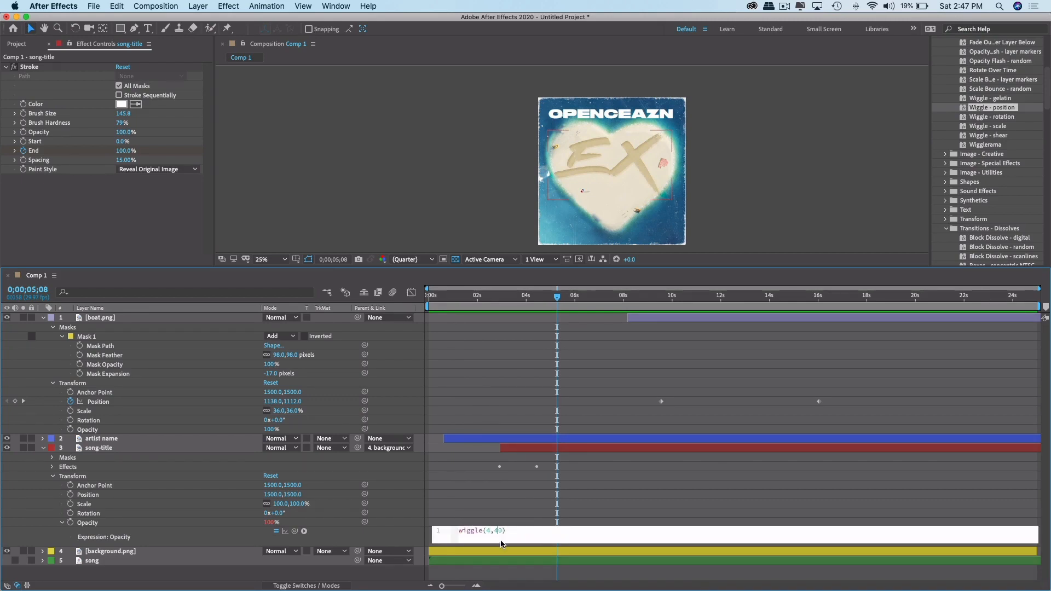
drag(544, 298, 501, 299)
key(space)
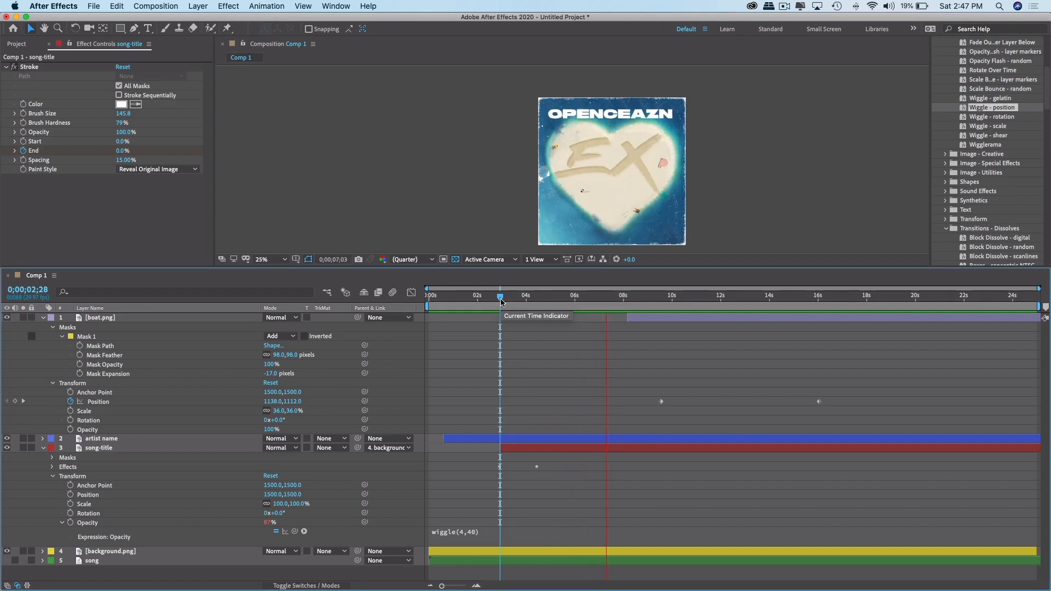
key(space)
Try wiggle(4,10) as the song-title opacity expression and play back the title reveal from 0;00;02;12.
click(496, 530)
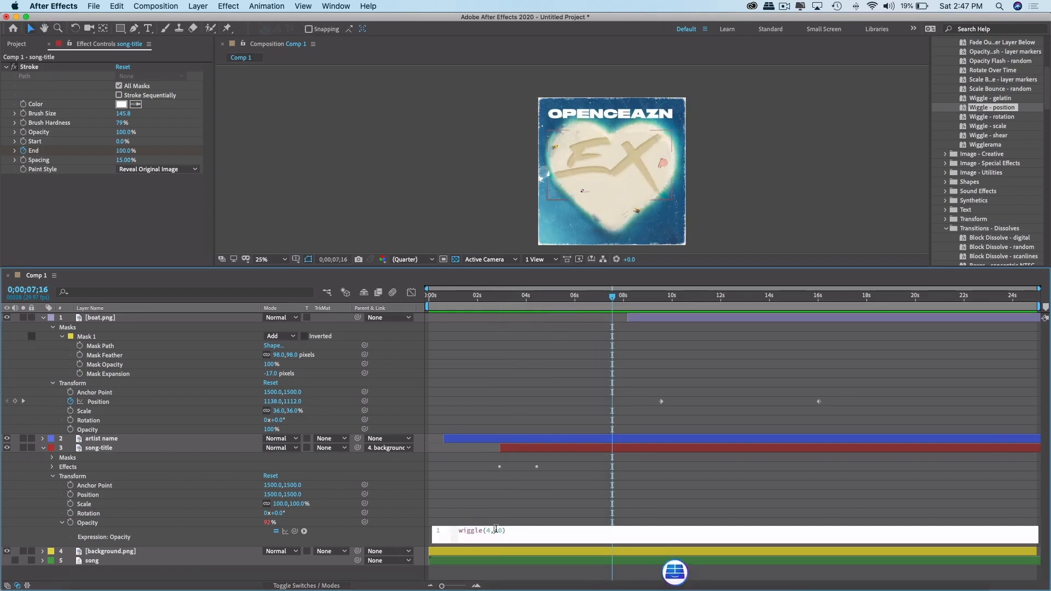
key(BackSpace)
text(1)
click(556, 368)
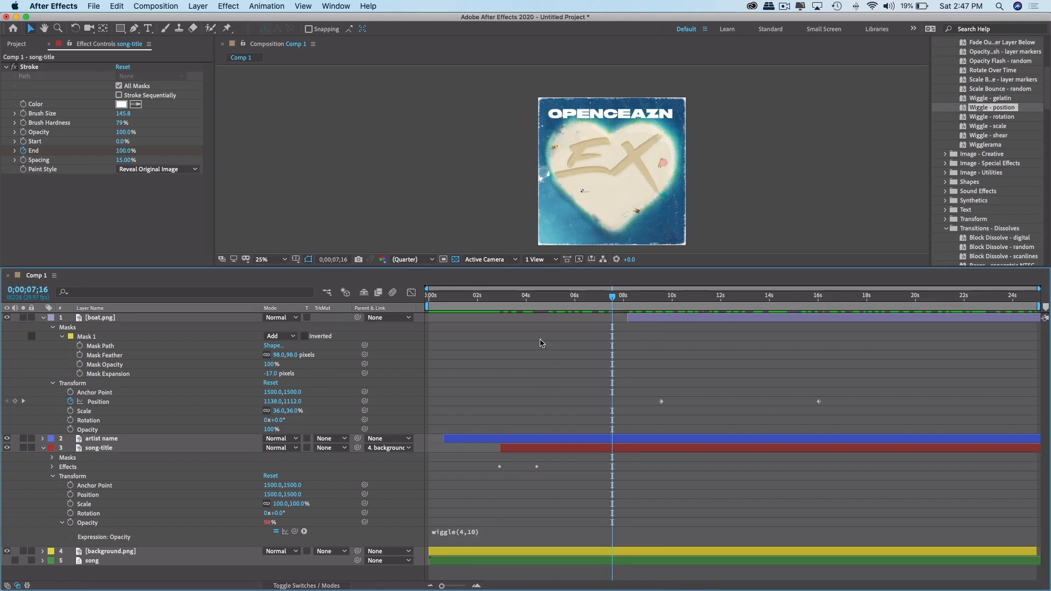
drag(535, 297, 492, 298)
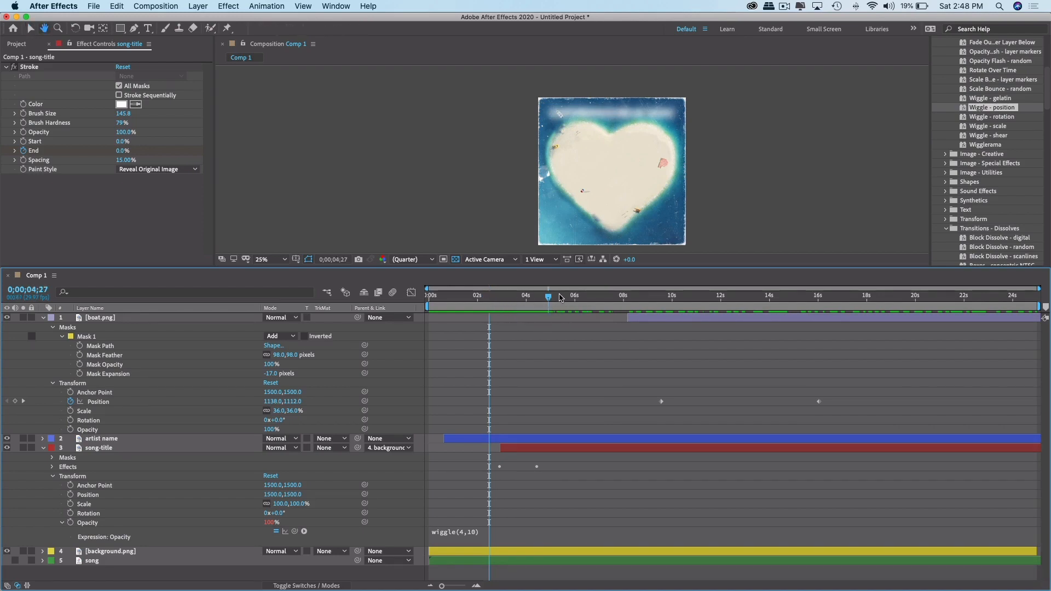
drag(562, 297, 489, 298)
key(space)
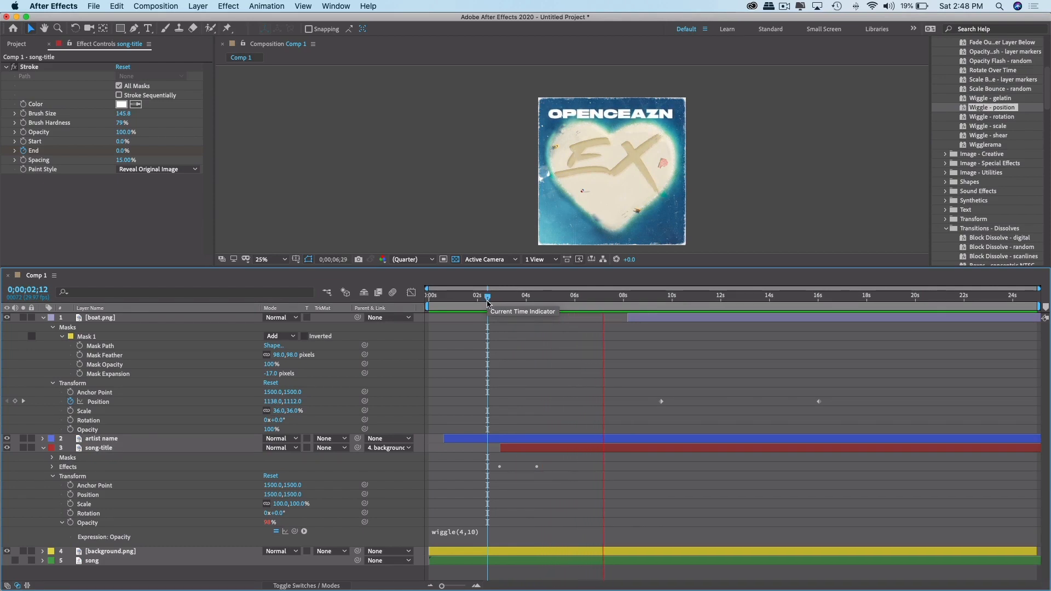
Set the song-title opacity expression to wiggle(4,80) and play back the animation from 0;00;01;29.
click(467, 528)
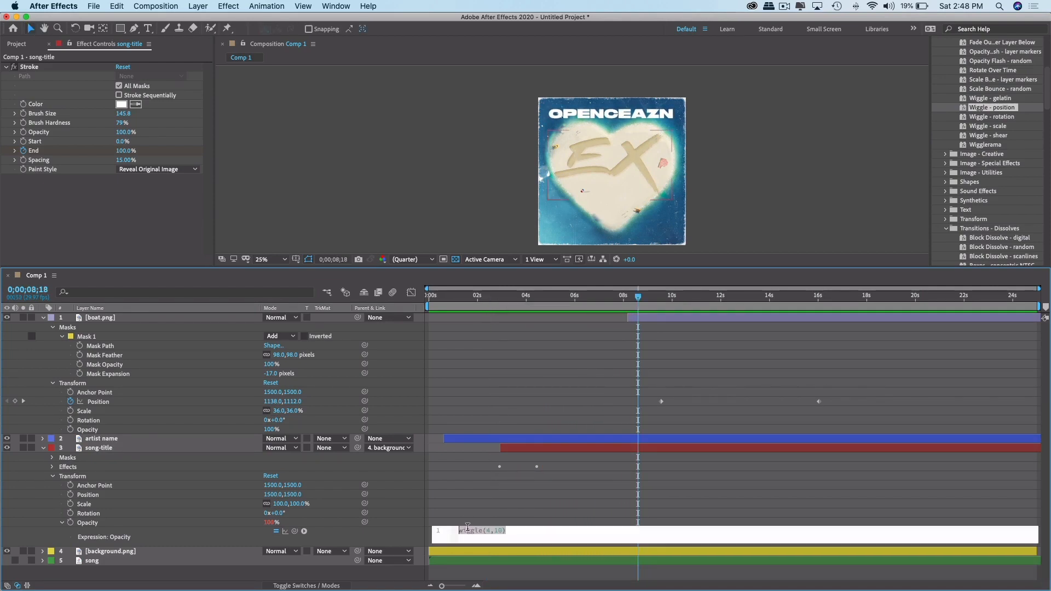
click(503, 530)
click(524, 389)
click(478, 317)
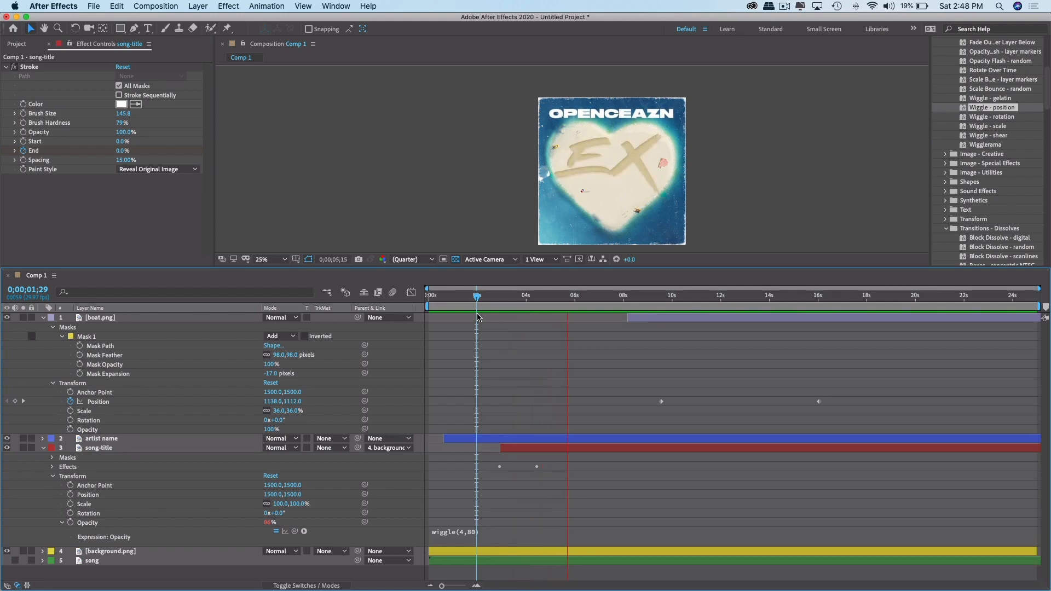
Change the song-title opacity expression to wiggle(1,80) and play back the animation from 0;00;02;10.
click(462, 531)
click(489, 530)
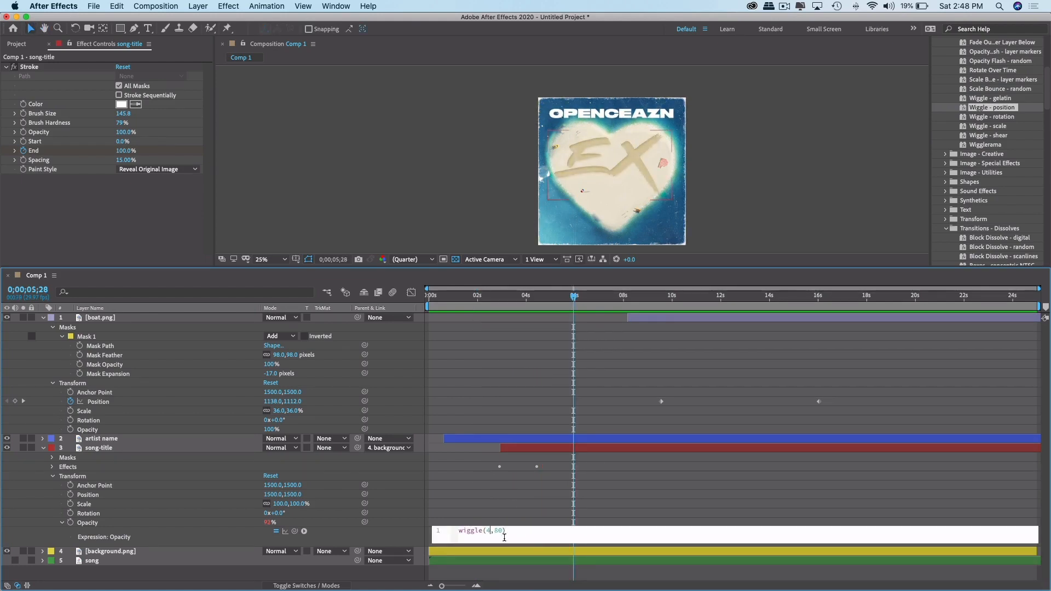
click(561, 455)
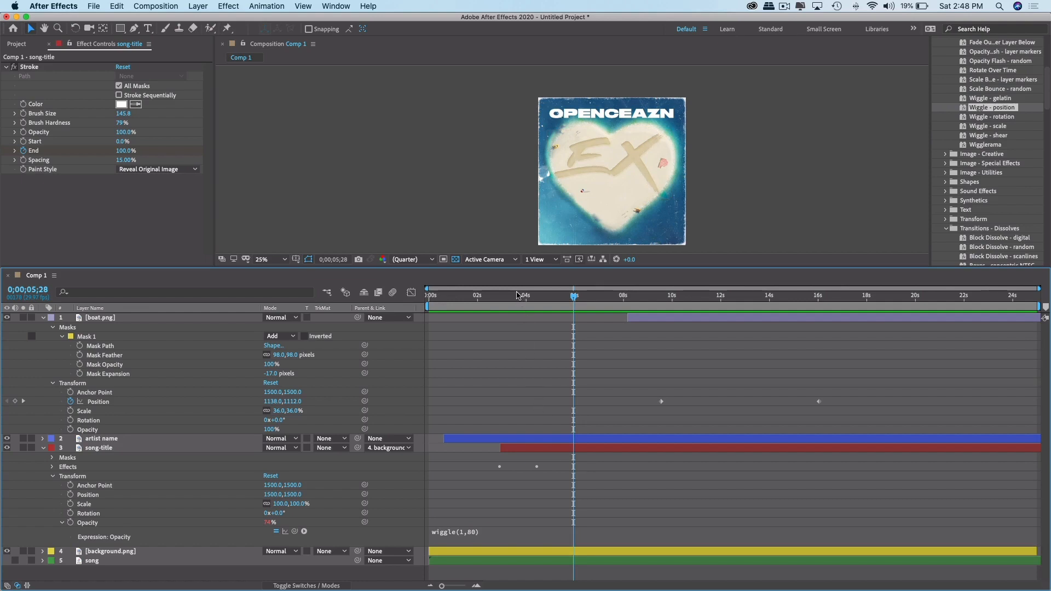
click(487, 299)
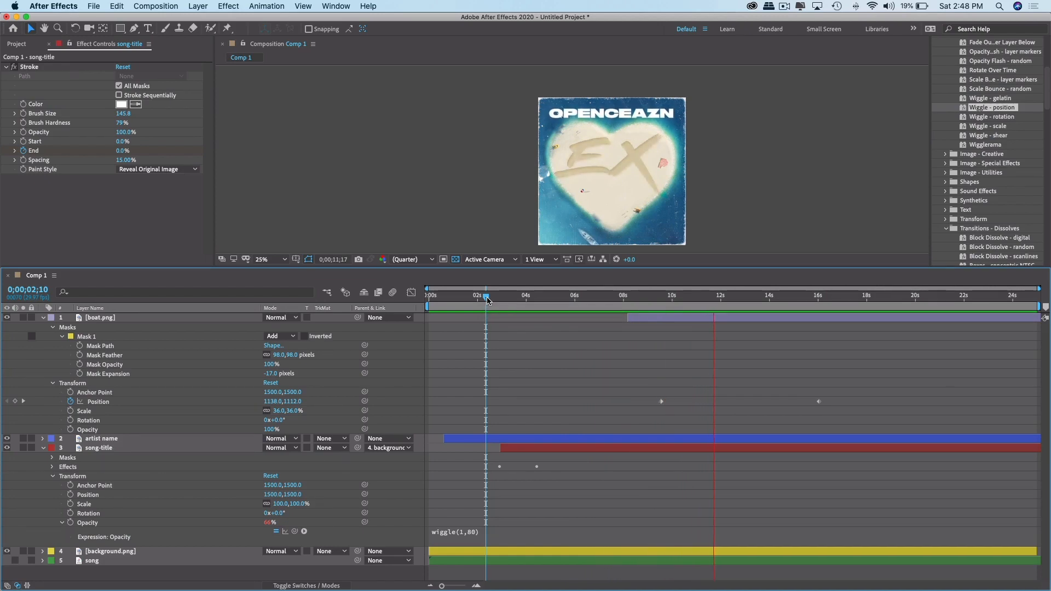
Set the song-title opacity expression to wiggle(1,100), play back from 0;00;02;07, and park the playhead at 0;00;06;06.
click(487, 530)
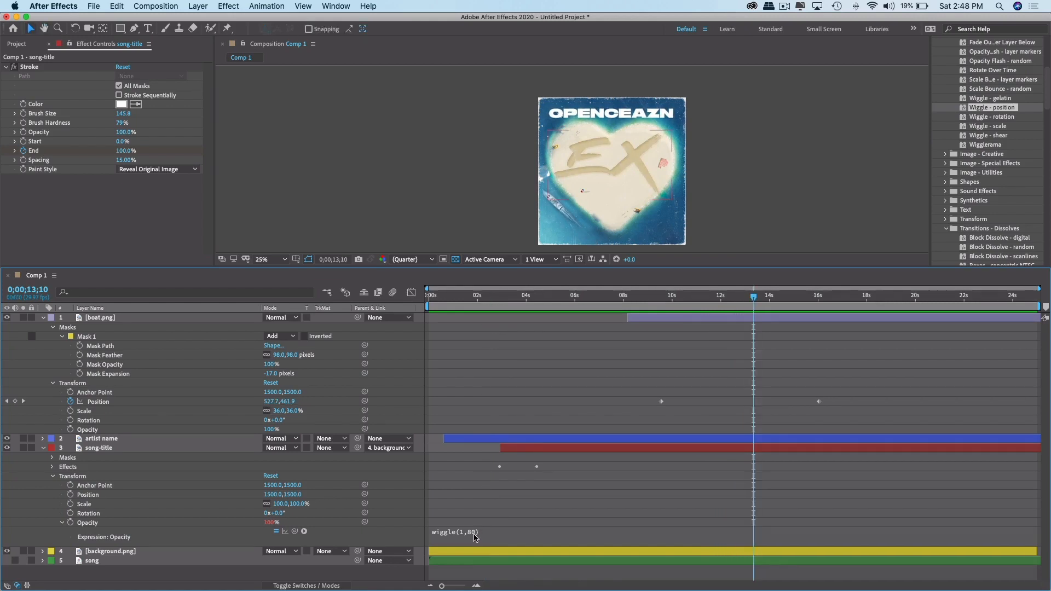
click(503, 529)
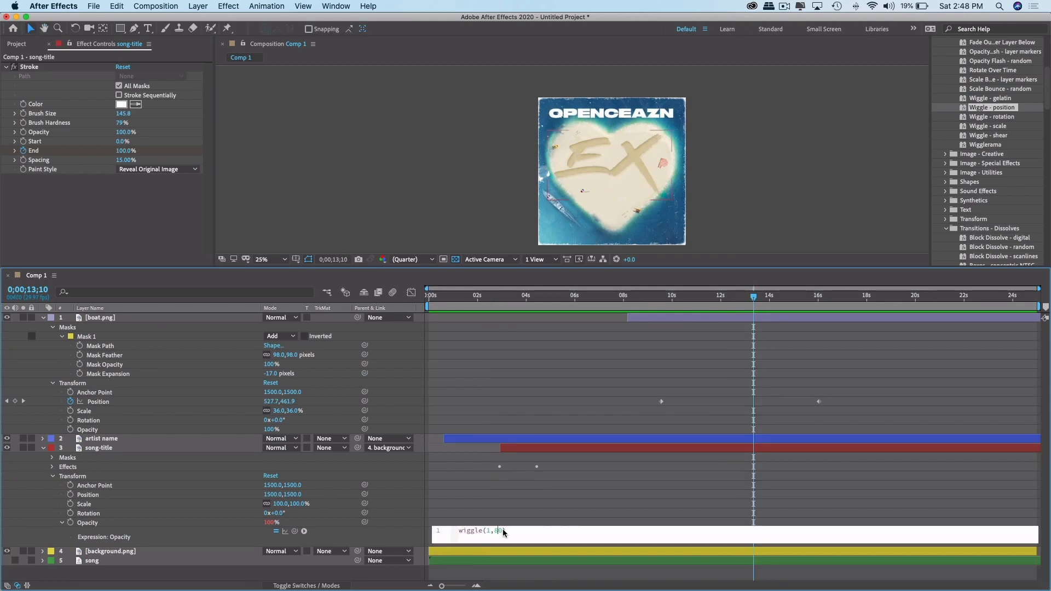
click(568, 504)
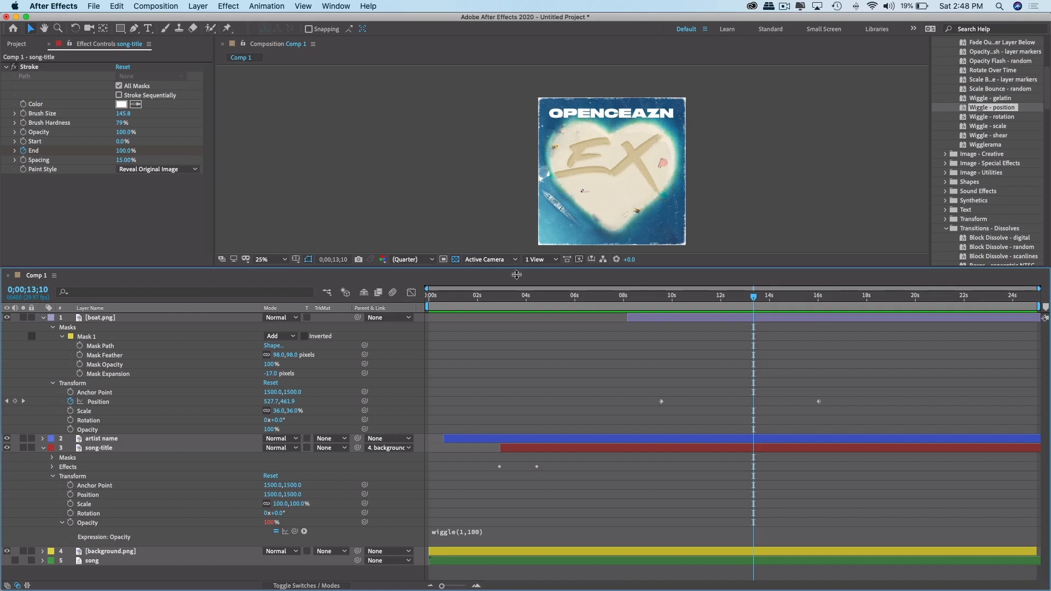
click(483, 297)
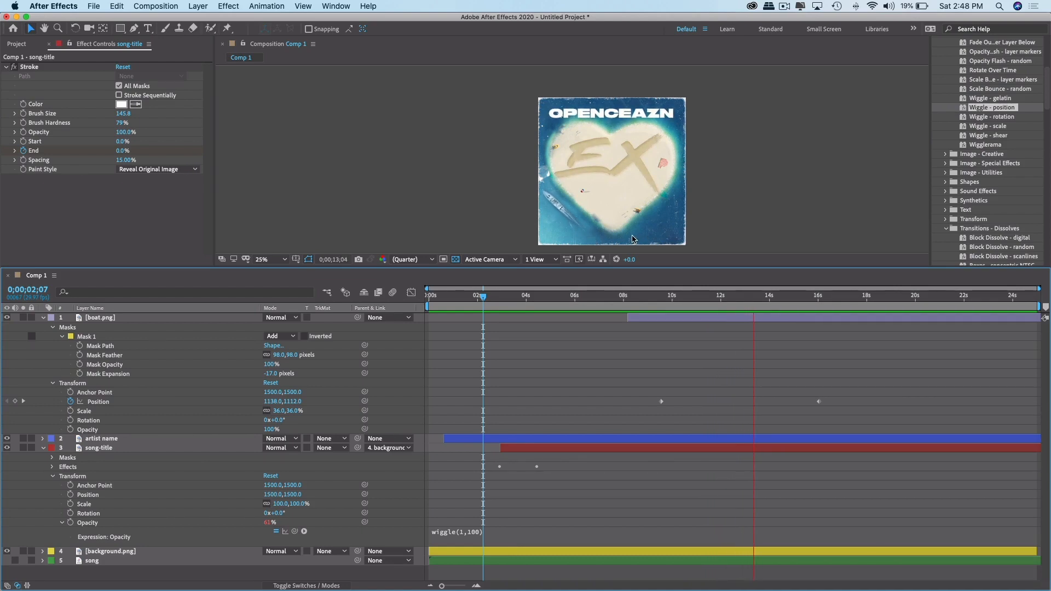
key(space)
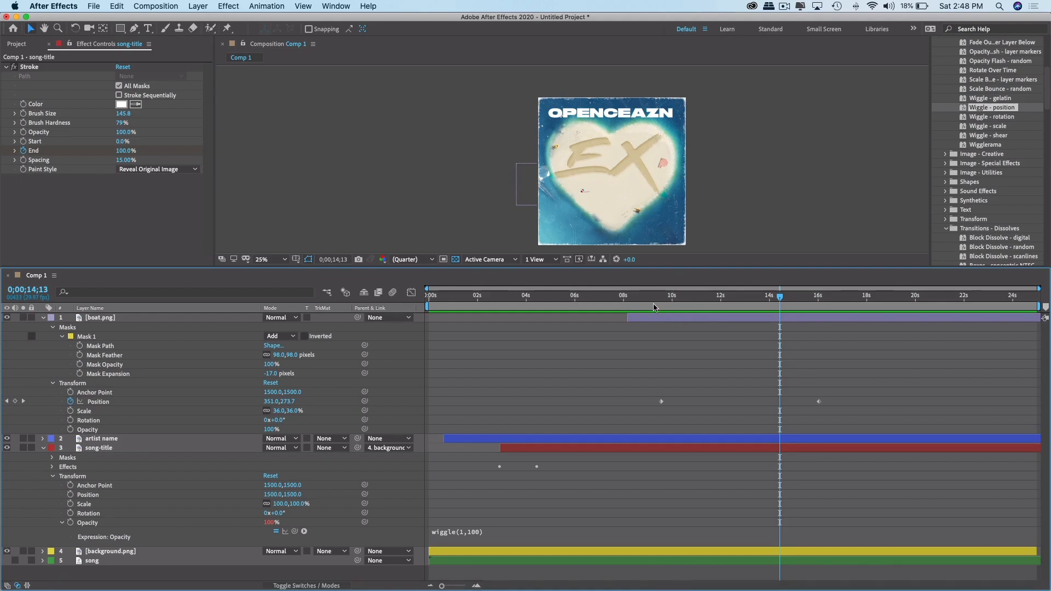
click(581, 298)
Switch to Finder, clean up the B3 drive by date modified, and add ocean-overlay.mp4 to Comp 1 as the topmost layer.
click(84, 581)
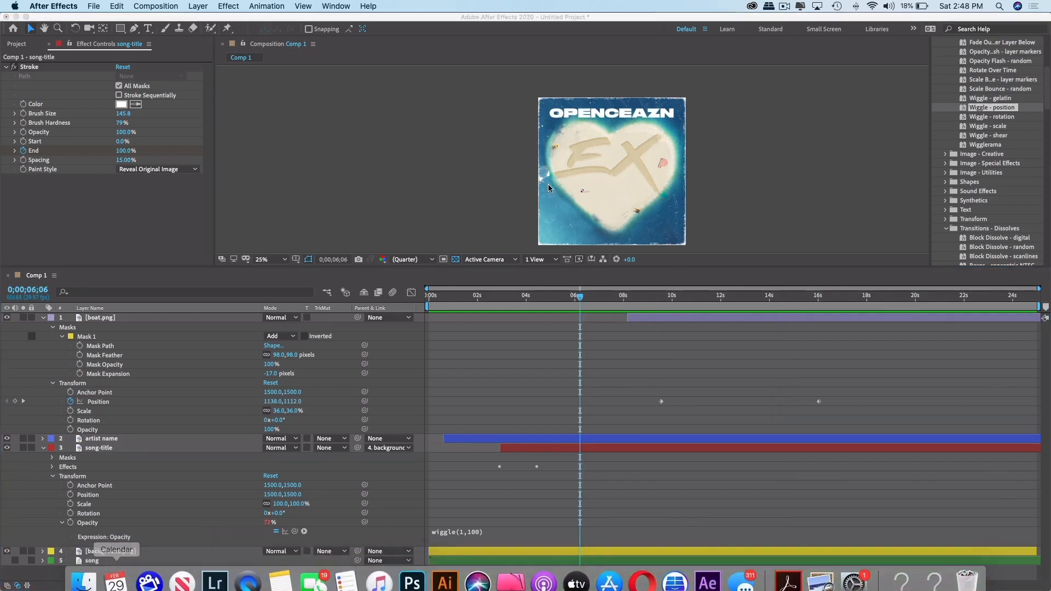
click(569, 422)
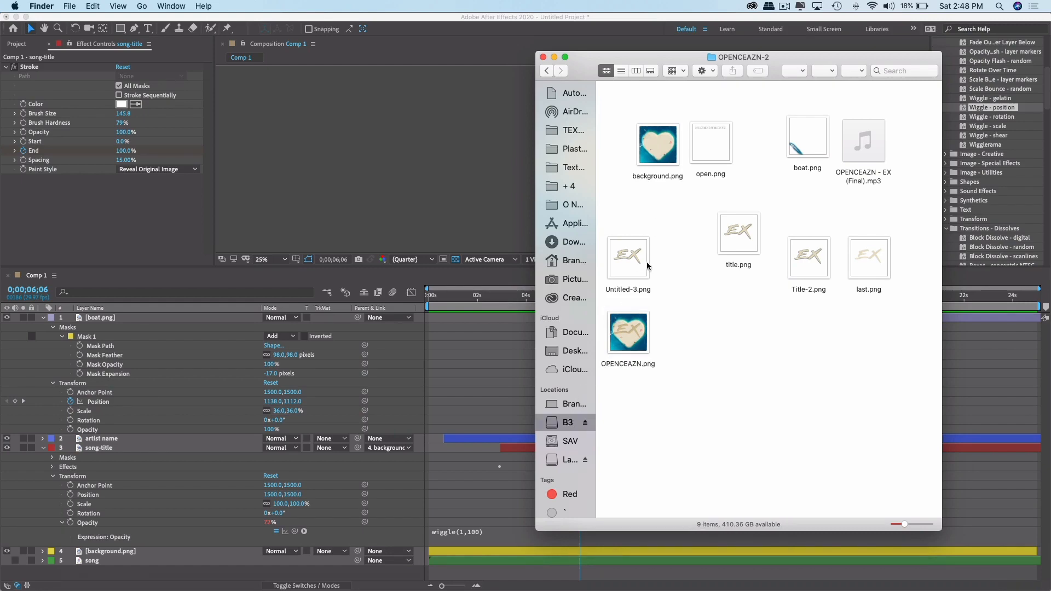
right_click(712, 228)
mouse_move(745, 345)
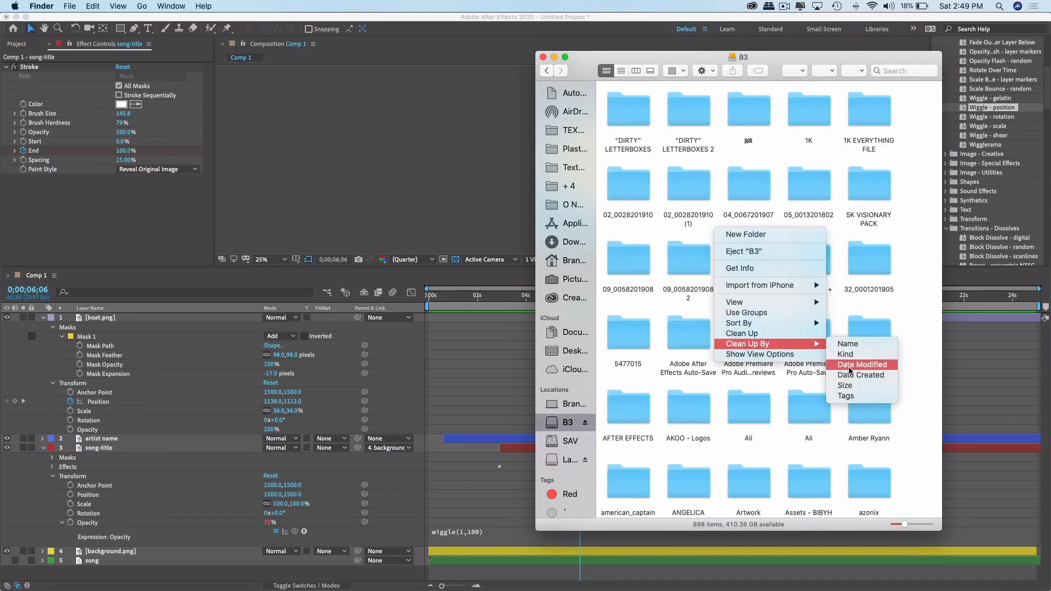
click(852, 370)
scroll(660, 186, down, 10)
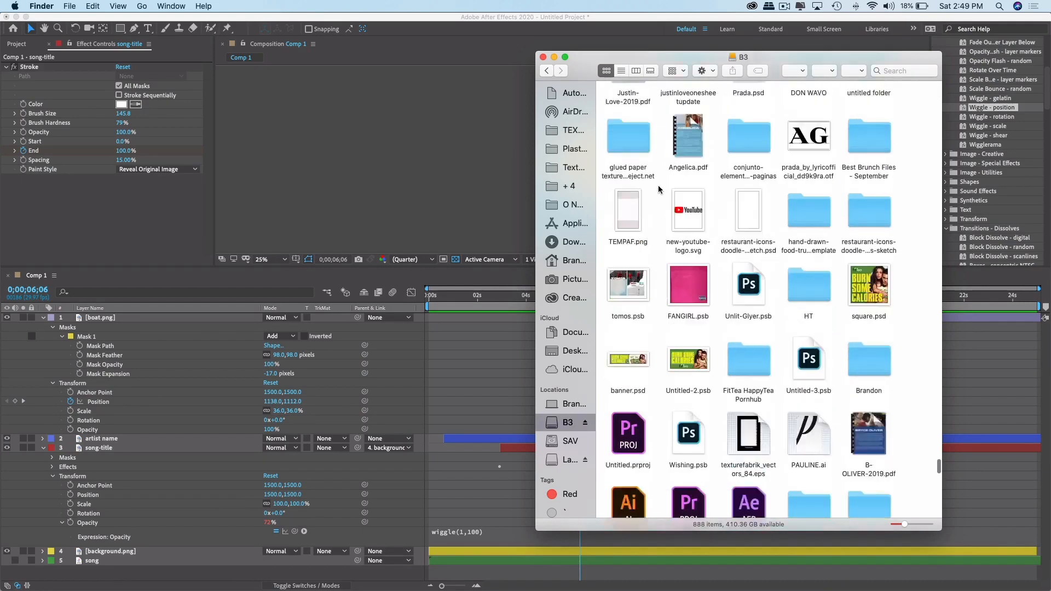
scroll(658, 185, up, 10)
drag(629, 112, 240, 456)
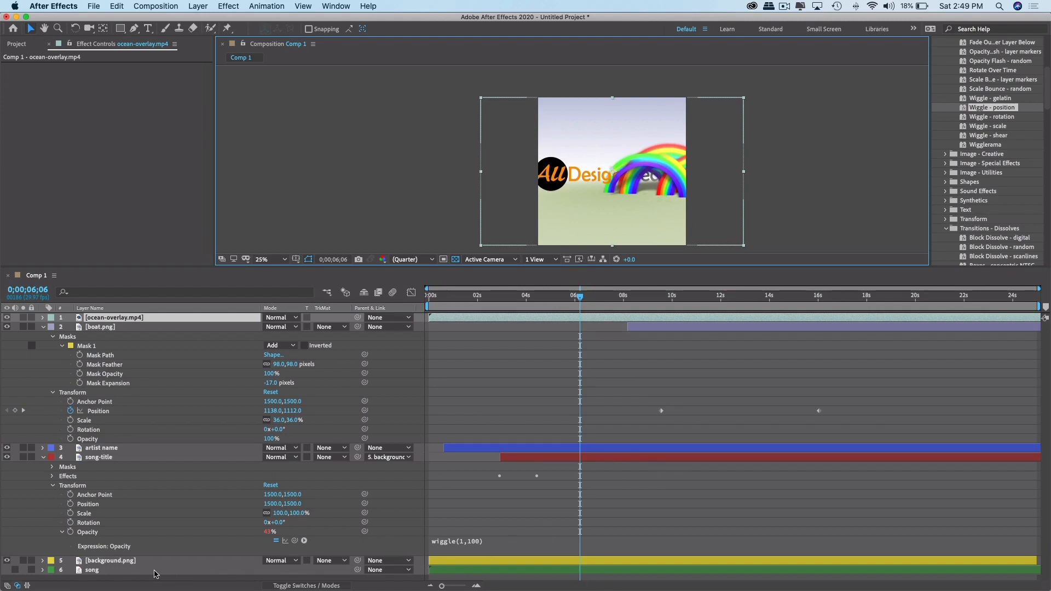
Slide the ocean-overlay.mp4 layer earlier so its logo intro falls before the composition start, with the playhead at 0;00;00;00.
drag(775, 320, 419, 332)
drag(572, 299, 422, 301)
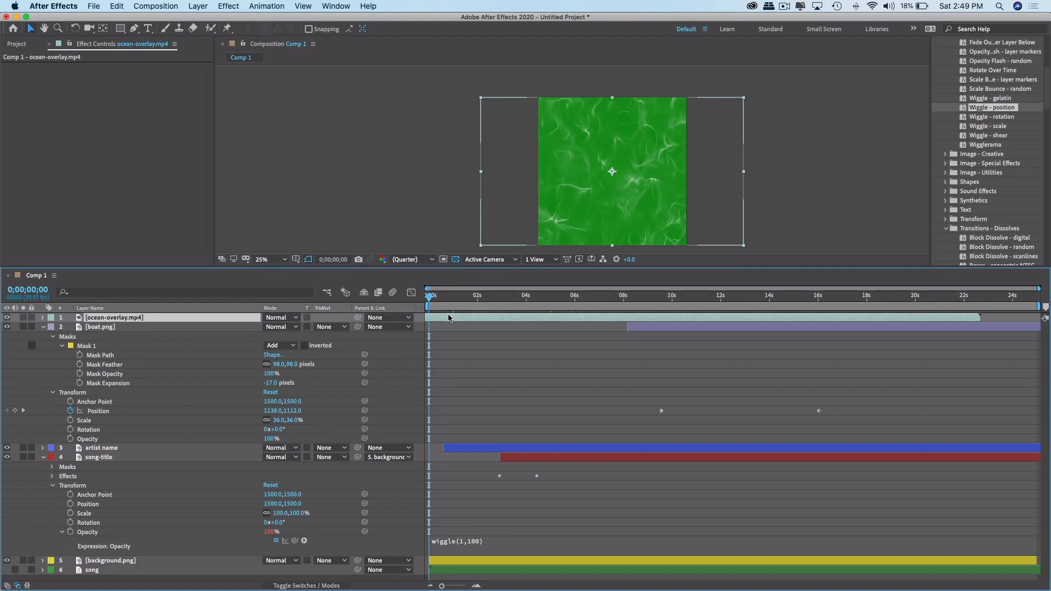
key(super+d)
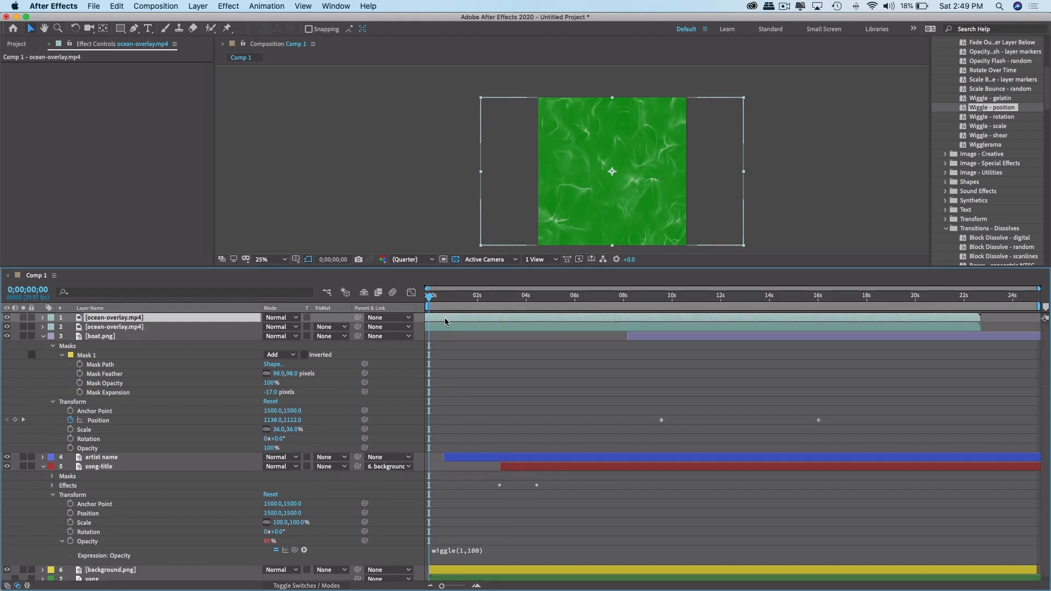
key(super+z)
Split the ocean overlay at 0;00;00;00, delete the leading intro piece, and move the remaining clip back to the composition start.
key(super+shift+d)
drag(449, 320, 470, 320)
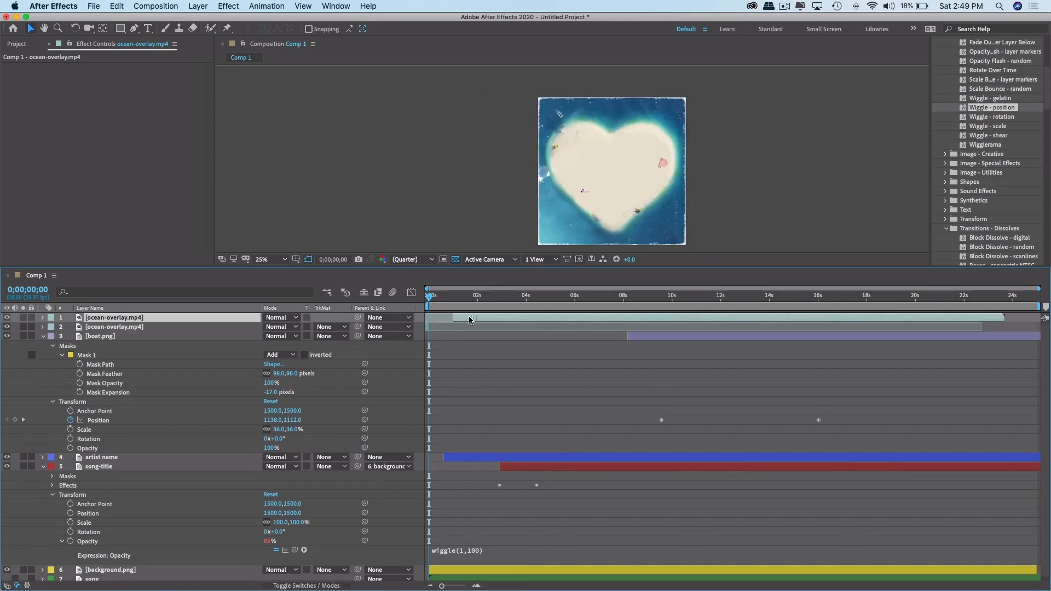
click(206, 328)
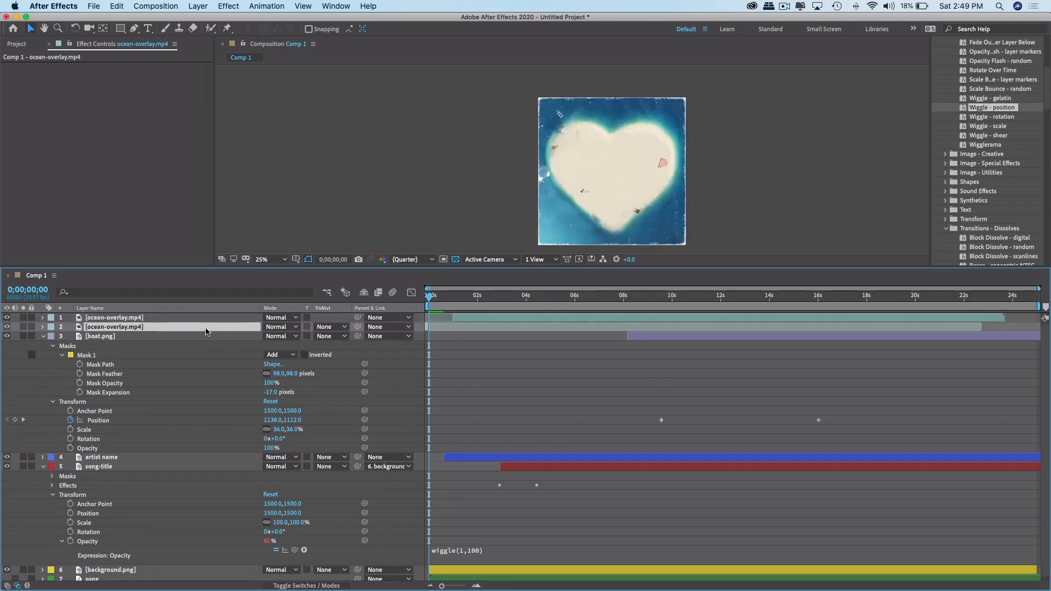
key(Delete)
drag(480, 321, 444, 298)
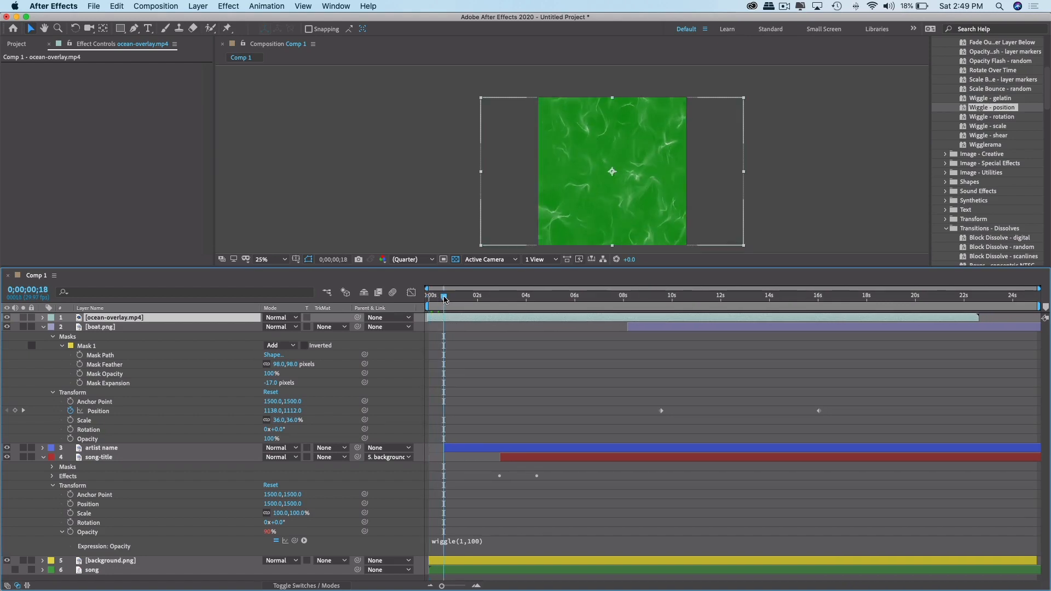
Try Lighten as the ocean overlay's blending mode and play back the animation from 0;00;00;18.
click(269, 328)
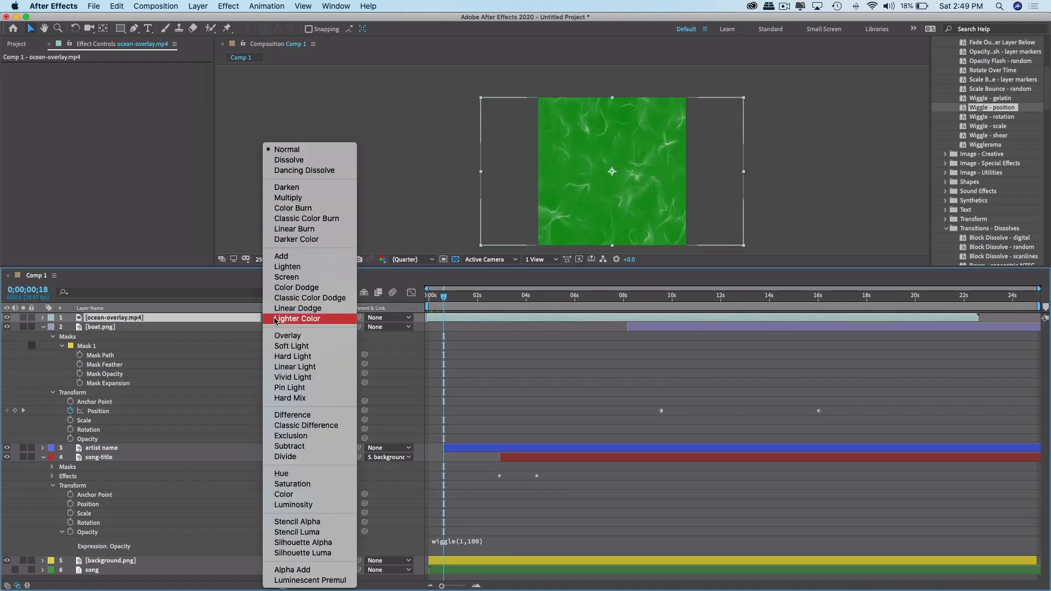
click(289, 267)
key(space)
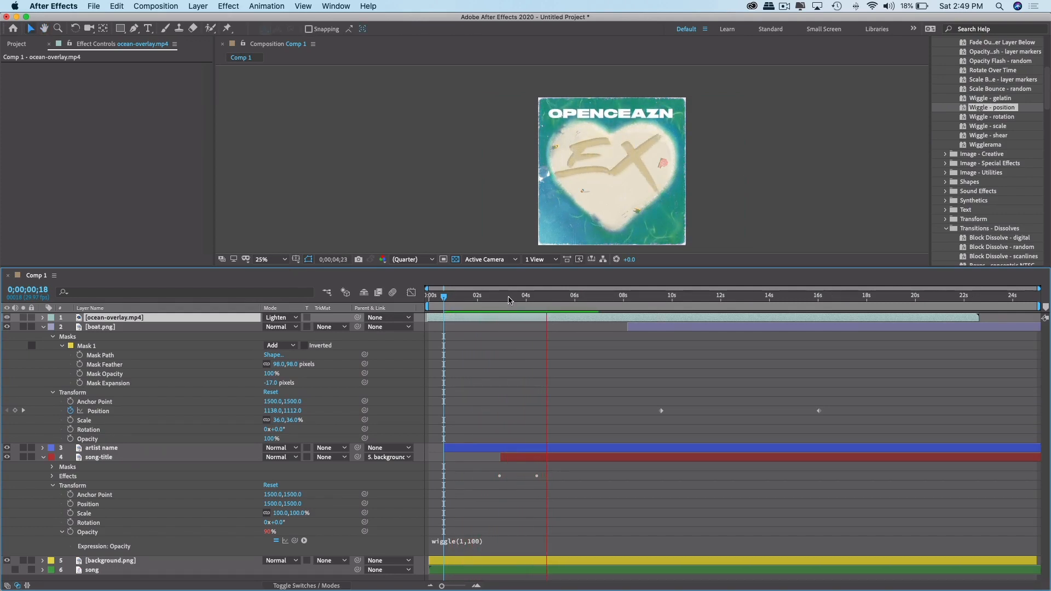
key(space)
key(super+z)
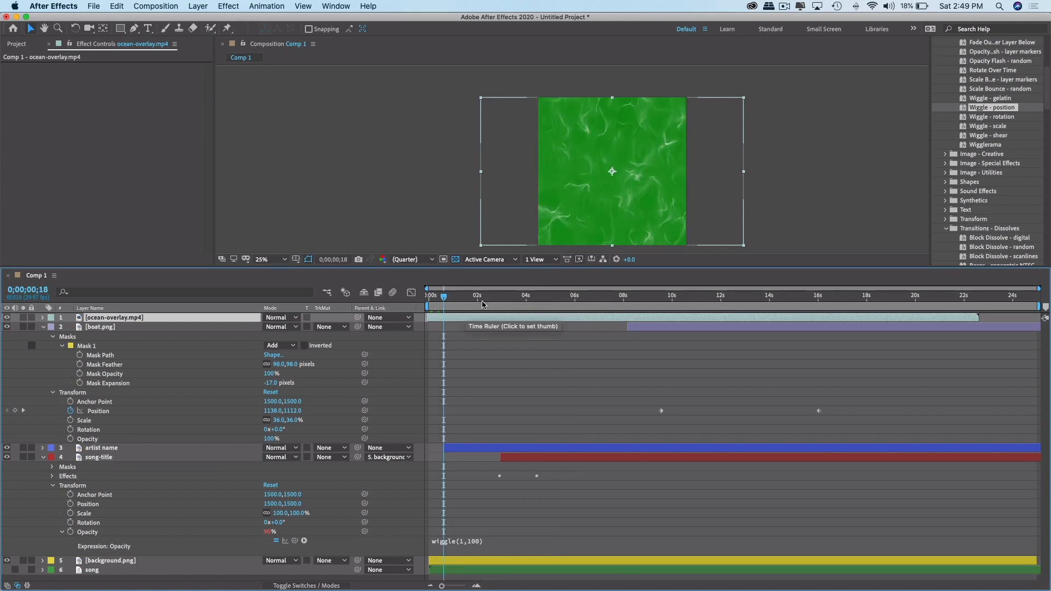
Compare Lighten and Soft Light as the ocean overlay's blending mode, and return the layer to Normal.
click(290, 317)
click(305, 266)
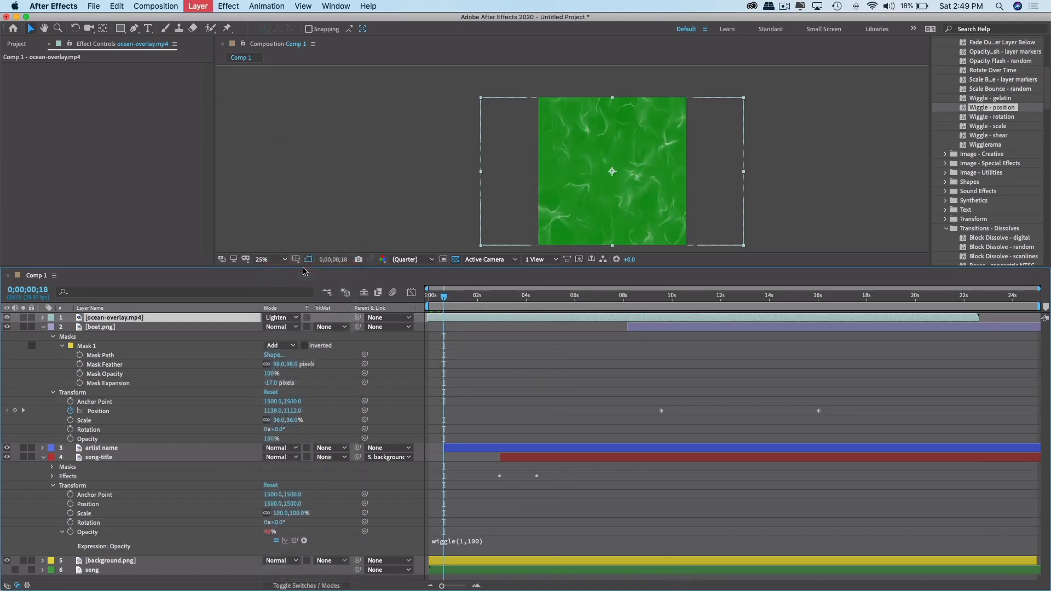
click(279, 319)
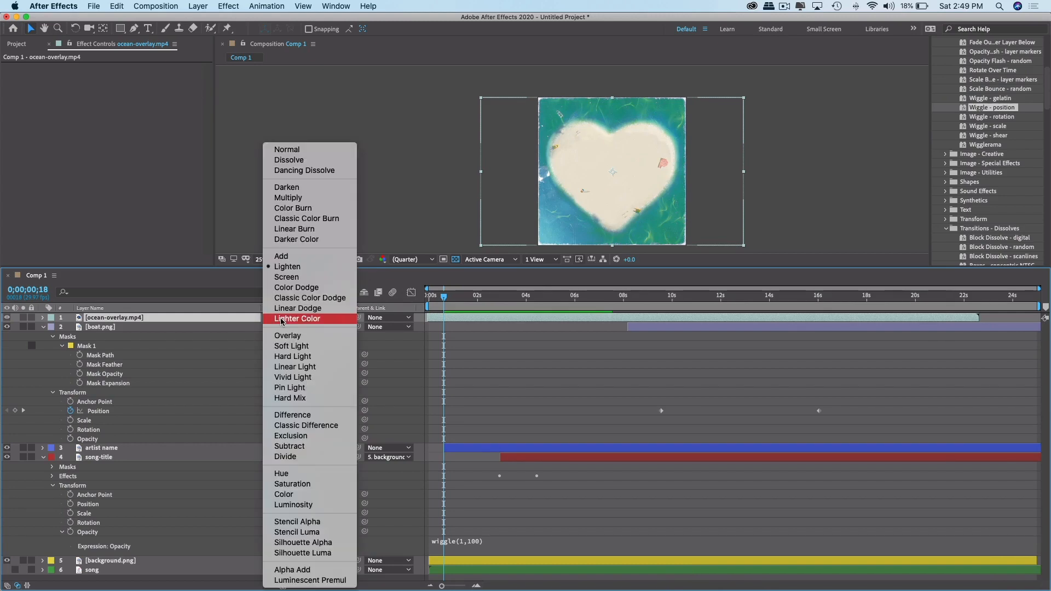
click(288, 347)
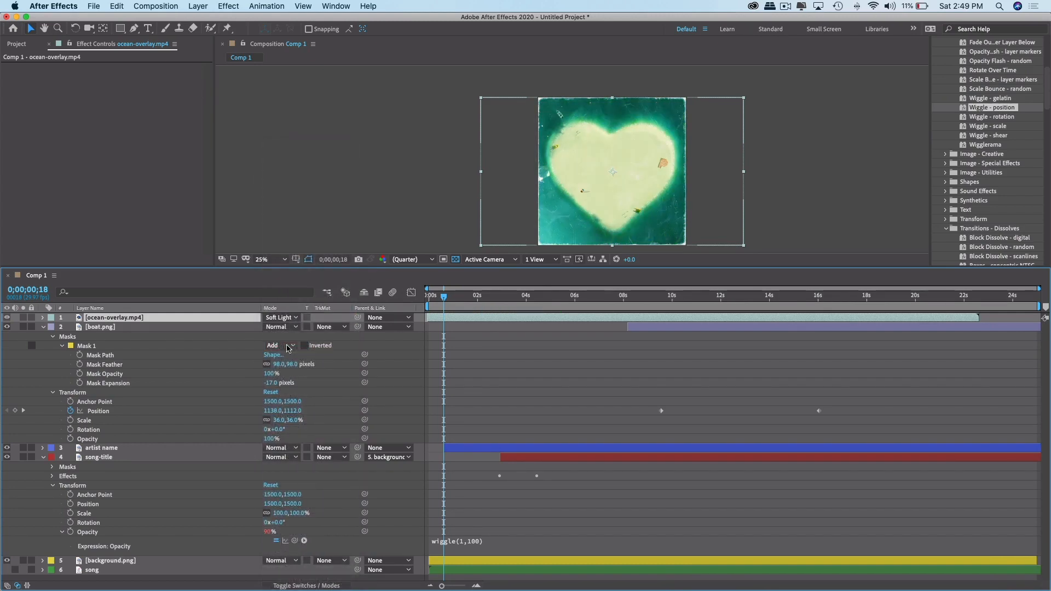
key(alt+shift+n)
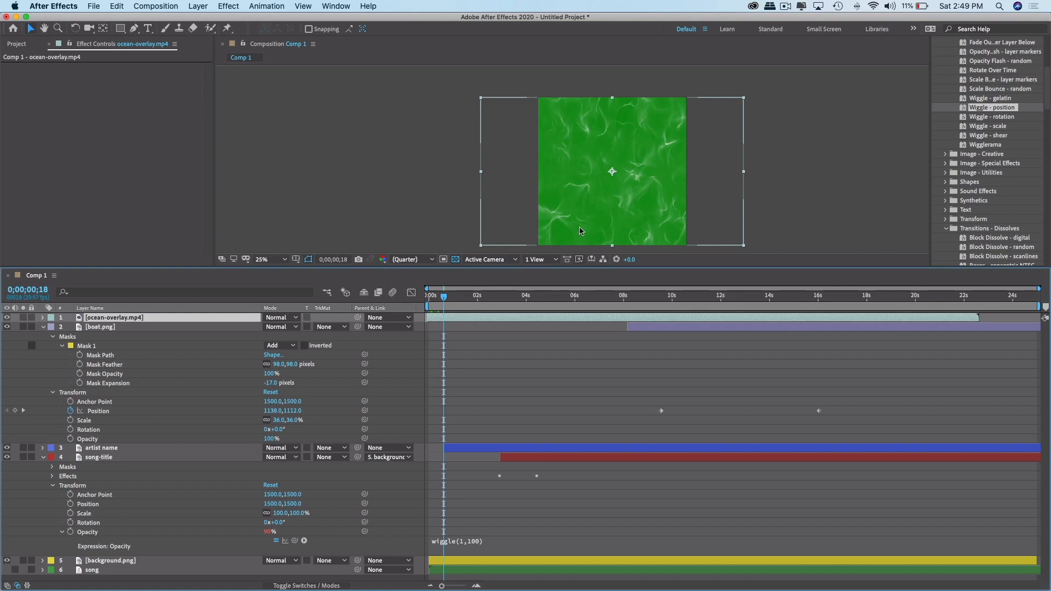
scroll(1045, 102, up, 5)
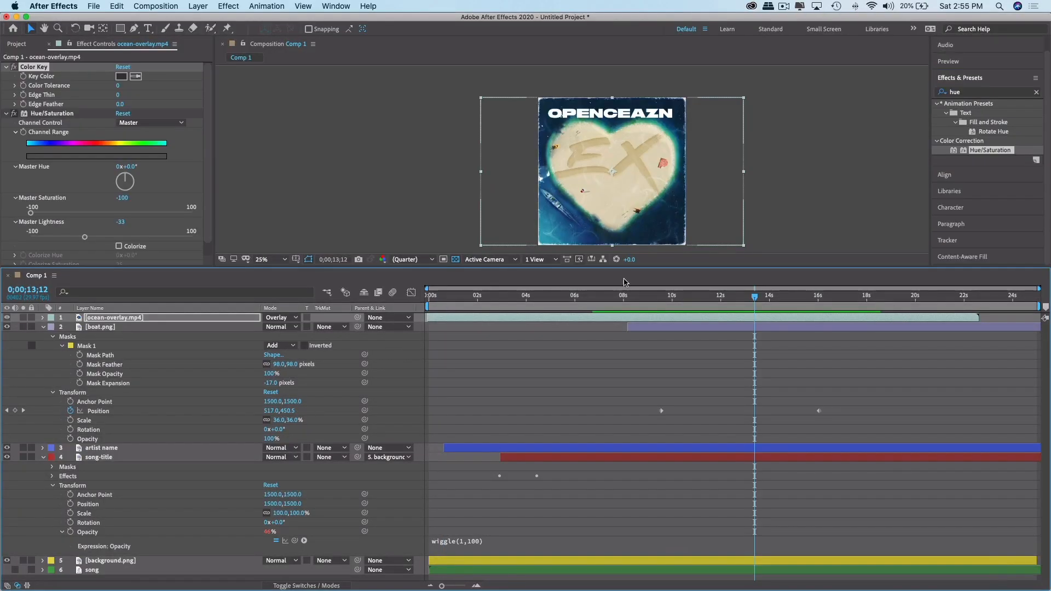
Try Saturation, Hue and Pin Light in turn as the blending mode of the ocean overlay at 0;00;13;12.
click(283, 320)
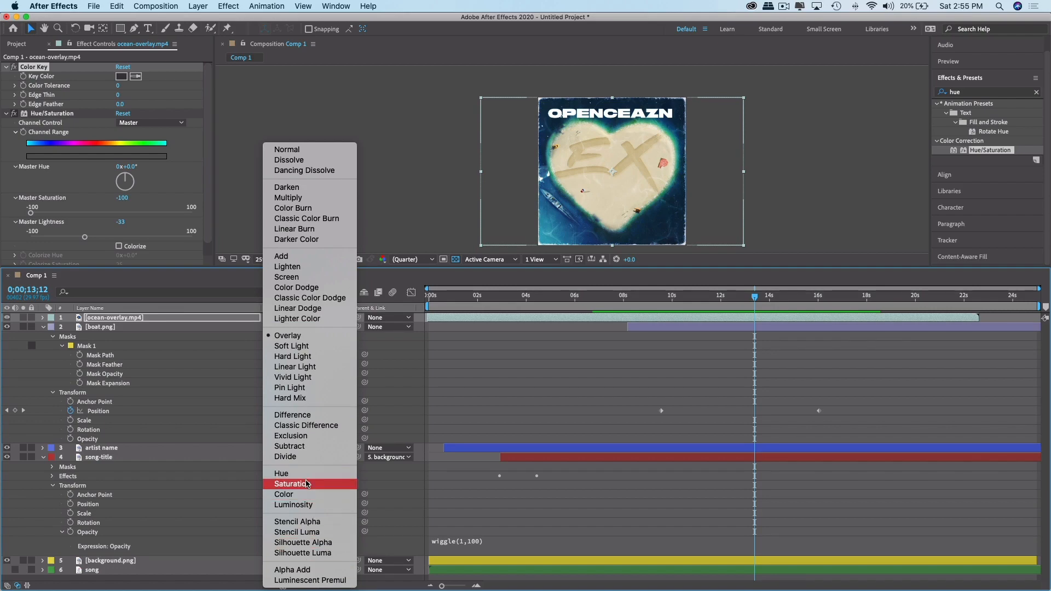
click(307, 484)
click(285, 319)
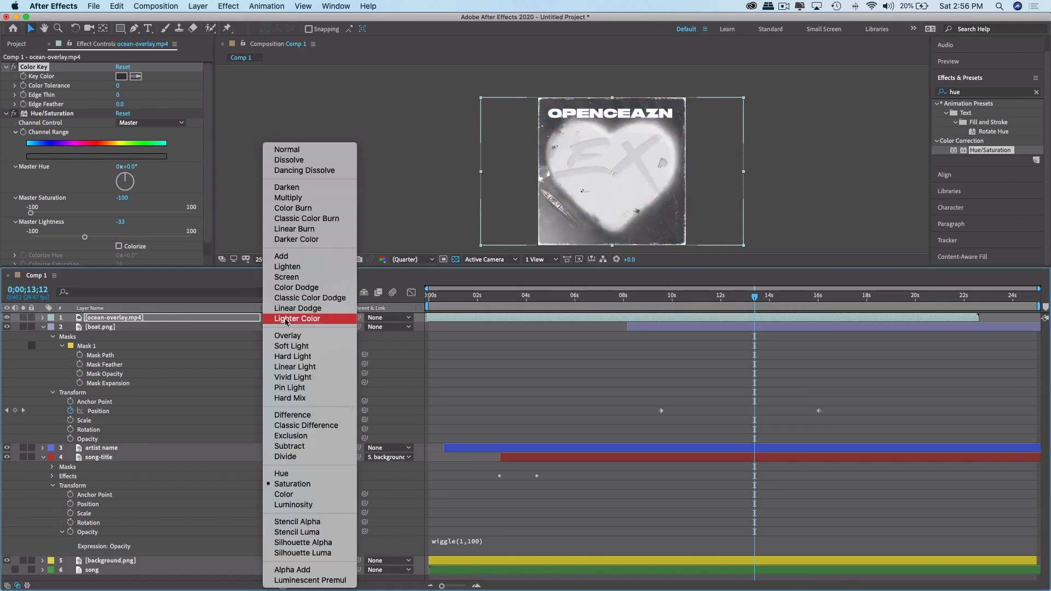
click(294, 474)
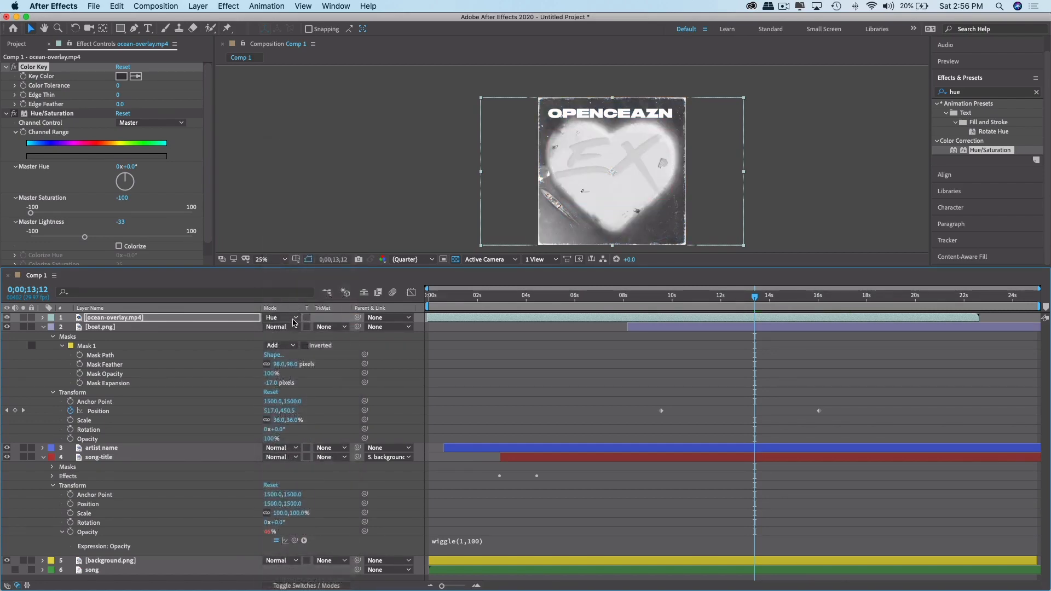
click(294, 320)
click(301, 390)
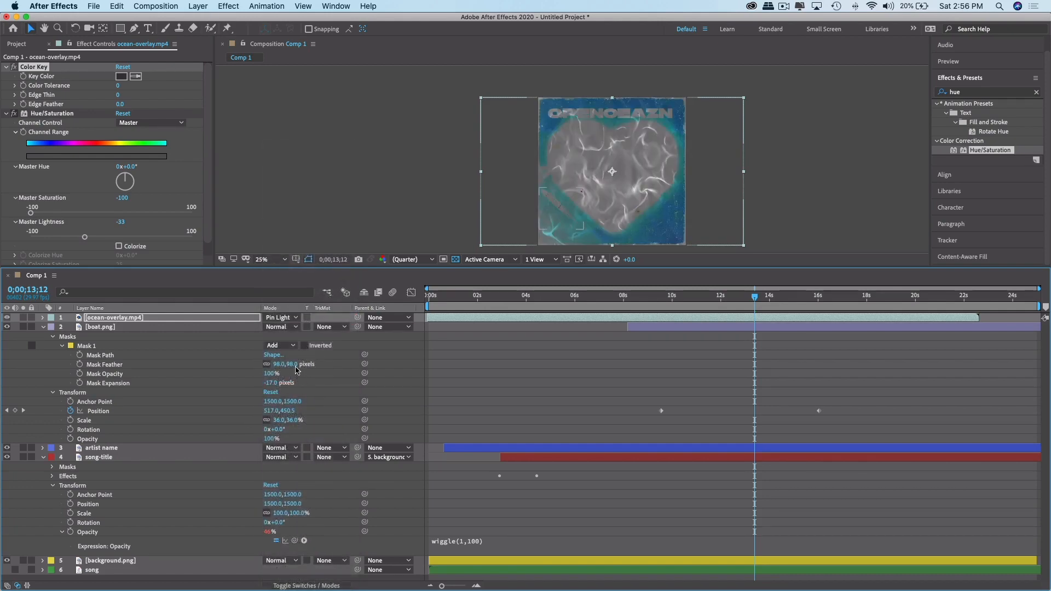
Try Difference as the blending mode of the ocean overlay at 0;00;13;12.
click(280, 321)
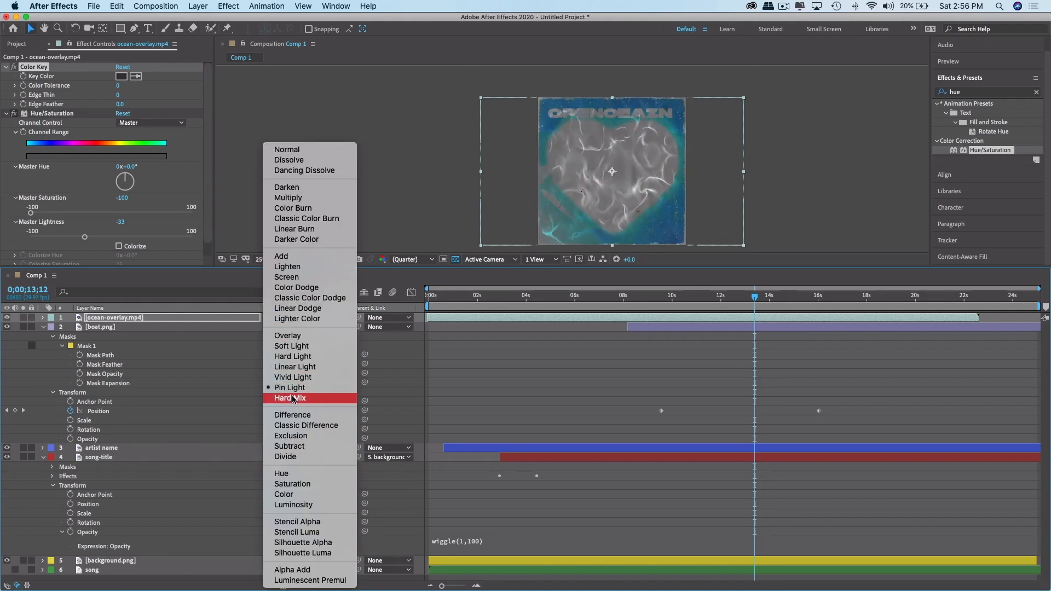
click(293, 416)
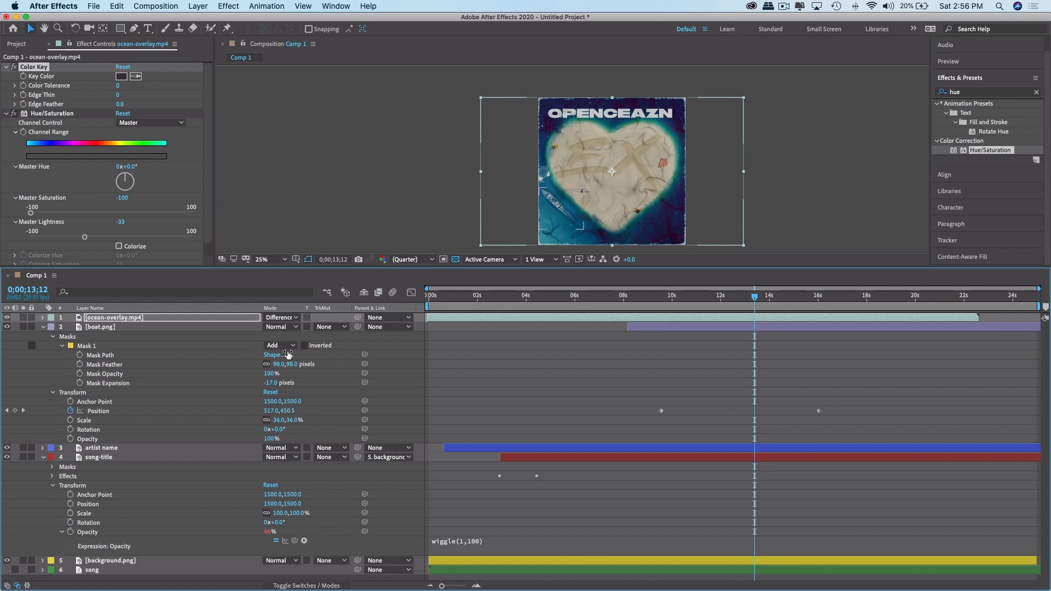
click(287, 328)
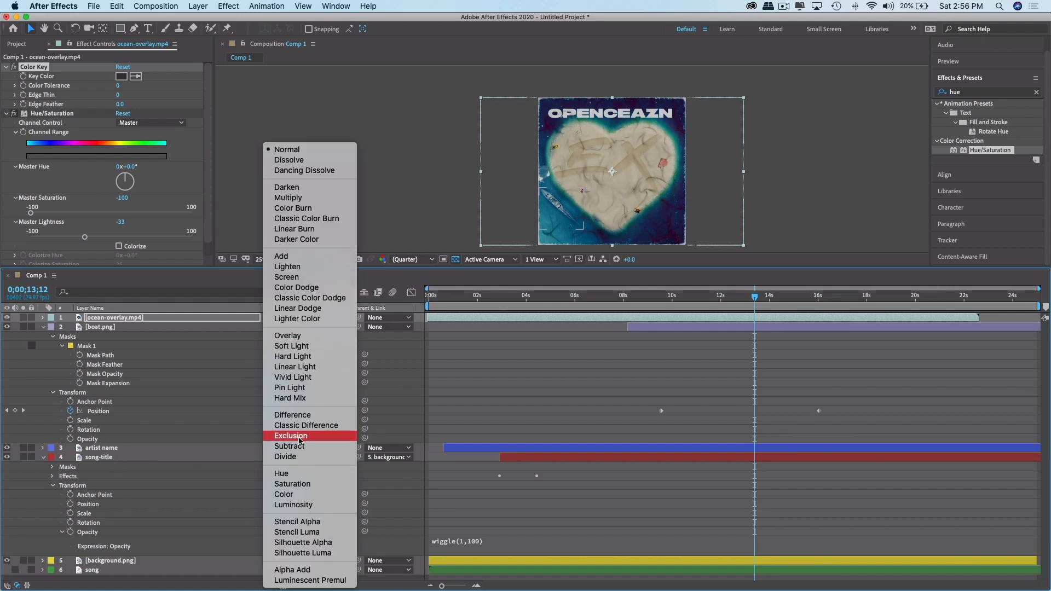
click(299, 495)
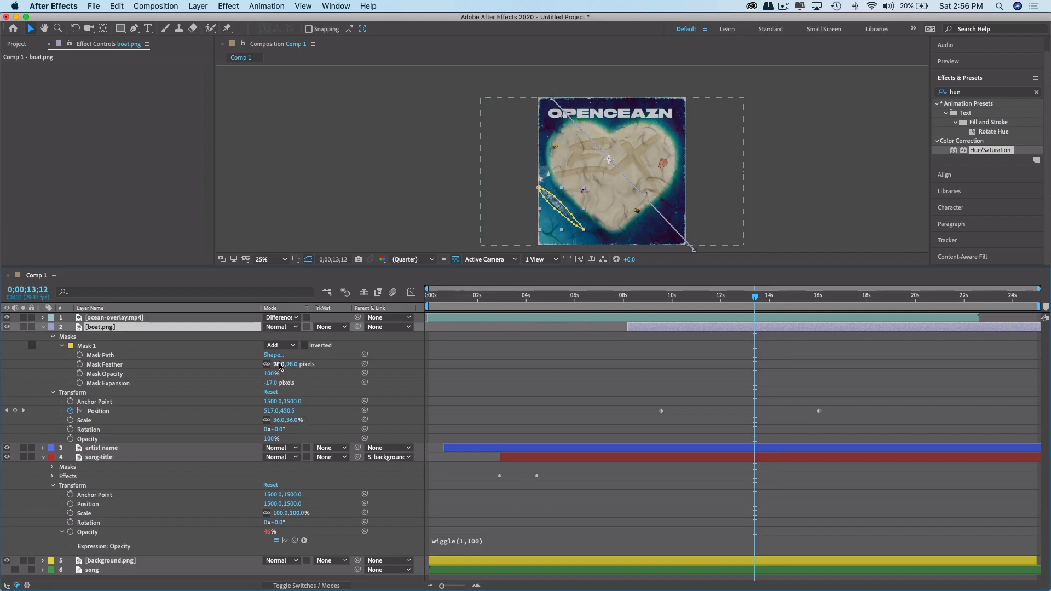
Set the ocean overlay's blending mode to Exclusion.
click(197, 318)
click(281, 318)
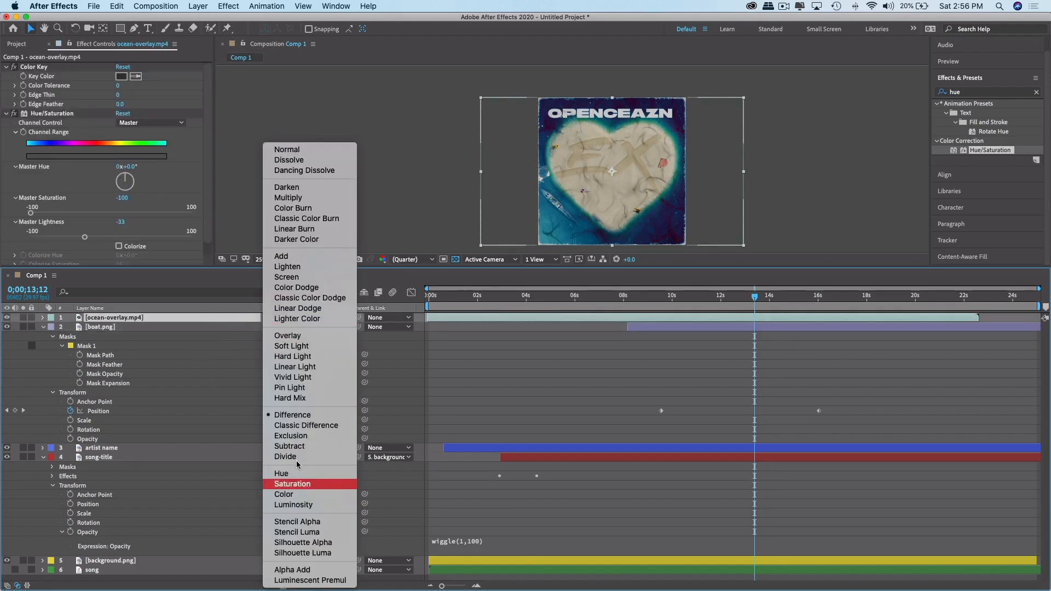
click(295, 437)
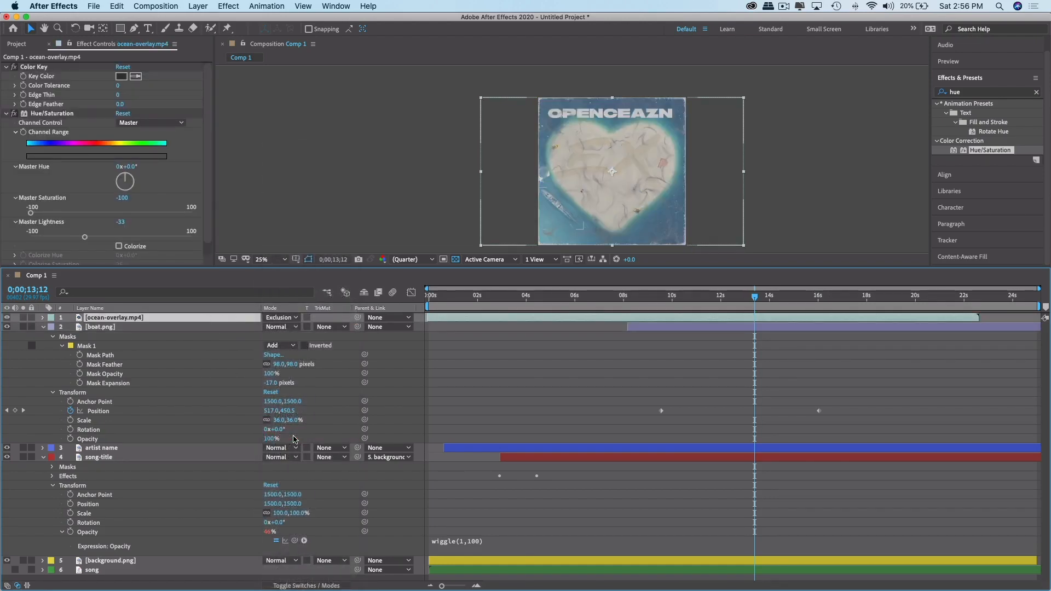
click(286, 328)
click(234, 337)
click(282, 318)
click(305, 505)
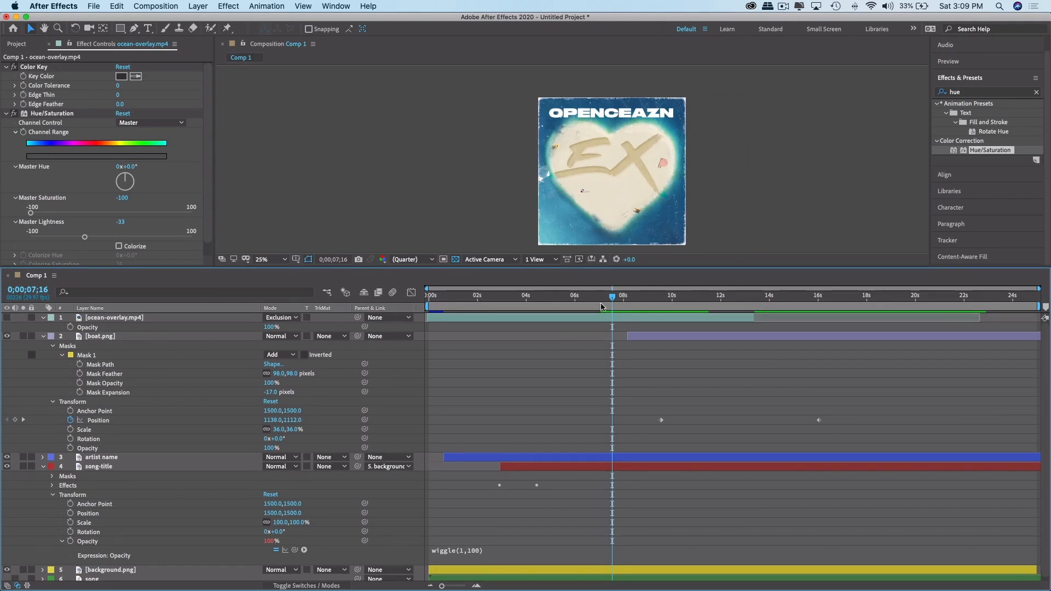
drag(601, 305, 727, 298)
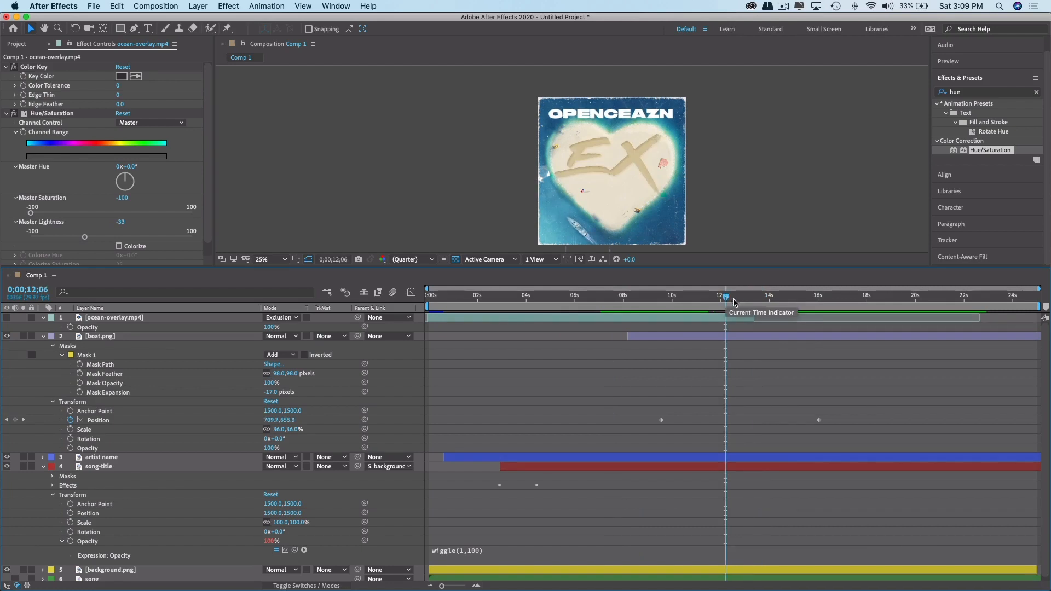
click(755, 308)
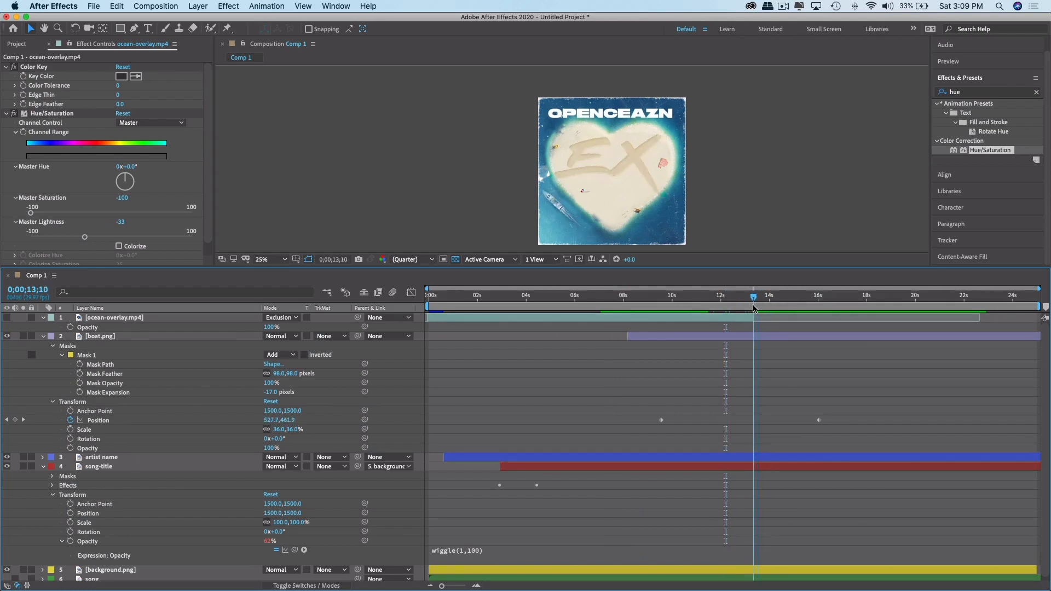
mouse_move(124, 589)
click(82, 572)
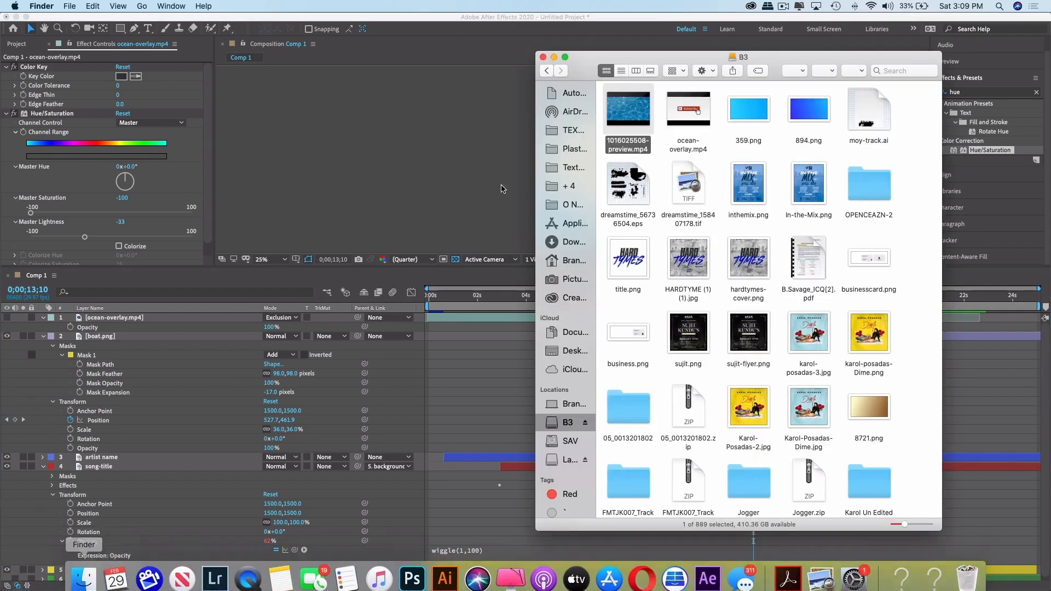
drag(628, 112, 237, 325)
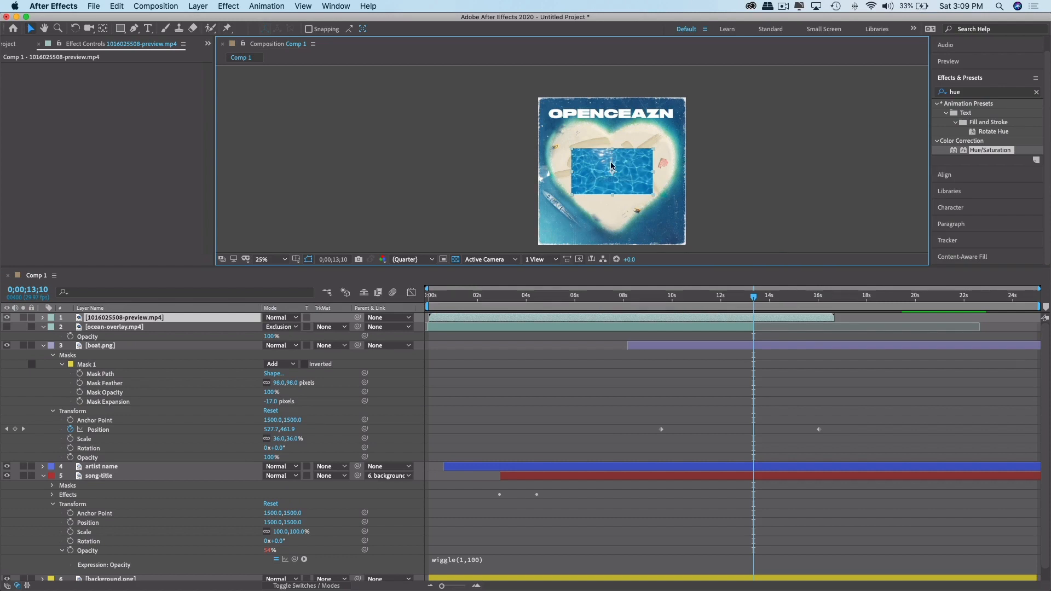
Play back the new water clip from 0;00;13;10 and move the time to 0;00;04;10.
scroll(613, 167, up, 1)
key(space)
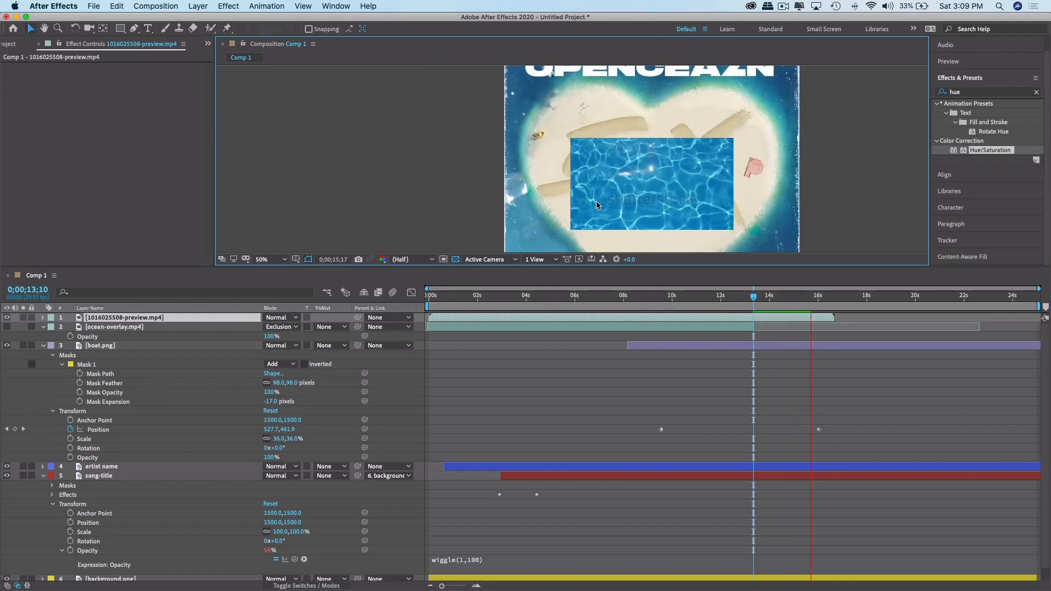
key(space)
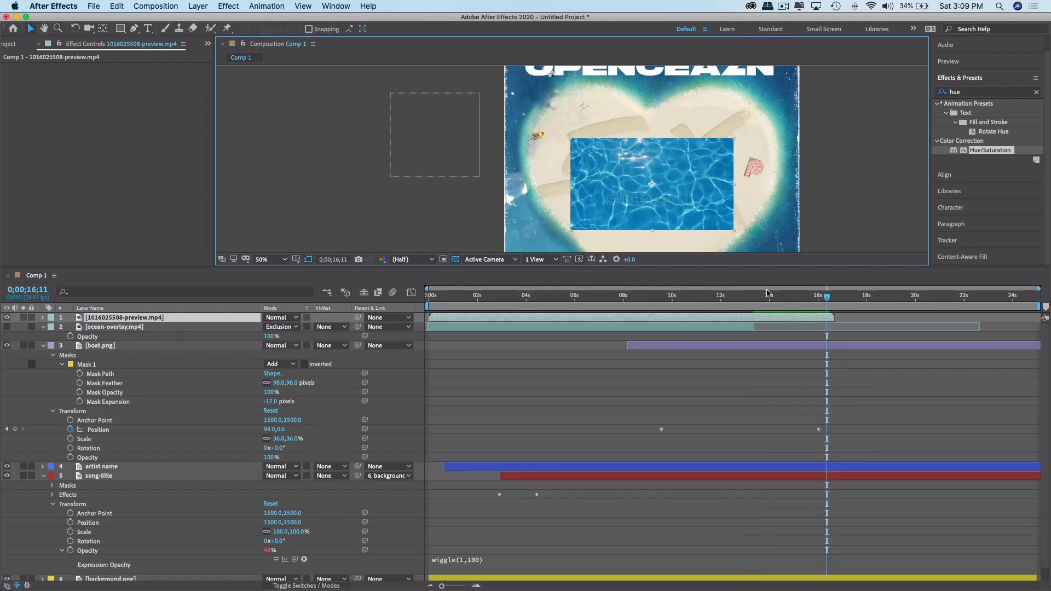
drag(768, 293, 535, 308)
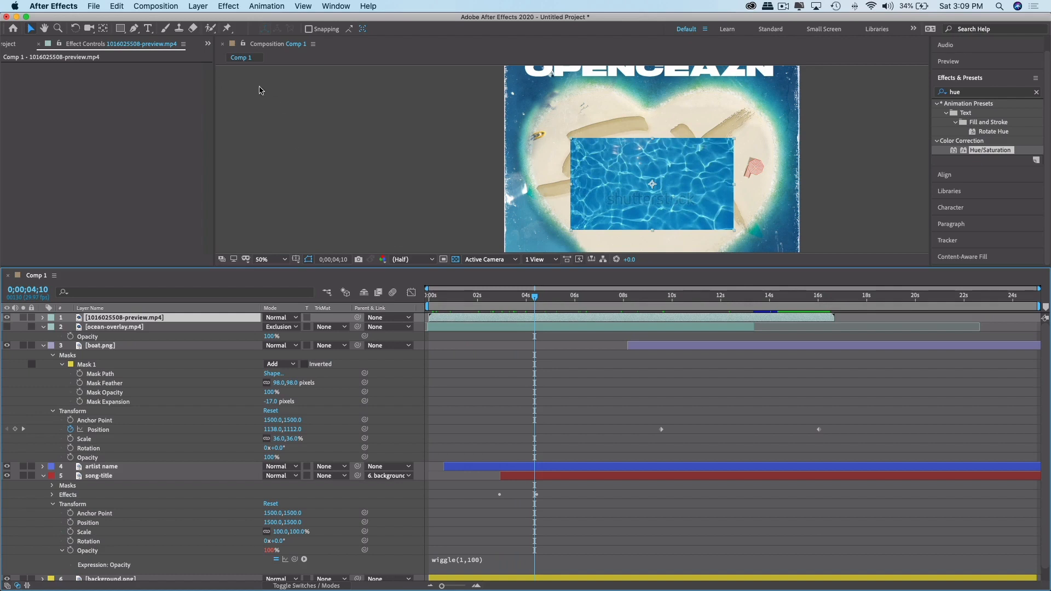
Draw a closed four-point mask with the Pen tool around the water clip's upper part, cutting off the watermark.
key(g)
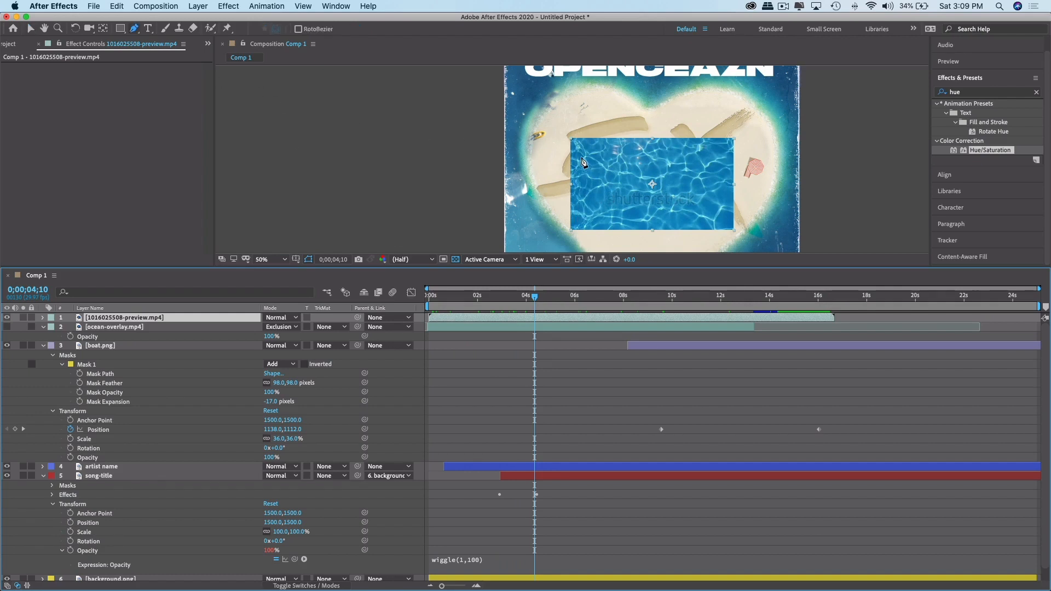
click(558, 189)
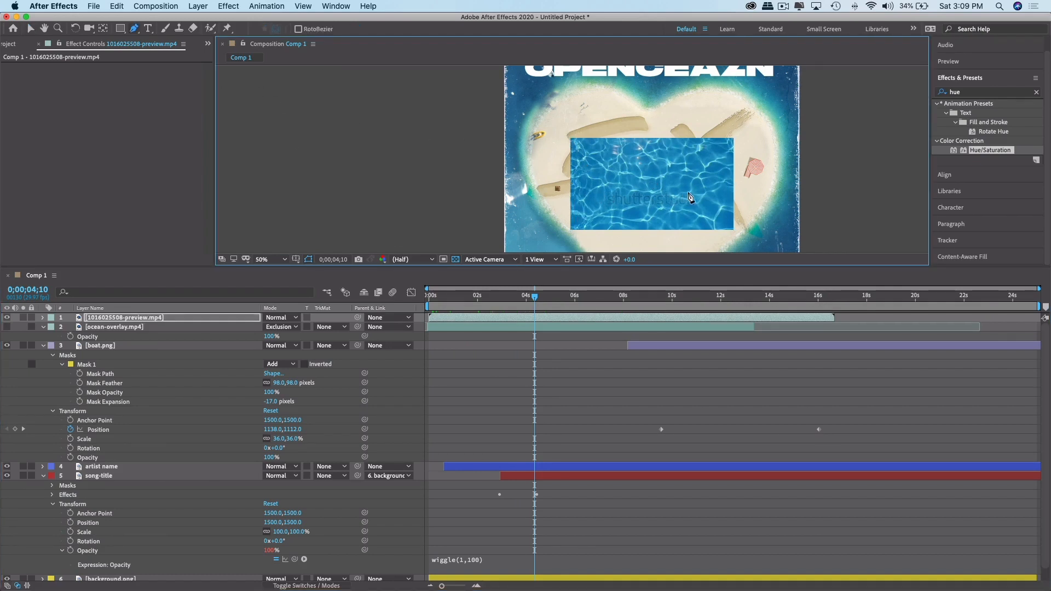
click(745, 191)
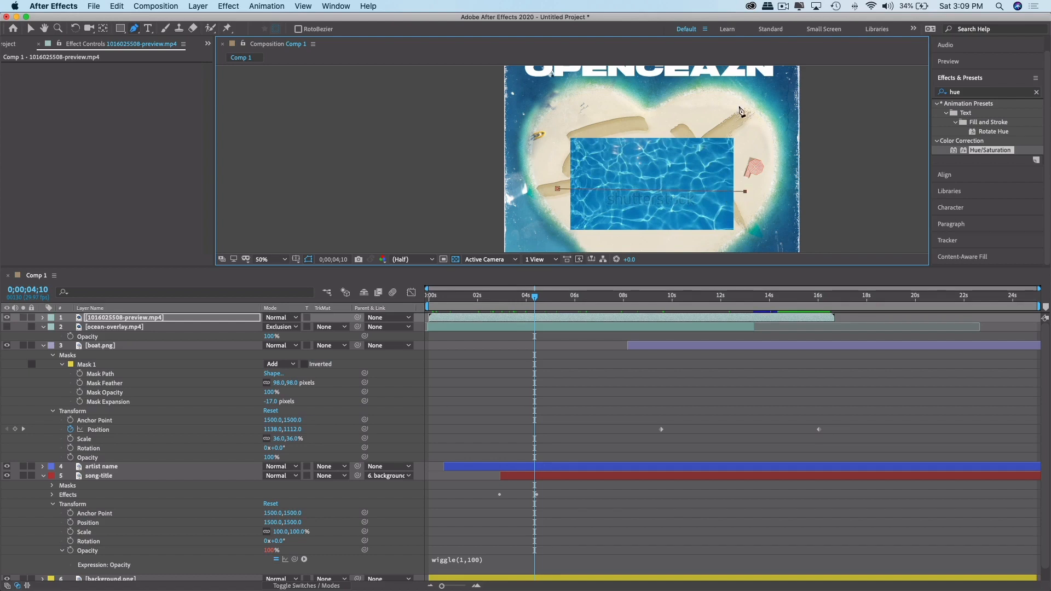
click(738, 106)
click(558, 121)
click(557, 189)
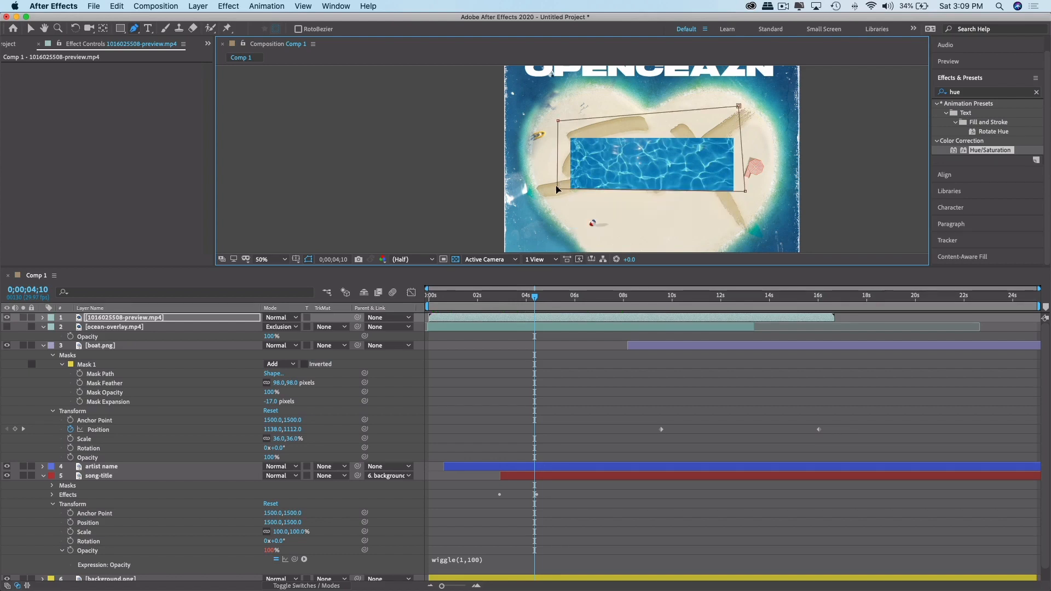
Preview the masked water clip and lower the mask's two upper corners to the clip's upper edge.
key(space)
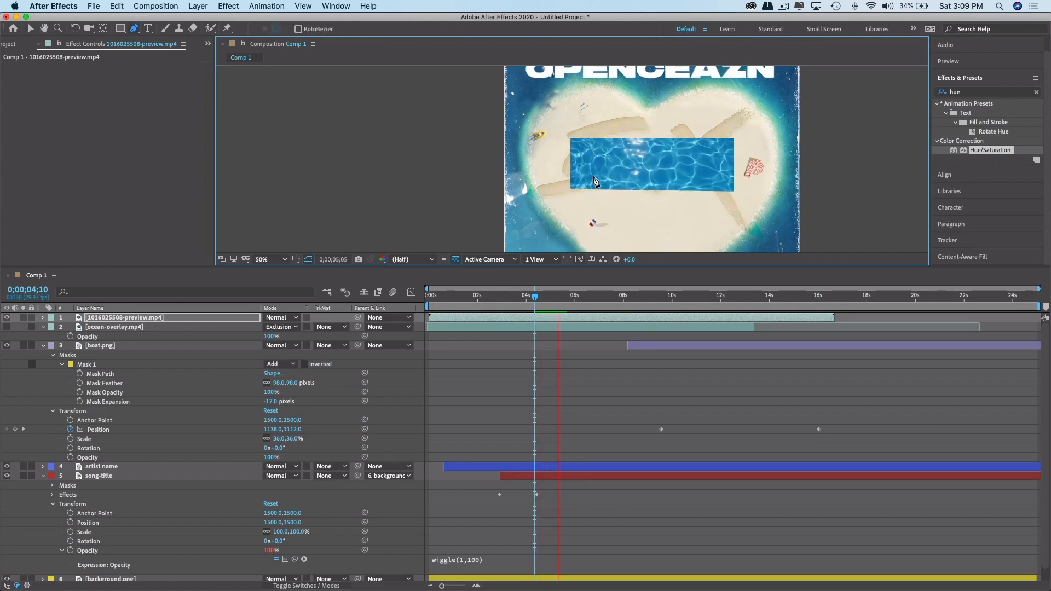
key(space)
key(comma)
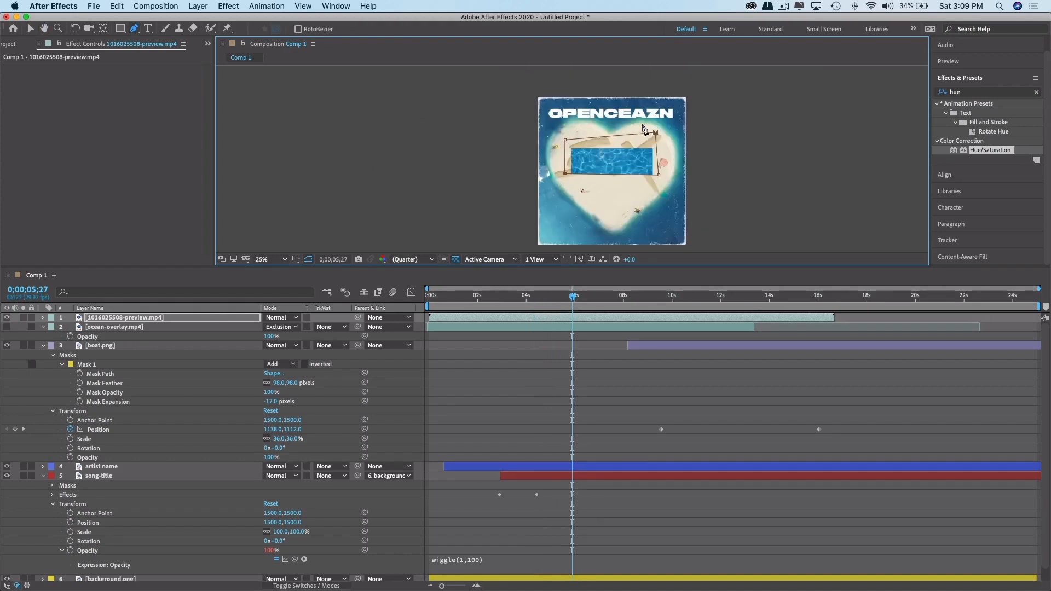
drag(657, 133, 659, 148)
drag(565, 141, 566, 148)
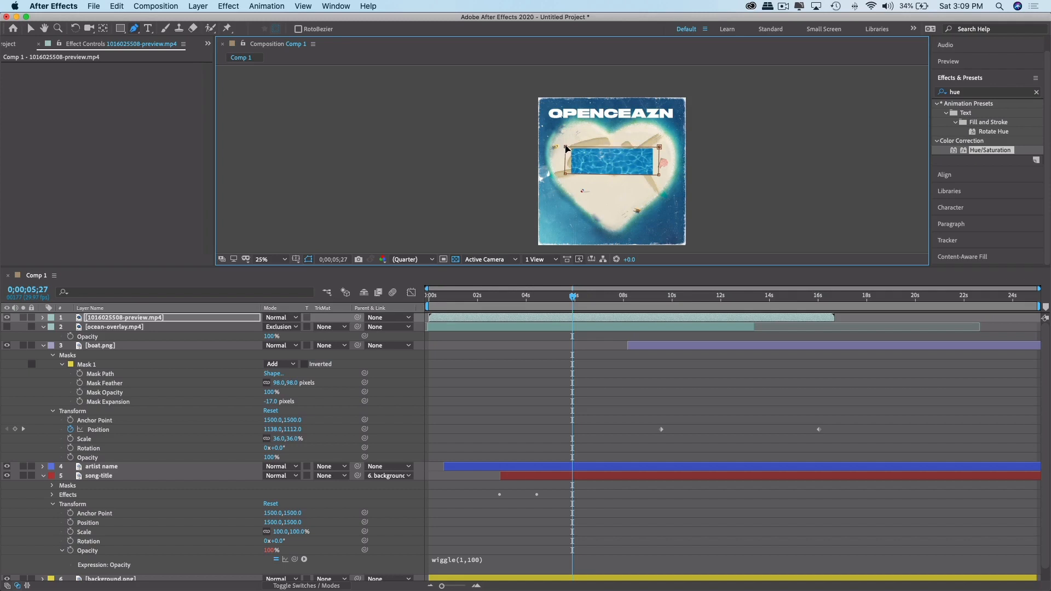
key(period)
key(period)
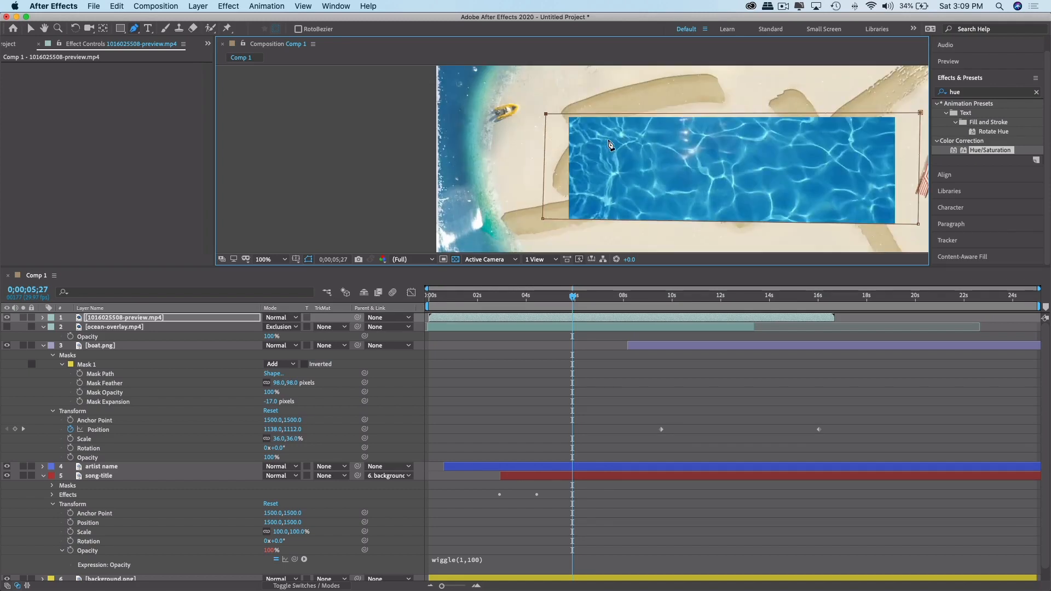
key(comma)
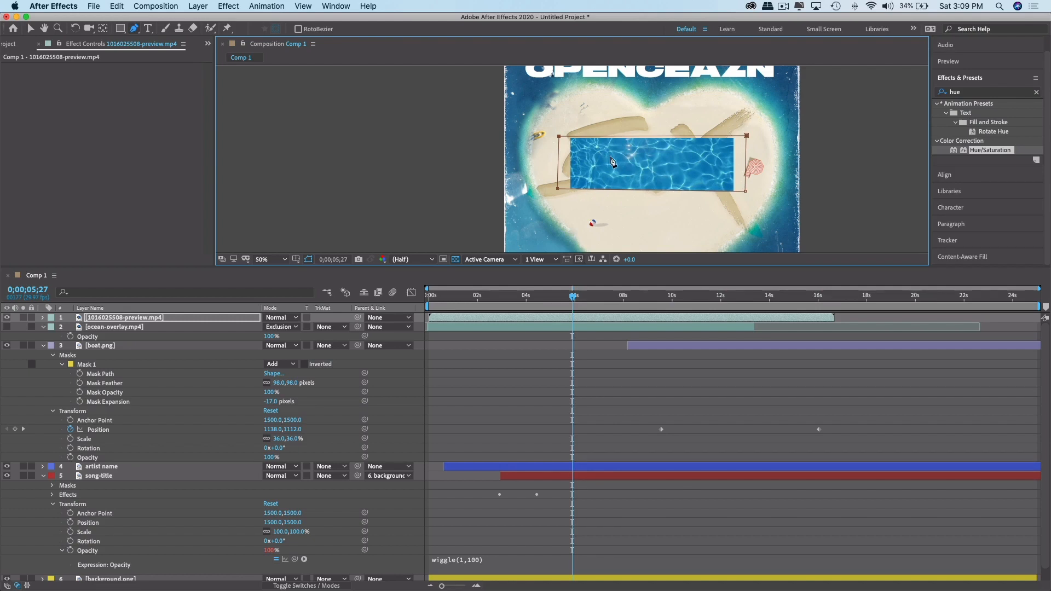
Reposition the masked water clip below the EX lettering, over the ocean and sand in the artwork's lower-left area.
key(v)
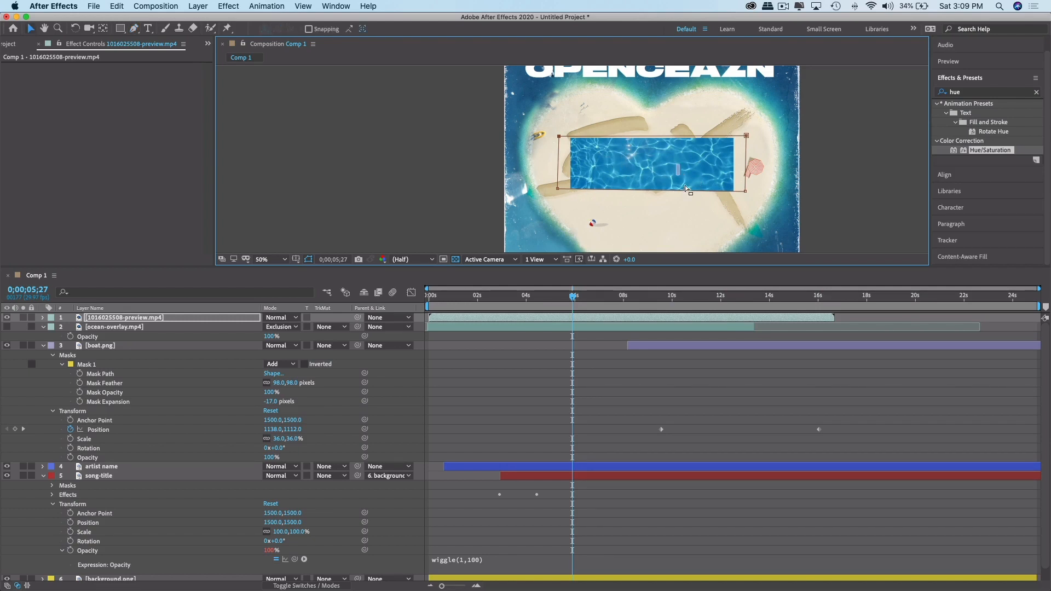
click(700, 187)
click(691, 171)
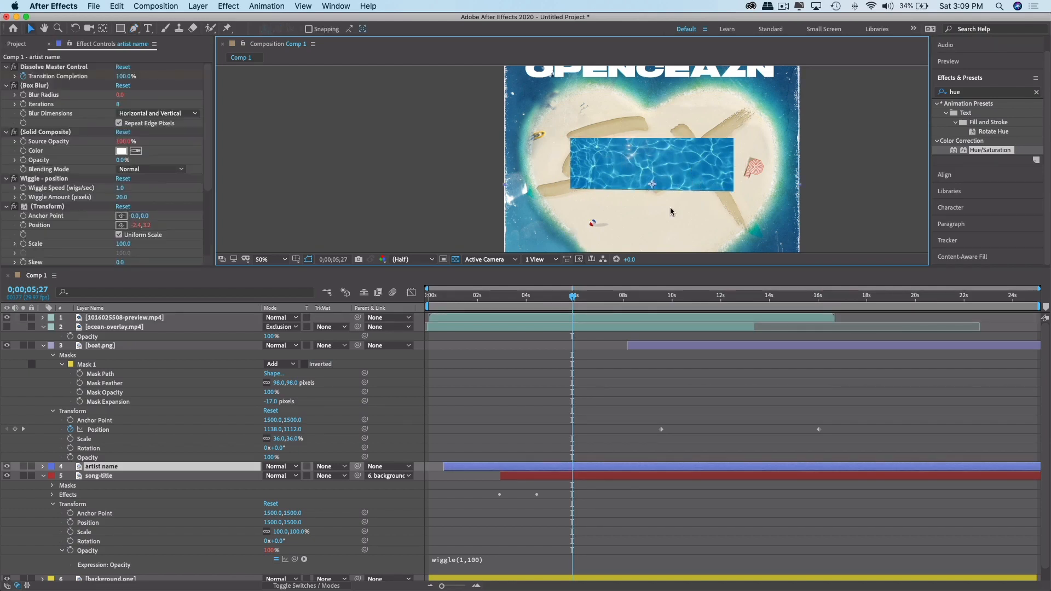
click(712, 164)
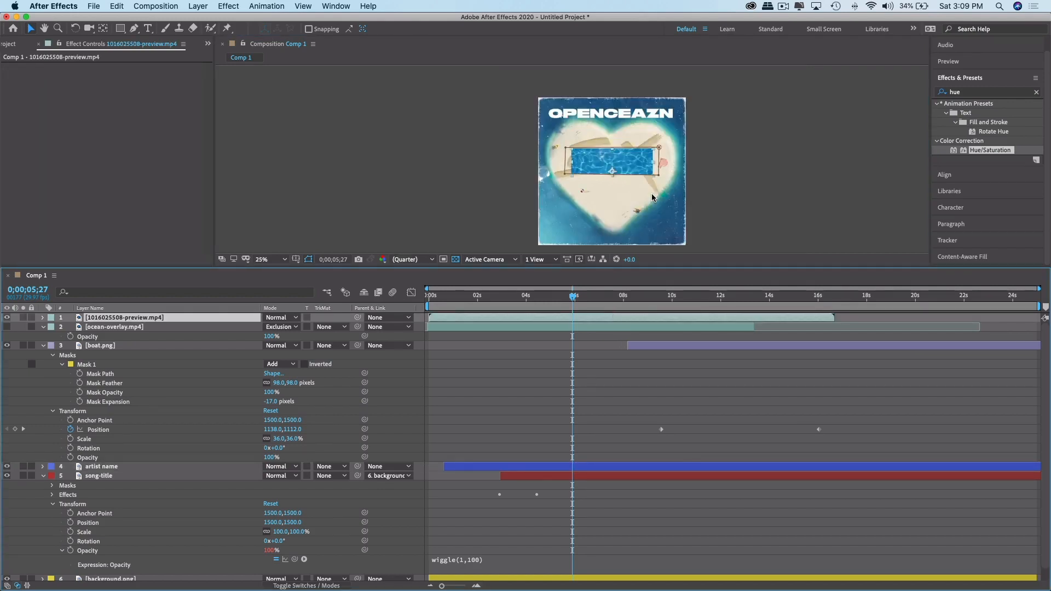
scroll(652, 197, down, 1)
mouse_move(599, 163)
mouse_down()
mouse_move(596, 190)
mouse_move(600, 151)
mouse_up()
mouse_move(545, 588)
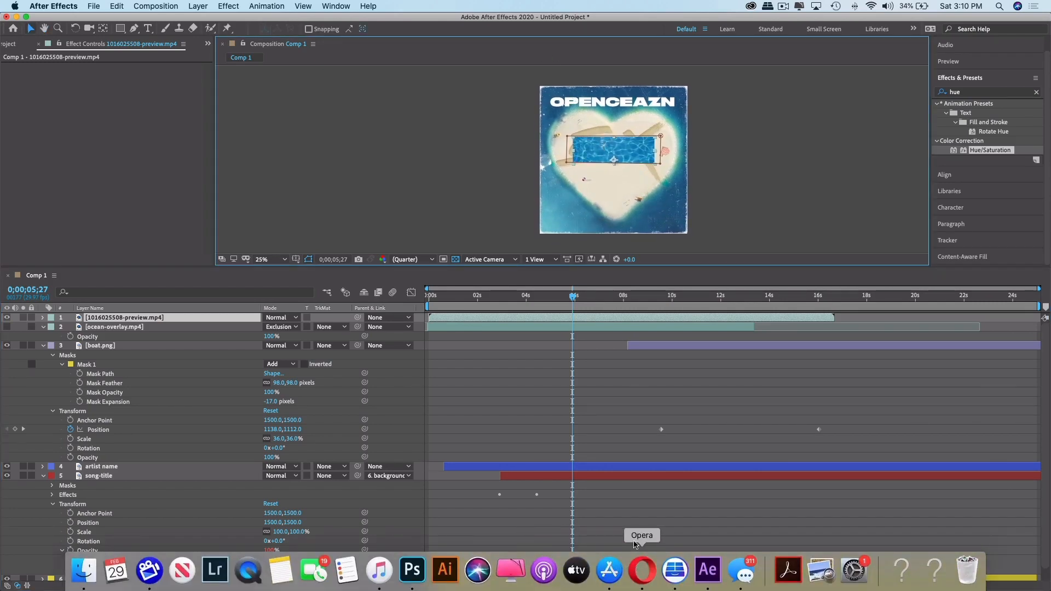
scroll(589, 176, down, 1)
scroll(588, 176, up, 2)
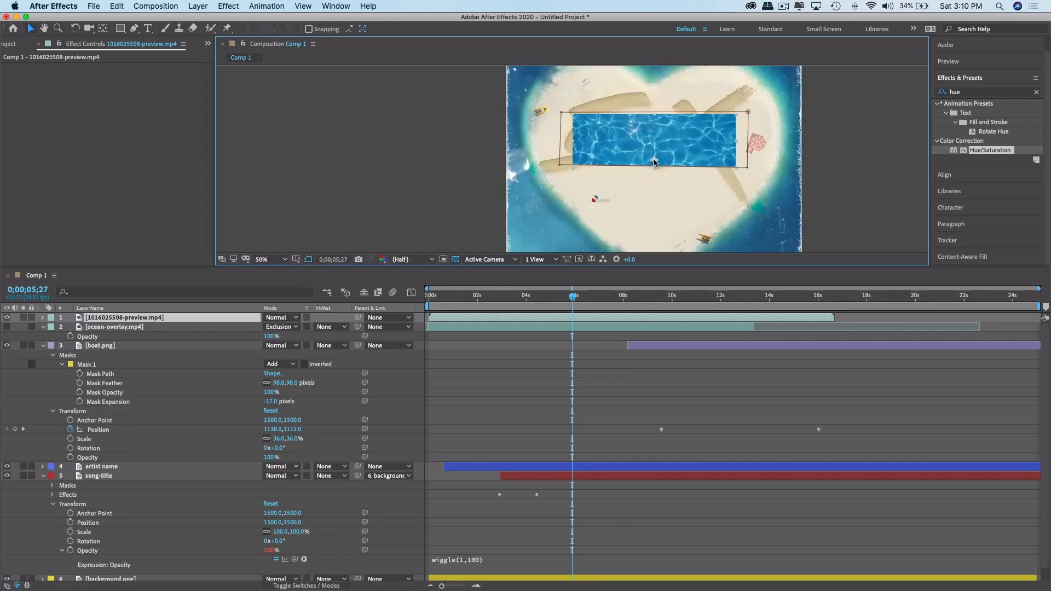
drag(654, 162, 590, 203)
scroll(602, 207, down, 1)
key(super+z)
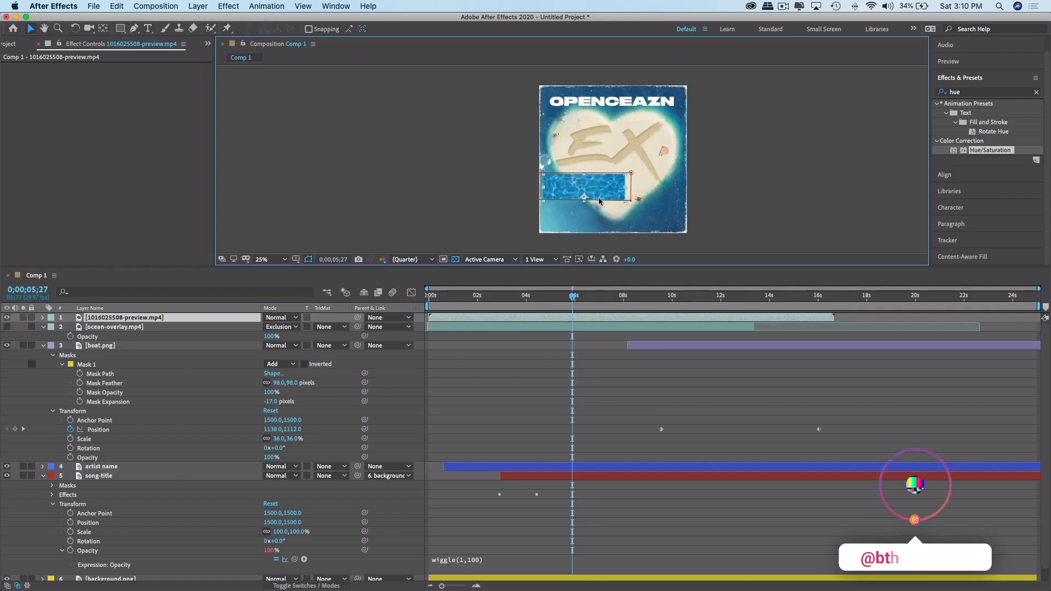
scroll(605, 185, up, 1)
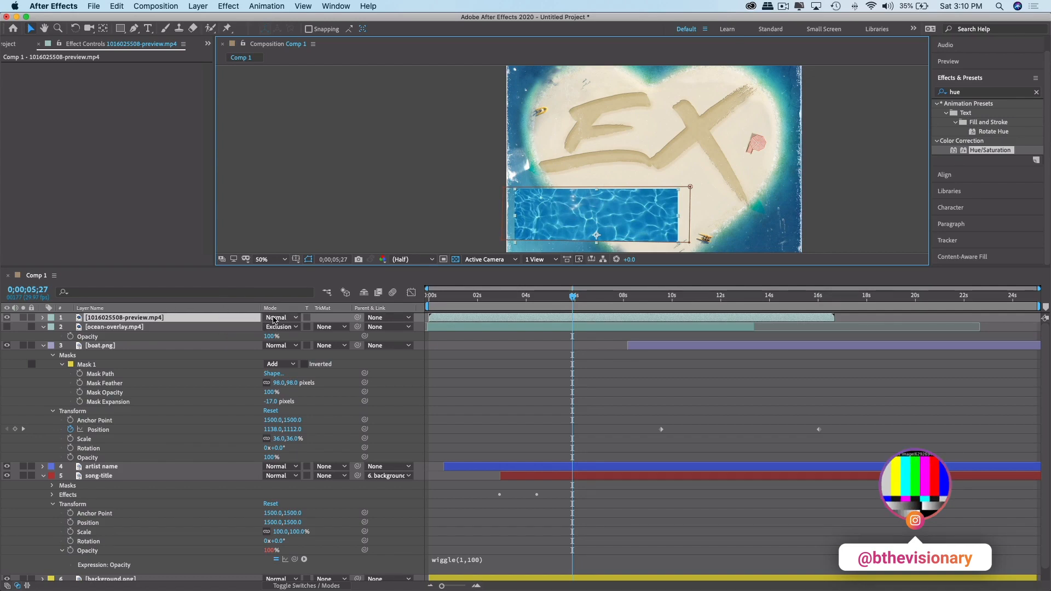
Try Lighten and Difference as the water clip's blending mode, and set it to Screen.
click(275, 318)
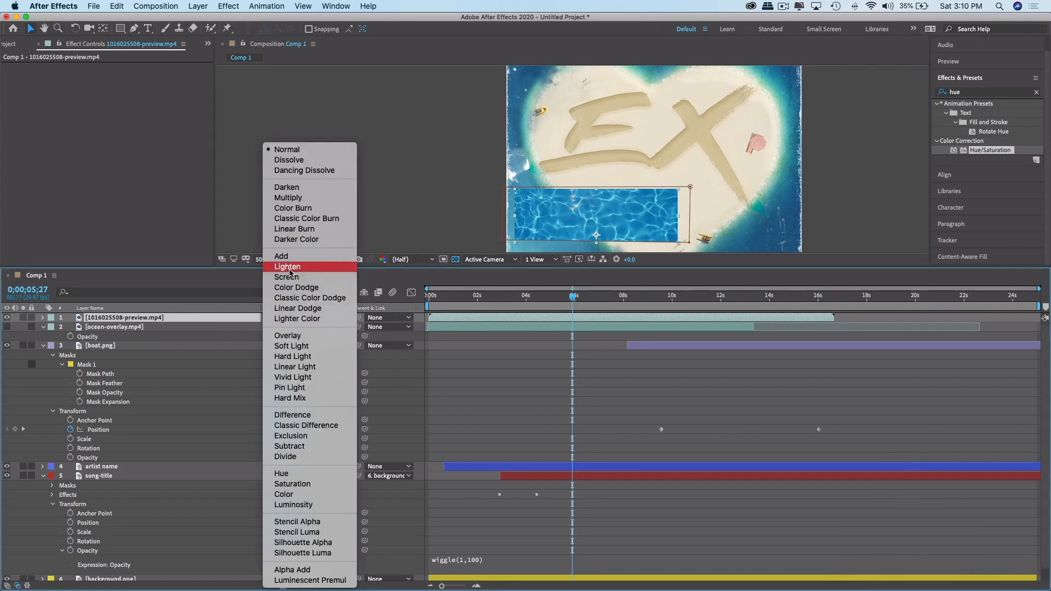
click(290, 268)
click(289, 318)
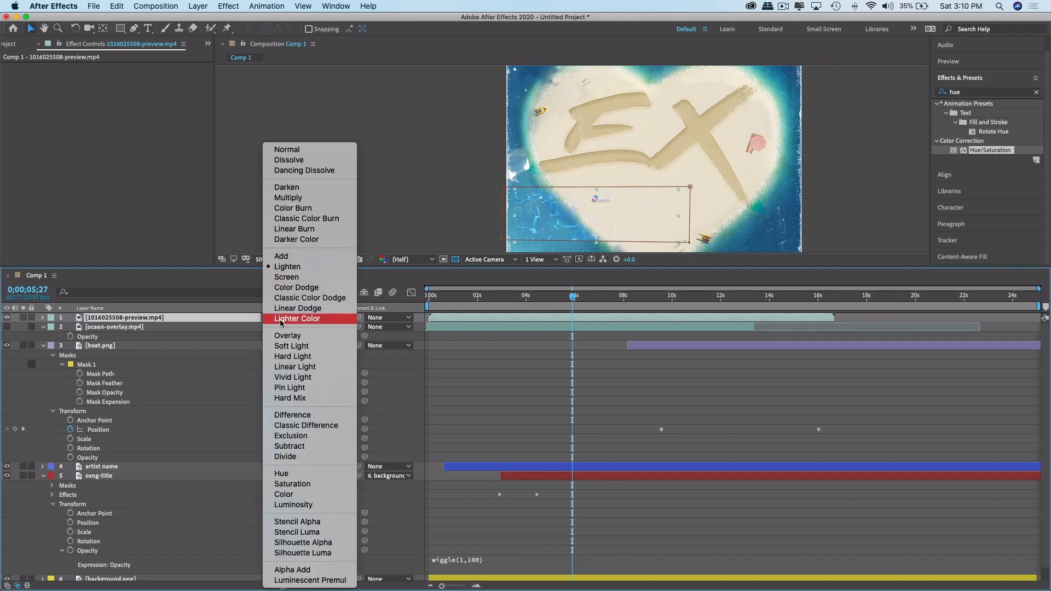
click(290, 415)
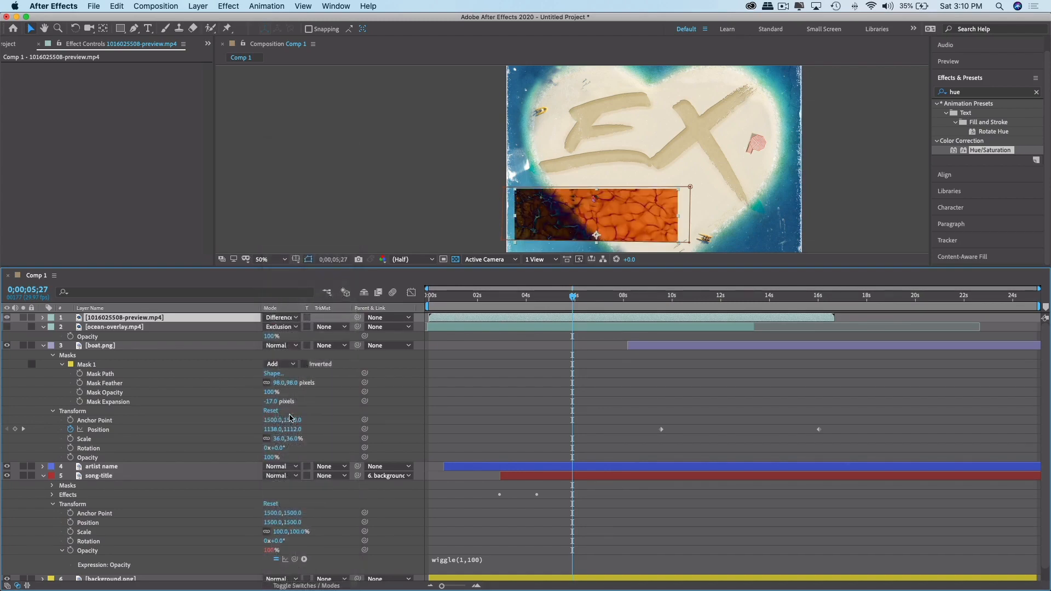
click(285, 322)
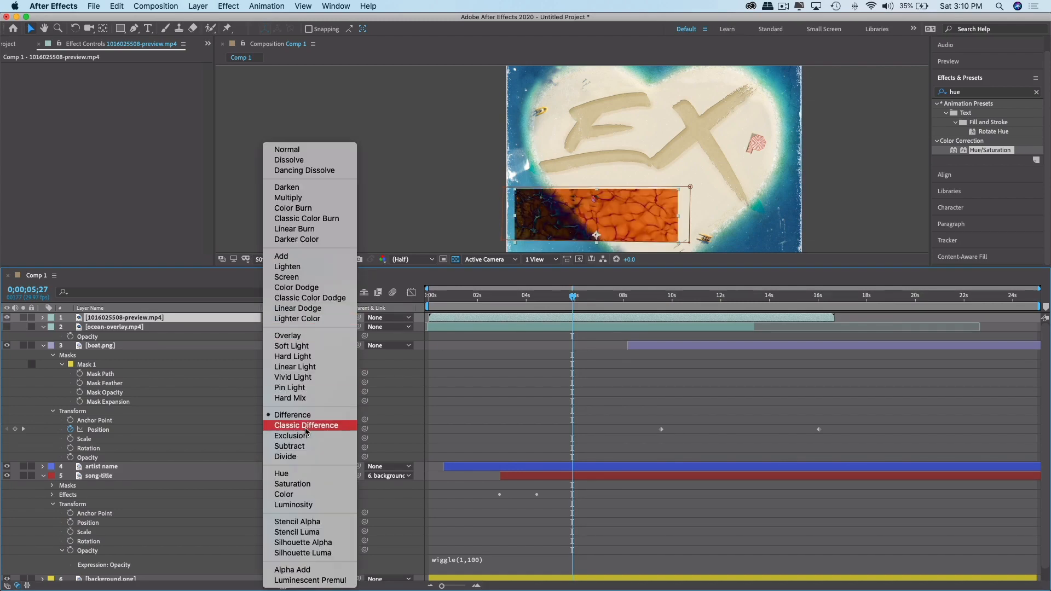
click(327, 278)
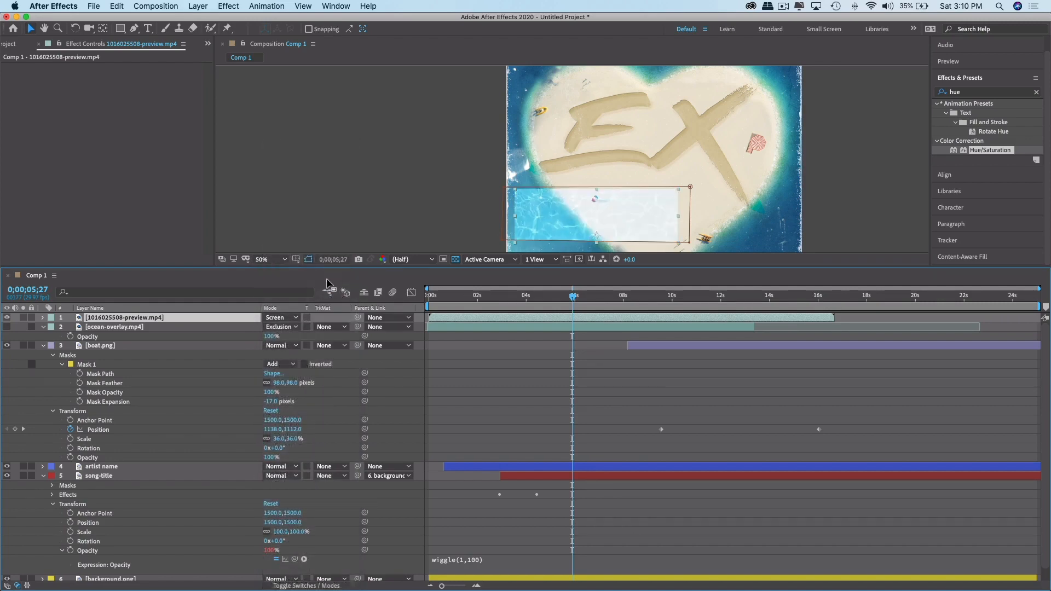
Set the water clip's blending mode to Lighten and preview the blend over the ocean.
click(280, 318)
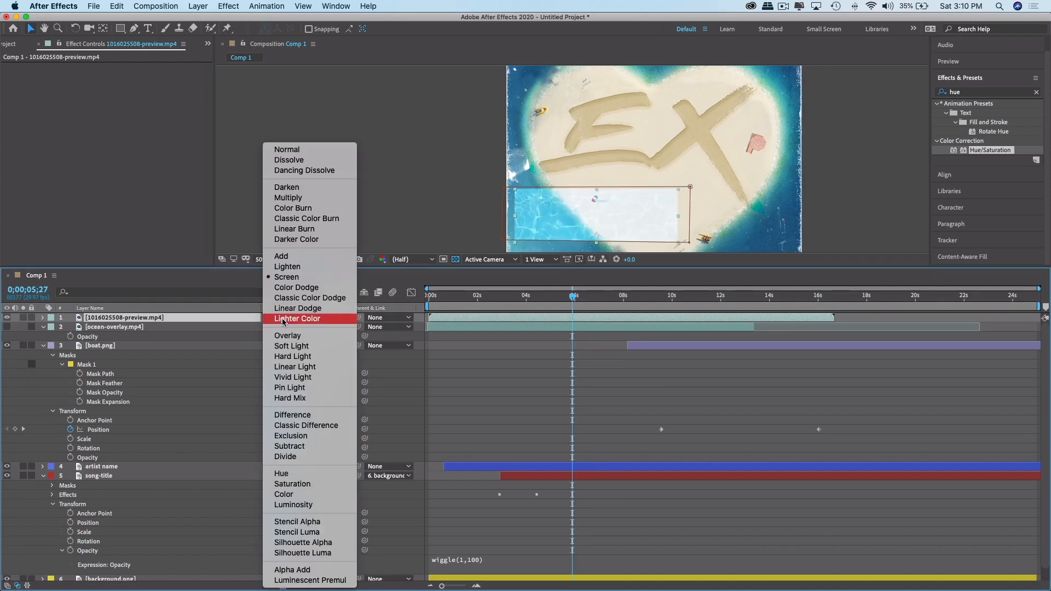
click(292, 272)
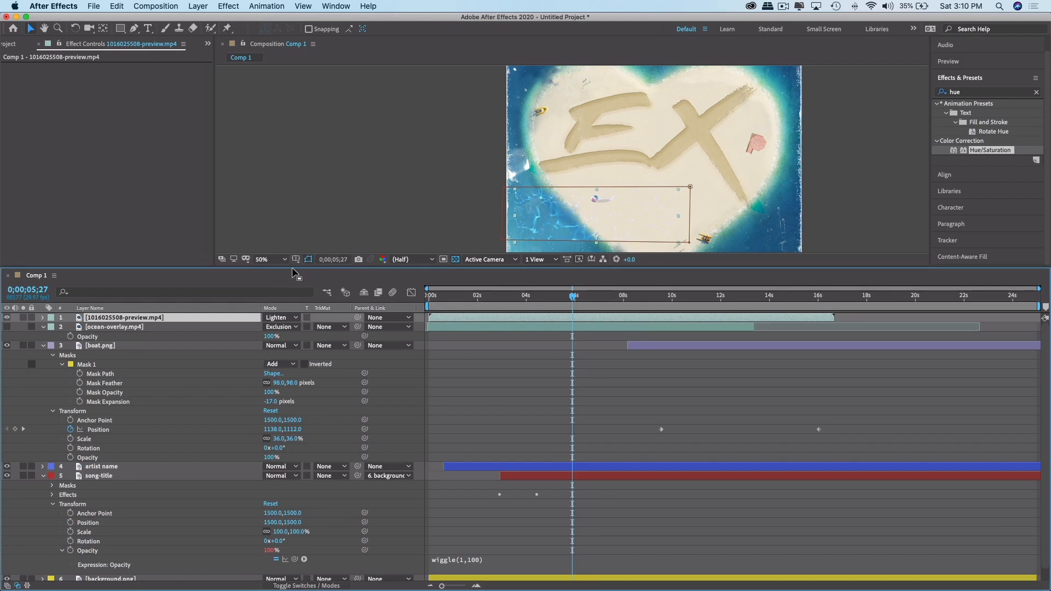
key(space)
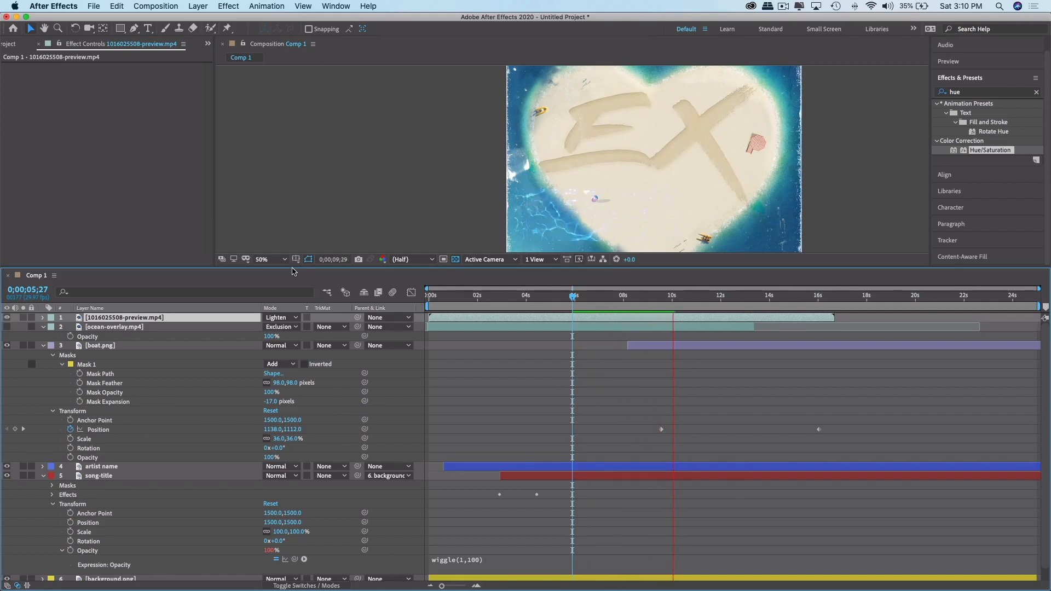
key(space)
Try Linear Burn, Color Burn and Hard Light as the water clip's blending mode.
click(271, 319)
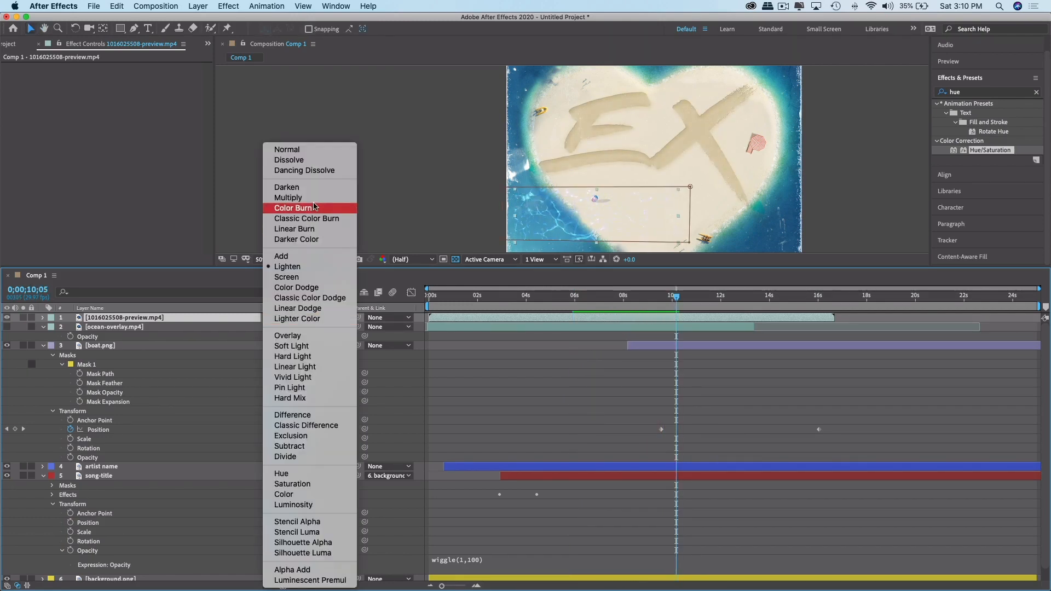
click(302, 230)
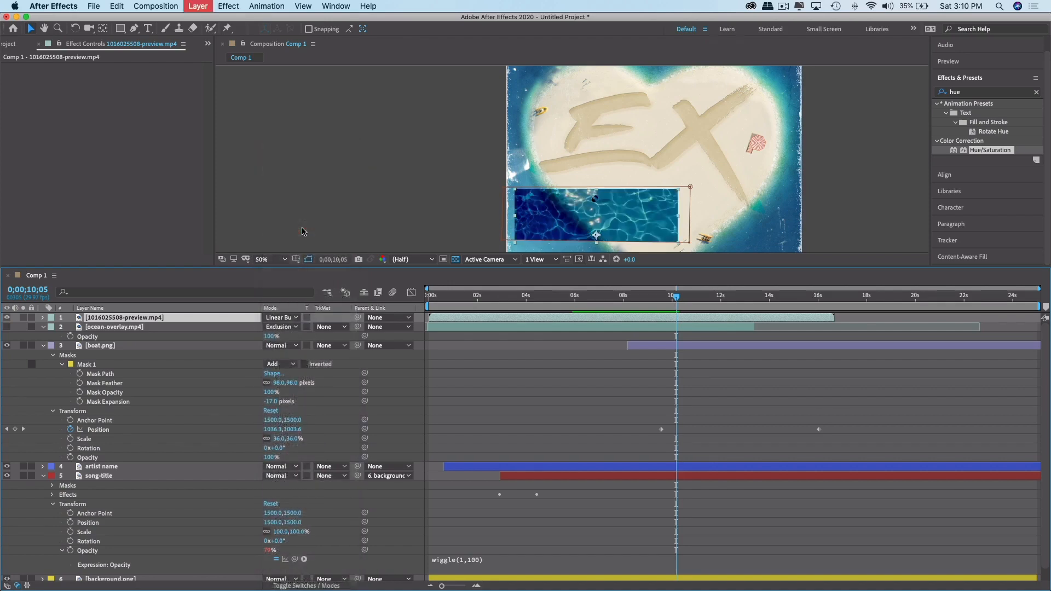
click(280, 317)
click(310, 208)
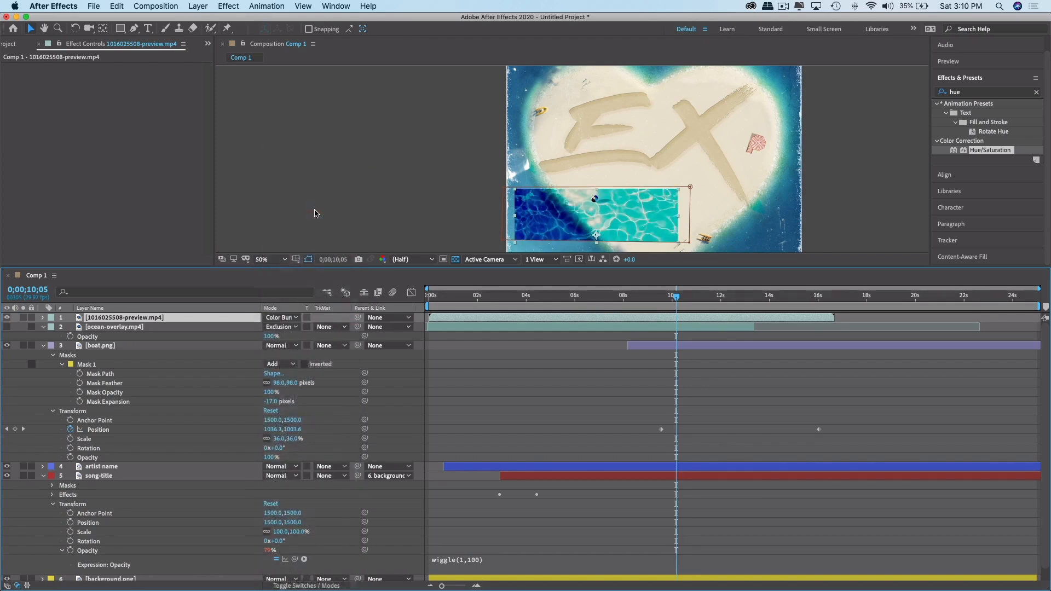
click(294, 319)
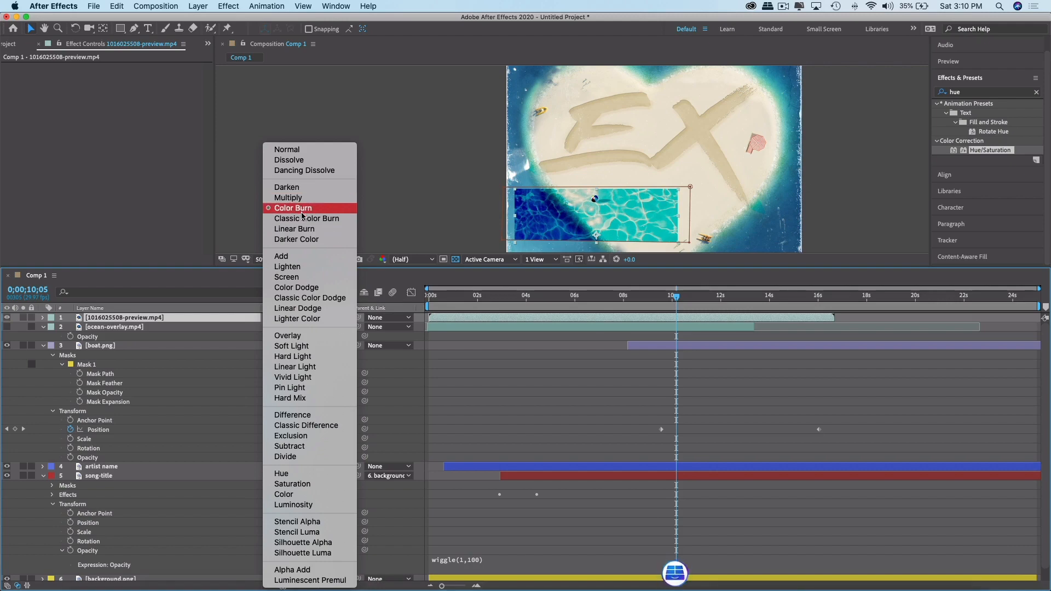
click(303, 230)
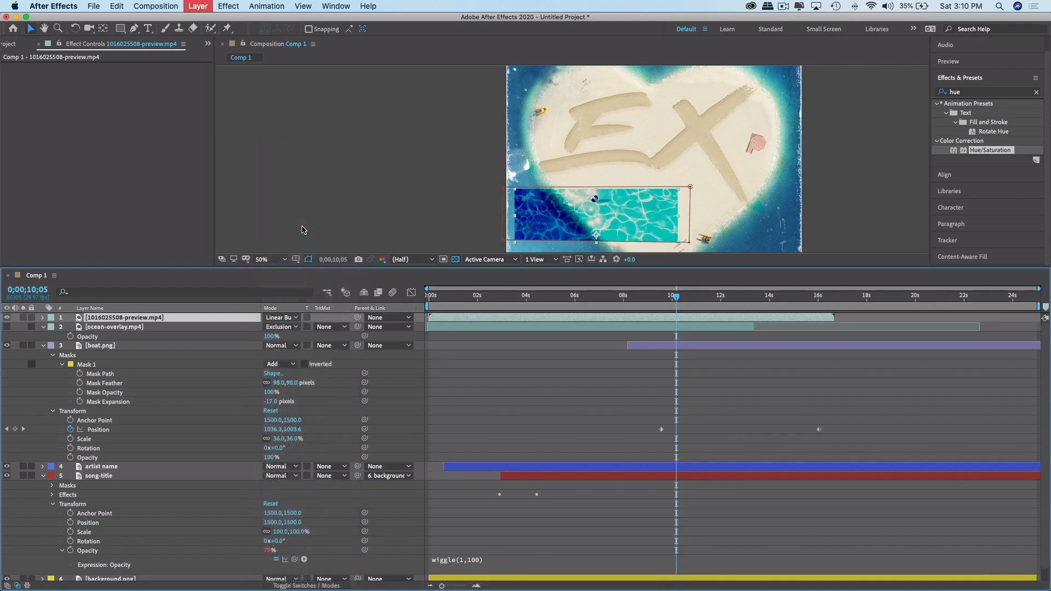
click(280, 319)
click(317, 356)
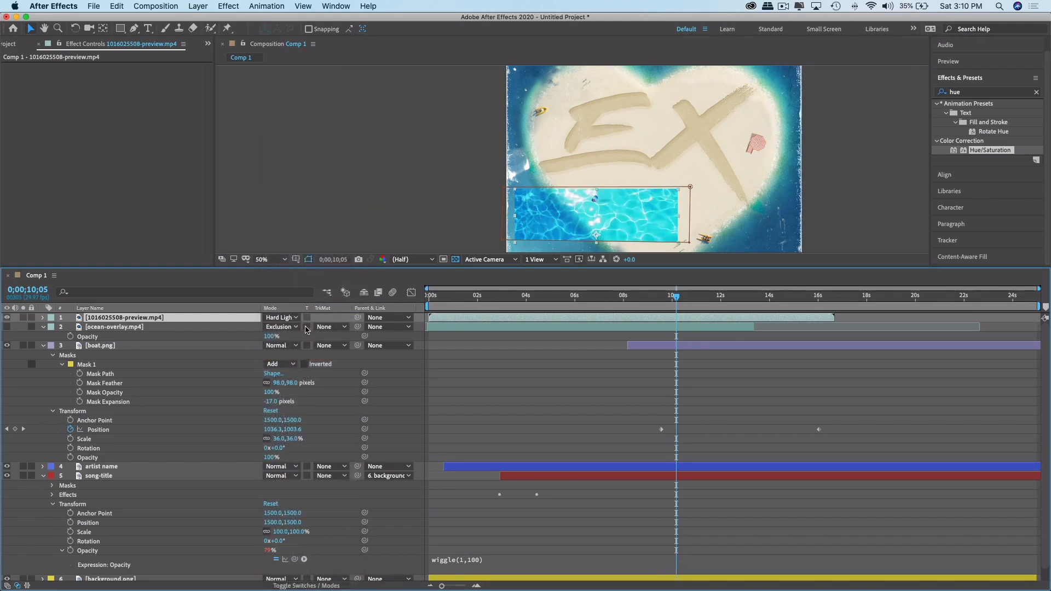
Try Linear Light, Vivid Light and Difference on the water clip, and return its blending mode to Lighten.
click(285, 328)
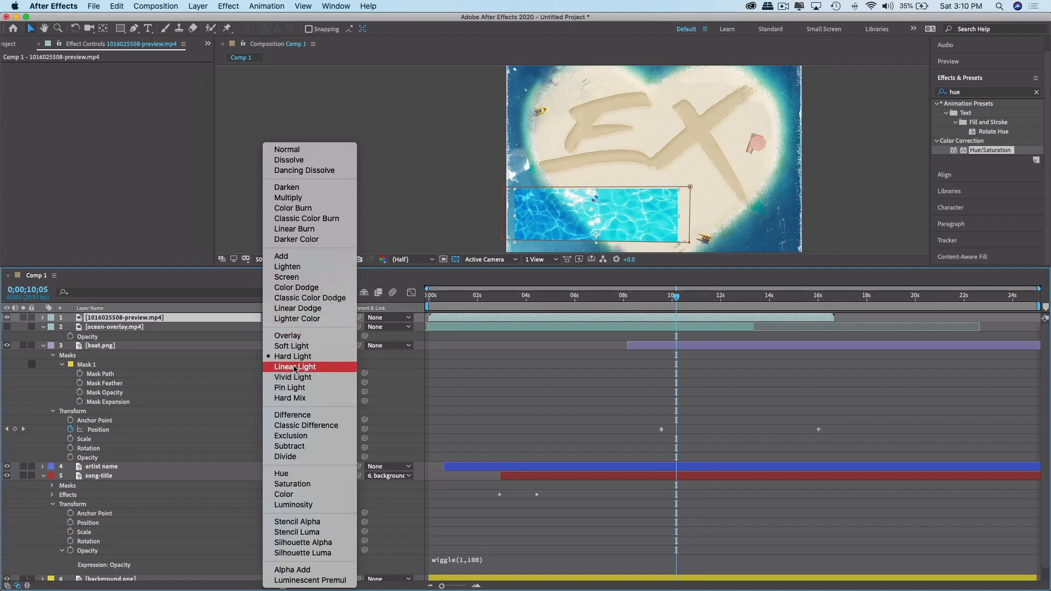
click(295, 367)
click(296, 322)
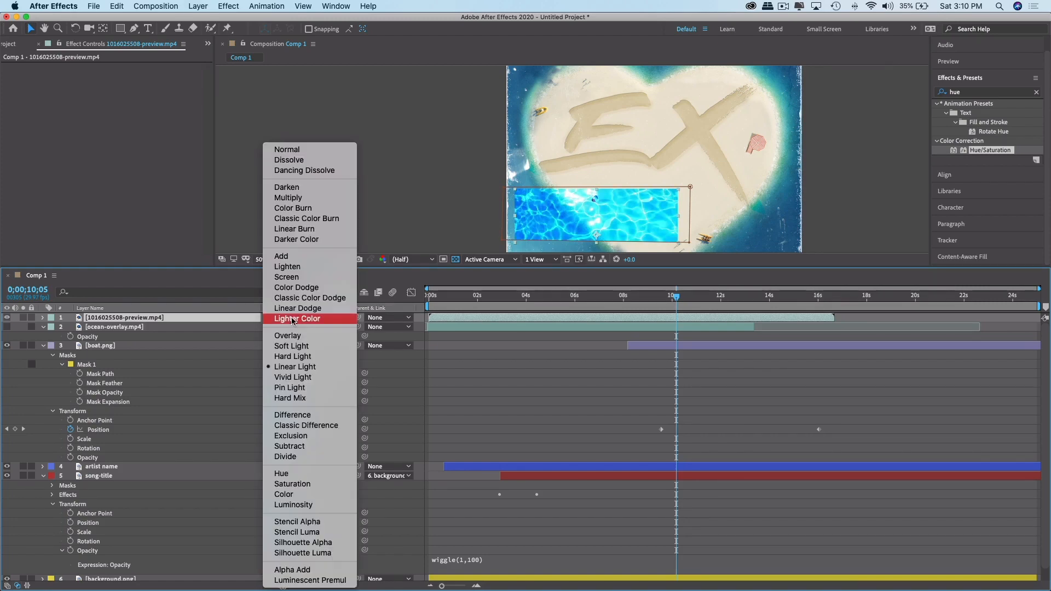
click(298, 377)
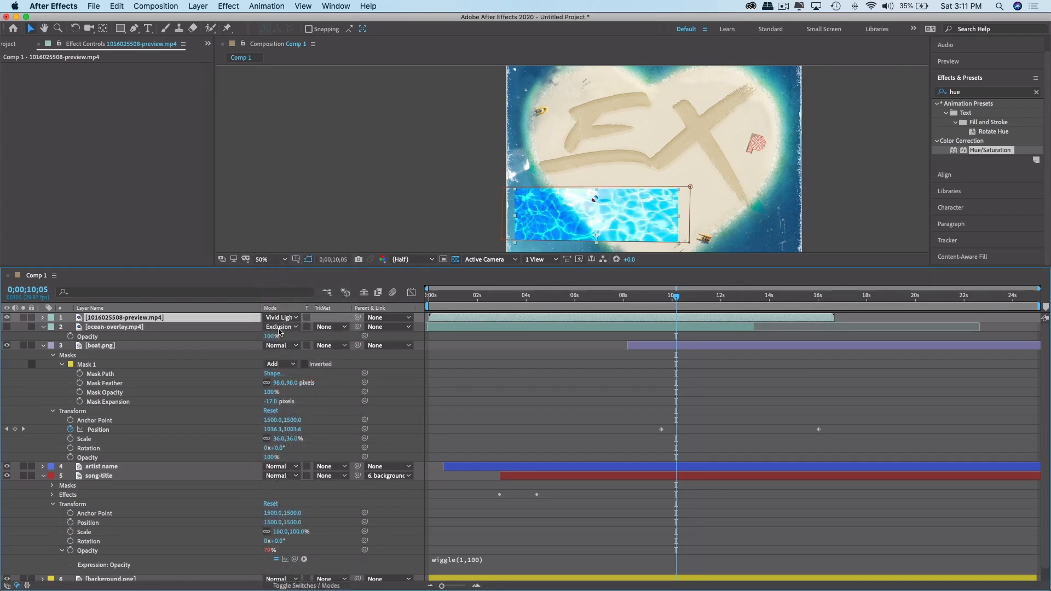
click(281, 319)
click(305, 415)
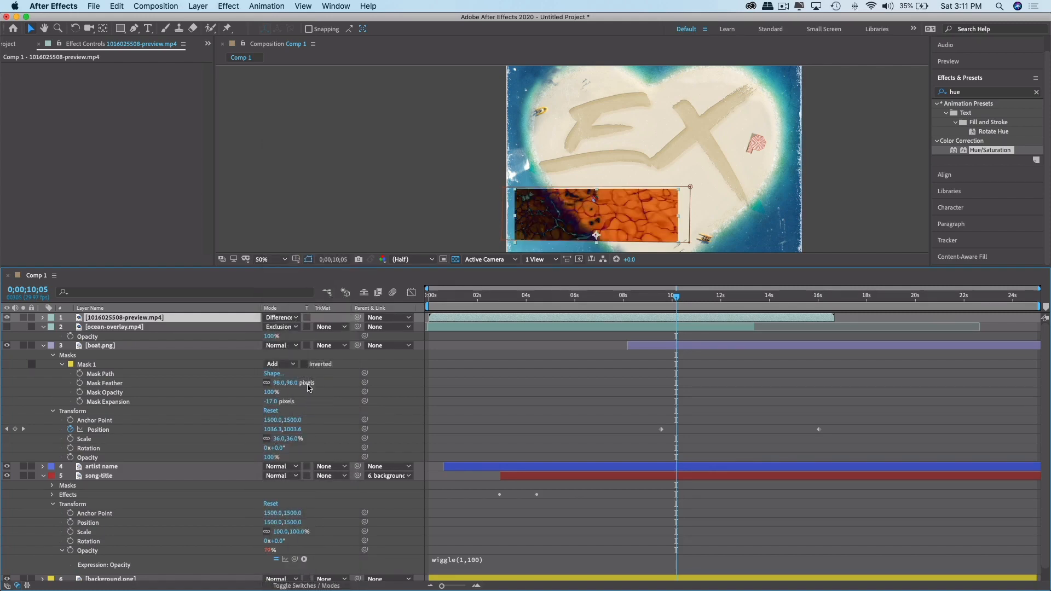
click(287, 319)
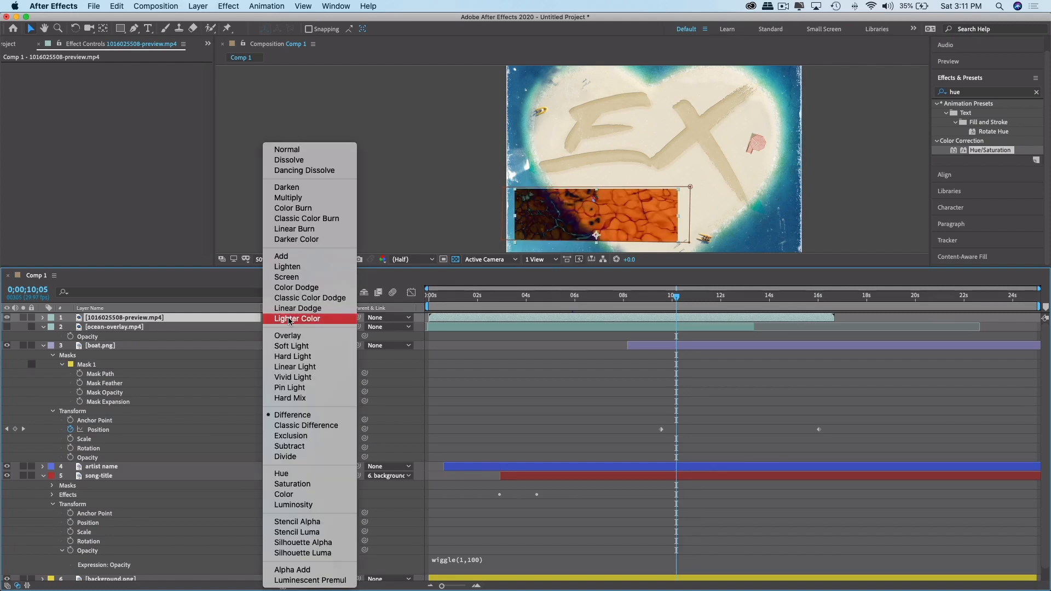
click(308, 264)
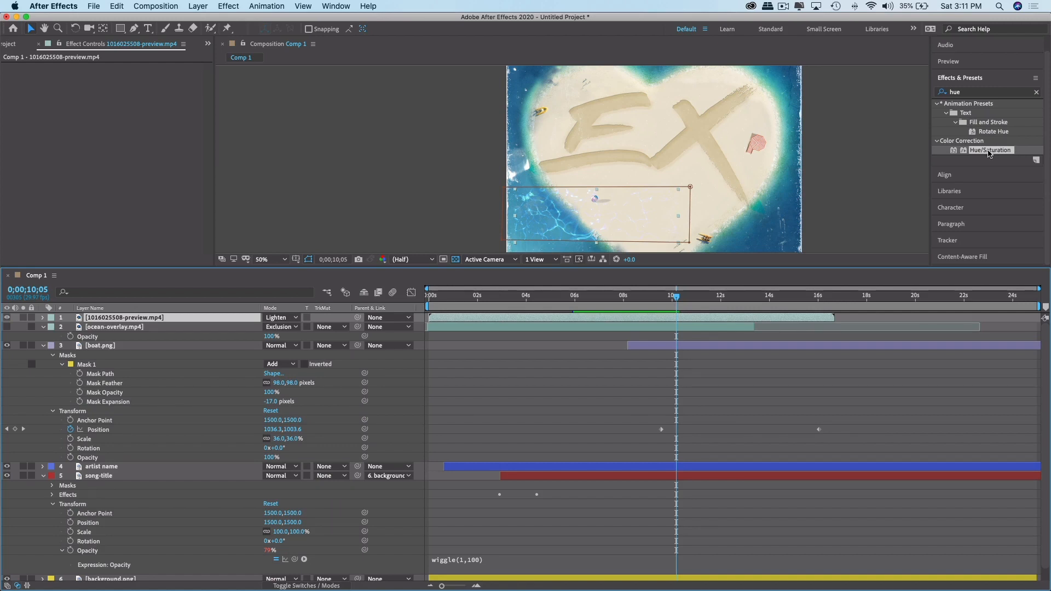
Apply Hue/Saturation to the water clip with Master Saturation at -24 and Master Lightness at 0, and preview it.
drag(990, 153, 204, 321)
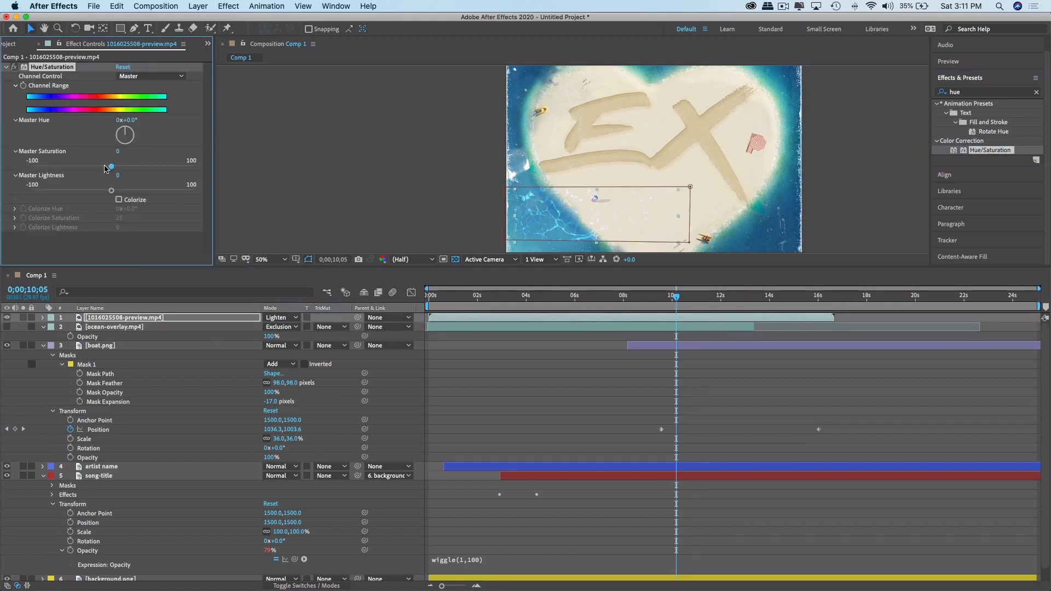
mouse_move(93, 167)
mouse_down()
mouse_move(28, 173)
mouse_move(153, 176)
mouse_move(100, 175)
mouse_up()
drag(105, 193, 108, 191)
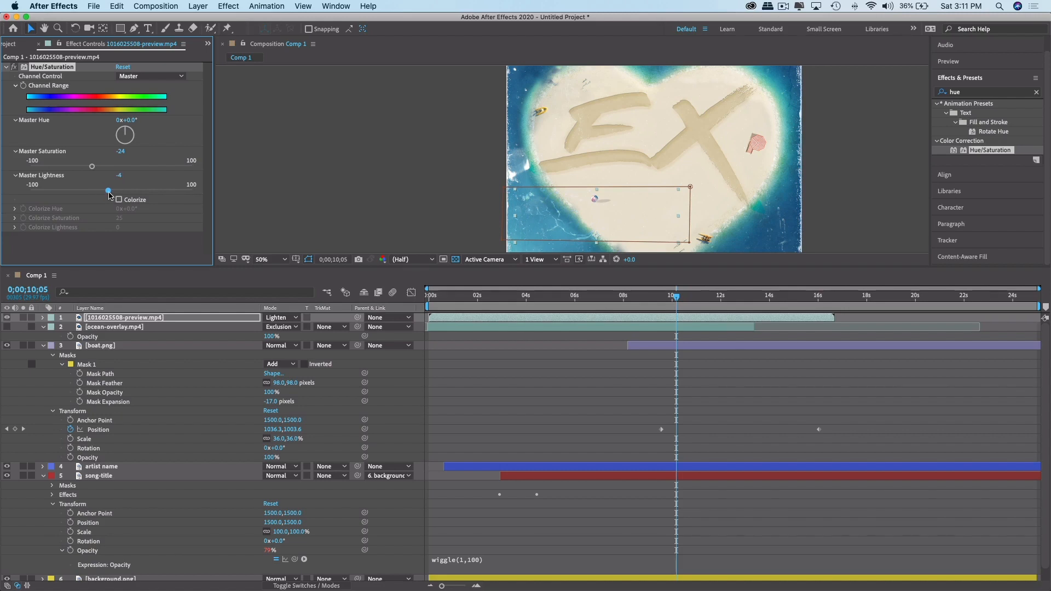
key(space)
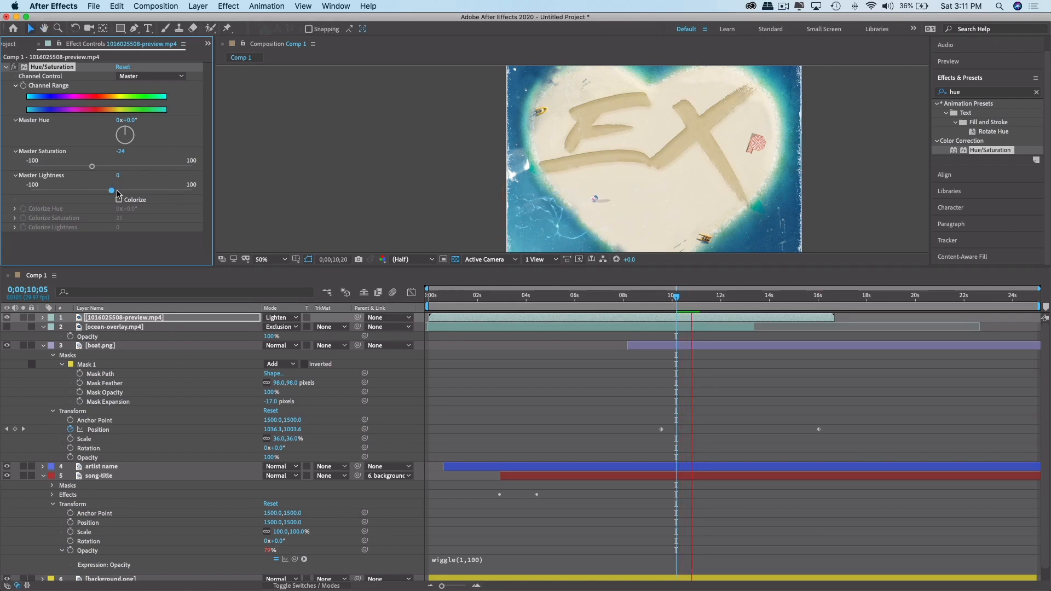
key(space)
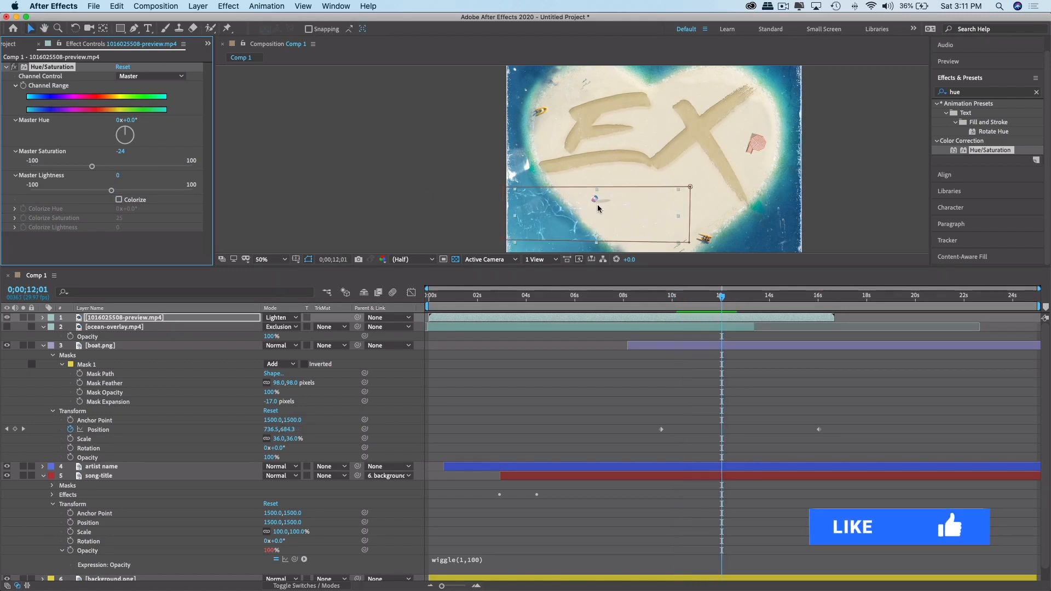
Scale the water clip to 51% and lower its opacity to 73%, previewing the result of each change.
click(44, 318)
click(53, 346)
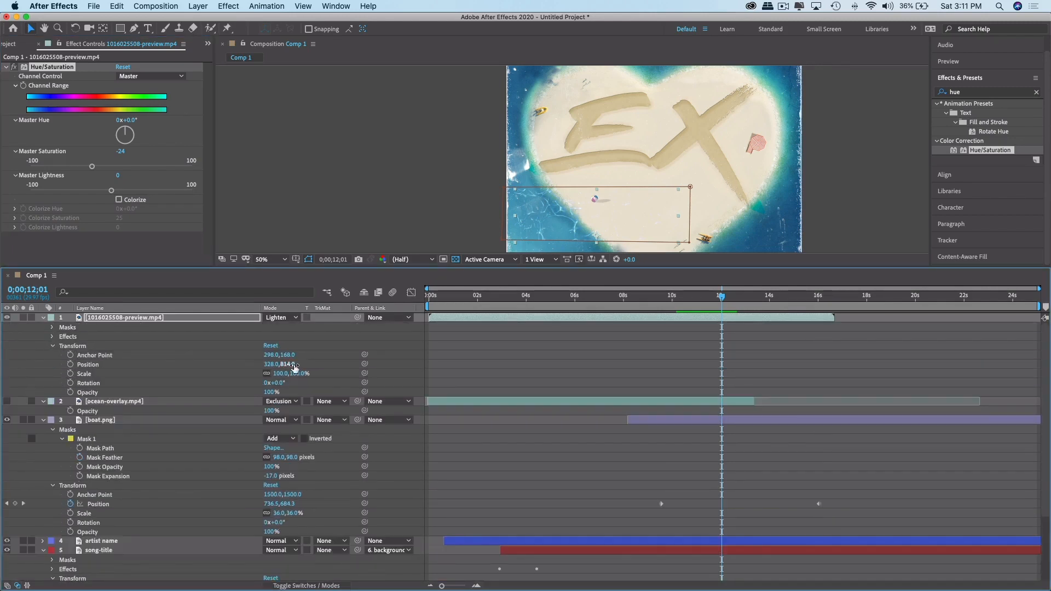
drag(296, 377, 277, 378)
key(space)
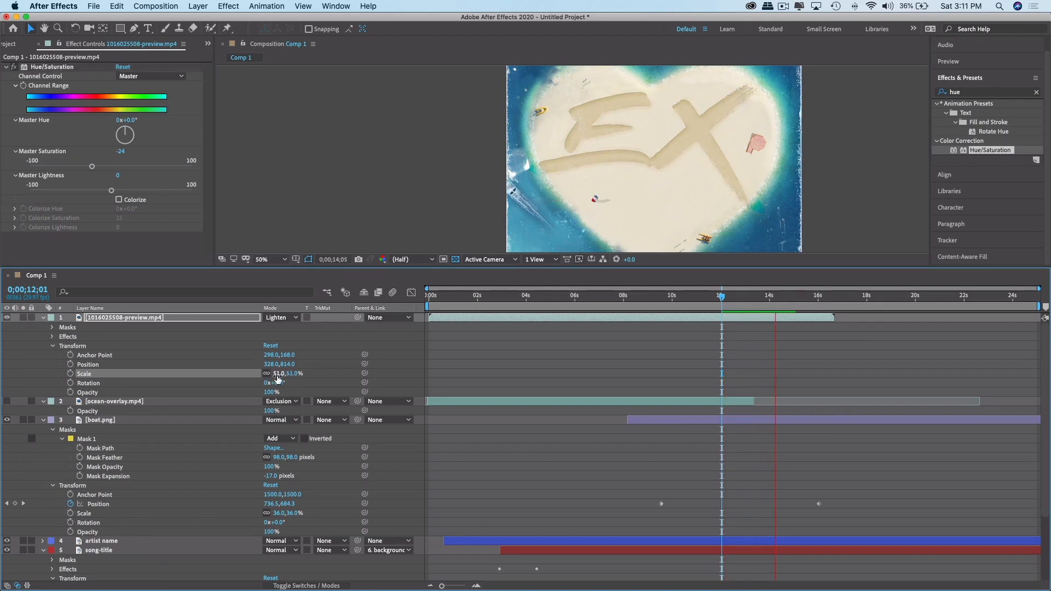
key(space)
drag(270, 393, 260, 394)
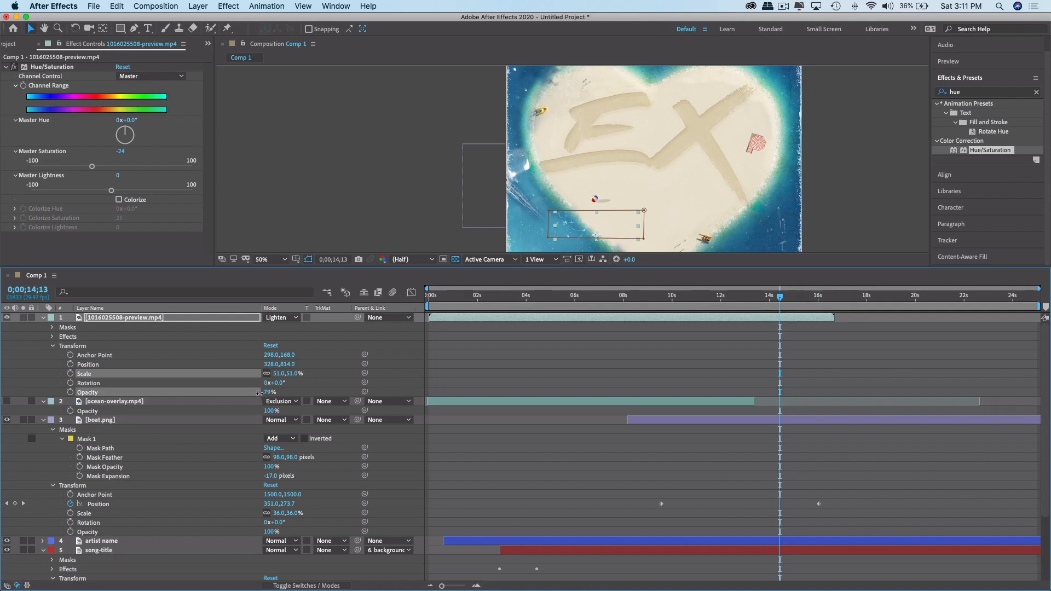
key(space)
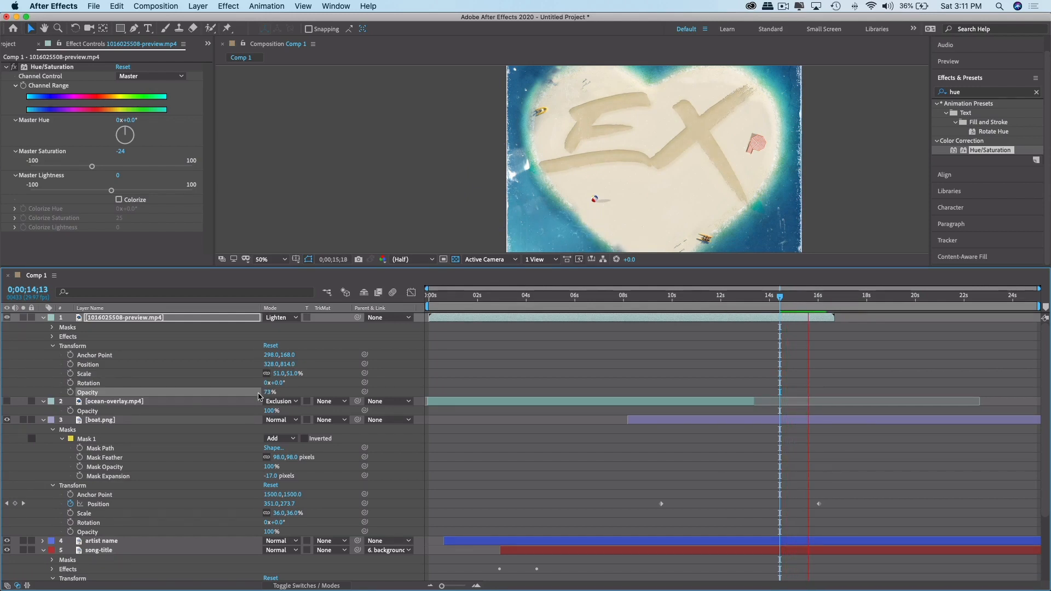
key(space)
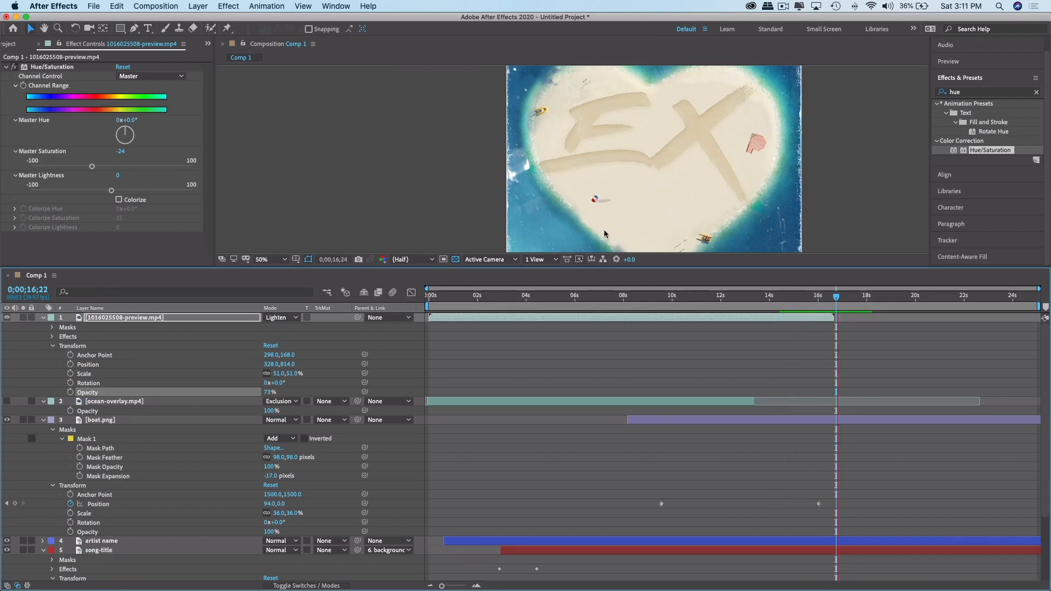
Move the water clip to about 162, 862, over the ocean near the artwork's left edge, and preview the full cover.
drag(506, 297, 495, 297)
click(561, 232)
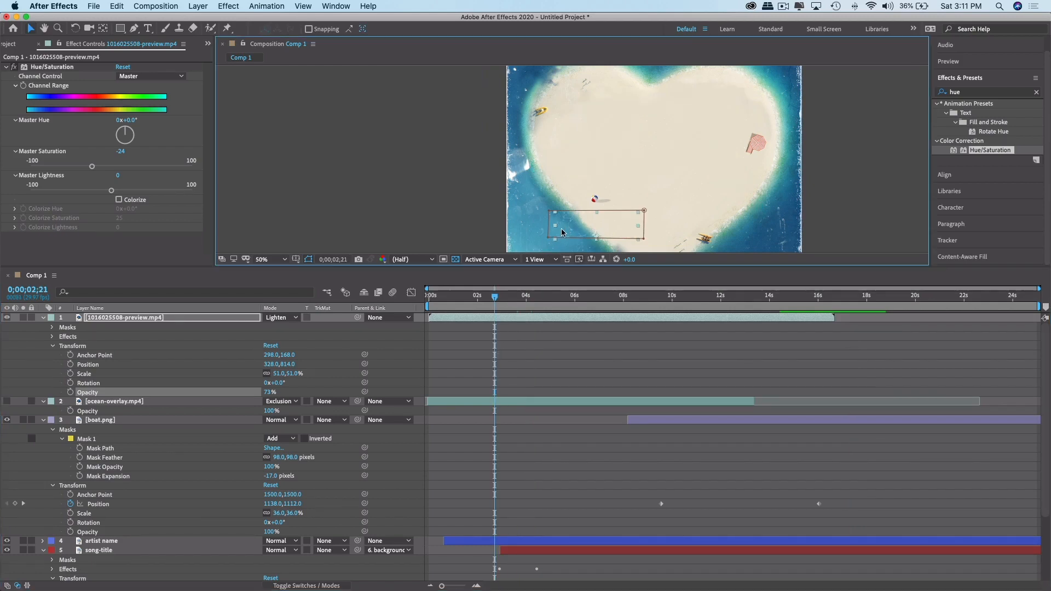
drag(562, 233, 517, 246)
key(space)
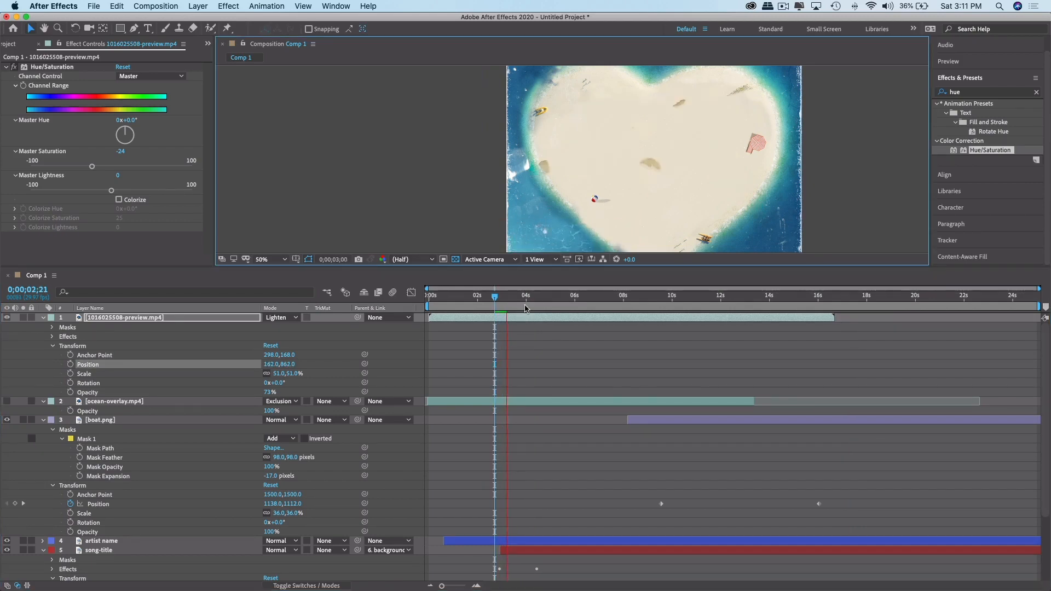
scroll(525, 308, down, 1)
scroll(564, 204, down, 2)
key(space)
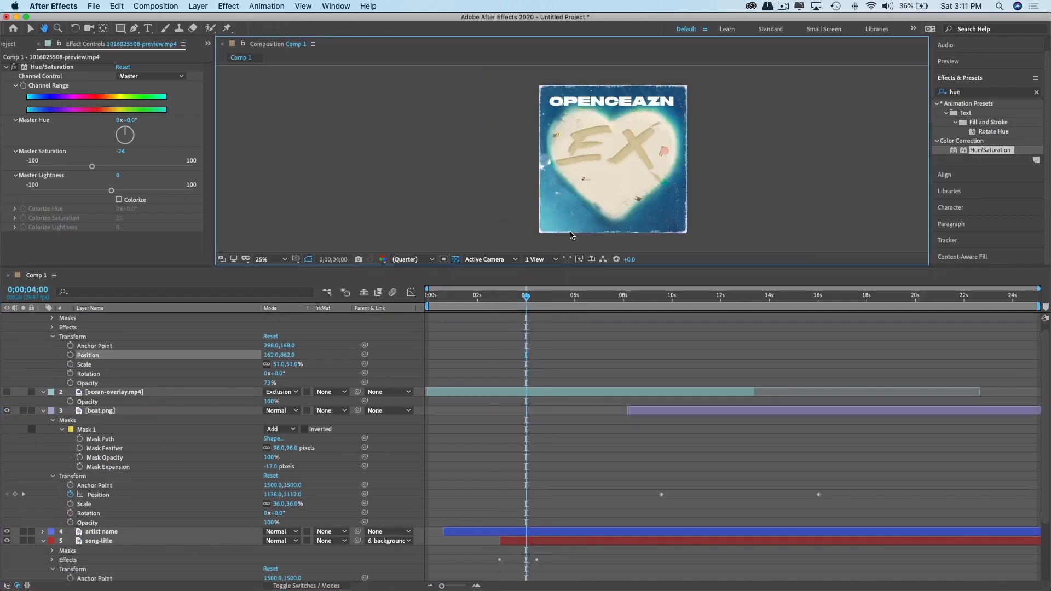
Preview the full cover, raise the water clip's opacity to 79%, and play it again.
key(space)
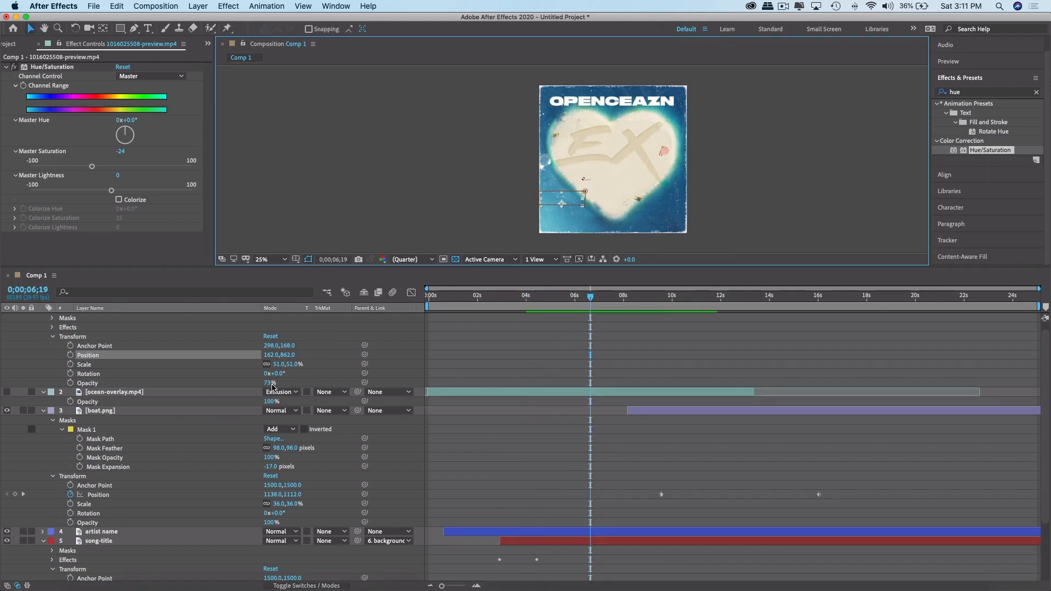
click(271, 383)
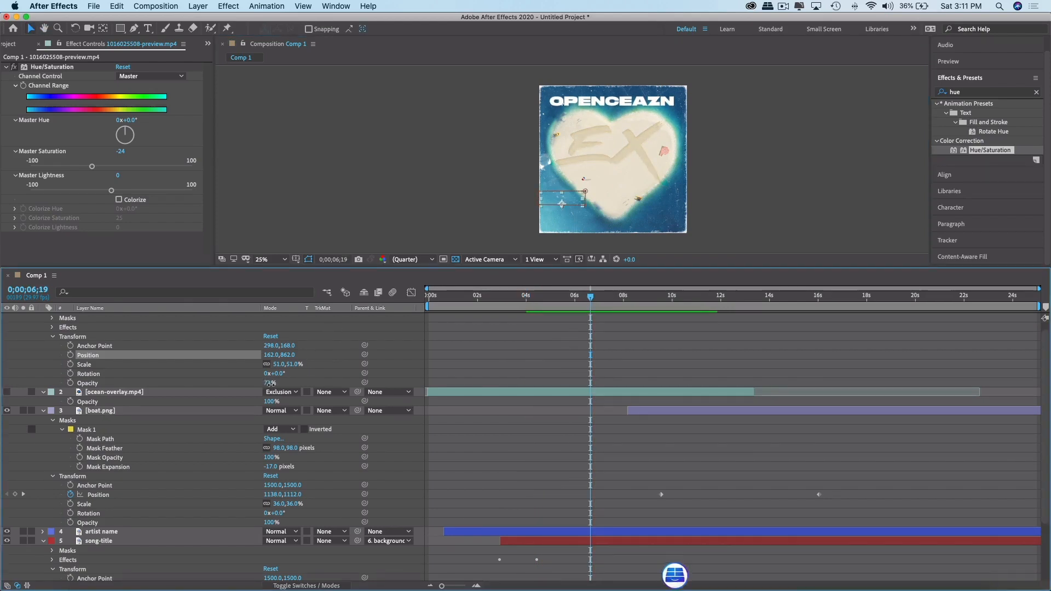
drag(271, 384, 272, 386)
key(space)
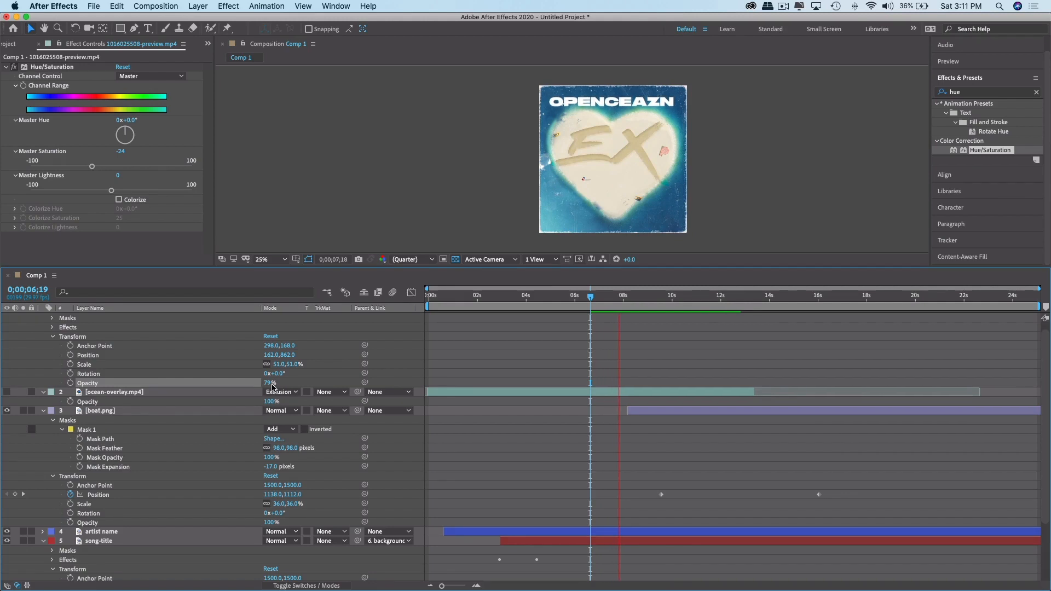
key(space)
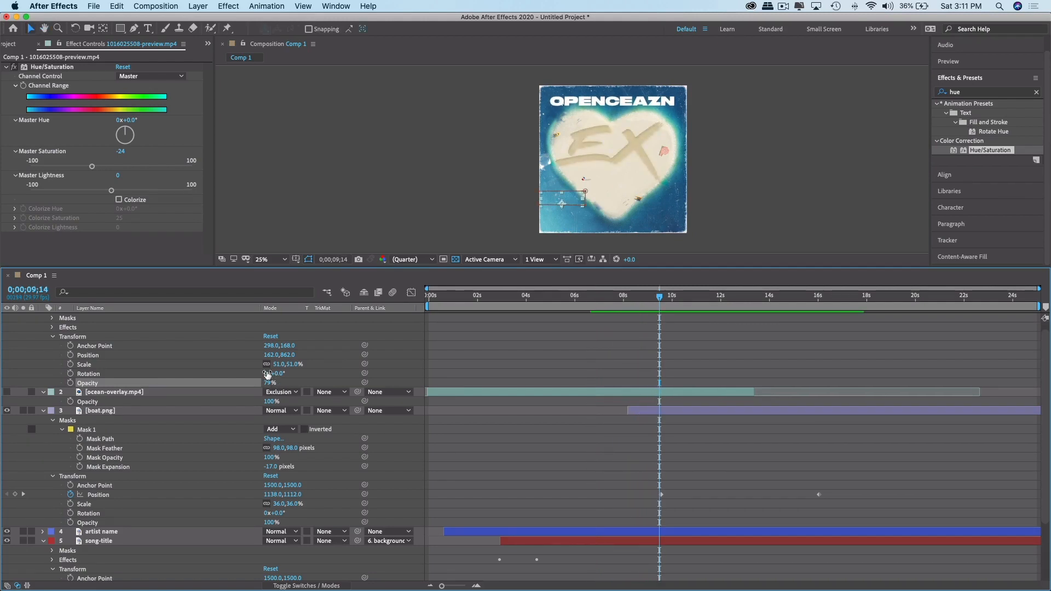
Set the water clip's Mask 1 feather to 296 pixels and preview how its edges blend into the ocean.
click(52, 327)
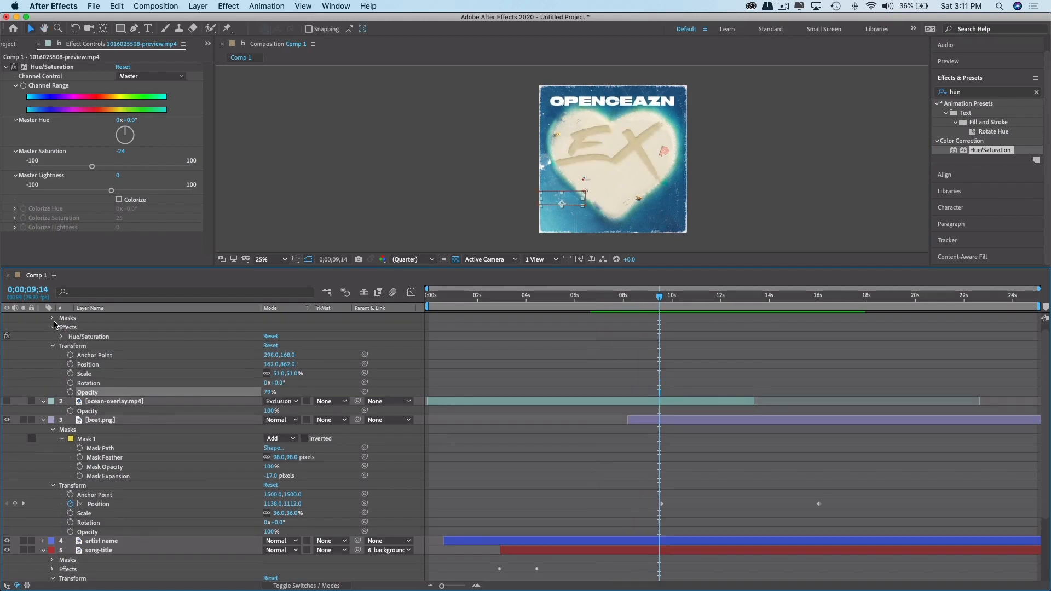
click(52, 318)
click(61, 328)
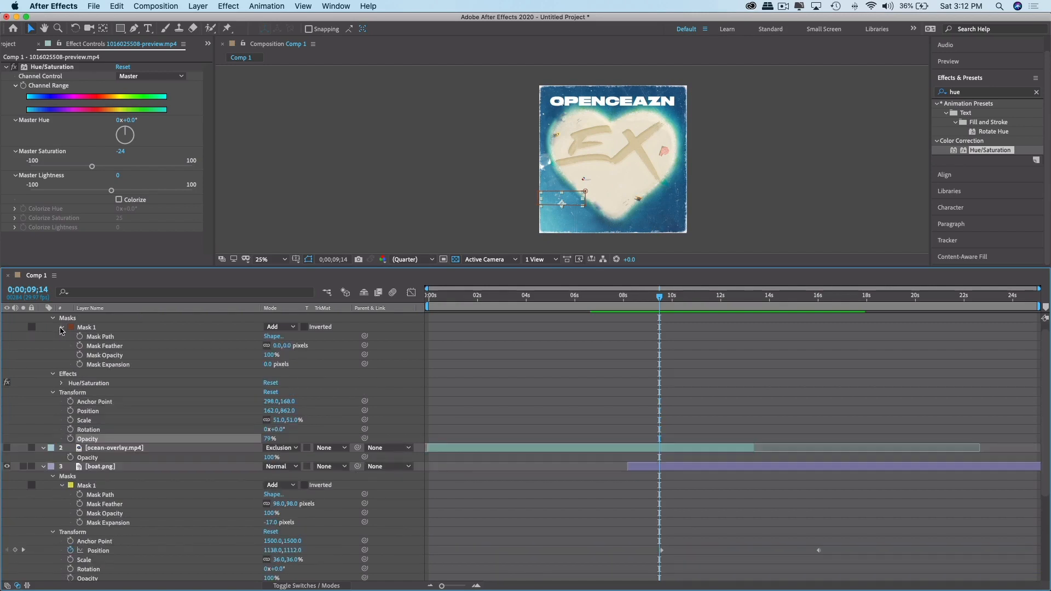
scroll(571, 162, up, 4)
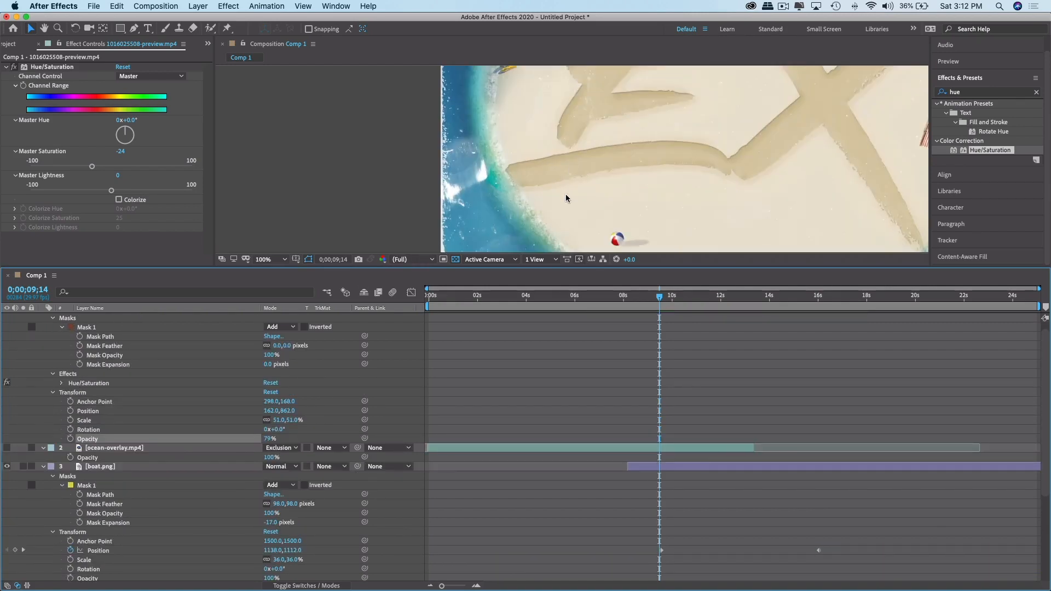
scroll(566, 181, down, 2)
drag(567, 167, 569, 114)
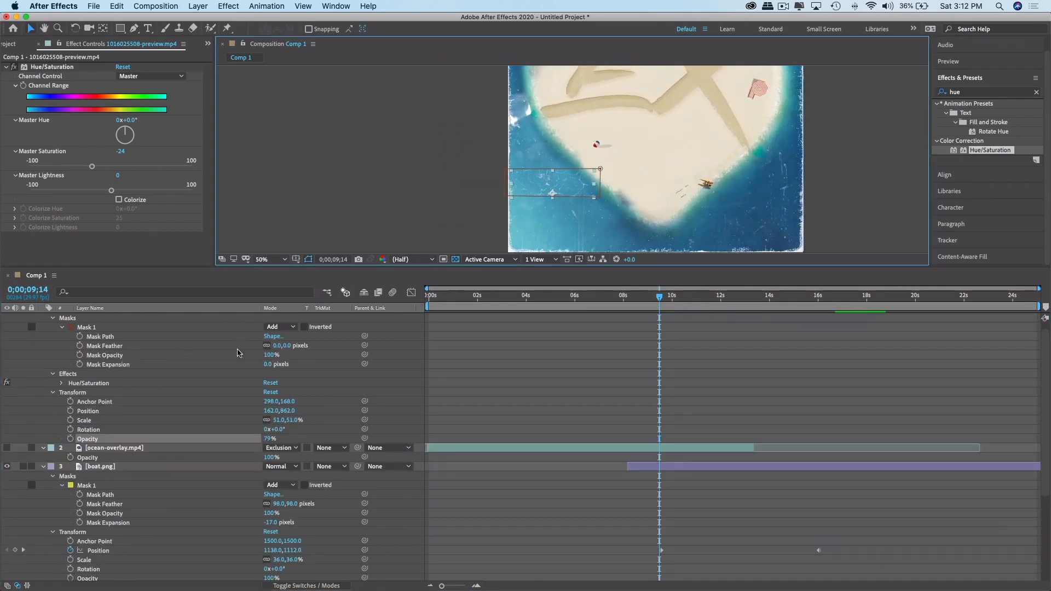
drag(294, 352, 294, 350)
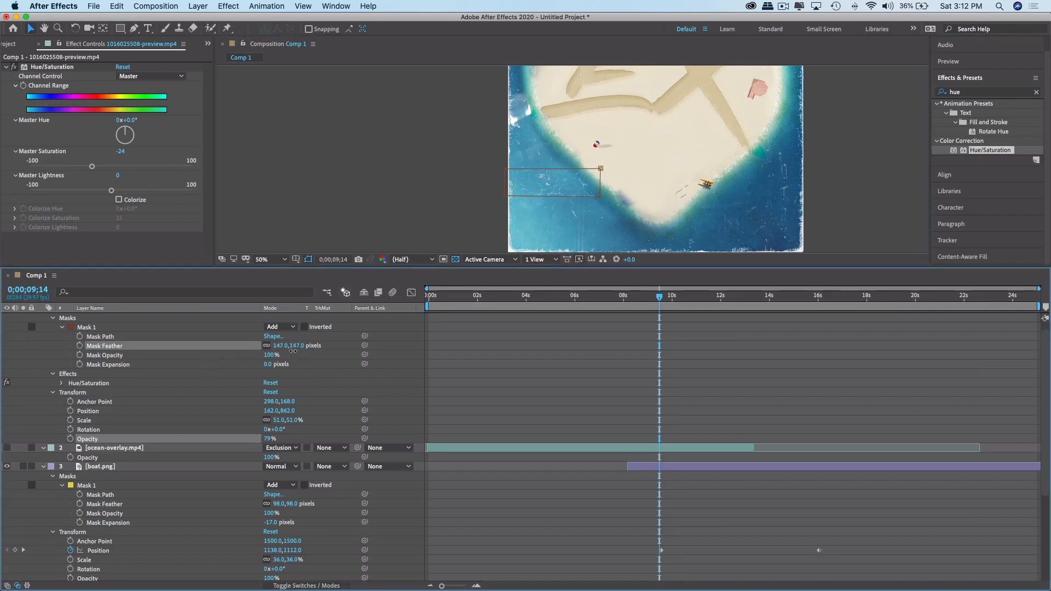
key(space)
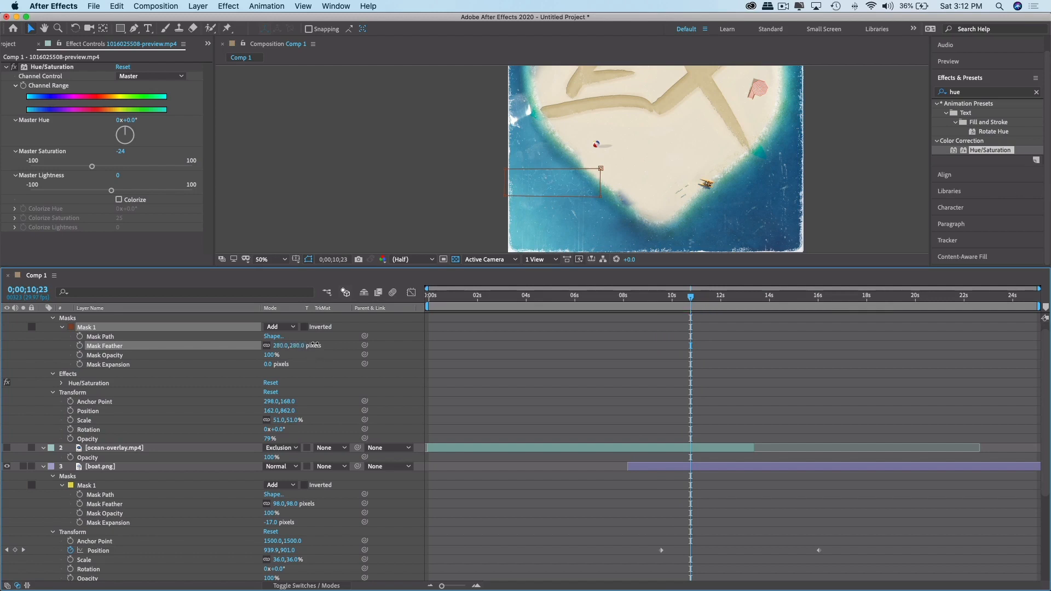
drag(298, 345, 319, 346)
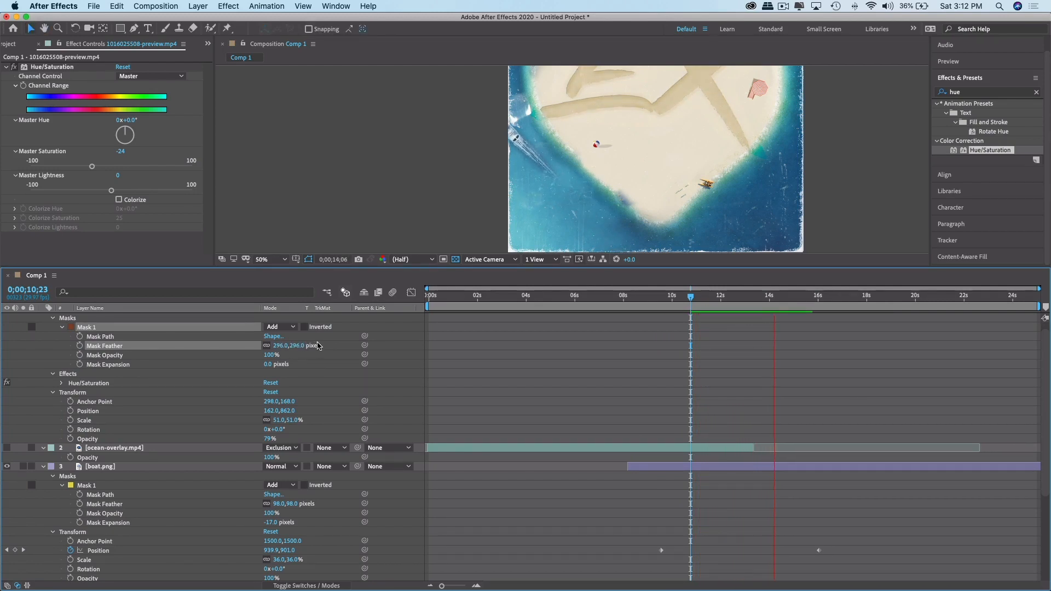
key(space)
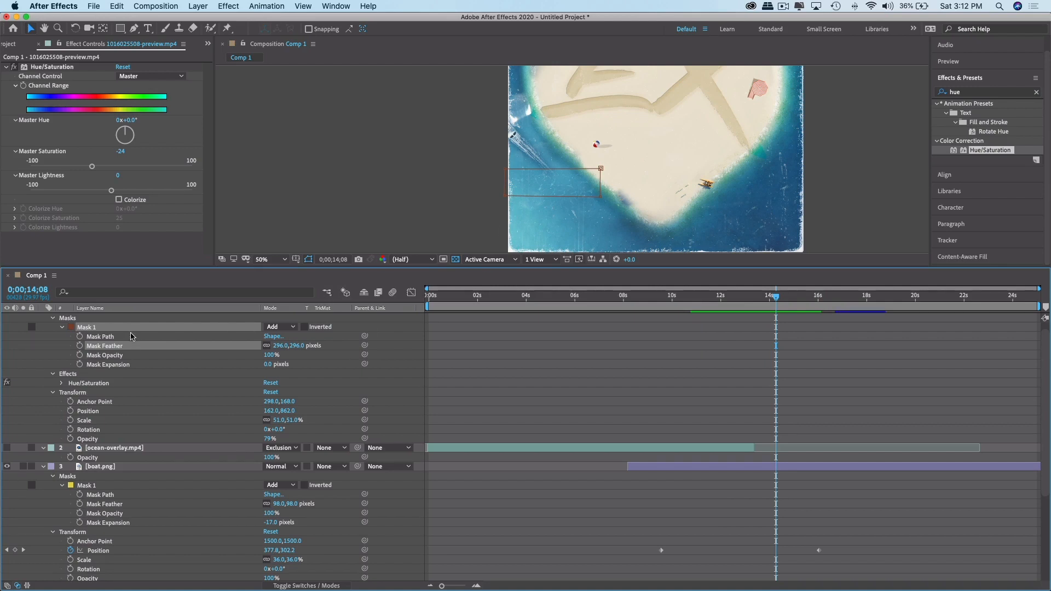
Duplicate the water clip's mask and rename the clip's layer as "water texure".
scroll(131, 336, up, 1)
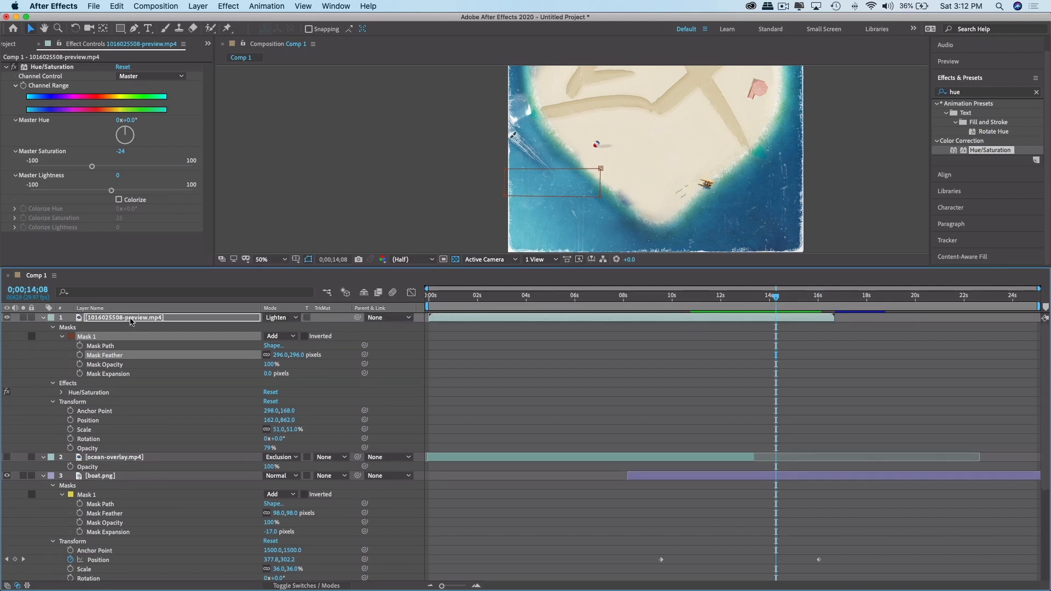
key(super+d)
right_click(133, 318)
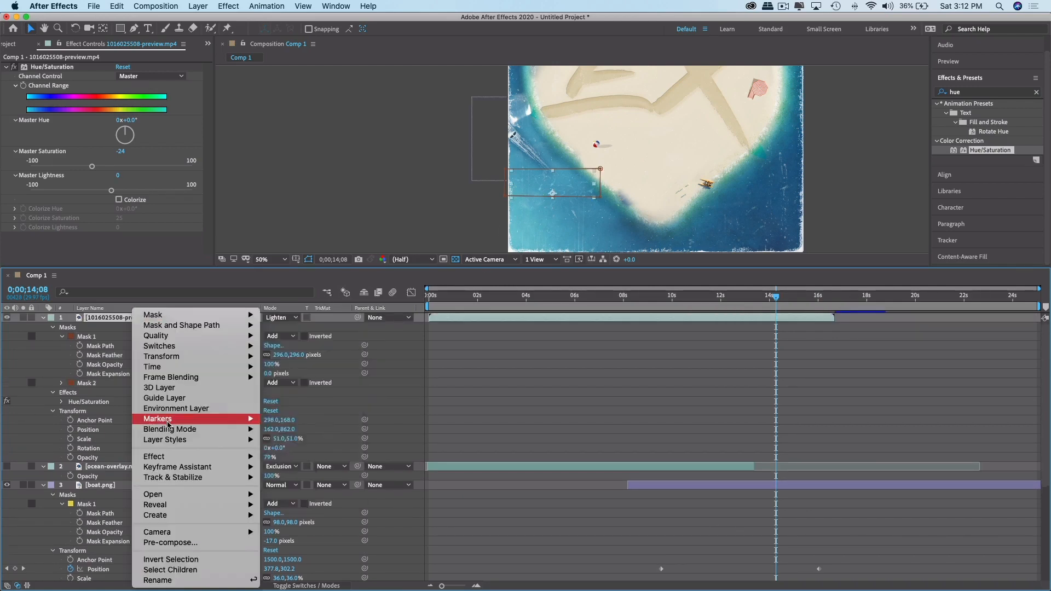
click(179, 581)
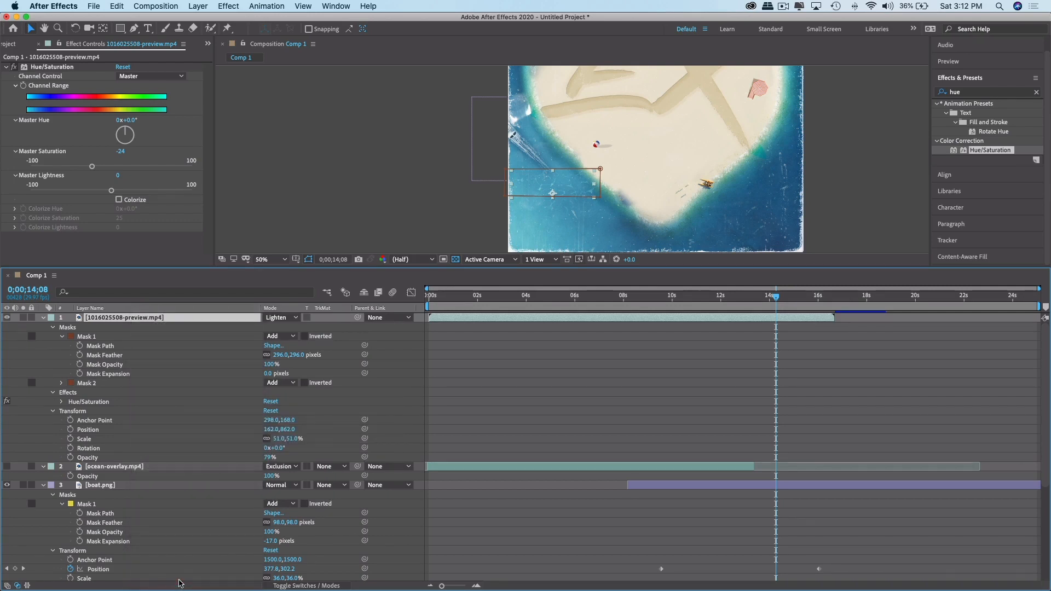
text(water texure)
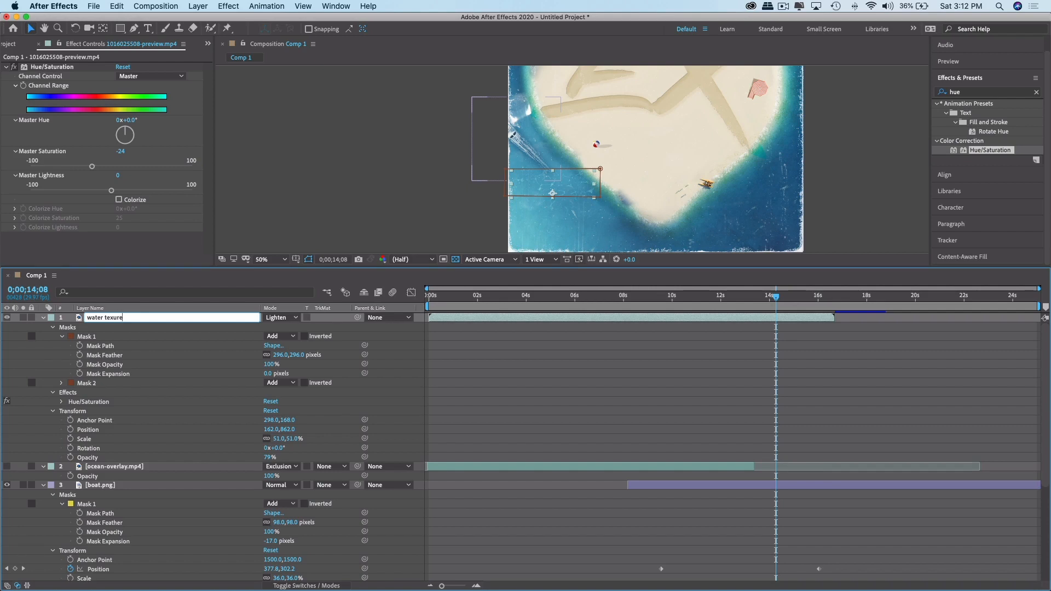
key(Return)
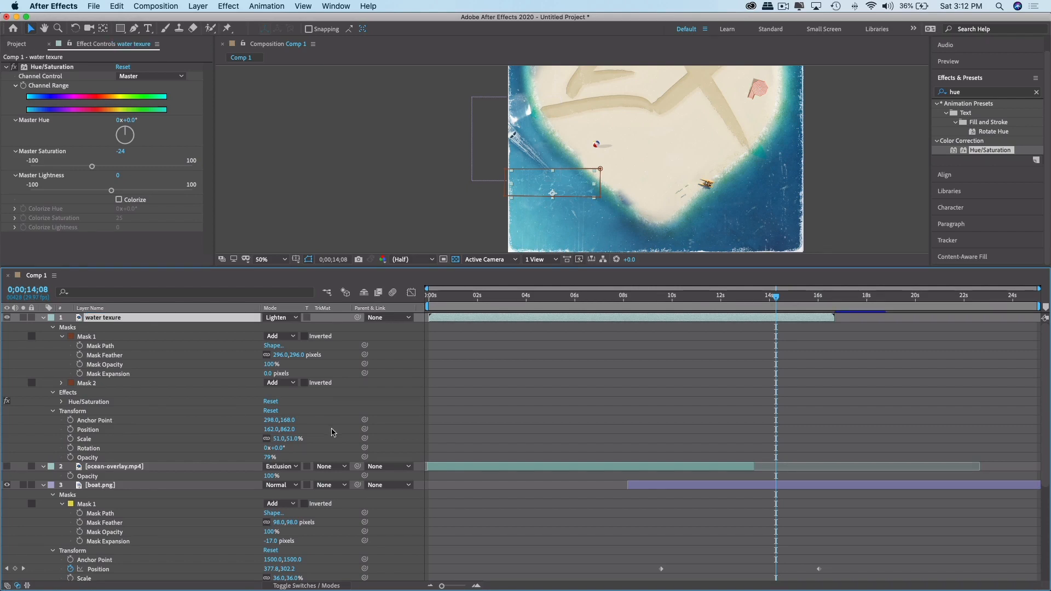
Rename the hidden ocean-overlay.mp4 layer as "water-texture".
click(124, 468)
right_click(125, 472)
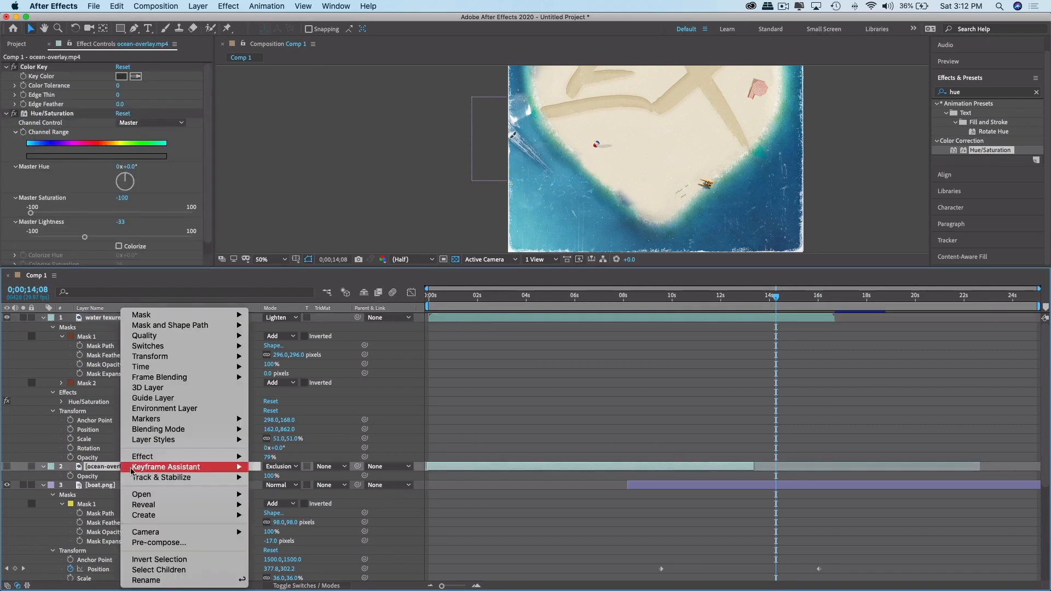
click(164, 574)
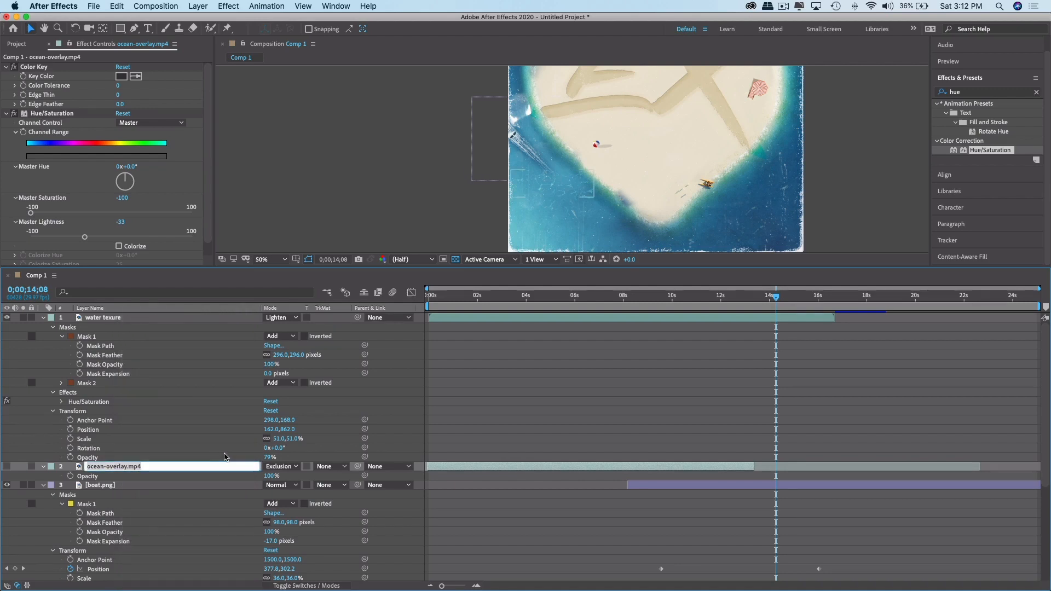
text(water-texture)
key(Return)
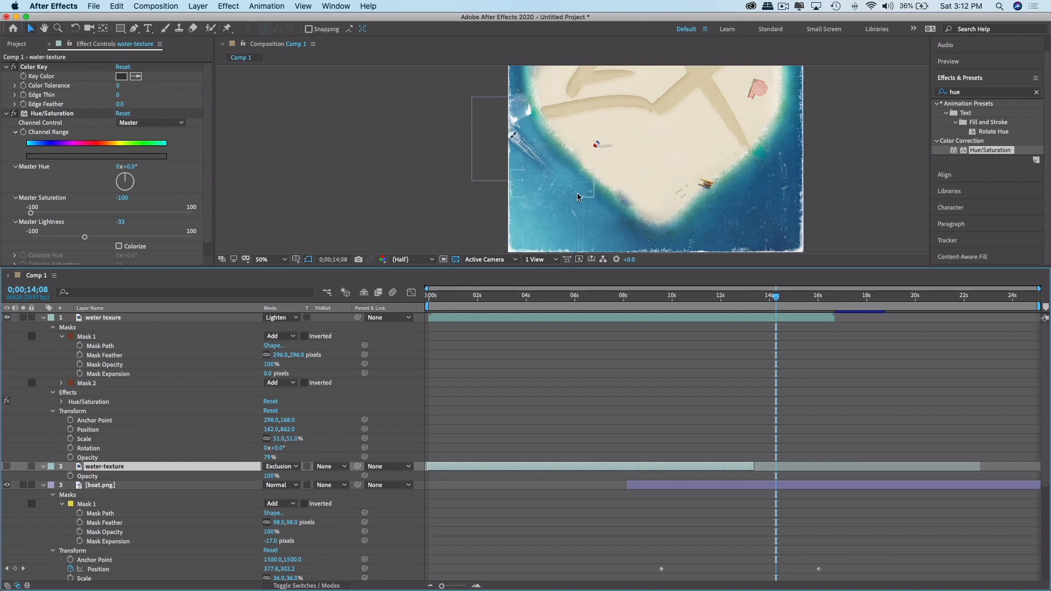
Move the water texure layer to about 168, 864 and preview the animation.
click(593, 217)
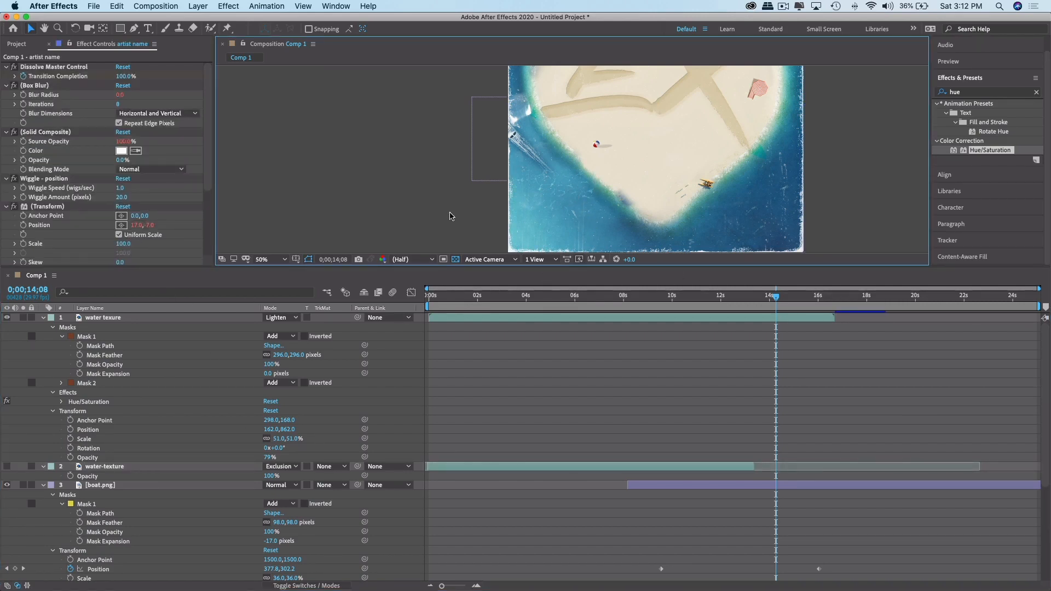
click(554, 195)
click(120, 319)
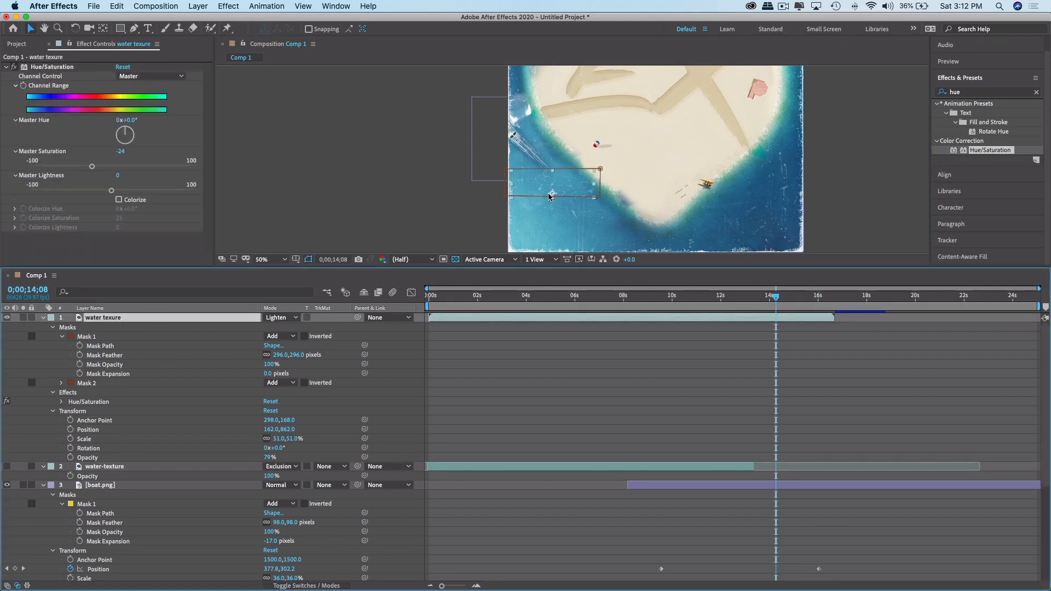
mouse_move(569, 183)
mouse_down()
mouse_move(570, 212)
mouse_move(571, 183)
mouse_up()
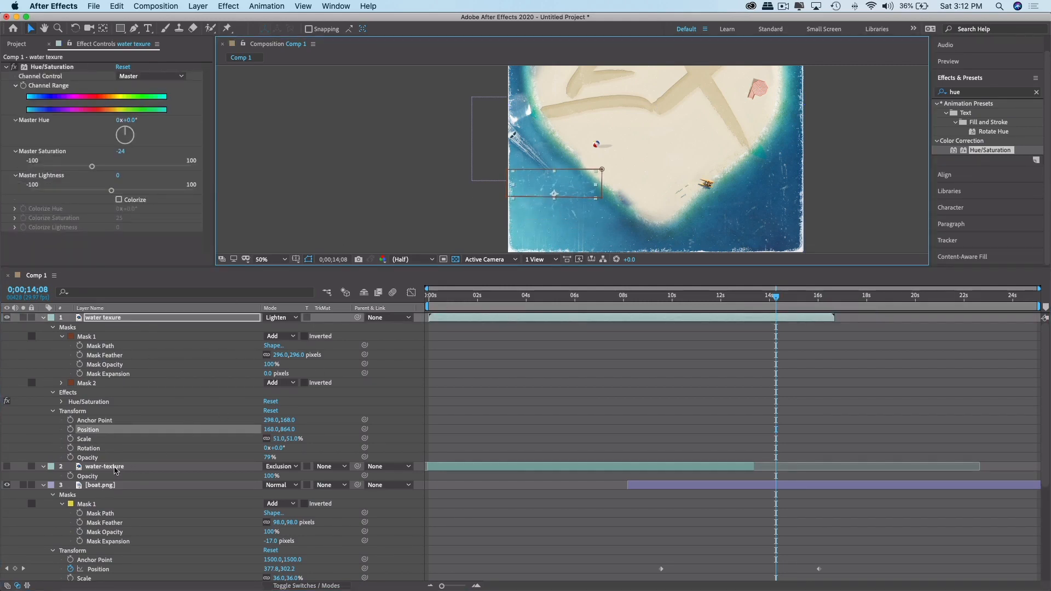
click(7, 474)
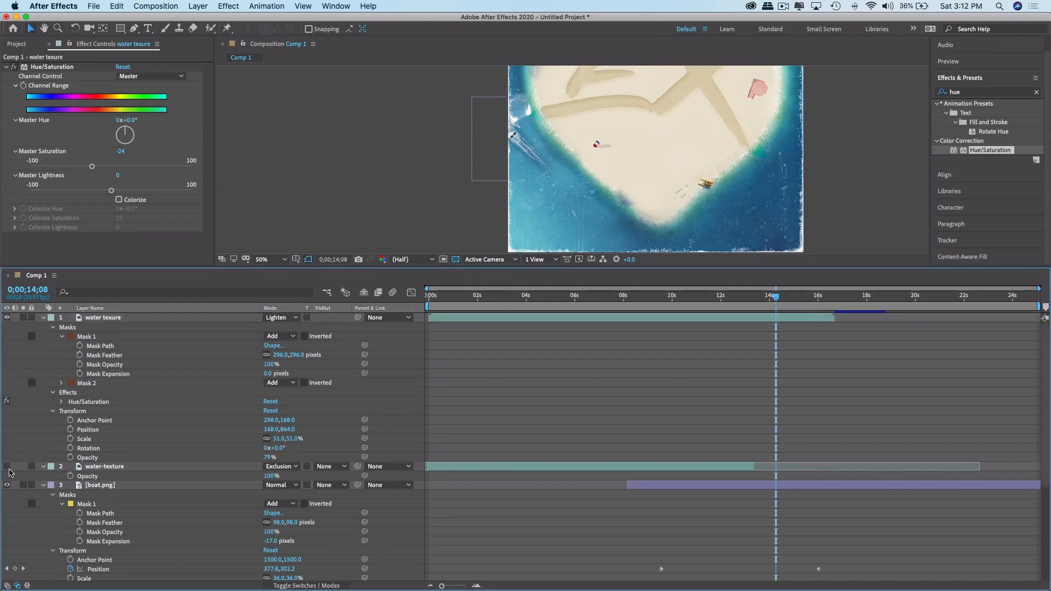
key(space)
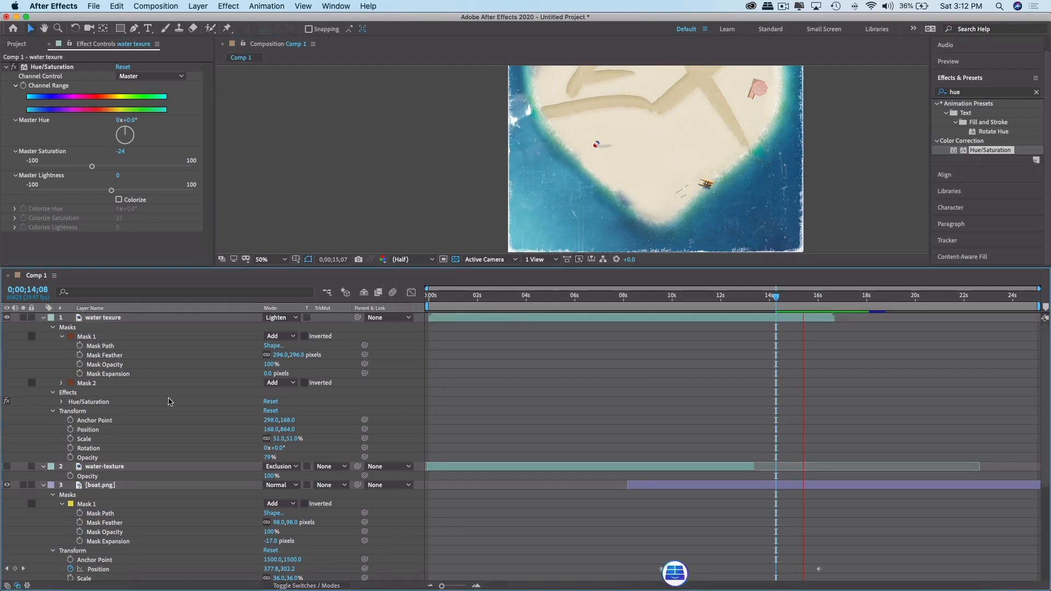
key(space)
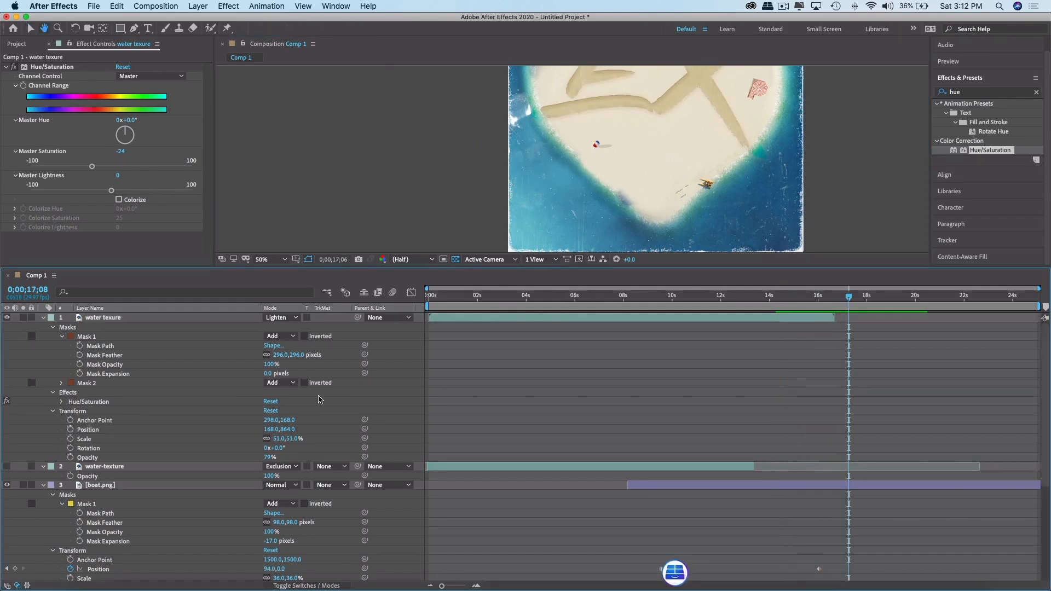
Slide the water-texture layer to start at about 10 s and move the water texure clip to about 120, 814.
click(112, 319)
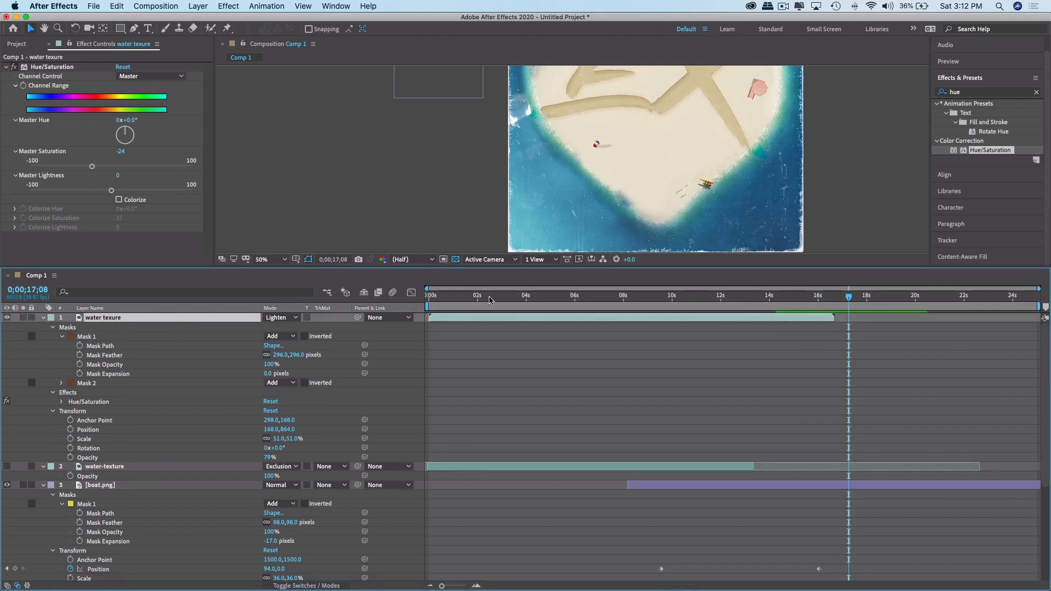
drag(430, 300, 569, 308)
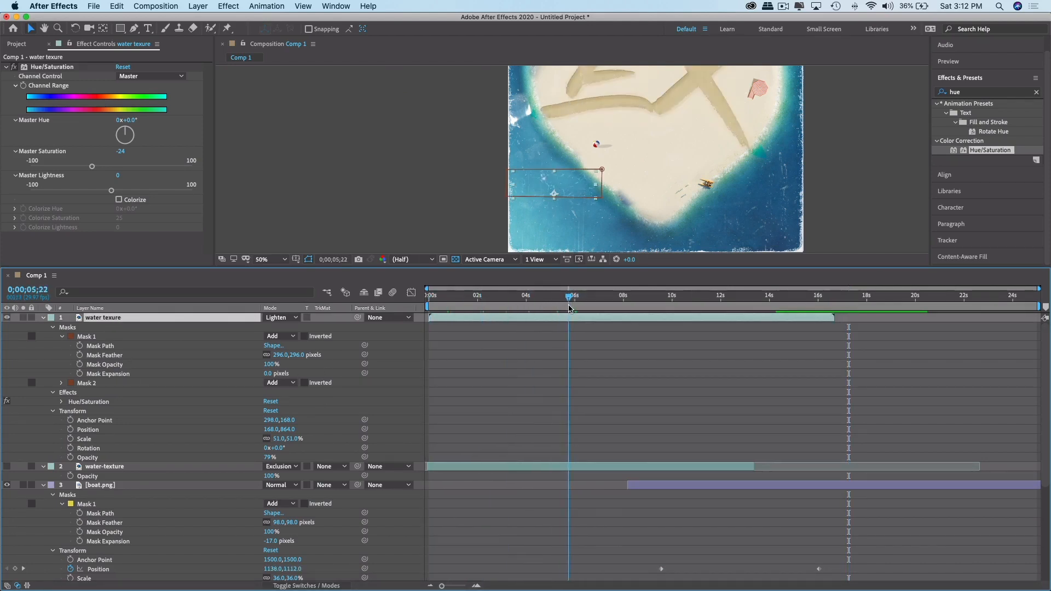
drag(669, 476, 901, 464)
drag(564, 193, 551, 178)
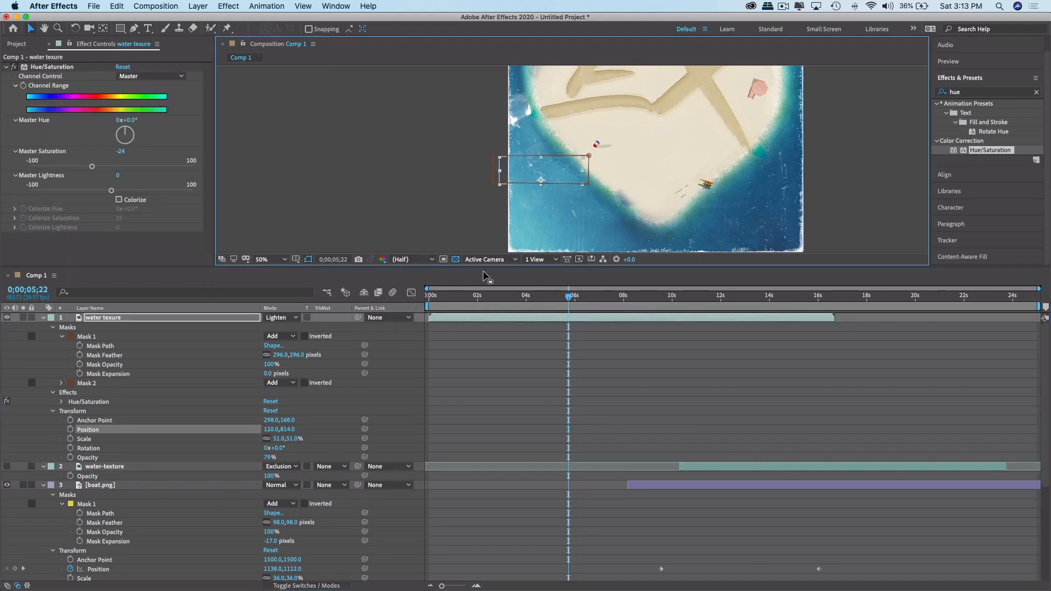
Move the water texure clip to about 164, 990 near the artwork's lower-left corner and delete the water-texture layer.
click(107, 468)
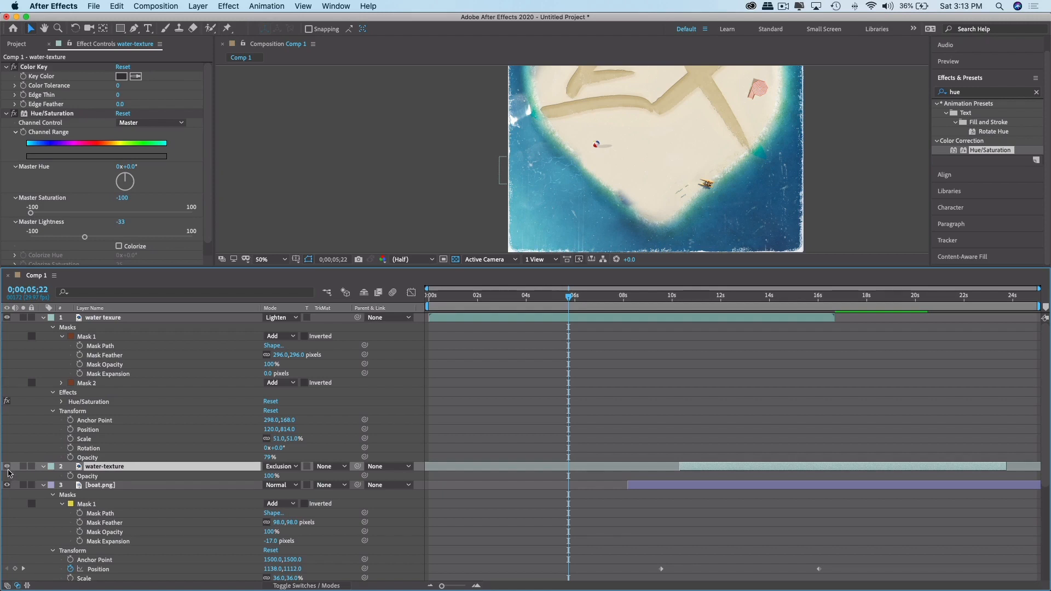
click(166, 317)
drag(542, 181, 554, 229)
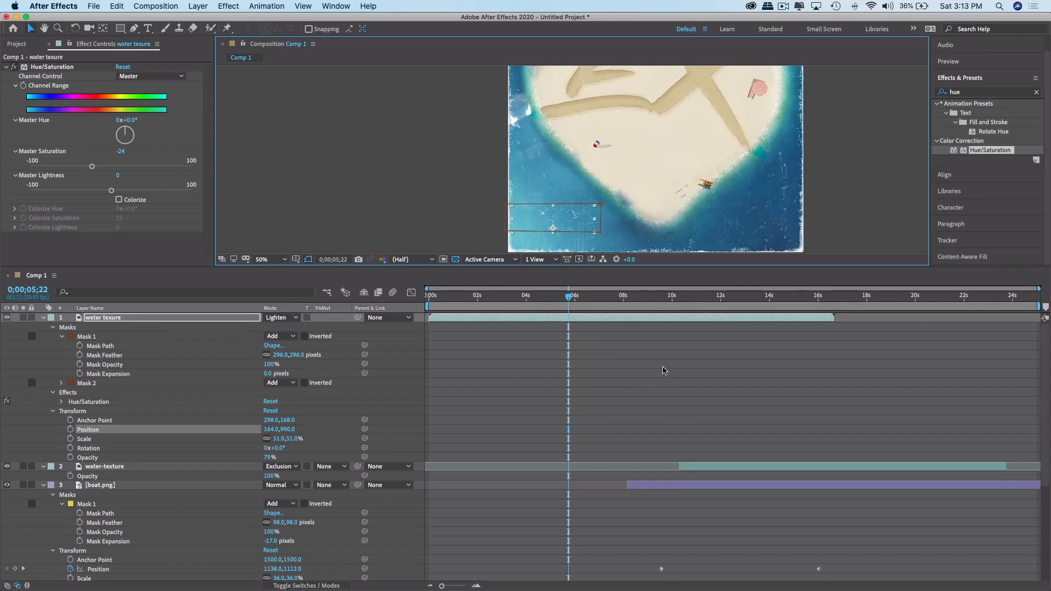
drag(706, 469, 450, 470)
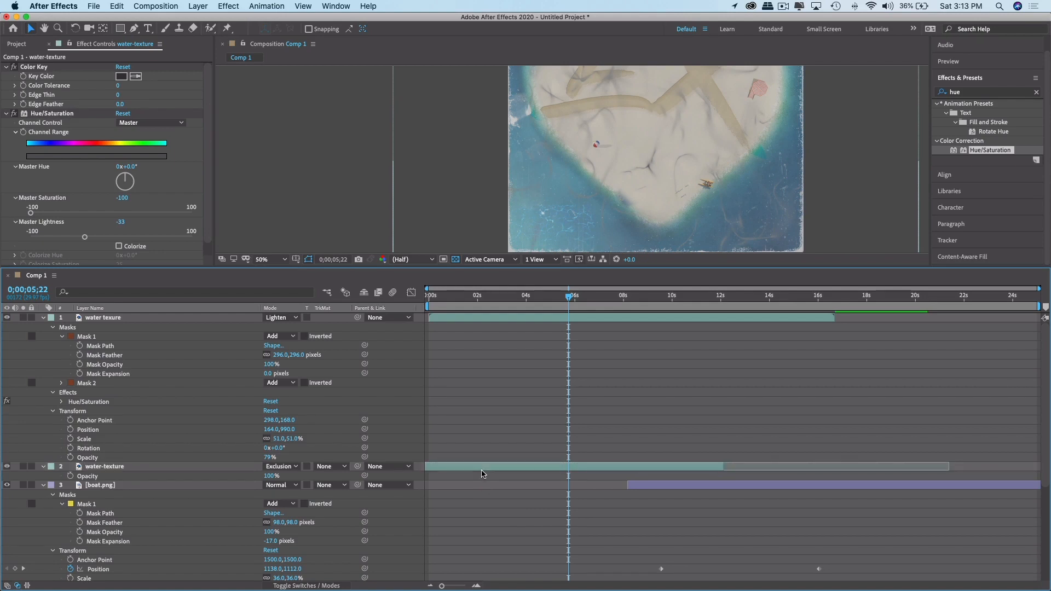
key(Delete)
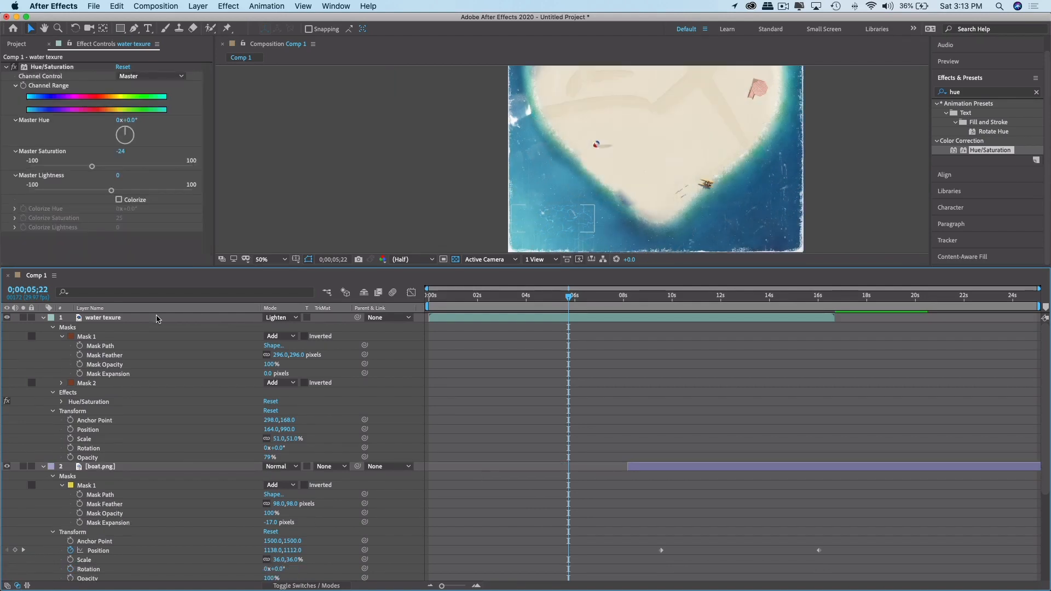
Duplicate the water texure layer, place the copy over the ocean above the original, and preview both.
click(160, 318)
key(super+d)
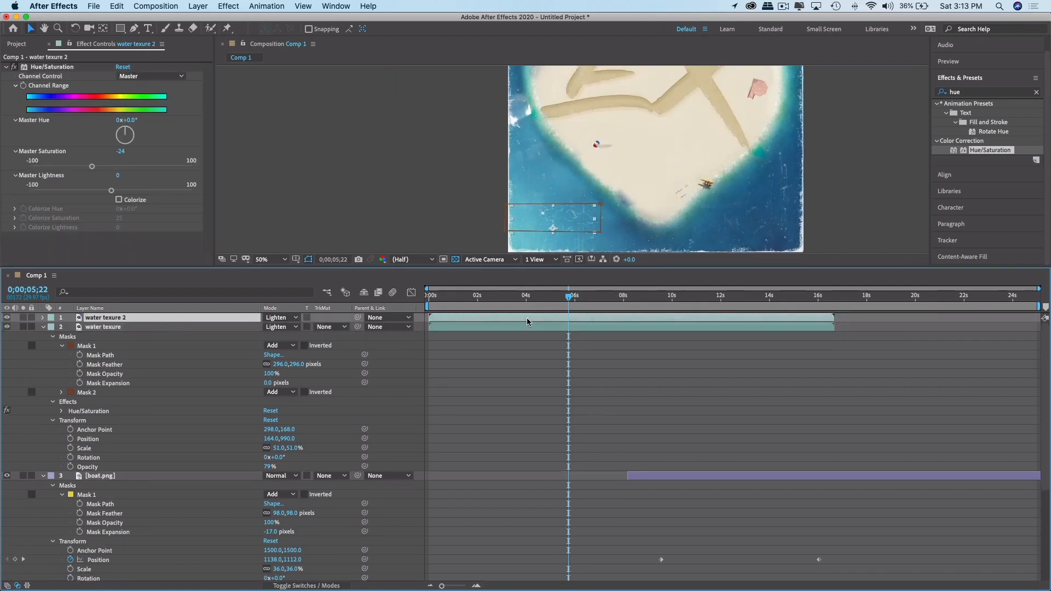
drag(528, 322, 523, 319)
drag(571, 217, 567, 182)
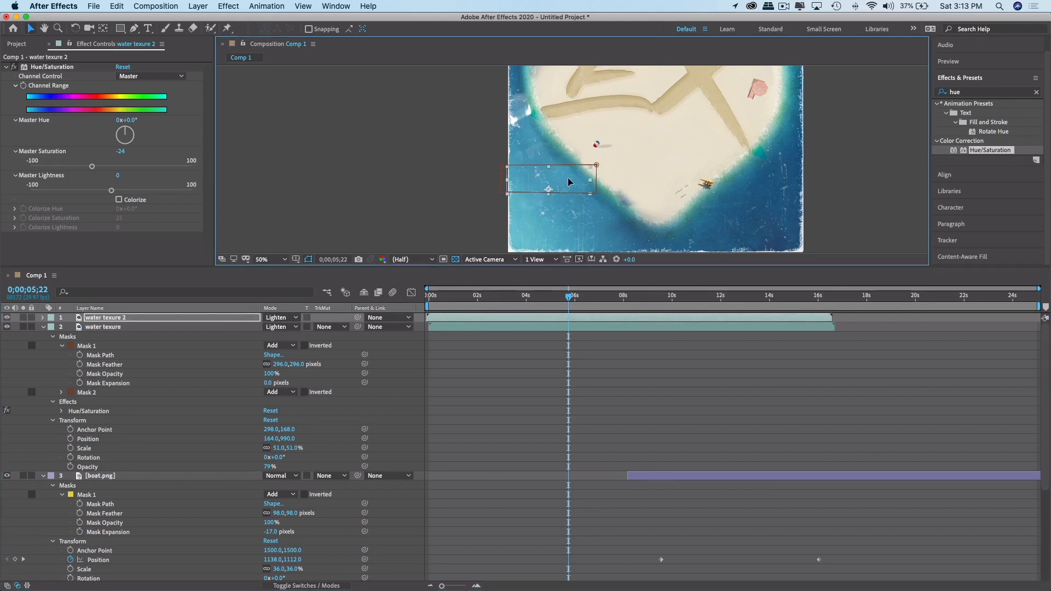
click(617, 215)
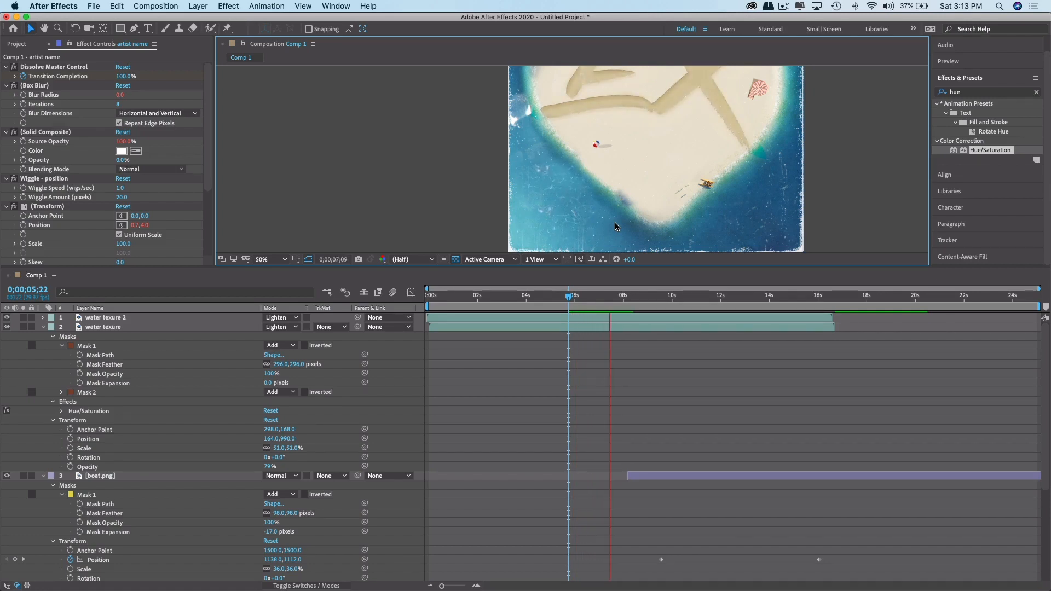
key(space)
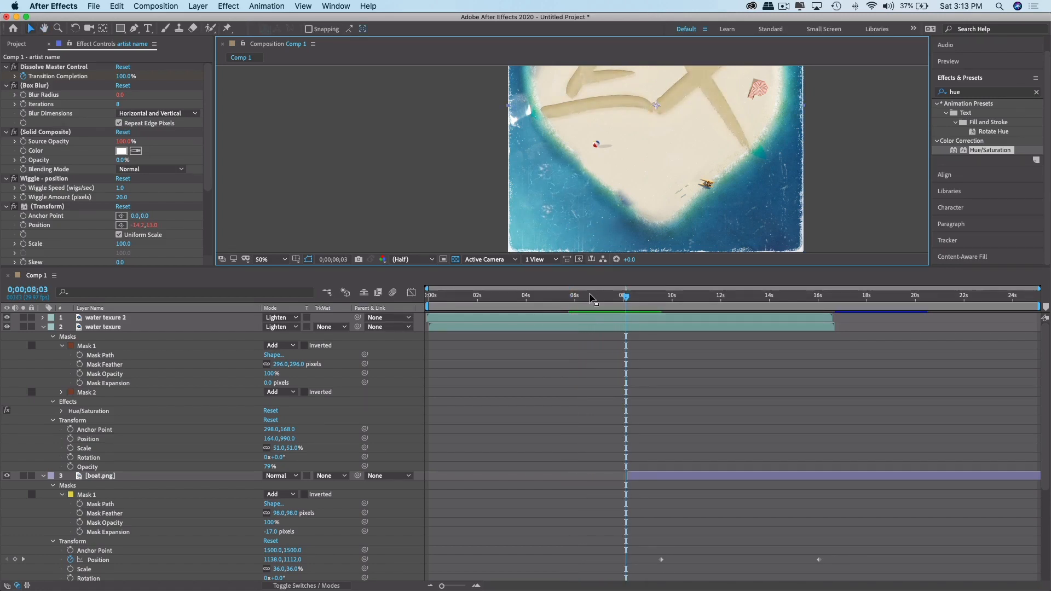
Set the rotation of water texure 2 to 180 degrees and deselect the layer.
click(581, 327)
click(547, 318)
click(43, 318)
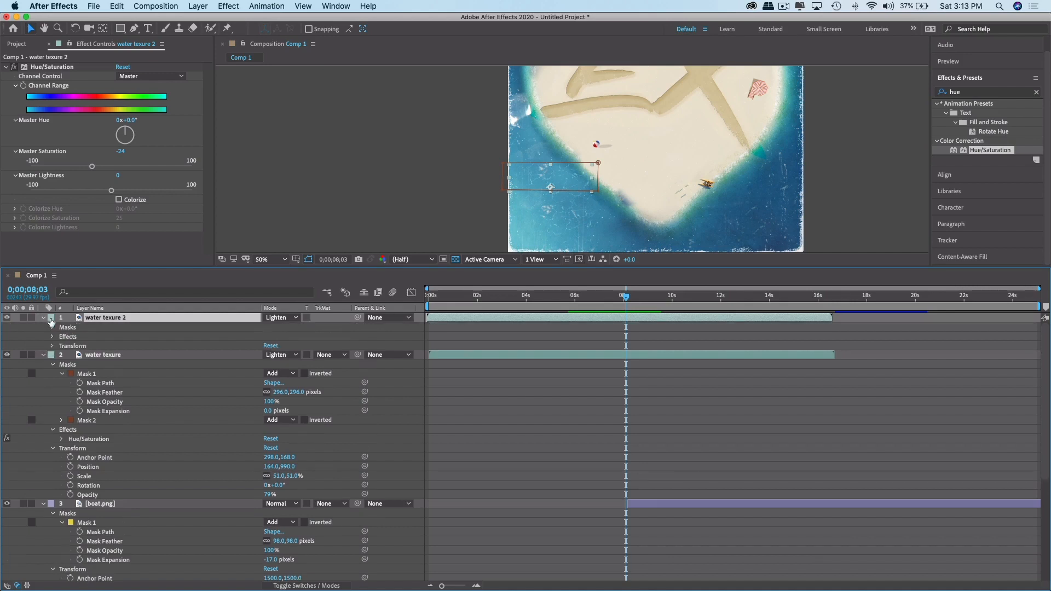
click(52, 337)
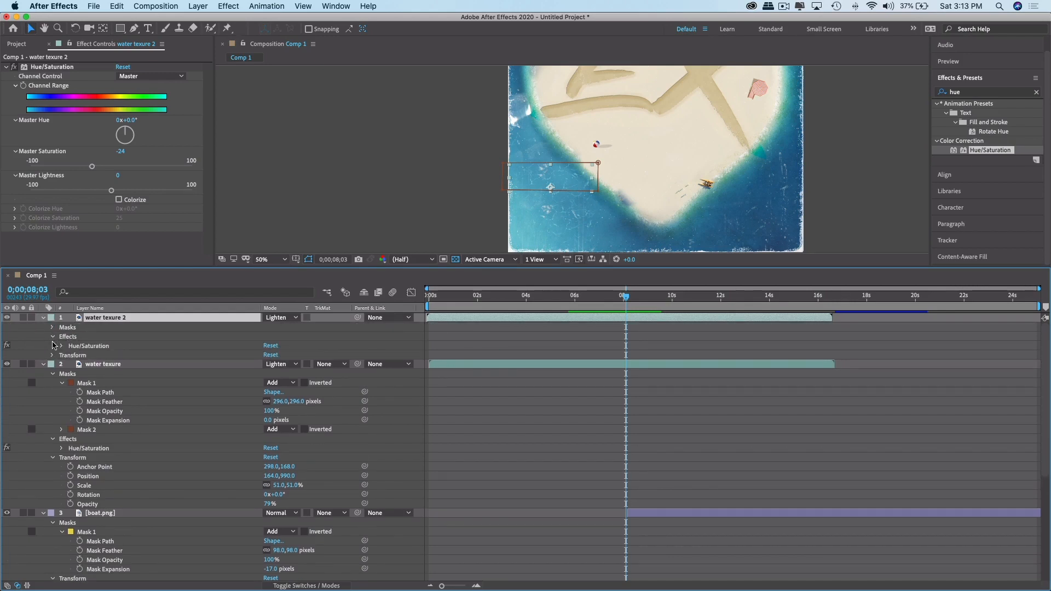
click(53, 354)
click(53, 347)
click(52, 346)
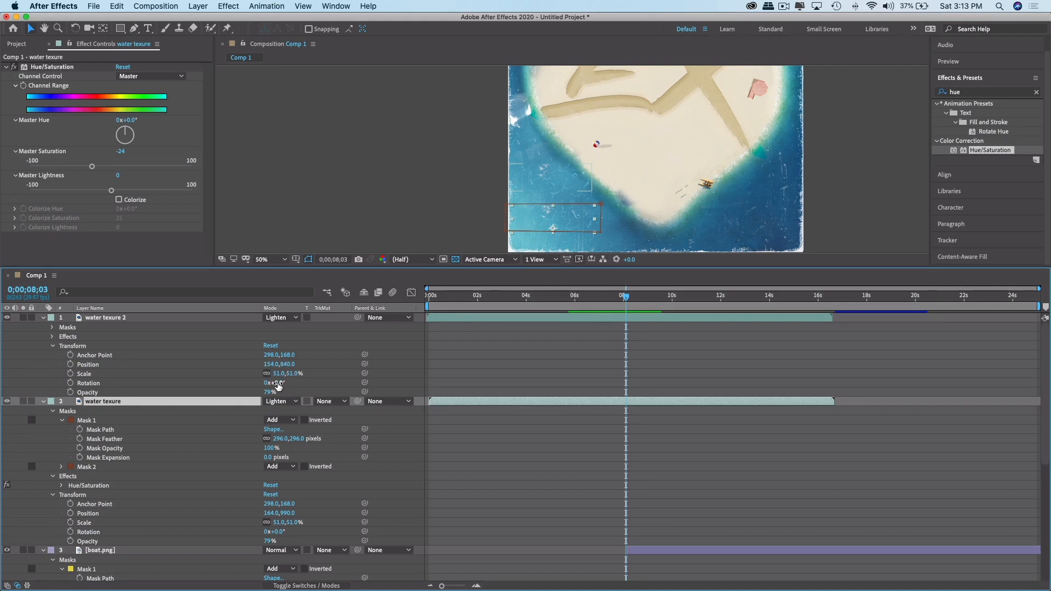
drag(278, 386, 290, 383)
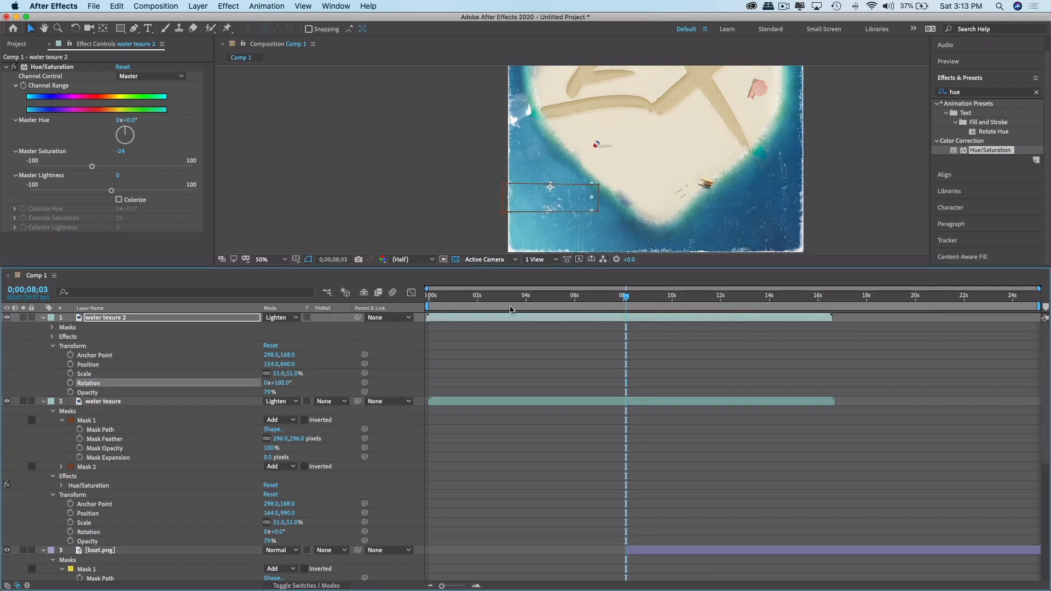
click(837, 237)
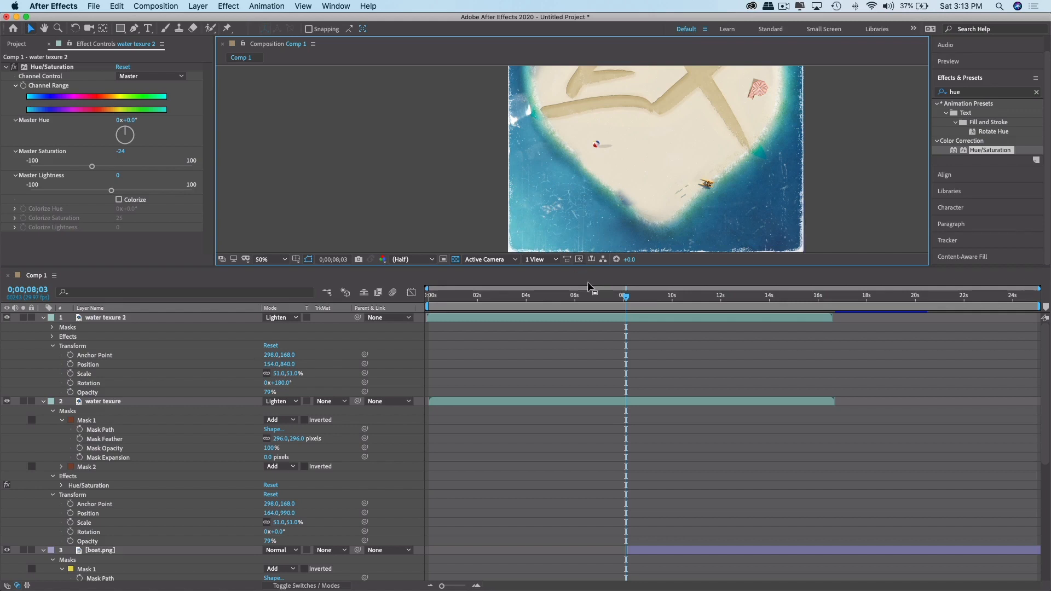
Preview the animation from about 7 s as the boat crosses the water, then replay it from the start.
mouse_move(625, 296)
mouse_down()
mouse_move(677, 300)
mouse_move(612, 308)
mouse_up()
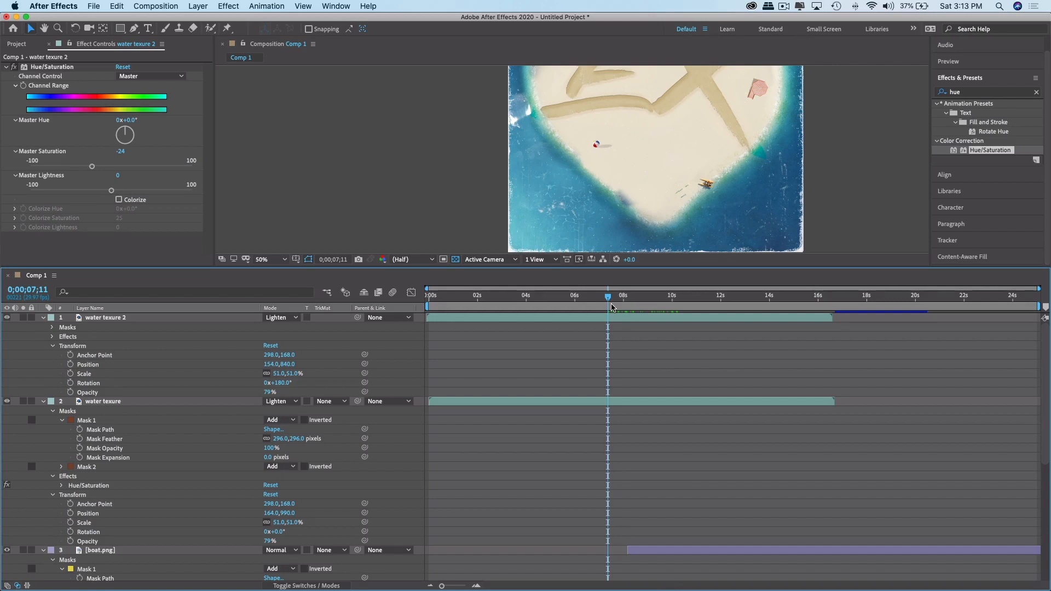
key(space)
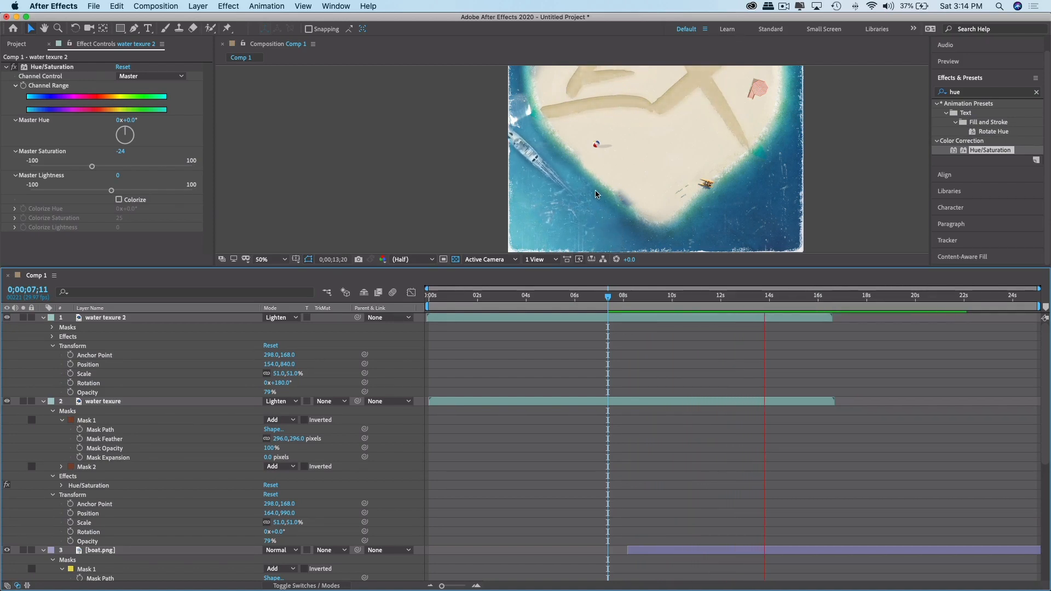
key(space)
key(comma)
scroll(613, 164, up, 3)
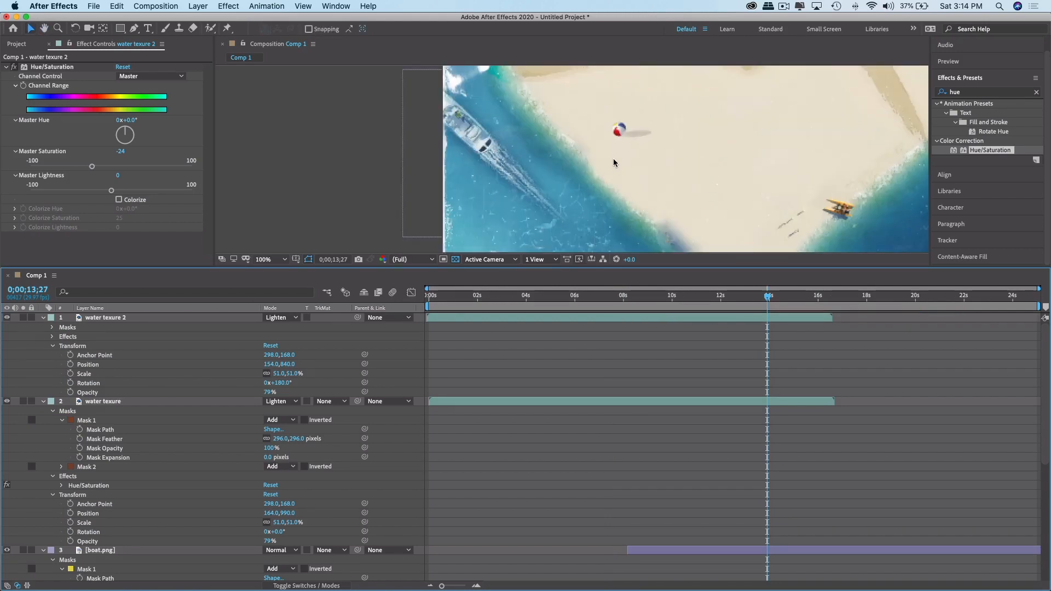
scroll(613, 164, down, 1)
key(space)
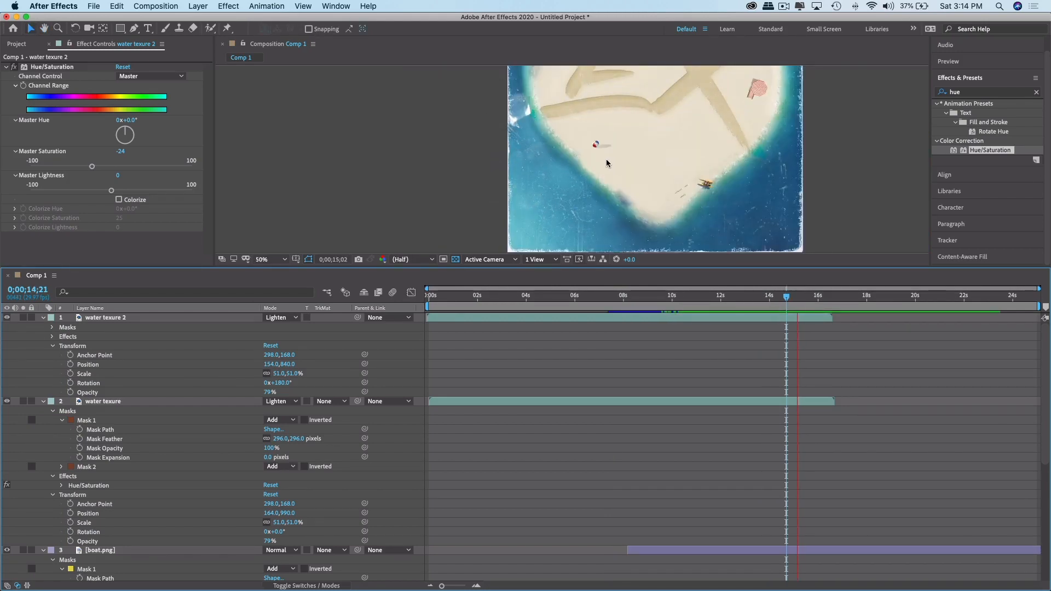
key(space)
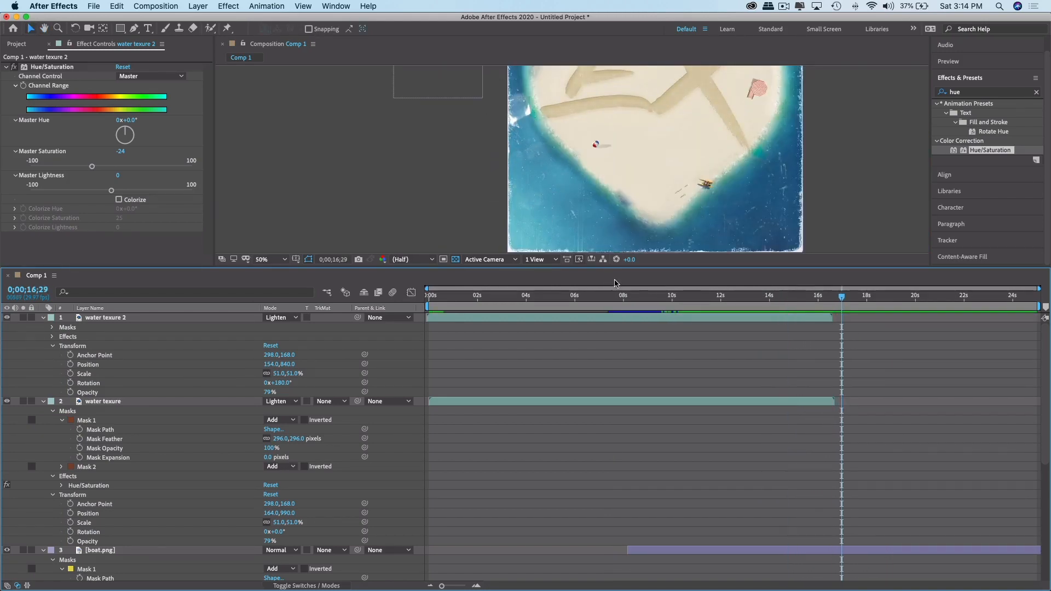
drag(642, 300, 402, 318)
key(space)
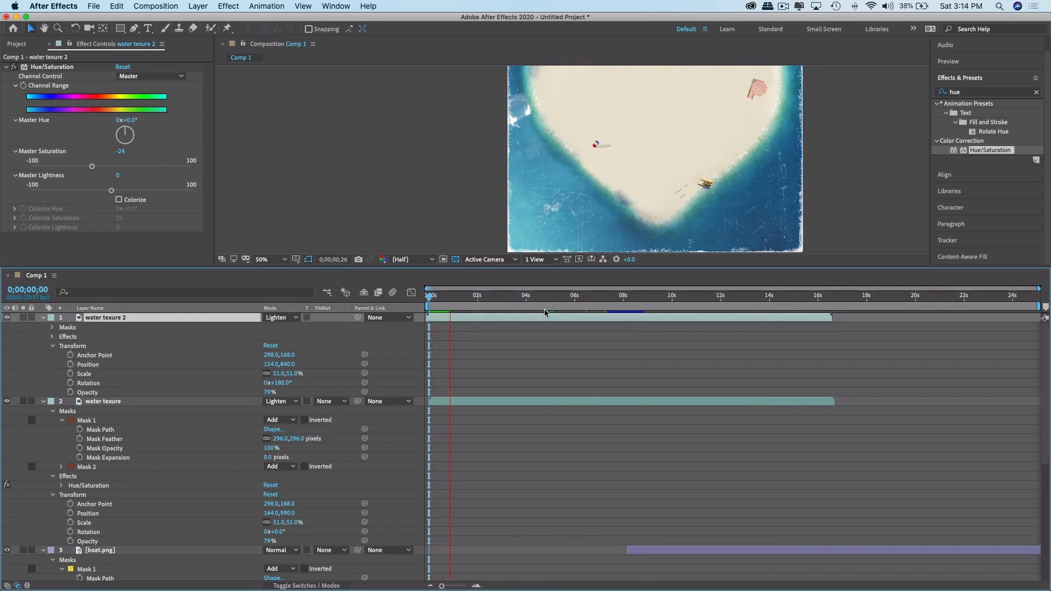
Examine the Mask 1 settings of water texure 2 and scrub to 0;00;13;11 to check the boat over the water.
click(52, 327)
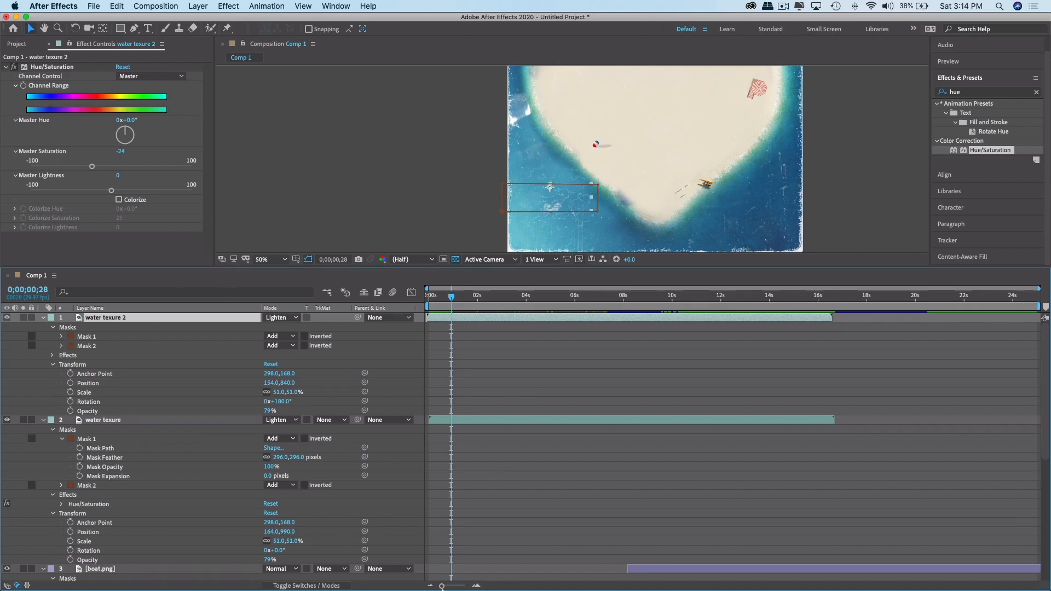
click(61, 336)
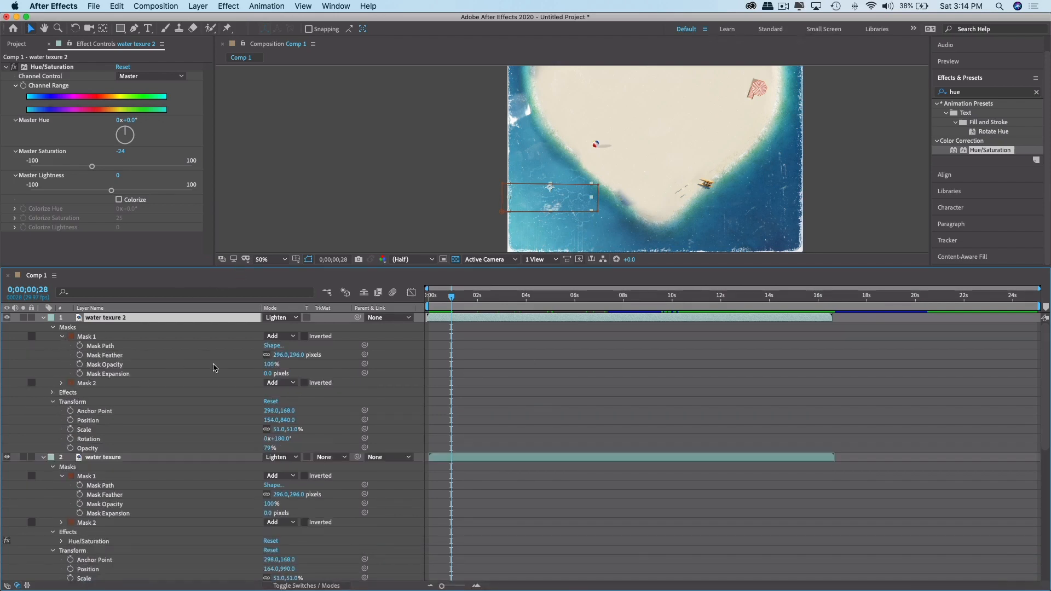
click(461, 214)
key(space)
drag(494, 163, 446, 139)
drag(552, 297, 739, 303)
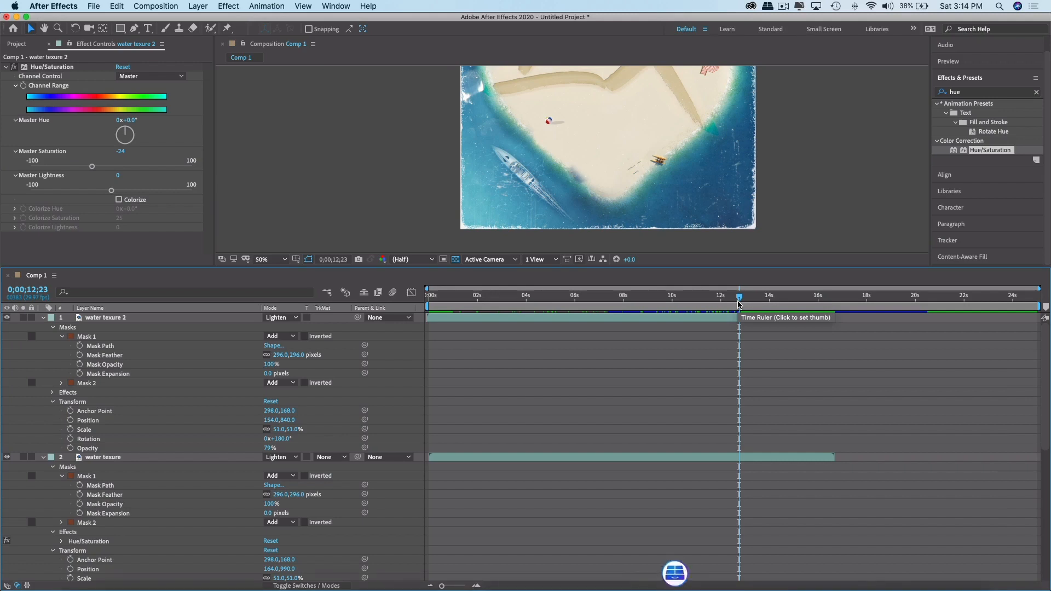
drag(739, 302, 754, 301)
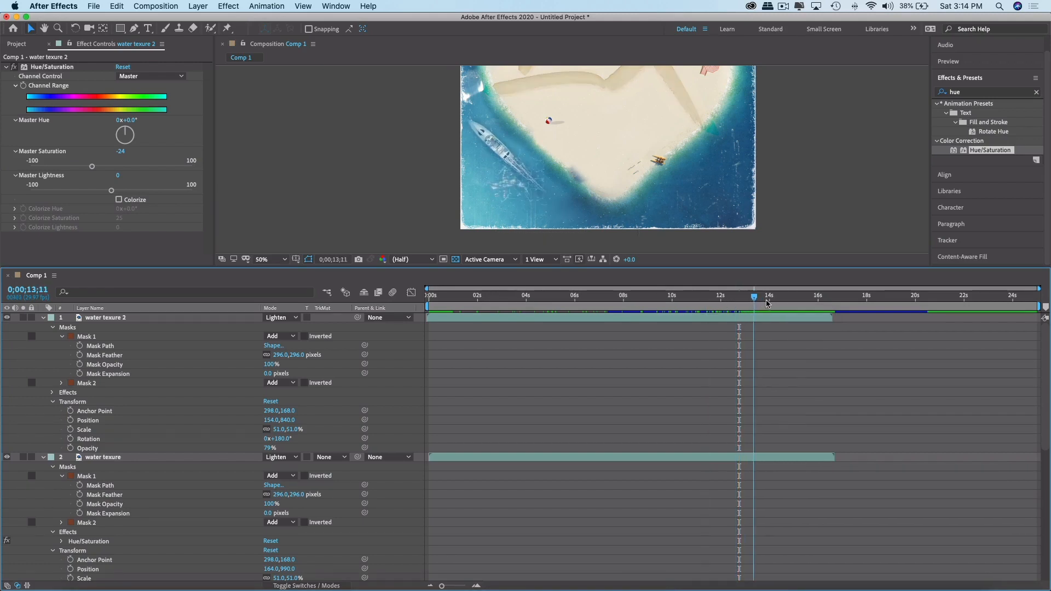
Duplicate water texure 2, move the copy to about 1016, 794 over the ocean on the heart's lower-right side, and preview it.
click(746, 320)
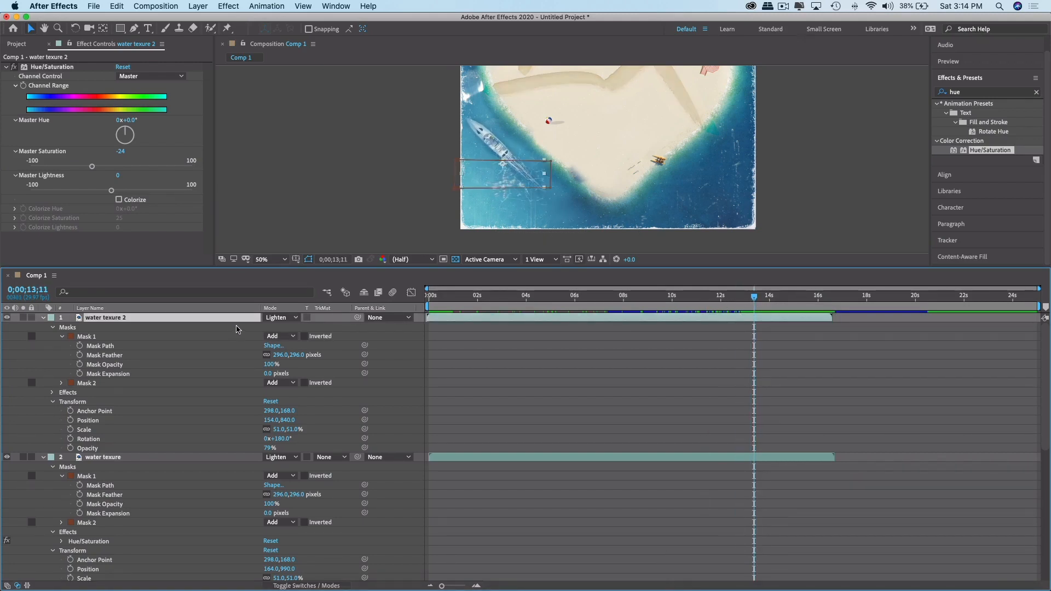
key(super+d)
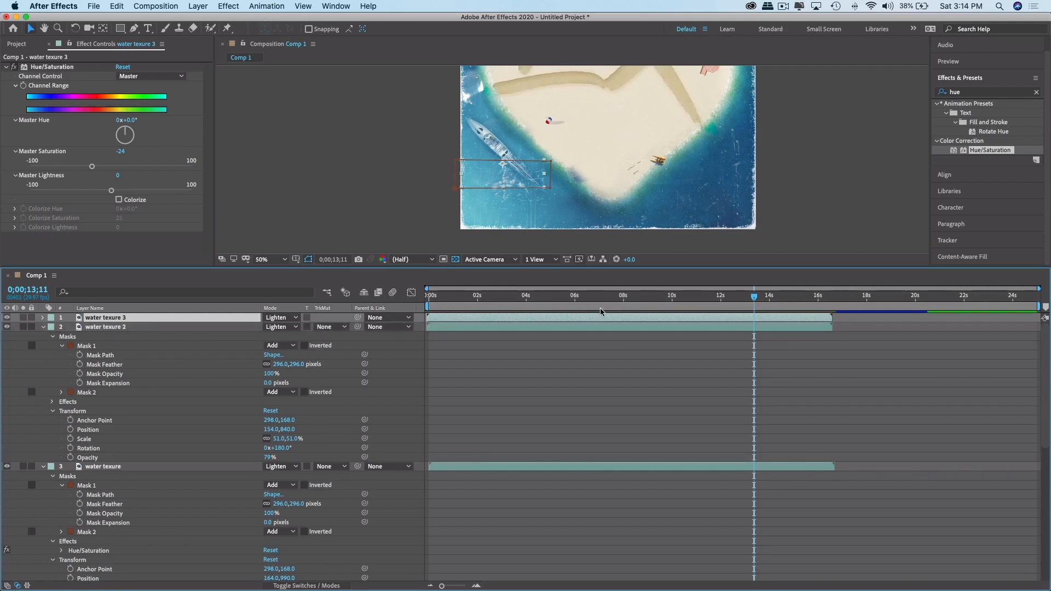
drag(520, 174, 739, 140)
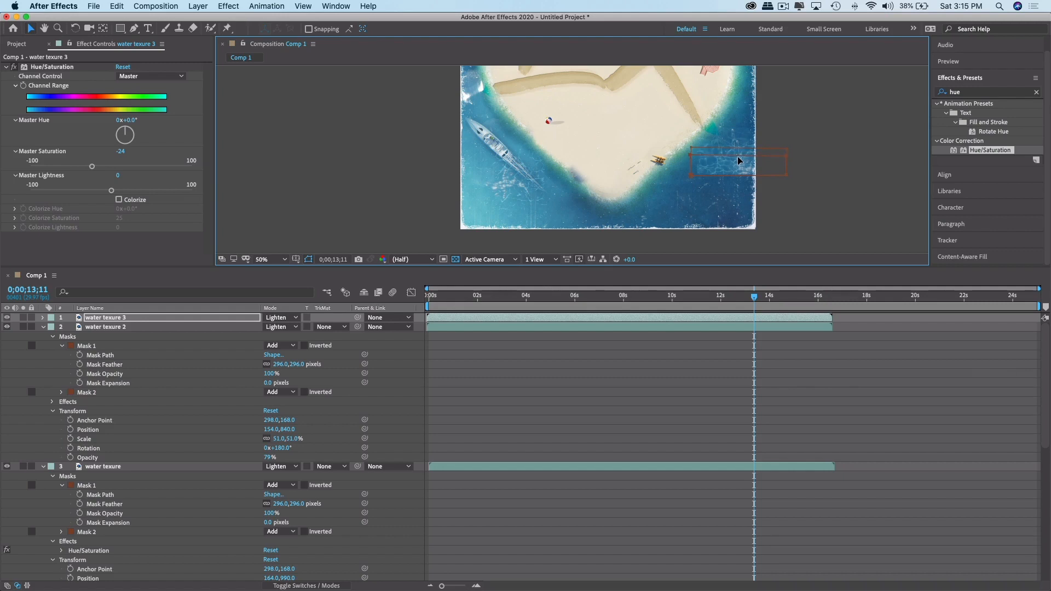
click(739, 149)
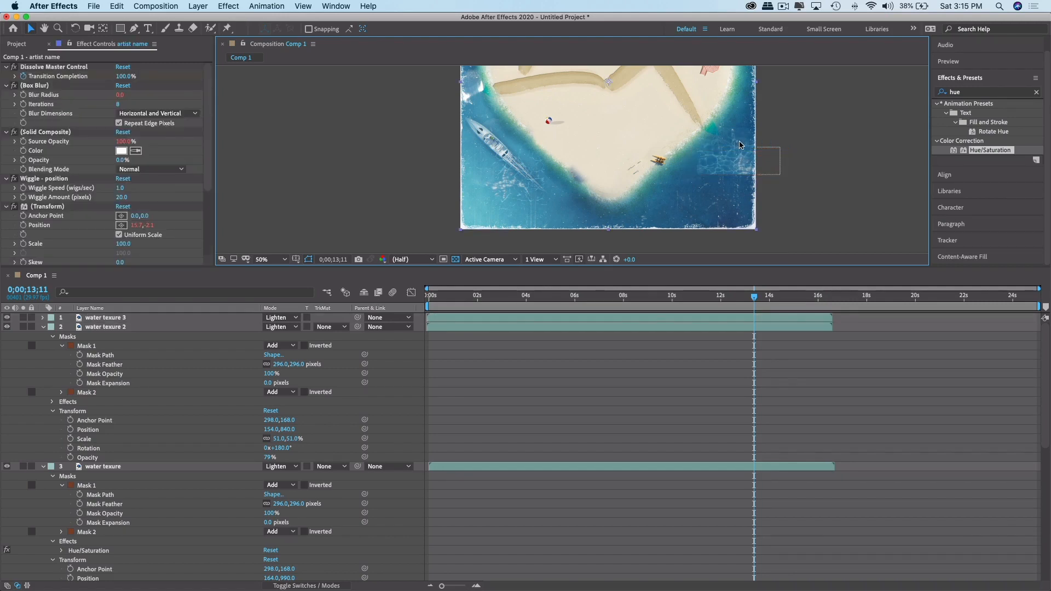
drag(728, 182, 738, 177)
key(super+z)
key(space)
key(comma)
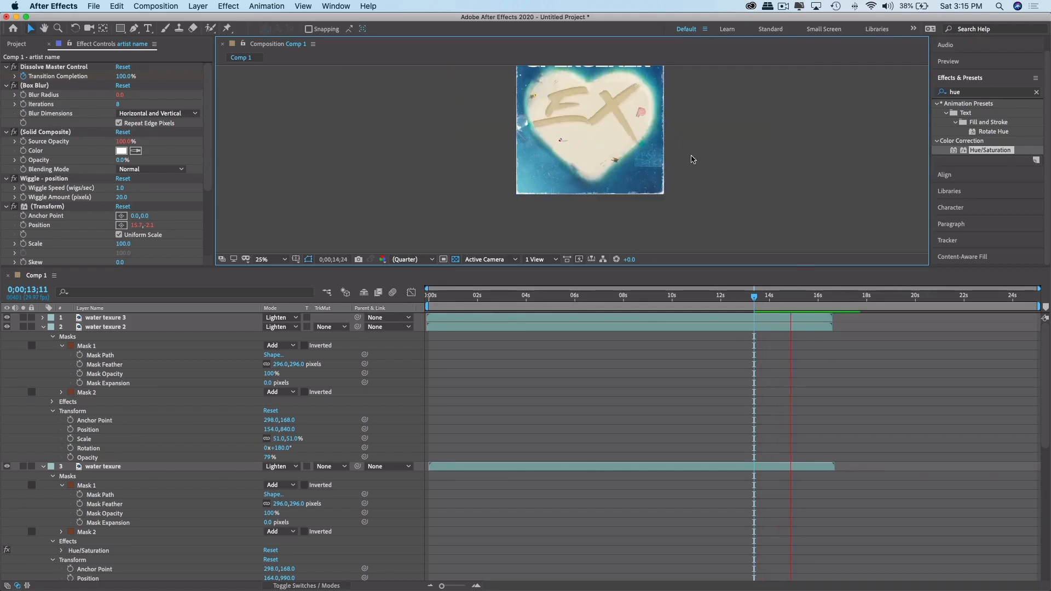
key(space)
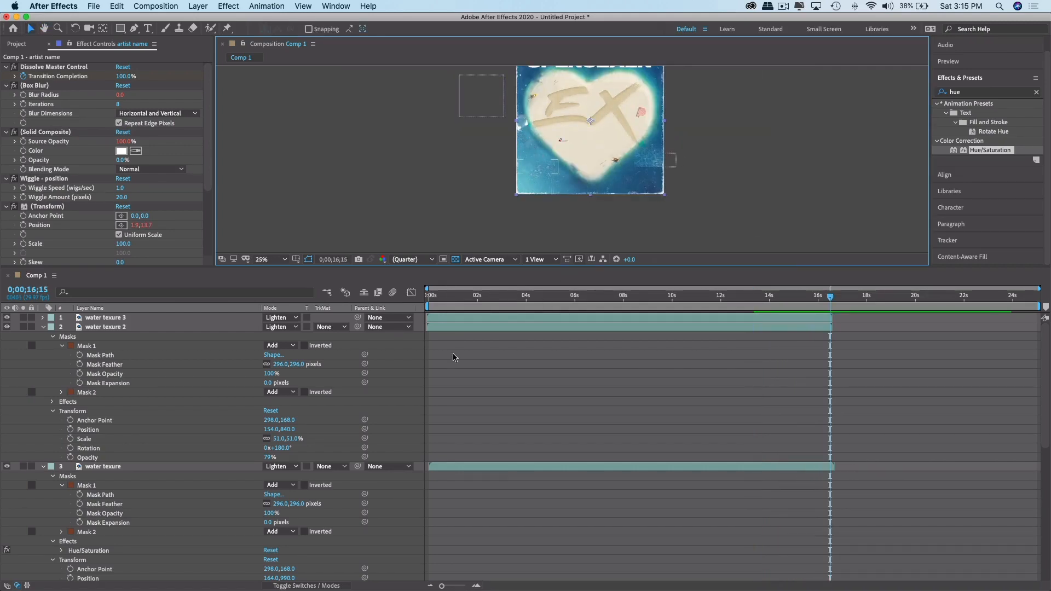
Tidy the expanded layers, select all three water texure layers, and reveal the transform properties of water texure 3.
click(43, 318)
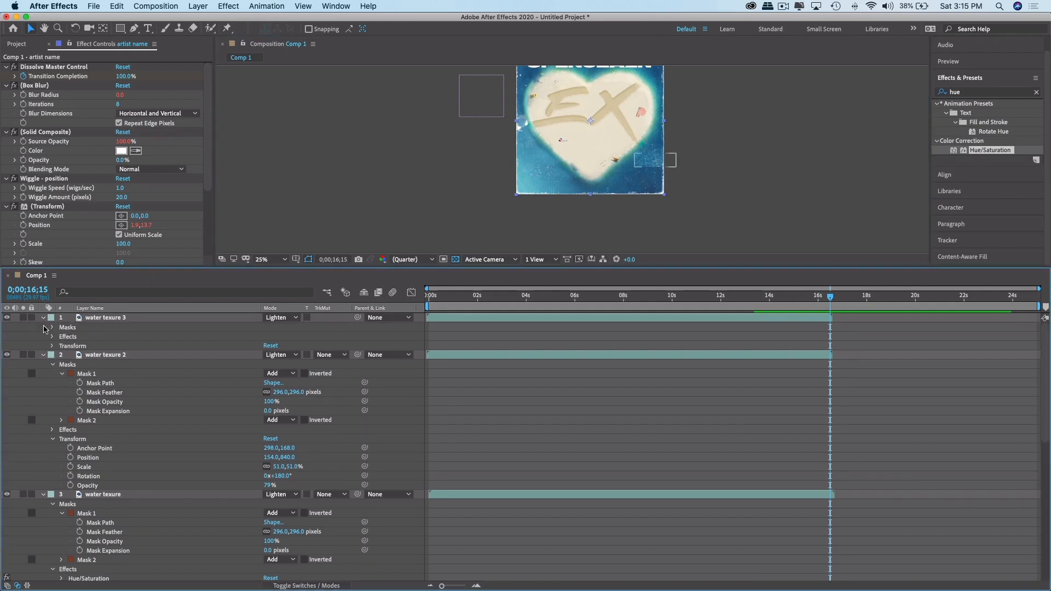
click(43, 355)
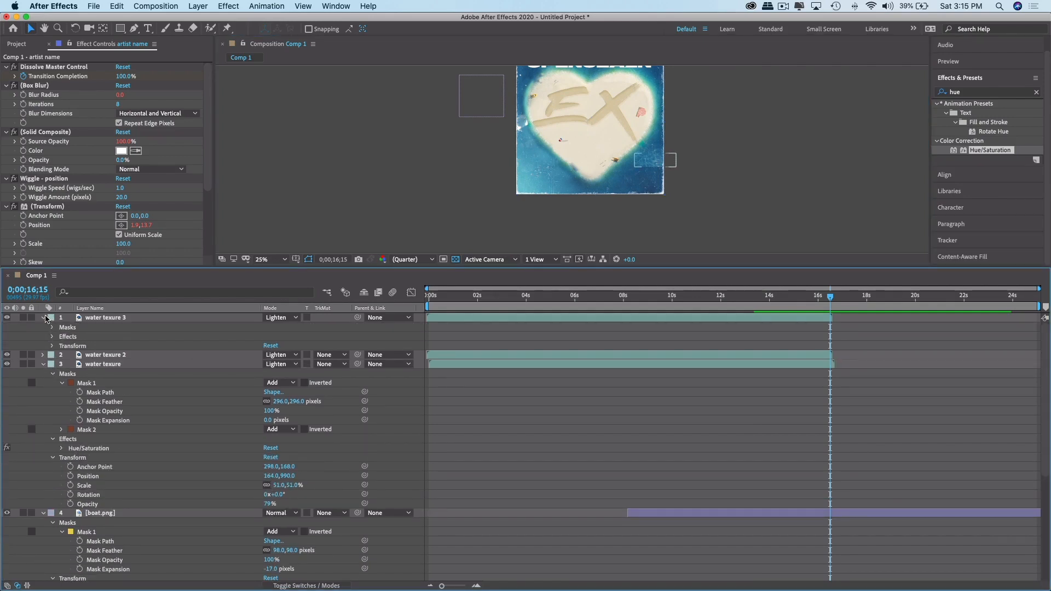
click(44, 317)
click(44, 336)
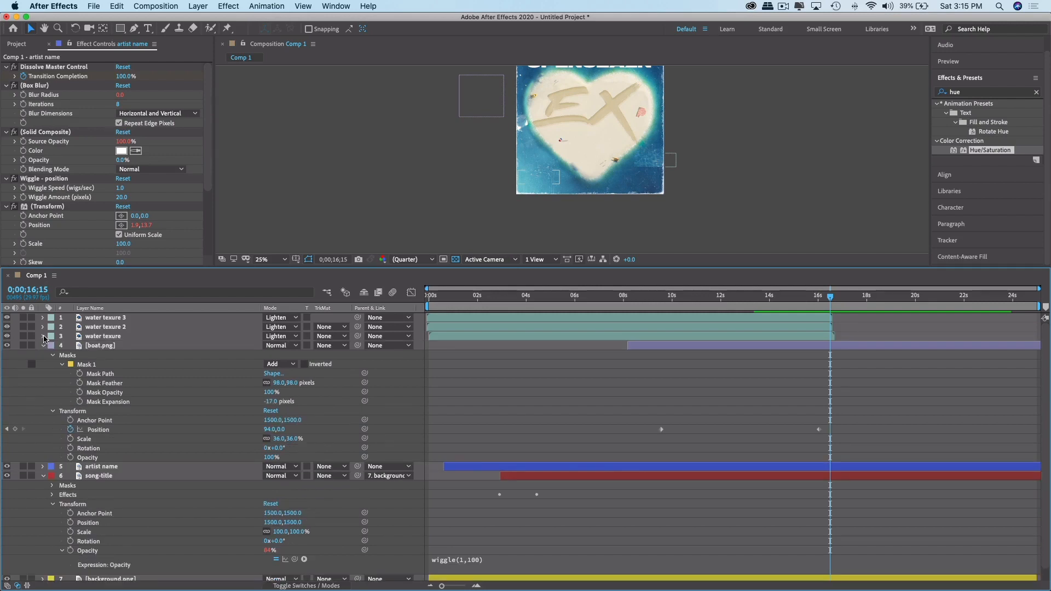
click(100, 336)
shift+click(106, 317)
click(44, 317)
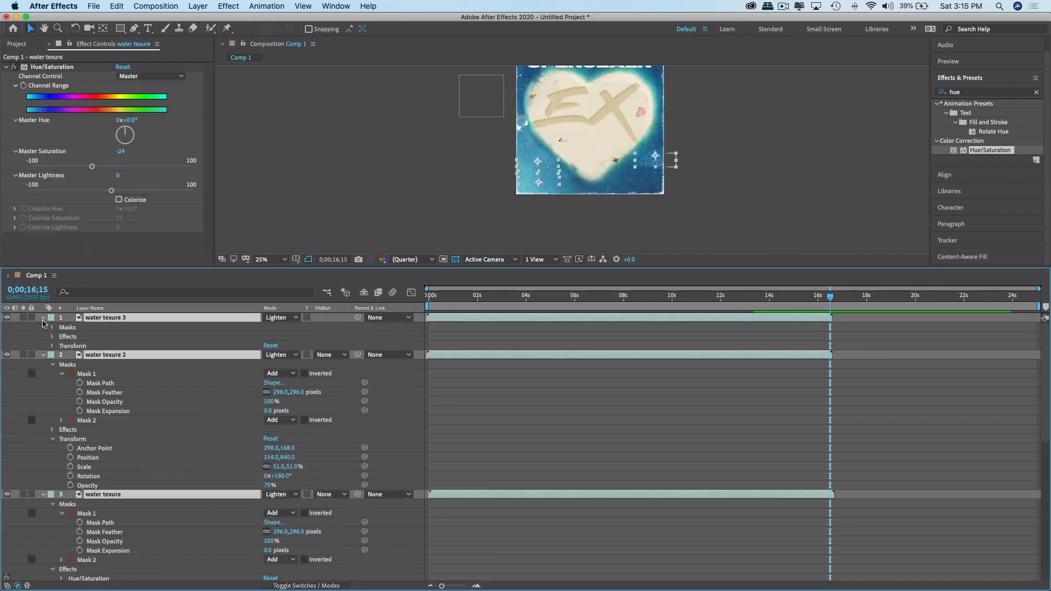
click(54, 345)
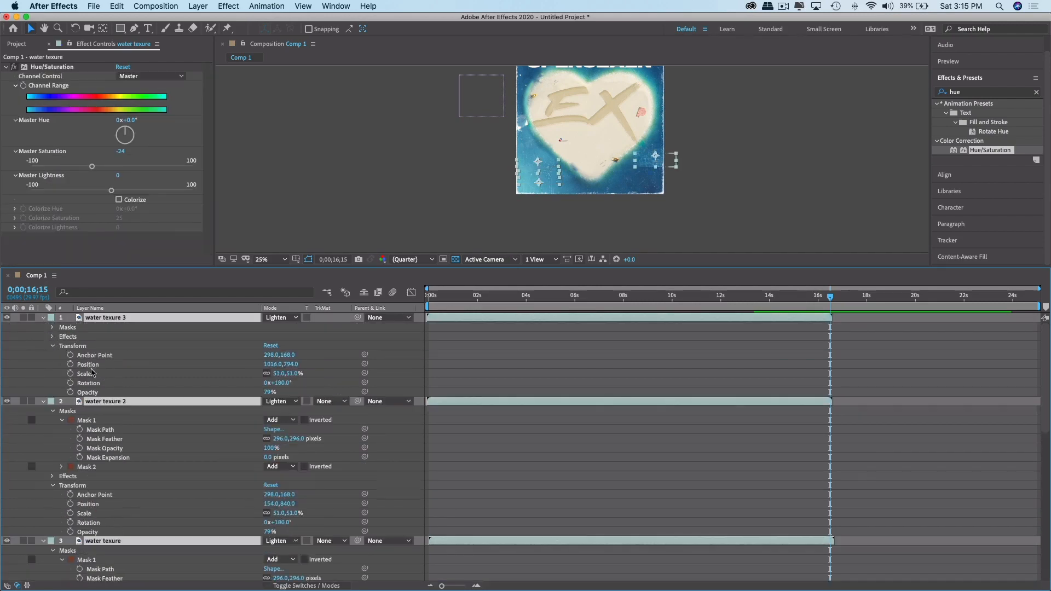
Add the expression wiggle(4,50) to the opacity of water texure 3.
alt+click(70, 392)
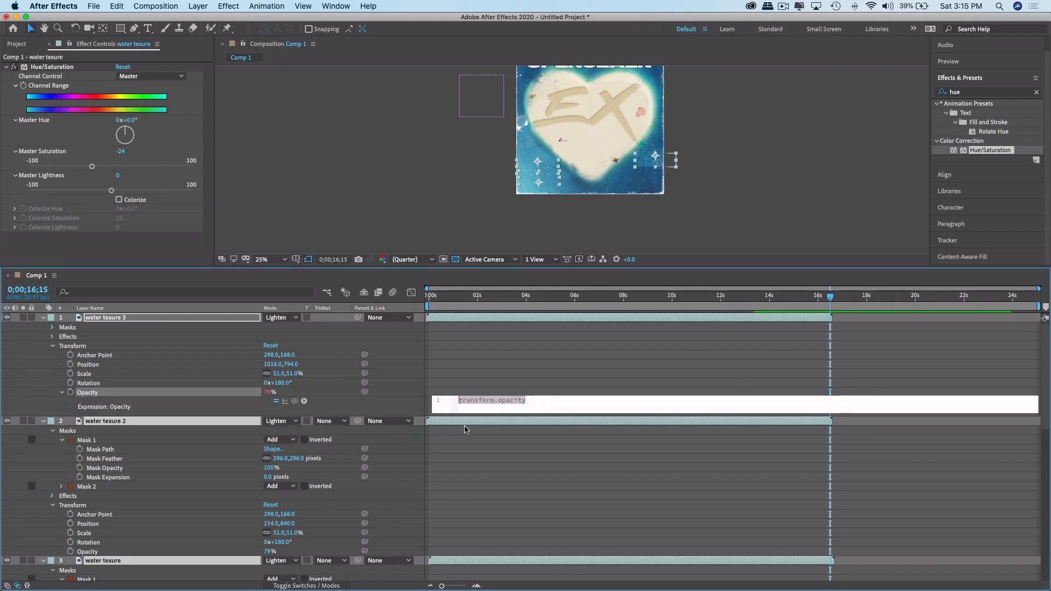
text(eiggle)
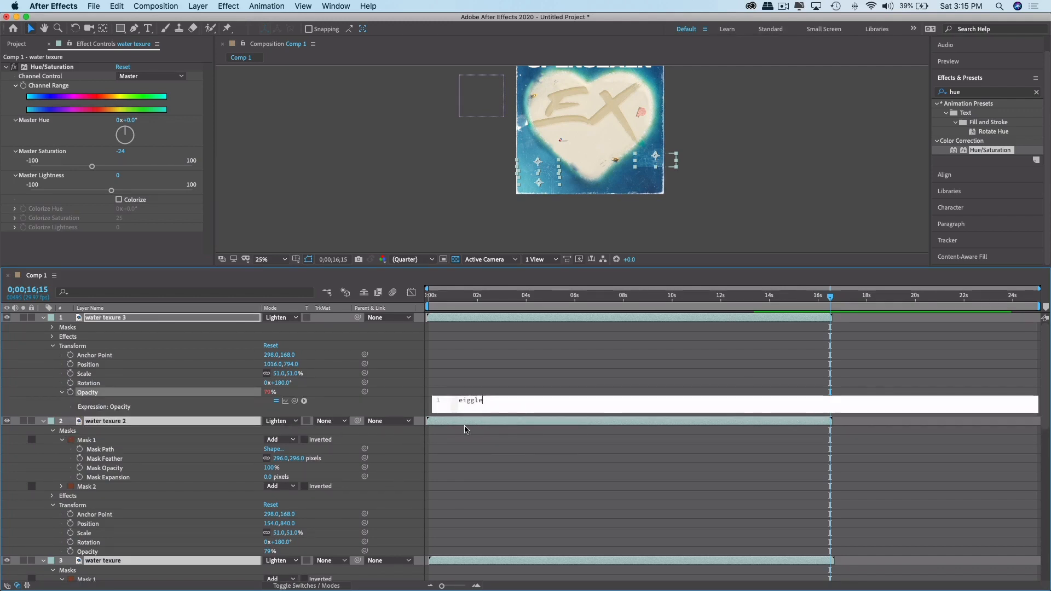
key(BackSpace)
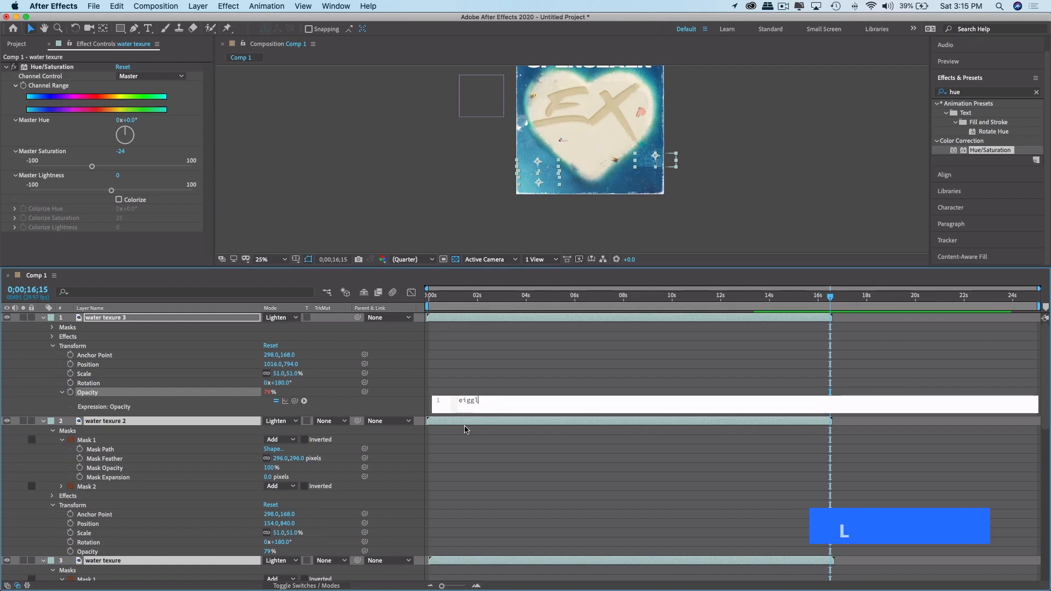
key(BackSpace)
key(BackSpace)
key(BackSpace)
key(BackSpace)
key(BackSpace)
text(wig)
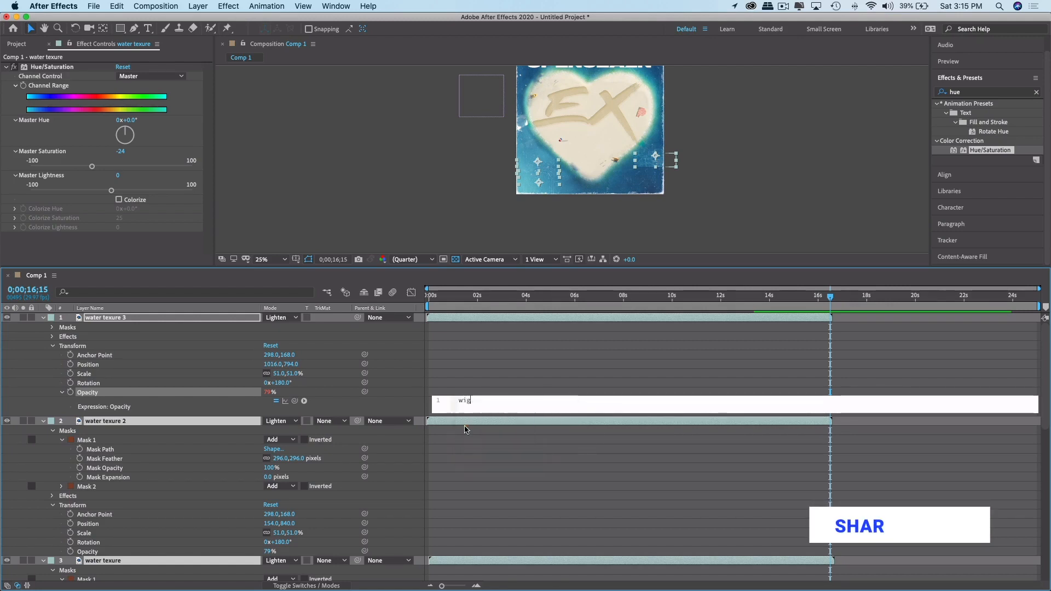
key(Return)
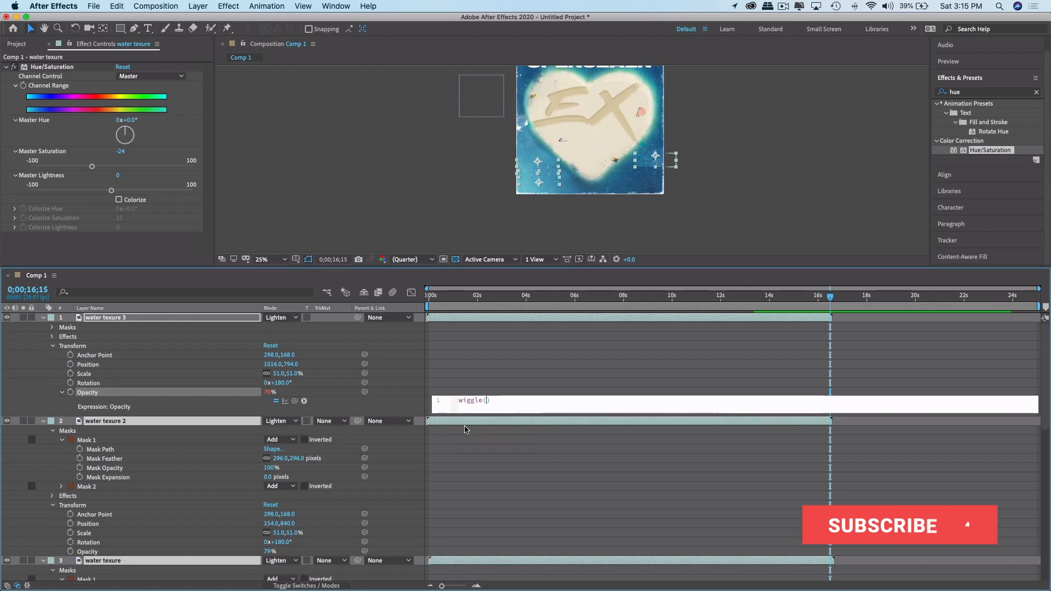
text(1)
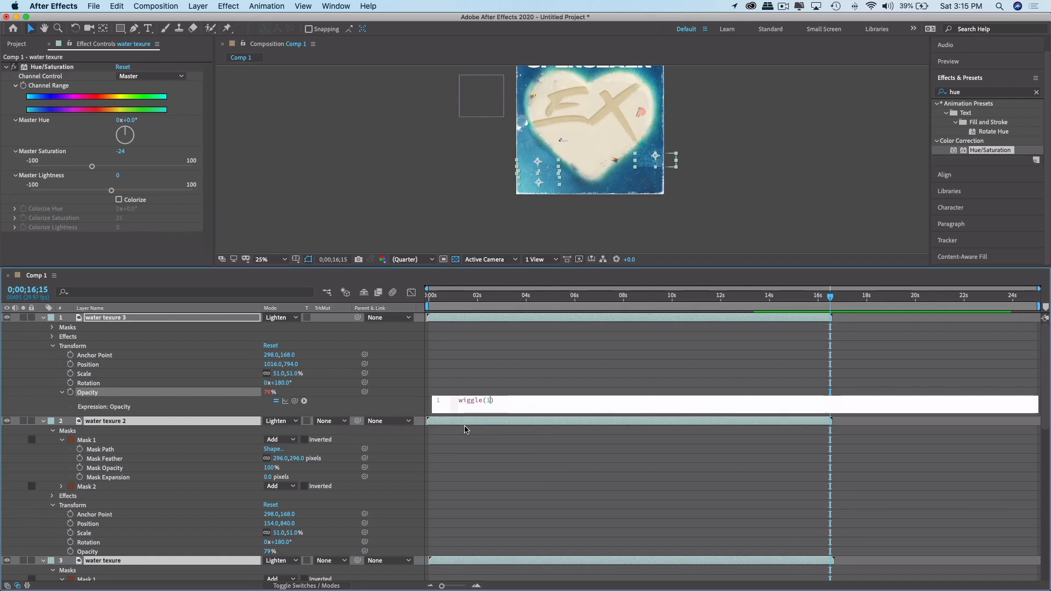
key(BackSpace)
text(4,50)
click(491, 370)
Preview the flickering opacity of water texure 3 from the start of the composition.
key(Home)
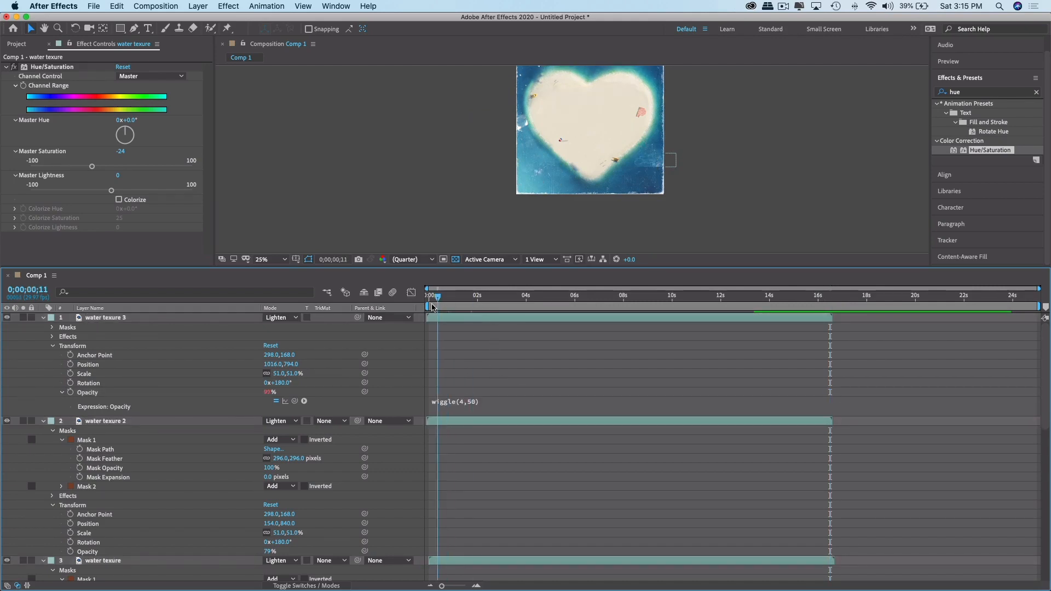
click(7, 318)
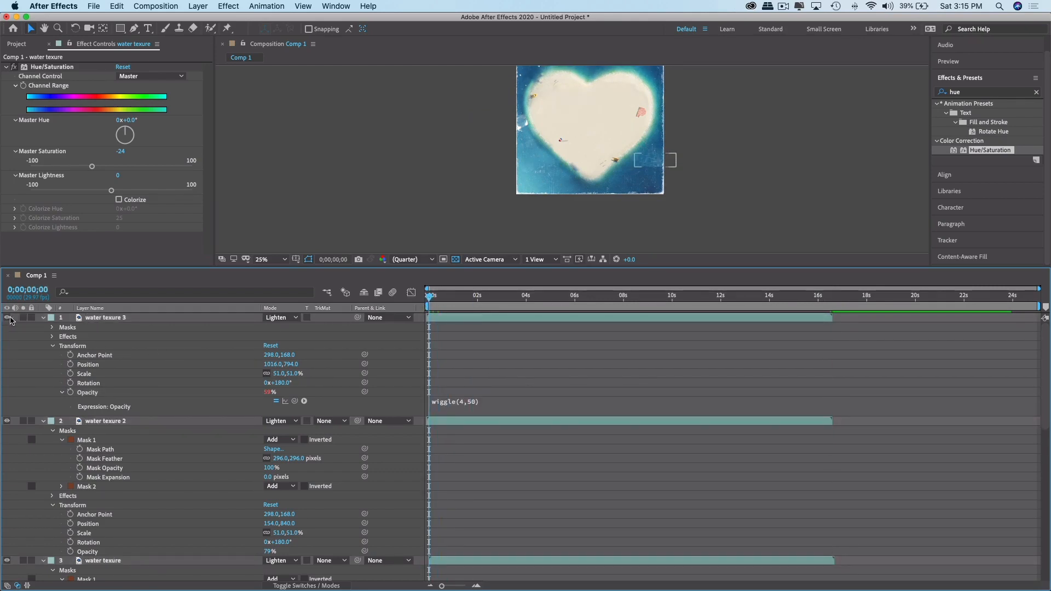
key(space)
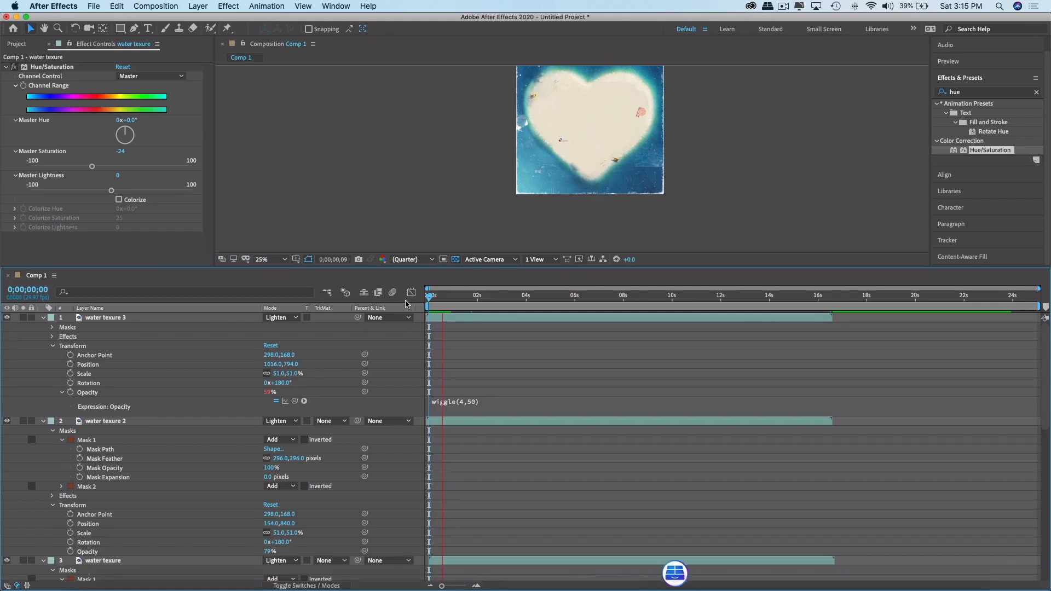
Change the opacity expression of water texure 3 to wiggle(4,100) and preview it from the start of the composition.
key(space)
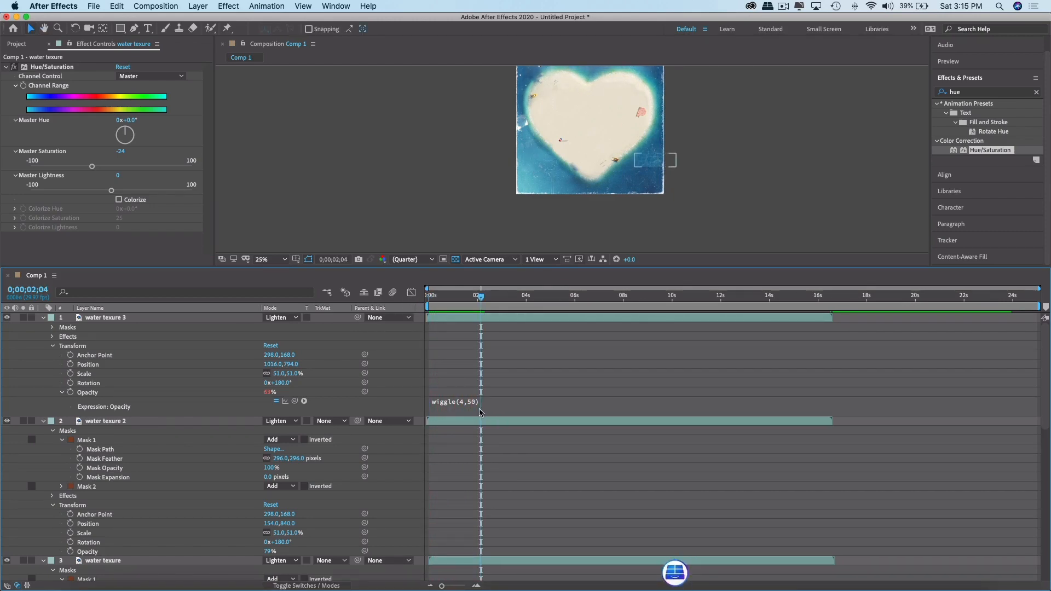
click(472, 401)
click(497, 402)
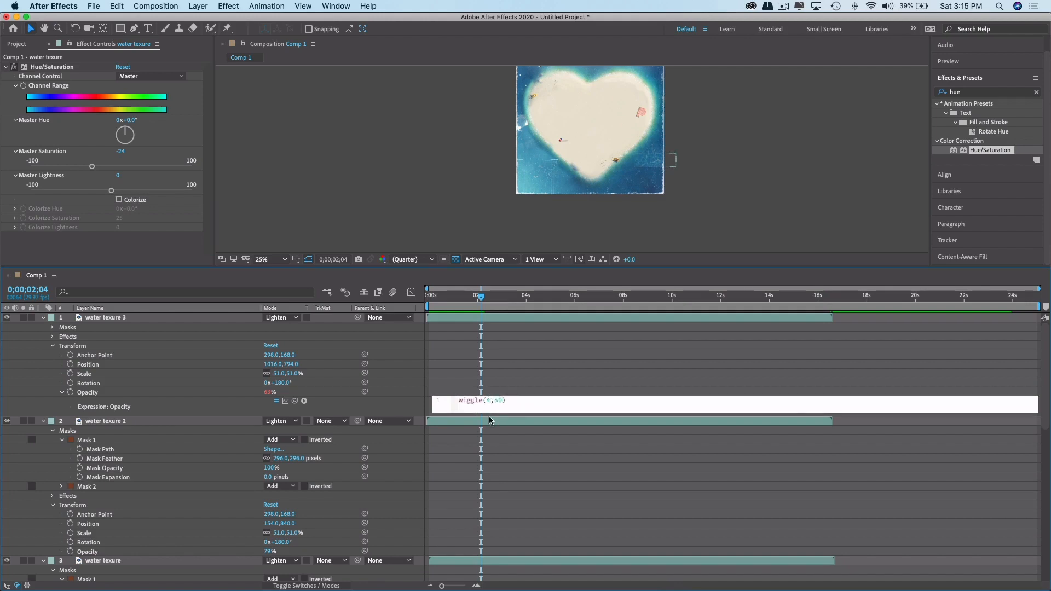
key(BackSpace)
text(10)
click(429, 296)
key(space)
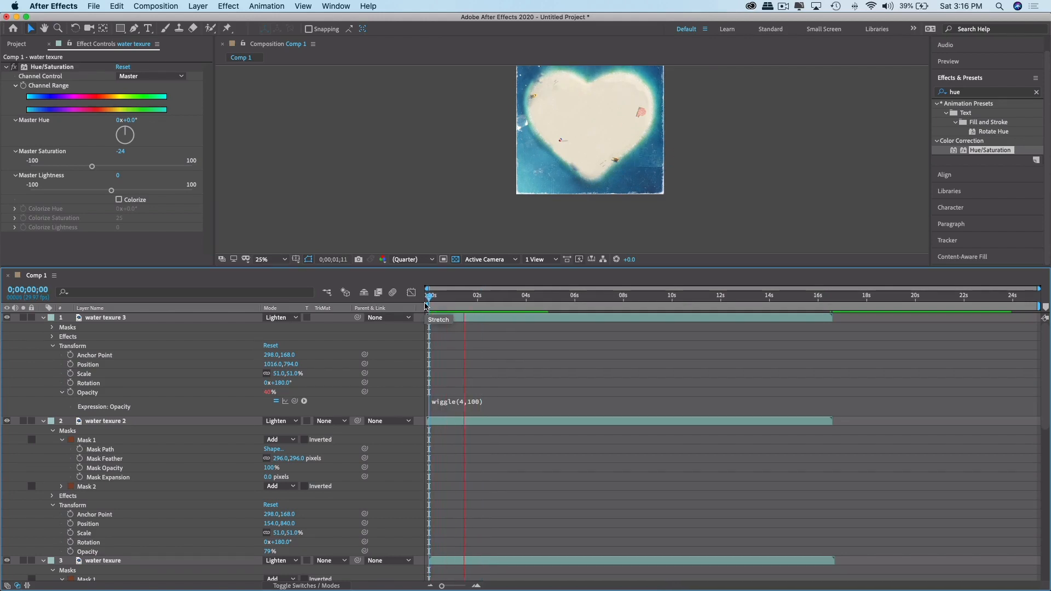
Slow the opacity flicker of water texure 3 by changing its expression to wiggle(1,100), and preview it.
key(space)
click(487, 402)
click(490, 401)
key(BackSpace)
text(1)
click(445, 305)
key(space)
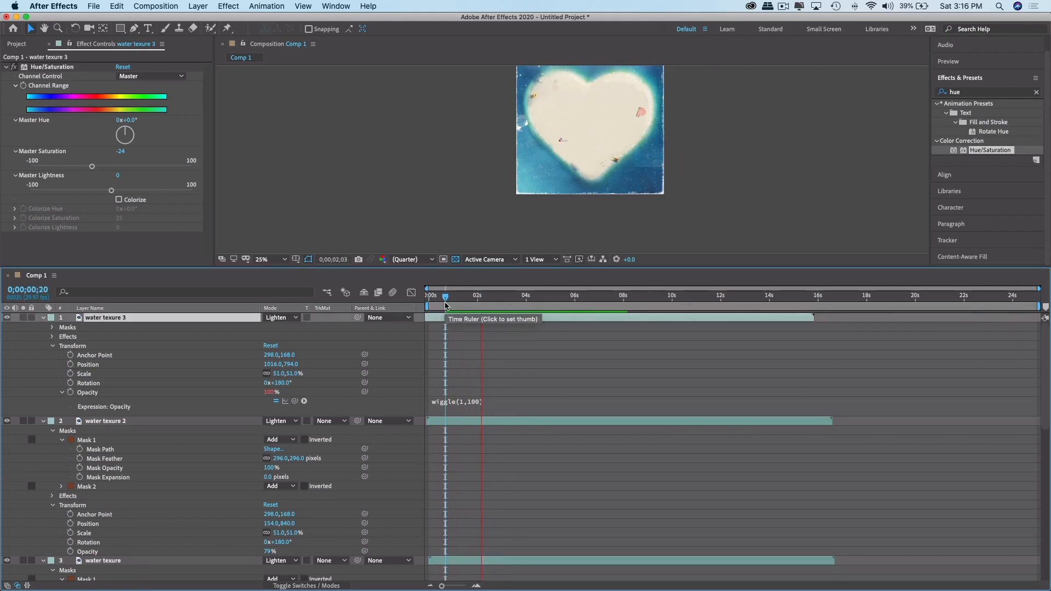
Reveal both masks of water texure 3, reduce Mask 1's feather to 1 pixel, and preview the footage edges.
click(461, 402)
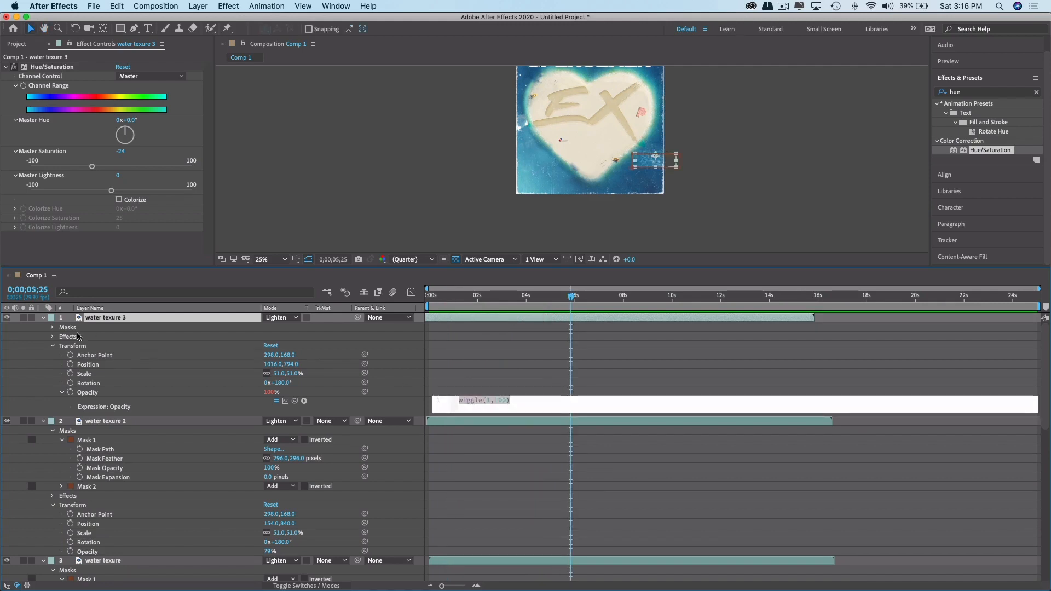
click(52, 327)
drag(255, 361, 128, 378)
click(62, 383)
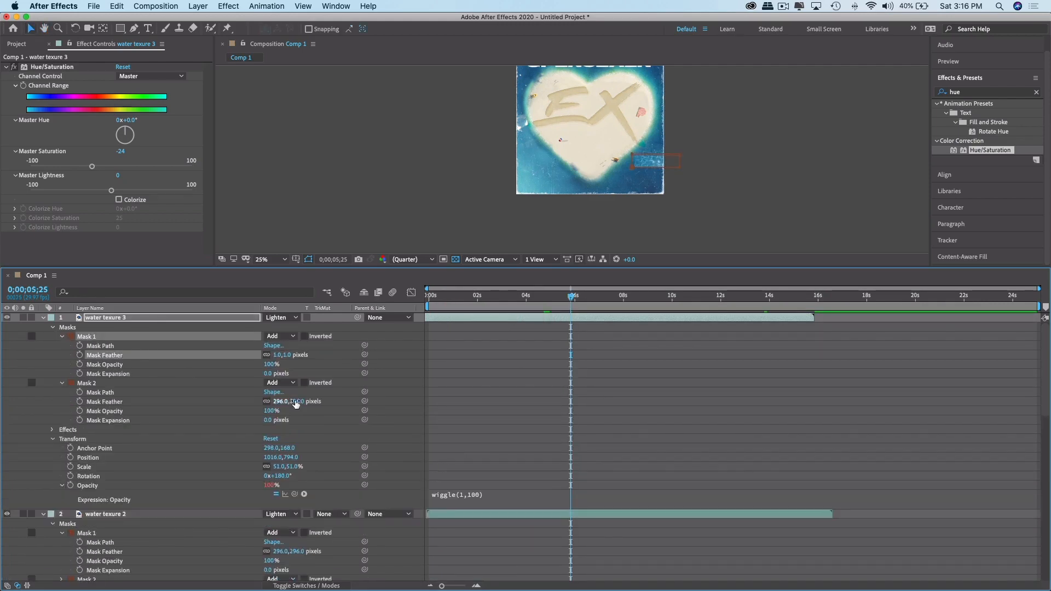
click(305, 337)
click(305, 337)
click(454, 335)
drag(570, 298, 496, 304)
key(space)
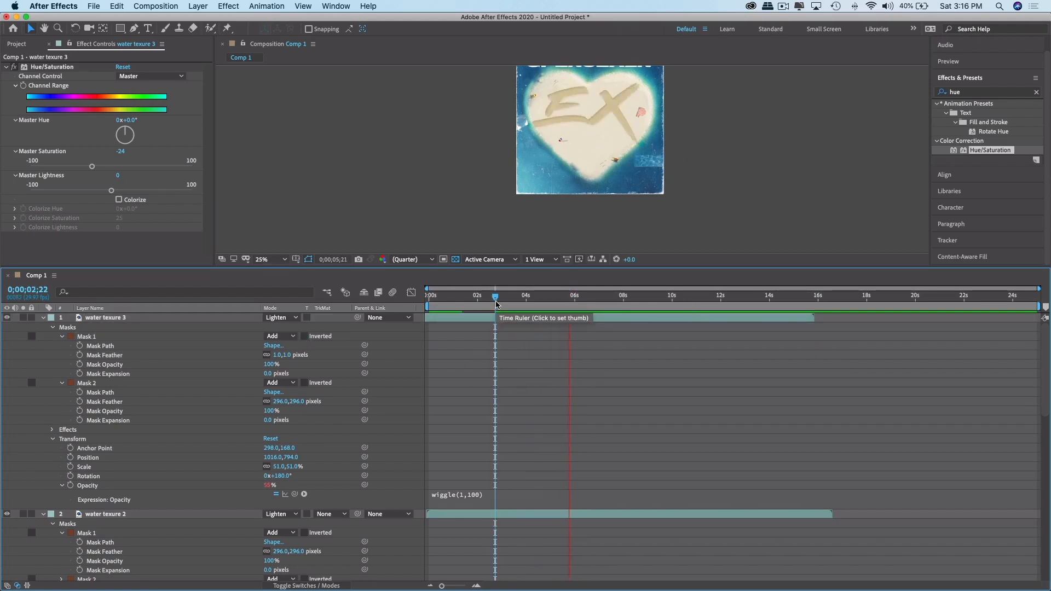
Delete Mask 1 from water texure 3 and preview the footage with only Mask 2.
click(86, 336)
key(Delete)
click(446, 309)
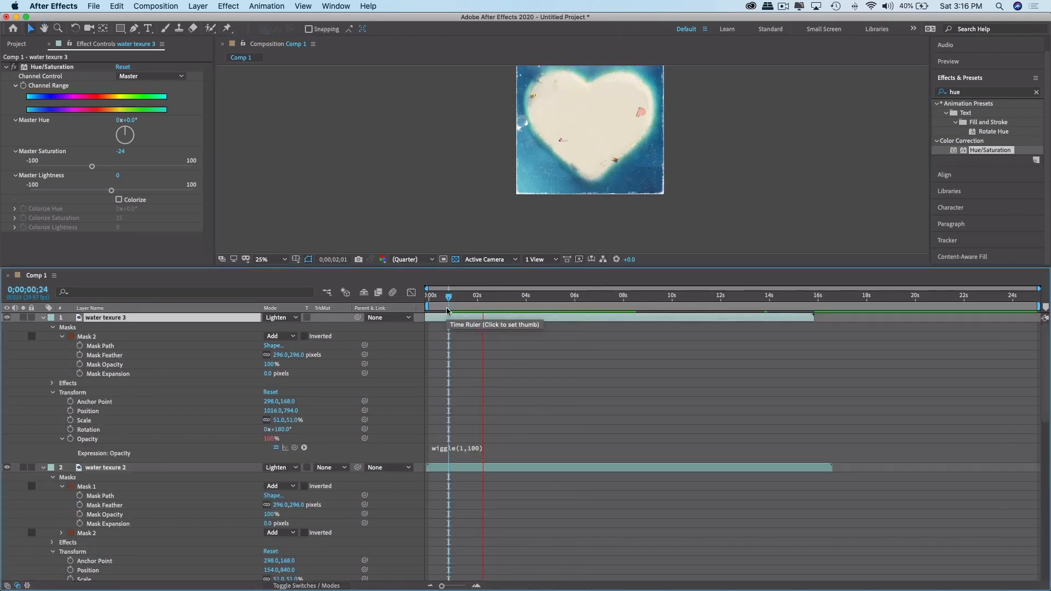
key(space)
Raise the Mask 2 feather of water texure 3 to 450 pixels and preview the softened edges.
click(87, 336)
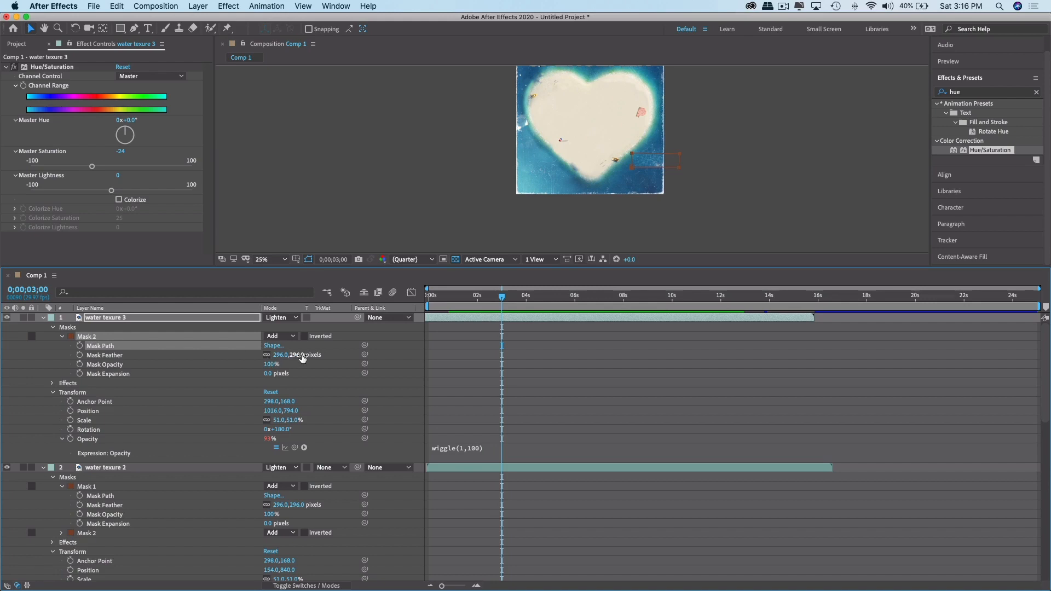
drag(299, 355, 389, 354)
drag(590, 295, 446, 300)
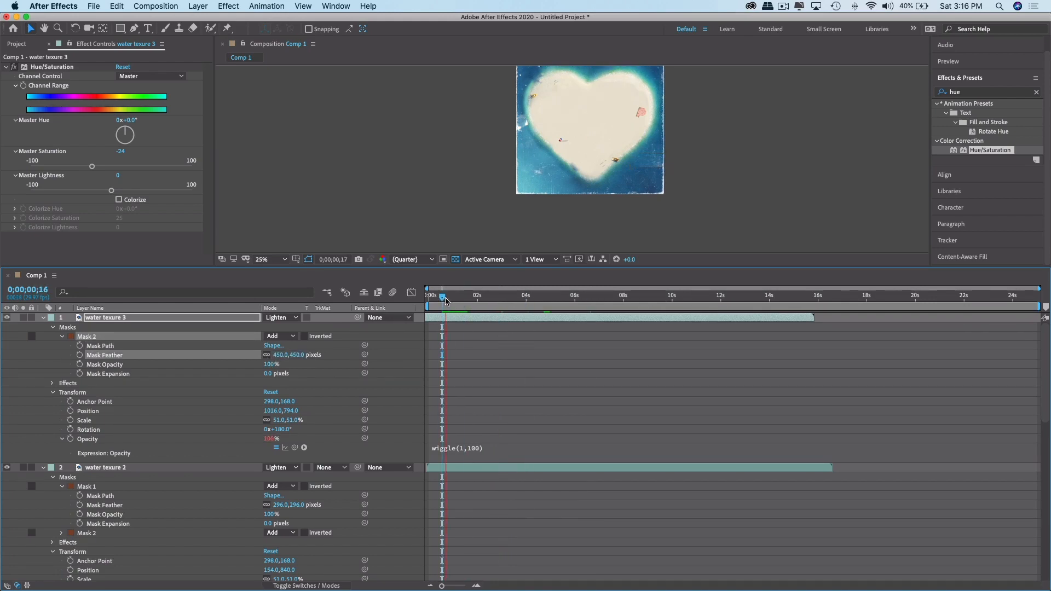
key(space)
key(space)
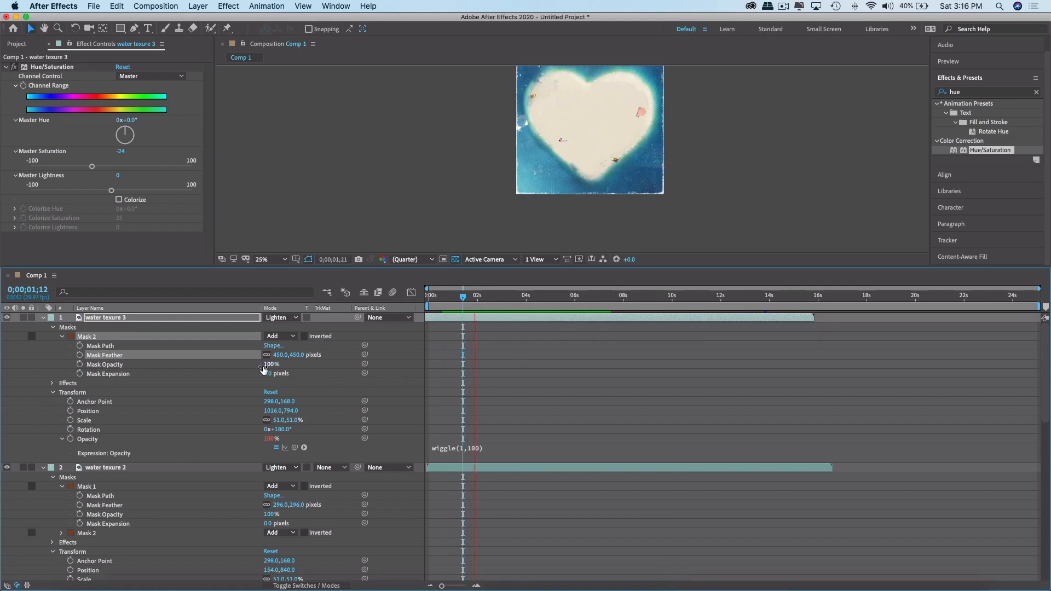
Set the Mask 2 feather of water texure 3 to 935 pixels and preview from the start of the composition.
drag(290, 355, 565, 356)
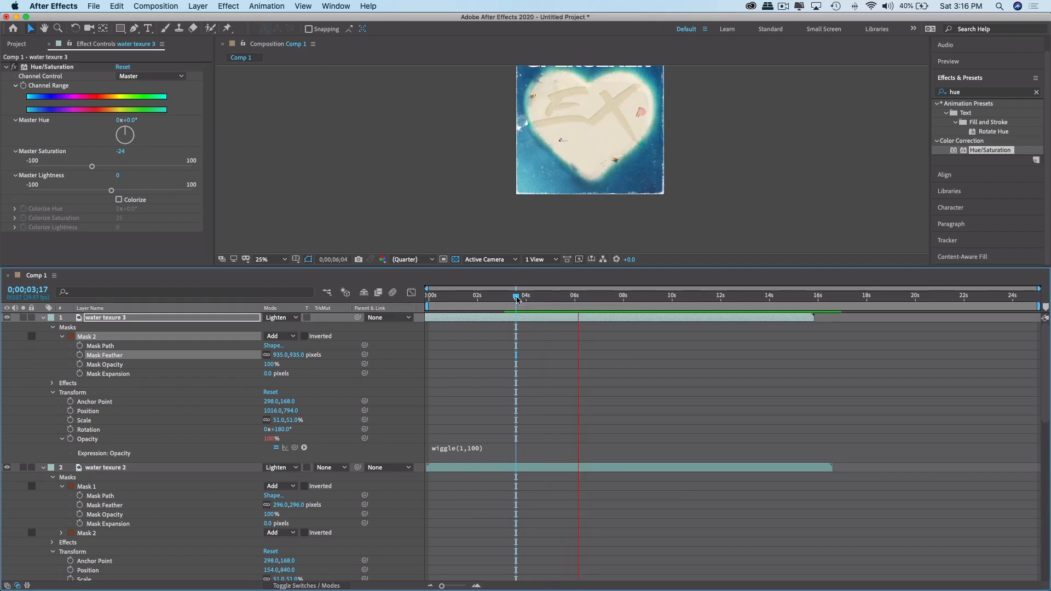
drag(518, 299, 391, 305)
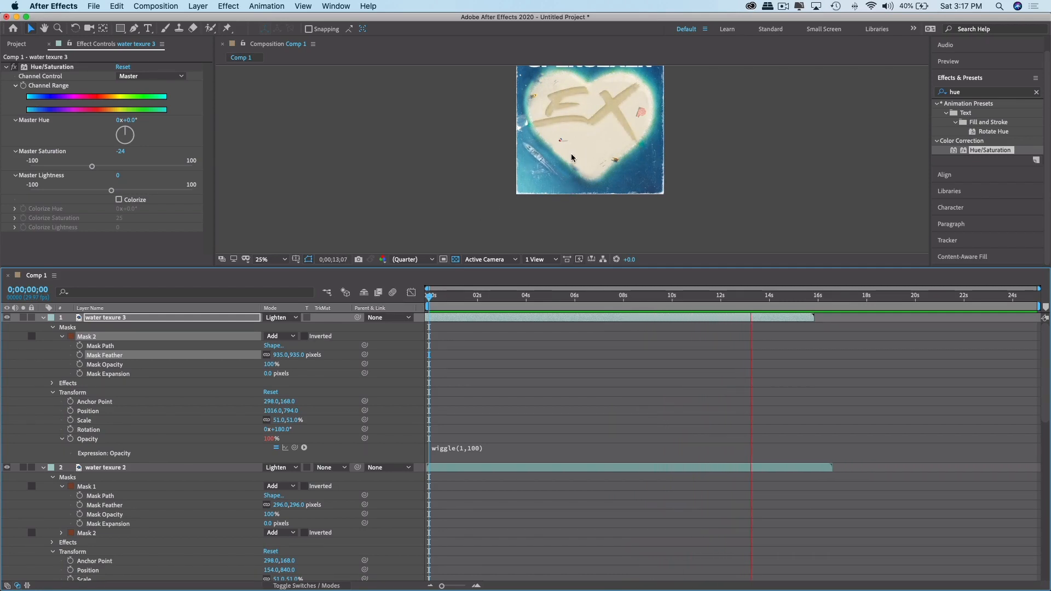
key(space)
Move the boat.png layer to the top of the layer stack and preview the boat's passage over the water.
scroll(112, 460, down, 5)
scroll(113, 465, down, 9)
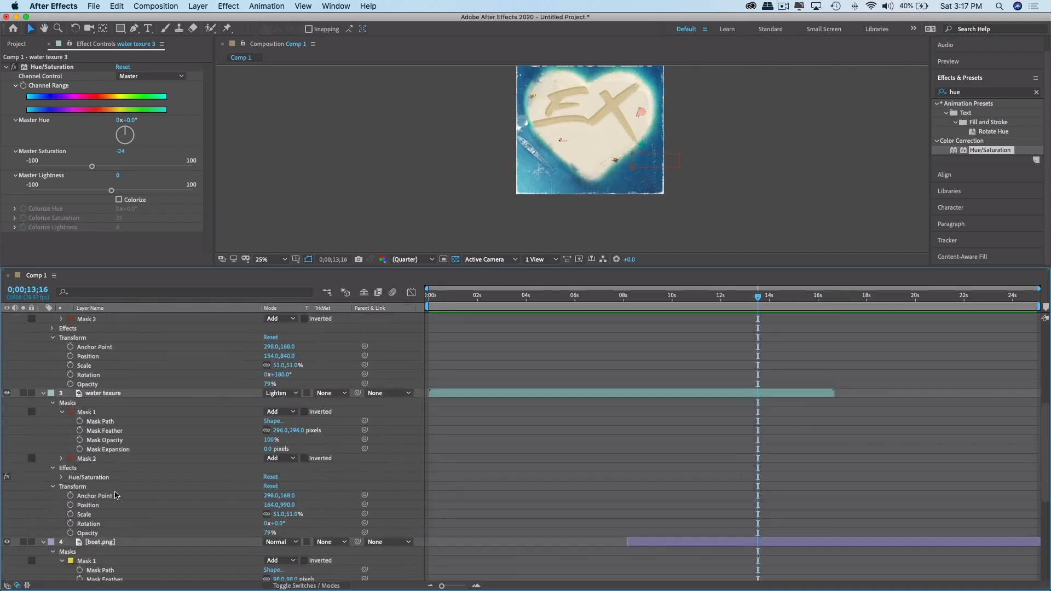
click(109, 441)
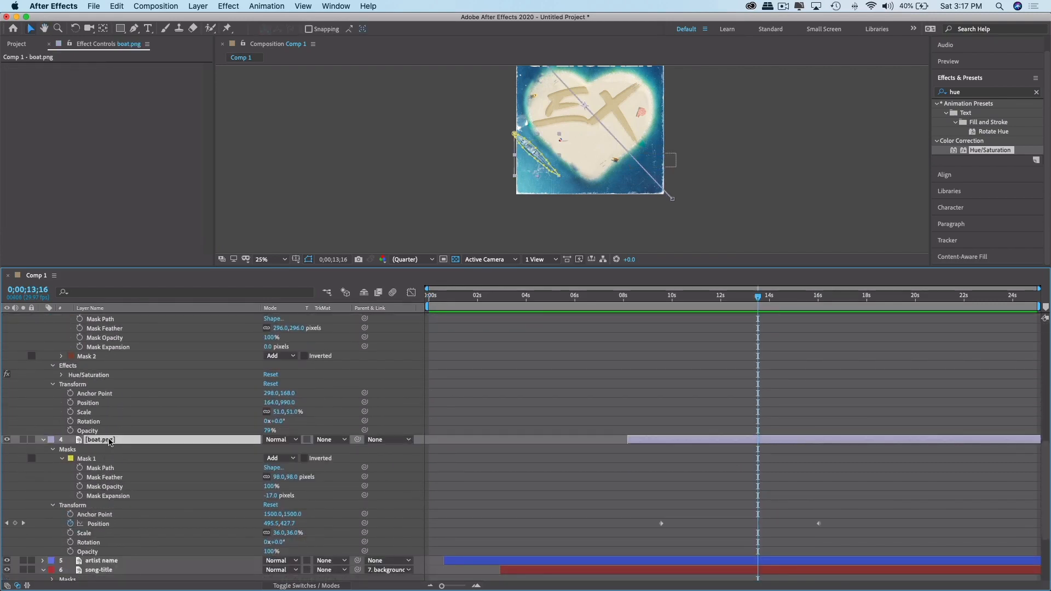
key(super+shift+bracketright)
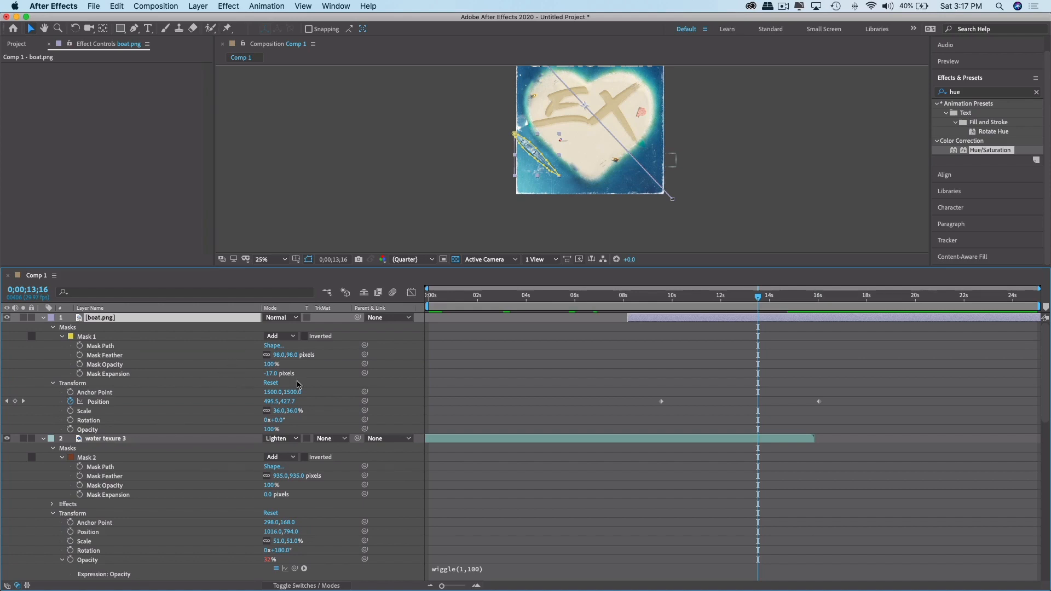
click(558, 298)
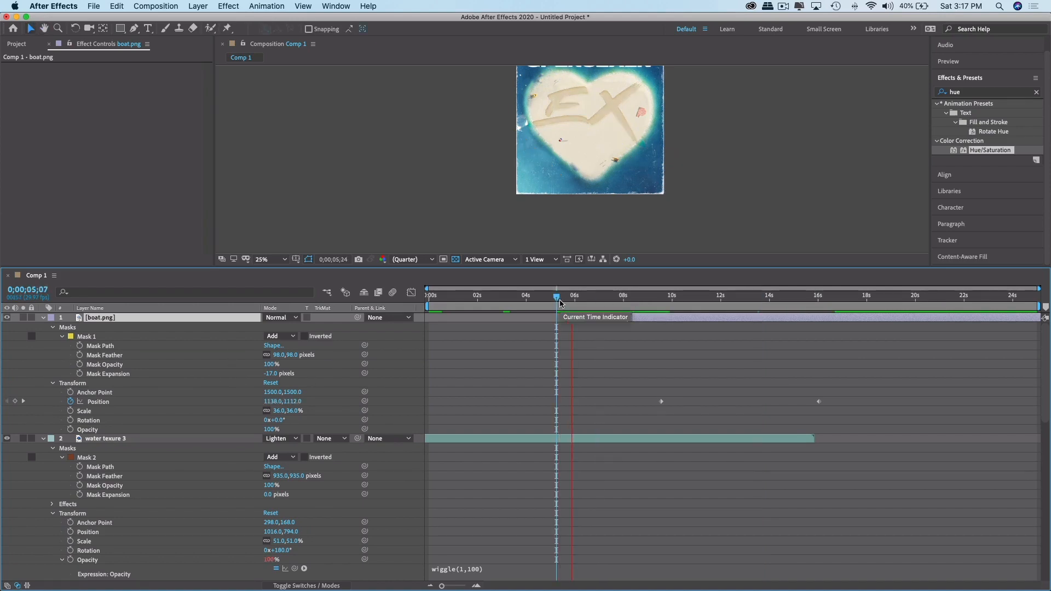
click(644, 299)
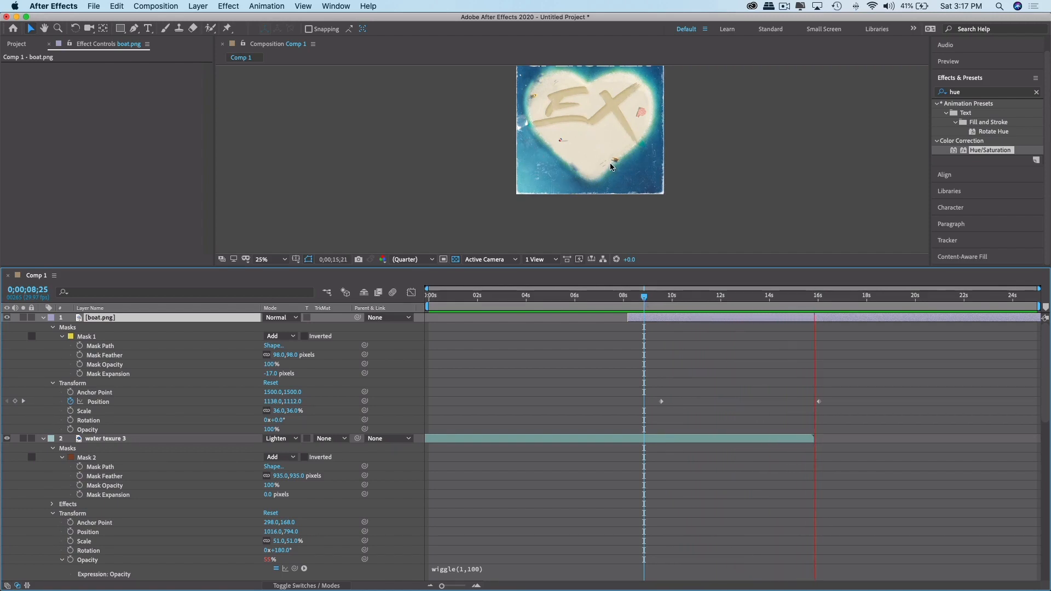
key(space)
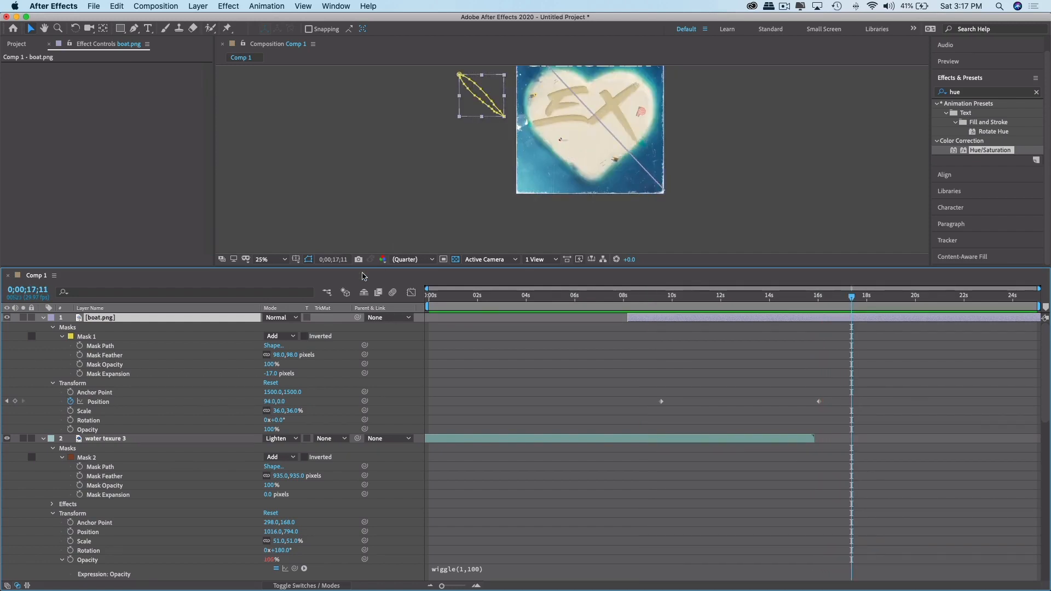
drag(437, 295, 702, 307)
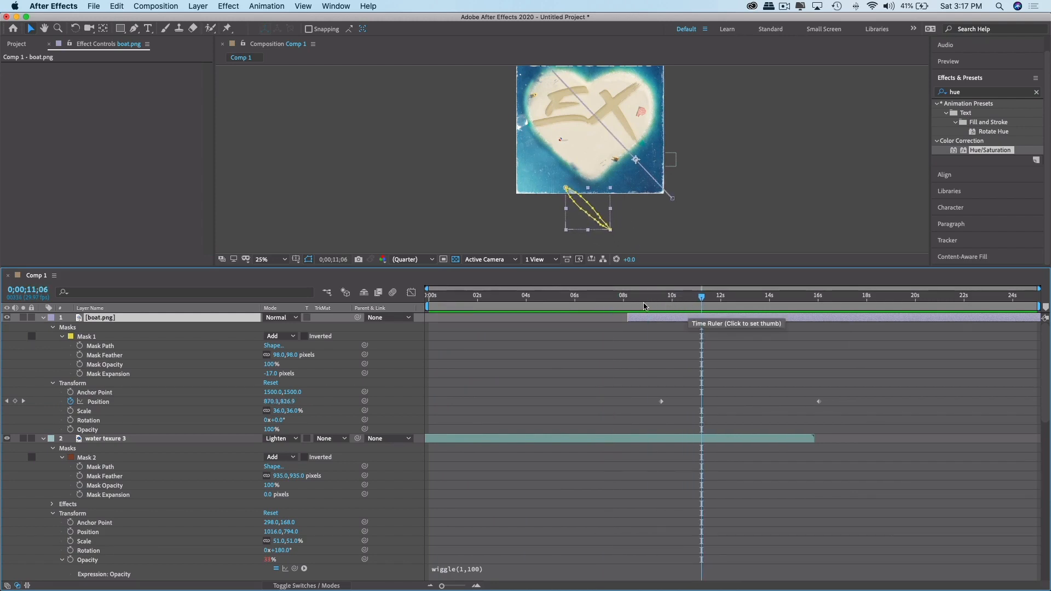
drag(764, 298, 779, 301)
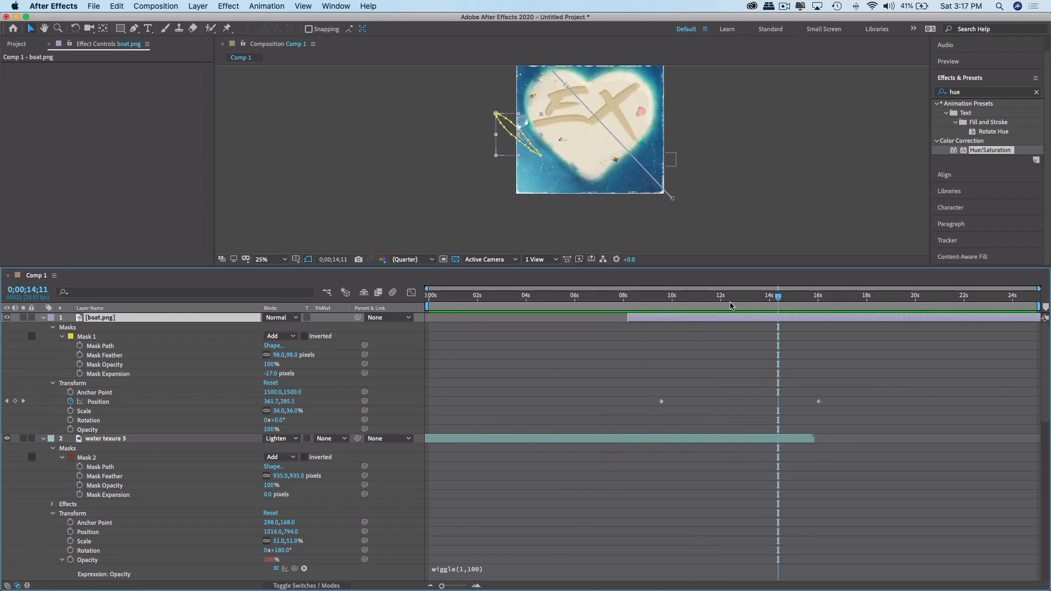
Duplicate water texure 3, move the copy down and slightly inward over the ocean's lower-right area, and preview it.
click(116, 440)
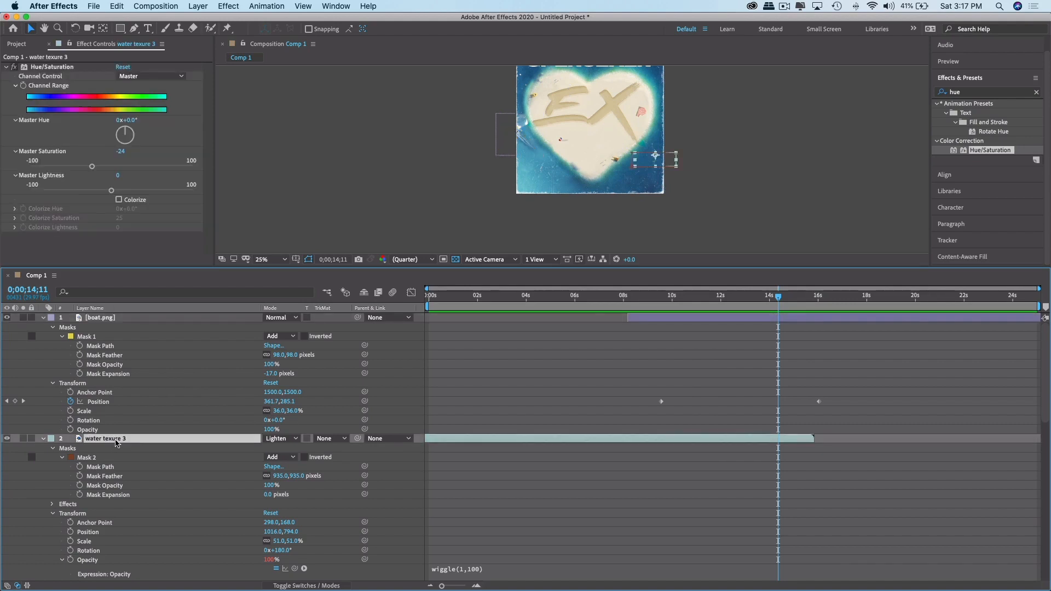
key(super+d)
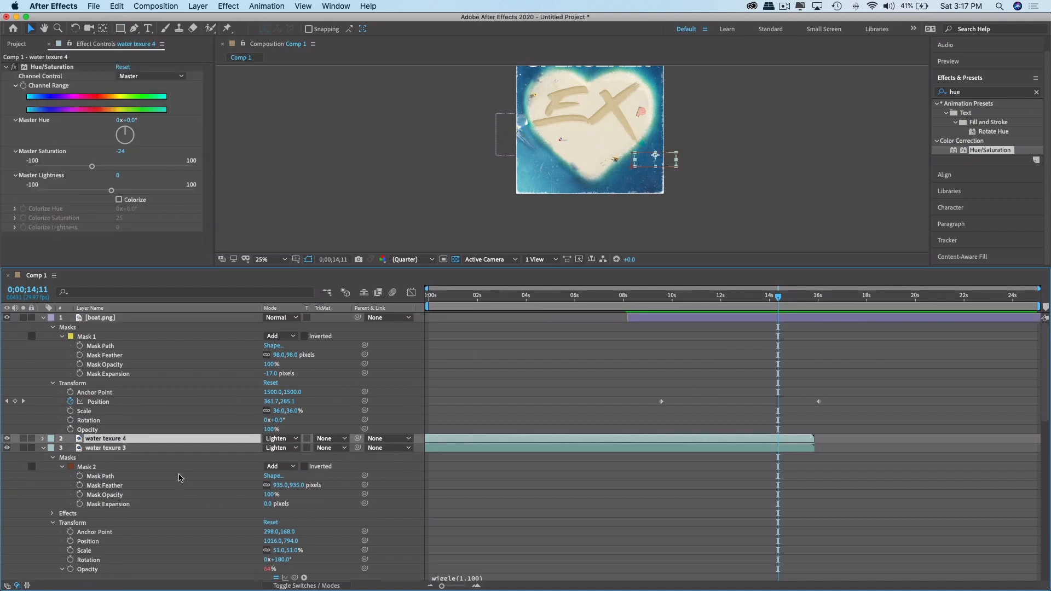
drag(652, 163, 635, 188)
click(732, 180)
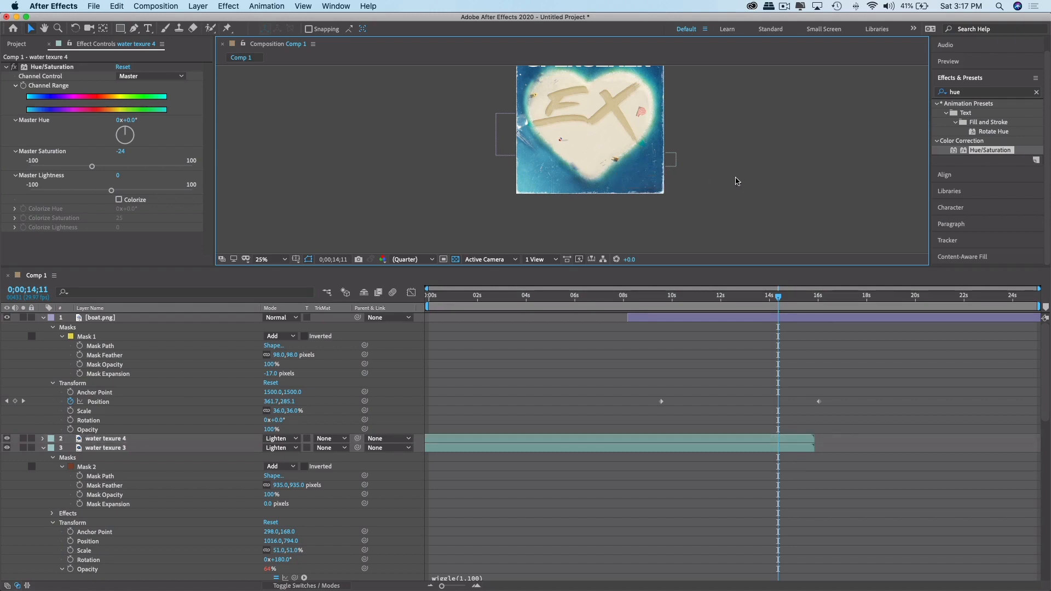
key(space)
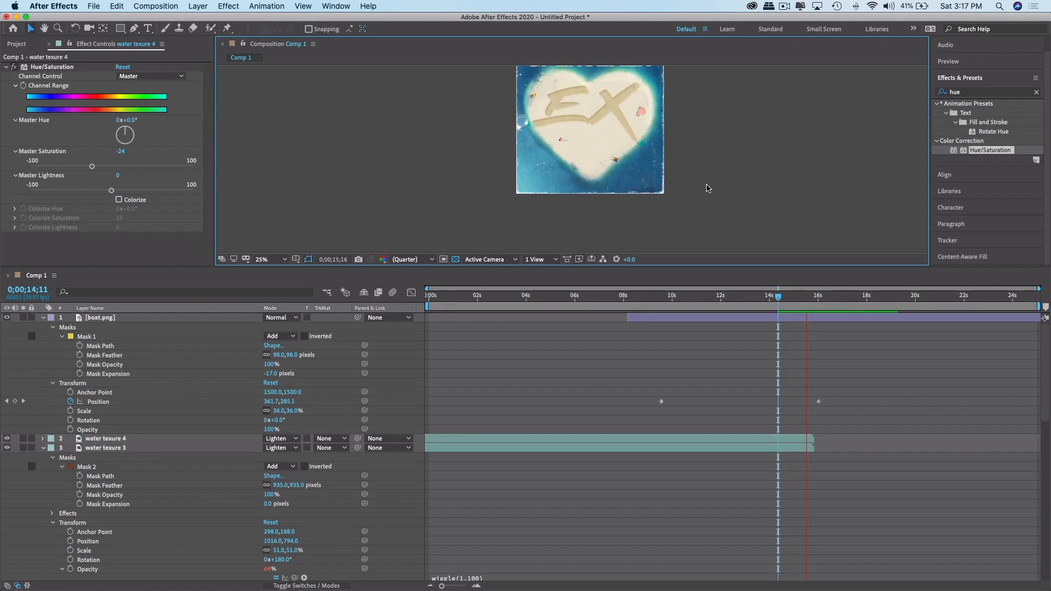
key(space)
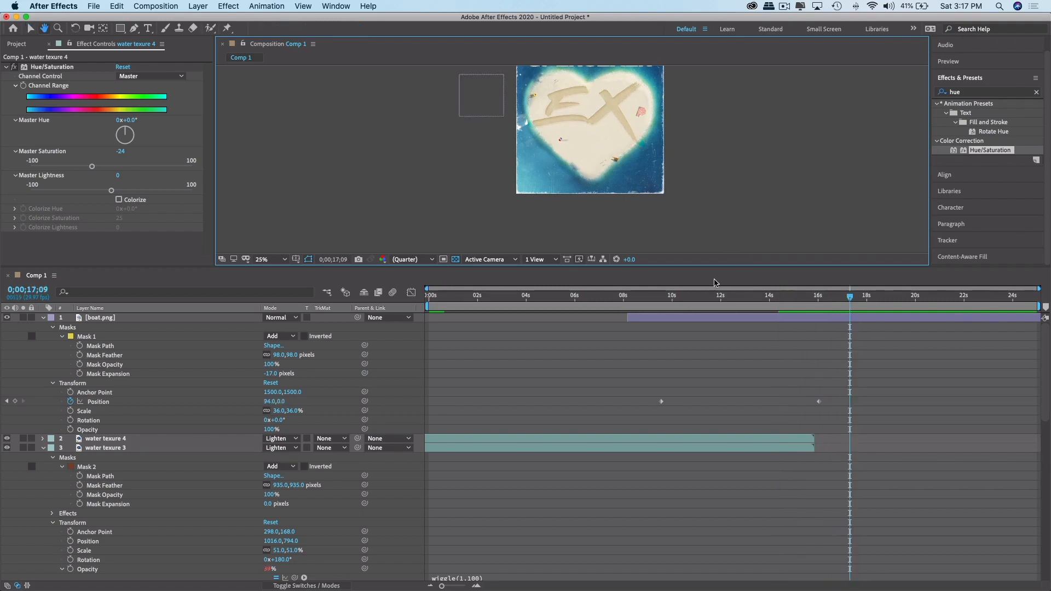
click(628, 300)
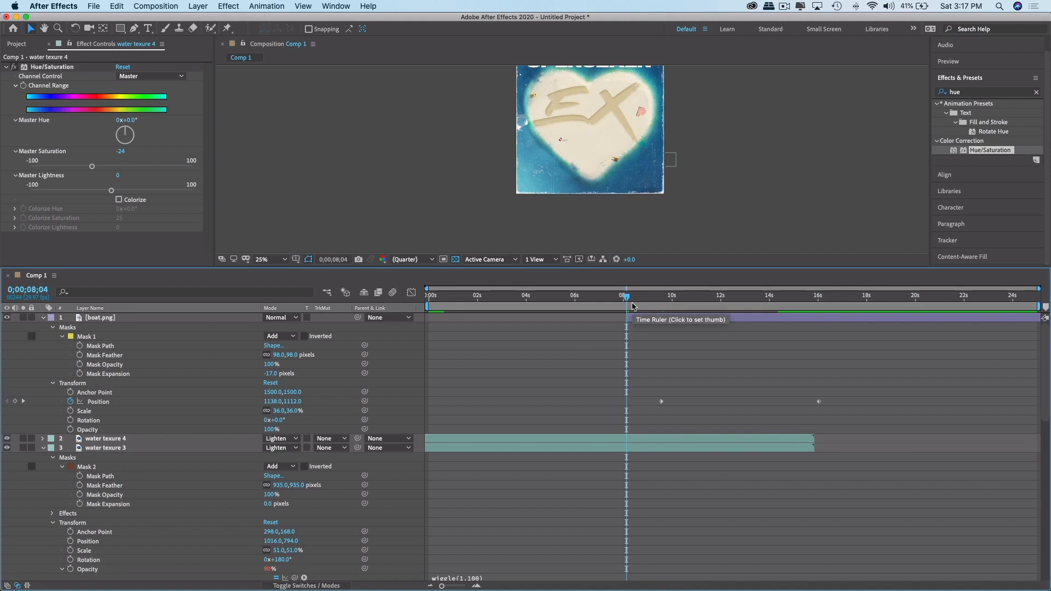
mouse_move(628, 299)
mouse_down()
mouse_move(593, 301)
mouse_move(619, 303)
mouse_up()
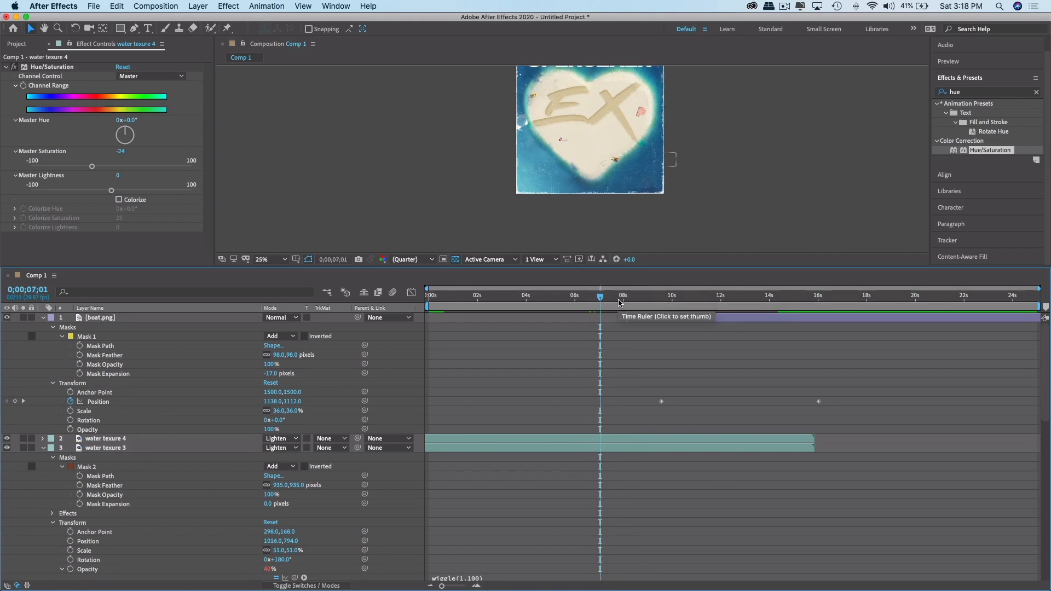